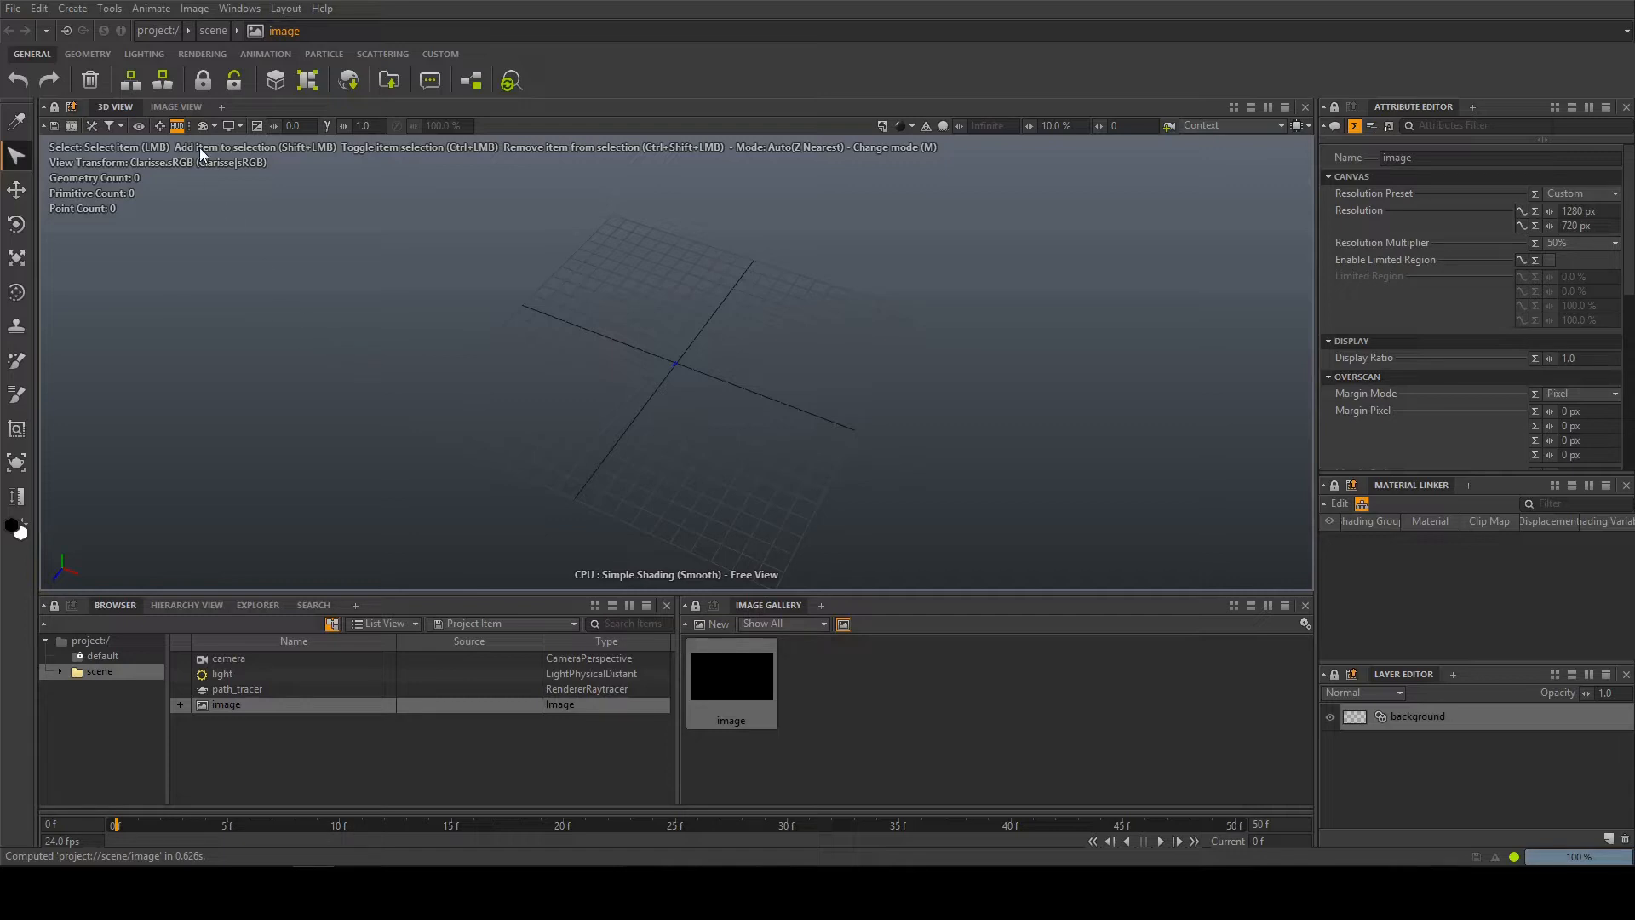
{"action": "left_click", "coordinate": [240, 8]}
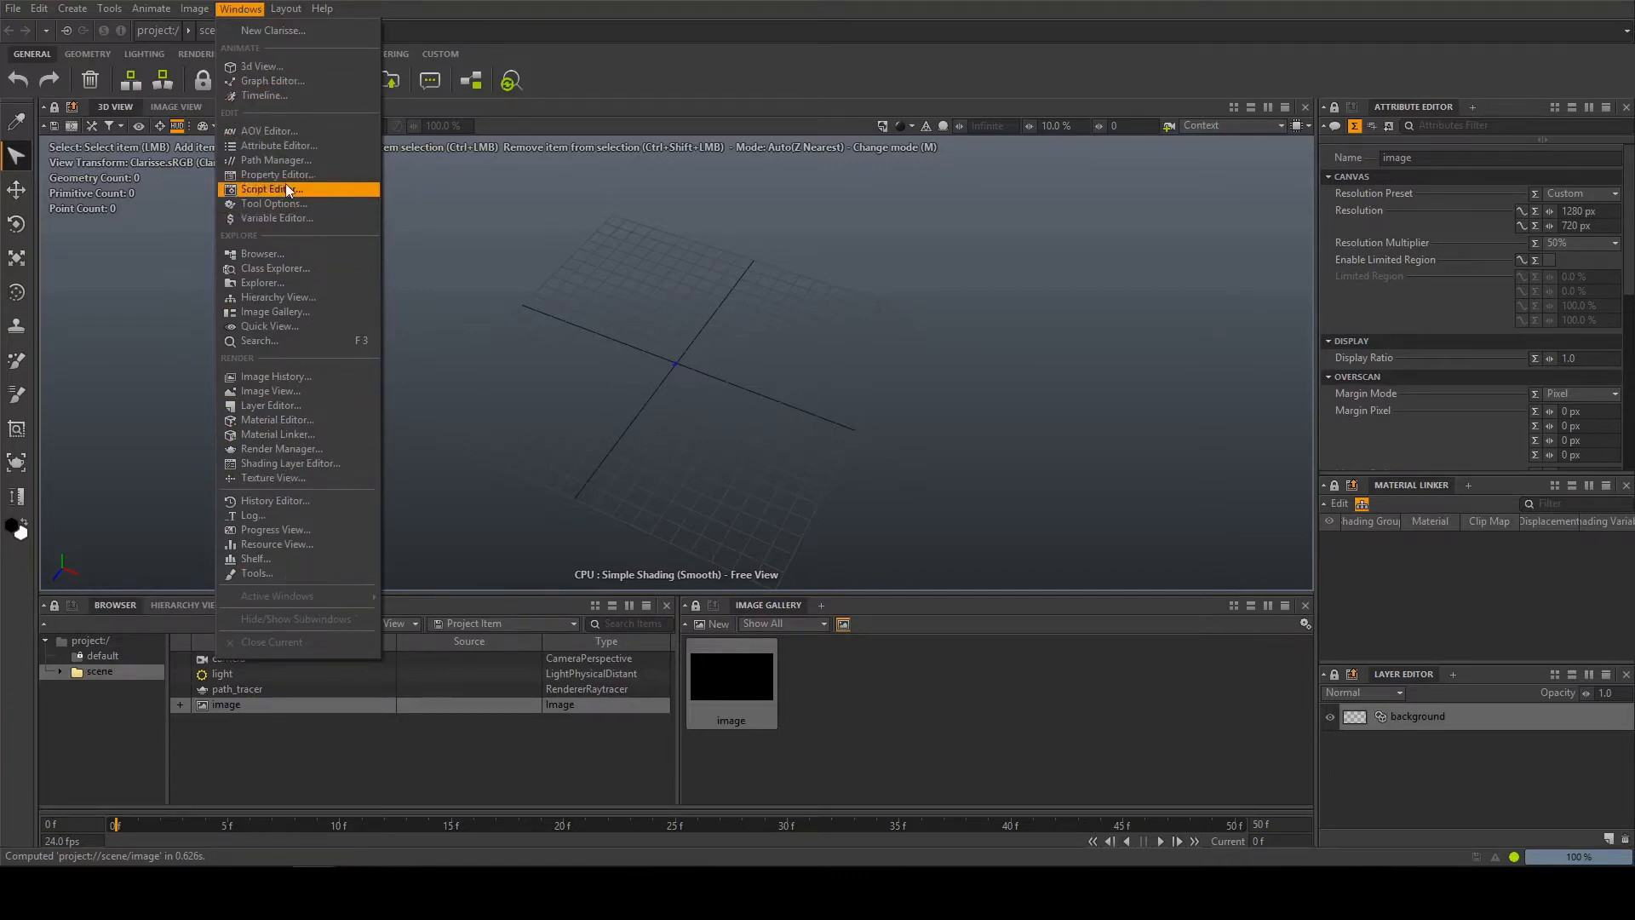
{"action": "mouse_move", "coordinate": [286, 9]}
{"action": "key", "text": "Escape"}
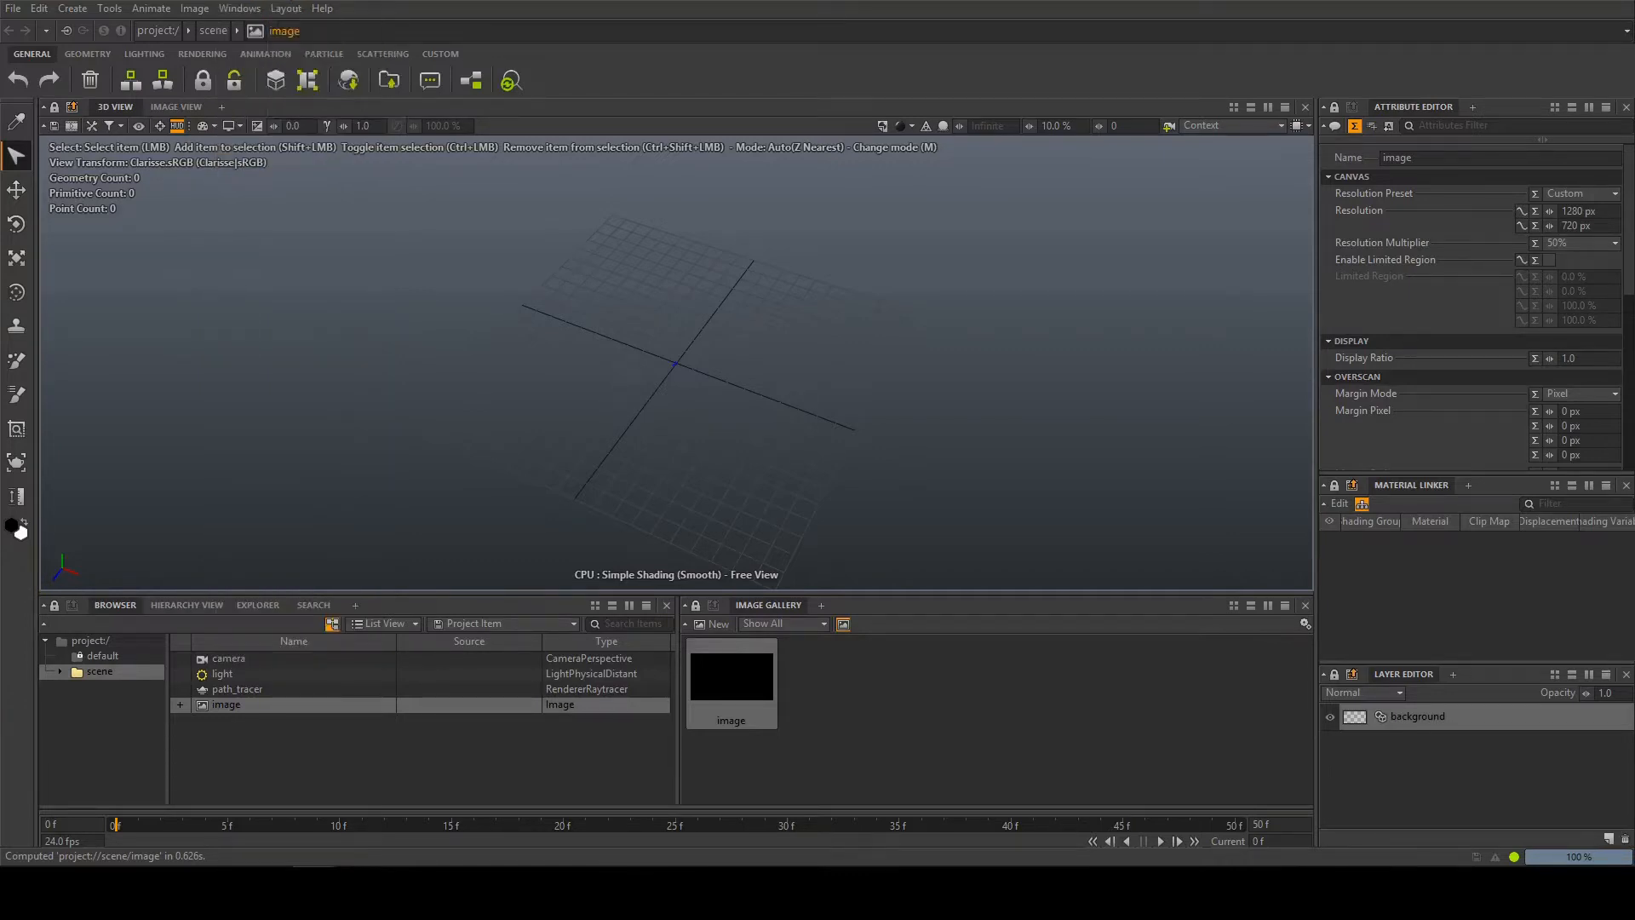
{"action": "left_click", "coordinate": [5, 8]}
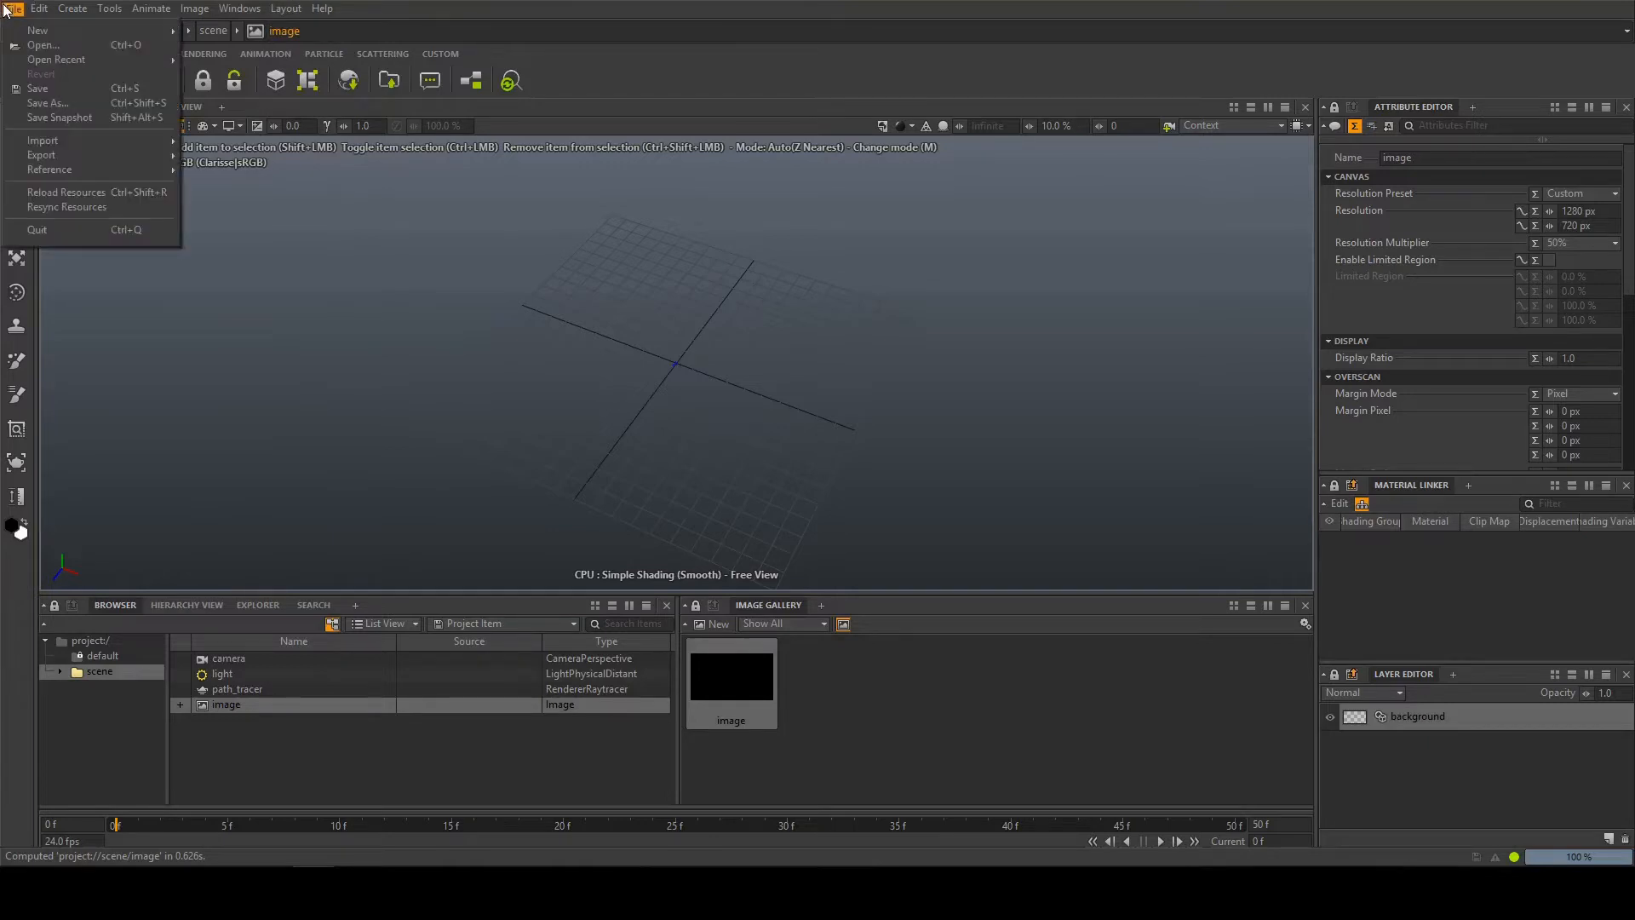
{"action": "mouse_move", "coordinate": [52, 27]}
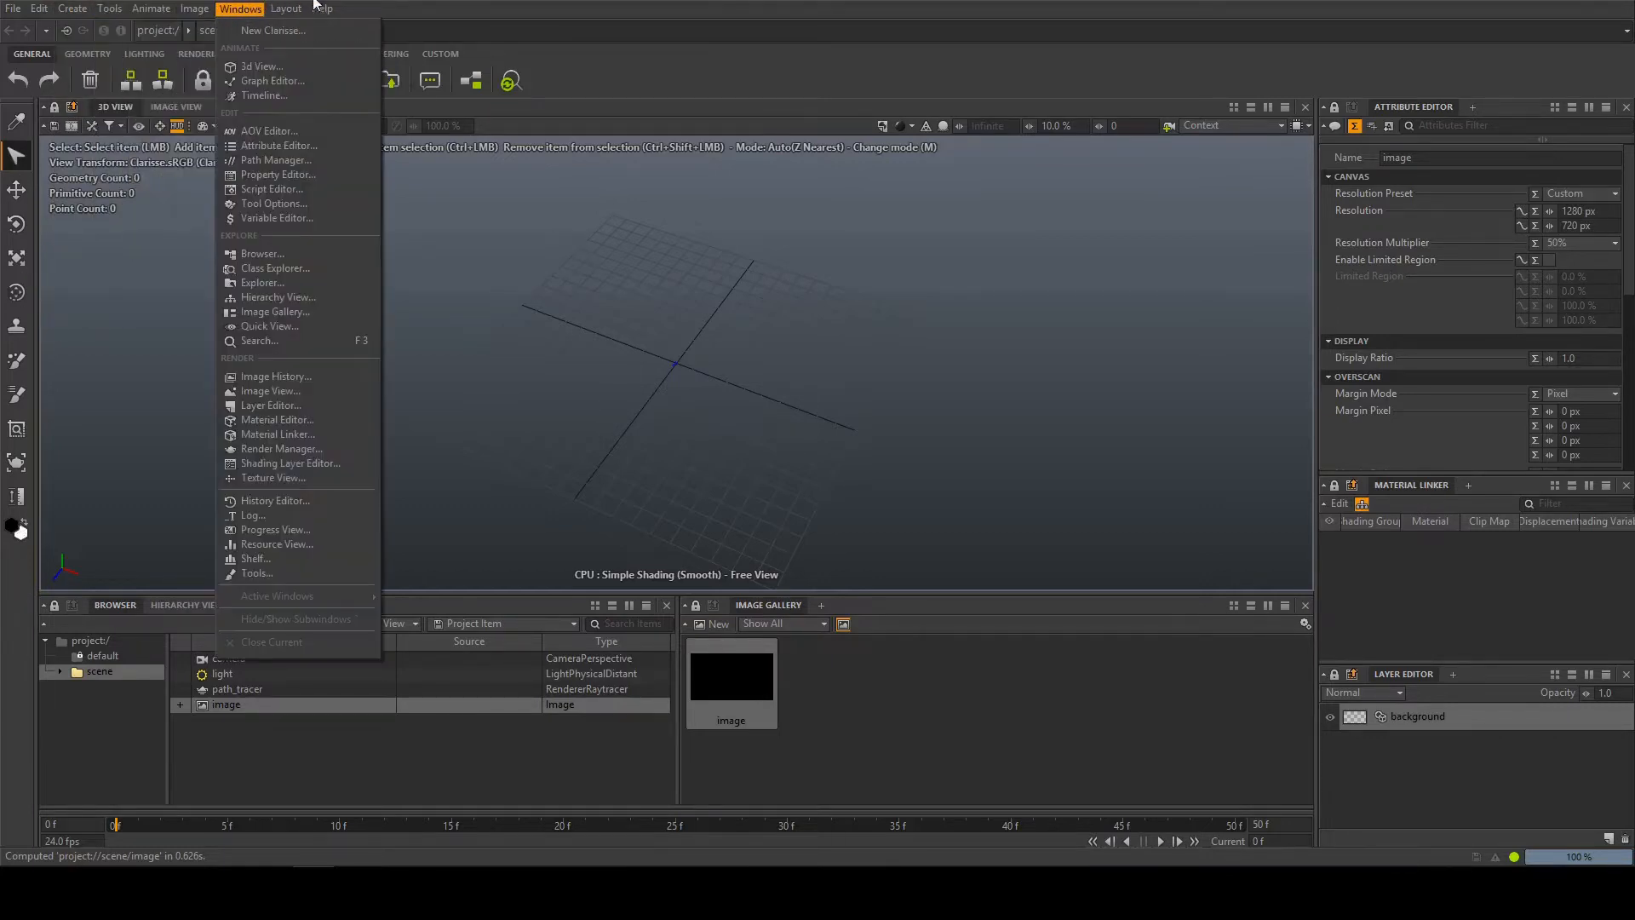
{"action": "left_click", "coordinate": [255, 7]}
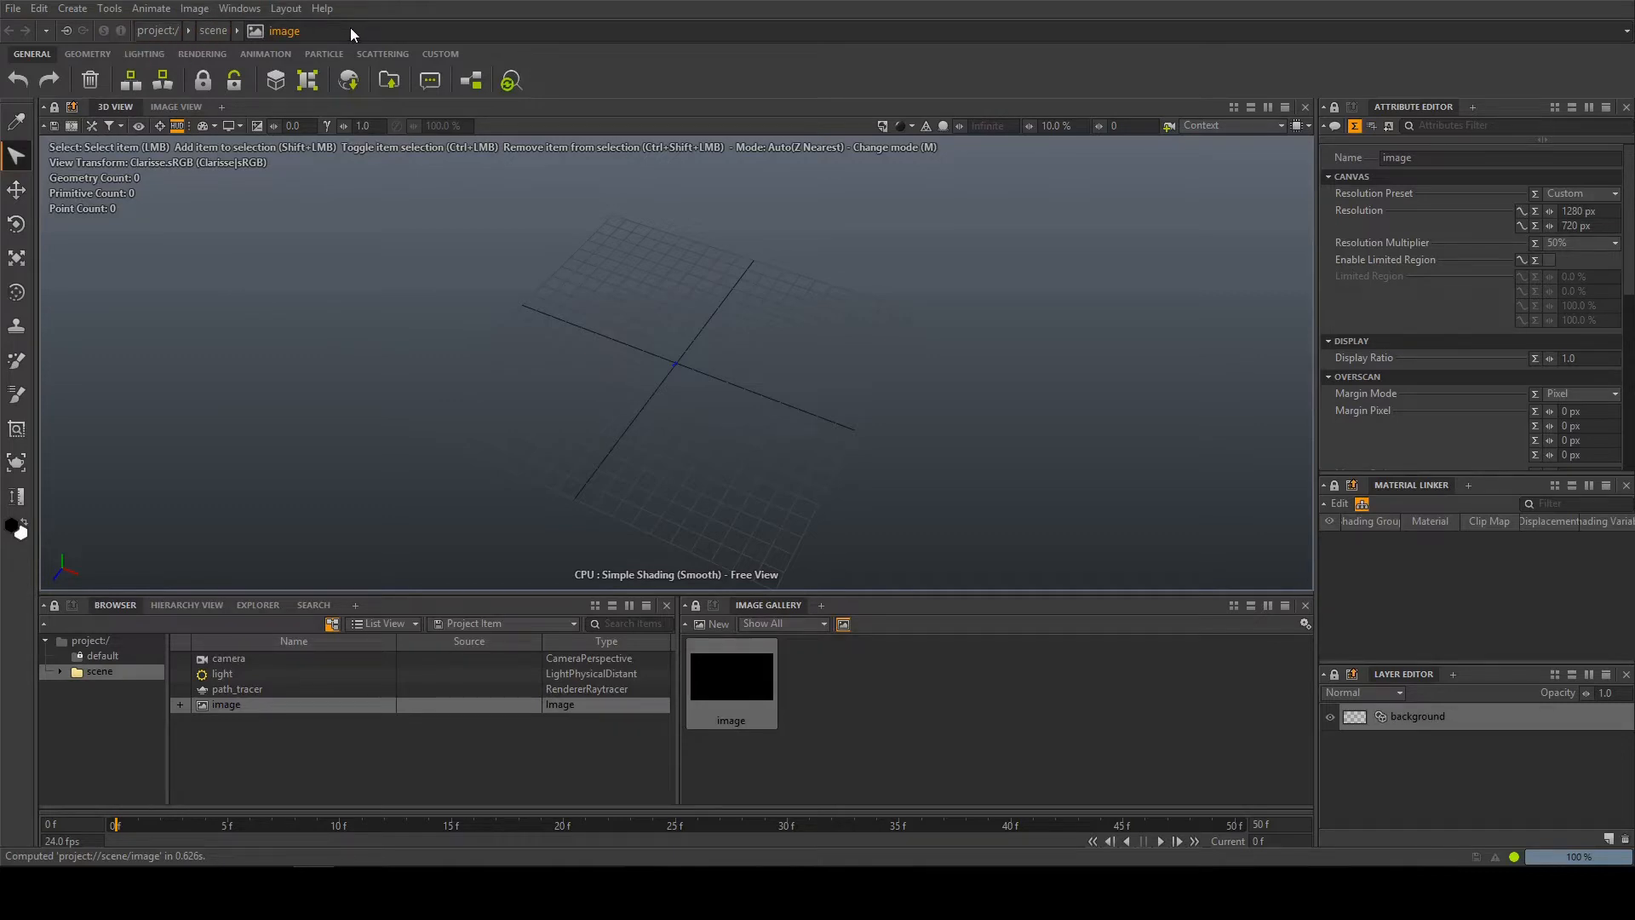
{"action": "left_click", "coordinate": [227, 706]}
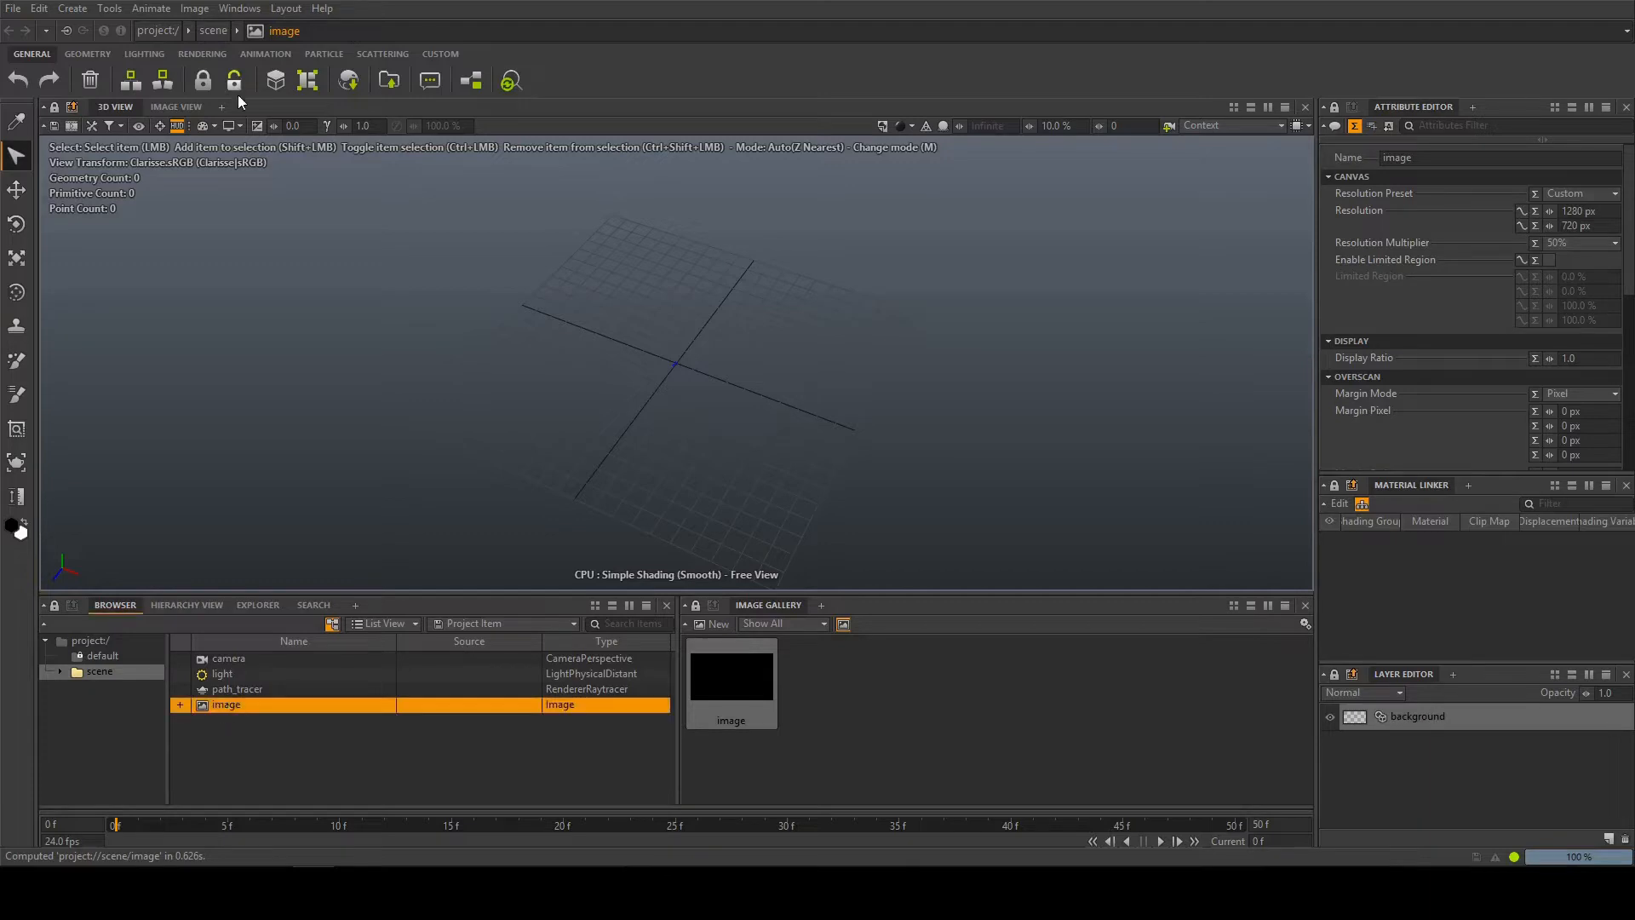
{"action": "left_click", "coordinate": [330, 29]}
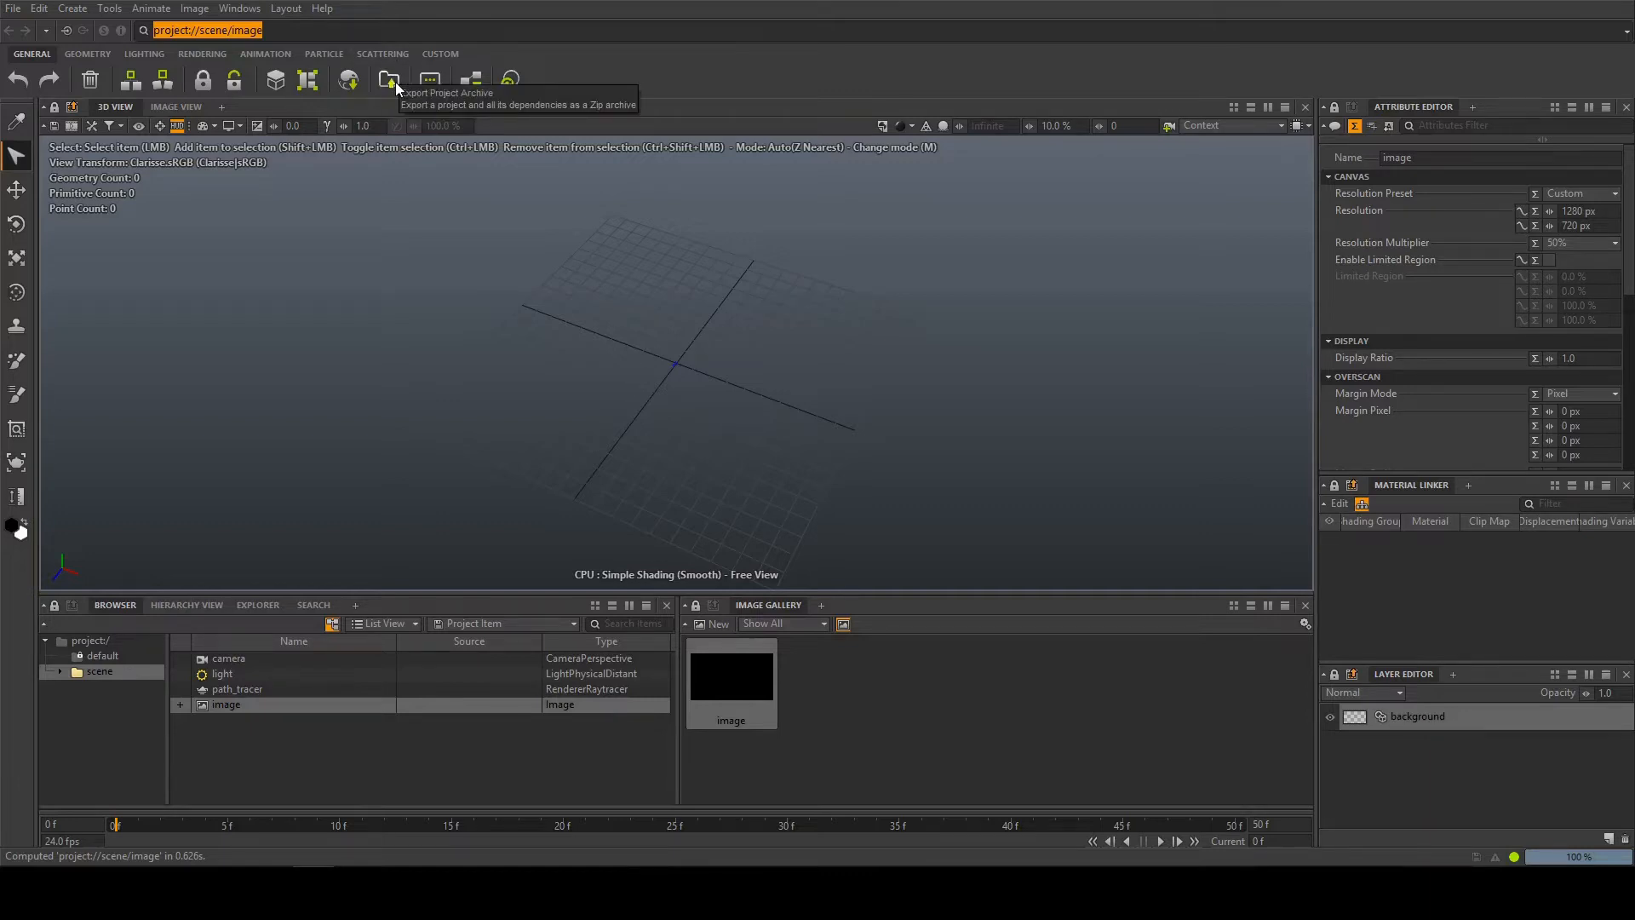
Examine the shelf tools in the Geometry, Lighting, Rendering, Animation, Particle, Scattering and Custom categories
{"action": "left_click", "coordinate": [89, 53]}
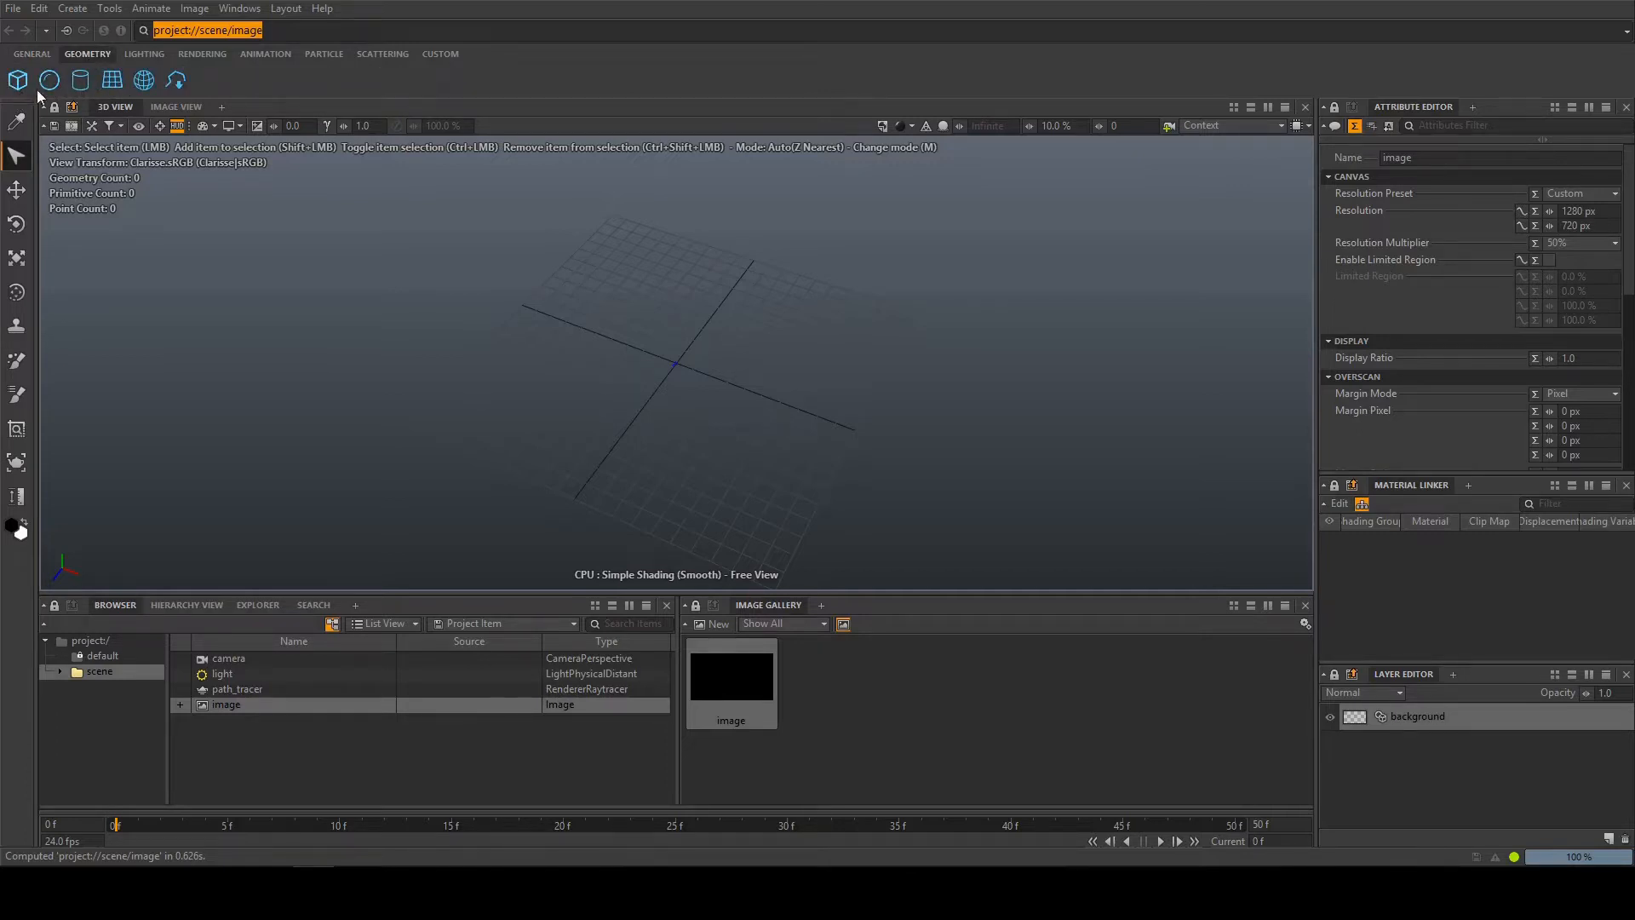
{"action": "left_click", "coordinate": [138, 56]}
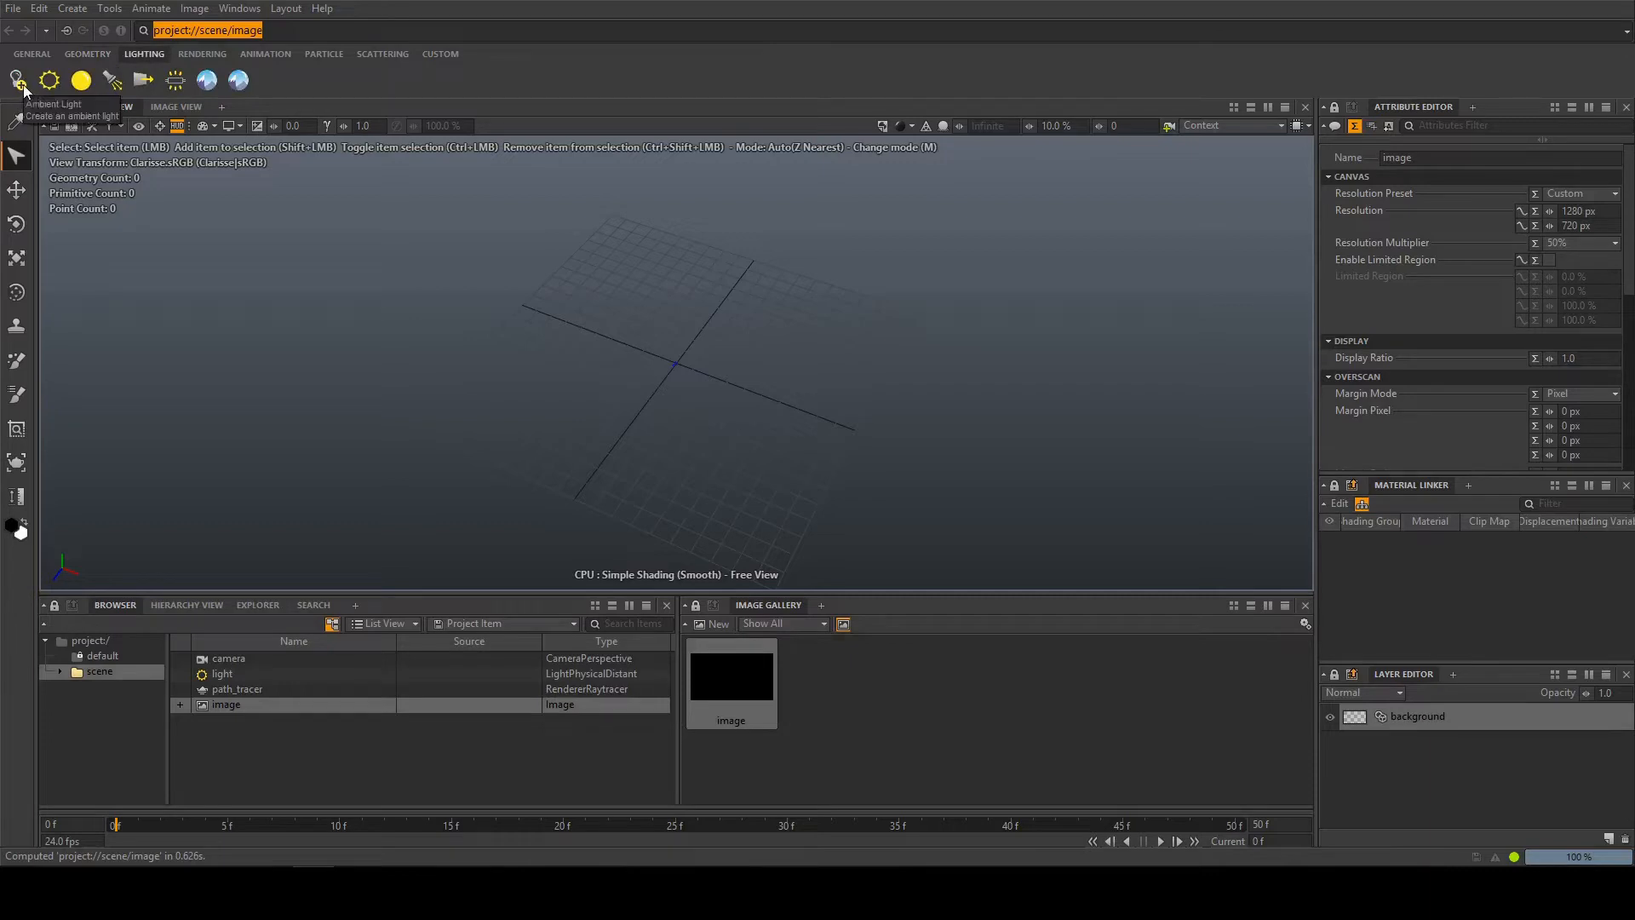
{"action": "left_click", "coordinate": [201, 54]}
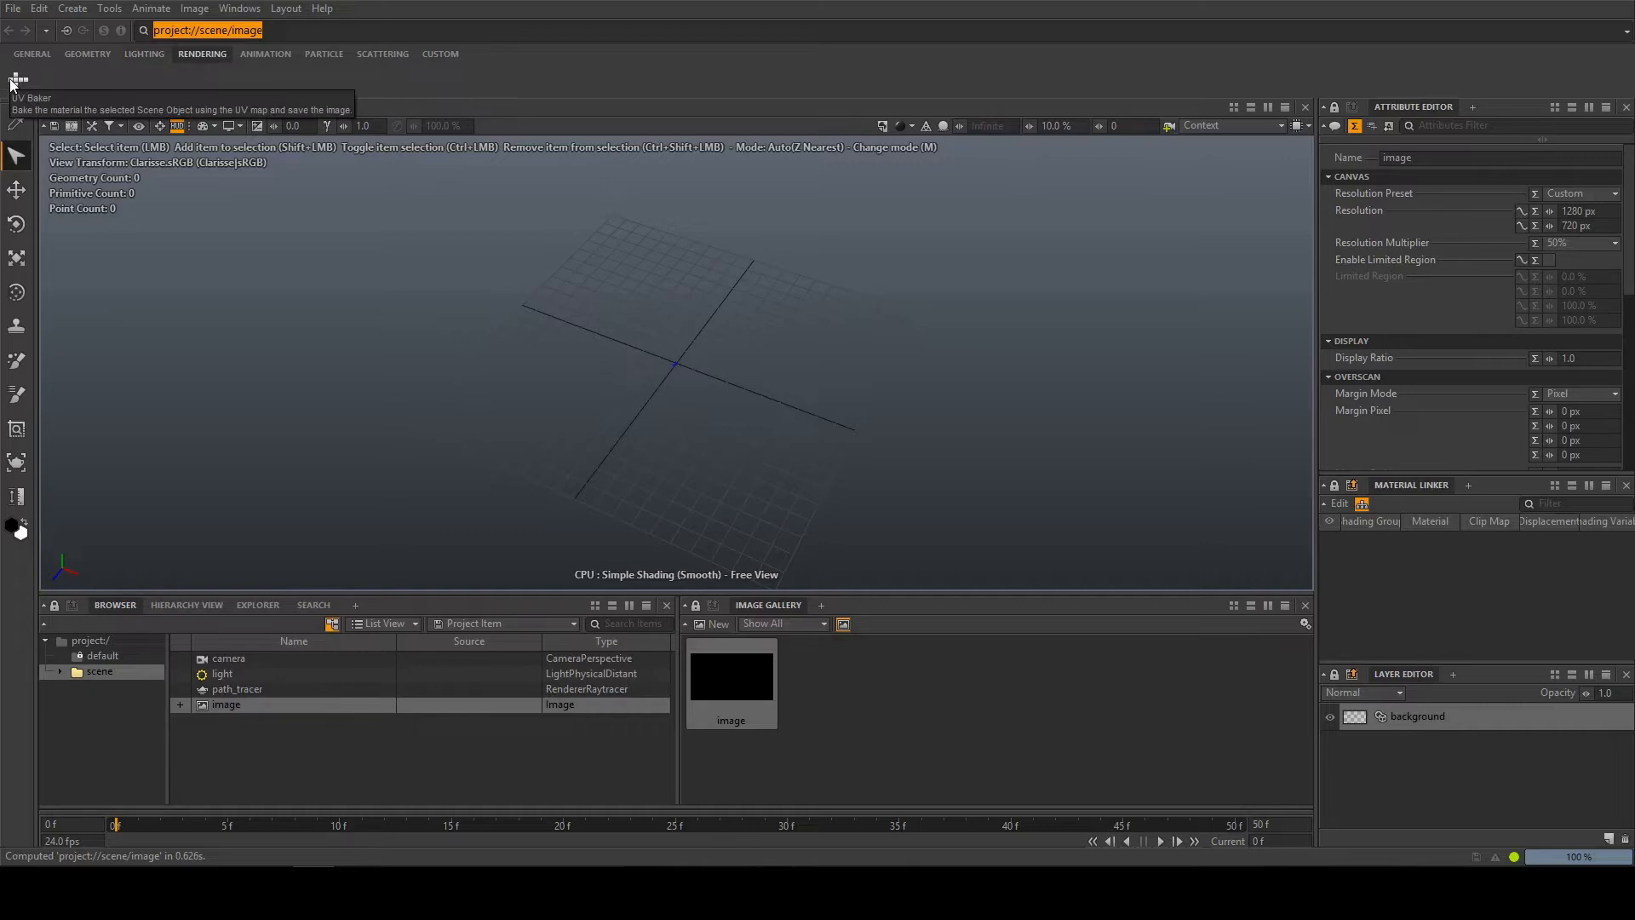
{"action": "left_click", "coordinate": [250, 55]}
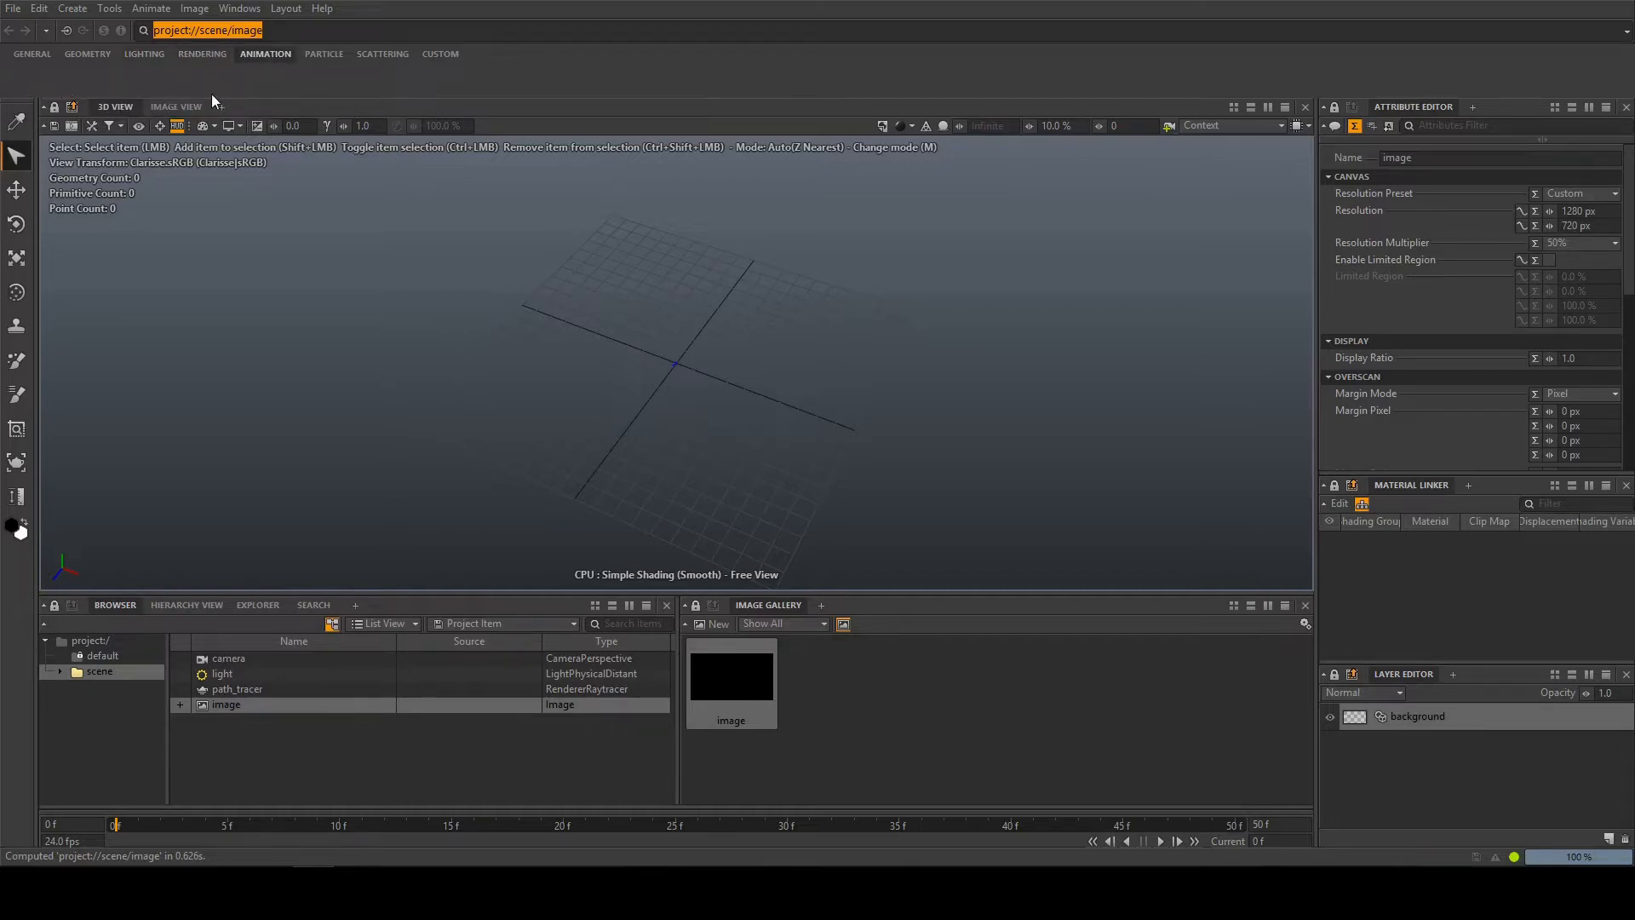
{"action": "left_click", "coordinate": [331, 59]}
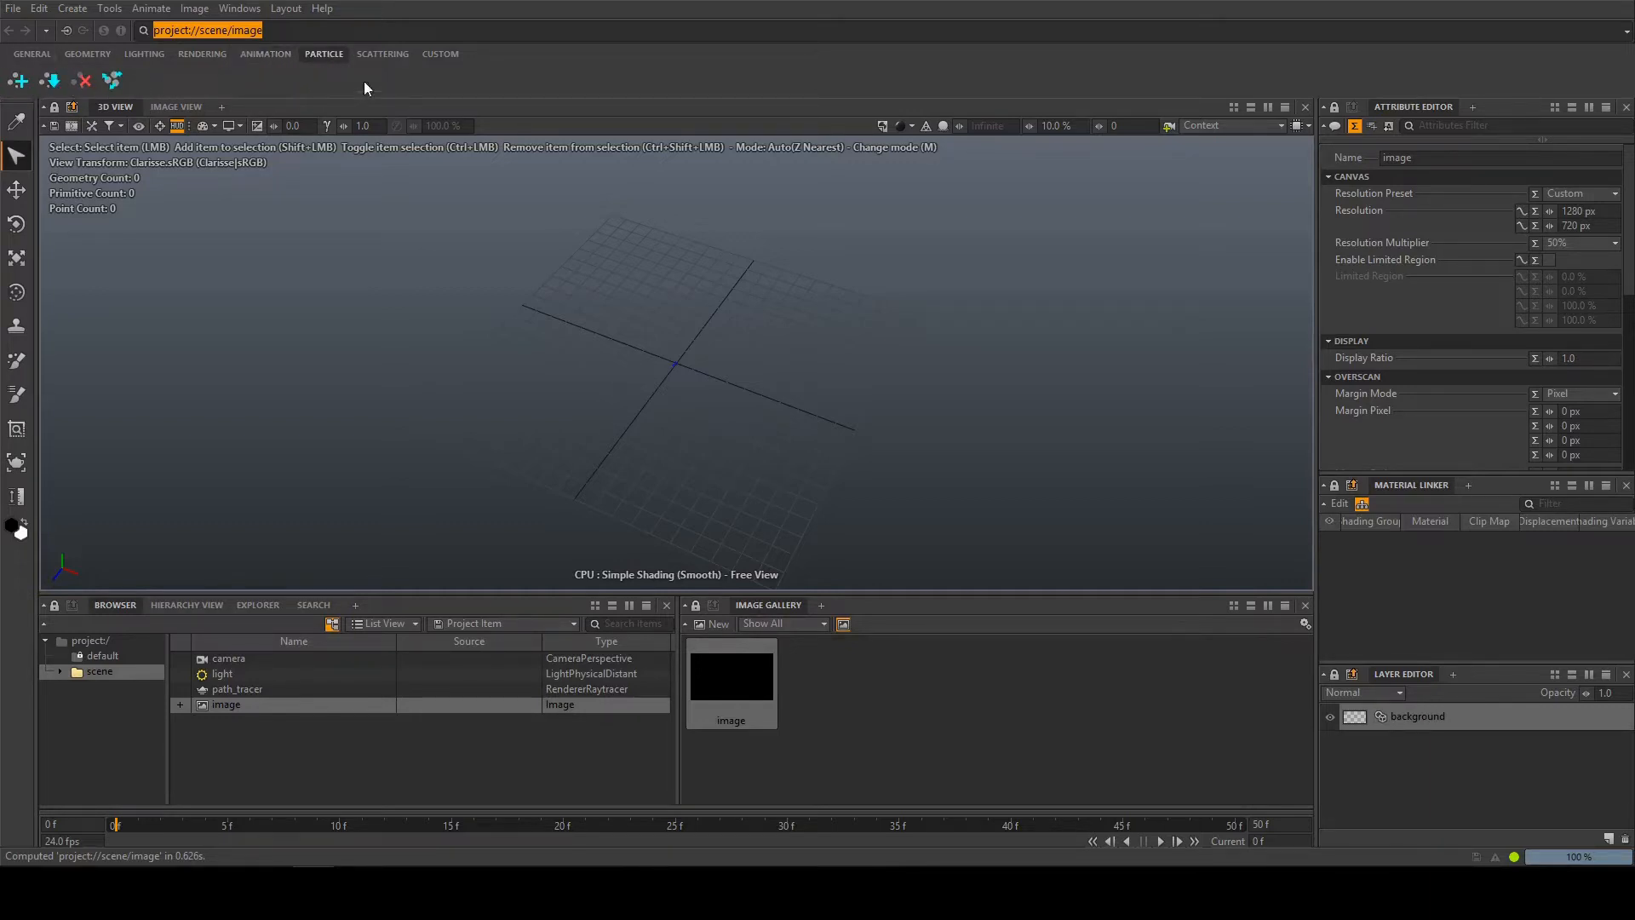
{"action": "left_click", "coordinate": [379, 61]}
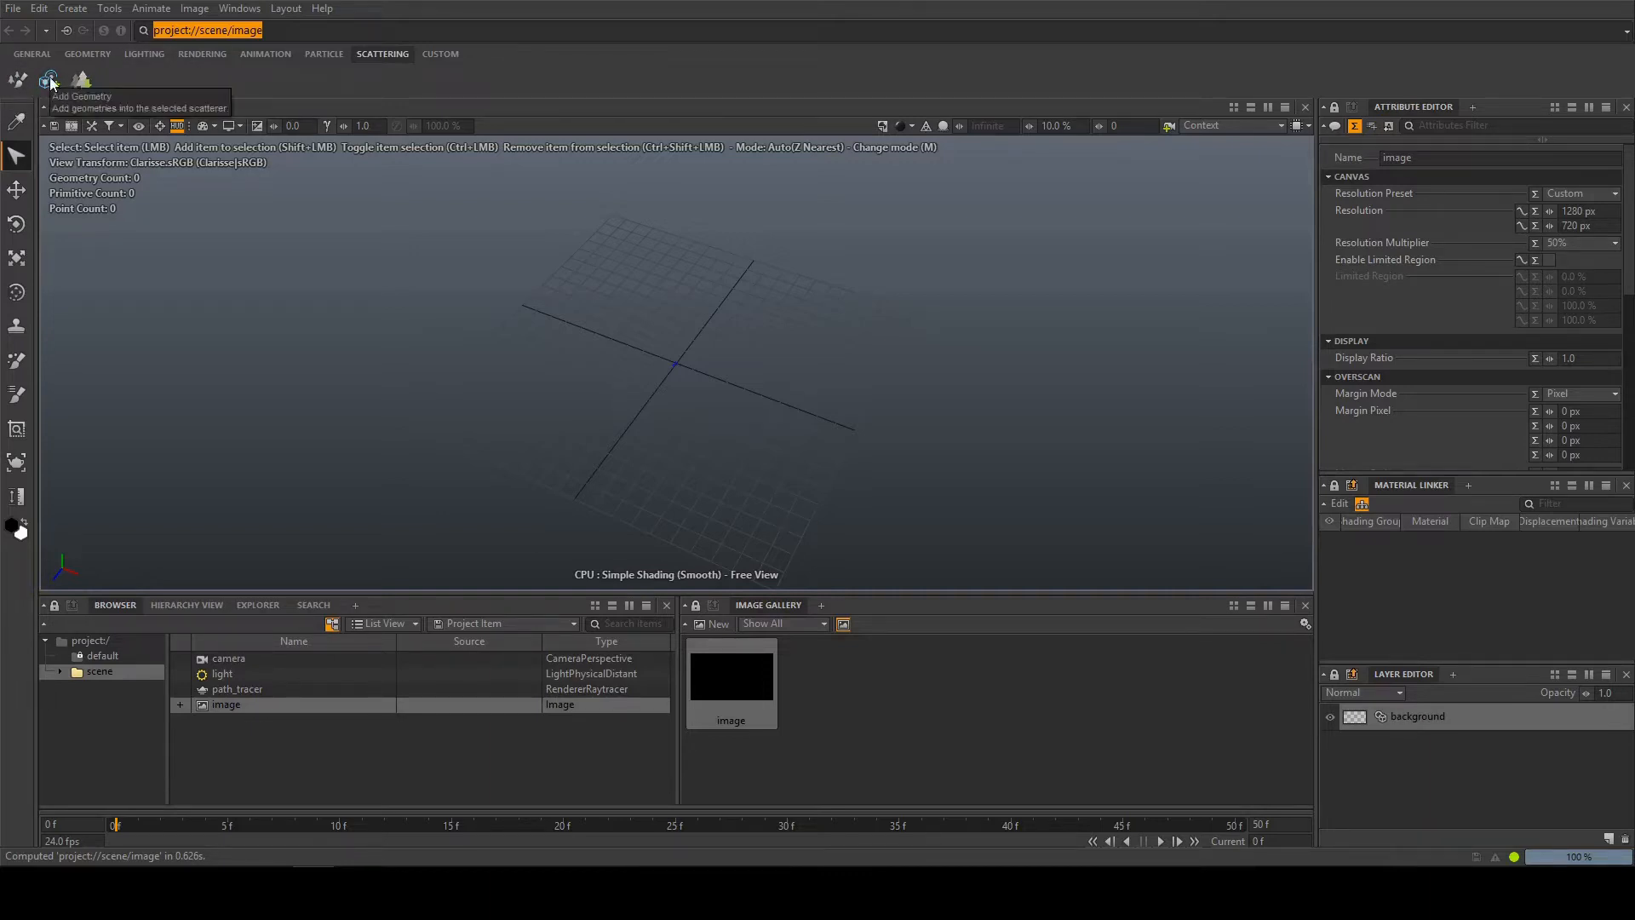
{"action": "left_click", "coordinate": [440, 55]}
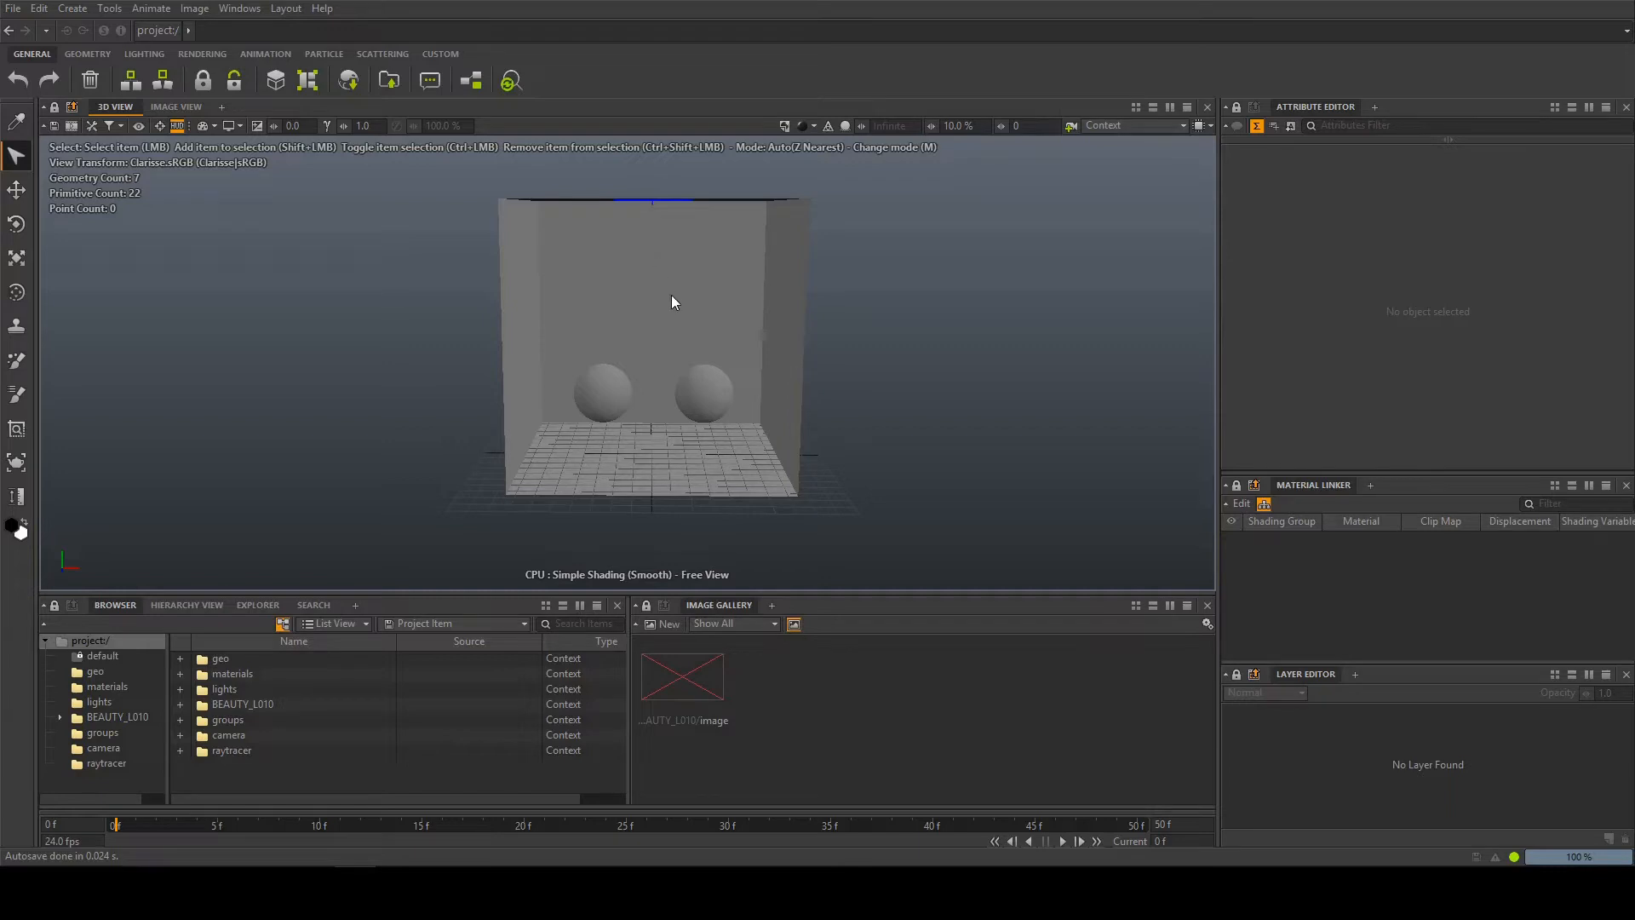
Inspect the open-fronted box with two spheres from several angles and preview the contents of the materials, lights and geo contexts
{"action": "mouse_move", "coordinate": [640, 293]}
{"action": "left_mouse_down", "text": "alt"}
{"action": "mouse_move", "coordinate": [681, 366]}
{"action": "mouse_move", "coordinate": [634, 247]}
{"action": "mouse_move", "coordinate": [686, 362]}
{"action": "mouse_move", "coordinate": [609, 269]}
{"action": "mouse_move", "coordinate": [641, 293]}
{"action": "left_mouse_up", "text": "alt"}
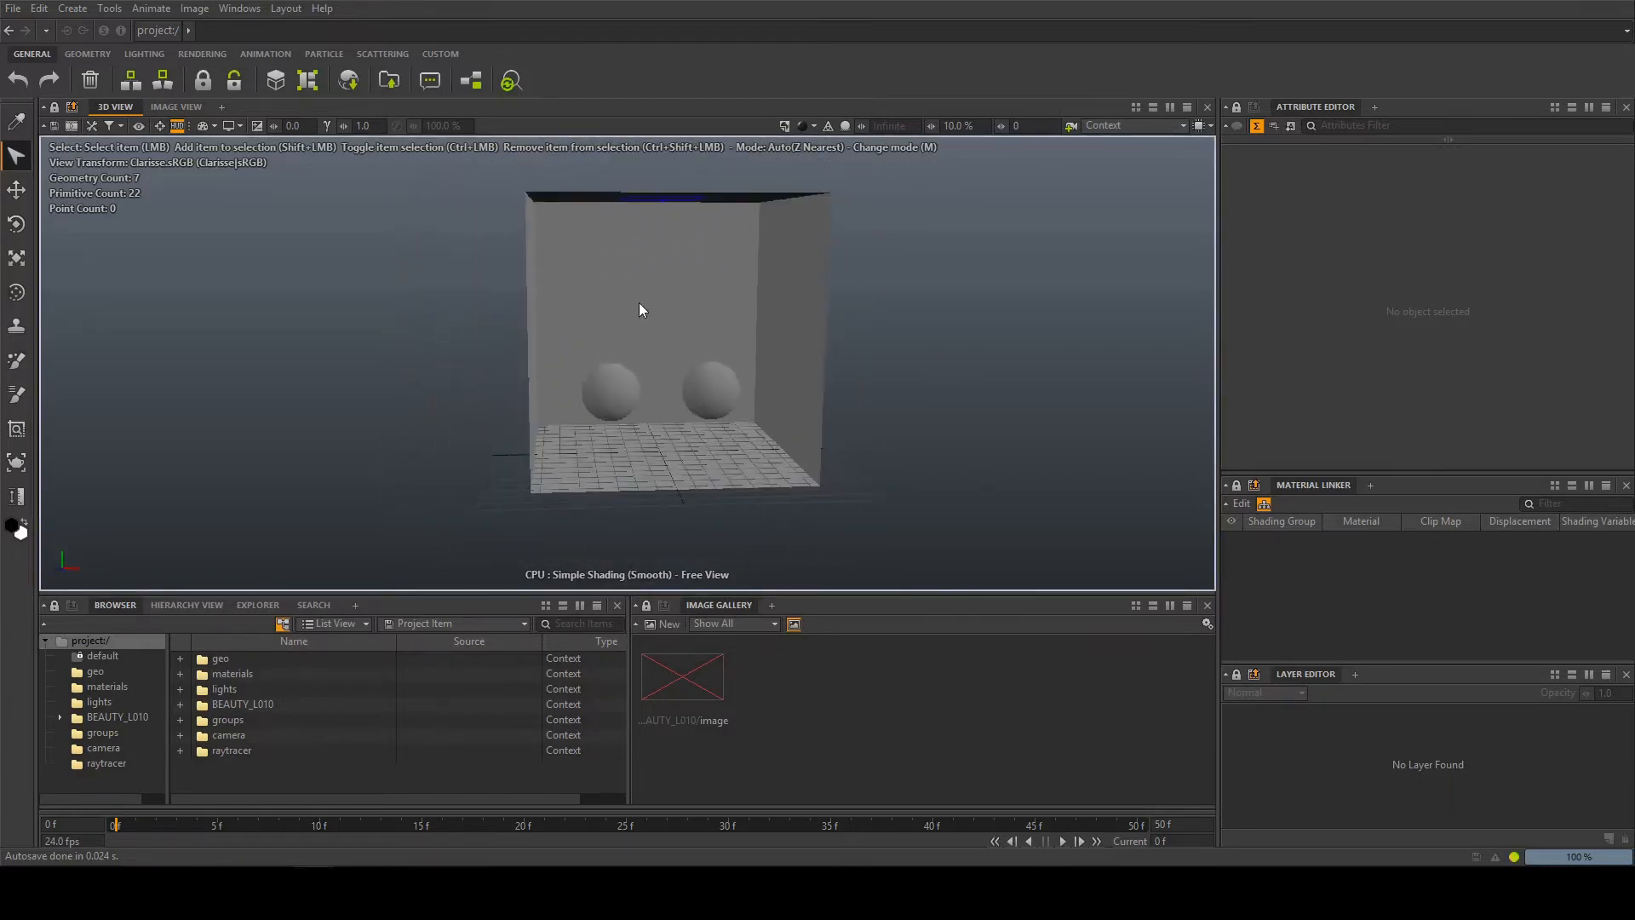
{"action": "middle_click_drag", "start_coordinate": [641, 293], "coordinate": [749, 316], "text": "alt"}
{"action": "left_click_drag", "start_coordinate": [749, 316], "coordinate": [732, 308], "text": "alt"}
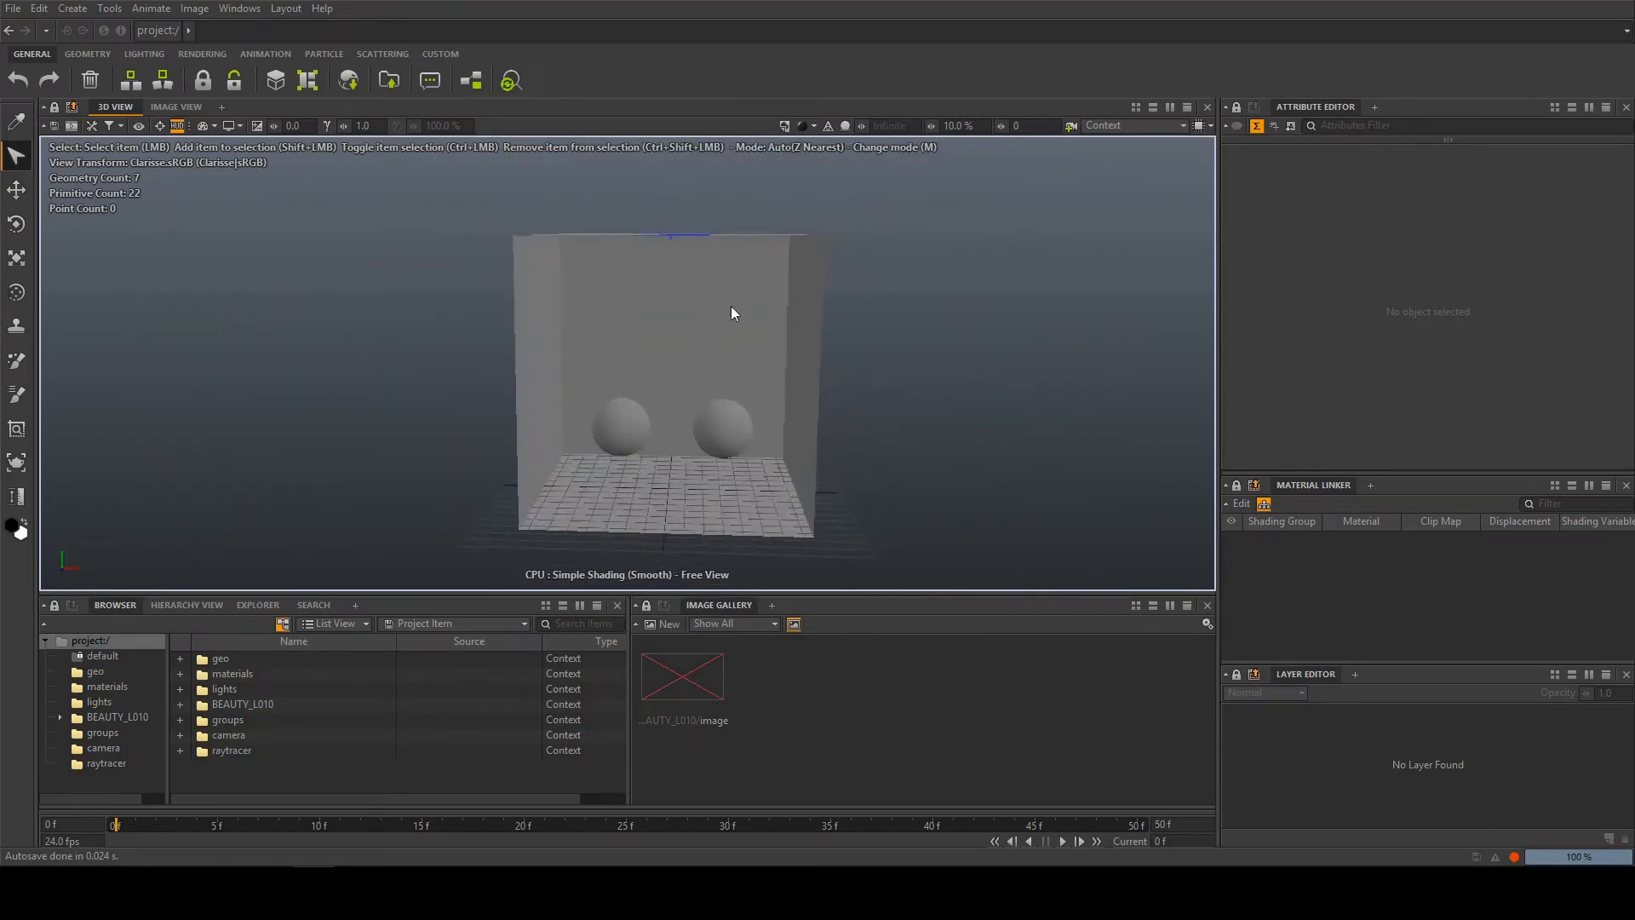
{"action": "middle_click_drag", "start_coordinate": [732, 308], "coordinate": [736, 258], "text": "alt"}
{"action": "mouse_move", "coordinate": [737, 326]}
{"action": "left_mouse_down", "text": "alt"}
{"action": "mouse_move", "coordinate": [764, 318]}
{"action": "mouse_move", "coordinate": [746, 312]}
{"action": "left_mouse_up", "text": "alt"}
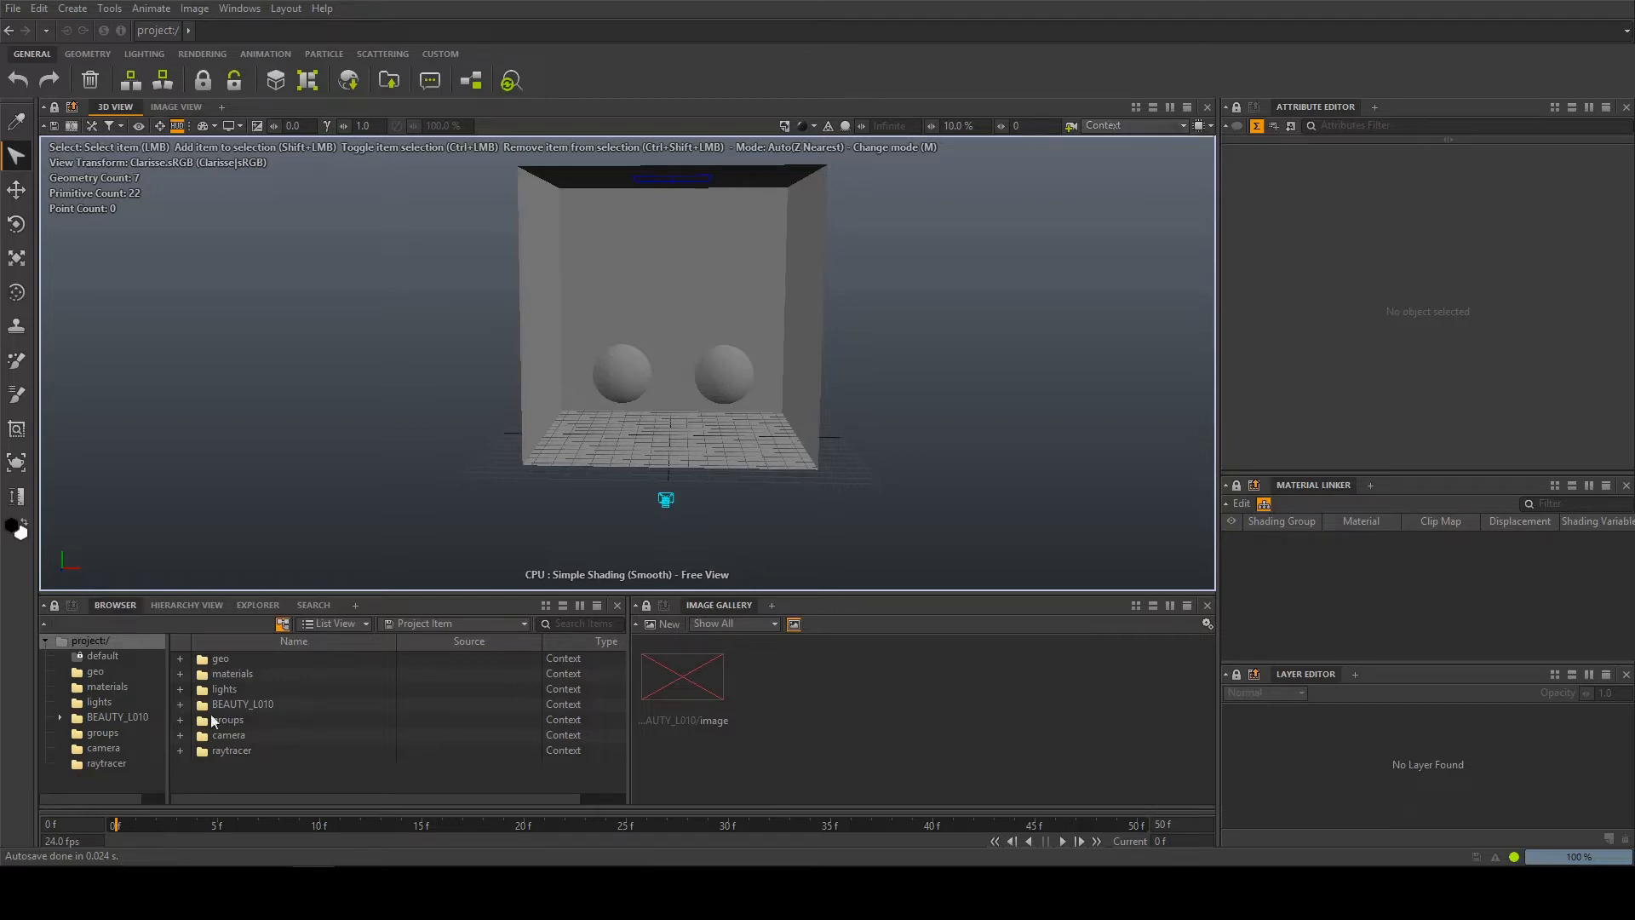
{"action": "left_click", "coordinate": [228, 674]}
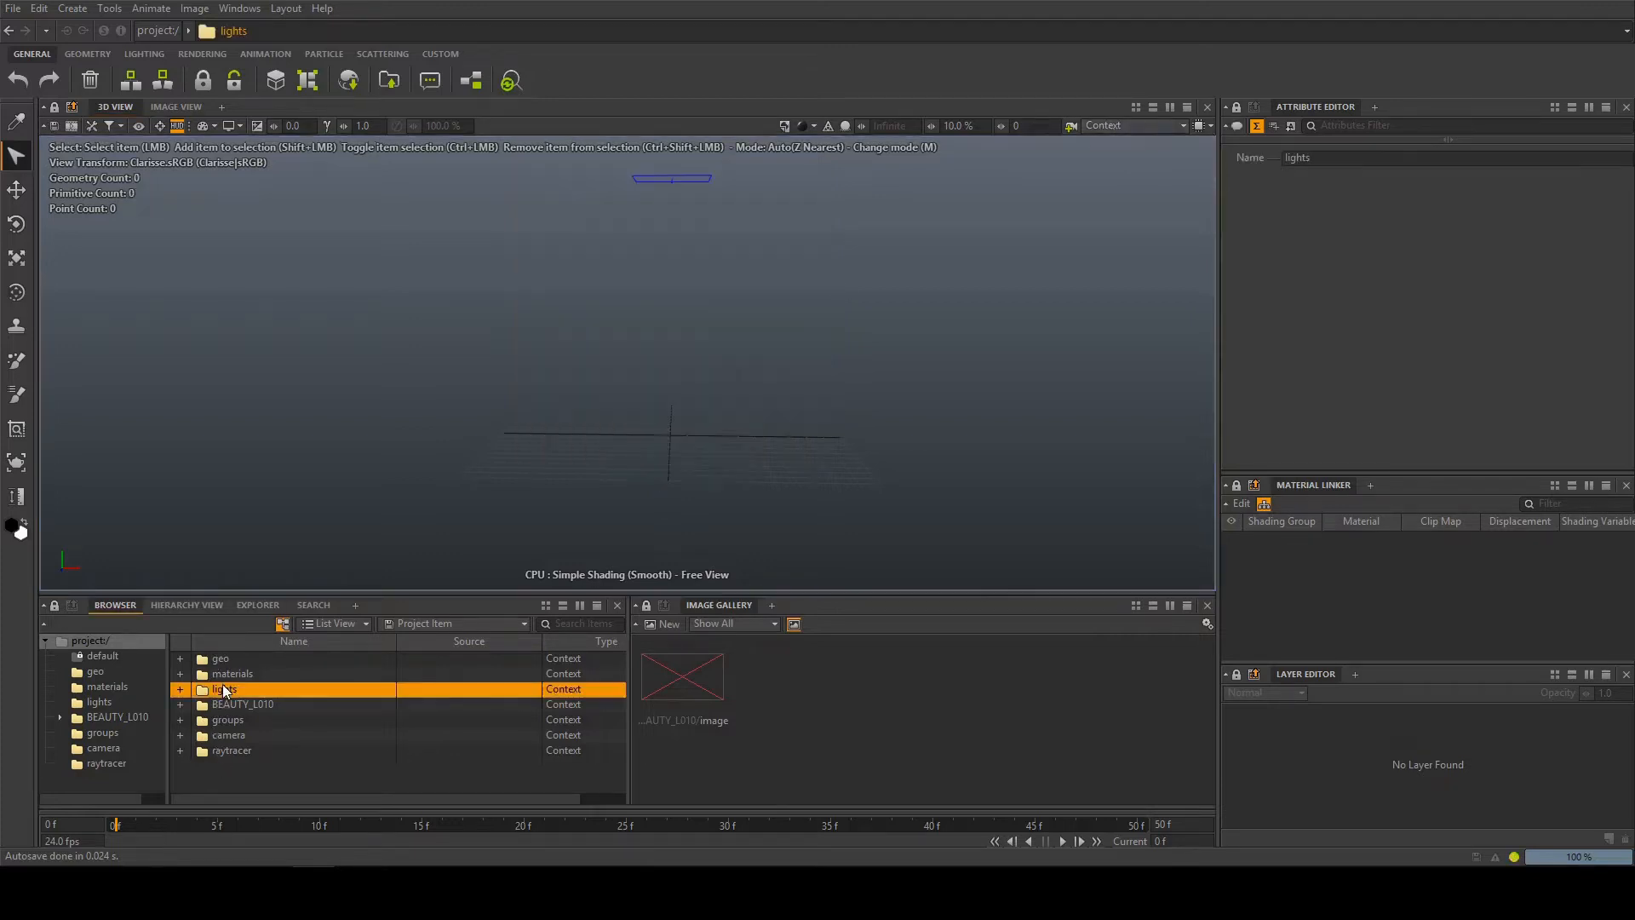
{"action": "left_click", "coordinate": [227, 660]}
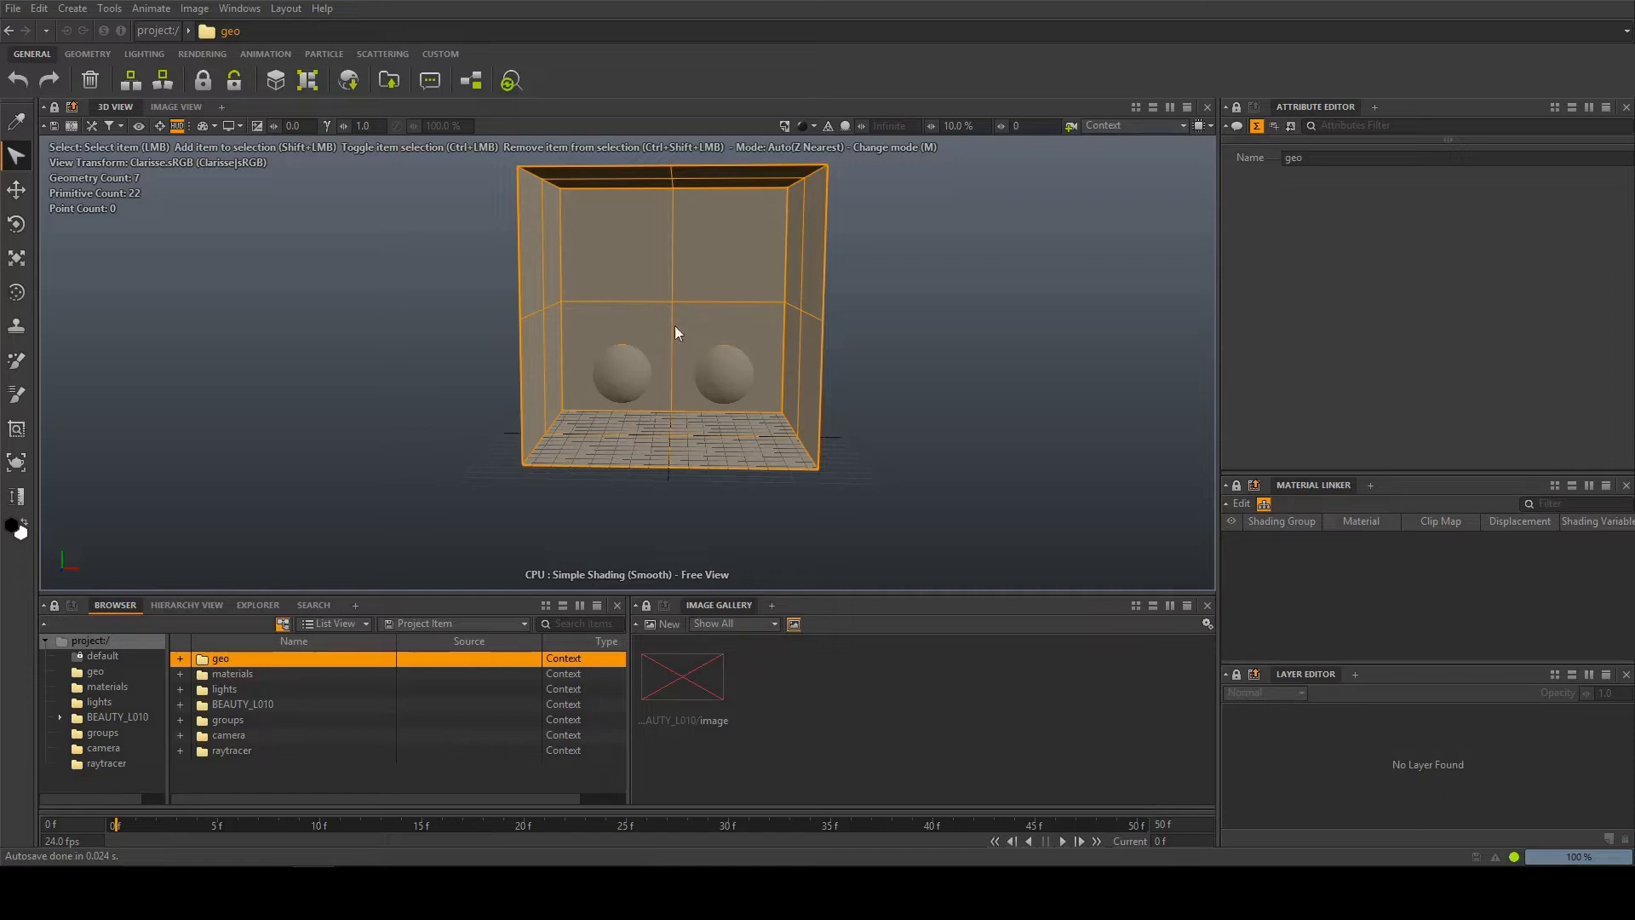
Lock the 3D view's displayed content to the geo context and check this by selecting the materials and camera contexts
{"action": "middle_click_drag", "start_coordinate": [706, 212], "coordinate": [697, 252], "text": "alt"}
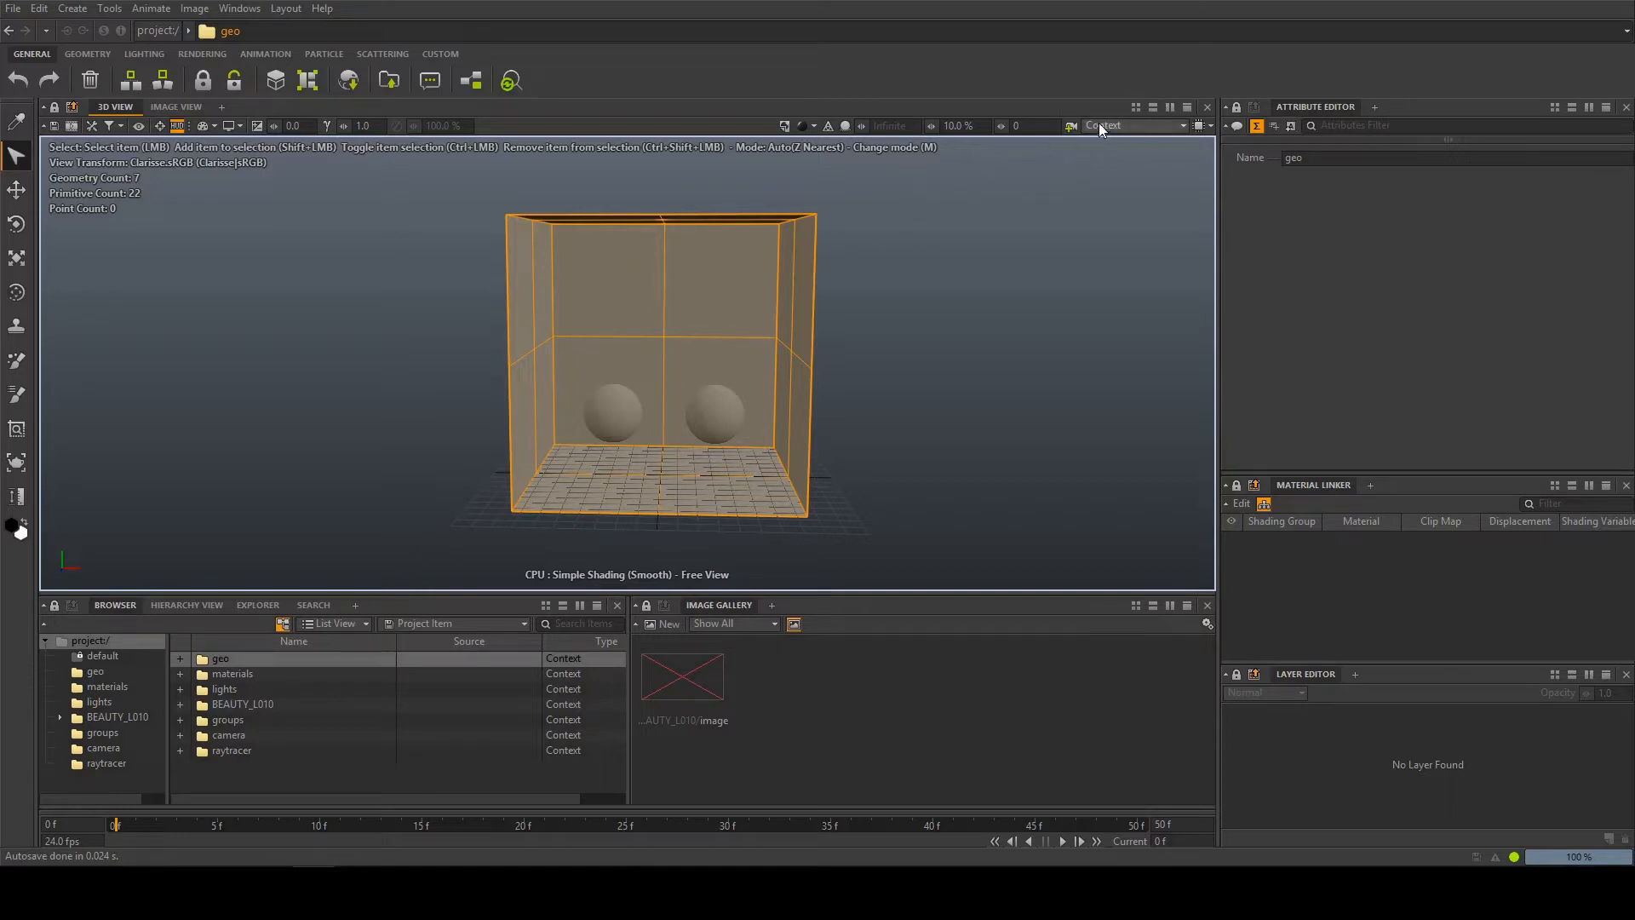
{"action": "left_click_drag", "start_coordinate": [219, 661], "coordinate": [1103, 131]}
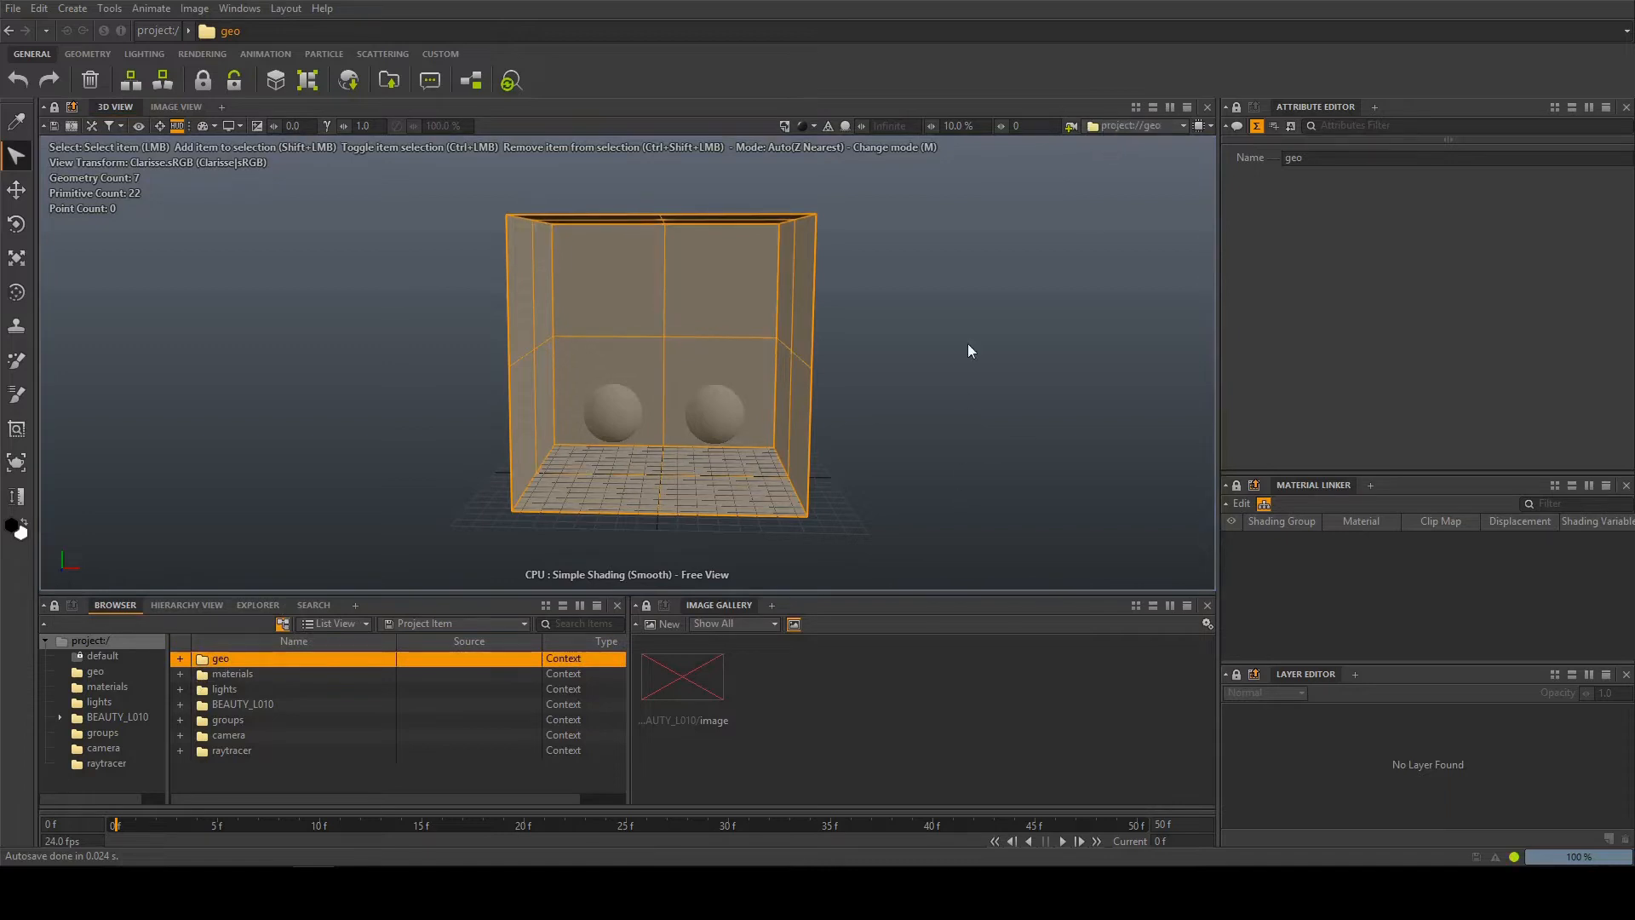
{"action": "left_click", "coordinate": [878, 340]}
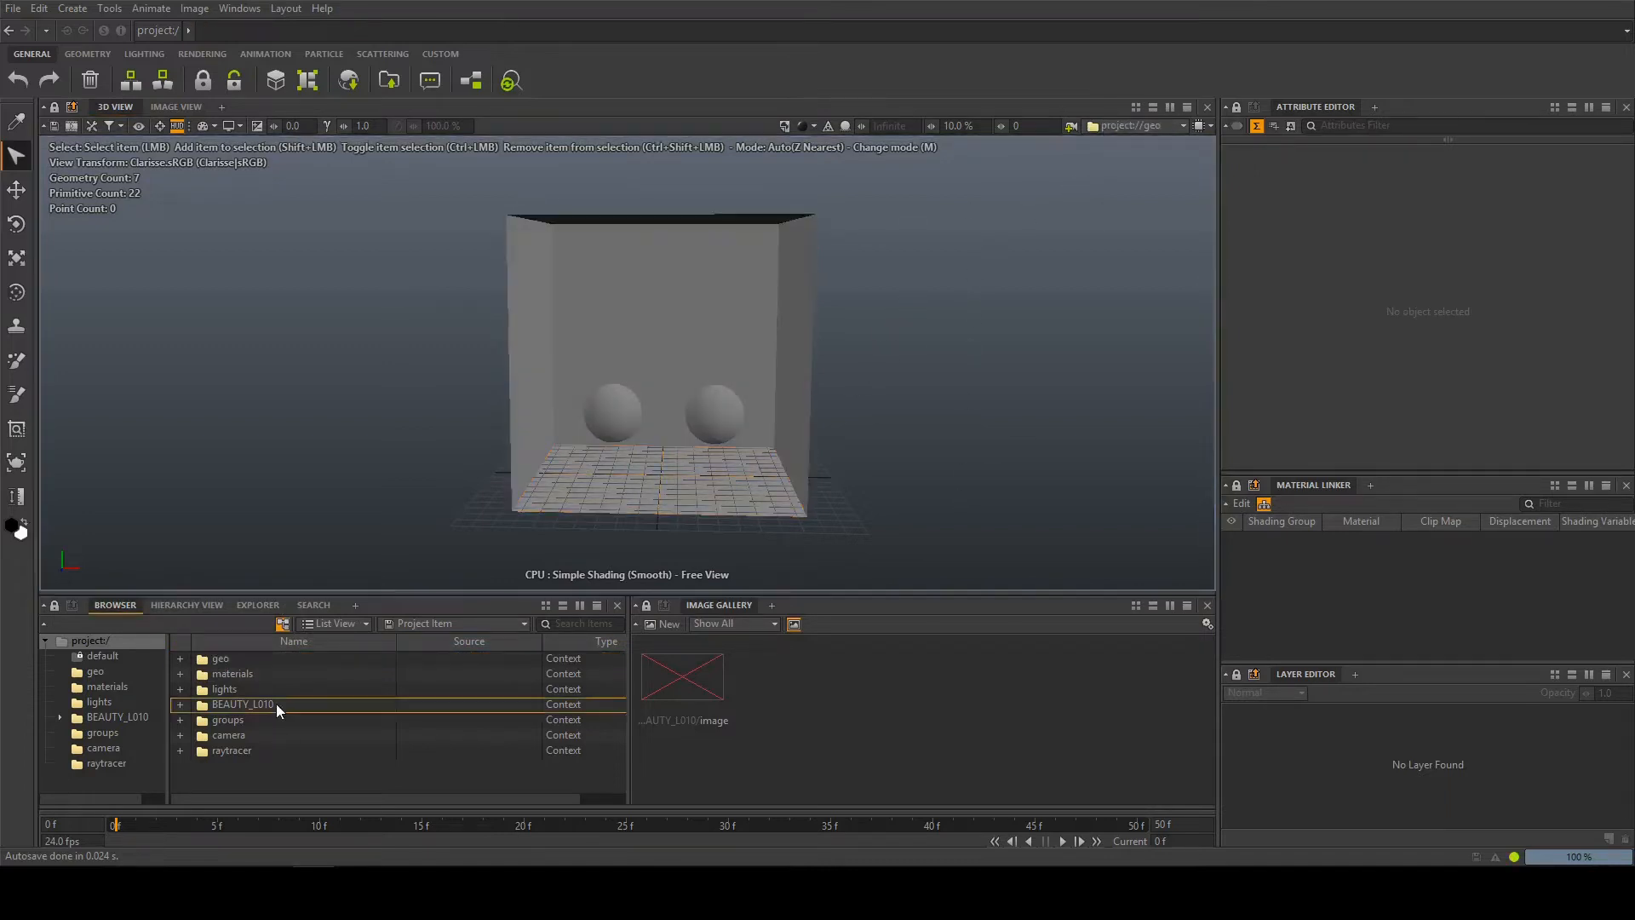
{"action": "left_click", "coordinate": [238, 674]}
{"action": "left_click", "coordinate": [229, 735]}
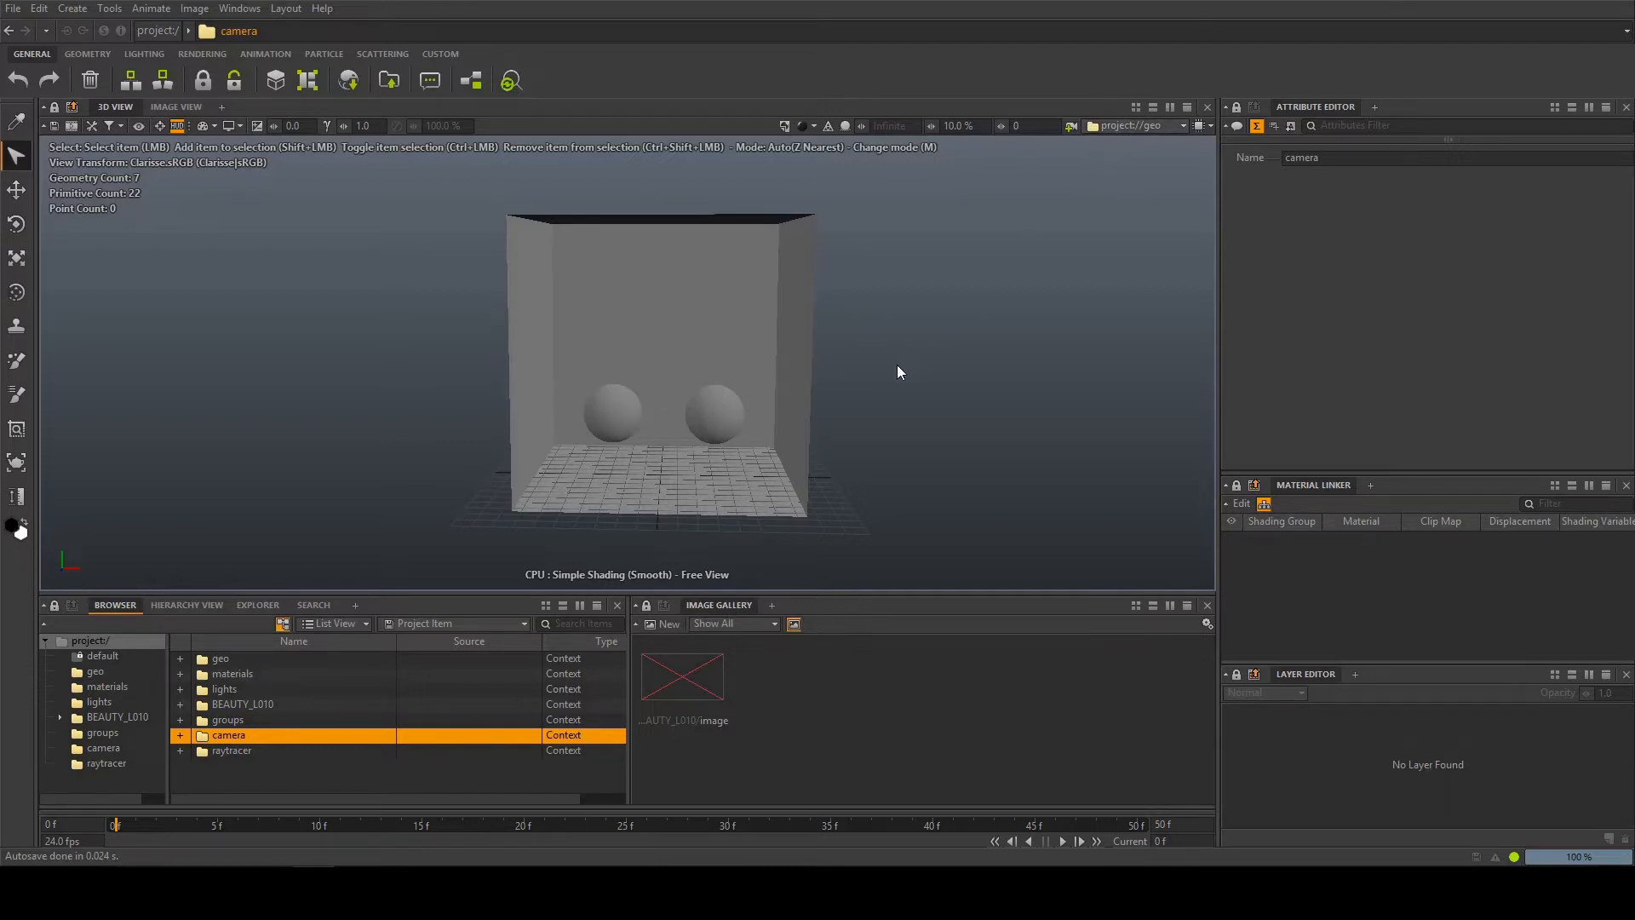
Look through the camera item of the camera context in the 3D view
{"action": "left_click_drag", "start_coordinate": [508, 366], "coordinate": [419, 310], "text": "alt"}
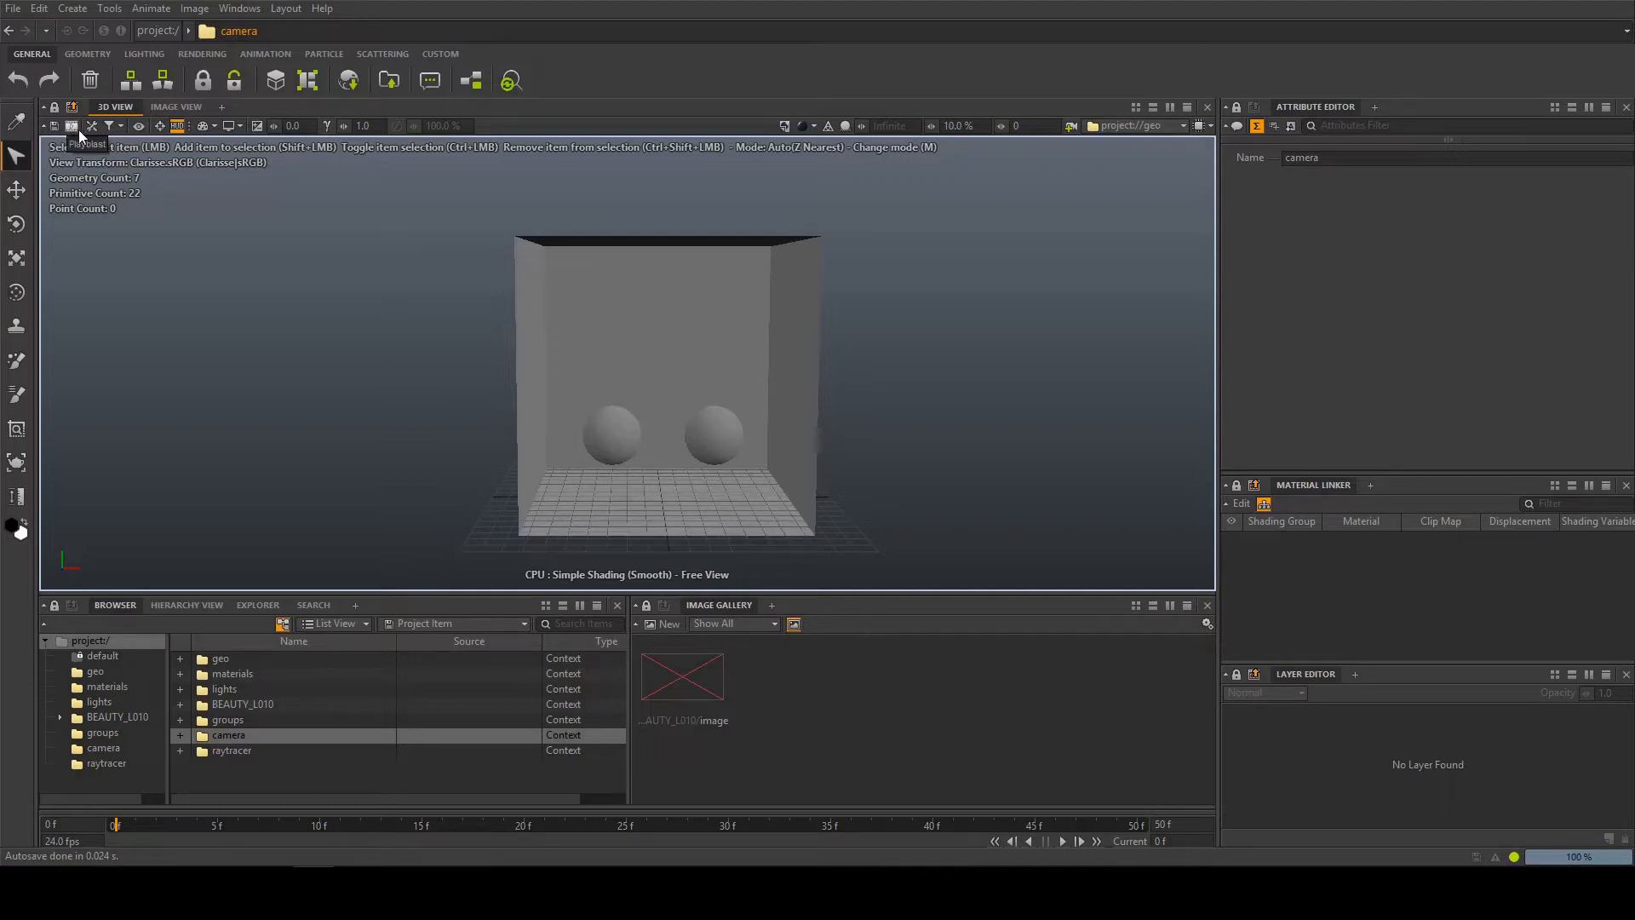
{"action": "left_click", "coordinate": [137, 126]}
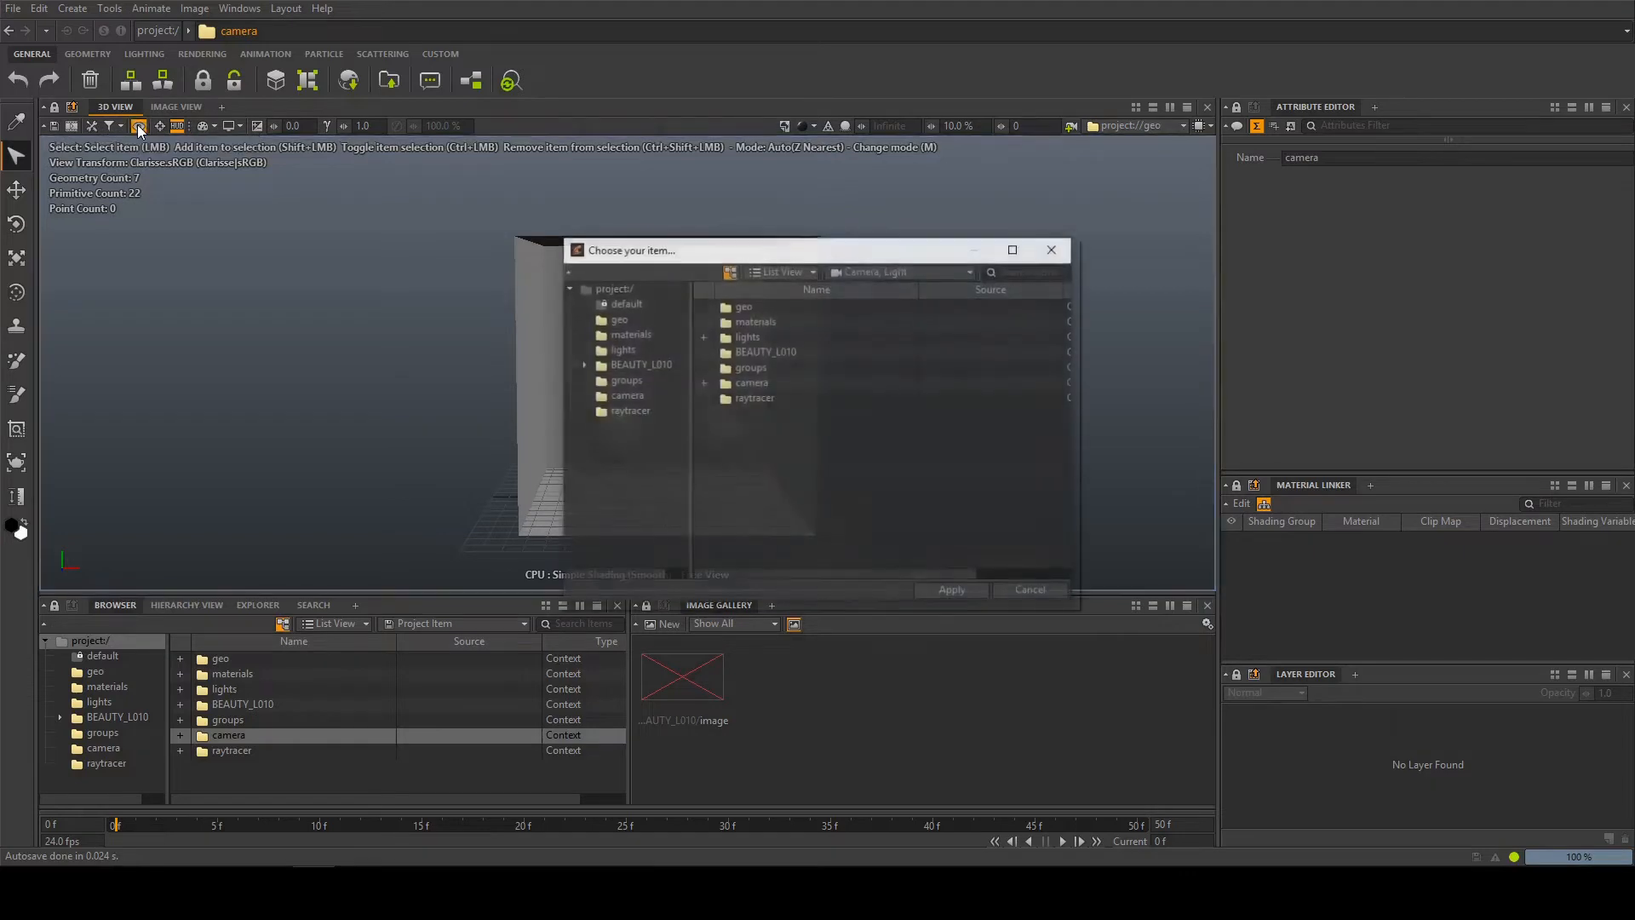
{"action": "double_click", "coordinate": [753, 382]}
{"action": "double_click", "coordinate": [741, 308]}
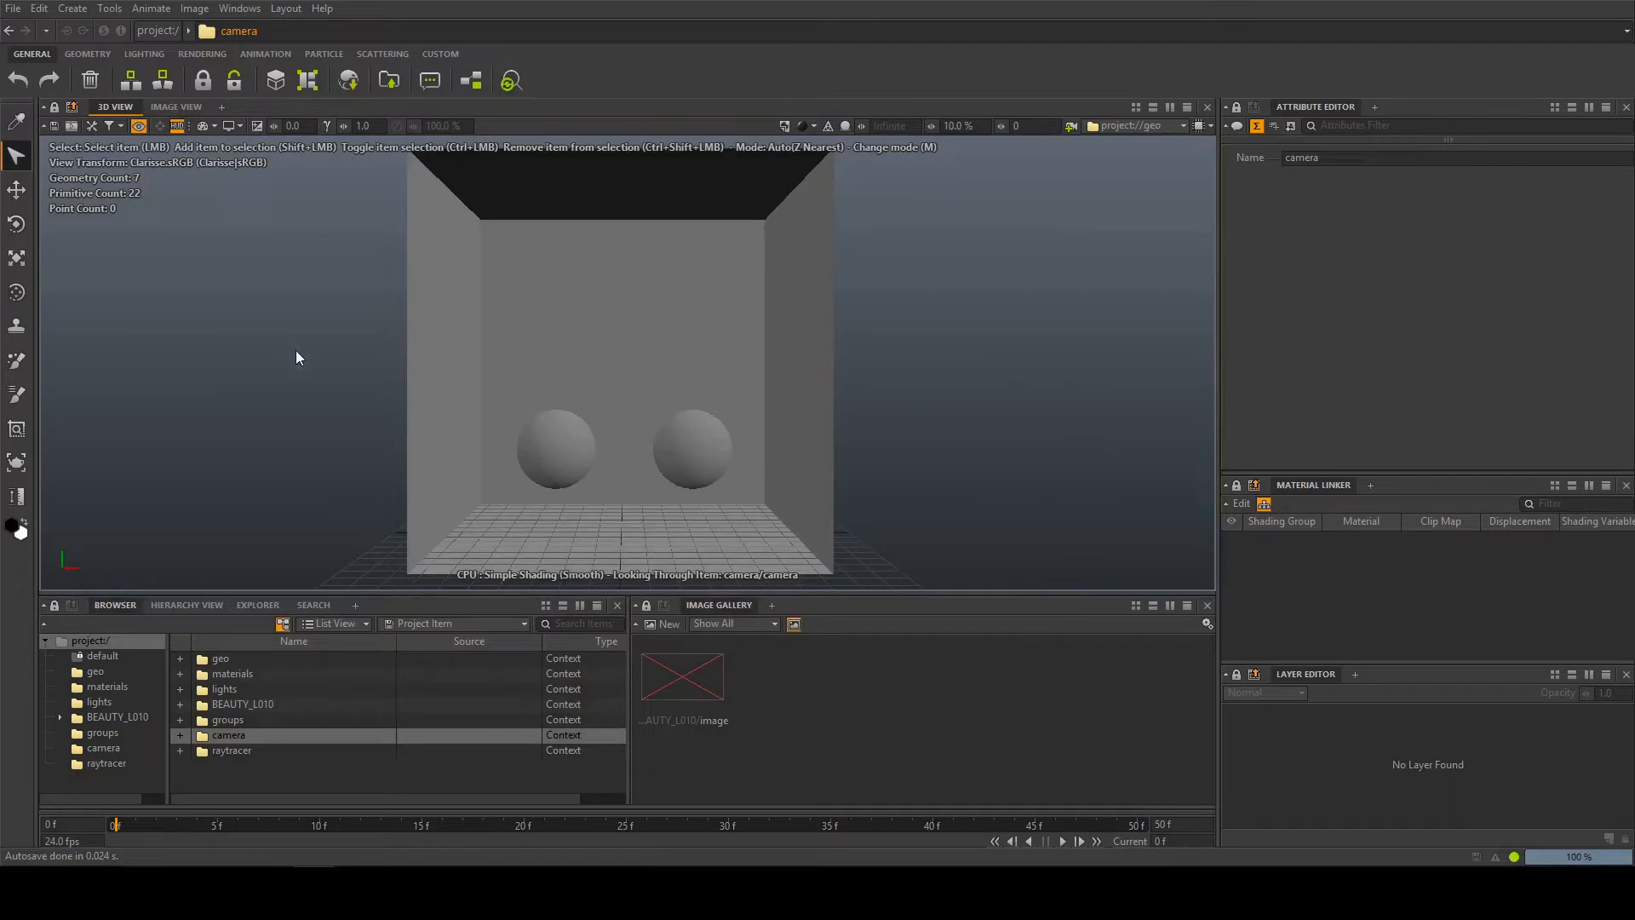
Try moving the camera while looking through it, undo the move and return the 3D view to Free View
{"action": "mouse_move", "coordinate": [734, 373]}
{"action": "left_mouse_down", "text": "alt"}
{"action": "mouse_move", "coordinate": [621, 353]}
{"action": "mouse_move", "coordinate": [826, 345]}
{"action": "mouse_move", "coordinate": [720, 355]}
{"action": "left_mouse_up", "text": "alt"}
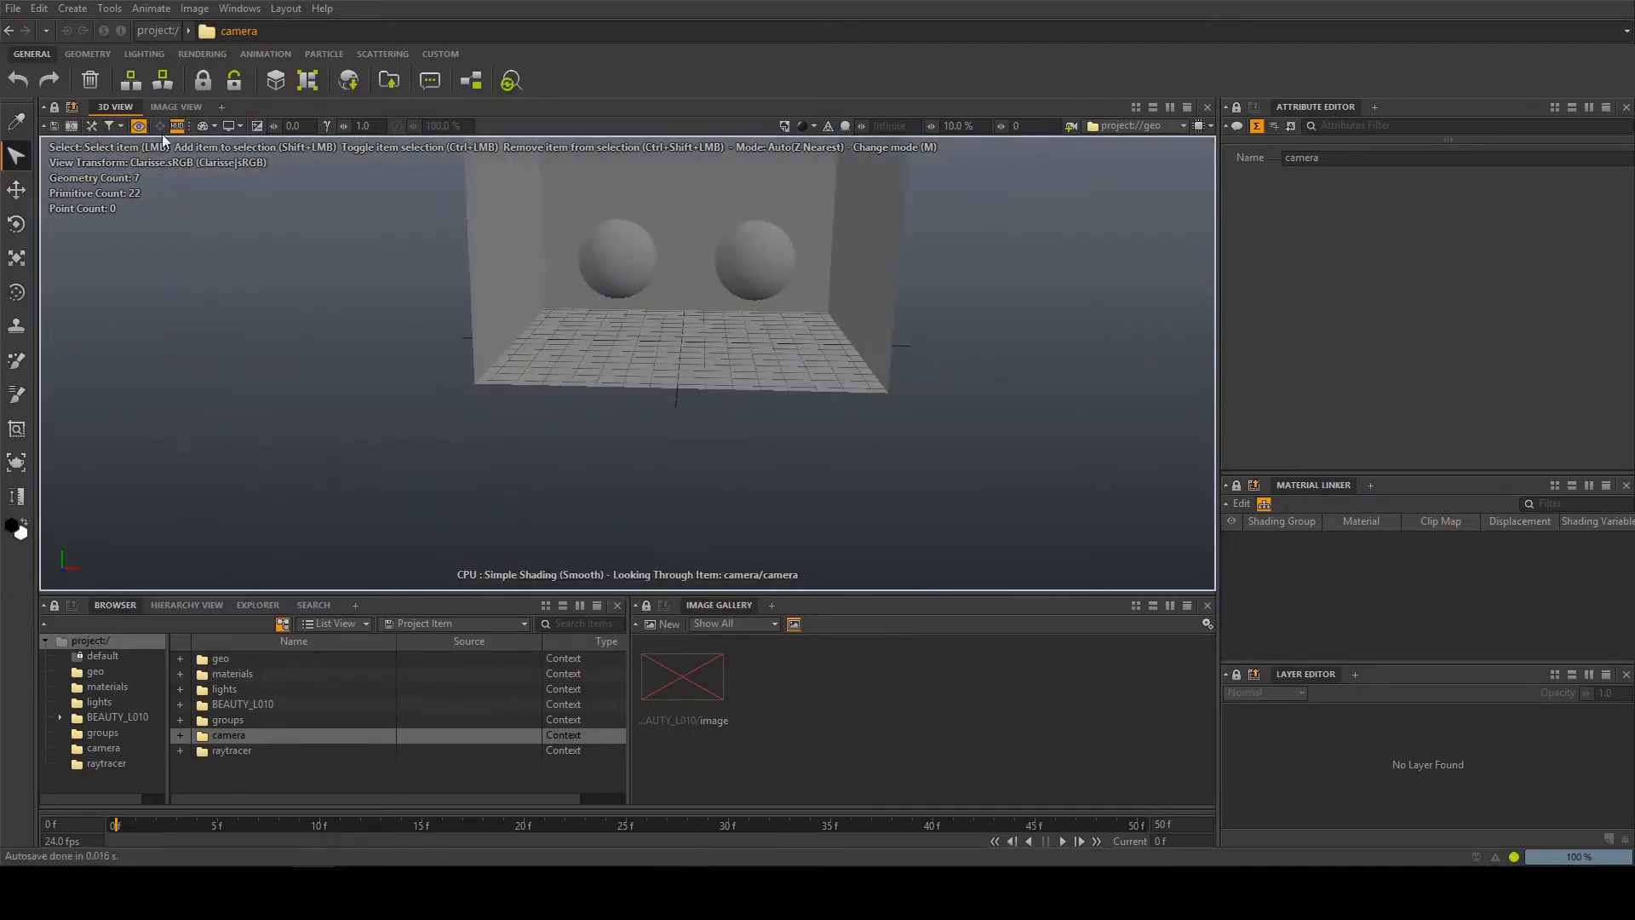
{"action": "key", "text": "ctrl+z"}
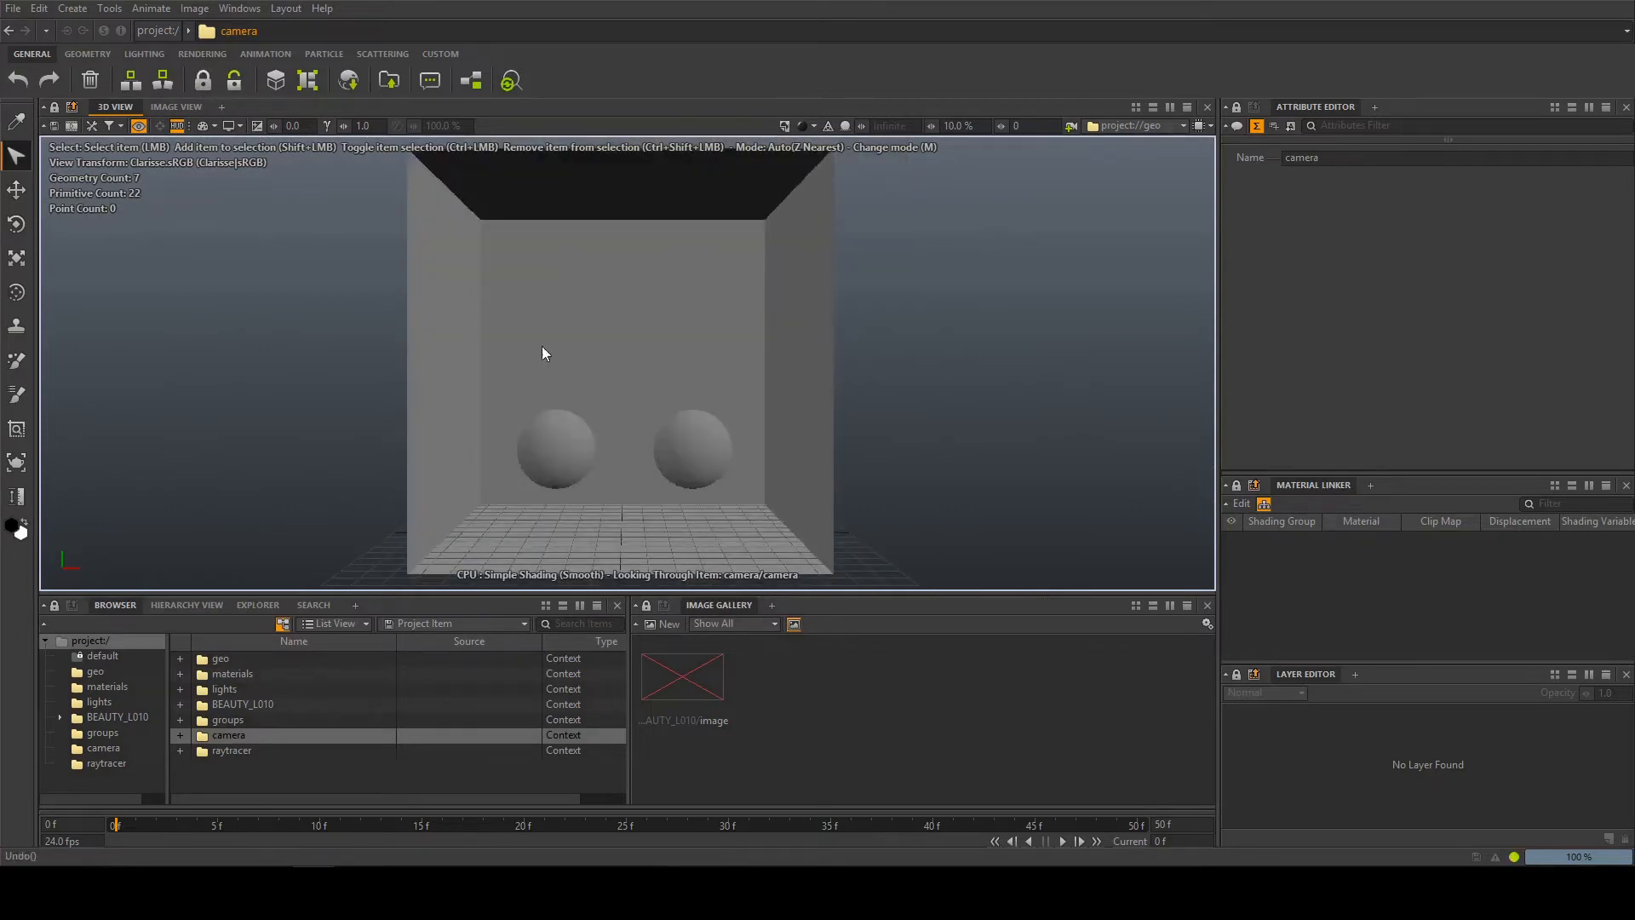
{"action": "left_click", "coordinate": [136, 127]}
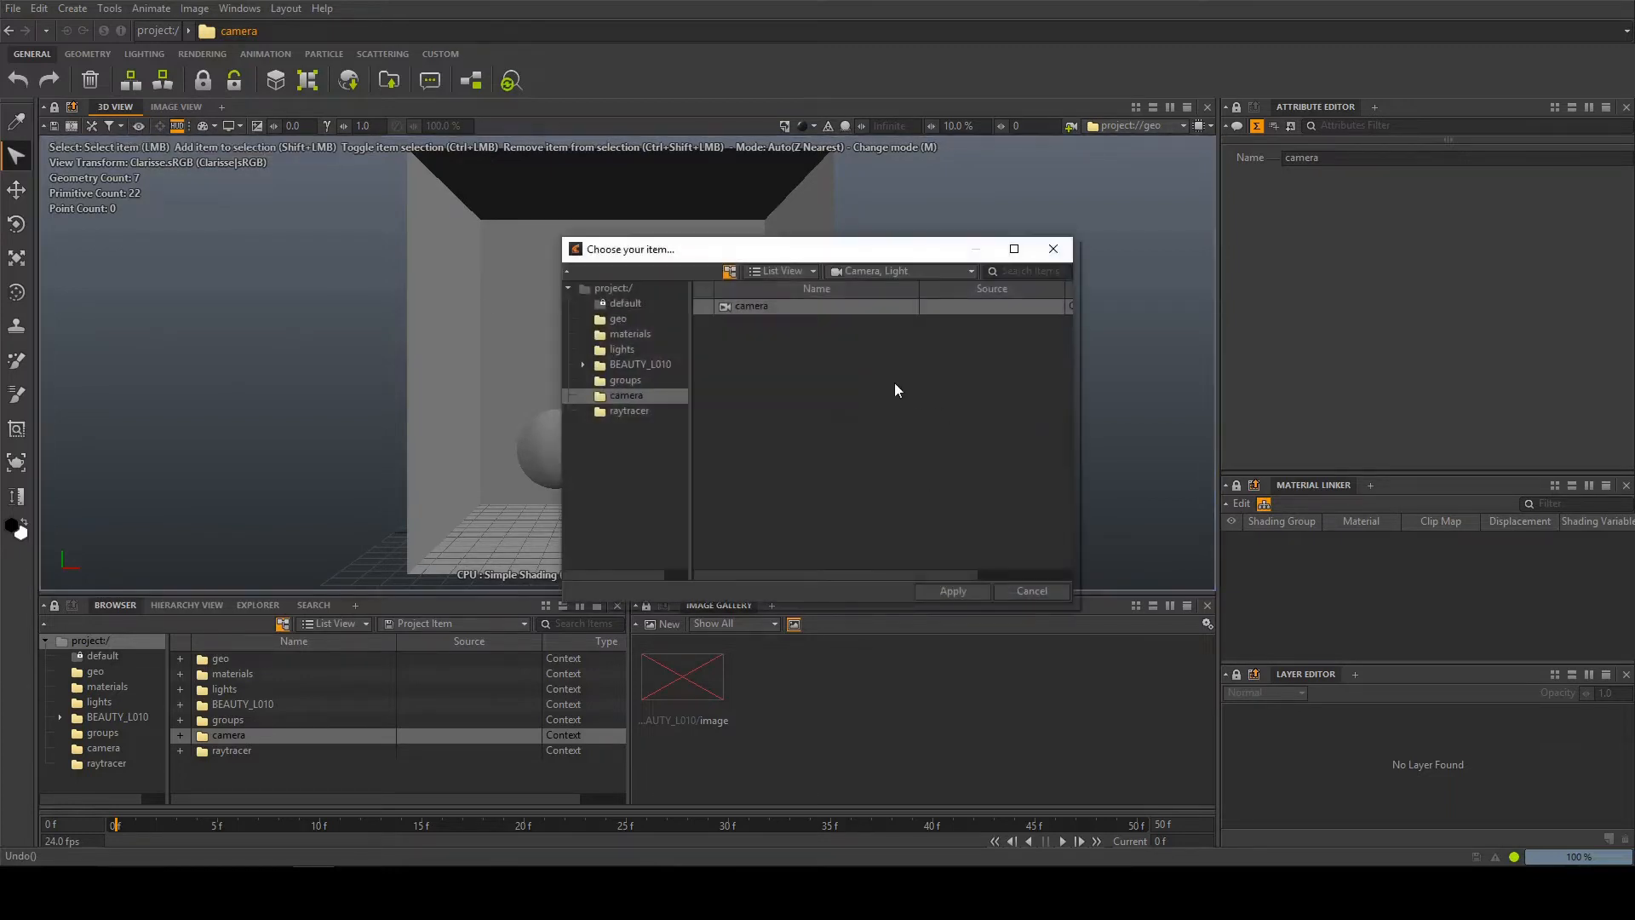
{"action": "left_click", "coordinate": [946, 590]}
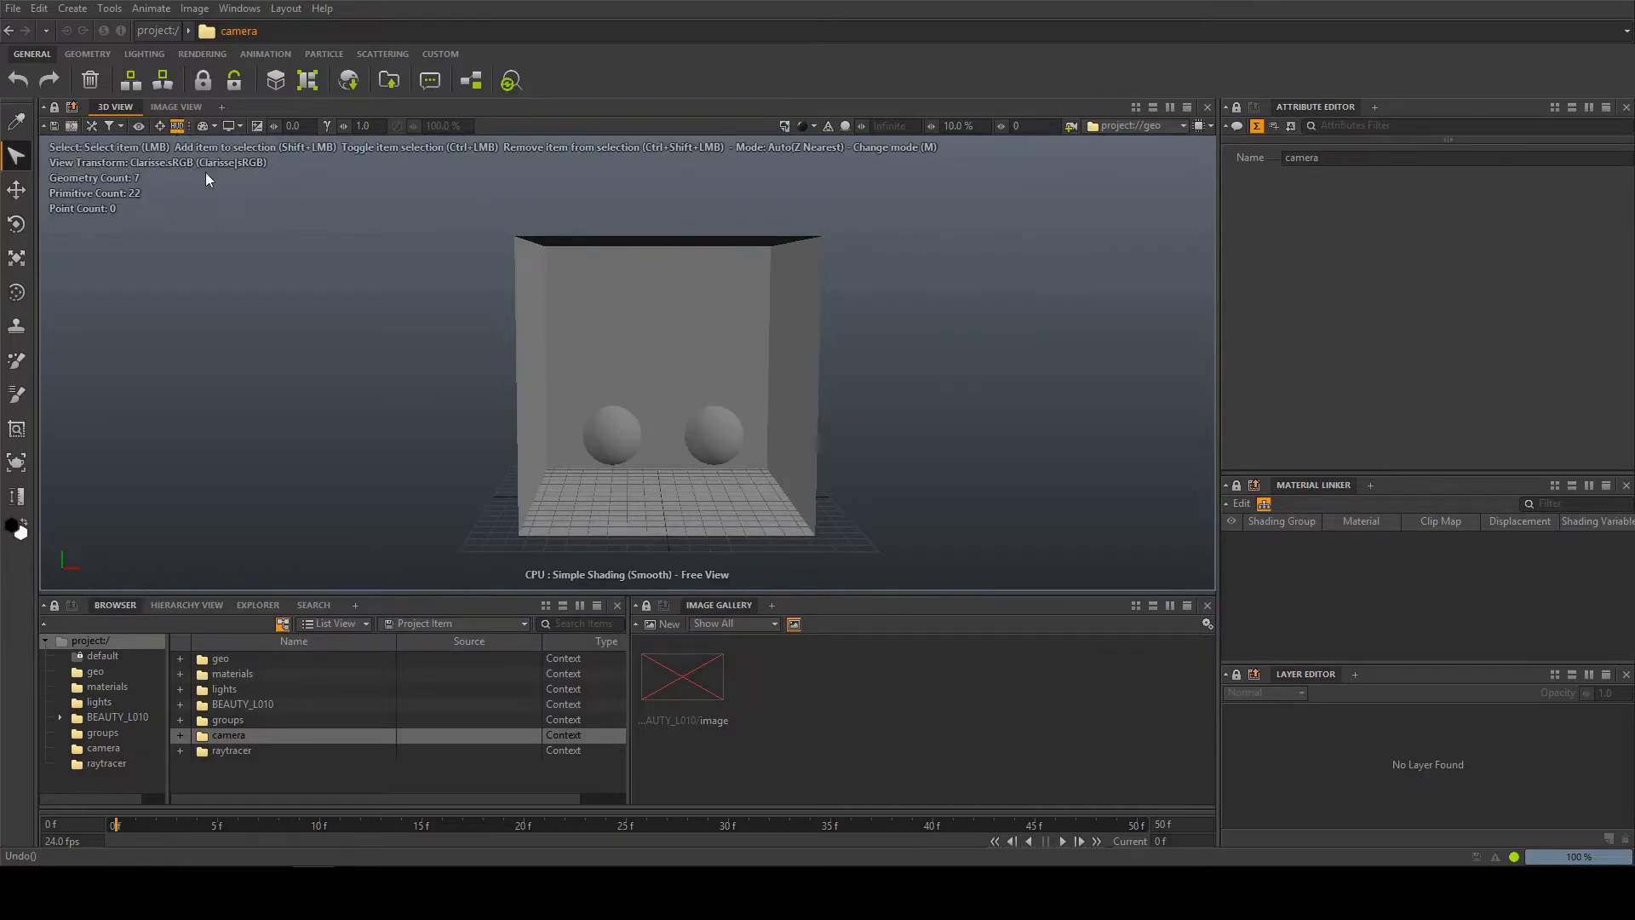
Set the 3D view's resolution mode to Fps Driven, try the Clarisse Cinema view transform, and switch the transform to Clarisse|sRGB
{"action": "left_click", "coordinate": [208, 126]}
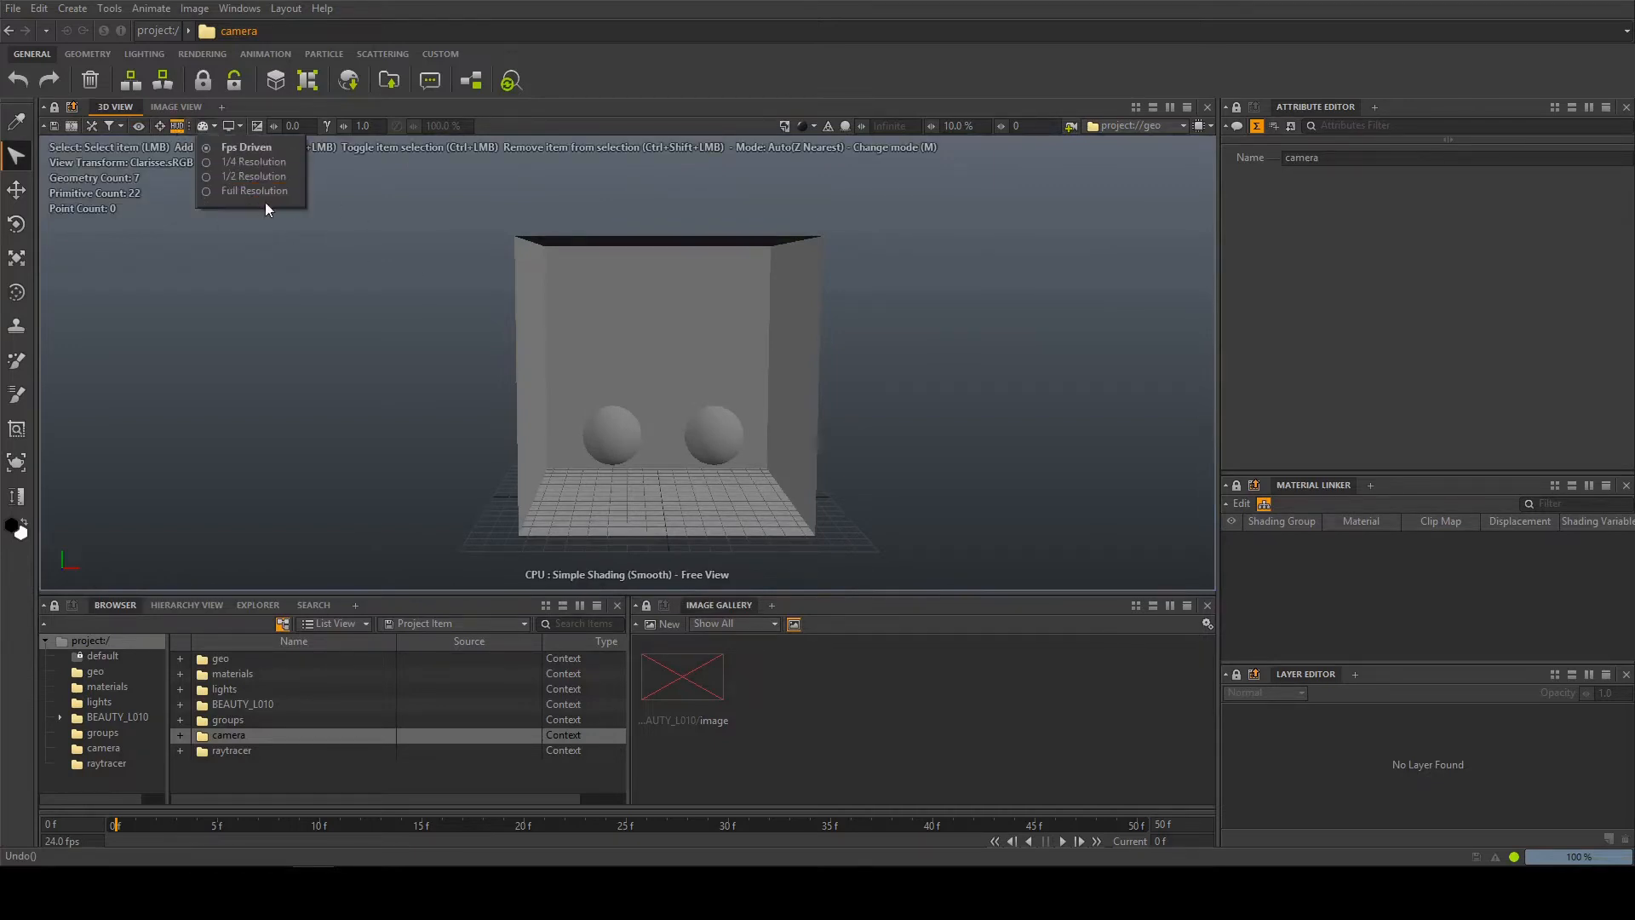
{"action": "left_click", "coordinate": [266, 147]}
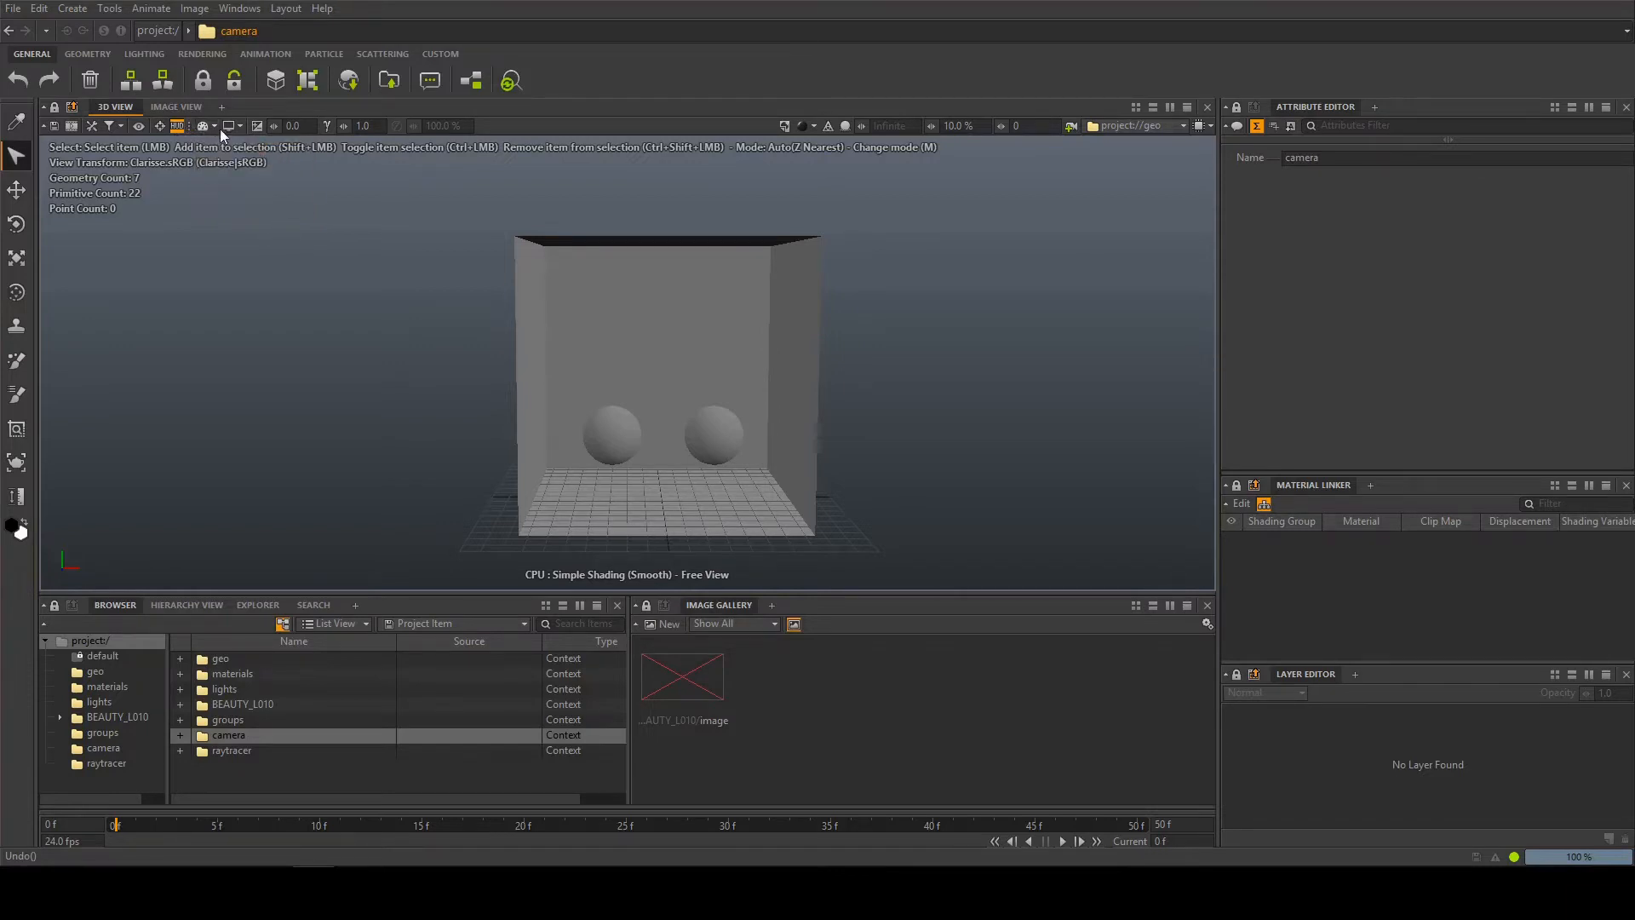
{"action": "left_click", "coordinate": [228, 126]}
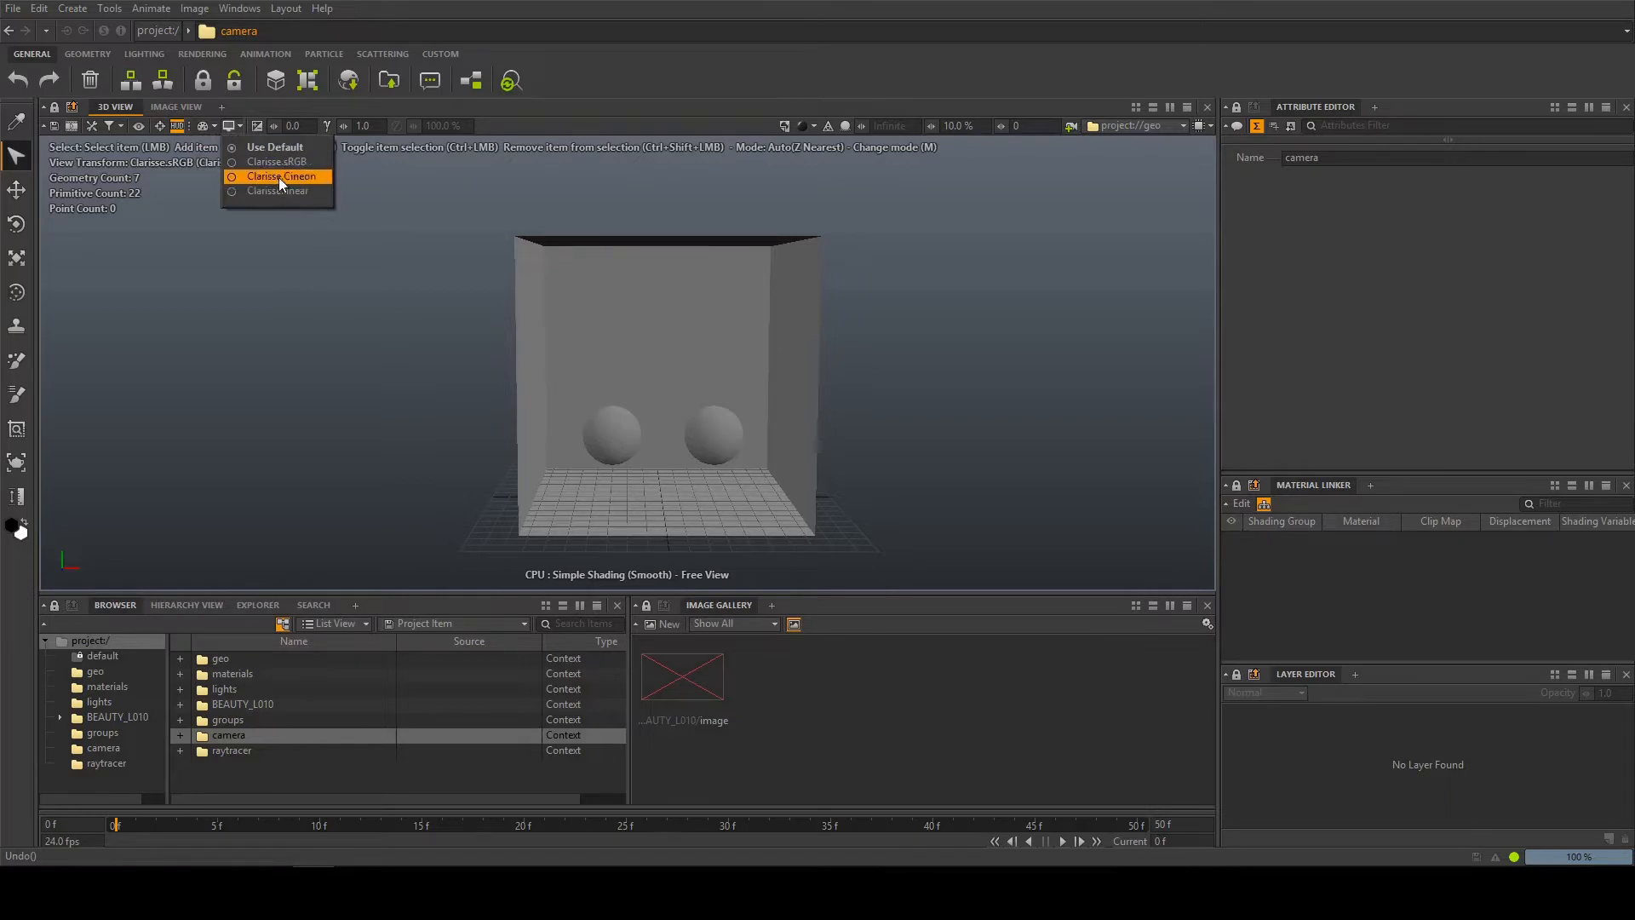
{"action": "left_click", "coordinate": [279, 178]}
{"action": "left_click", "coordinate": [232, 128]}
{"action": "left_click", "coordinate": [260, 162]}
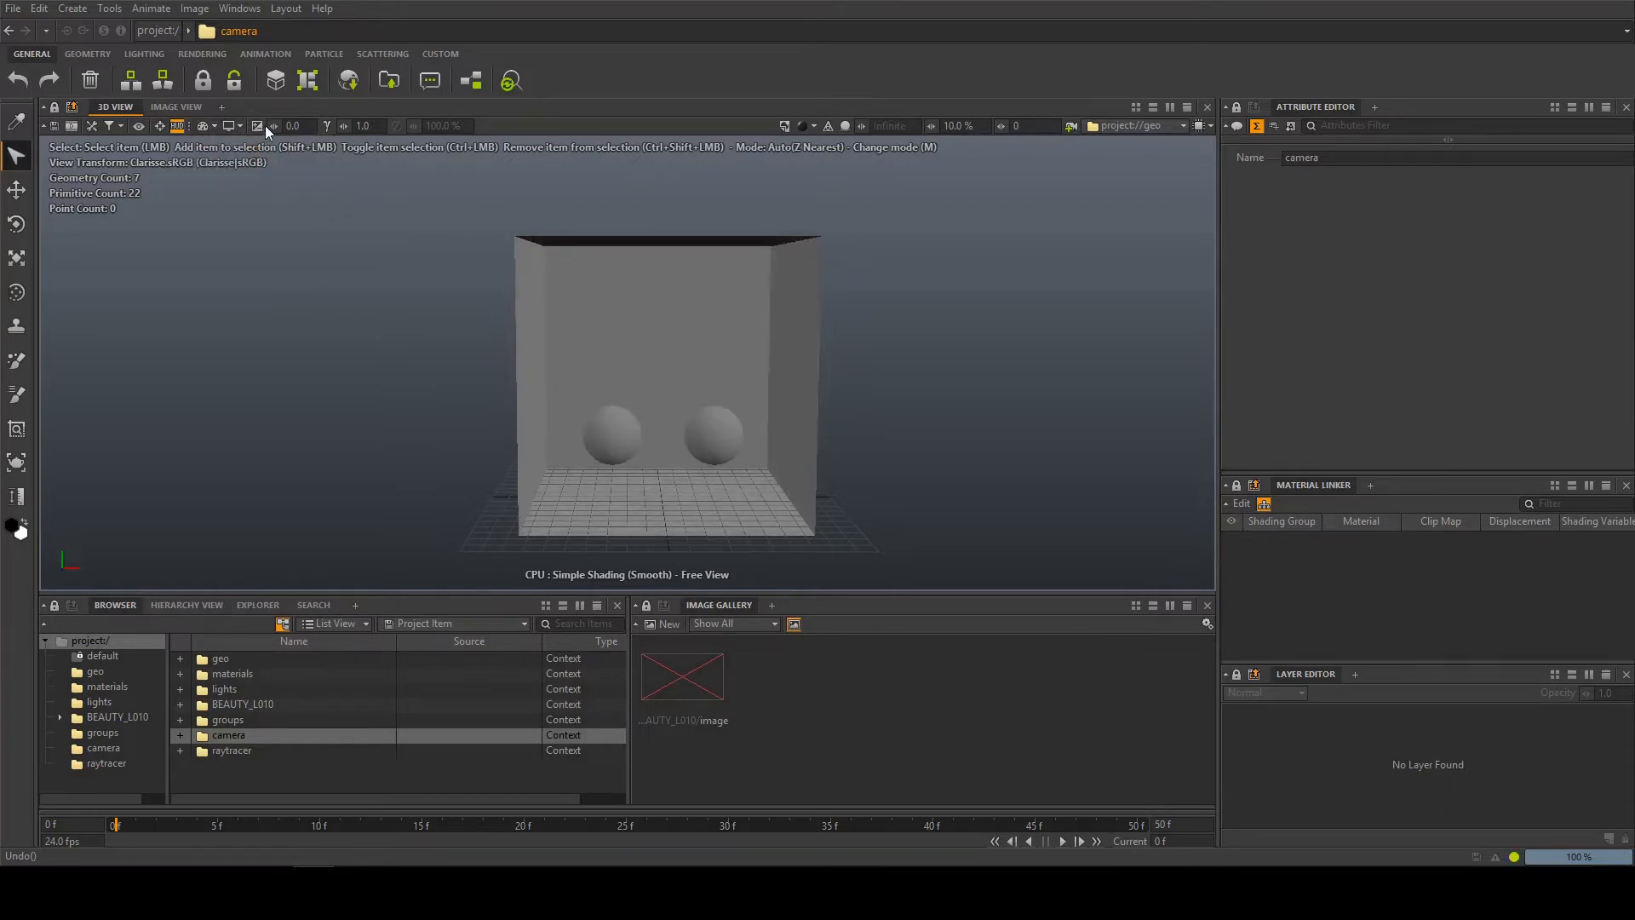
Try adjusting the 3D view's exposure and reset it to 0
{"action": "left_click_drag", "start_coordinate": [273, 127], "coordinate": [288, 127]}
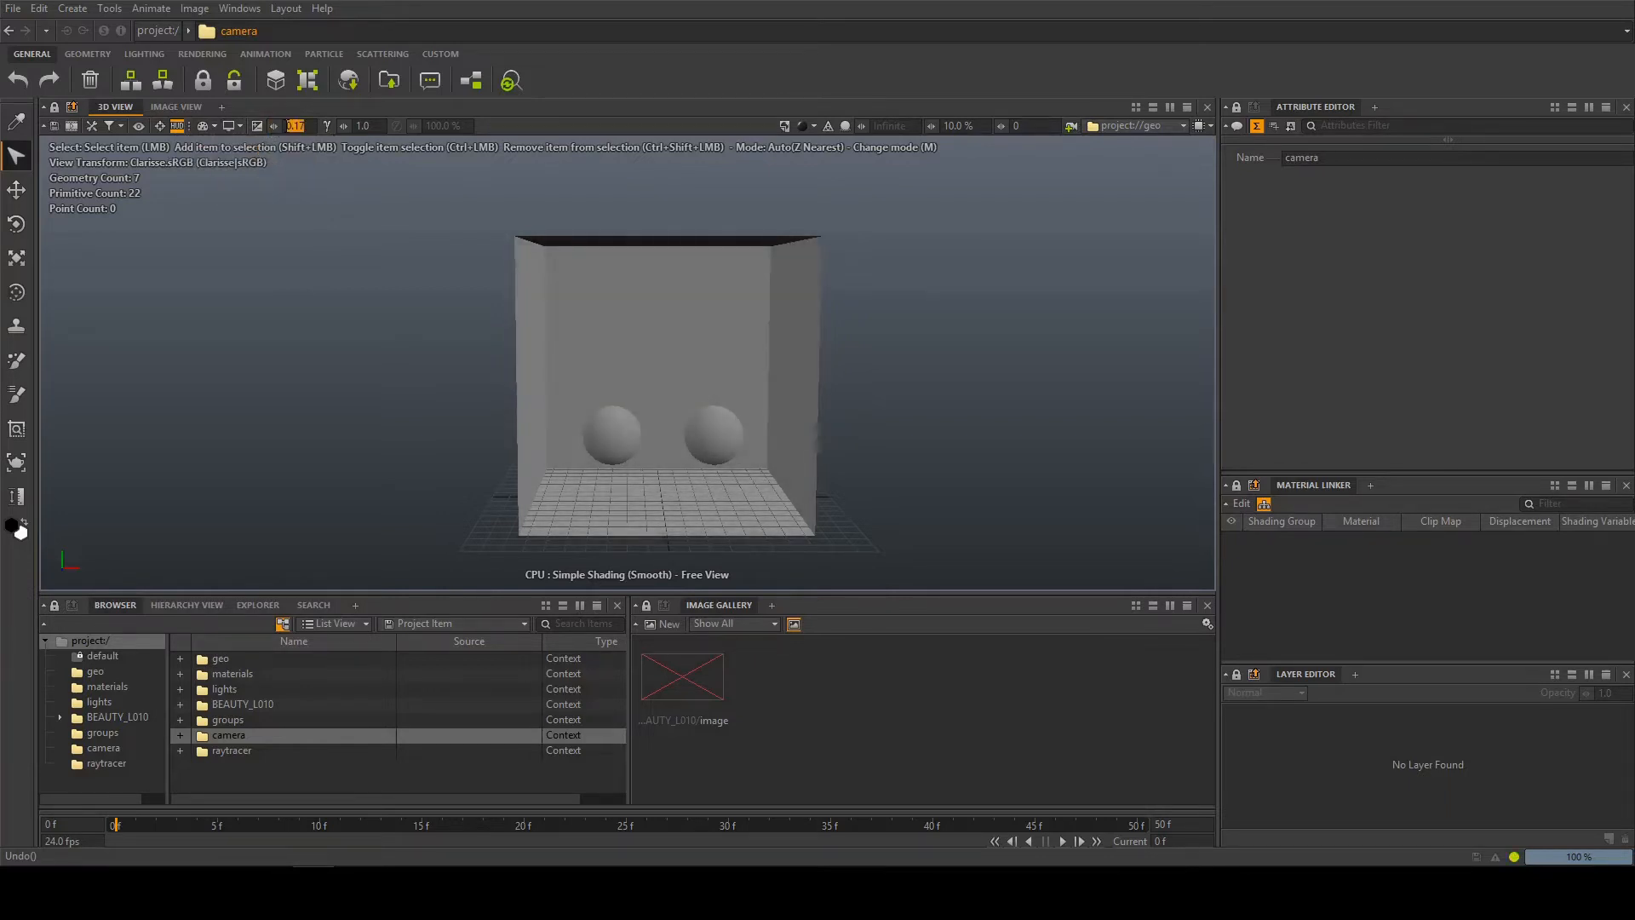
{"action": "type", "text": "0"}
{"action": "key", "text": "Return"}
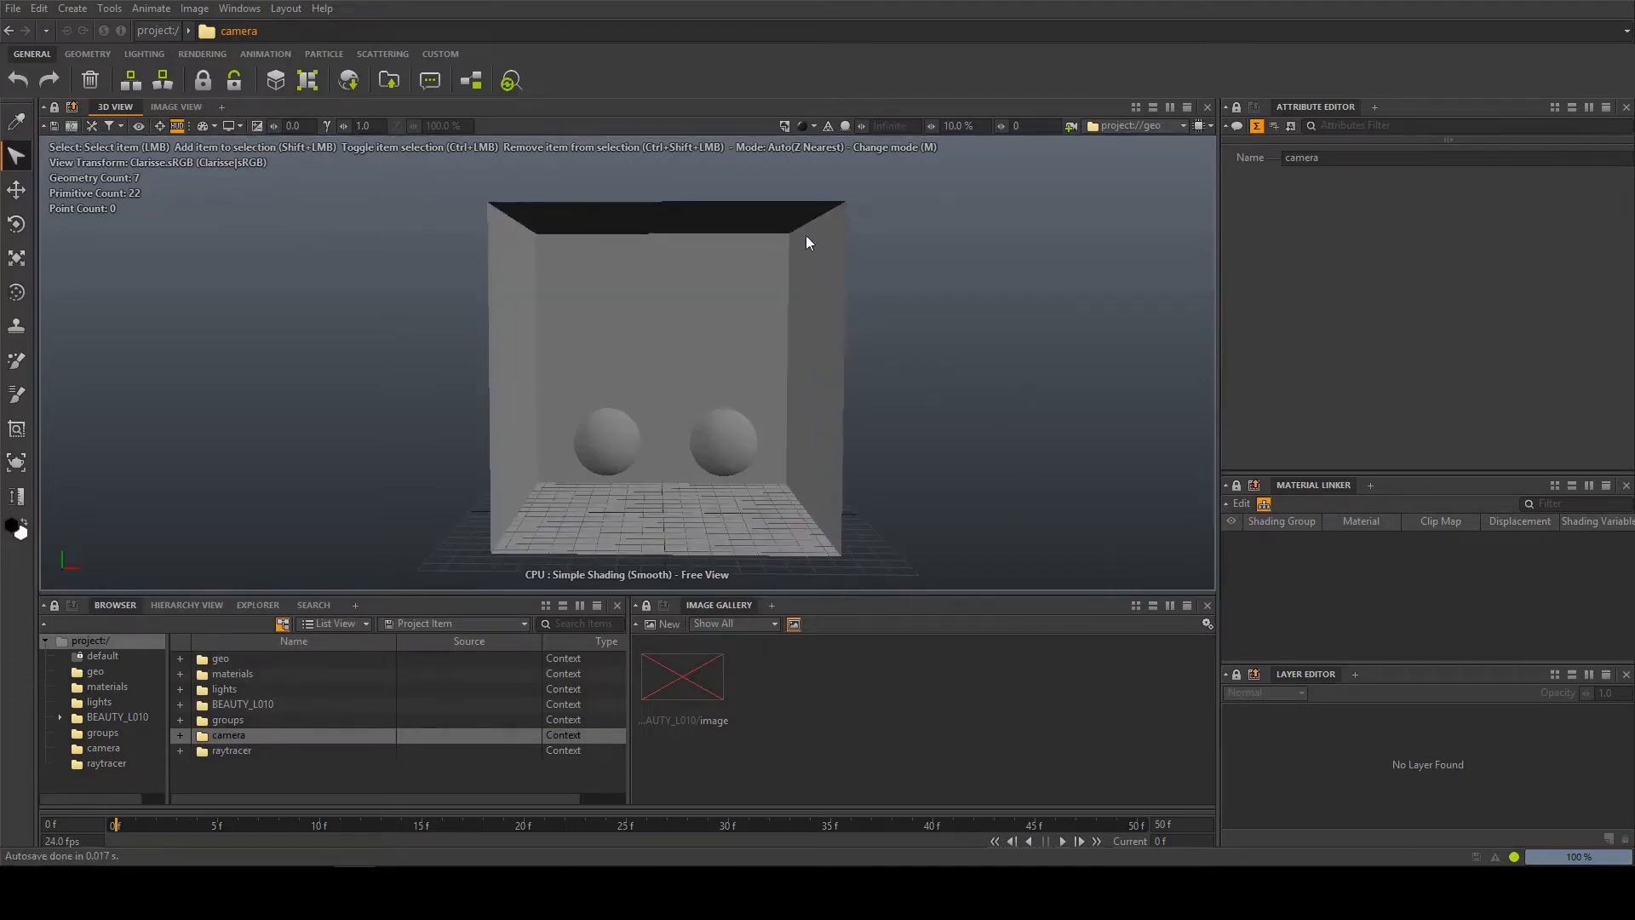
Try the Wireframe, Normals (Smooth) and Previz shading modes in the 3D view
{"action": "left_click", "coordinate": [800, 125]}
{"action": "left_click", "coordinate": [831, 147]}
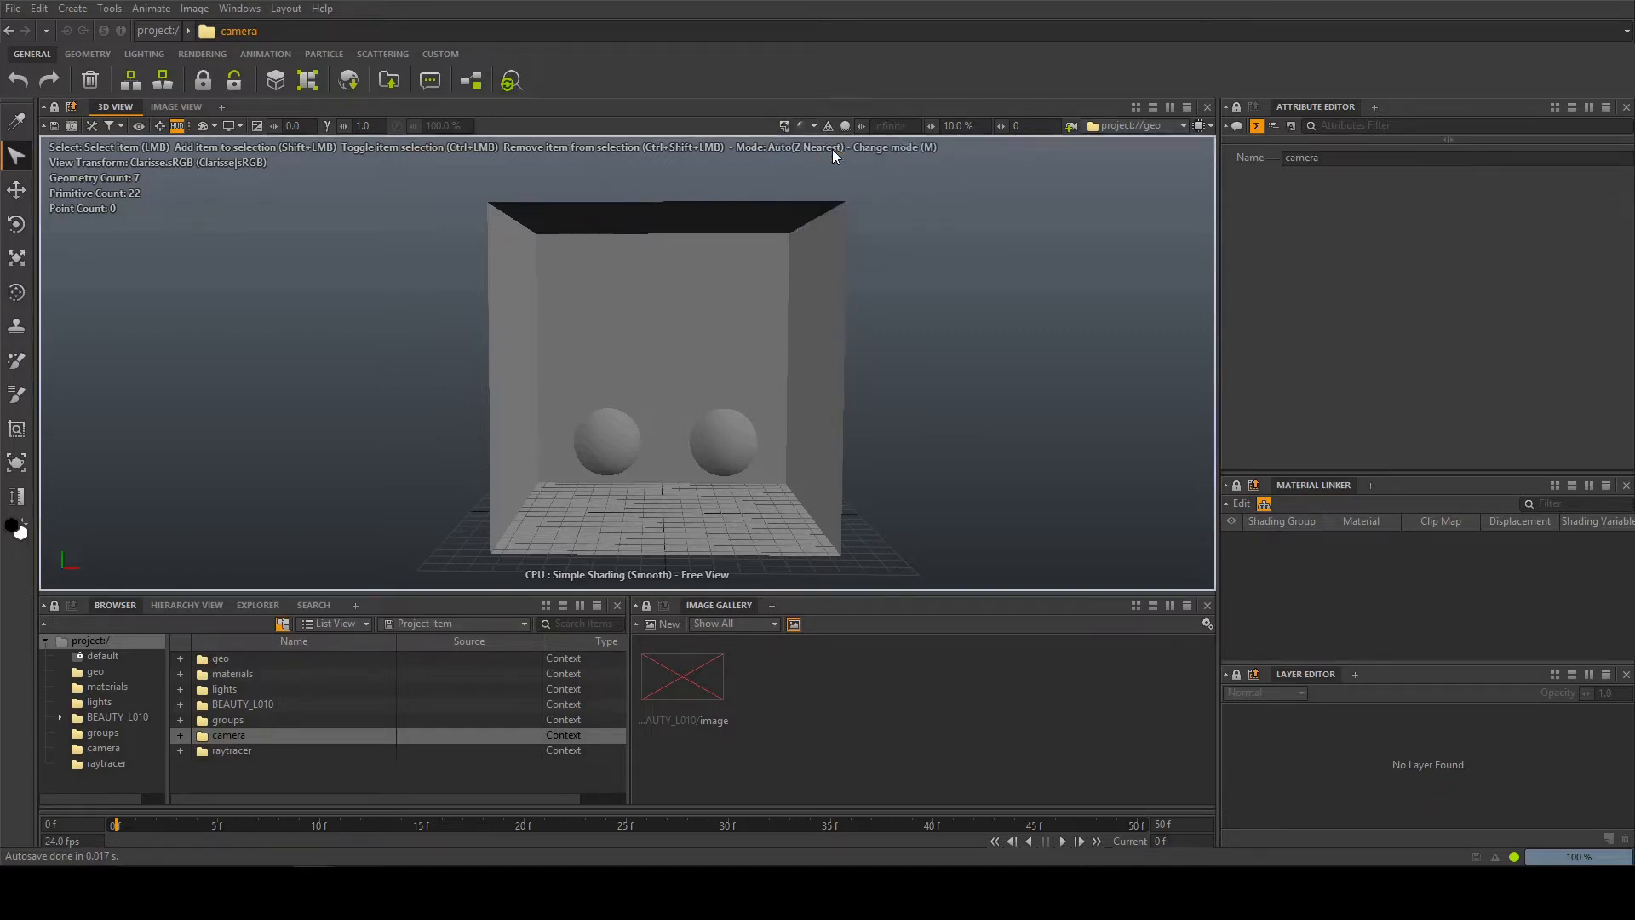
{"action": "left_click", "coordinate": [802, 125]}
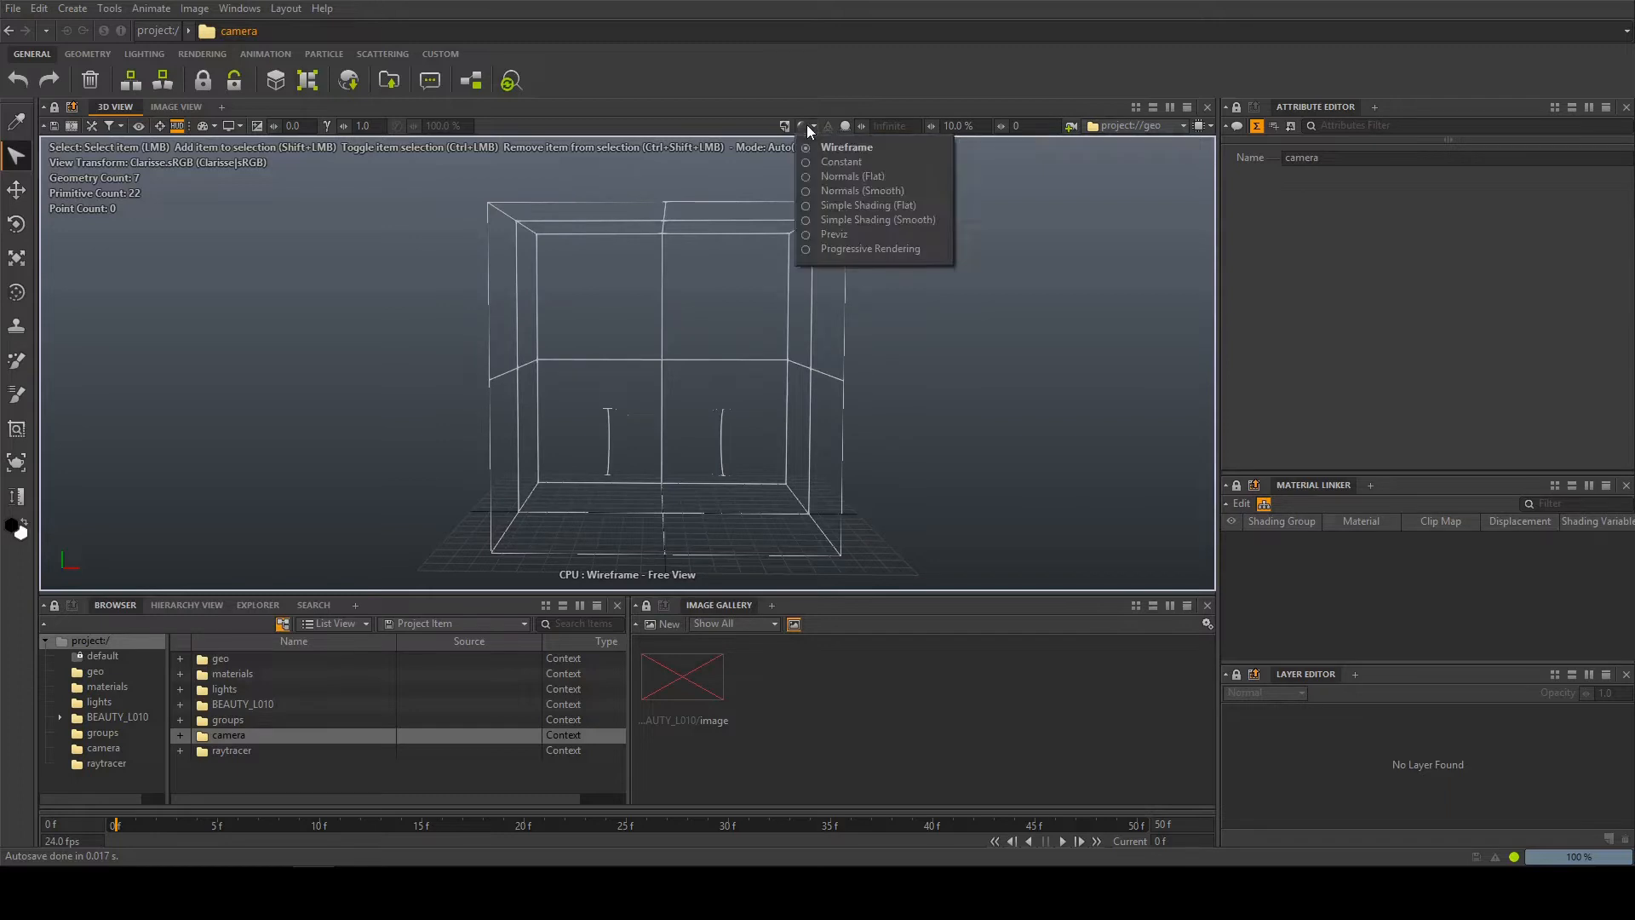
{"action": "left_click", "coordinate": [845, 190]}
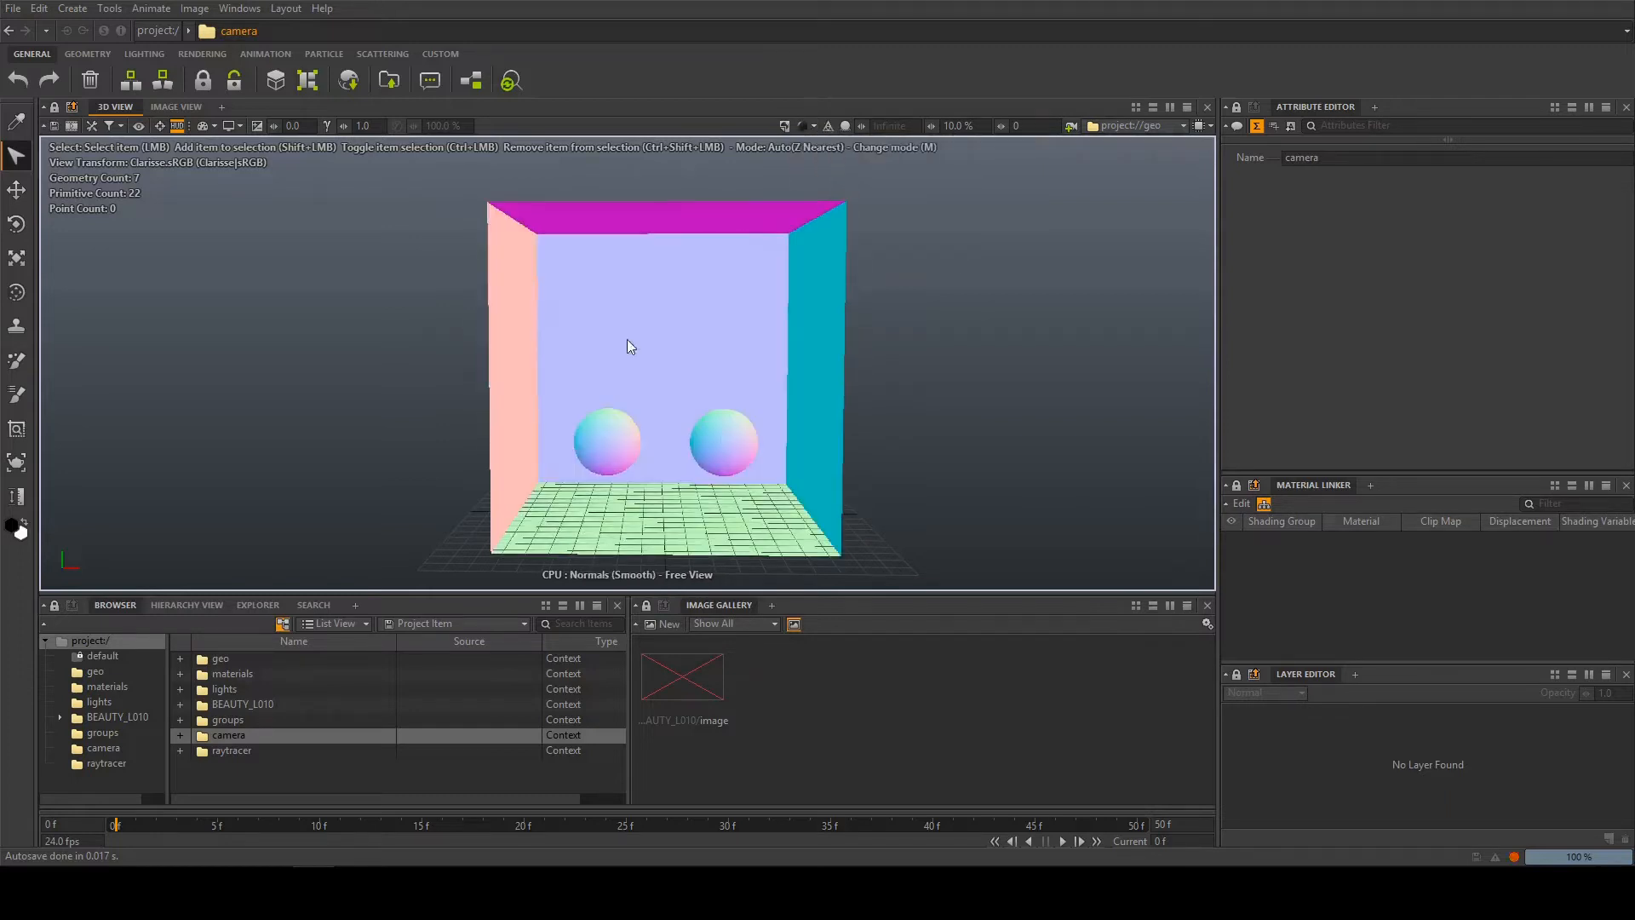
{"action": "left_click", "coordinate": [809, 124]}
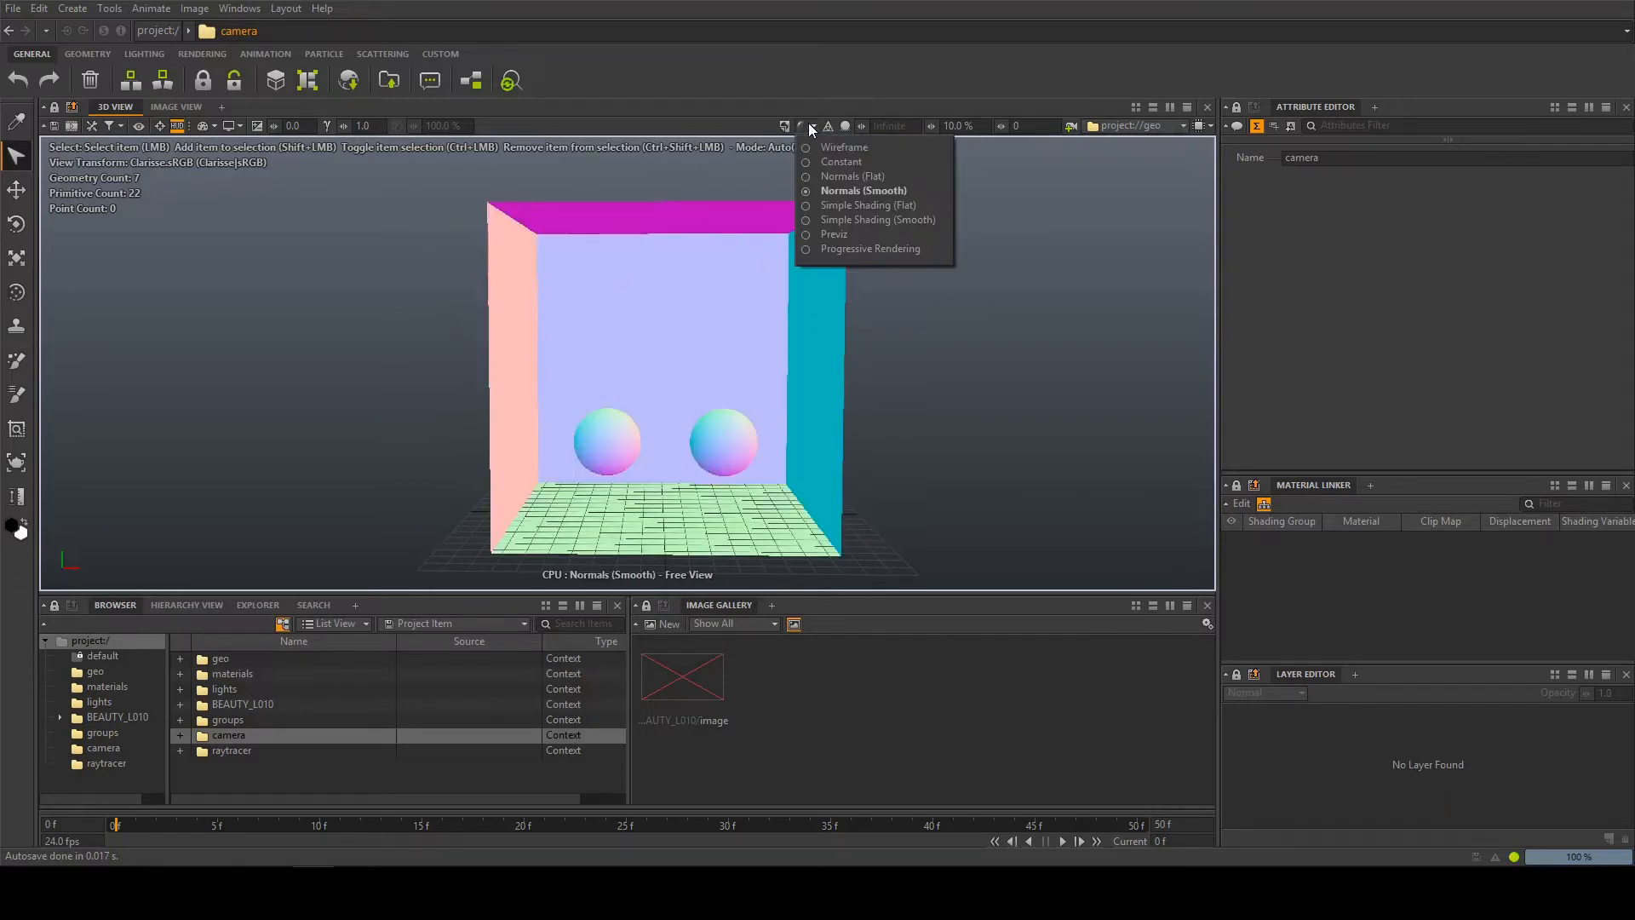
{"action": "left_click", "coordinate": [836, 232]}
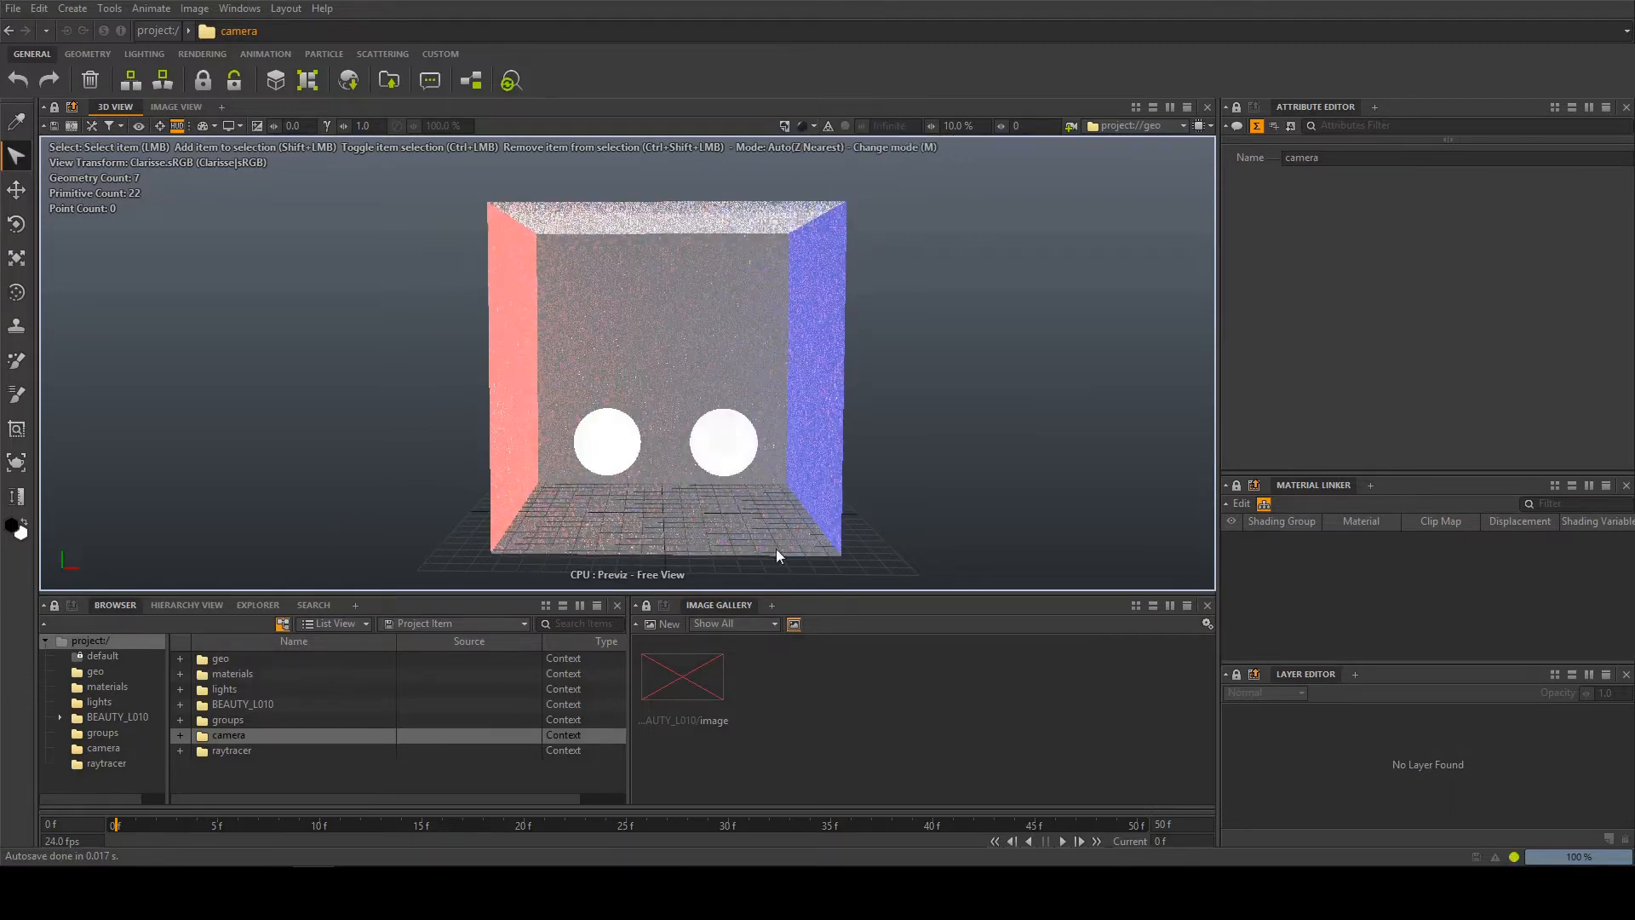
Switch the 3D view to Progressive Rendering and set its displayed content to the whole project context
{"action": "left_click", "coordinate": [809, 126]}
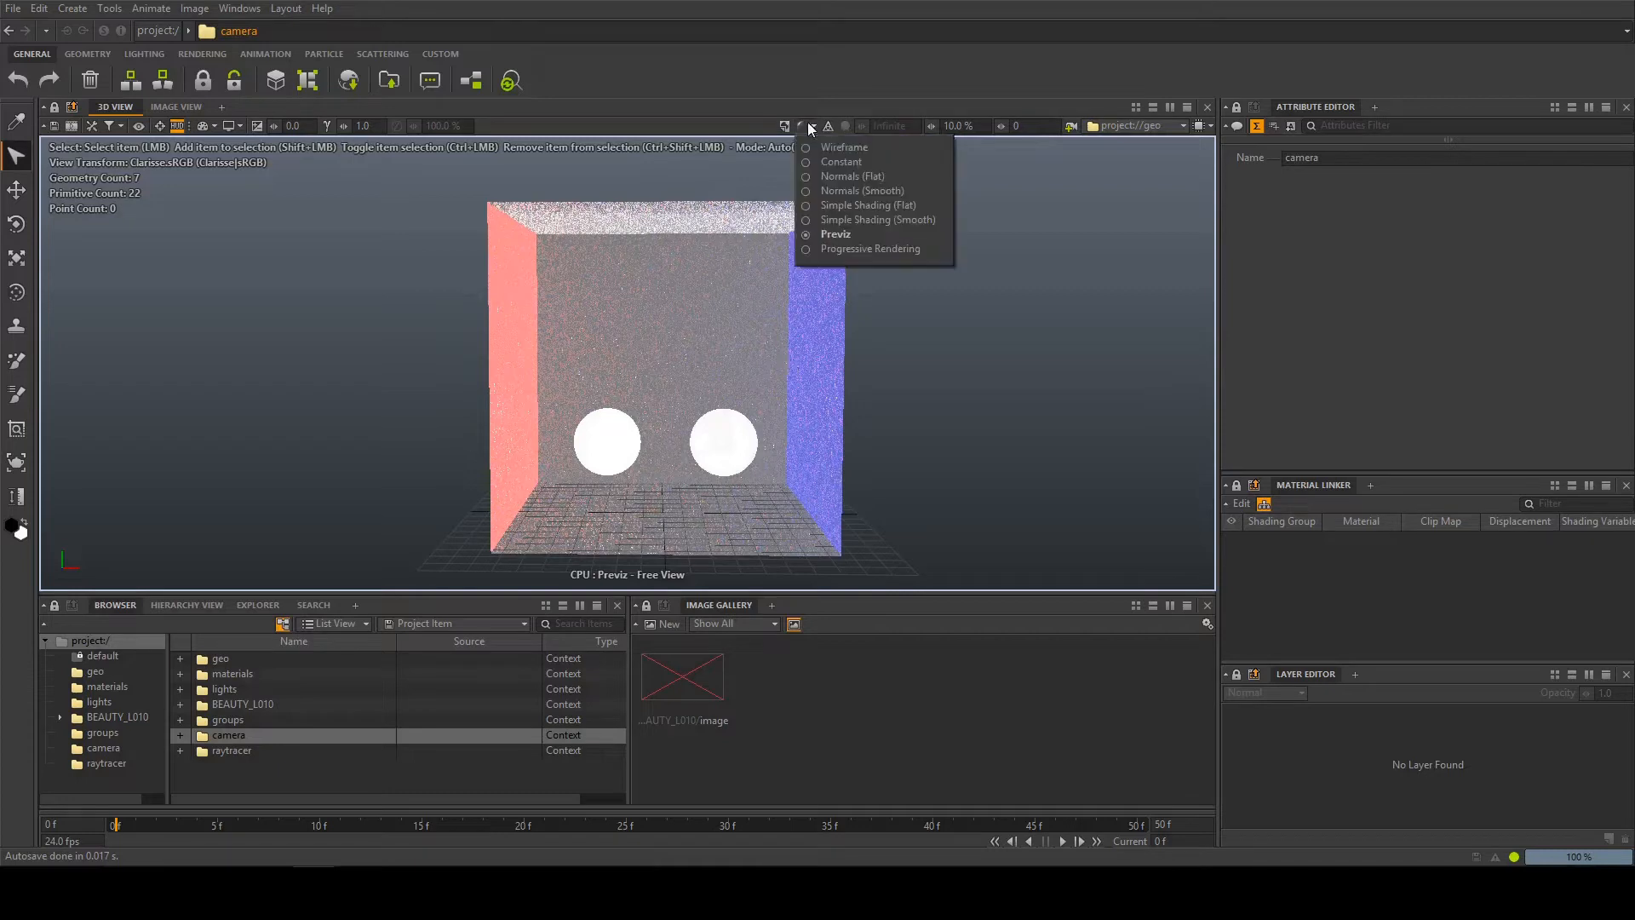
{"action": "left_click", "coordinate": [843, 249]}
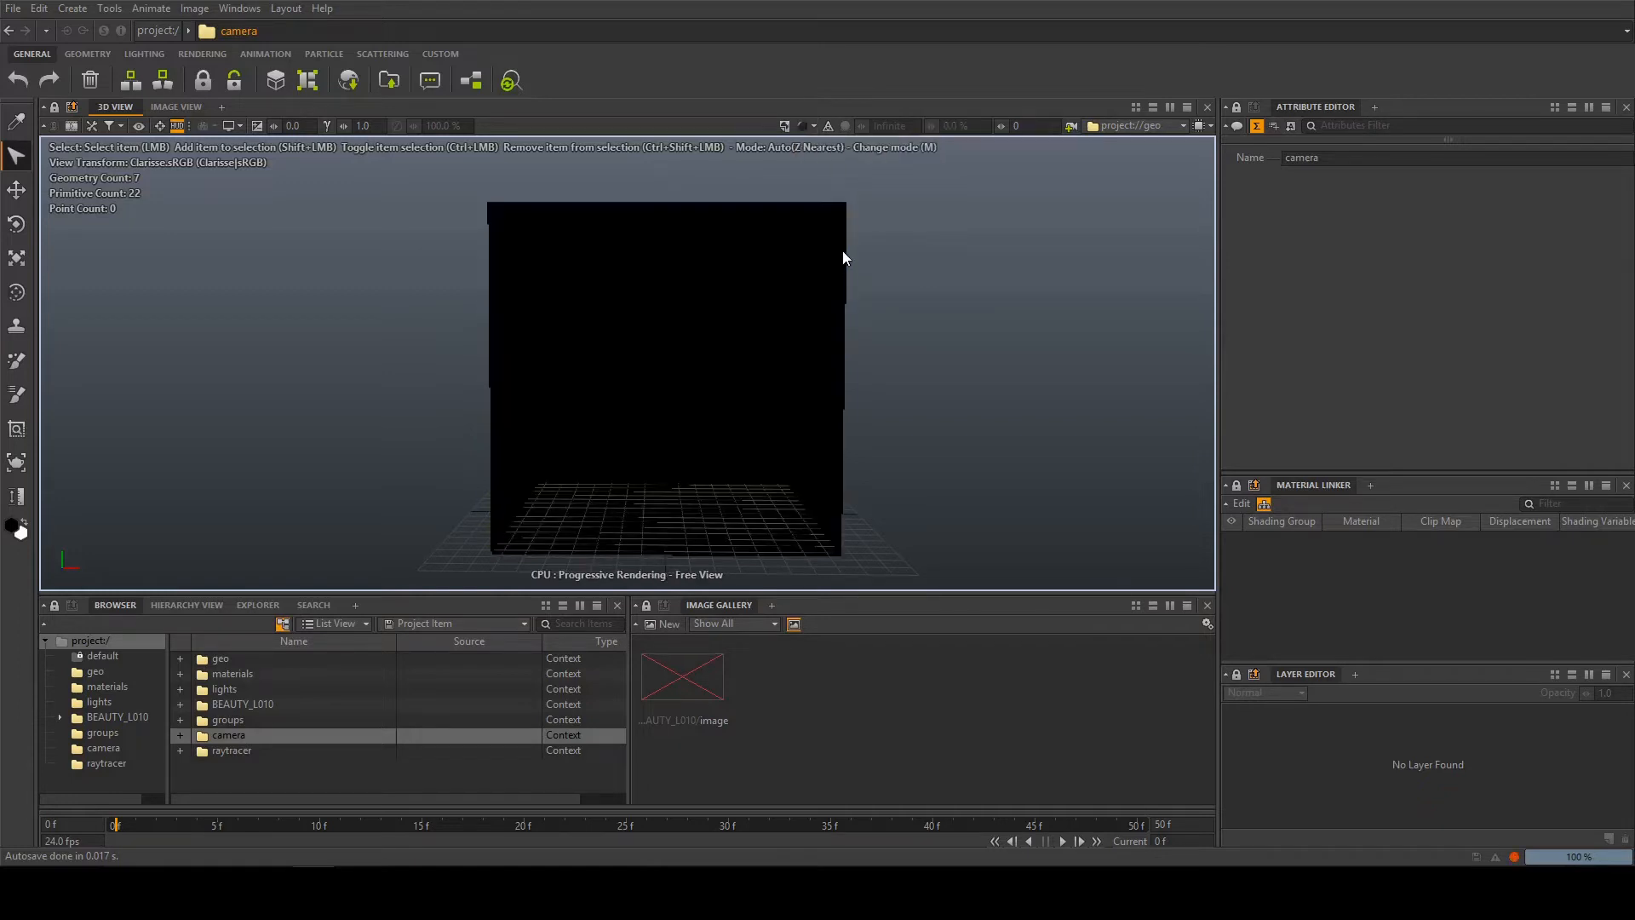
{"action": "middle_click_drag", "start_coordinate": [768, 254], "coordinate": [818, 231], "text": "alt"}
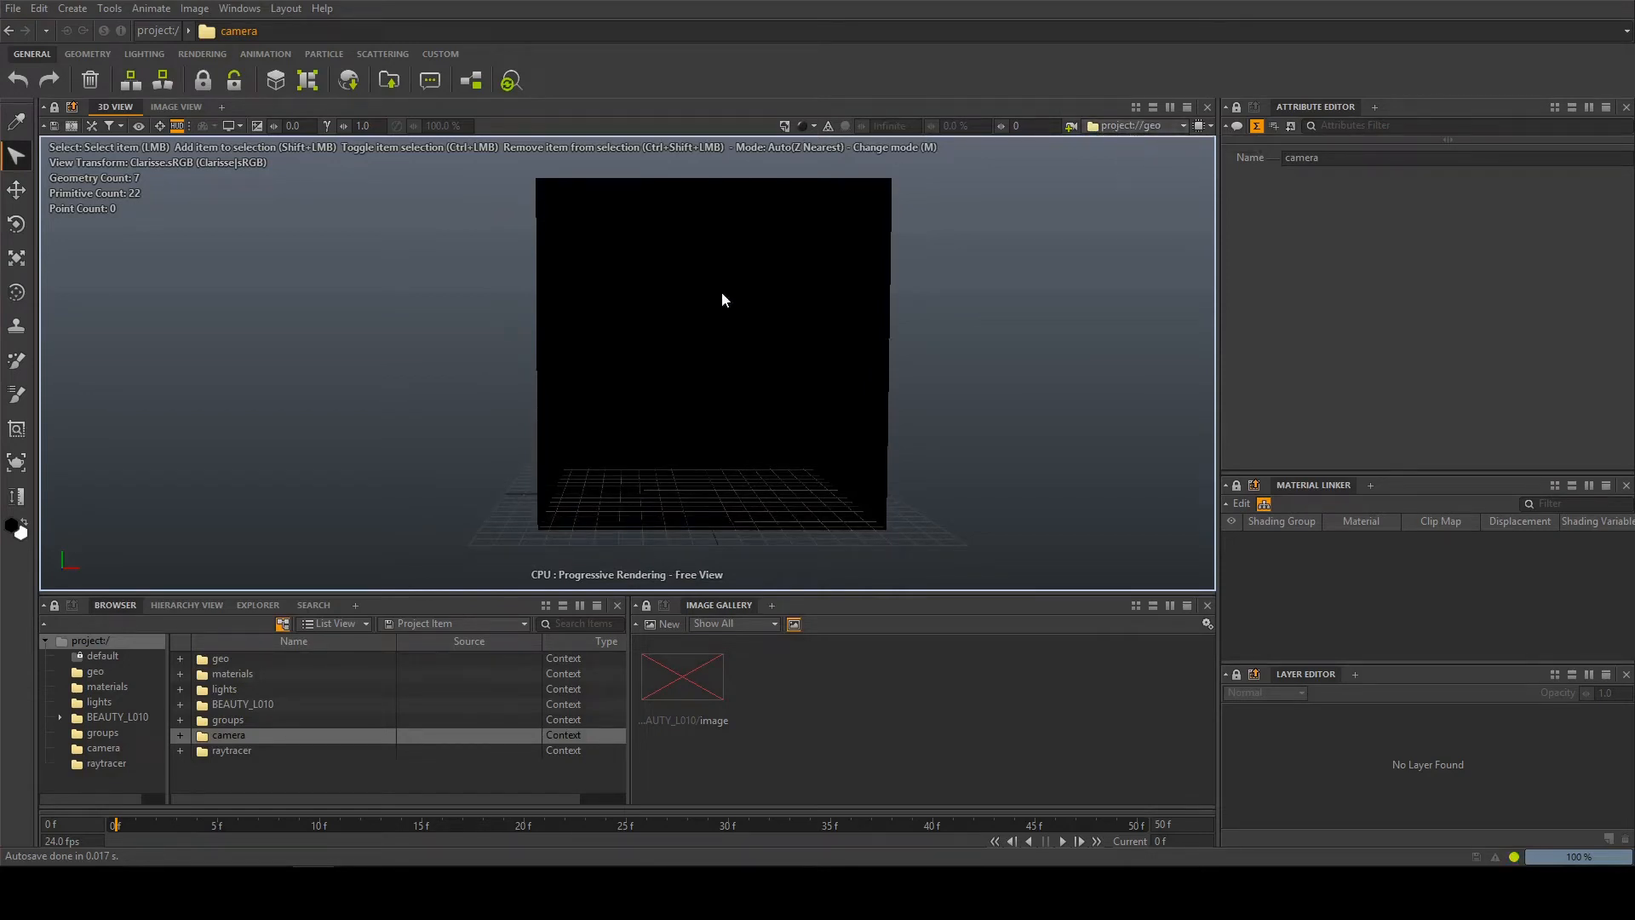
{"action": "left_click_drag", "start_coordinate": [80, 641], "coordinate": [1112, 125]}
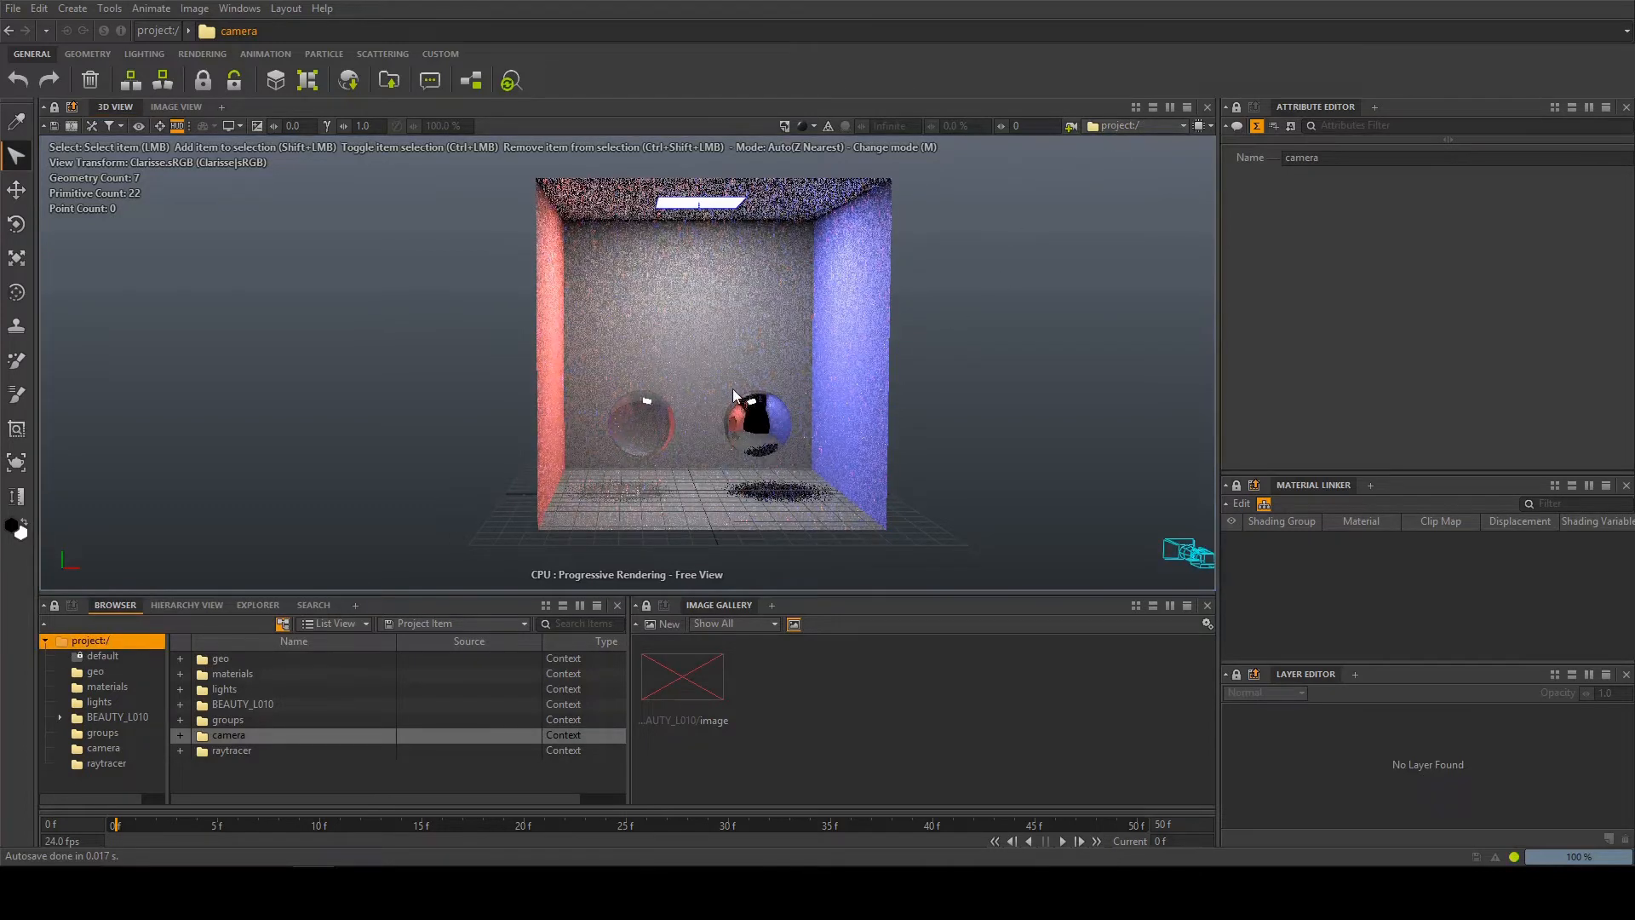
{"action": "left_click_drag", "start_coordinate": [740, 482], "coordinate": [698, 502], "text": "alt"}
{"action": "scroll", "coordinate": [756, 448], "scroll_direction": "up", "scroll_amount": 8}
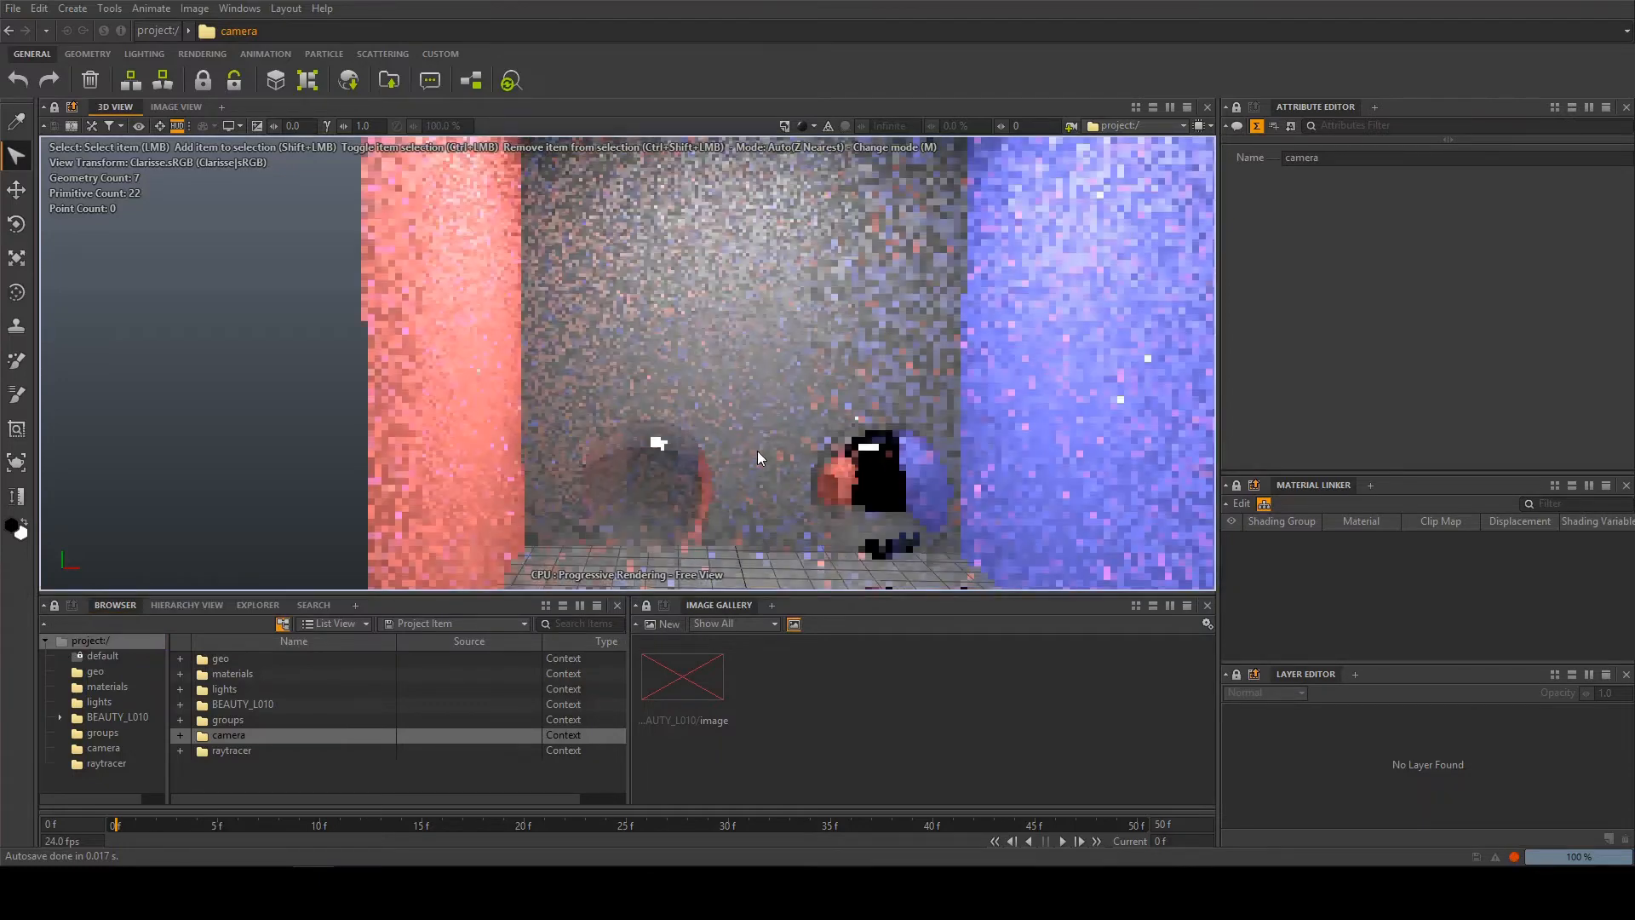
{"action": "middle_click_drag", "start_coordinate": [844, 569], "coordinate": [810, 511], "text": "alt"}
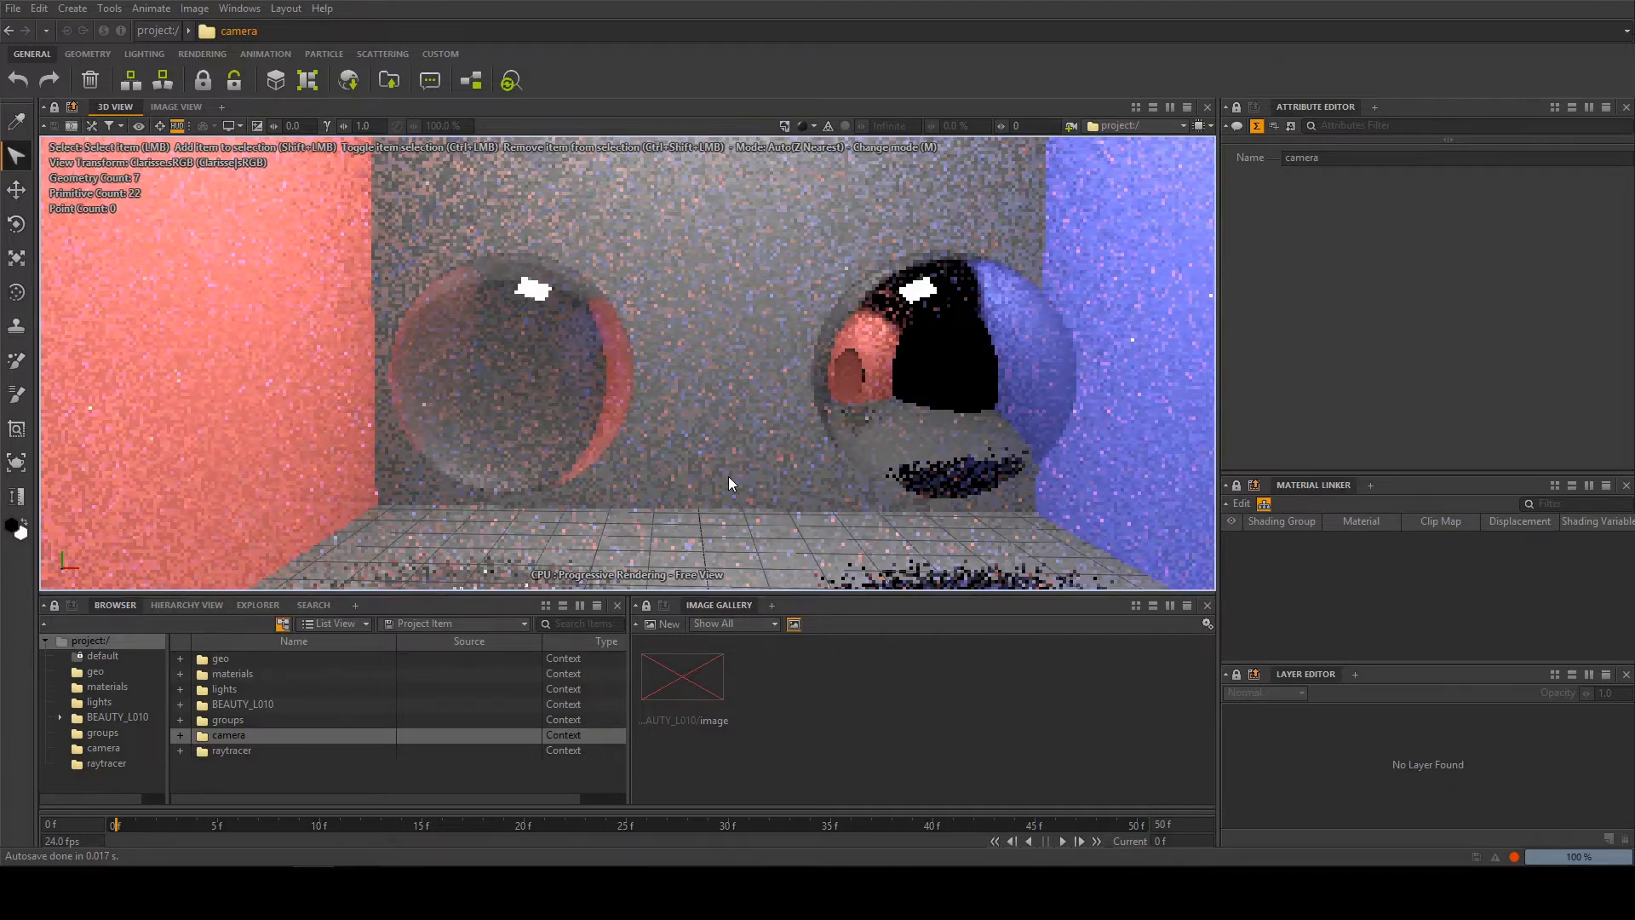
{"action": "left_click_drag", "start_coordinate": [728, 477], "coordinate": [734, 443], "text": "alt"}
{"action": "scroll", "coordinate": [726, 460], "scroll_direction": "down", "scroll_amount": 8}
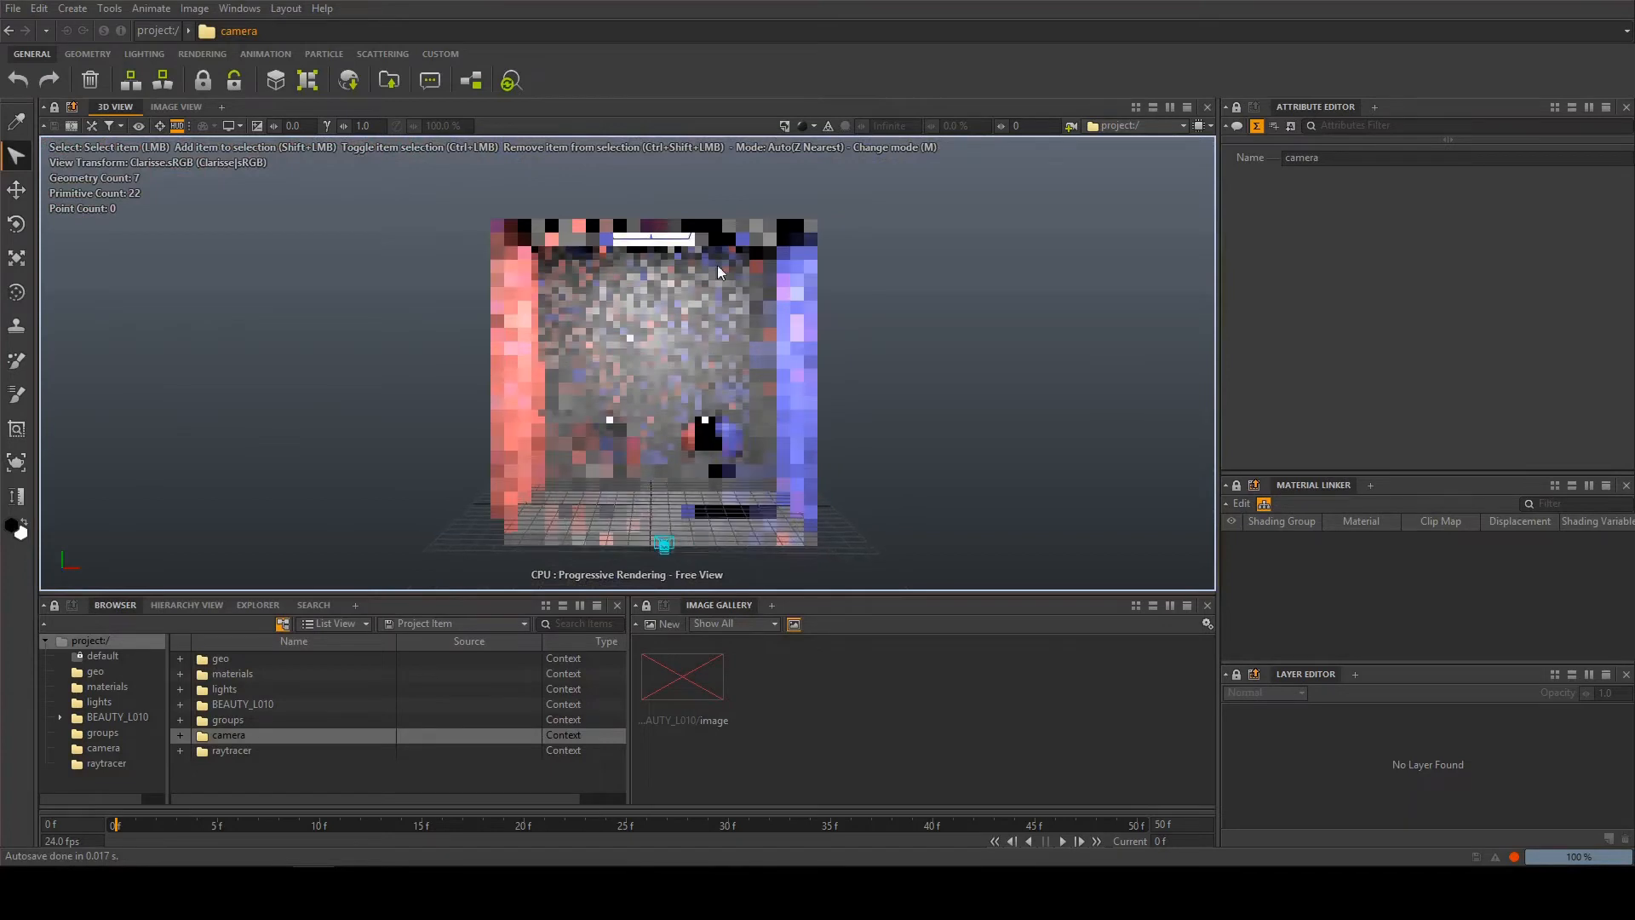
Return the 3D view to Simple Shading (Smooth) and try the ambient occlusion and wireframe overlays, leaving both off
{"action": "left_click", "coordinate": [782, 127]}
{"action": "left_click", "coordinate": [852, 212]}
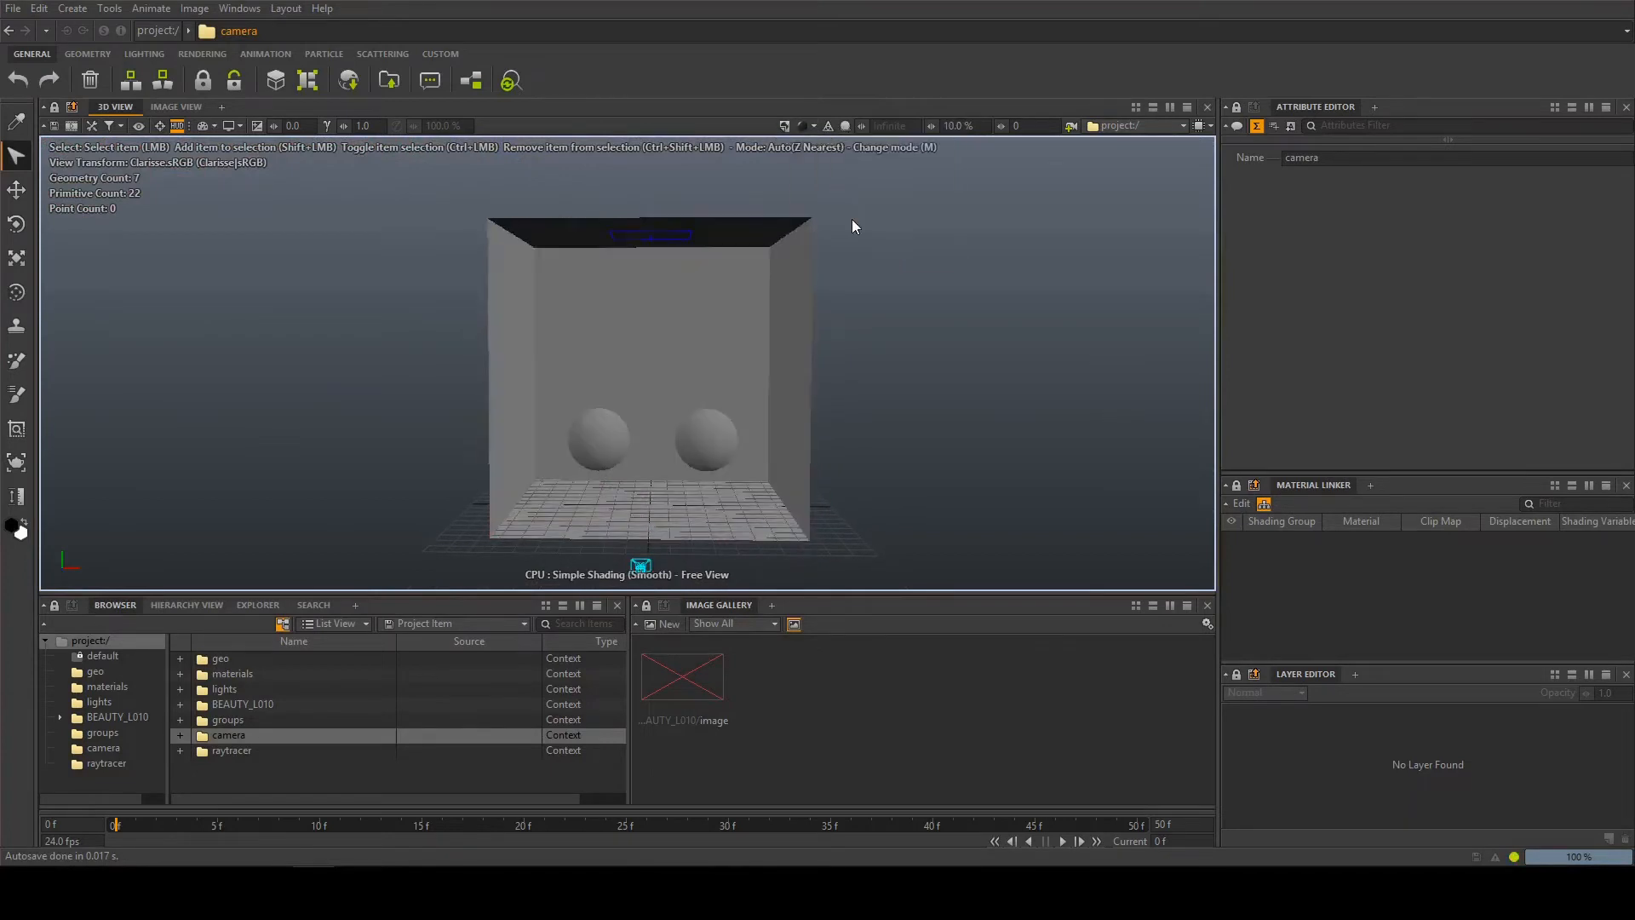
{"action": "left_click", "coordinate": [804, 126]}
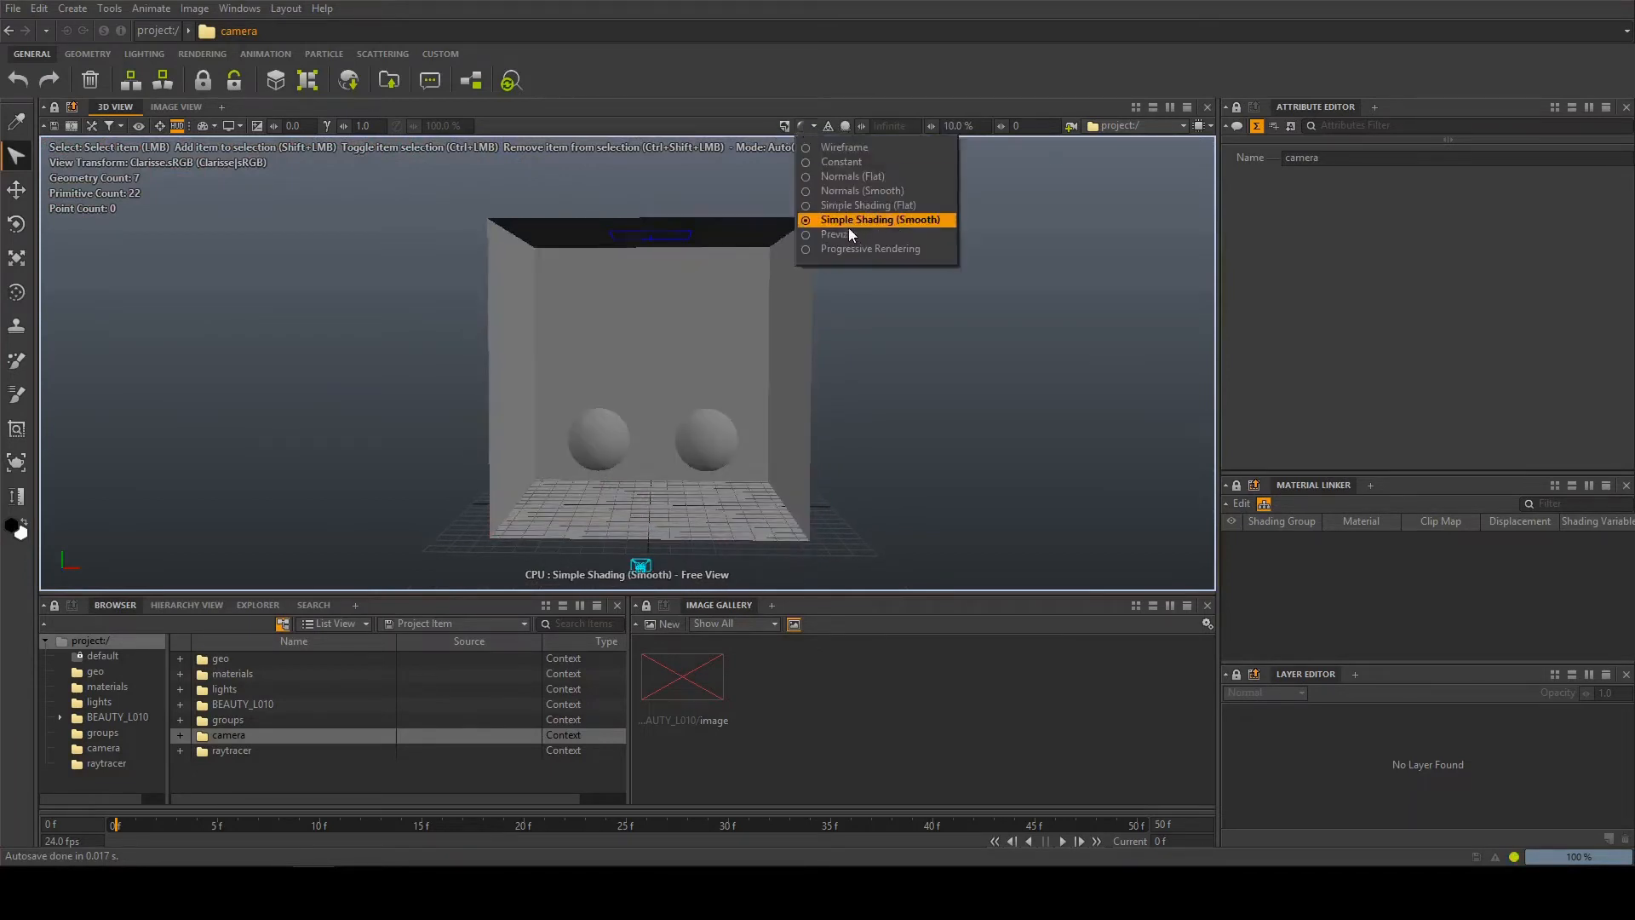
{"action": "left_click", "coordinate": [844, 125]}
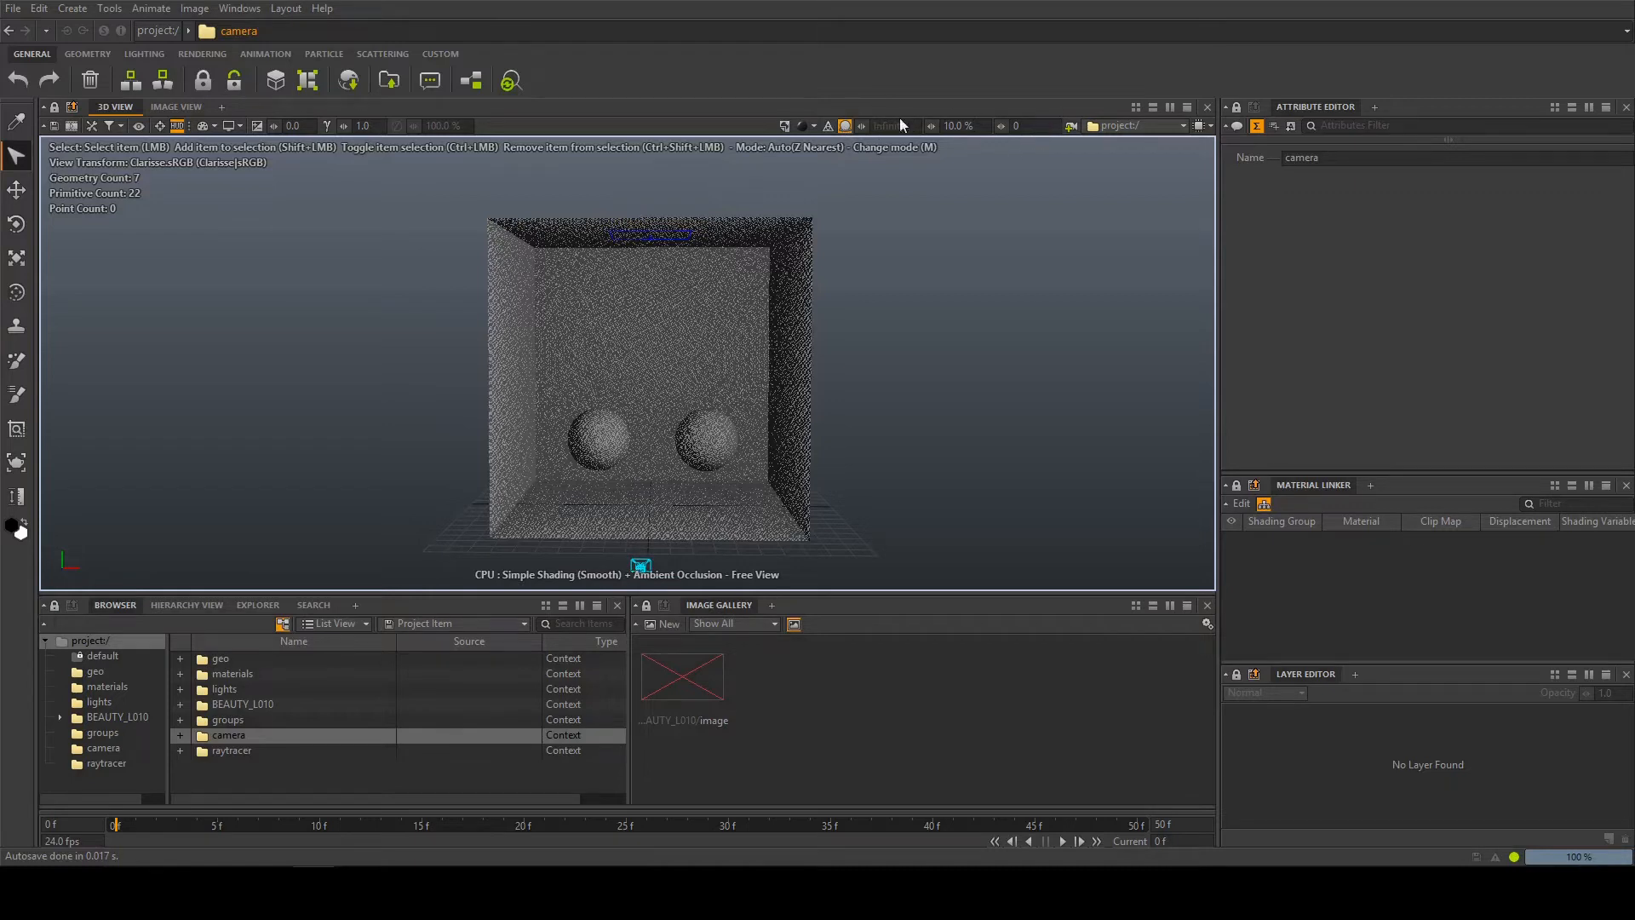
{"action": "left_click", "coordinate": [845, 126]}
{"action": "left_click", "coordinate": [828, 125]}
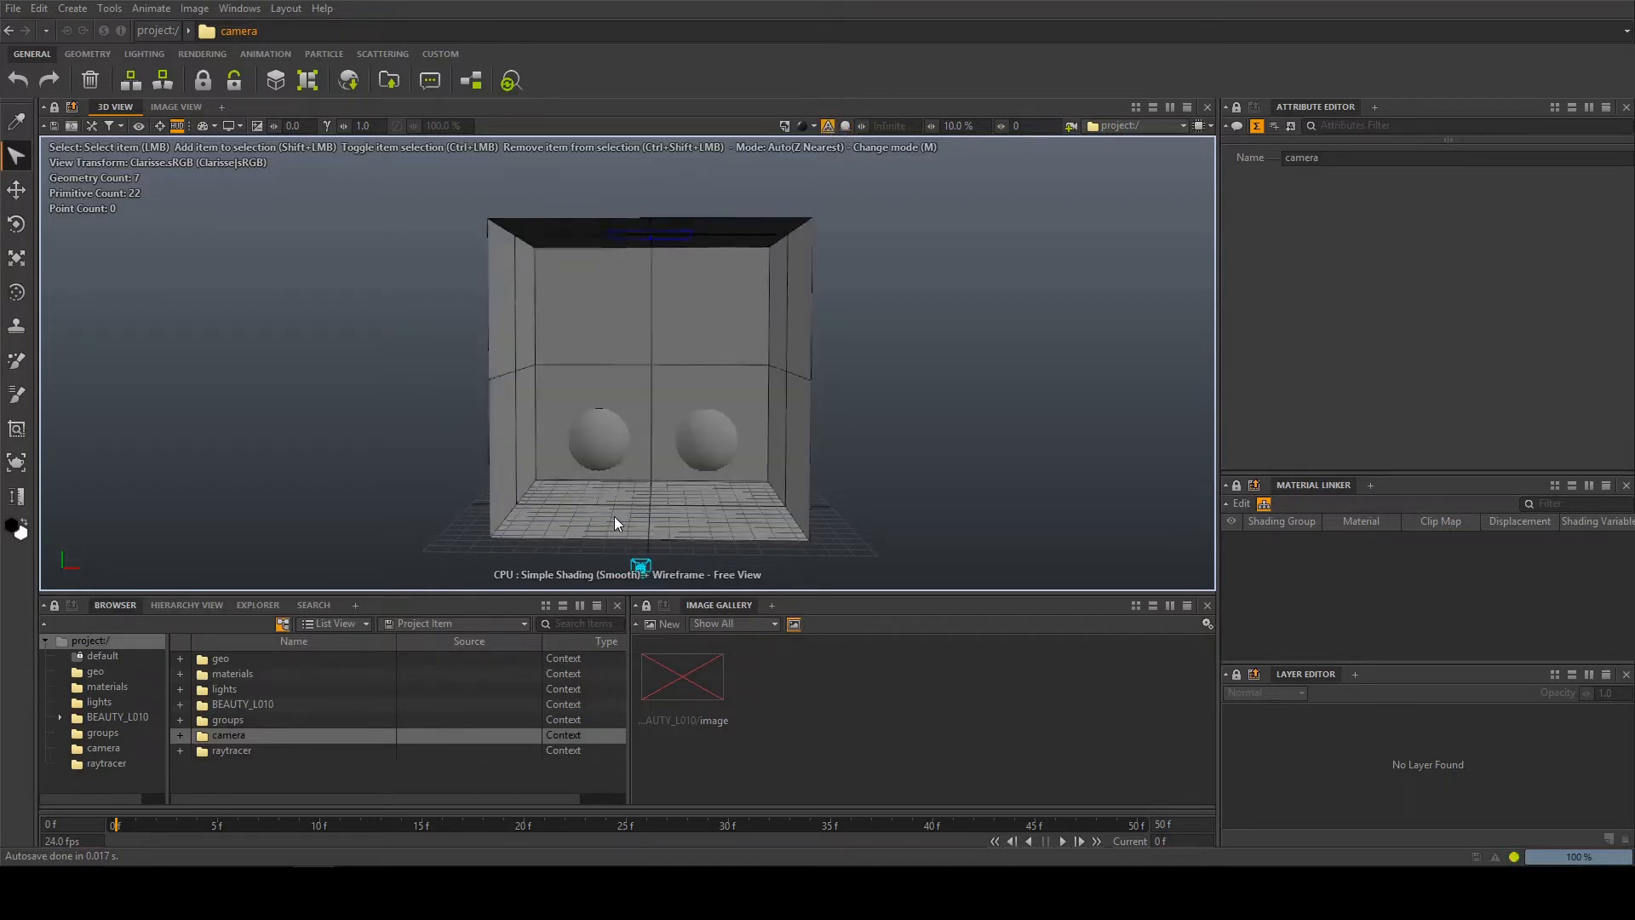
{"action": "left_click", "coordinate": [828, 125]}
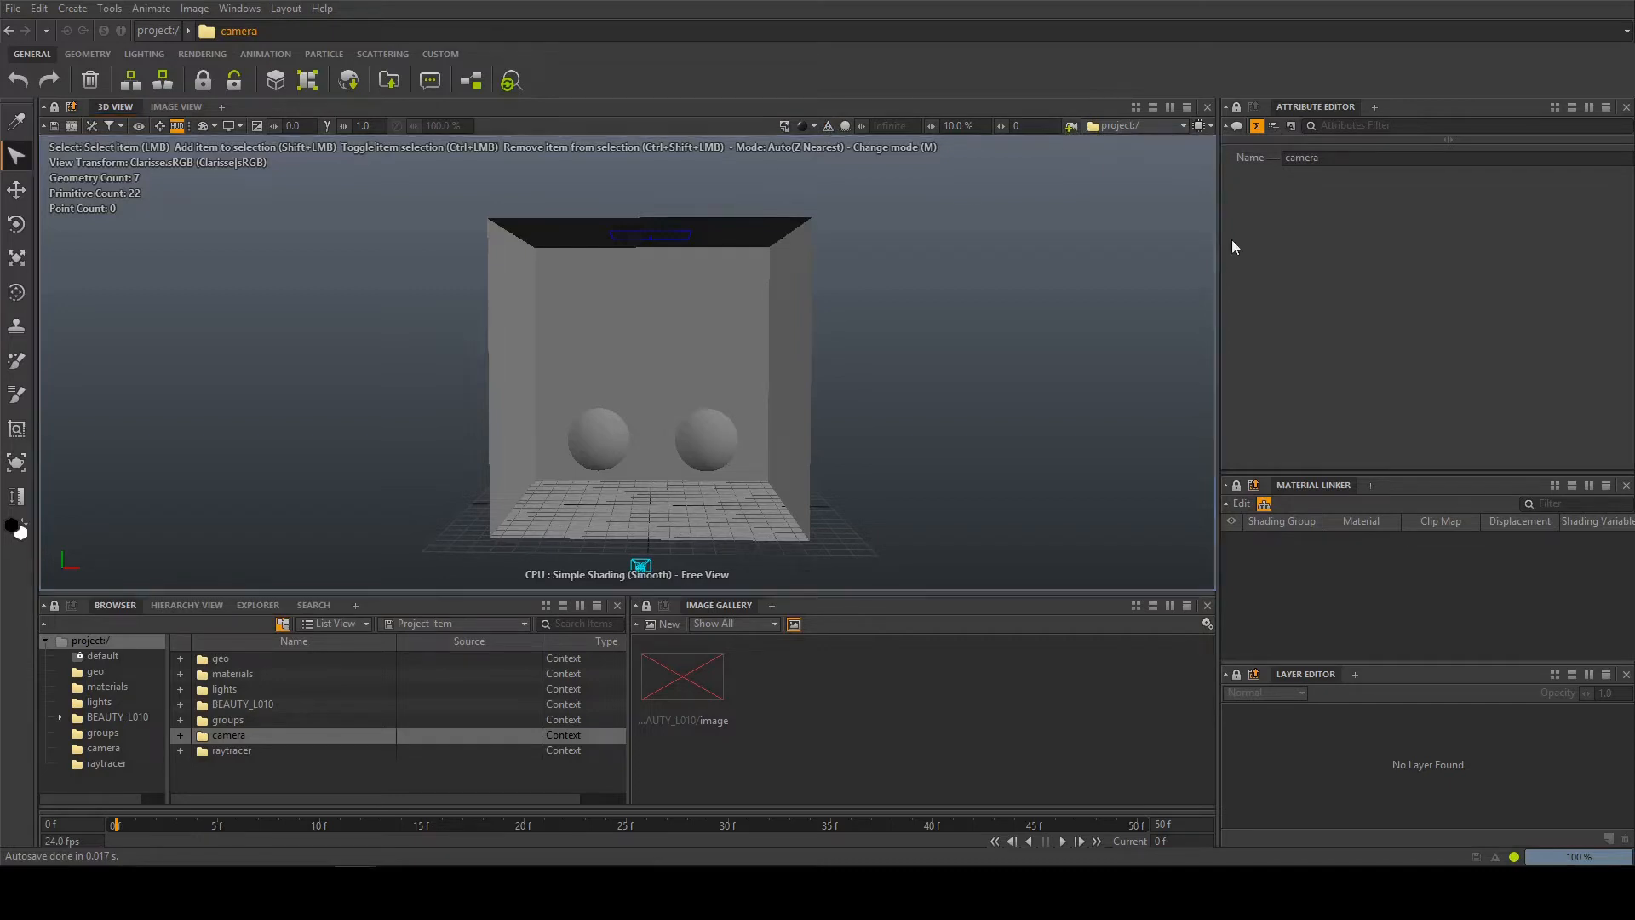
Review the 3D view's CPU, GPU and hybrid rendering options and keep Use Application Preferences
{"action": "left_click", "coordinate": [1201, 126]}
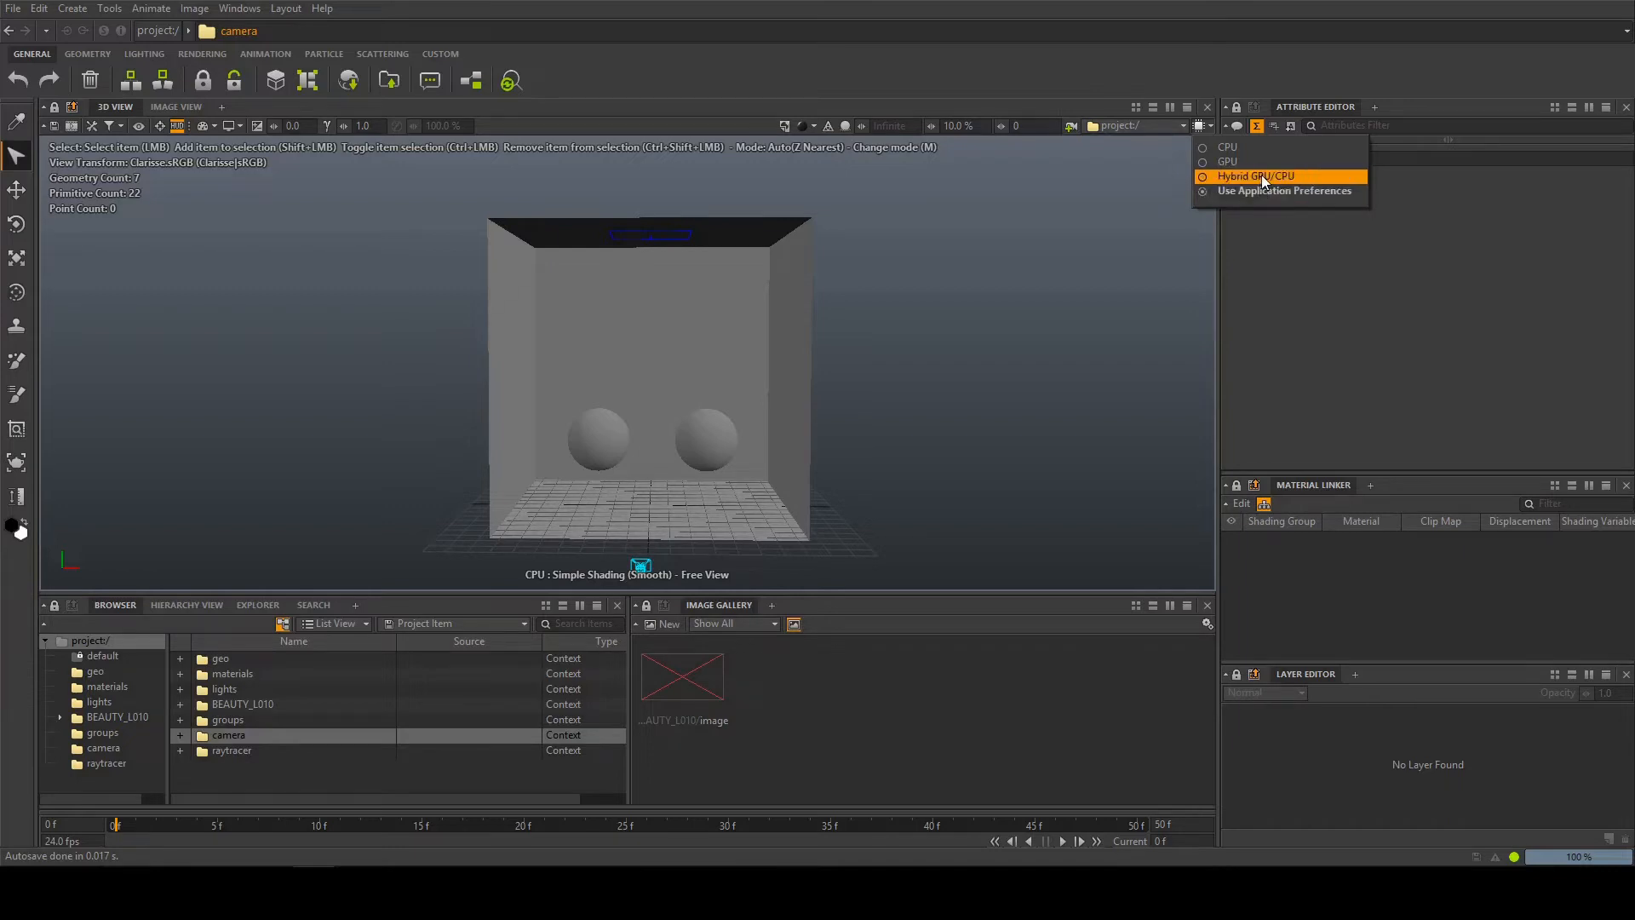
{"action": "left_click", "coordinate": [1303, 193]}
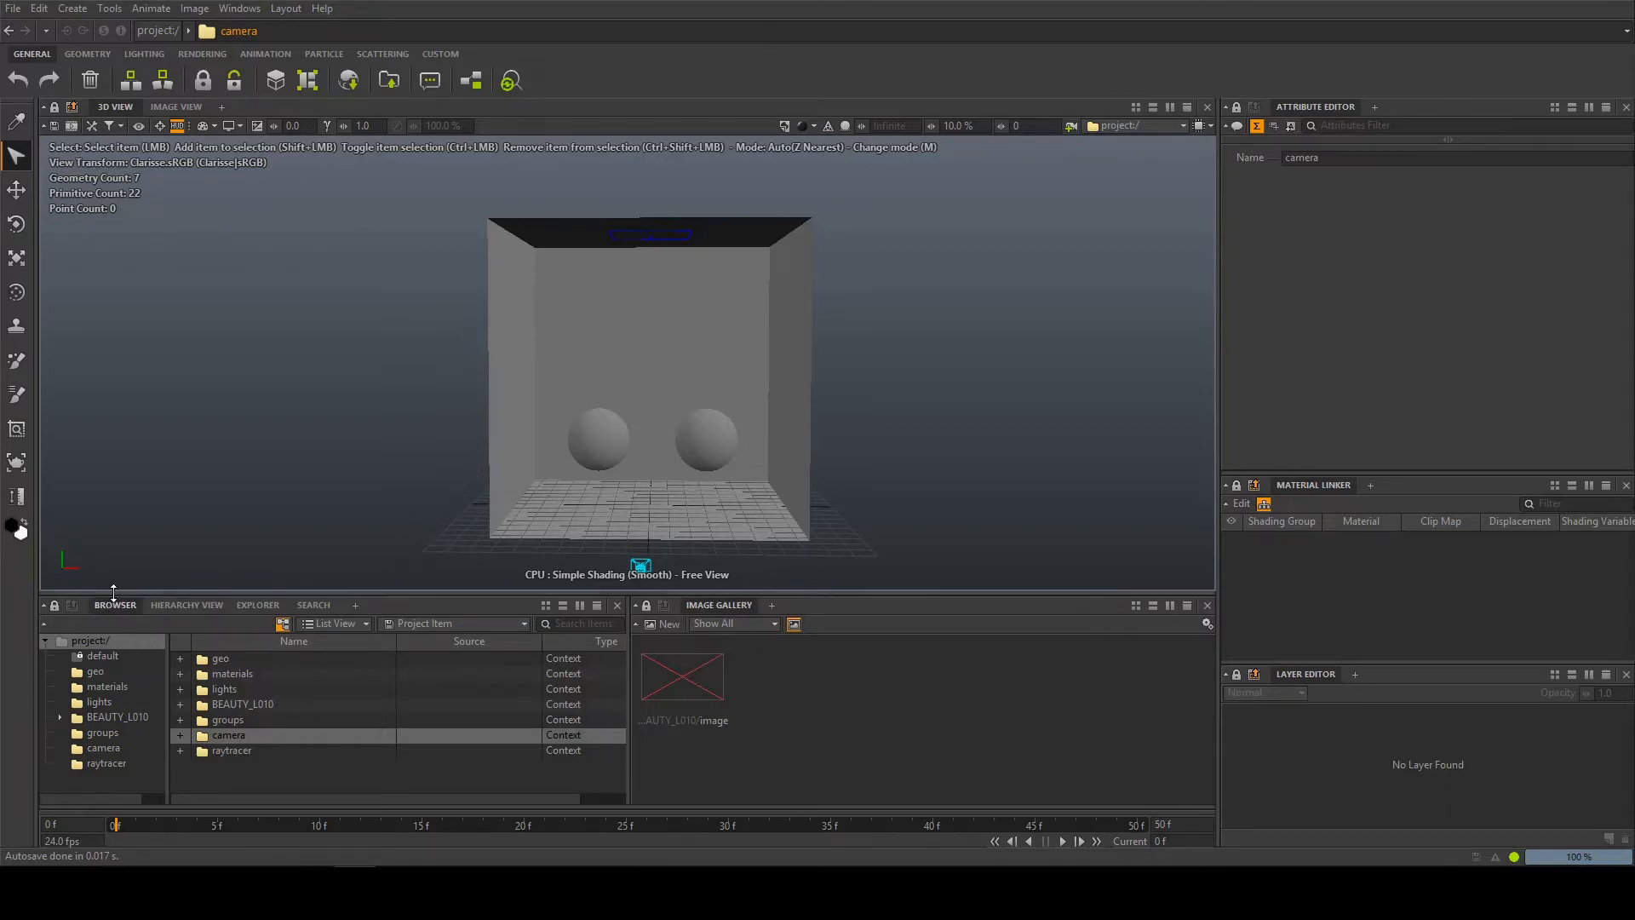
Enlarge the browser area, expand the BEAUTY_L010 context and inspect the raytracer context, the image item and the materials context
{"action": "left_click_drag", "start_coordinate": [114, 592], "coordinate": [119, 557]}
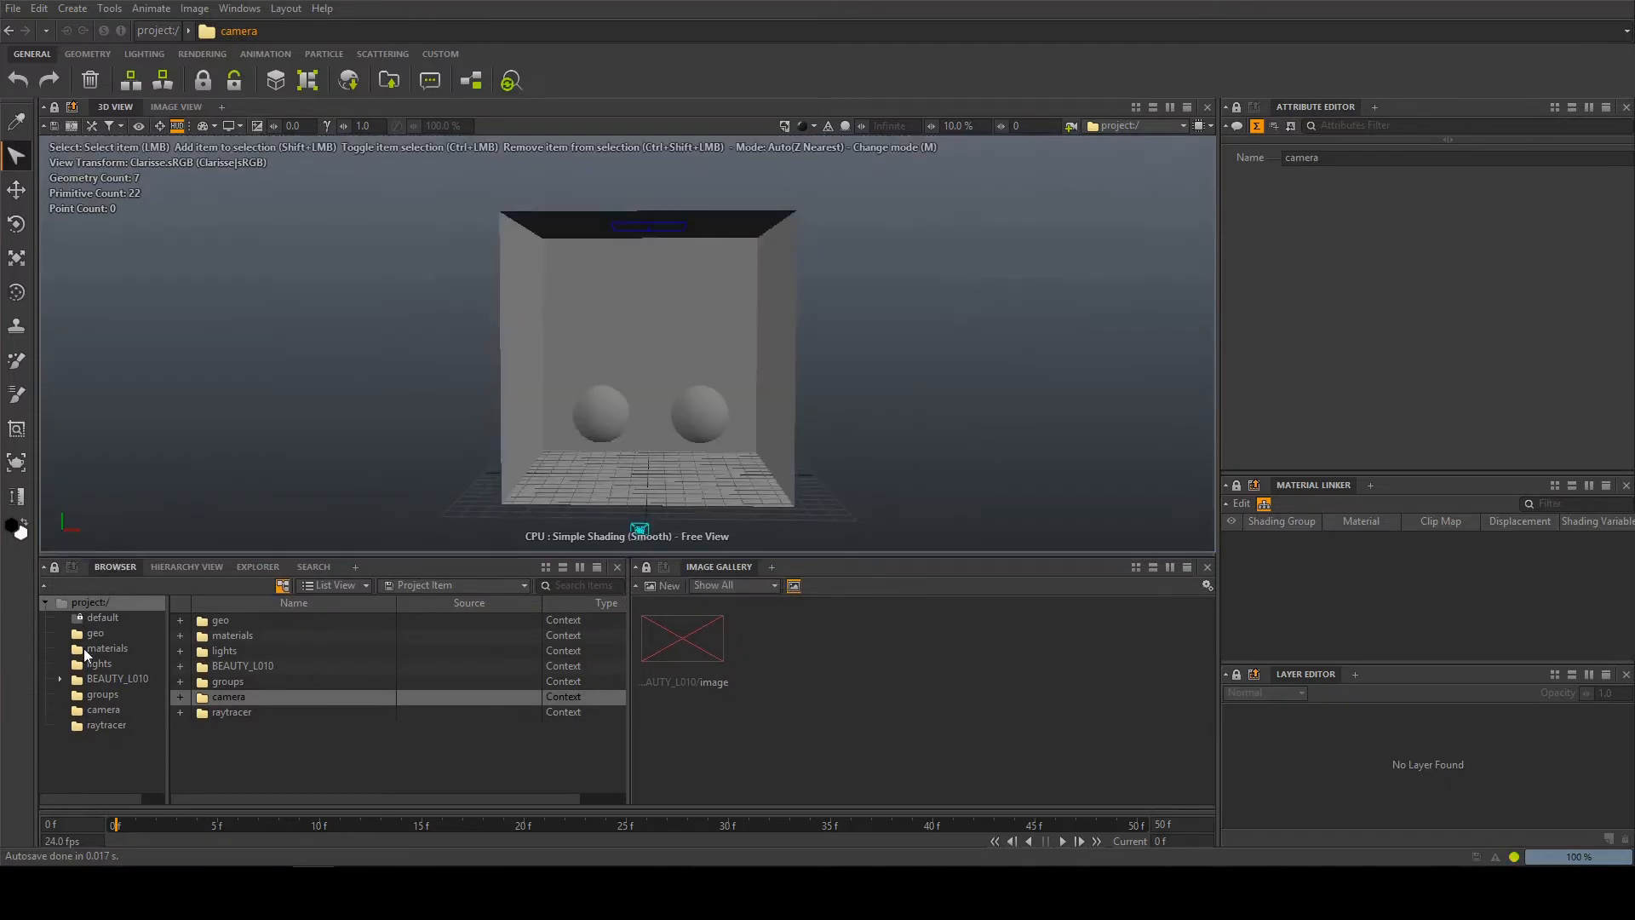
{"action": "left_click", "coordinate": [60, 678]}
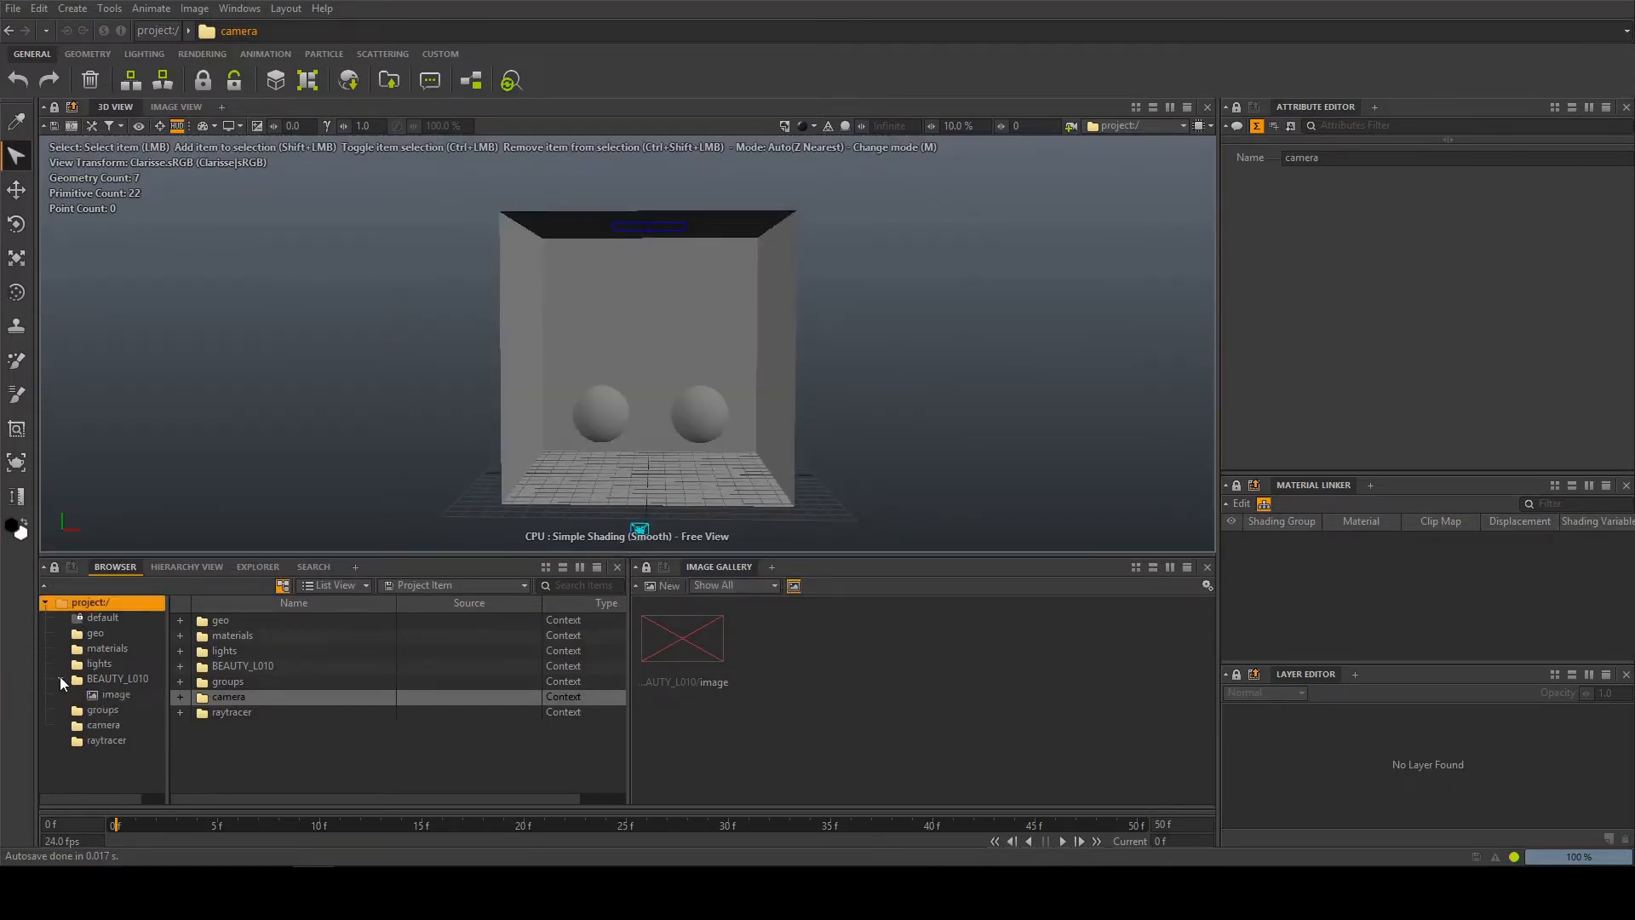
{"action": "left_click", "coordinate": [60, 678]}
{"action": "left_click", "coordinate": [112, 720]}
{"action": "left_click", "coordinate": [60, 678]}
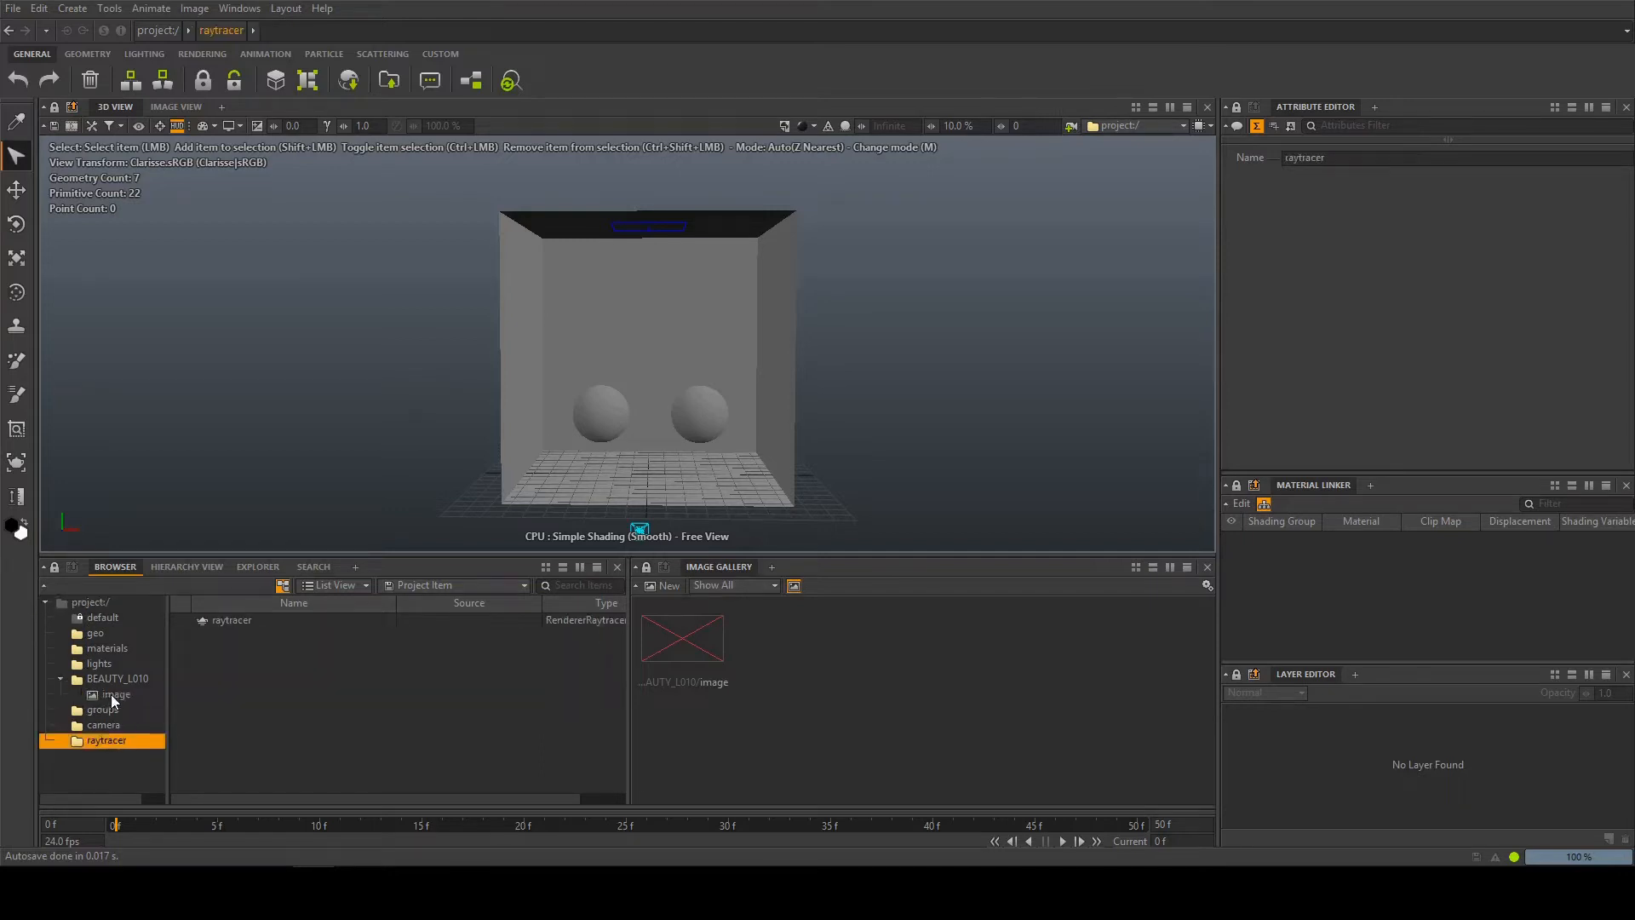
{"action": "left_click", "coordinate": [111, 694]}
{"action": "left_click", "coordinate": [96, 649]}
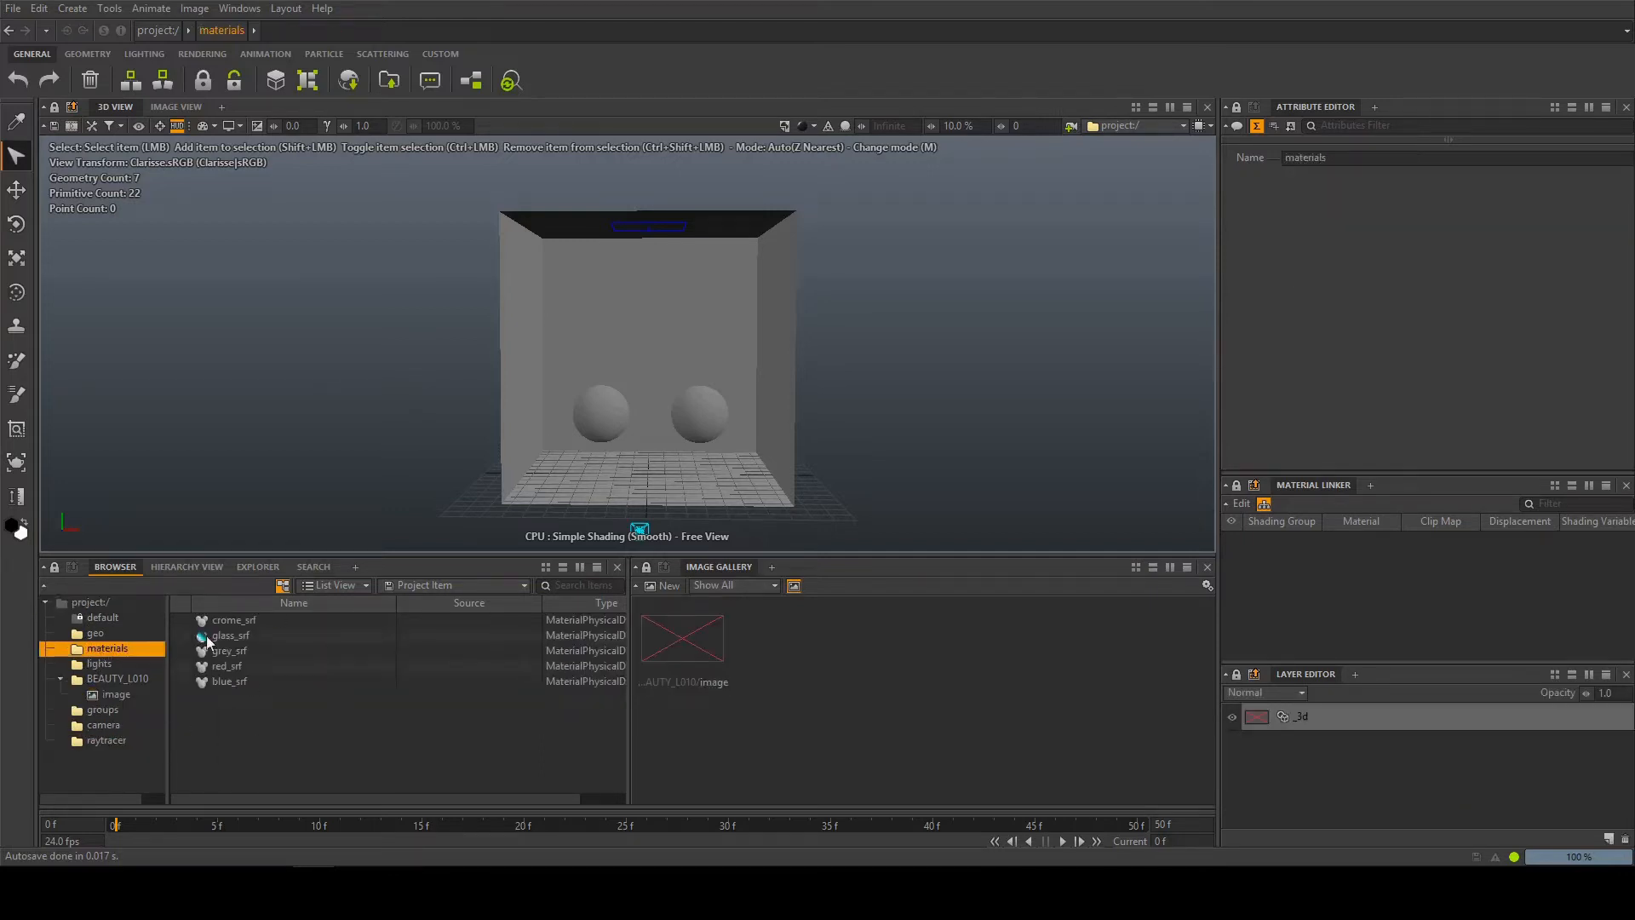
Inspect the scene in the Hierarchy View by selecting walls_geo, walls_3_geo and walls_1_geo, and return to the Browser
{"action": "left_click", "coordinate": [178, 567]}
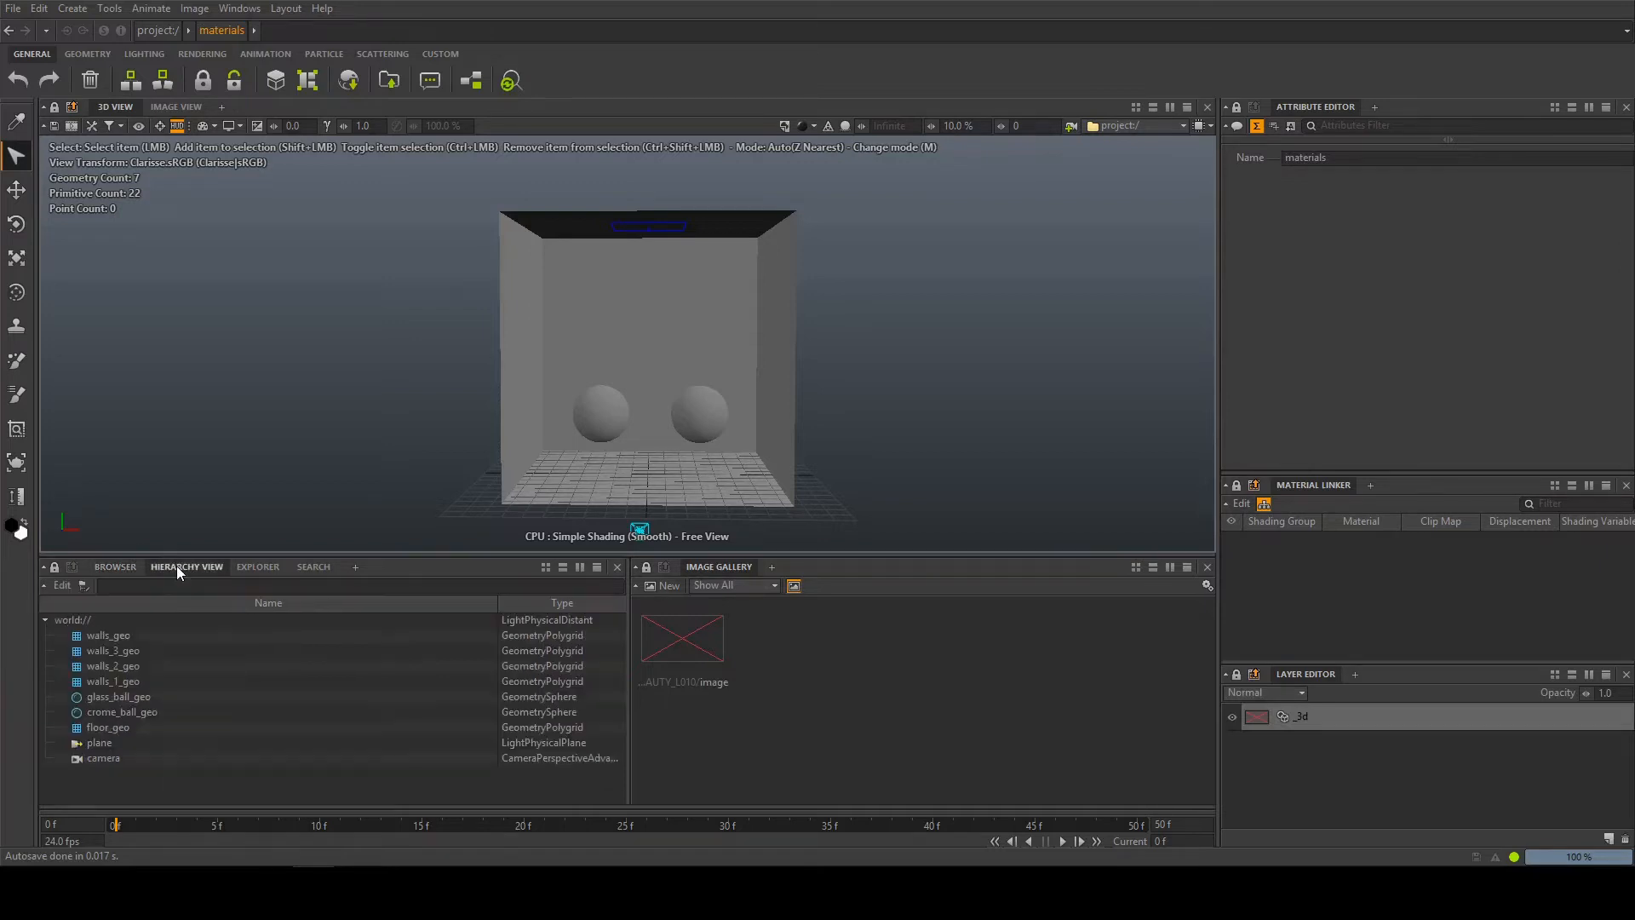
{"action": "left_click", "coordinate": [113, 636]}
{"action": "left_click", "coordinate": [104, 652]}
{"action": "left_click", "coordinate": [113, 679]}
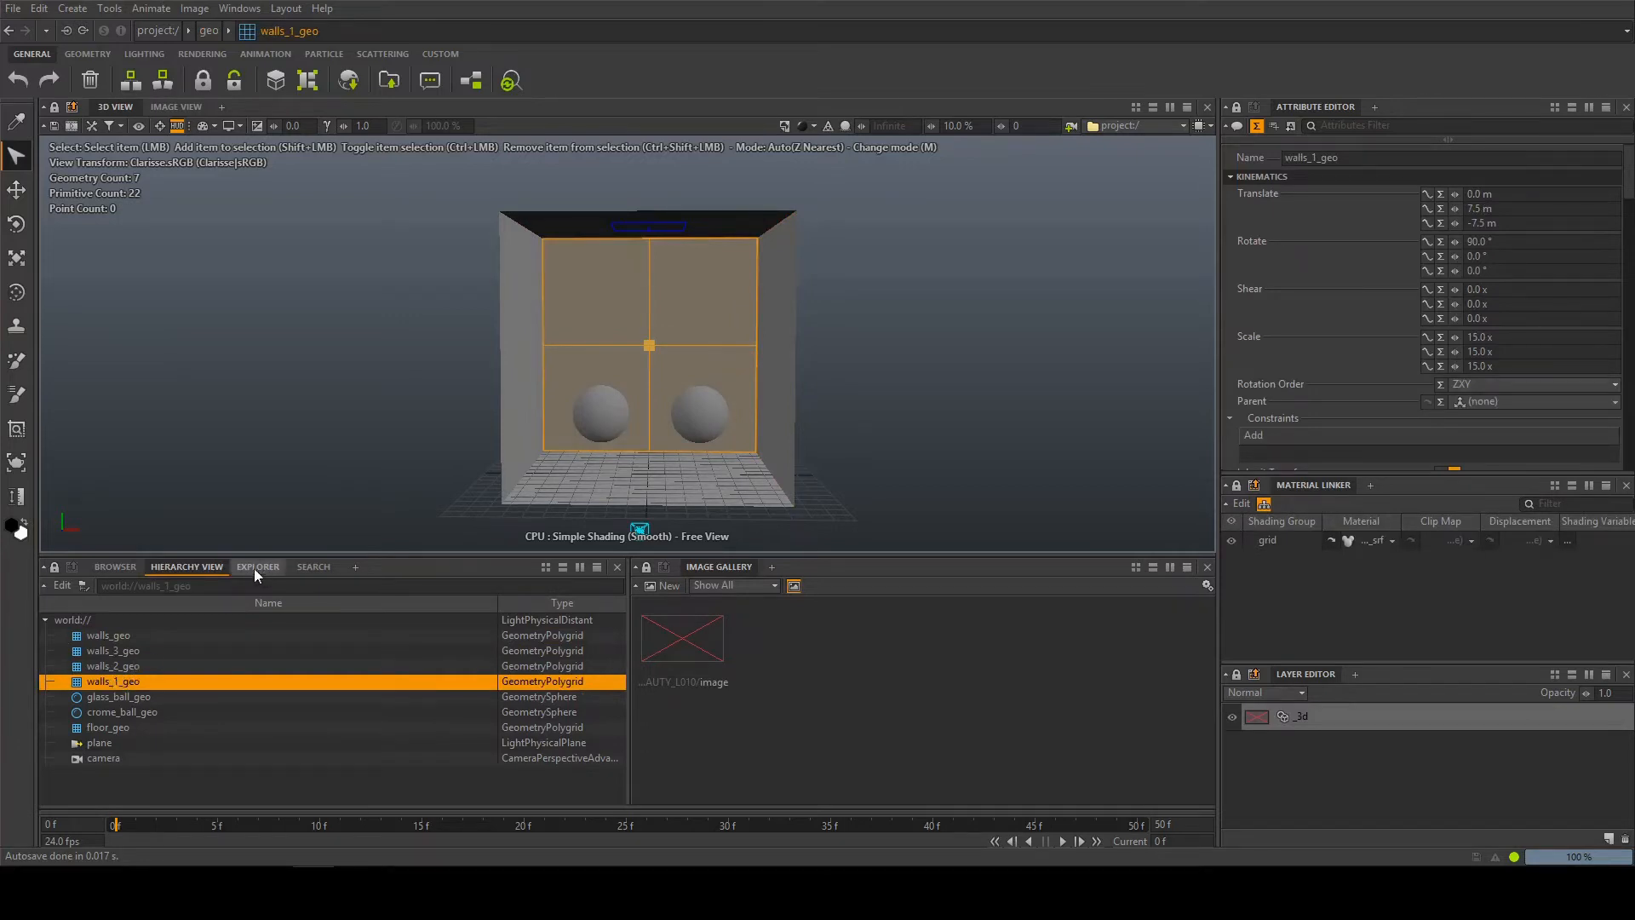
{"action": "left_click", "coordinate": [117, 567]}
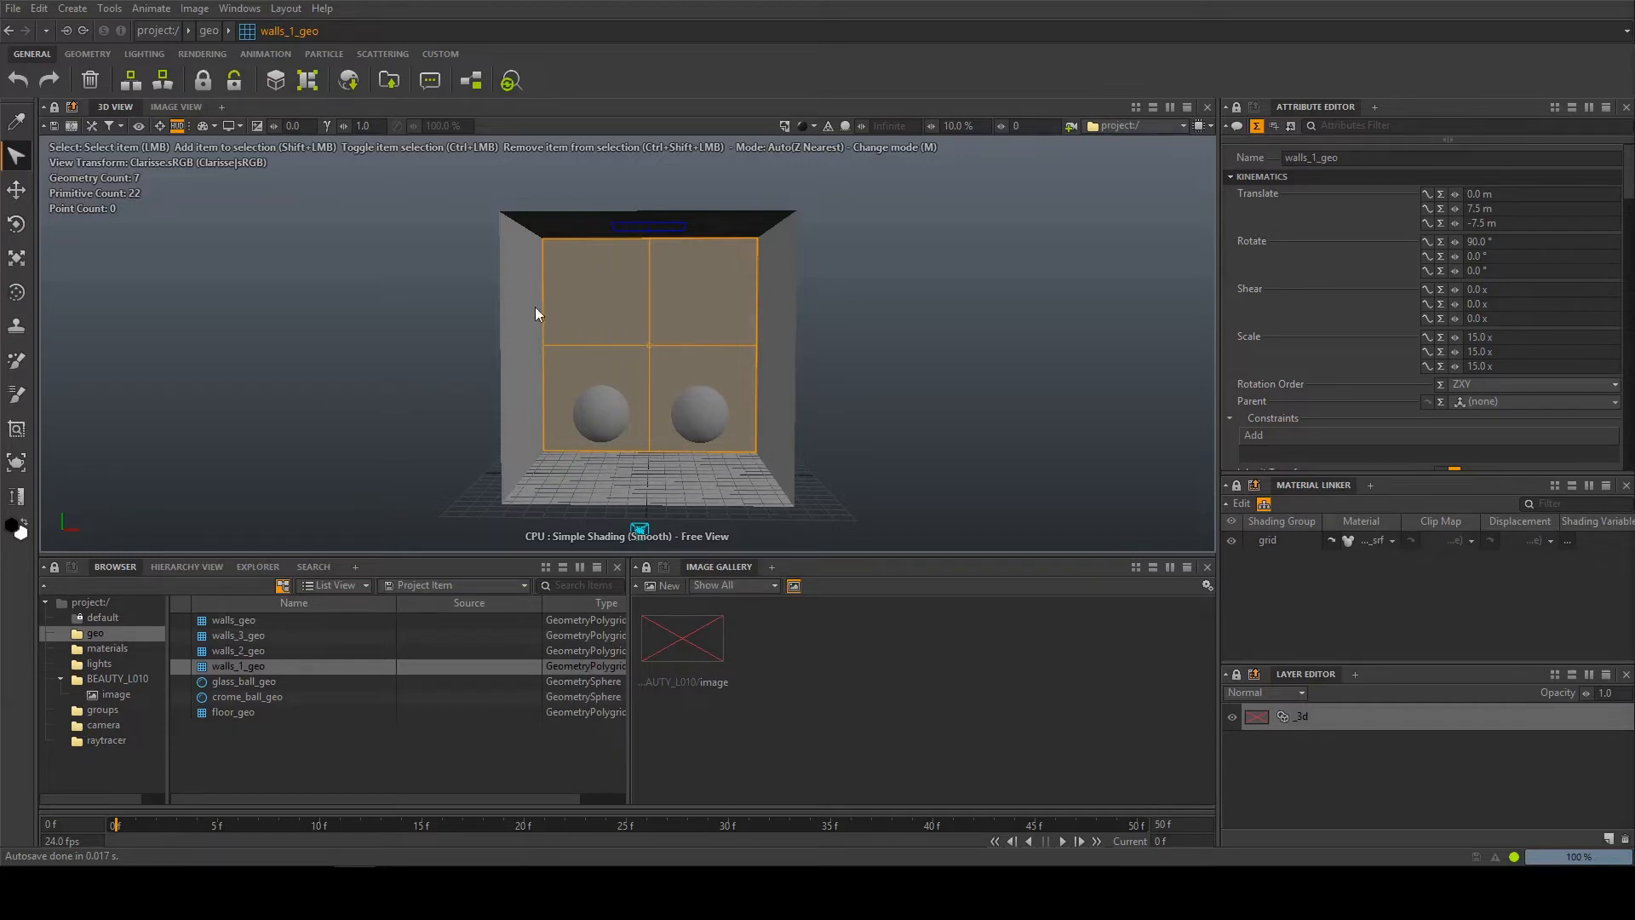
Activate the Picker tool and set the 3D view's shading mode to Previz
{"action": "left_click_drag", "start_coordinate": [535, 308], "coordinate": [527, 358], "text": "alt"}
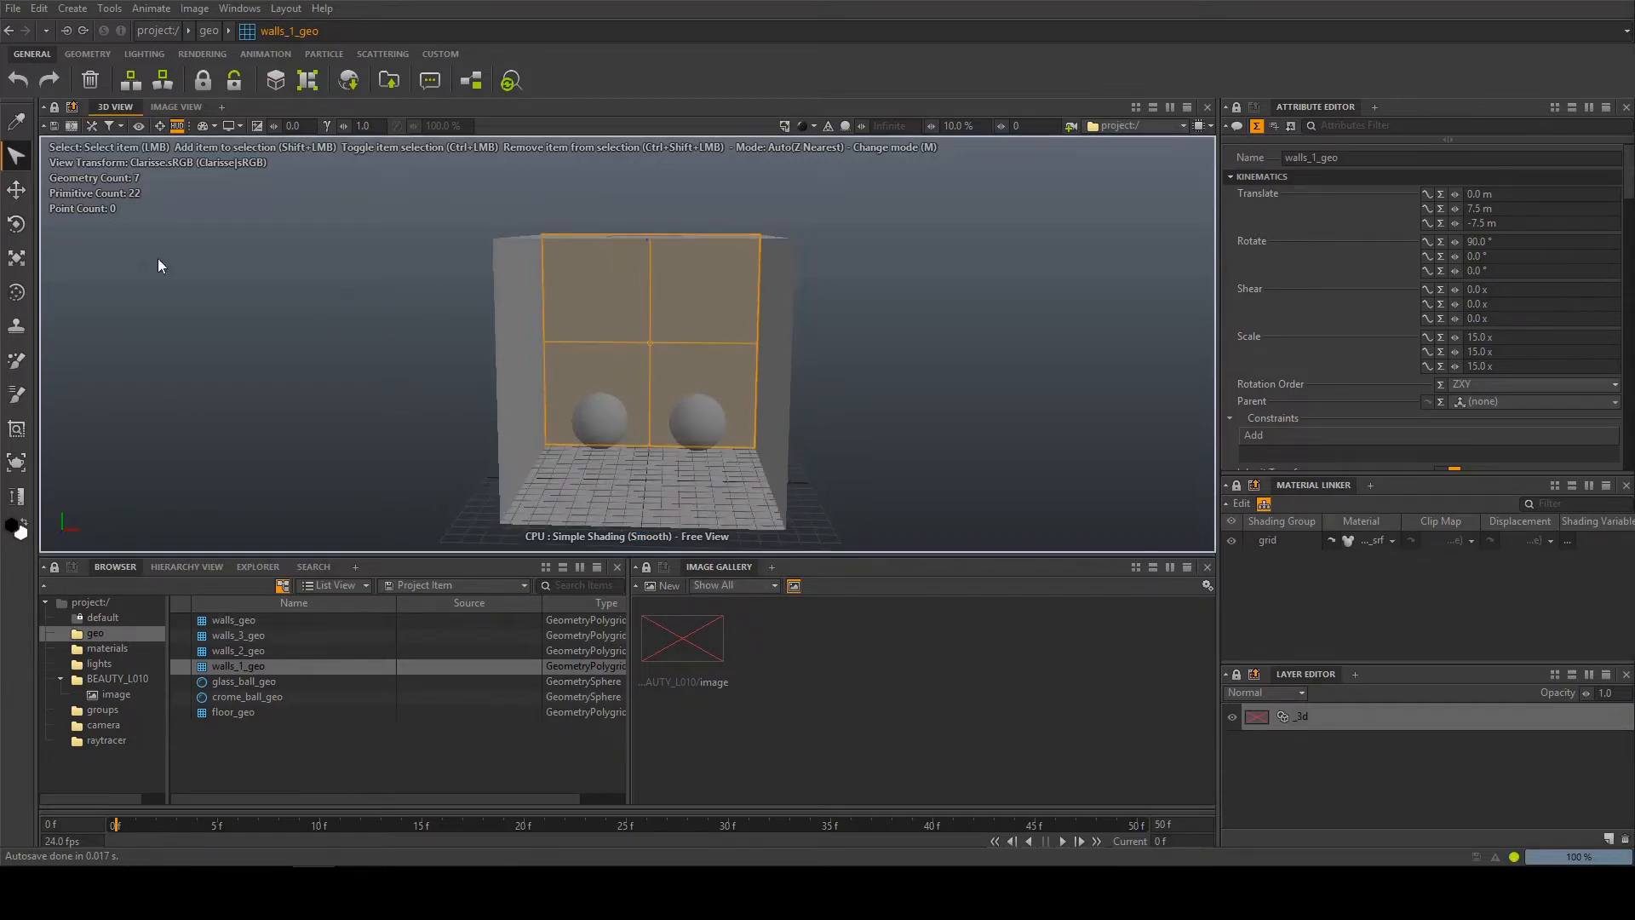
{"action": "left_click", "coordinate": [17, 124]}
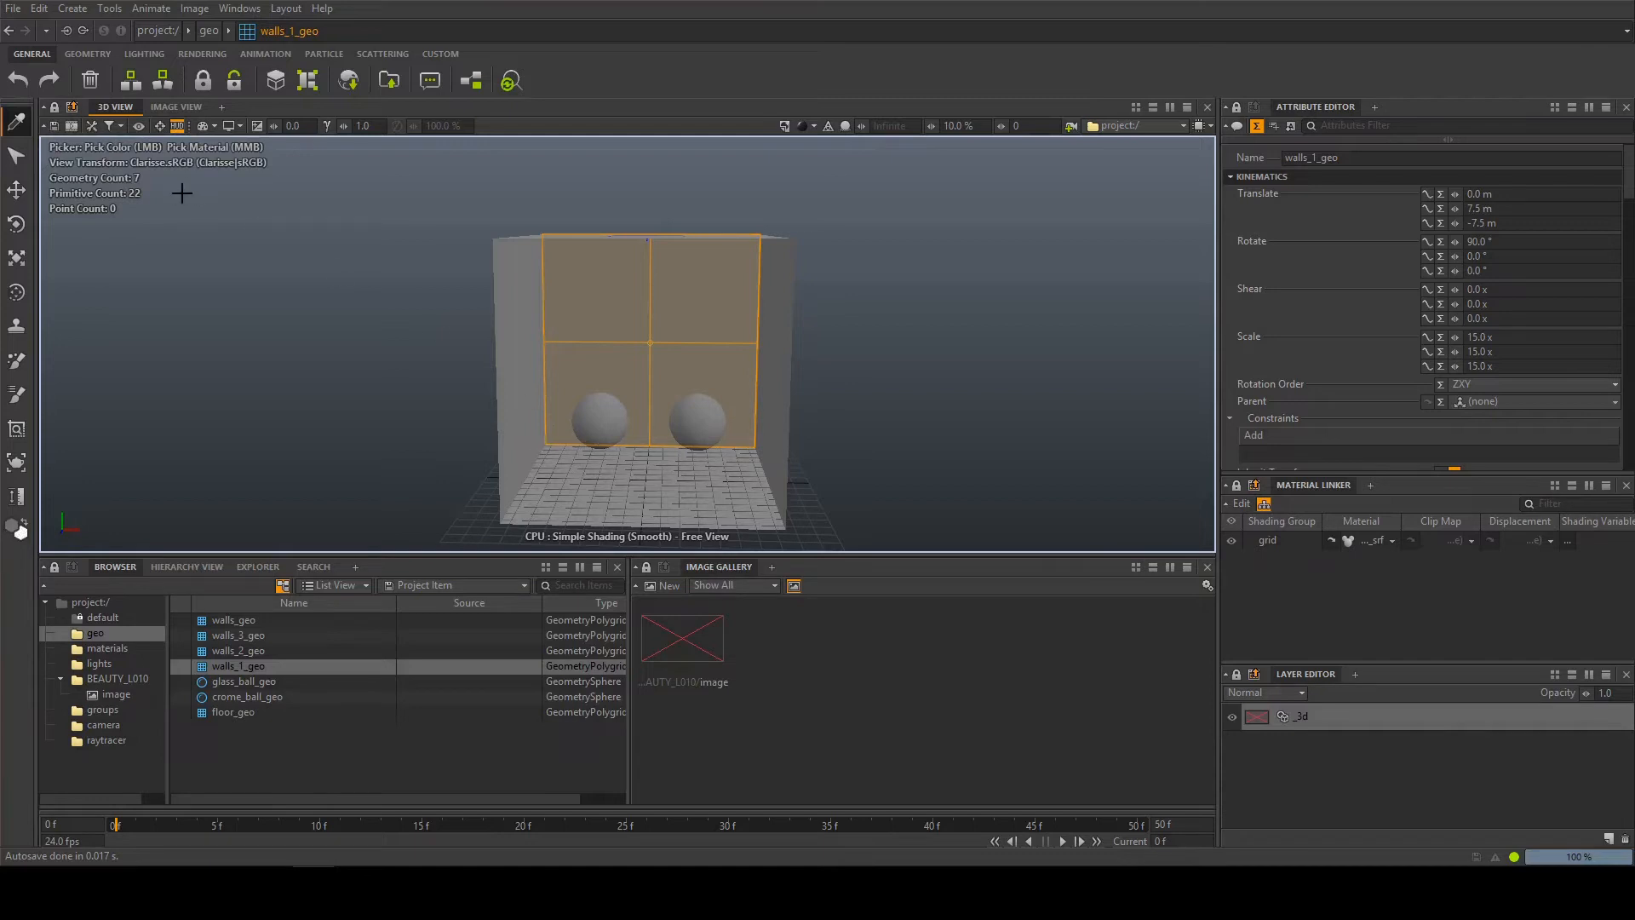
{"action": "left_click", "coordinate": [18, 128]}
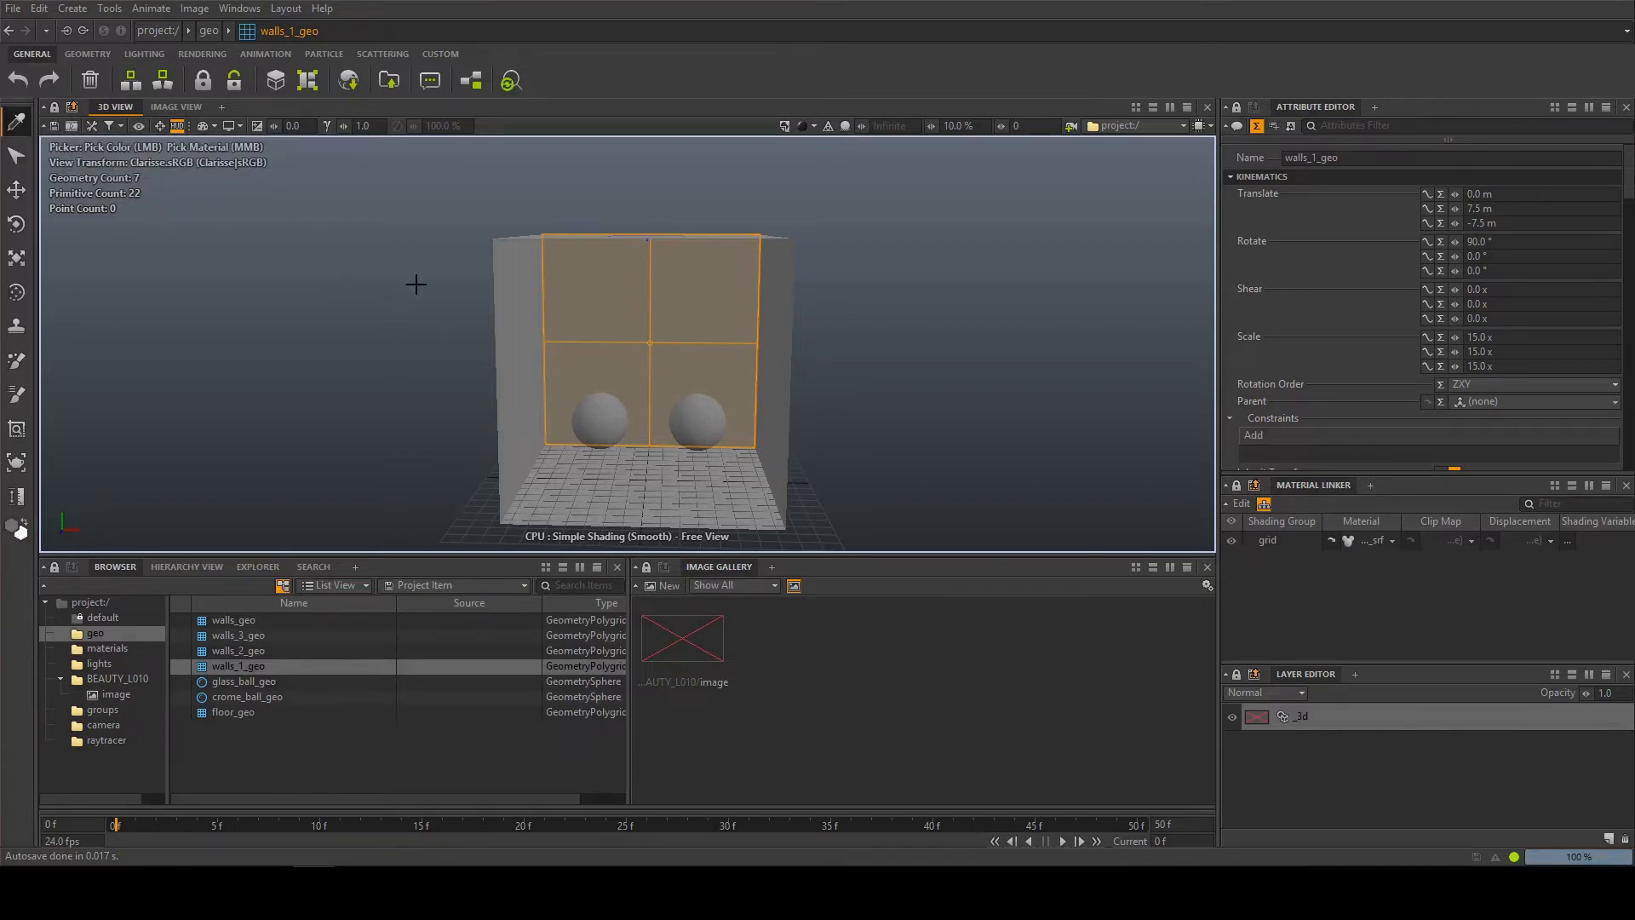
{"action": "left_click", "coordinate": [806, 129]}
{"action": "left_click", "coordinate": [835, 234]}
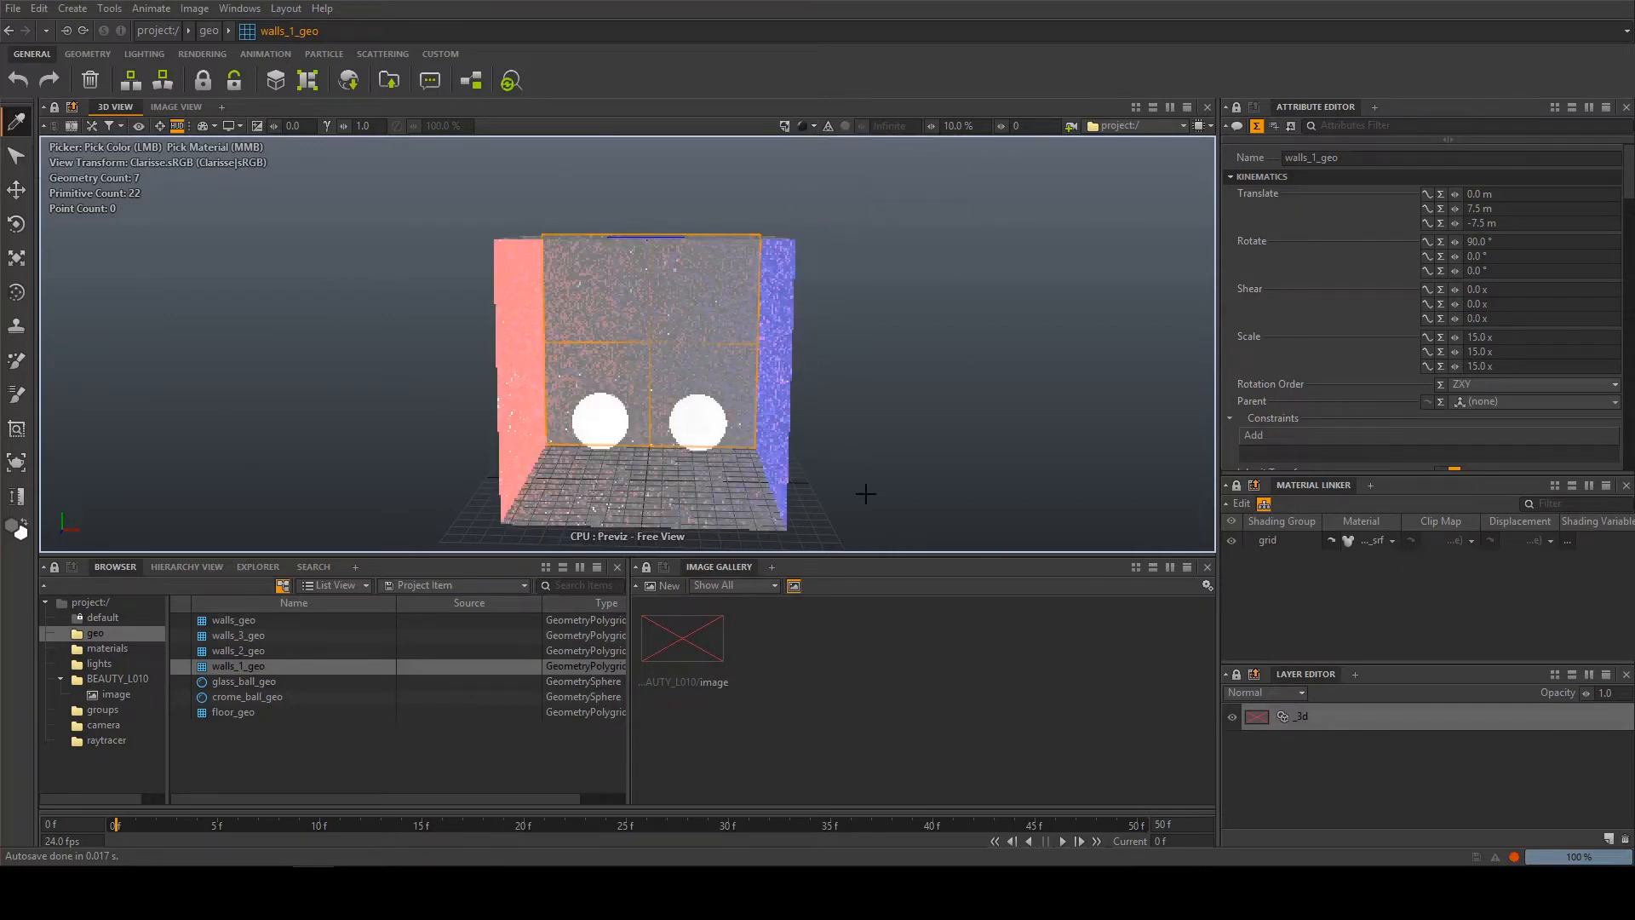
Pick the materials of the red, grey back and blue walls in the 3D view and return to the Select tool
{"action": "middle_click", "coordinate": [519, 298]}
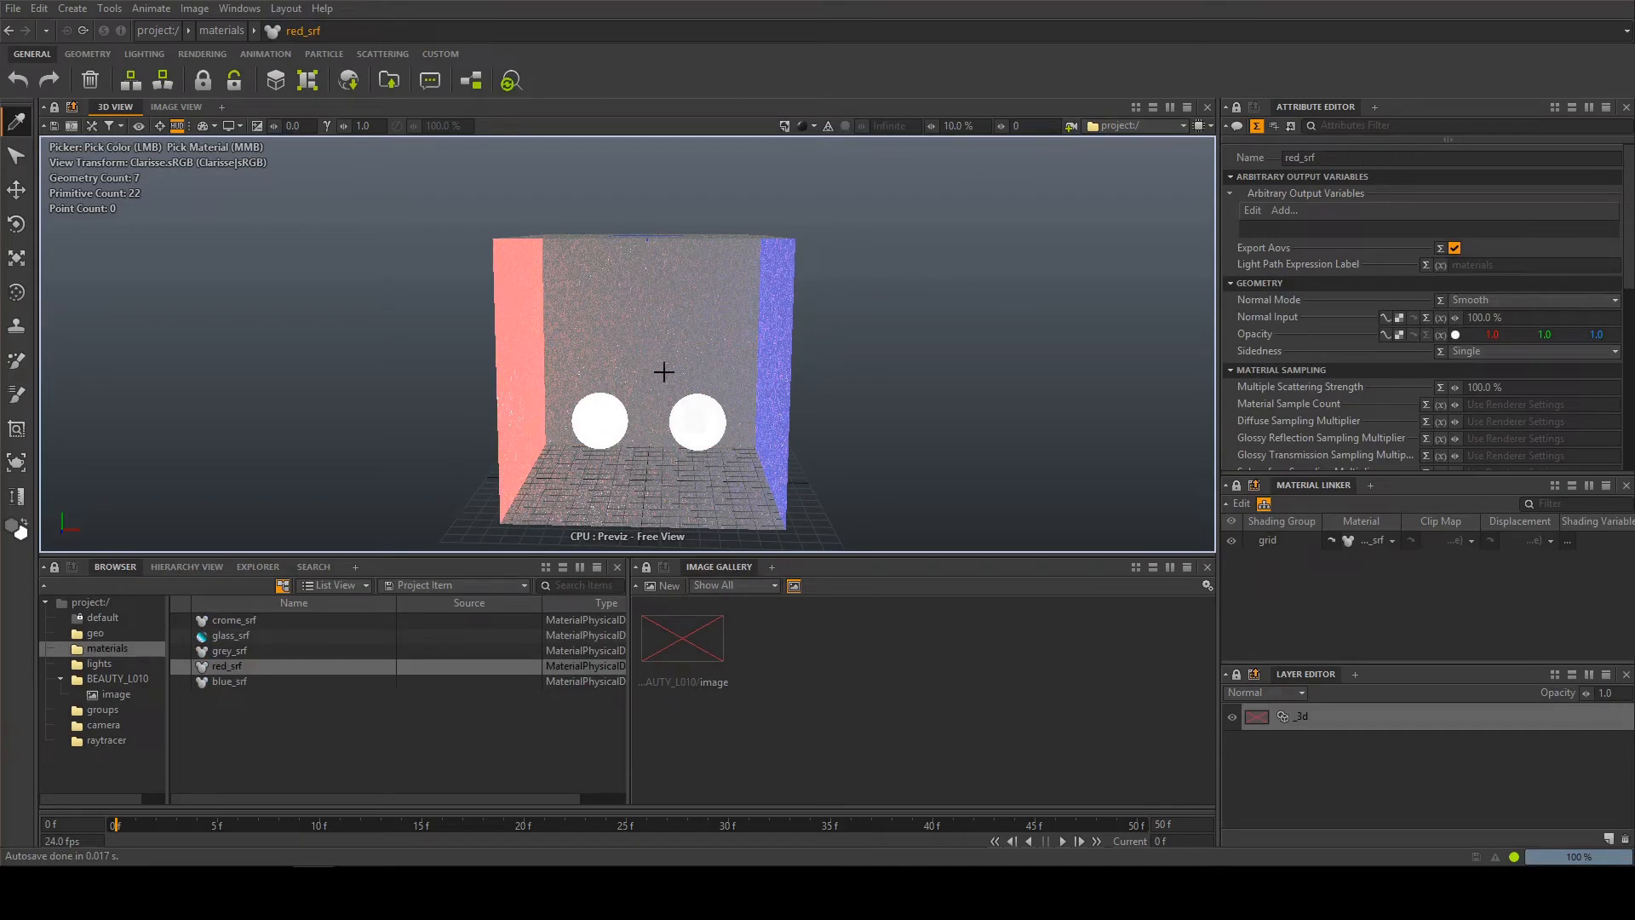
{"action": "middle_click", "coordinate": [619, 320]}
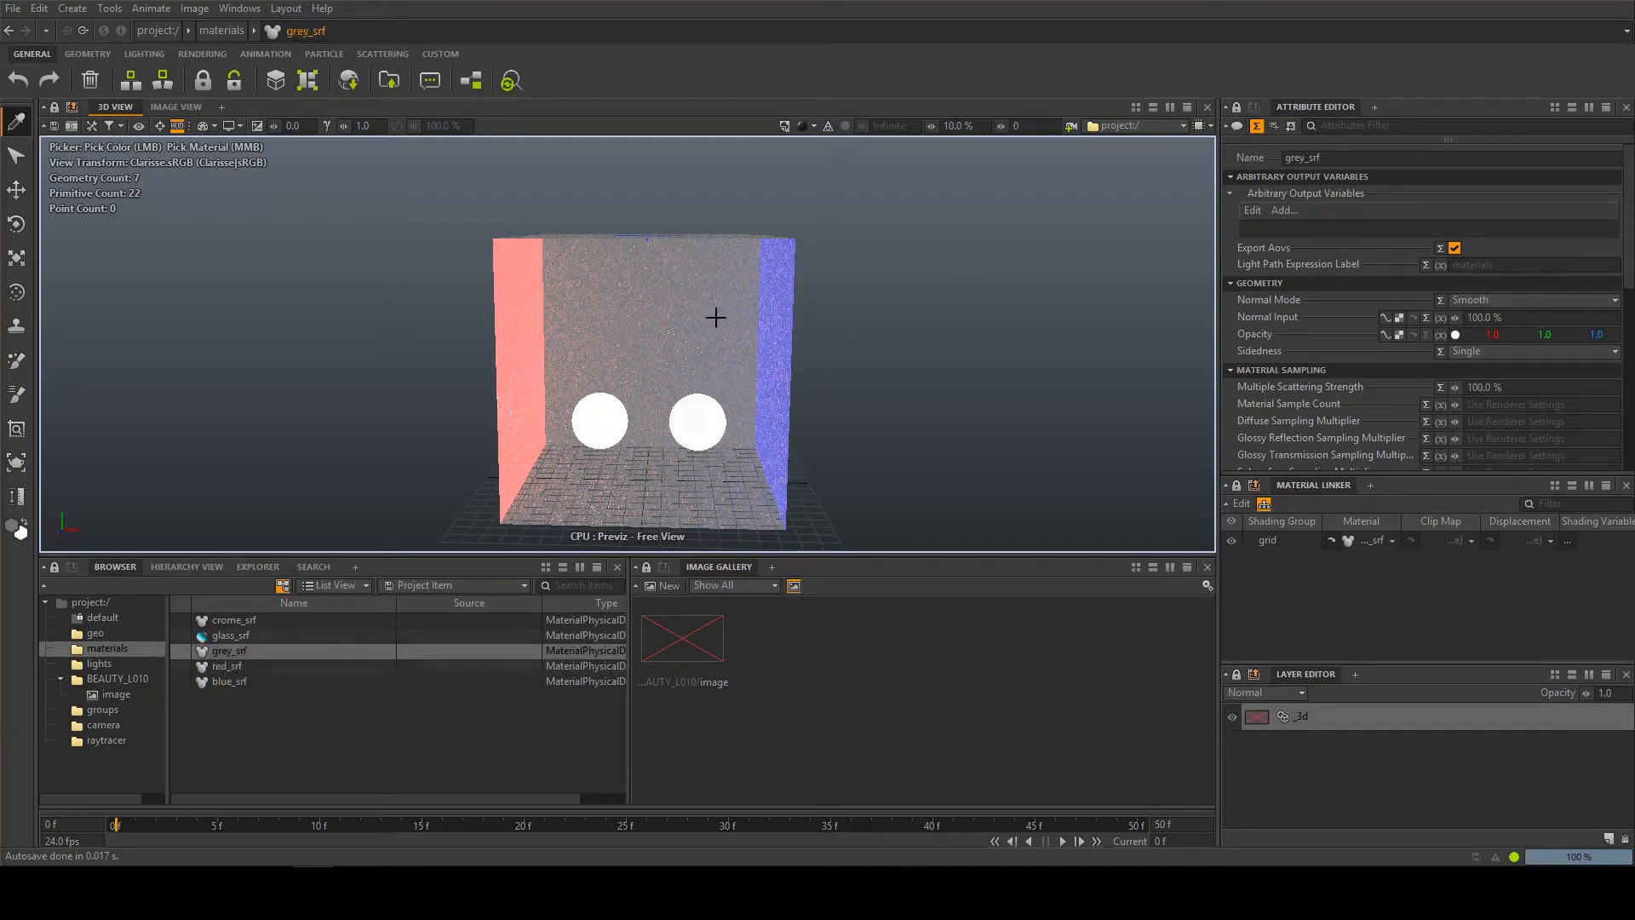
{"action": "middle_click", "coordinate": [774, 310]}
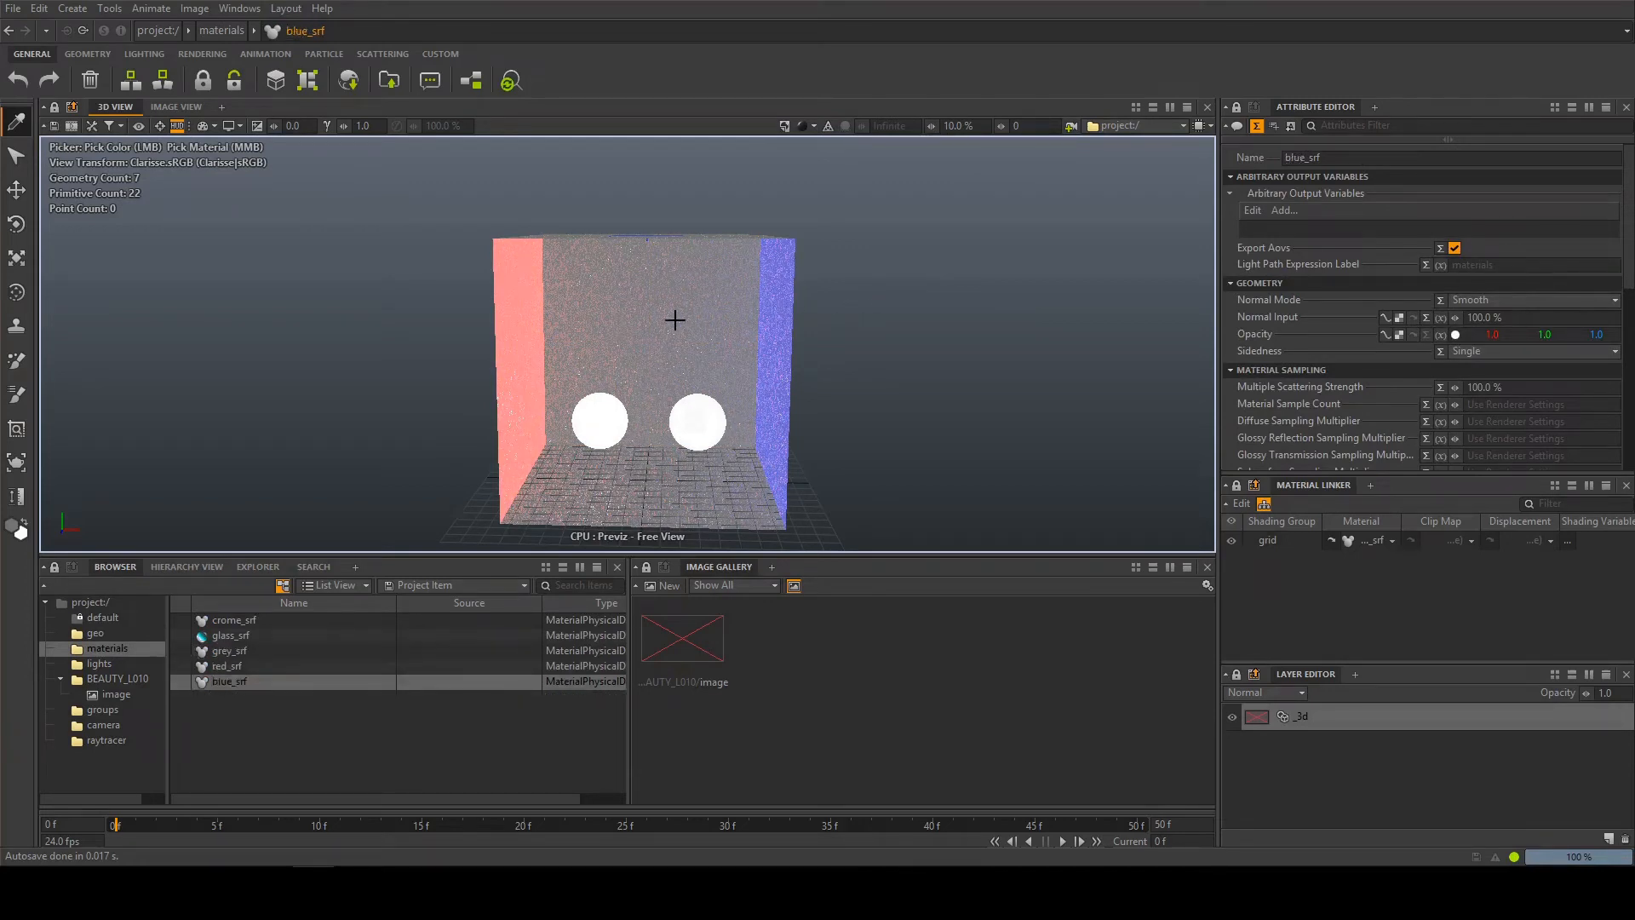
{"action": "left_click", "coordinate": [15, 156]}
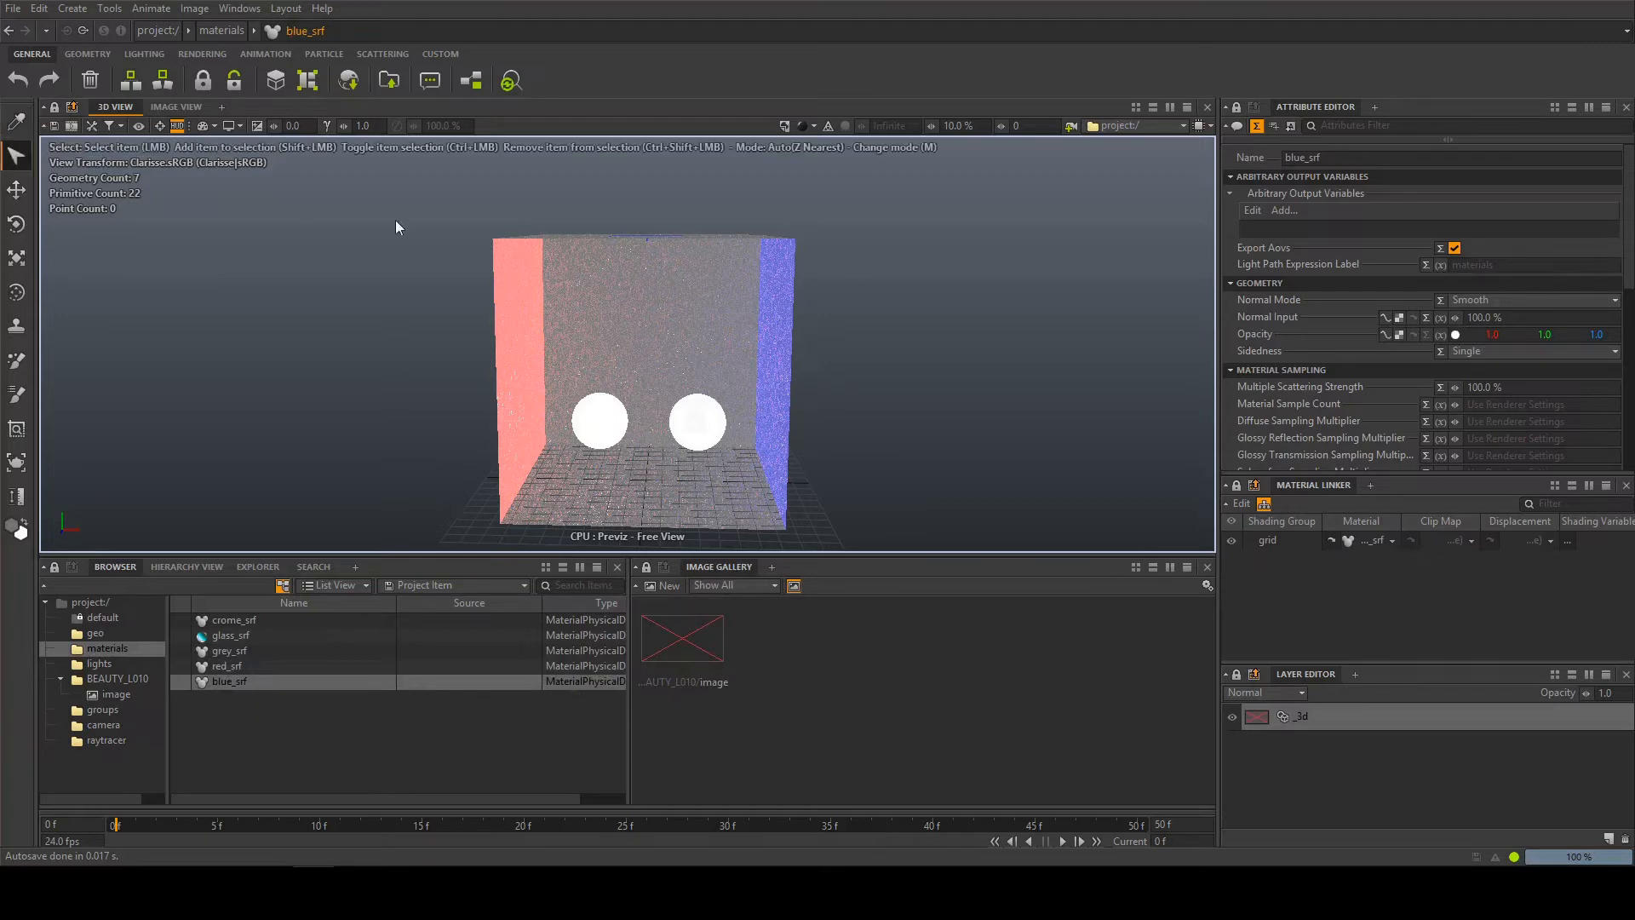
Select the red wall, activate the Translate tool, and try rotating the wall with the Rotate tool before undoing it
{"action": "left_click", "coordinate": [543, 294]}
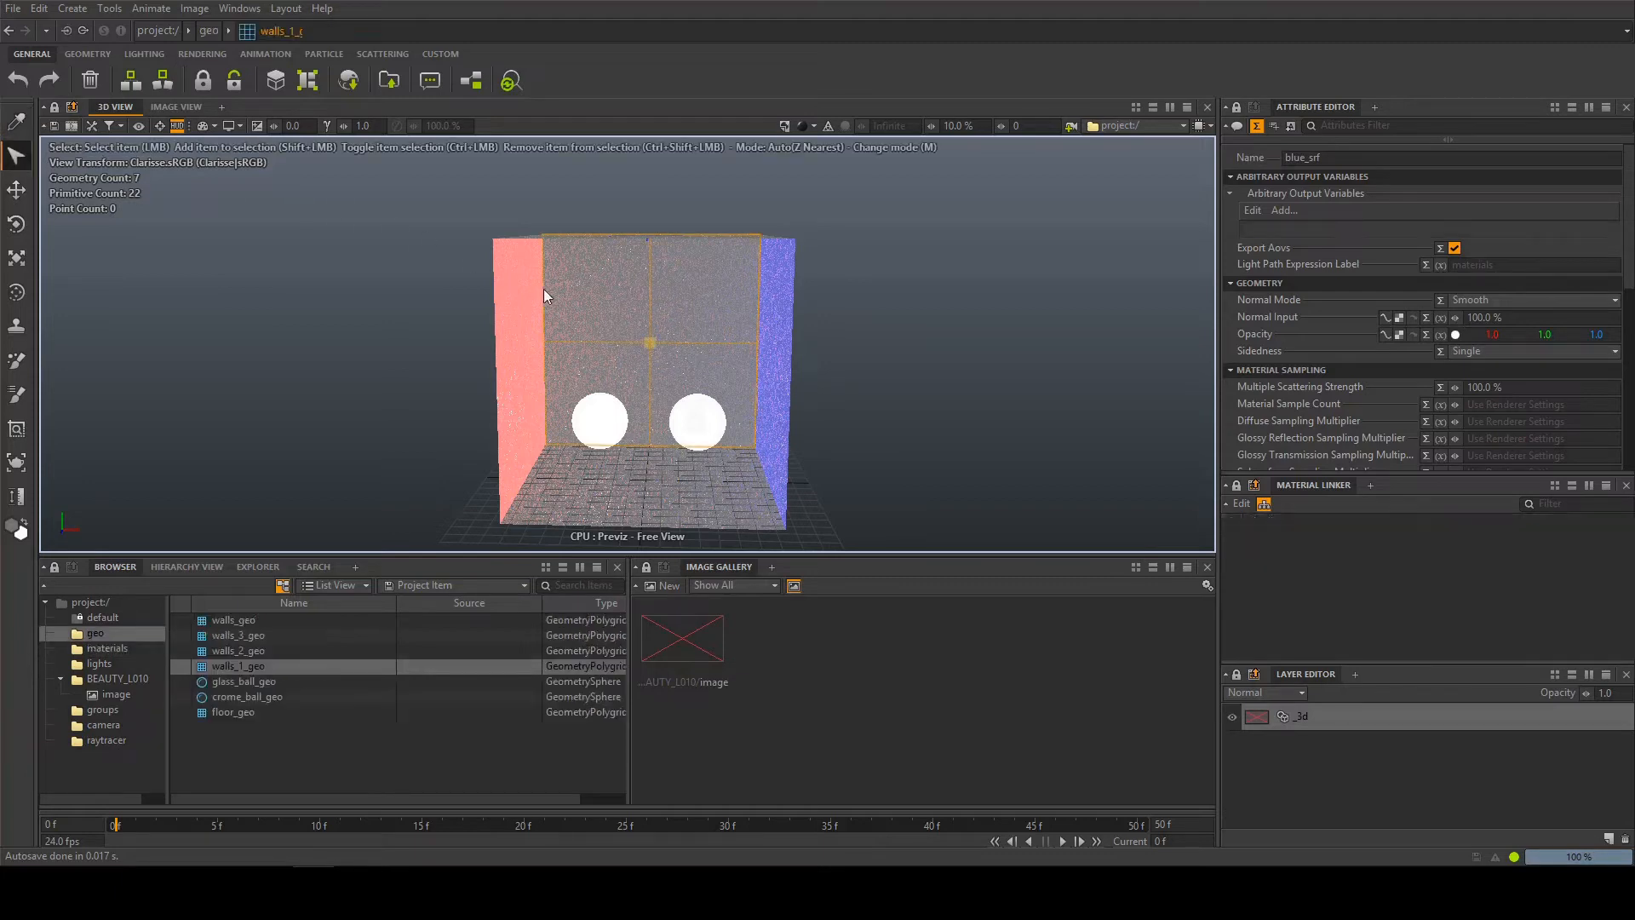
{"action": "left_click", "coordinate": [20, 193]}
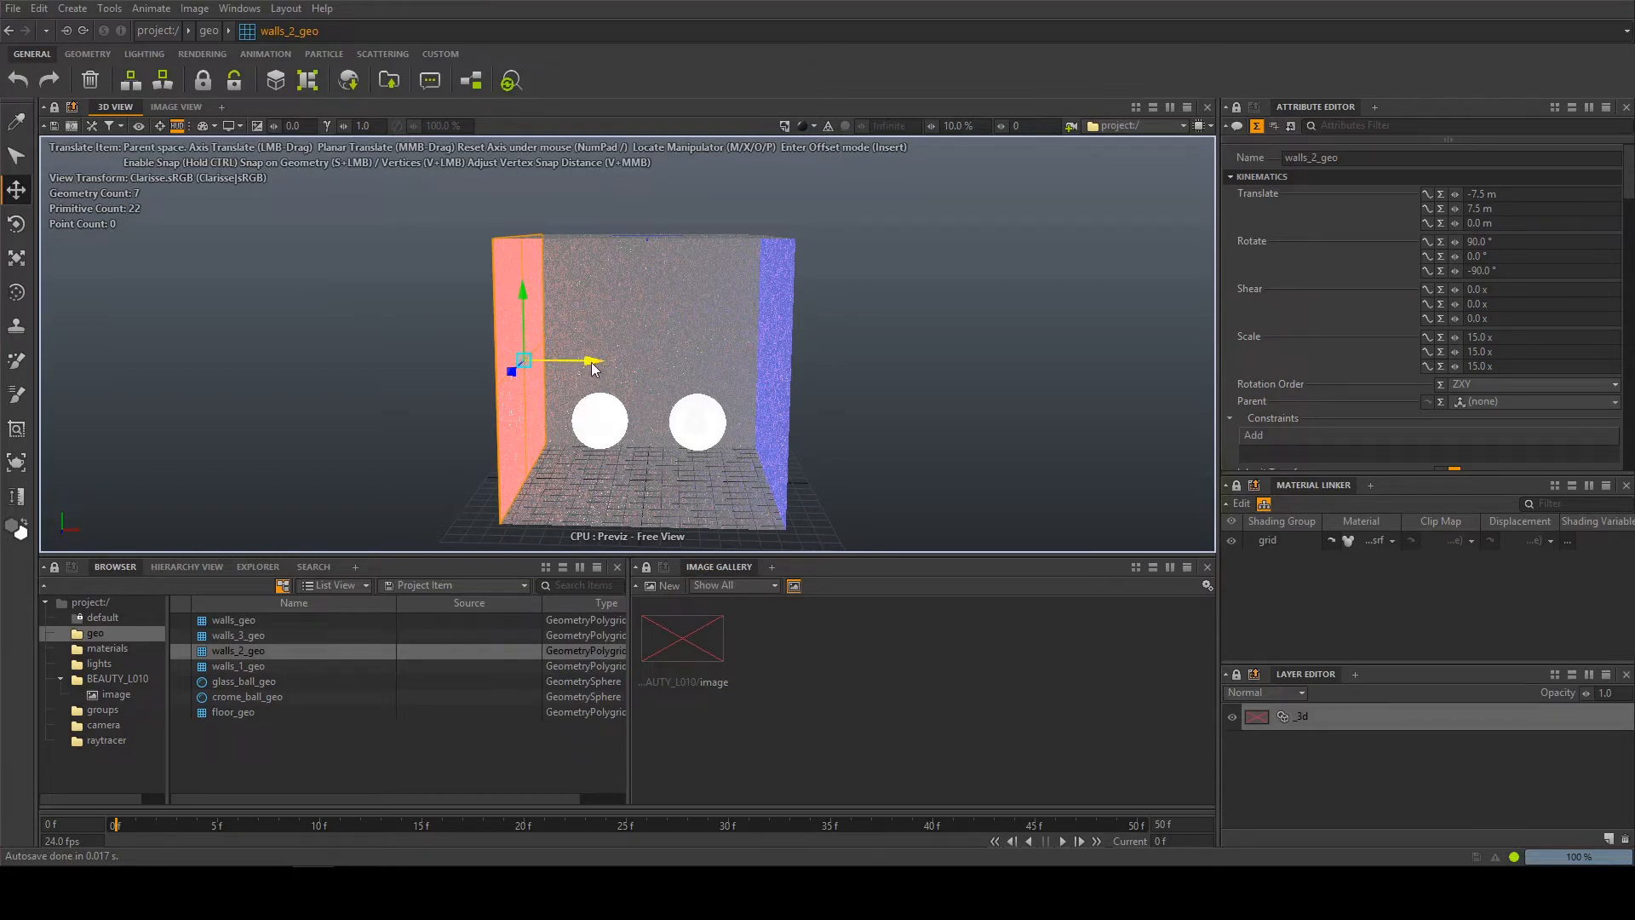
{"action": "left_click", "coordinate": [17, 225]}
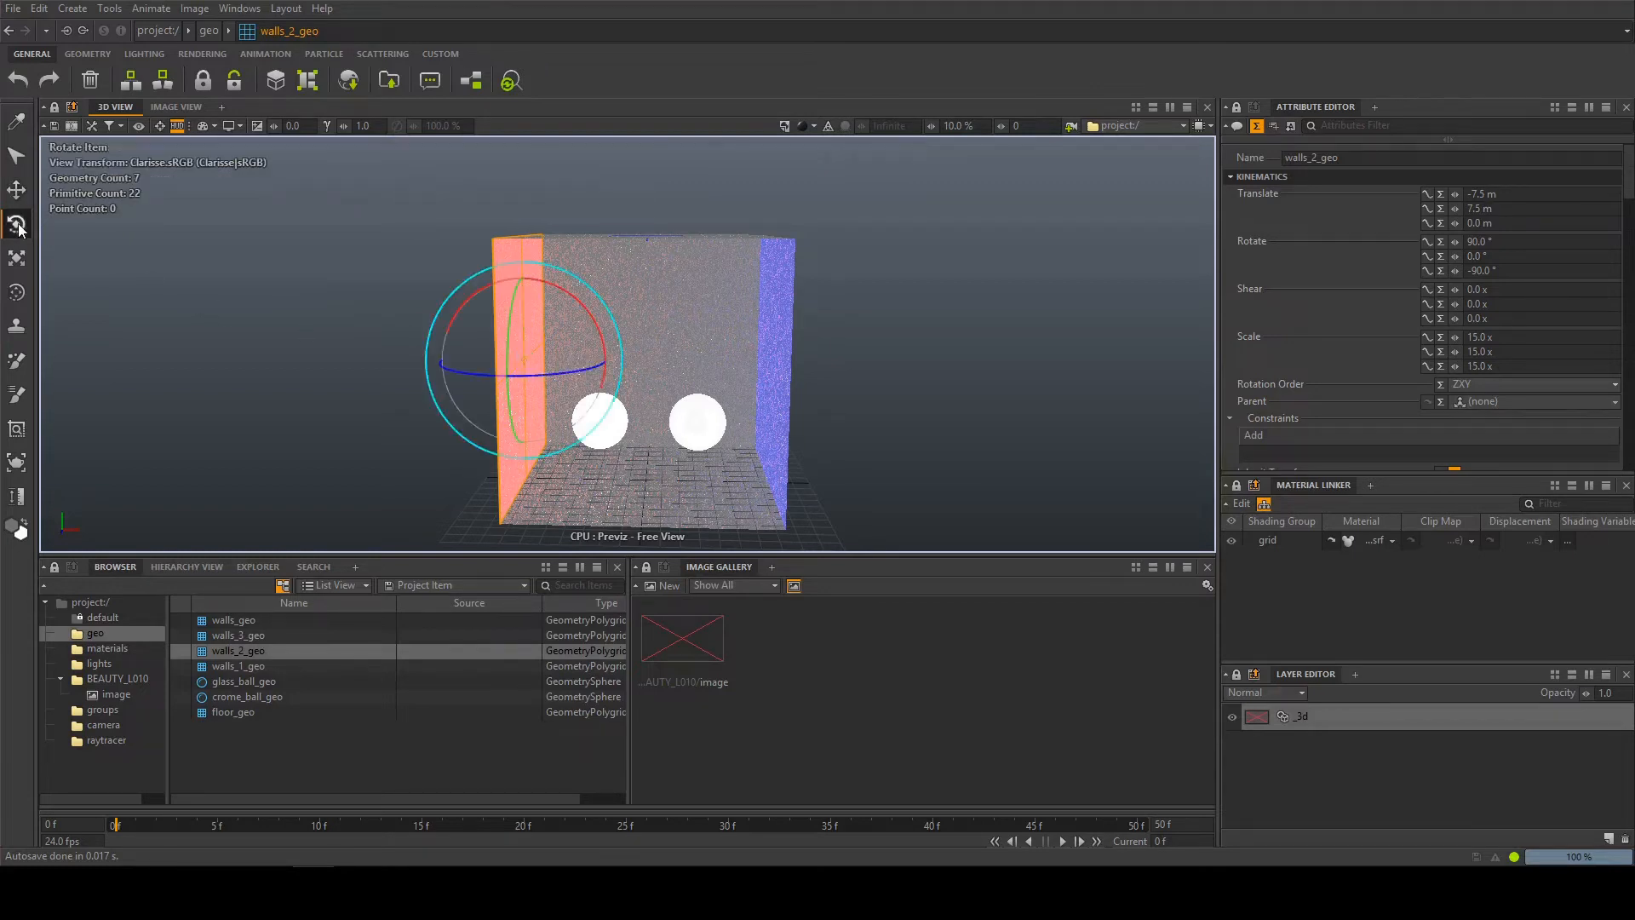
{"action": "left_click_drag", "start_coordinate": [542, 351], "coordinate": [515, 326]}
{"action": "key", "text": "ctrl+z"}
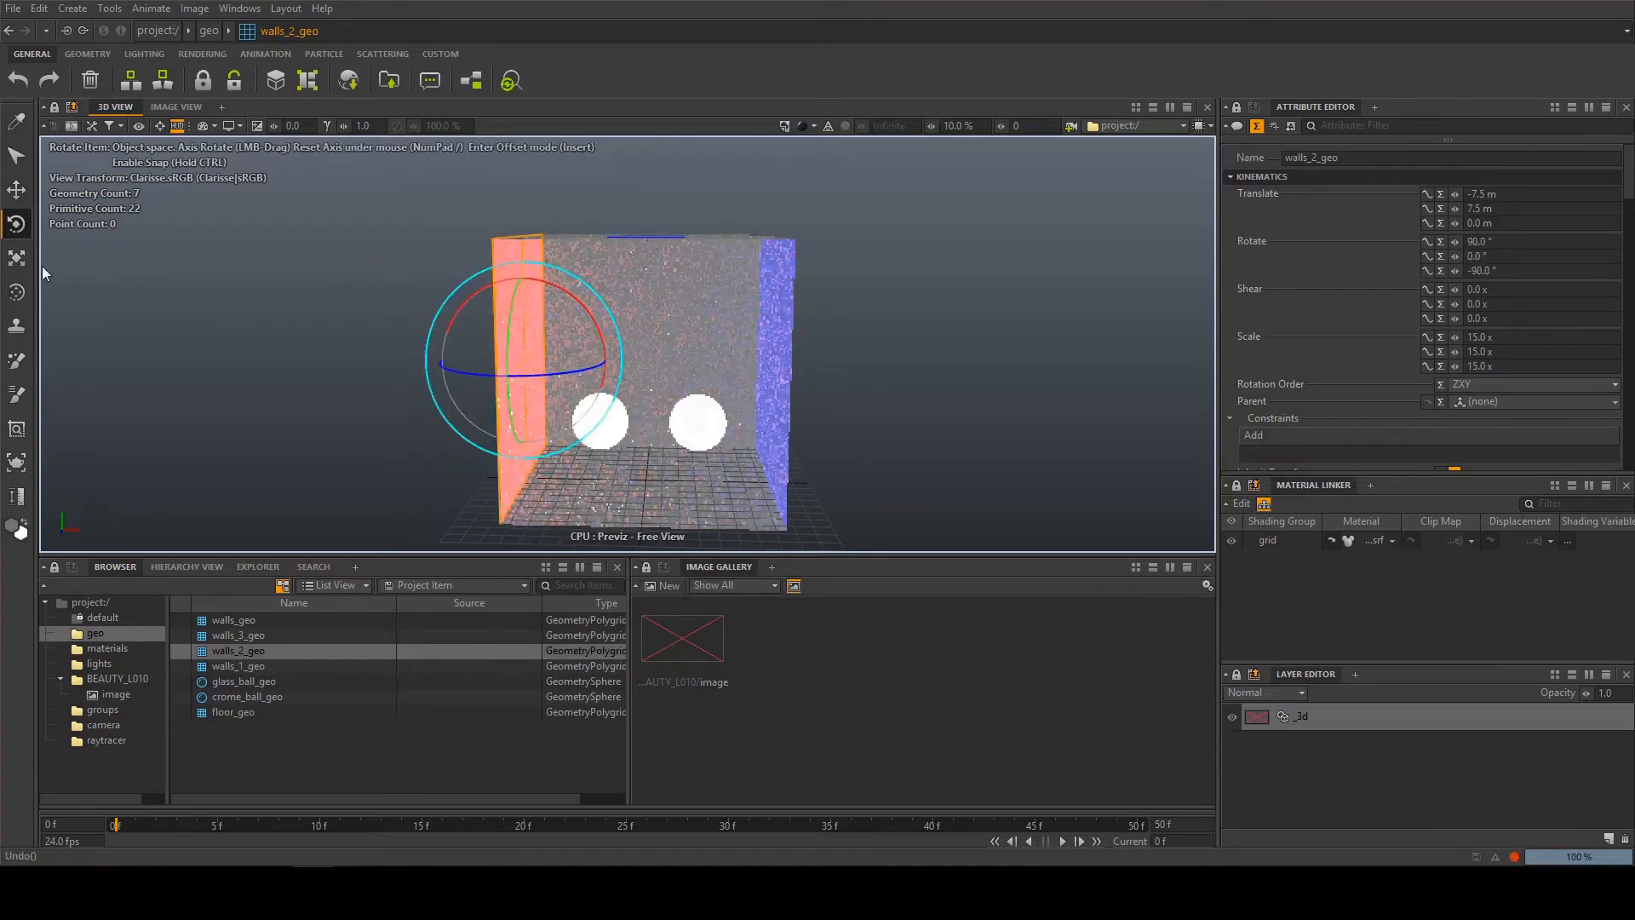
Try scaling the red wall uniformly to about 23.27, undo it, and activate the combined Transform tool
{"action": "left_click", "coordinate": [15, 259]}
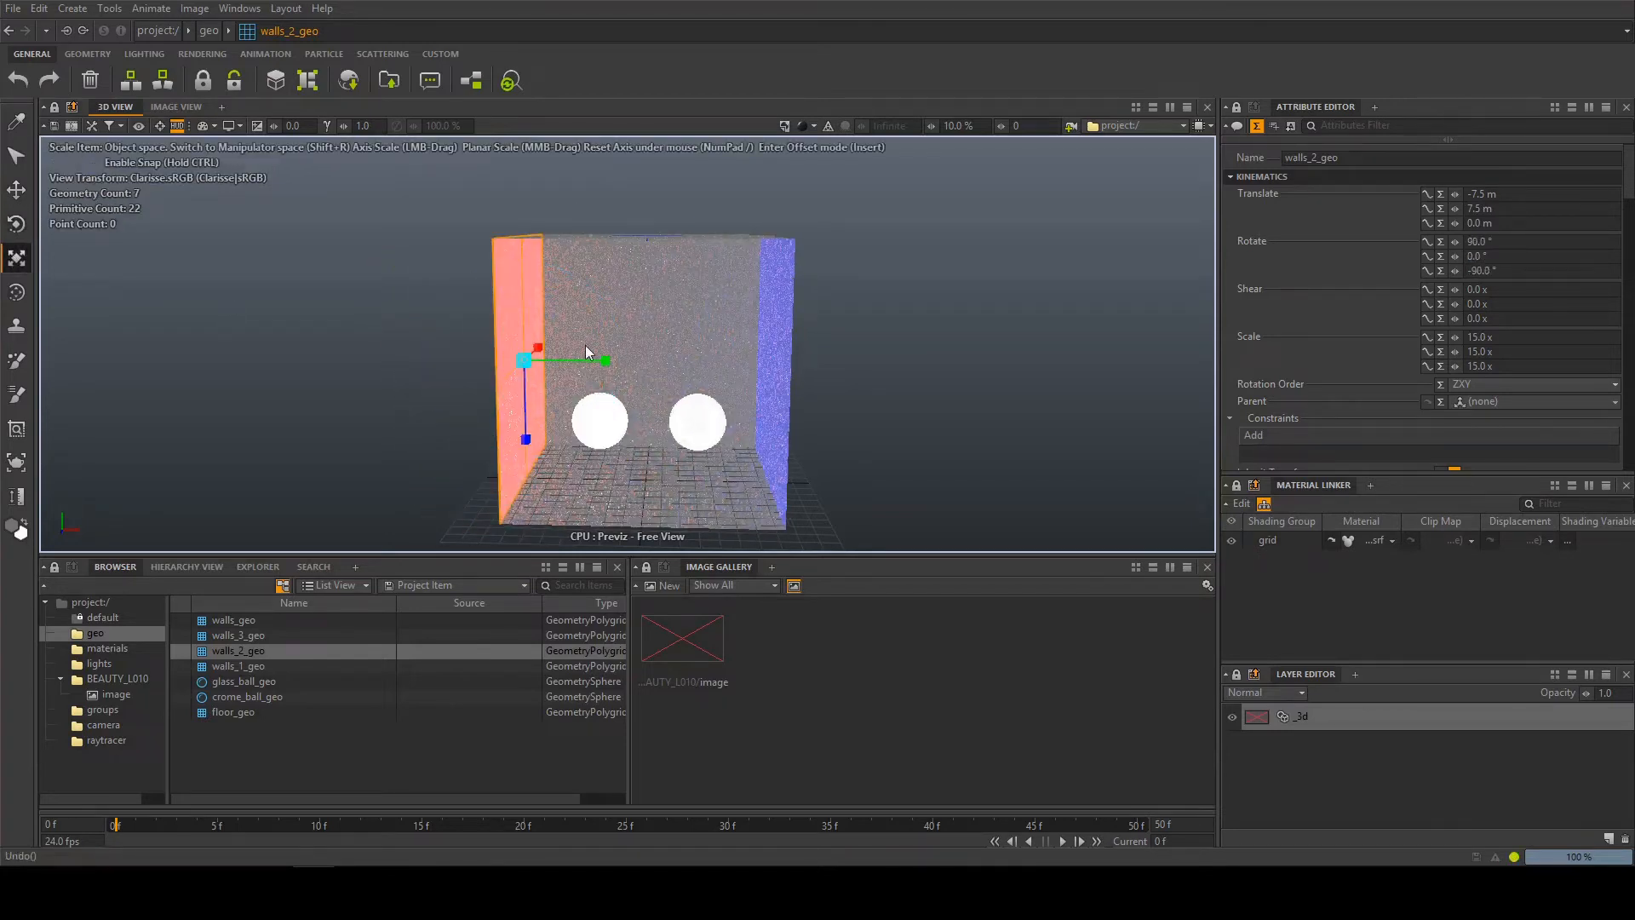
{"action": "left_click_drag", "start_coordinate": [548, 363], "coordinate": [743, 351]}
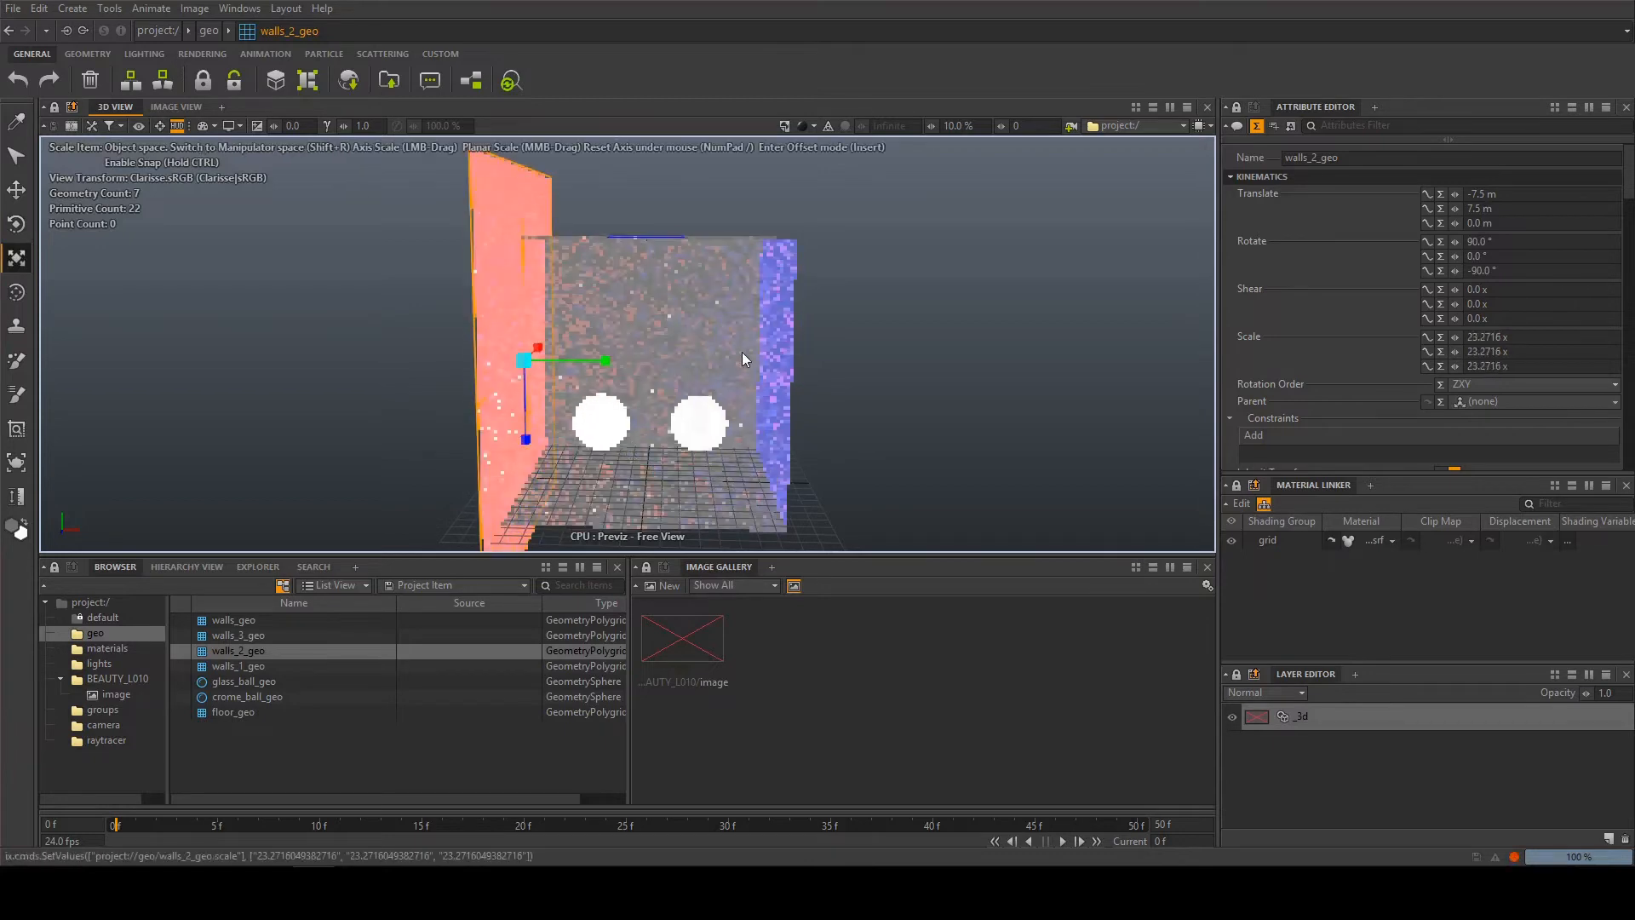
{"action": "key", "text": "ctrl+z"}
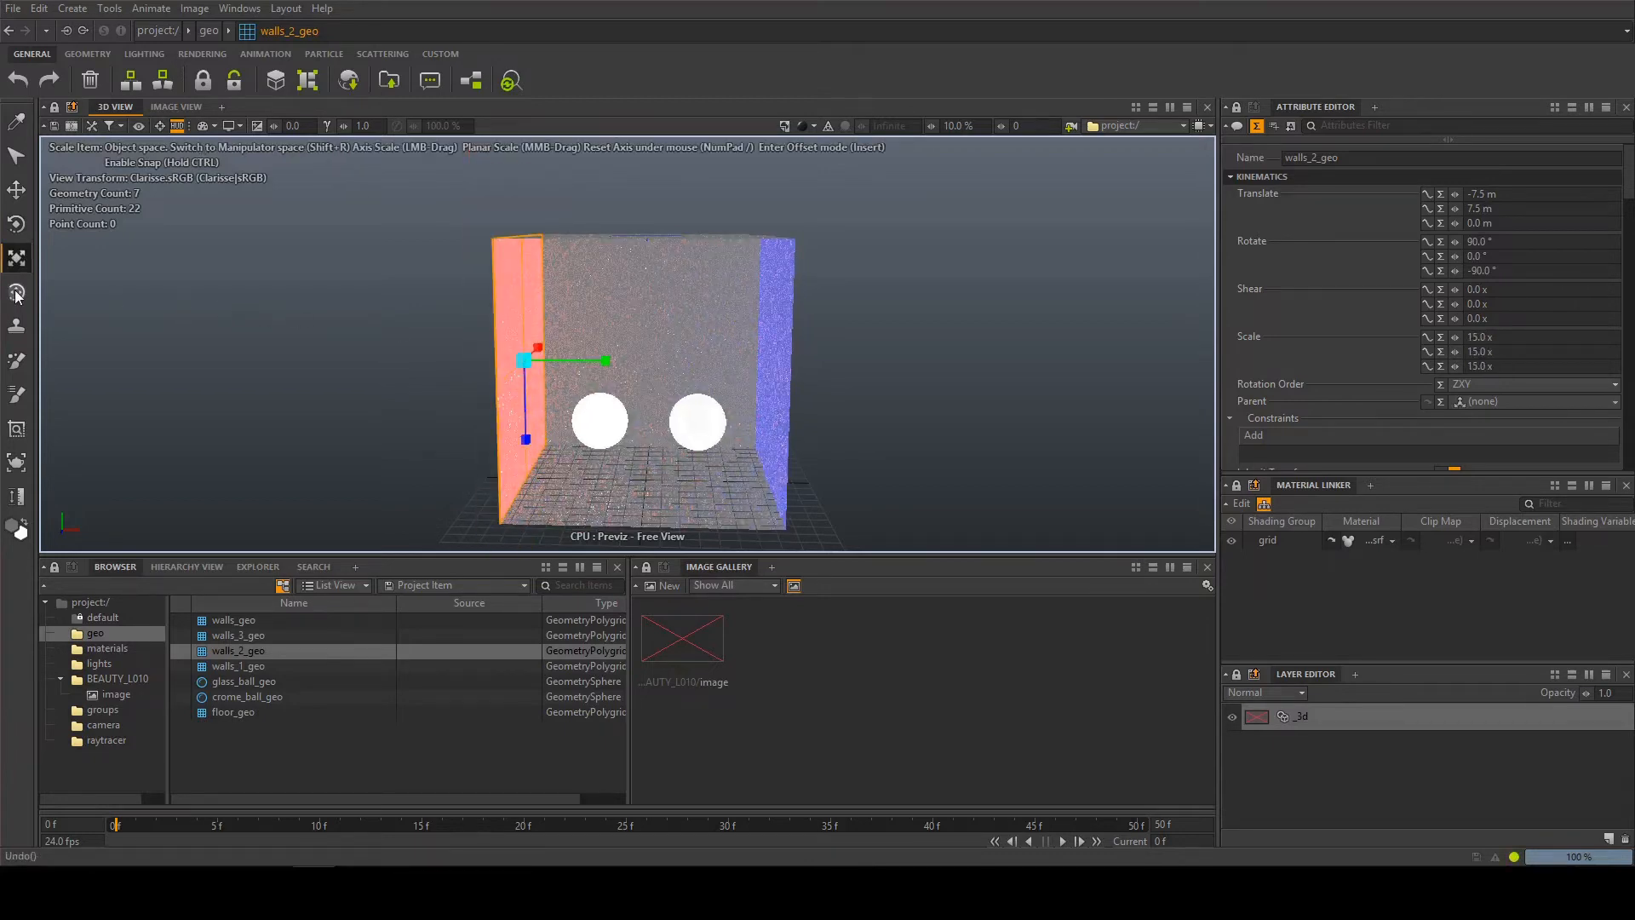
{"action": "left_click", "coordinate": [16, 293]}
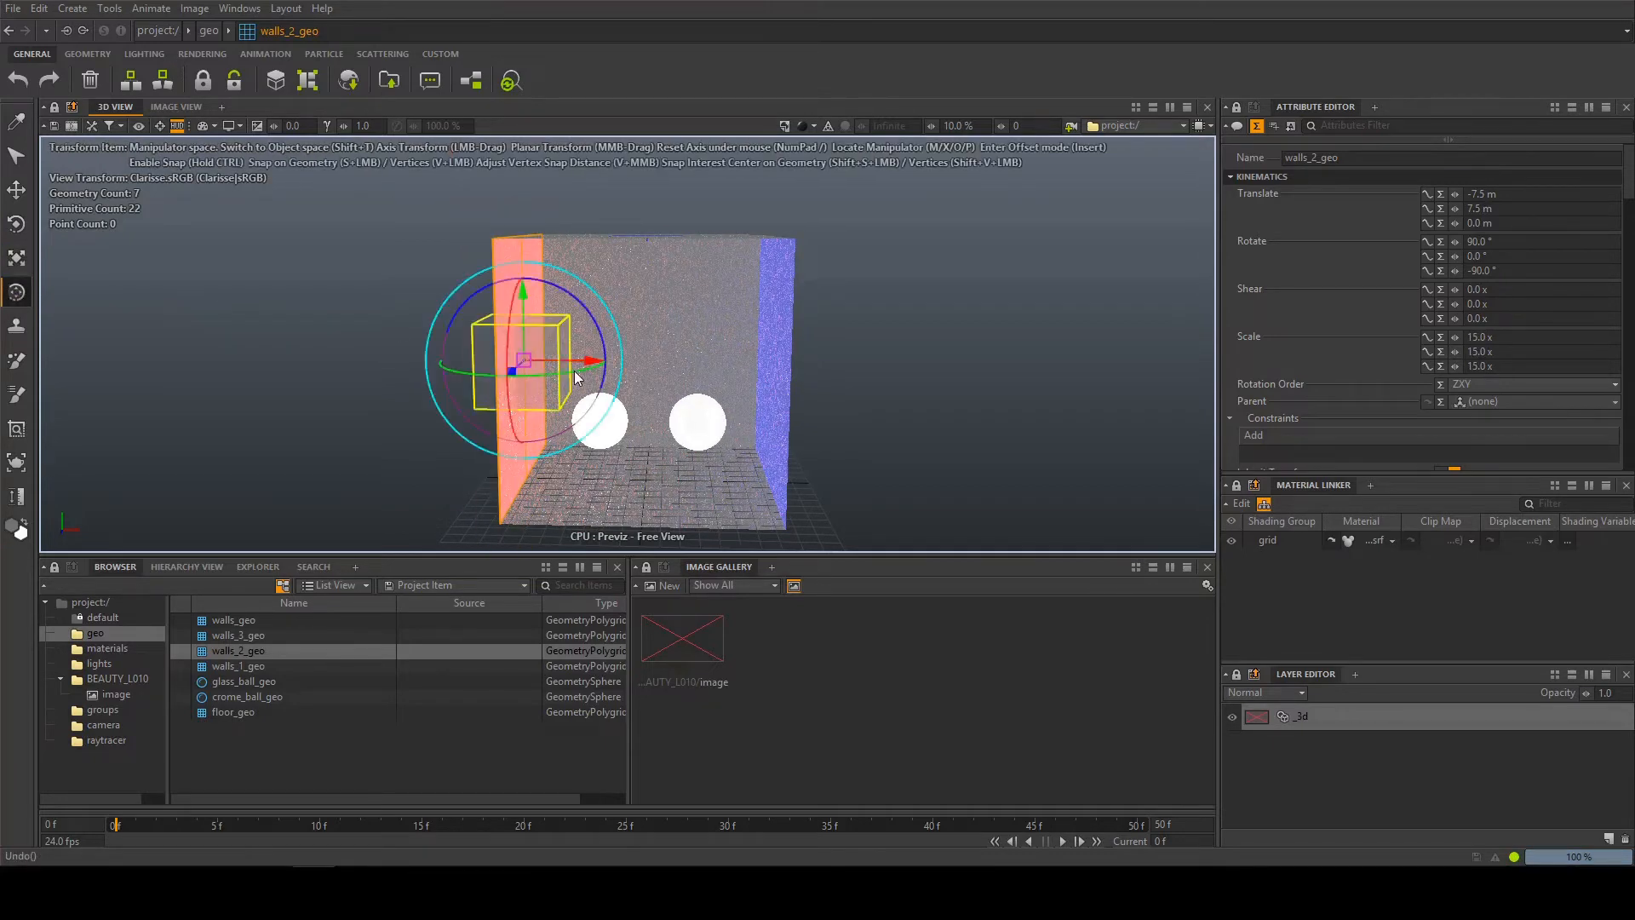
{"action": "left_click_drag", "start_coordinate": [700, 345], "coordinate": [469, 349], "text": "alt"}
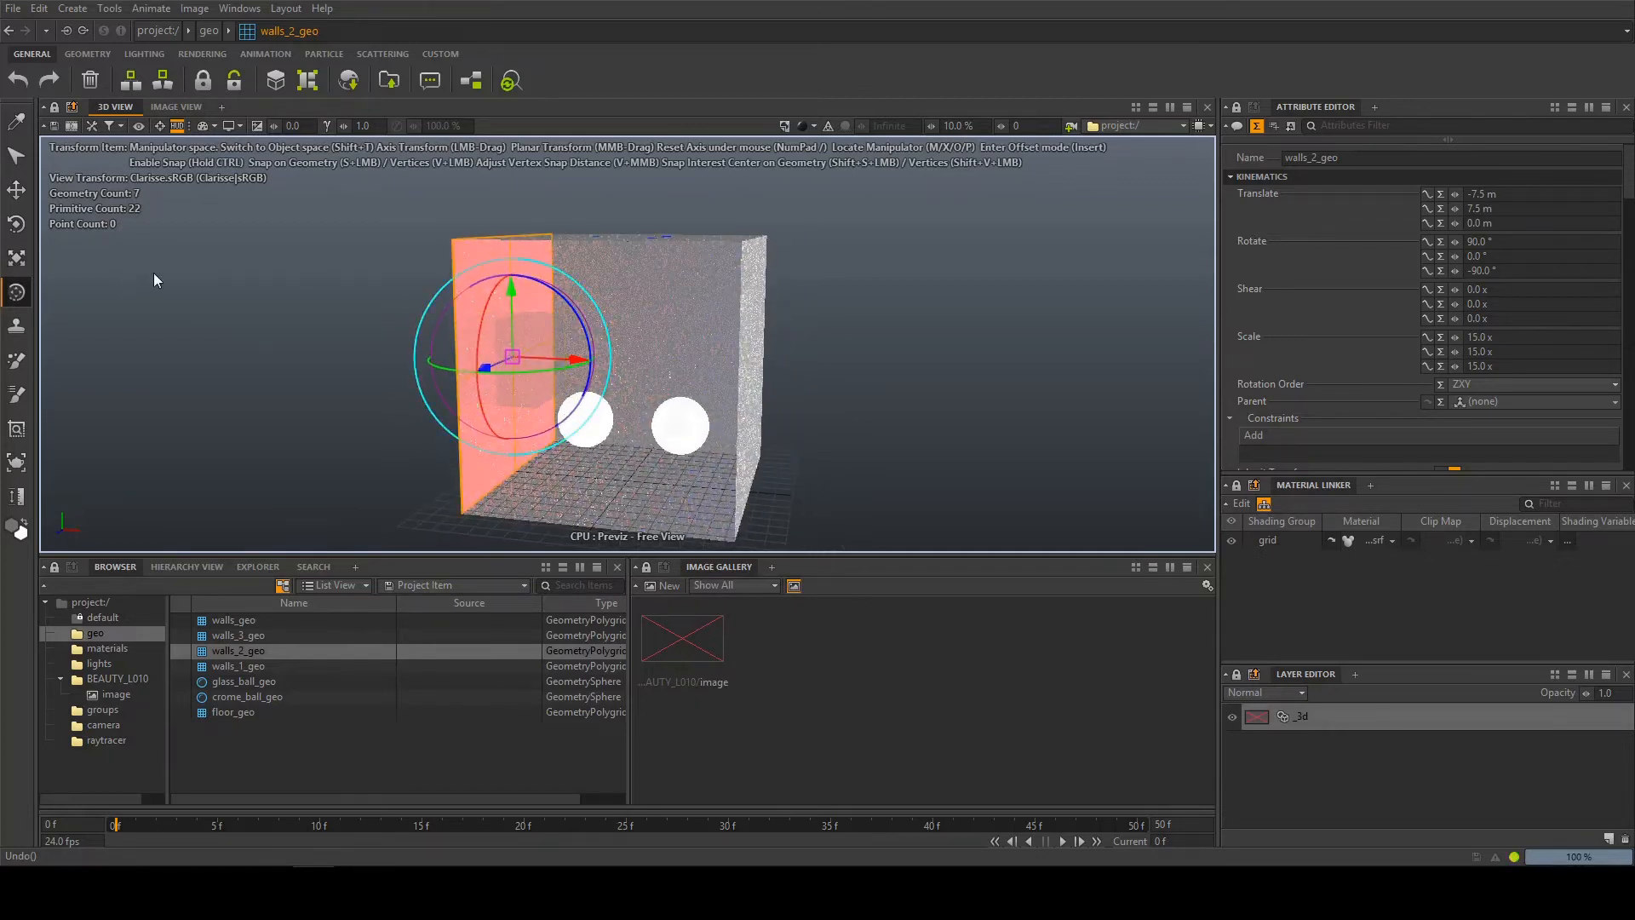
Activate the Clone Stamp 3d tool and open its tool options
{"action": "left_click", "coordinate": [14, 329]}
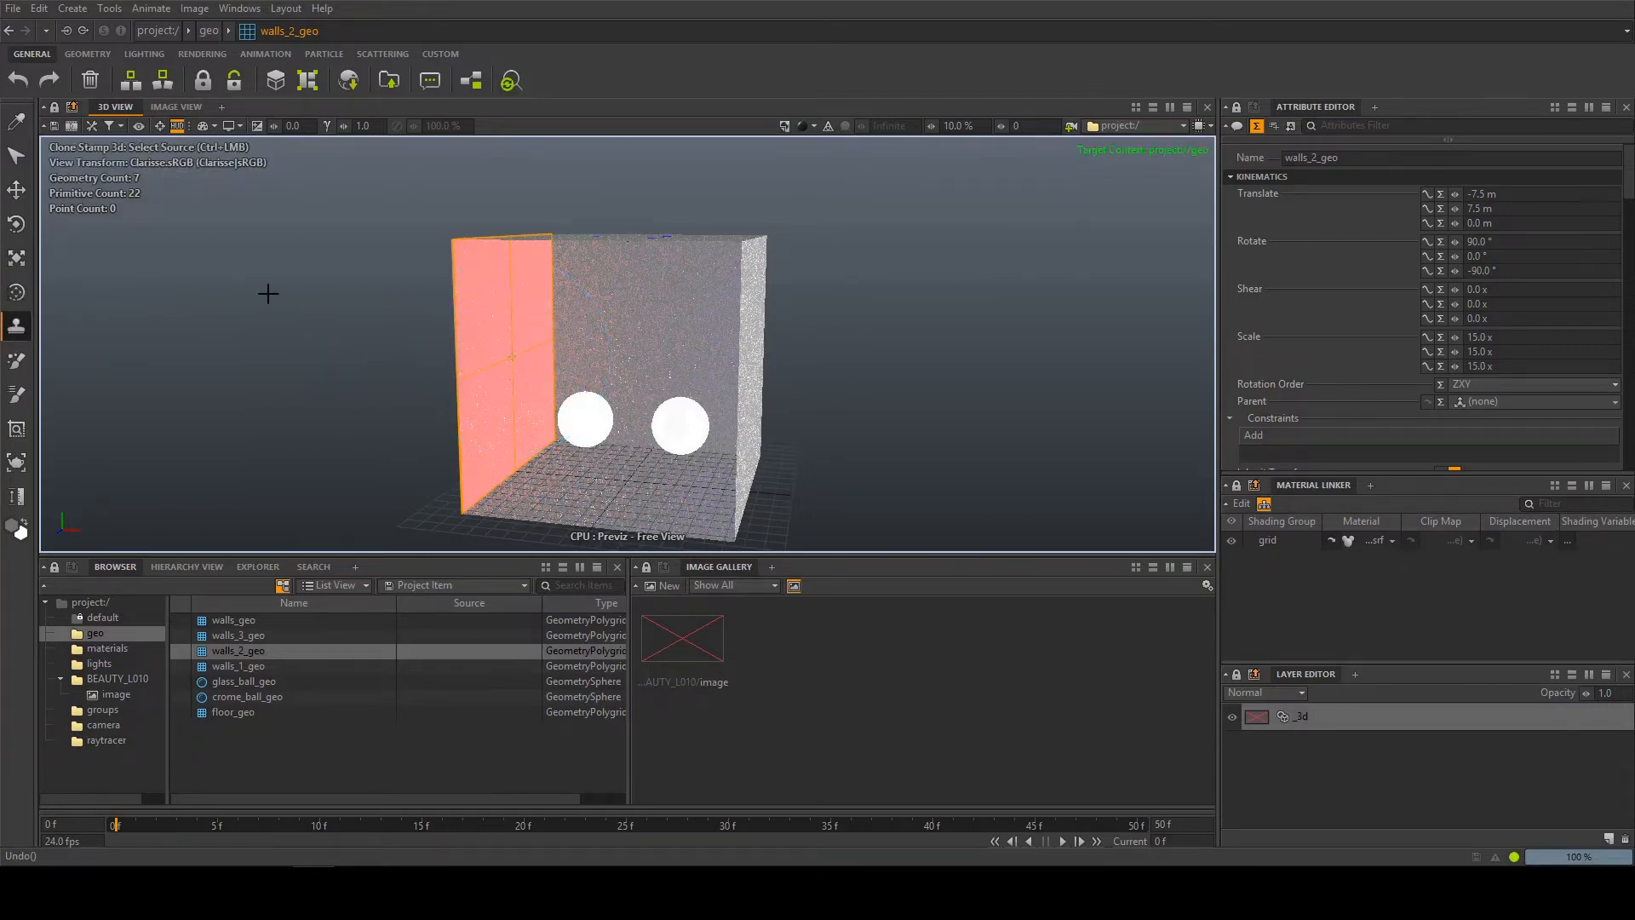
{"action": "left_click_drag", "start_coordinate": [248, 315], "coordinate": [258, 310], "text": "alt"}
{"action": "middle_click_drag", "start_coordinate": [259, 310], "coordinate": [269, 282], "text": "alt"}
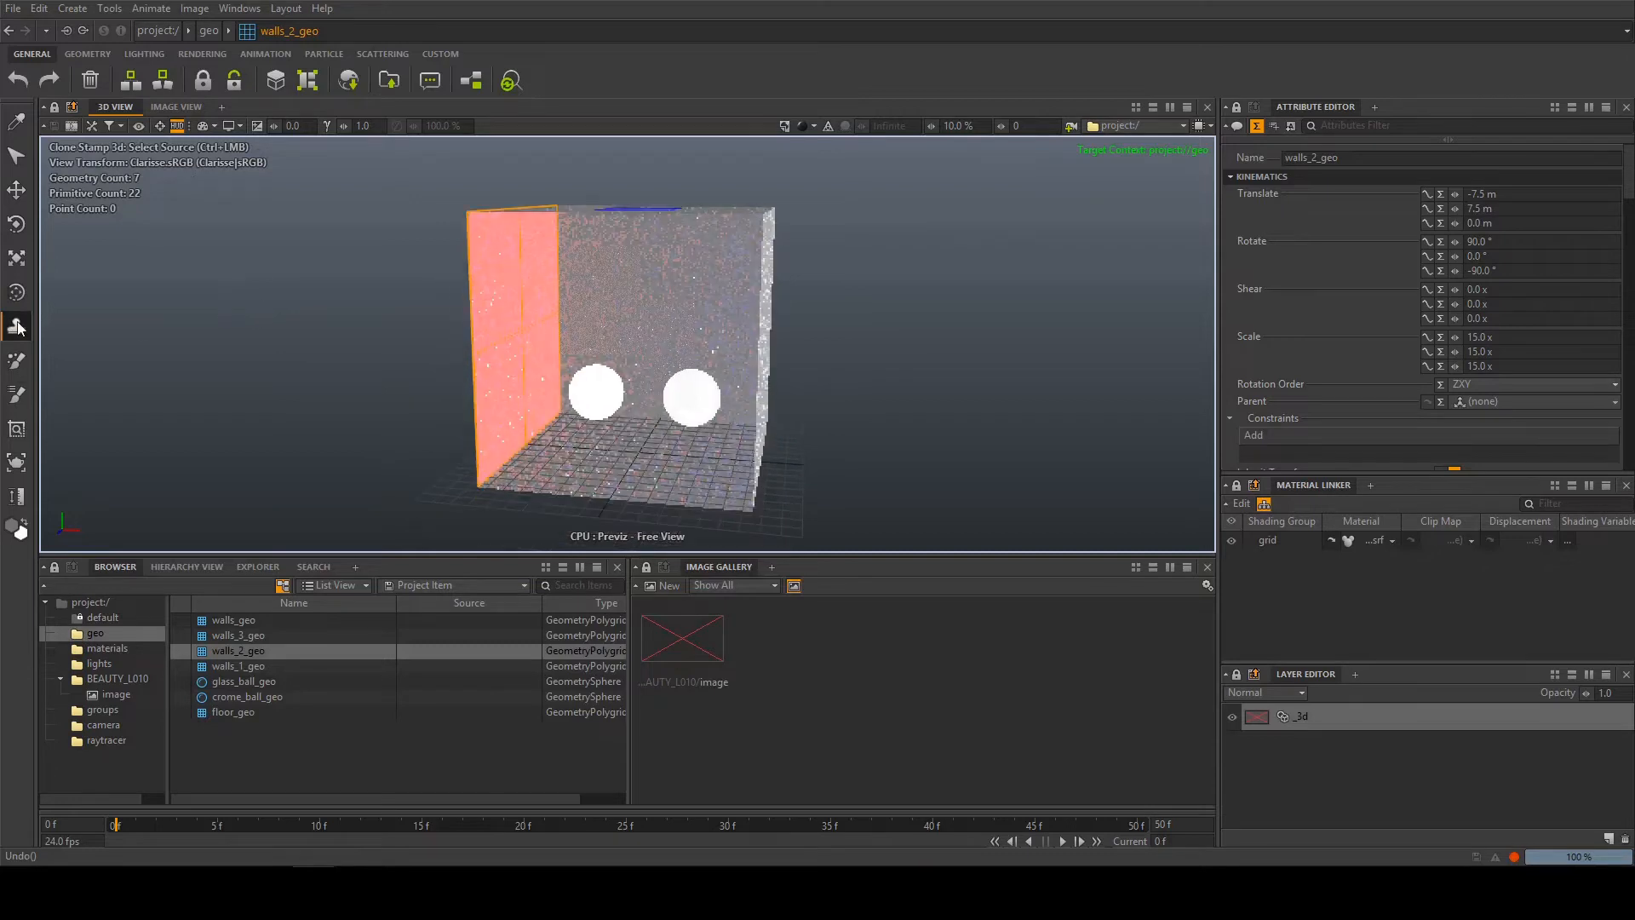
{"action": "double_click", "coordinate": [17, 328]}
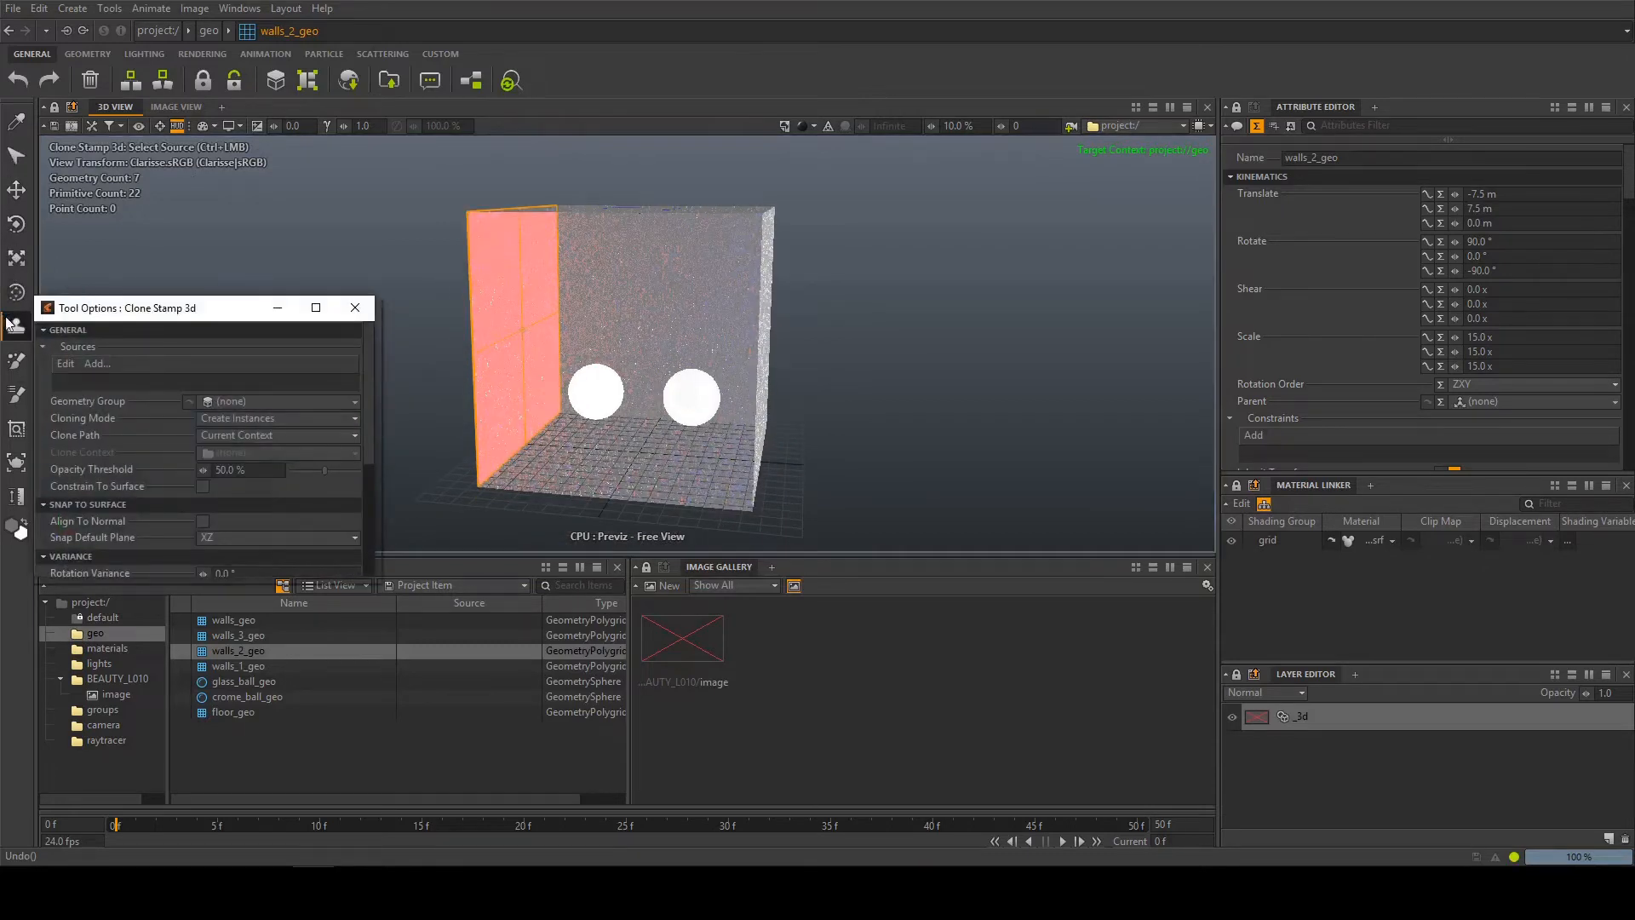
{"action": "left_click_drag", "start_coordinate": [100, 299], "coordinate": [100, 157]}
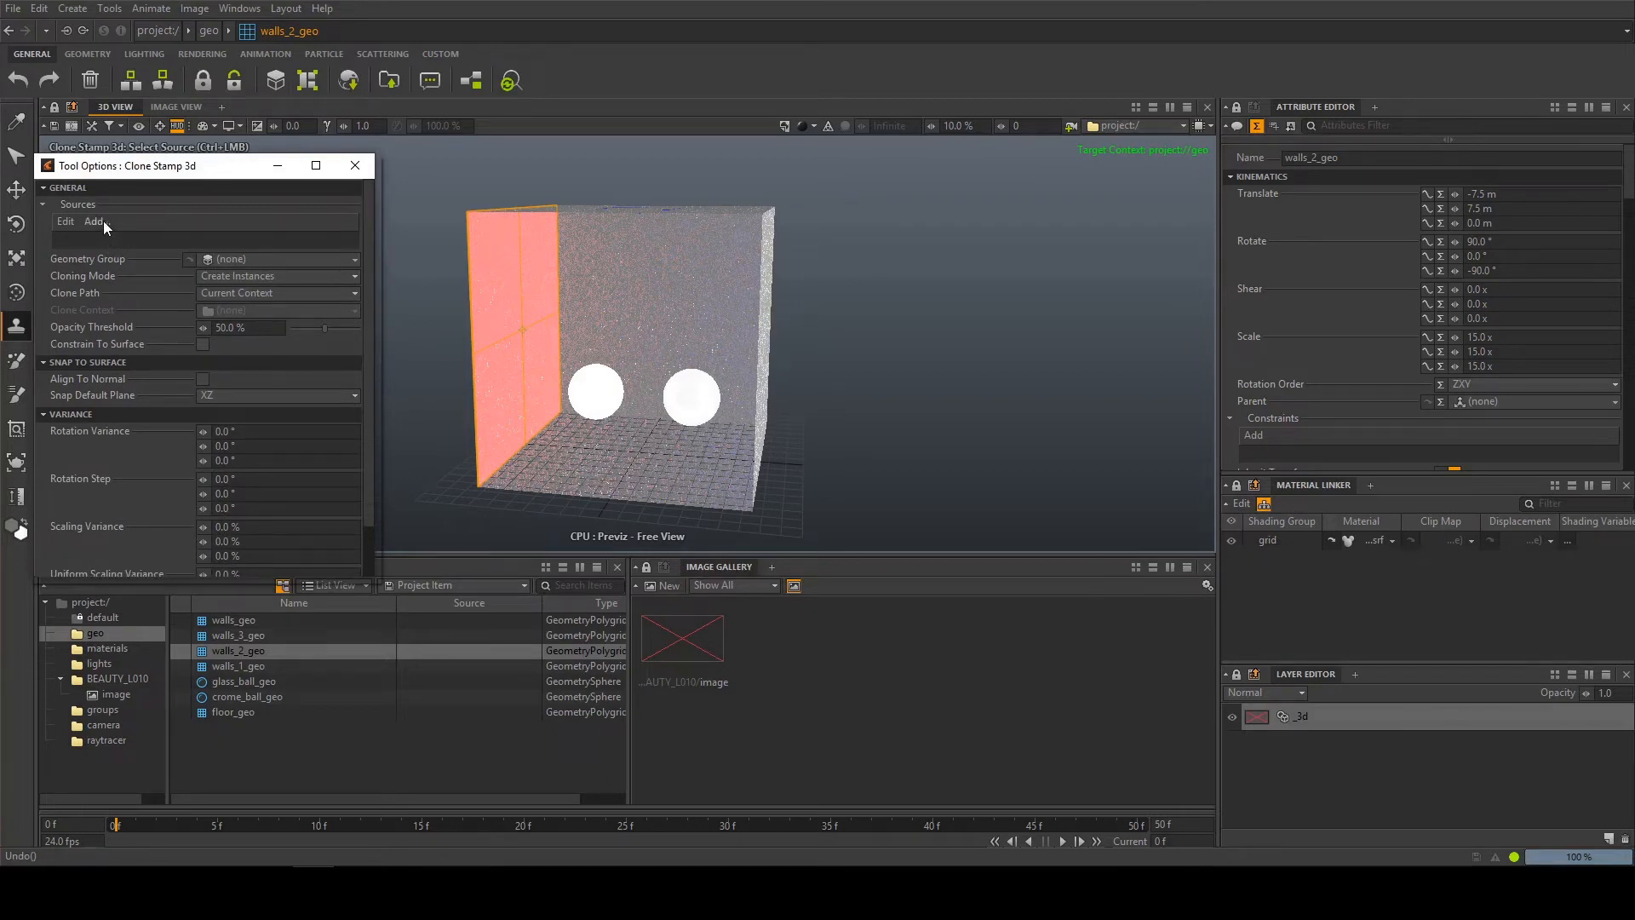
Add glass_ball_geo from the geo context as the Clone Stamp source
{"action": "left_click", "coordinate": [95, 221]}
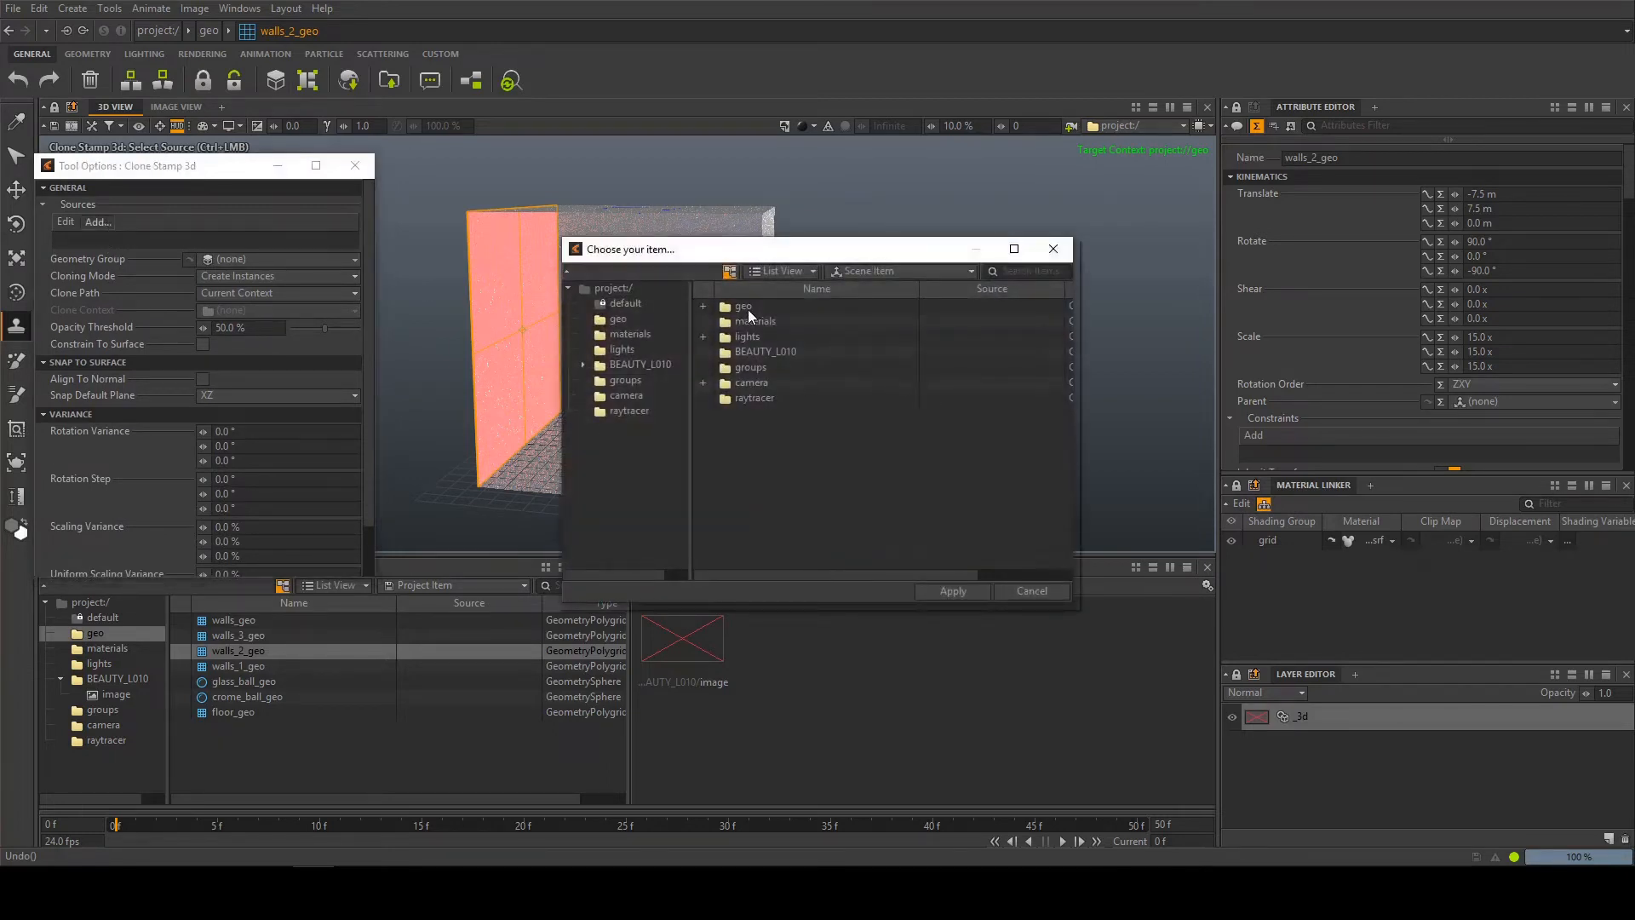
{"action": "left_click", "coordinate": [748, 308]}
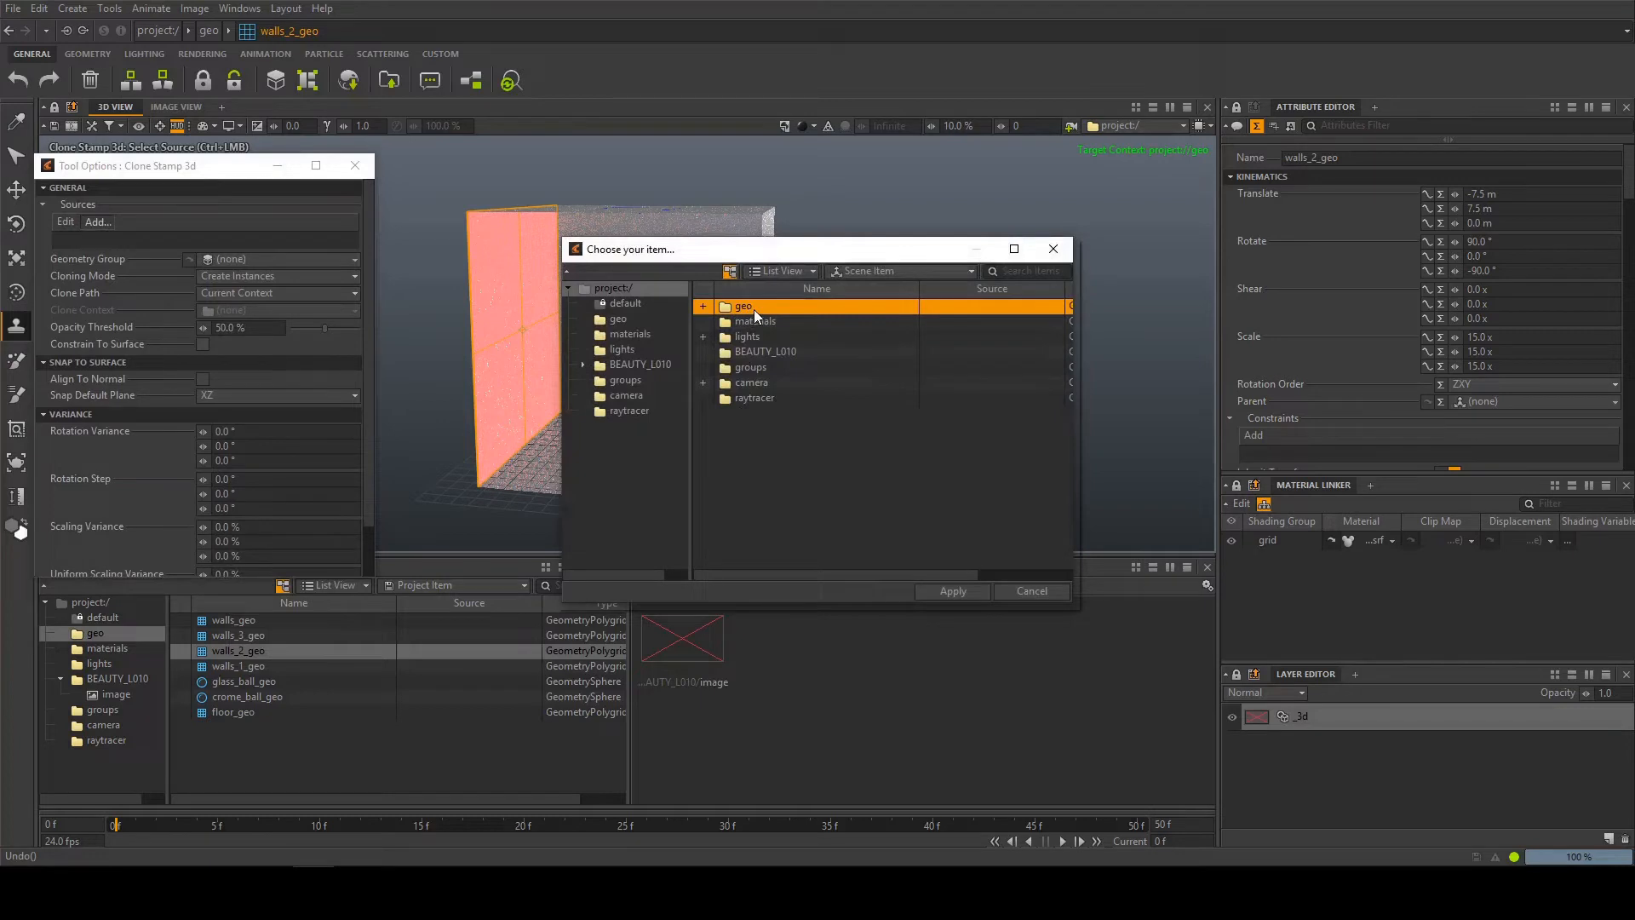
{"action": "double_click", "coordinate": [753, 308]}
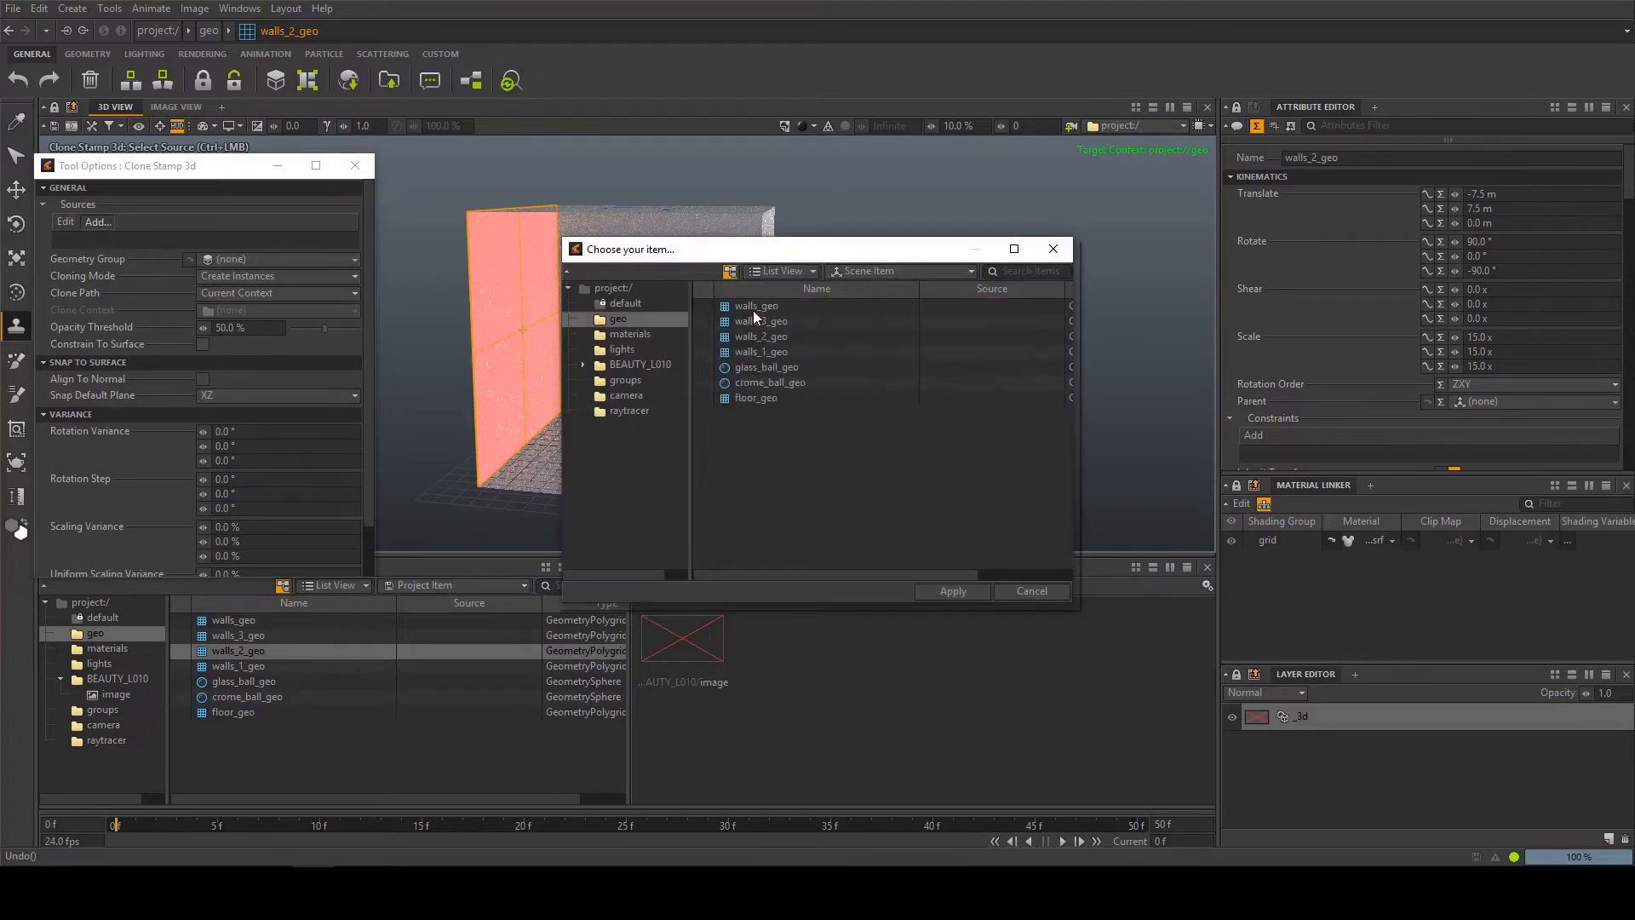
{"action": "double_click", "coordinate": [762, 368]}
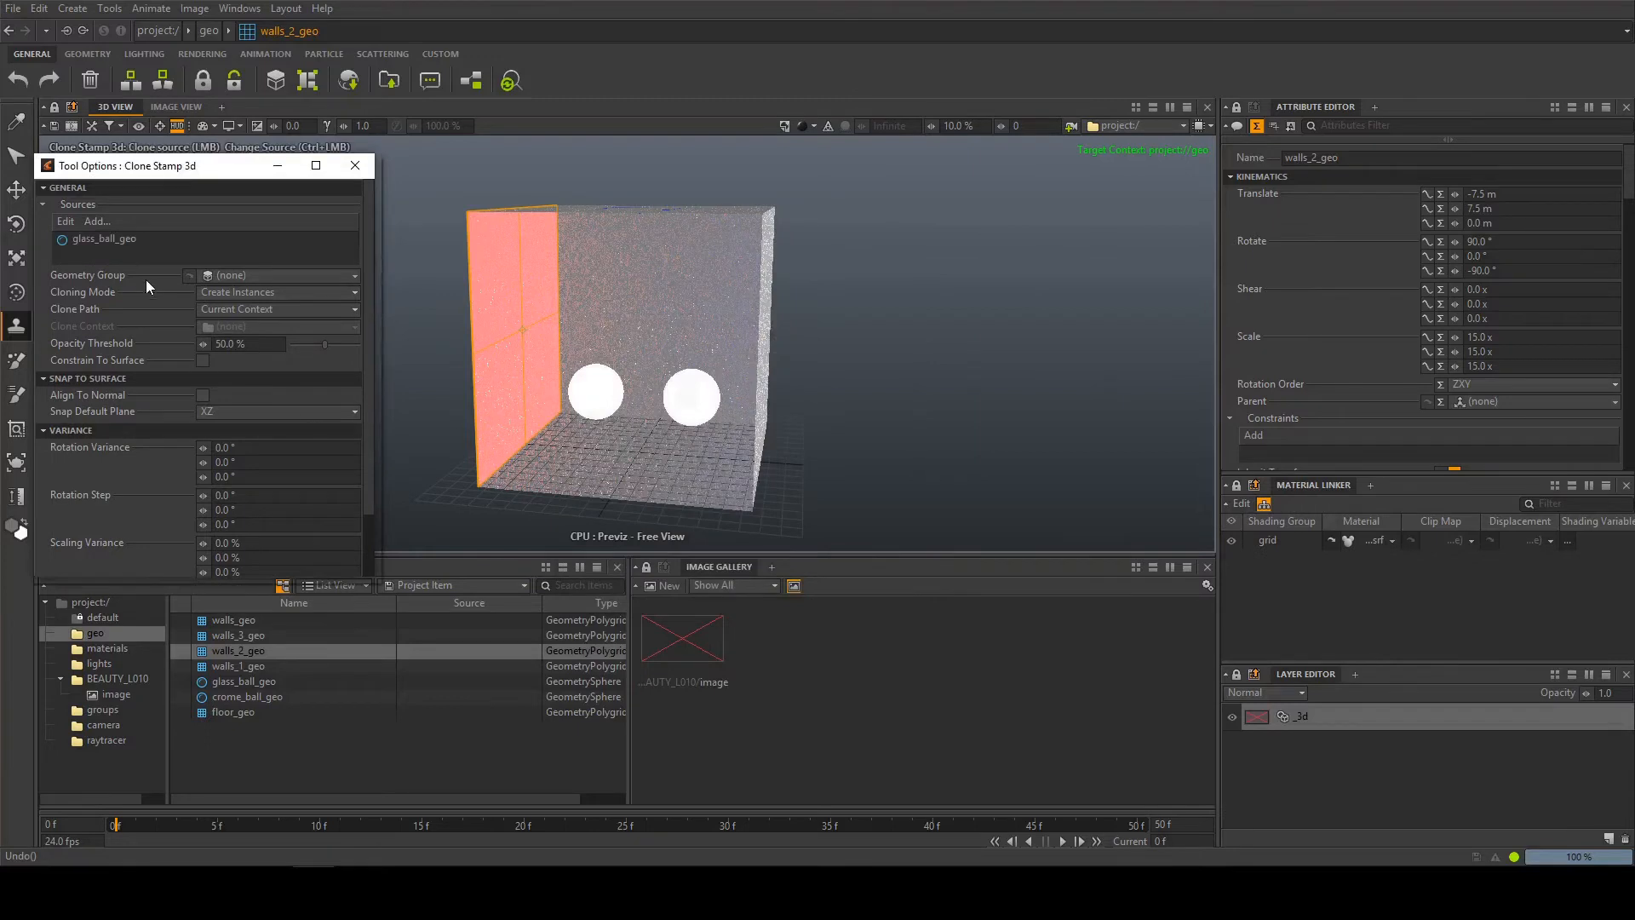
{"action": "left_click", "coordinate": [222, 278]}
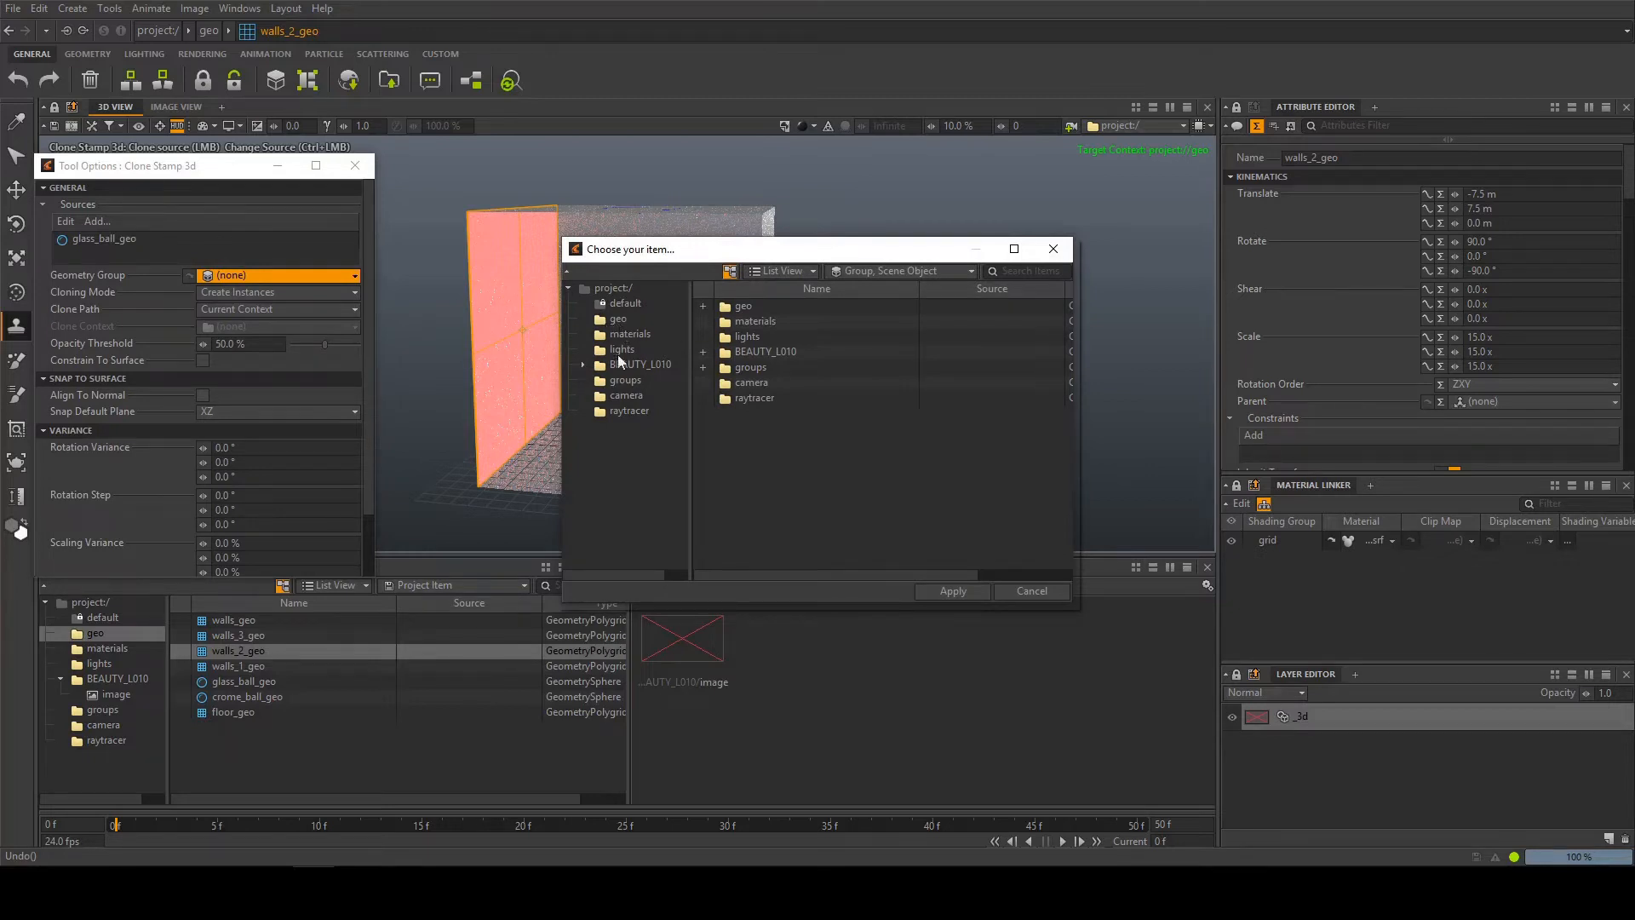
{"action": "double_click", "coordinate": [736, 309]}
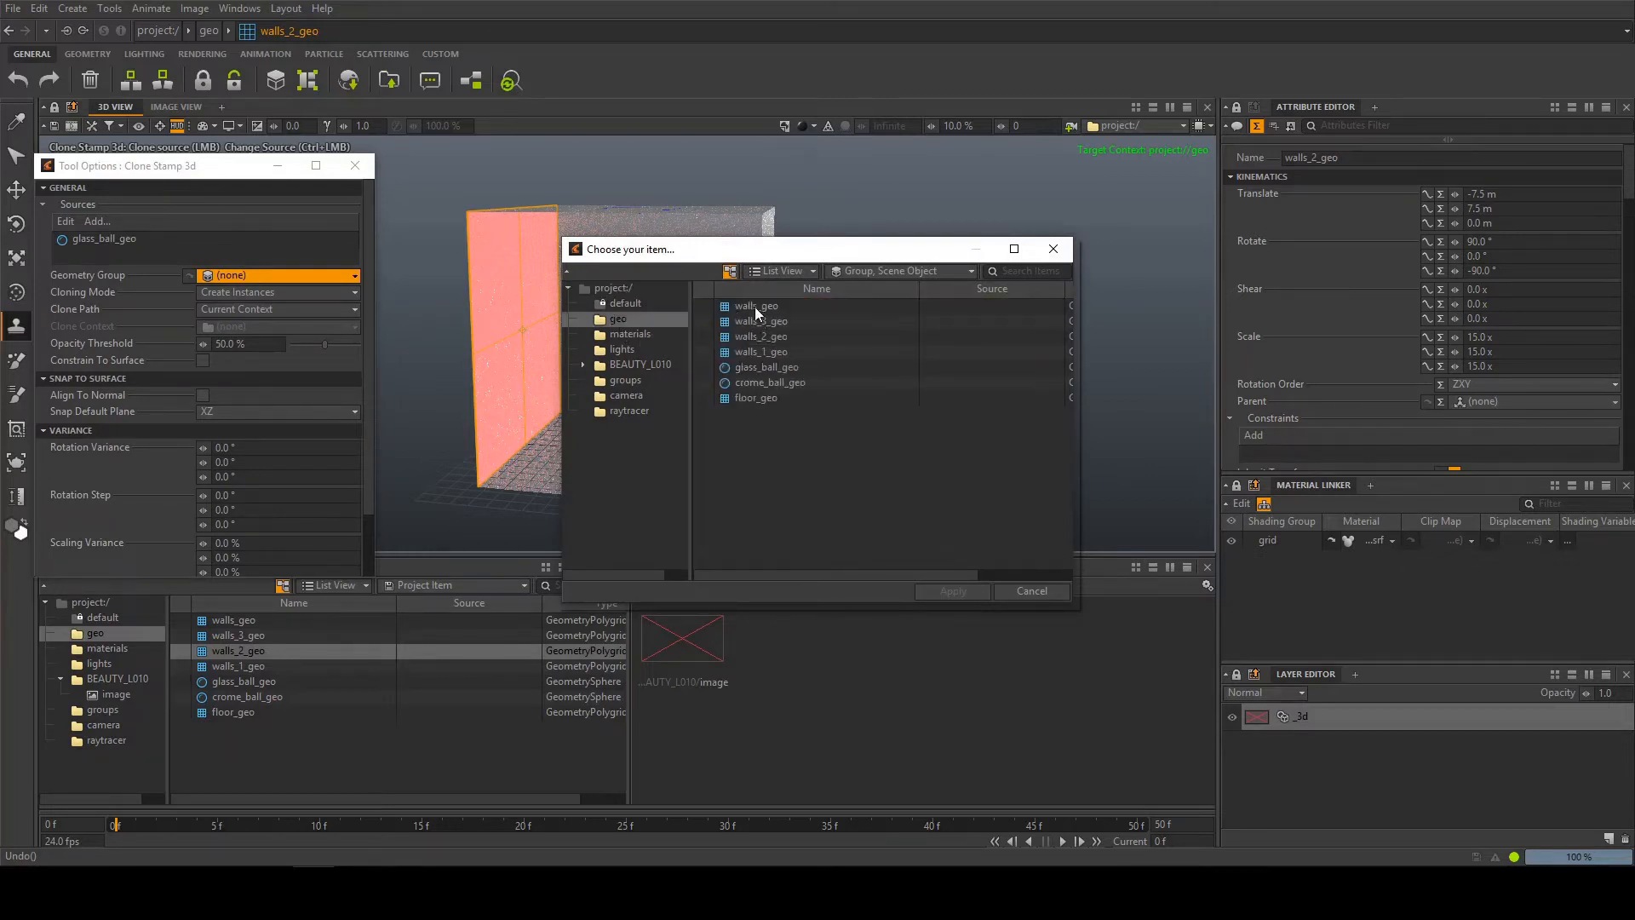
{"action": "left_click", "coordinate": [1051, 251]}
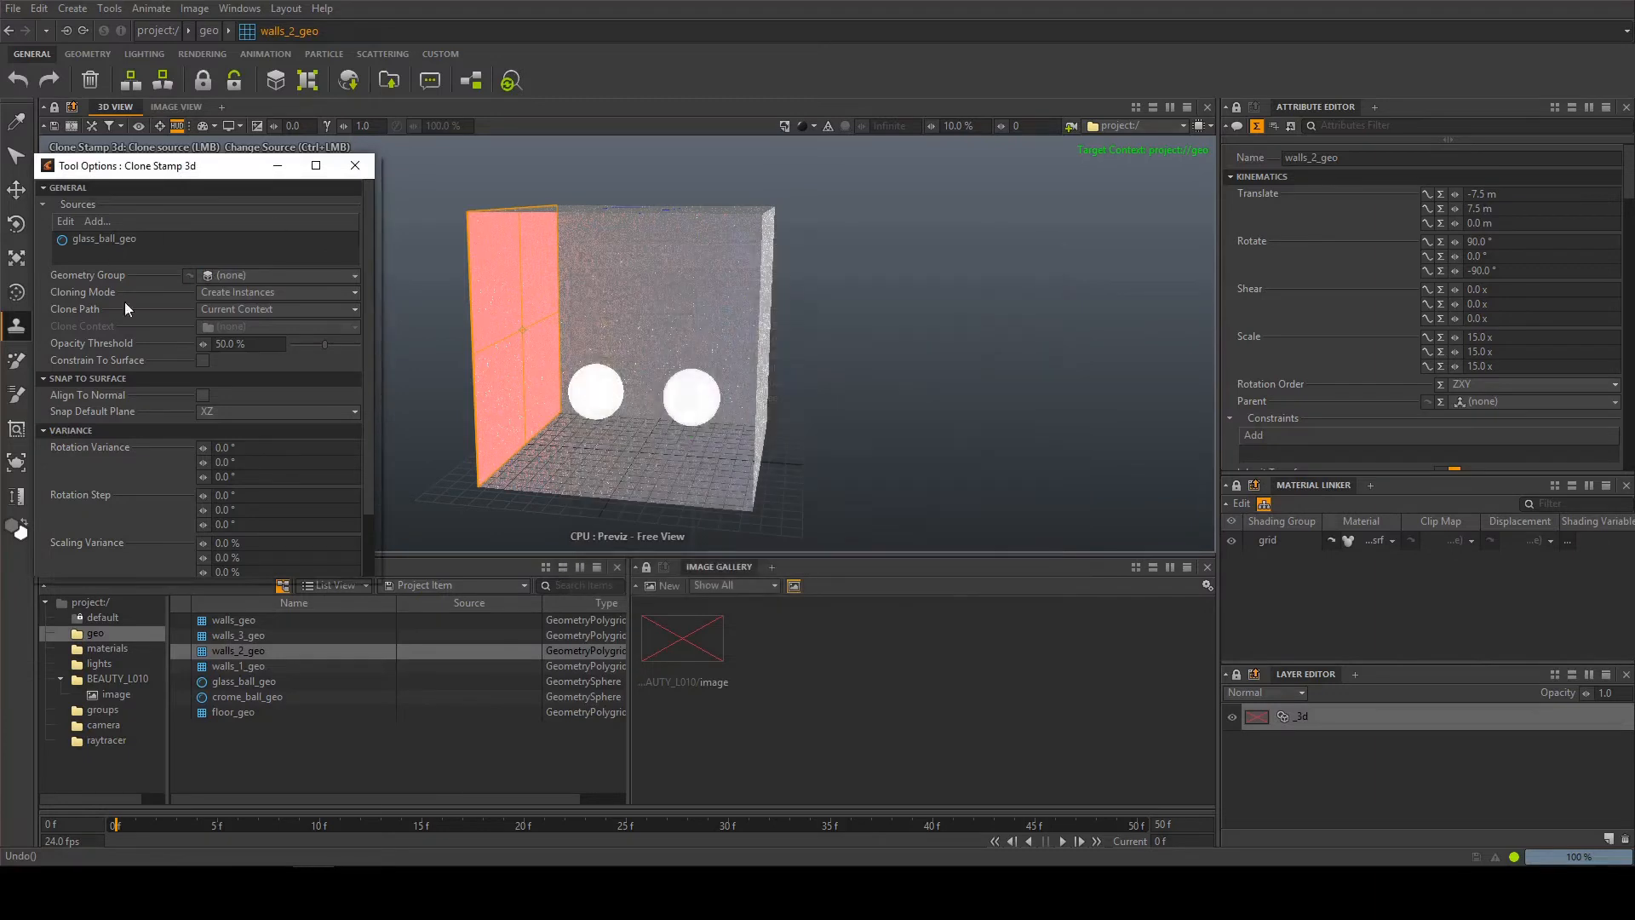
Stamp three instances of the glass ball across the floor in front of the two existing spheres
{"action": "scroll", "coordinate": [153, 341], "scroll_direction": "down", "scroll_amount": 2}
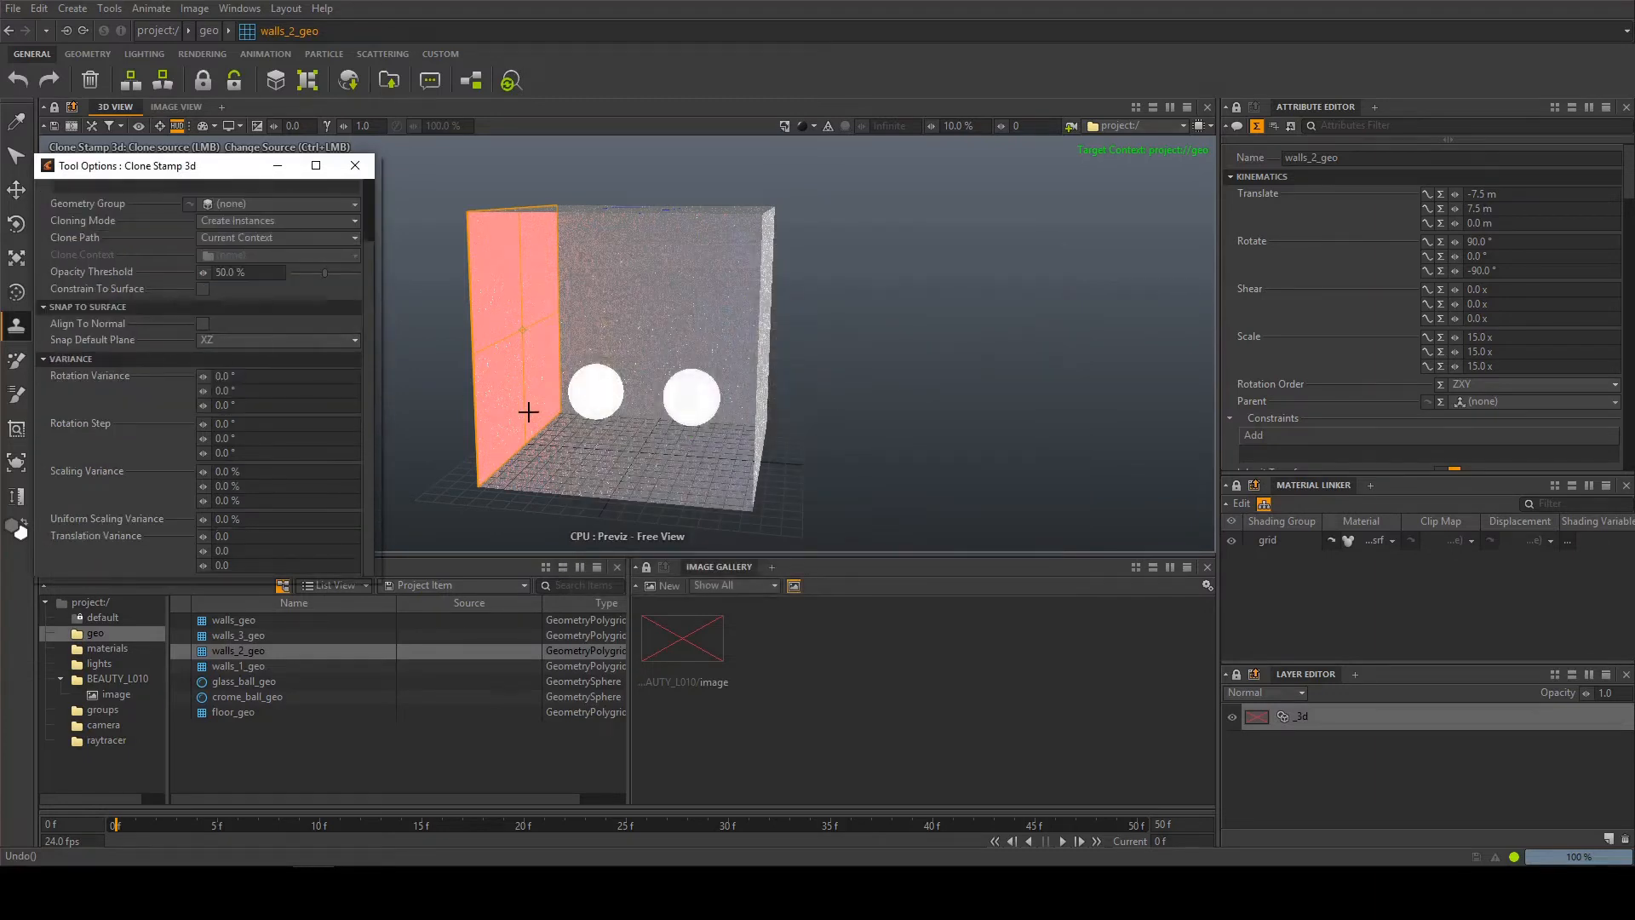
{"action": "left_click", "coordinate": [566, 450]}
{"action": "left_click_drag", "start_coordinate": [663, 460], "coordinate": [705, 469]}
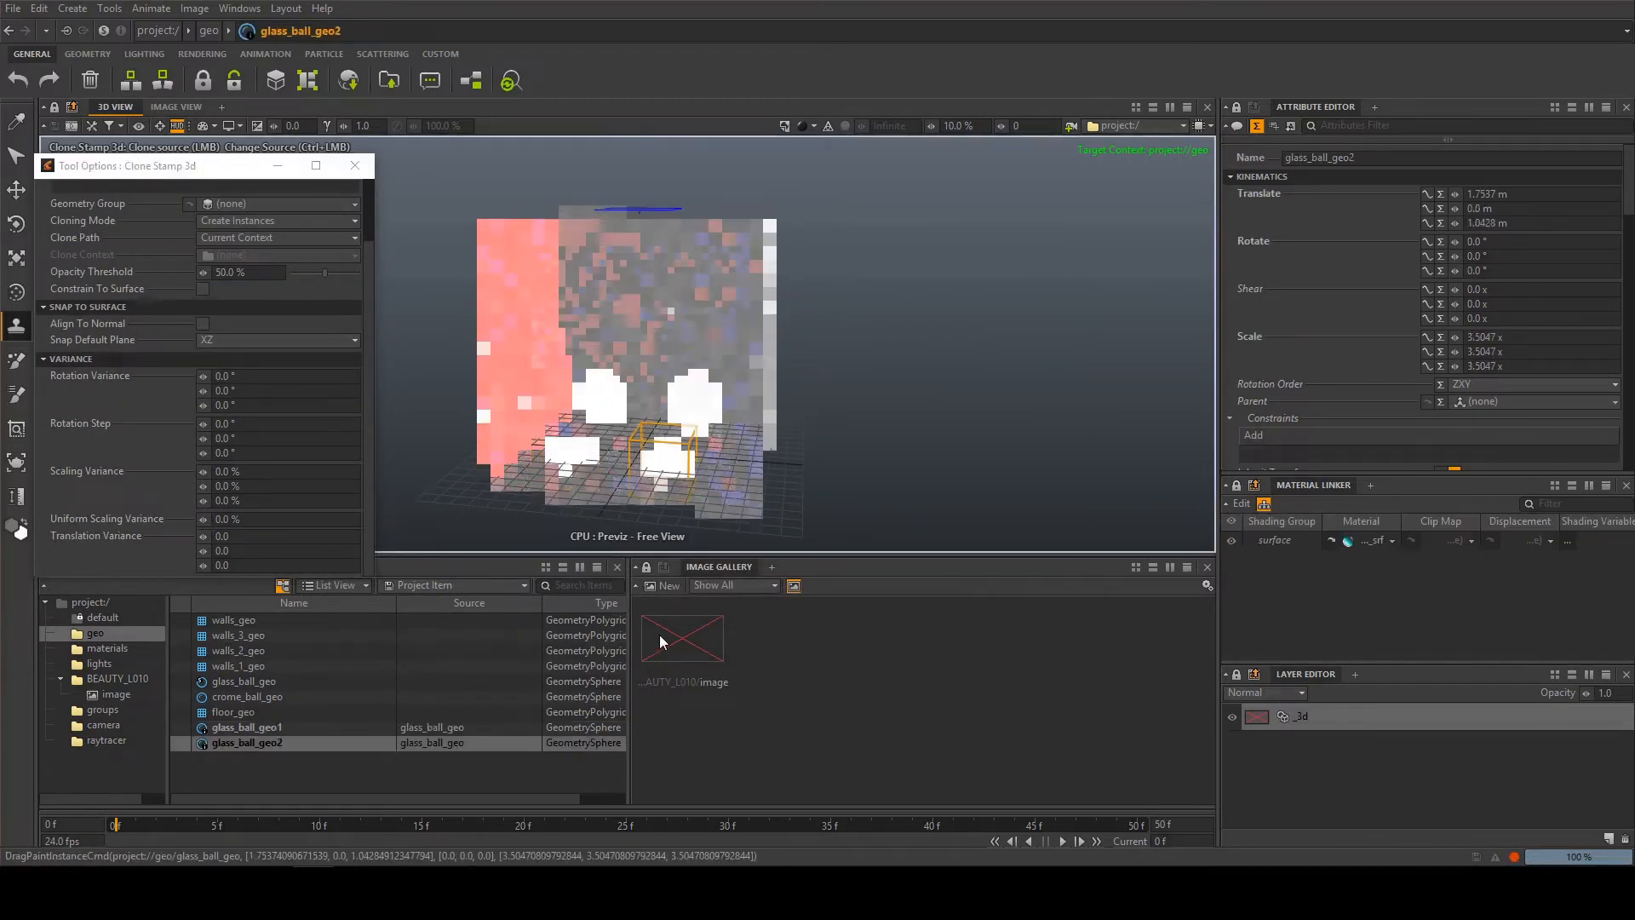
{"action": "left_click", "coordinate": [729, 447]}
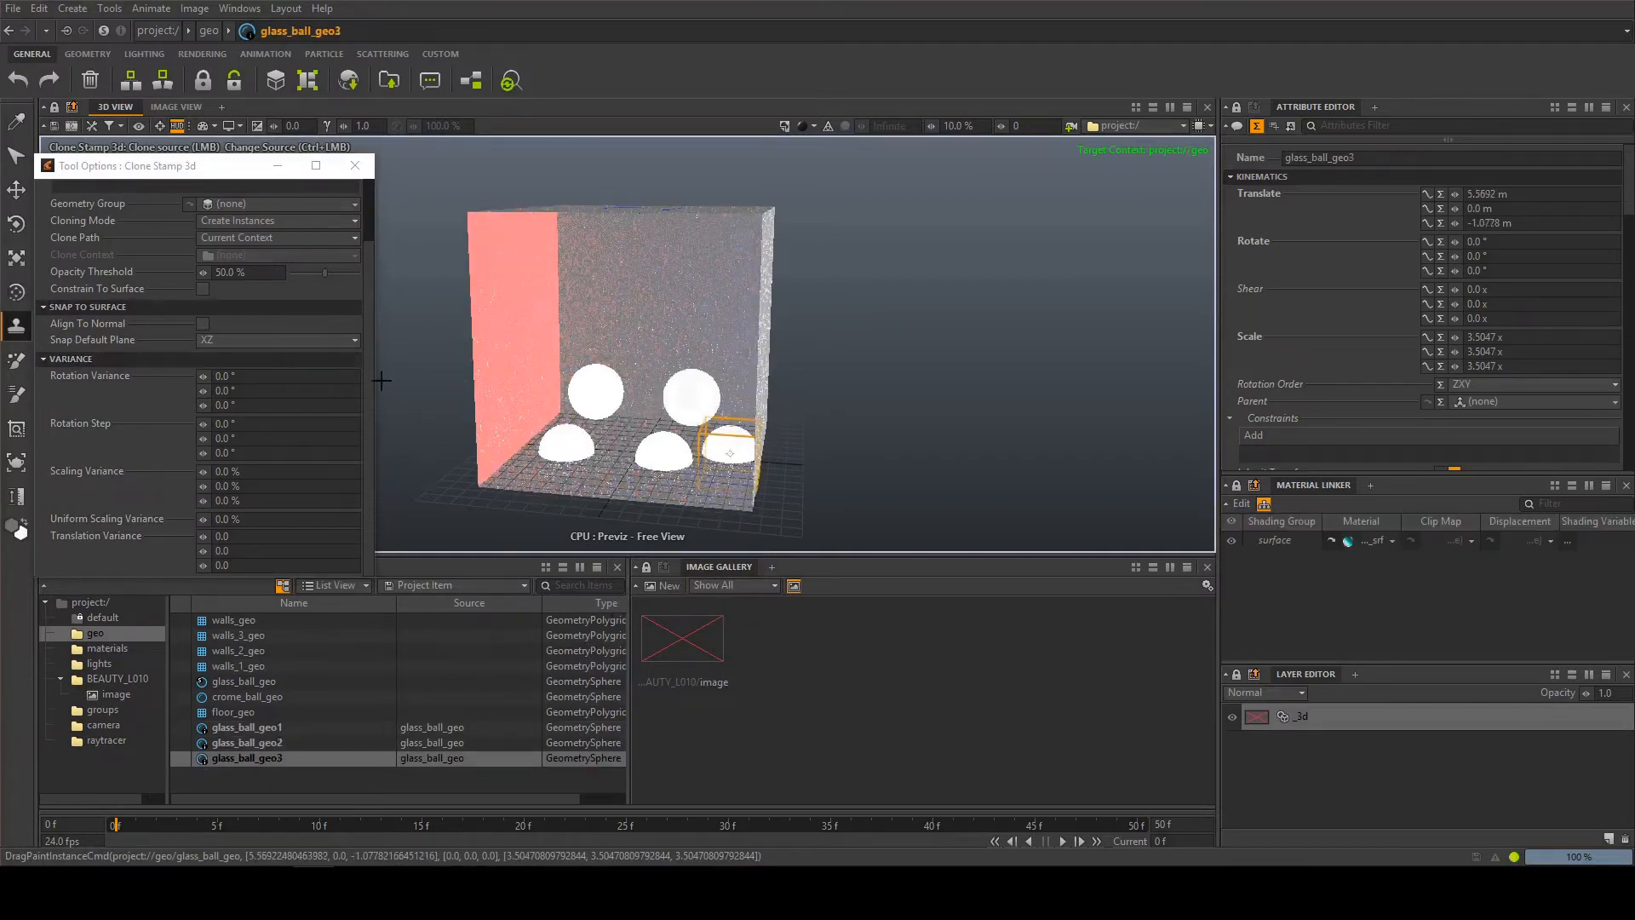
Replace the Clone Stamp source glass_ball_geo with walls_geo from the geo context
{"action": "scroll", "coordinate": [145, 271], "scroll_direction": "up", "scroll_amount": 2}
{"action": "left_click", "coordinate": [99, 242]}
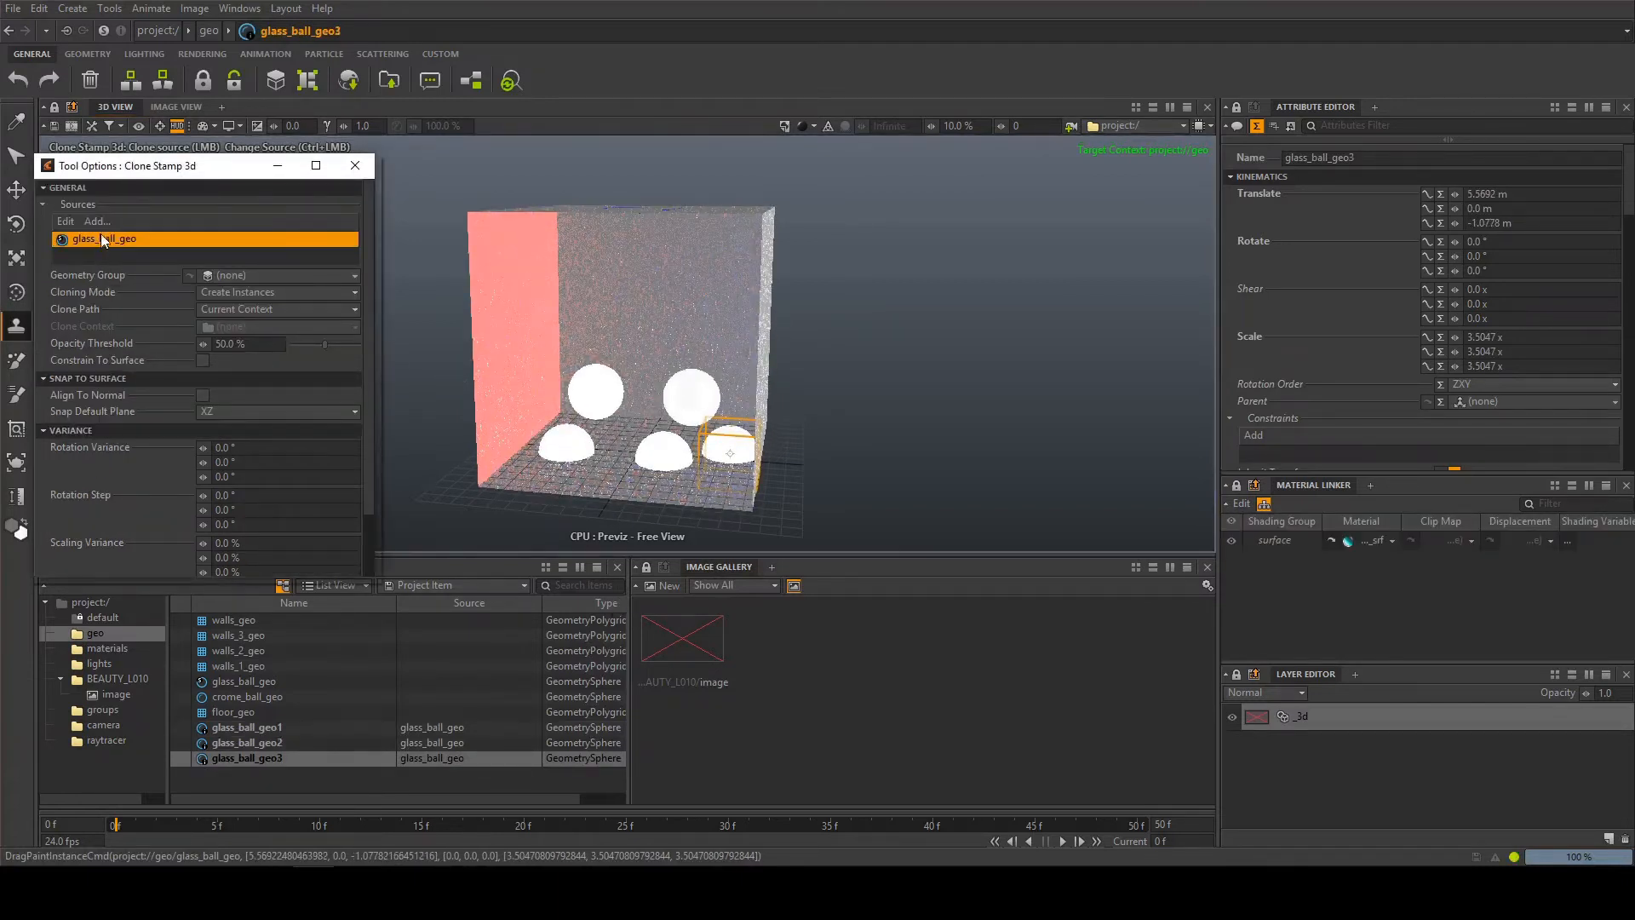
{"action": "key", "text": "Delete"}
{"action": "left_click", "coordinate": [98, 221]}
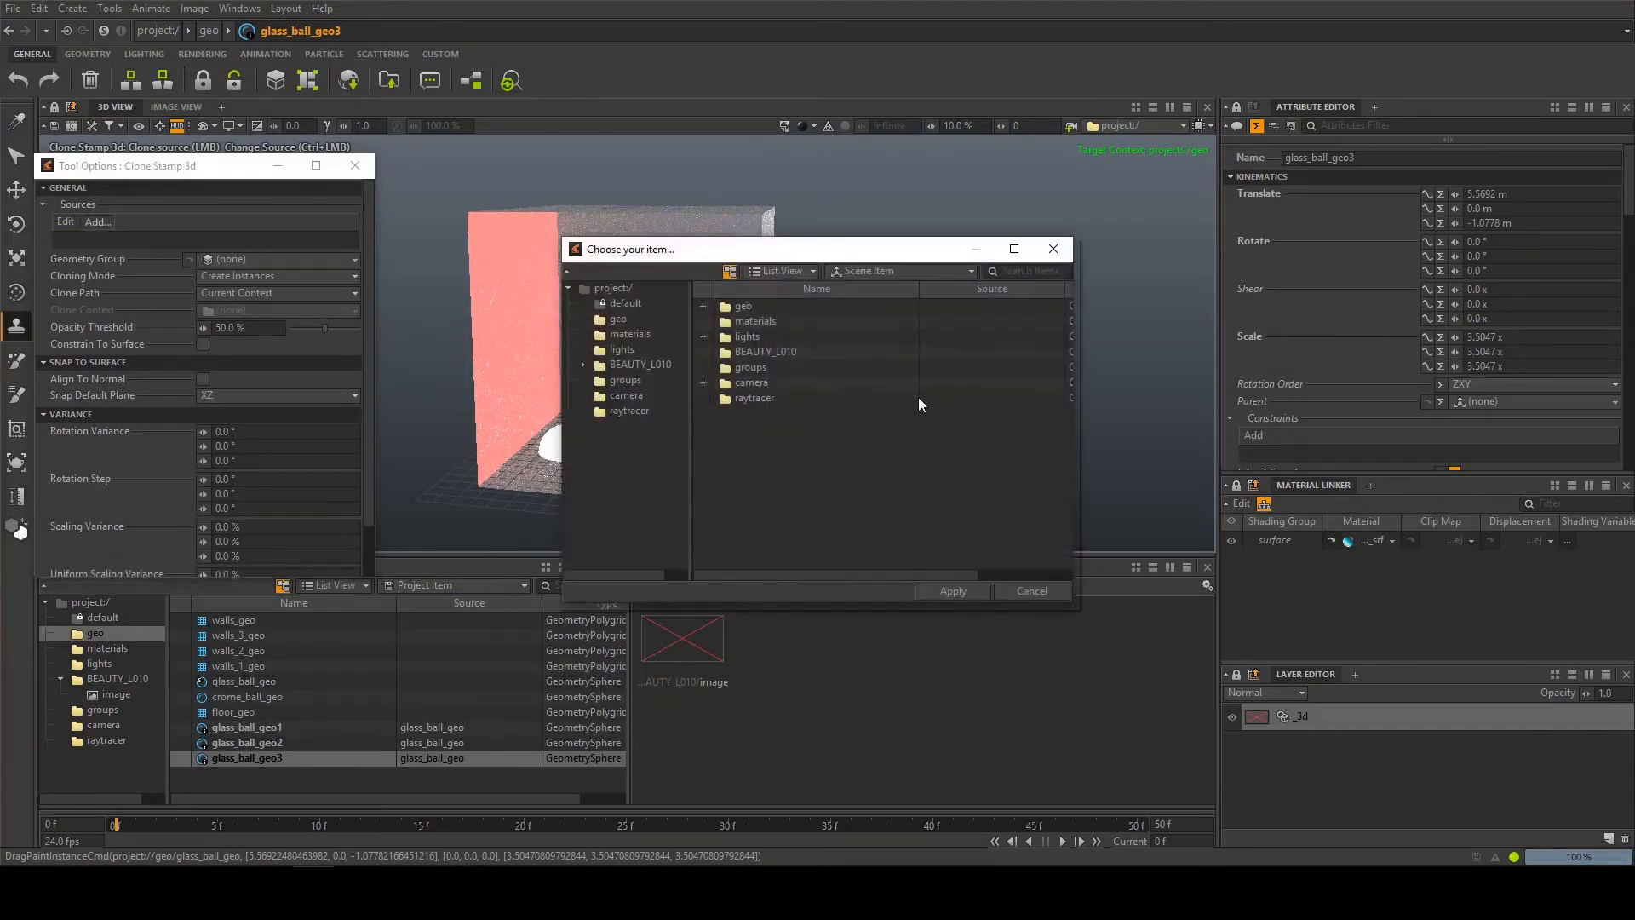
{"action": "left_click", "coordinate": [618, 319]}
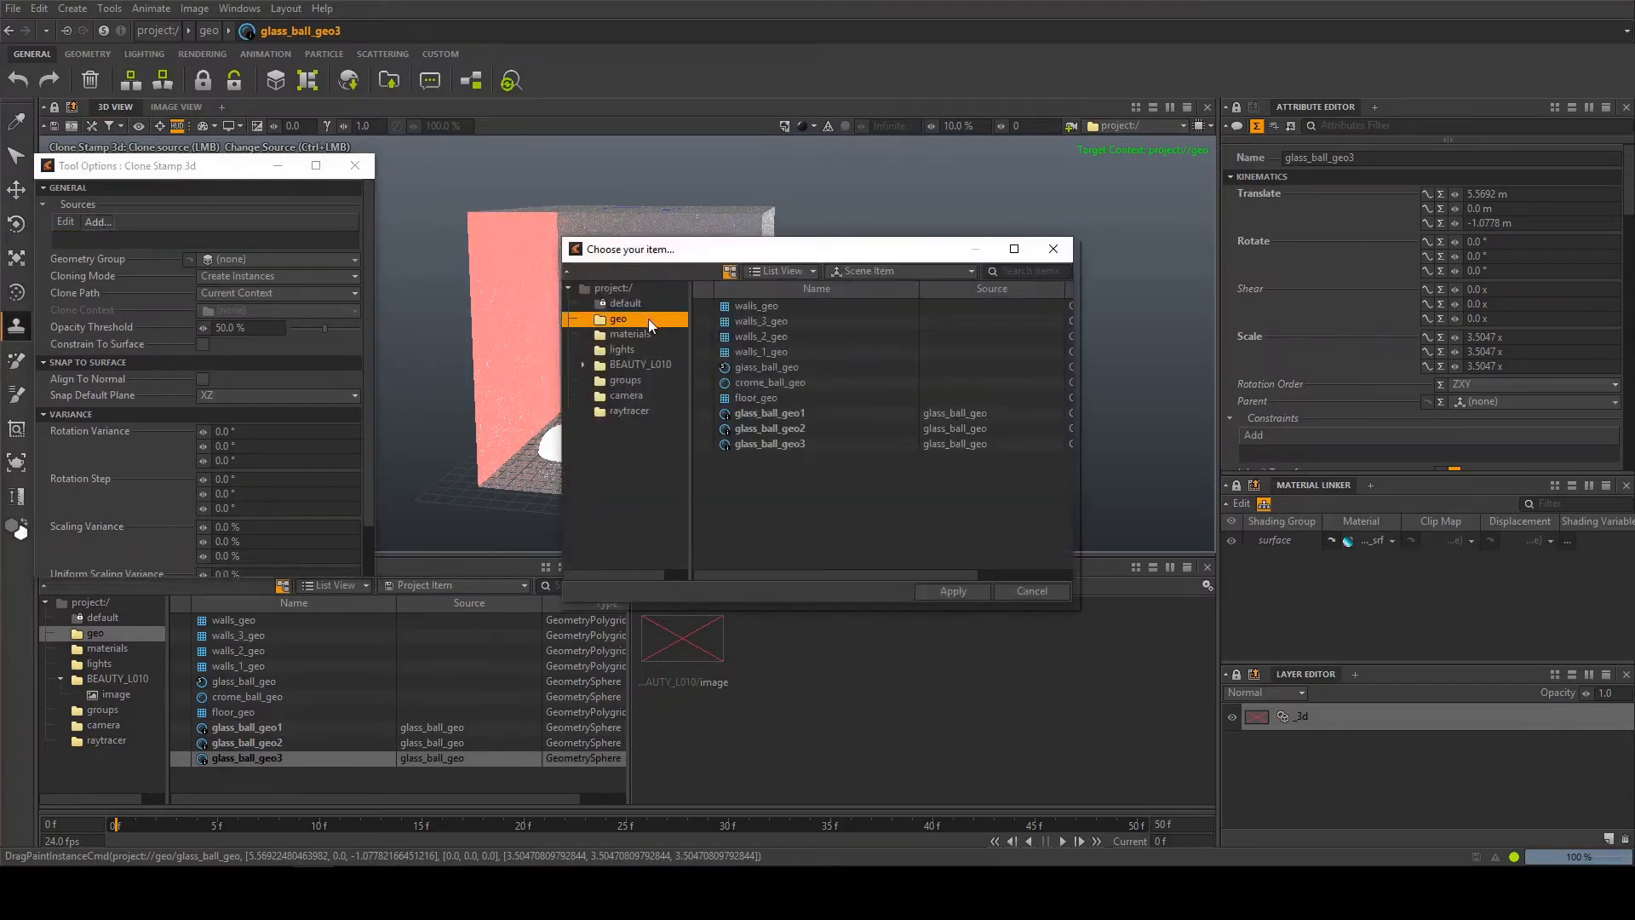
{"action": "double_click", "coordinate": [775, 308]}
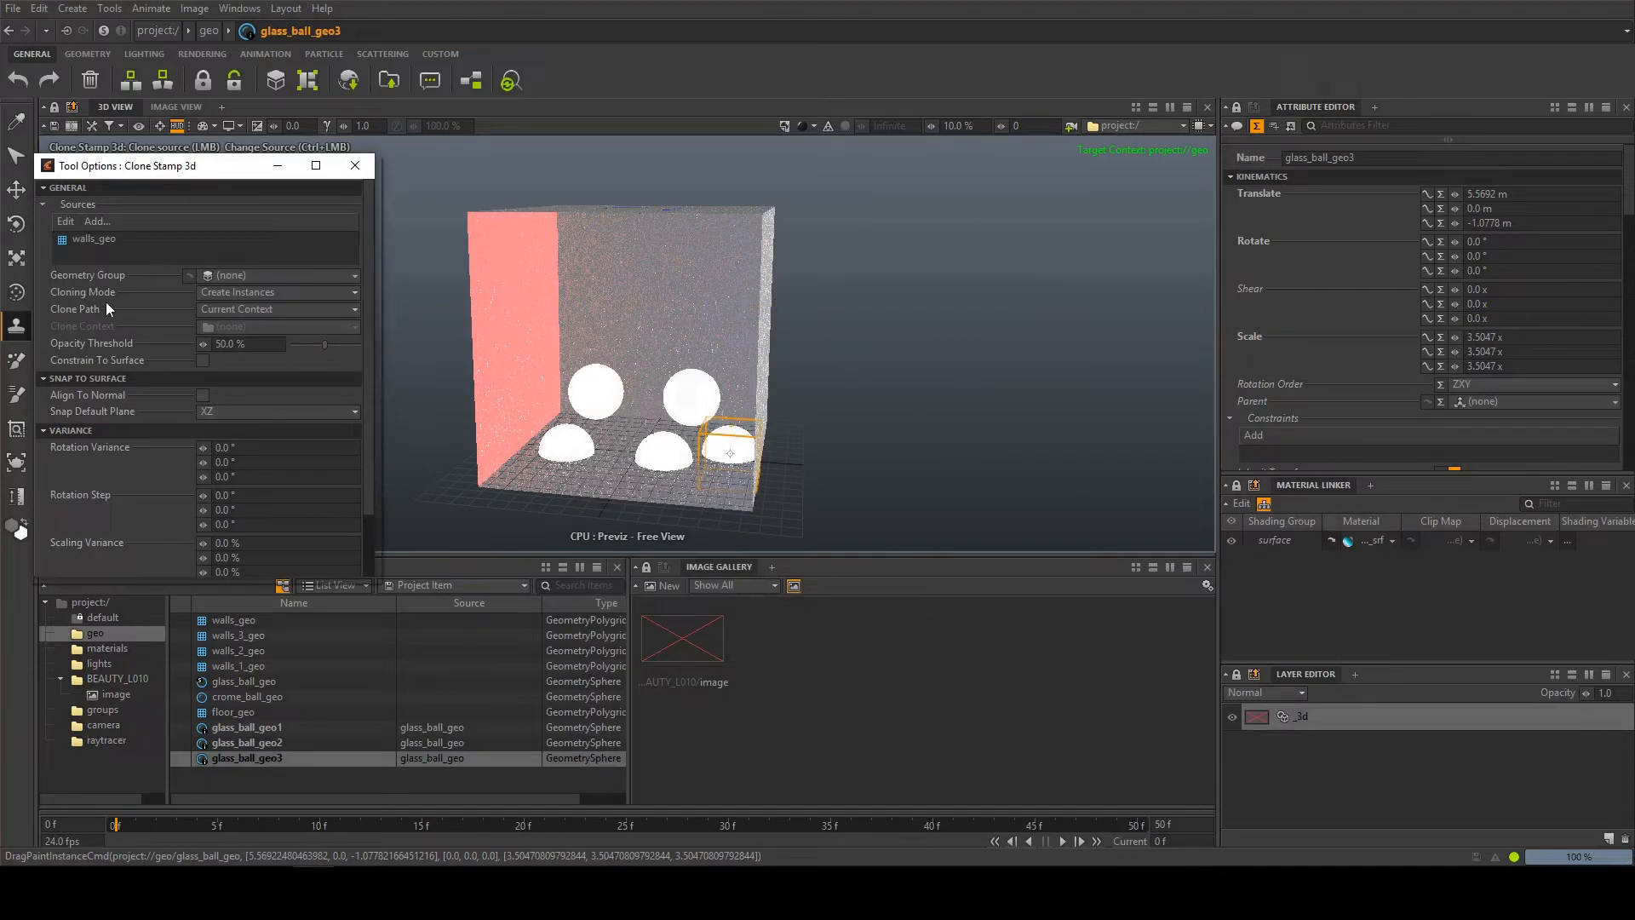
Set the Clone Stamp's Rotation Variance to 360° on all three axes
{"action": "scroll", "coordinate": [106, 302], "scroll_direction": "down", "scroll_amount": 2}
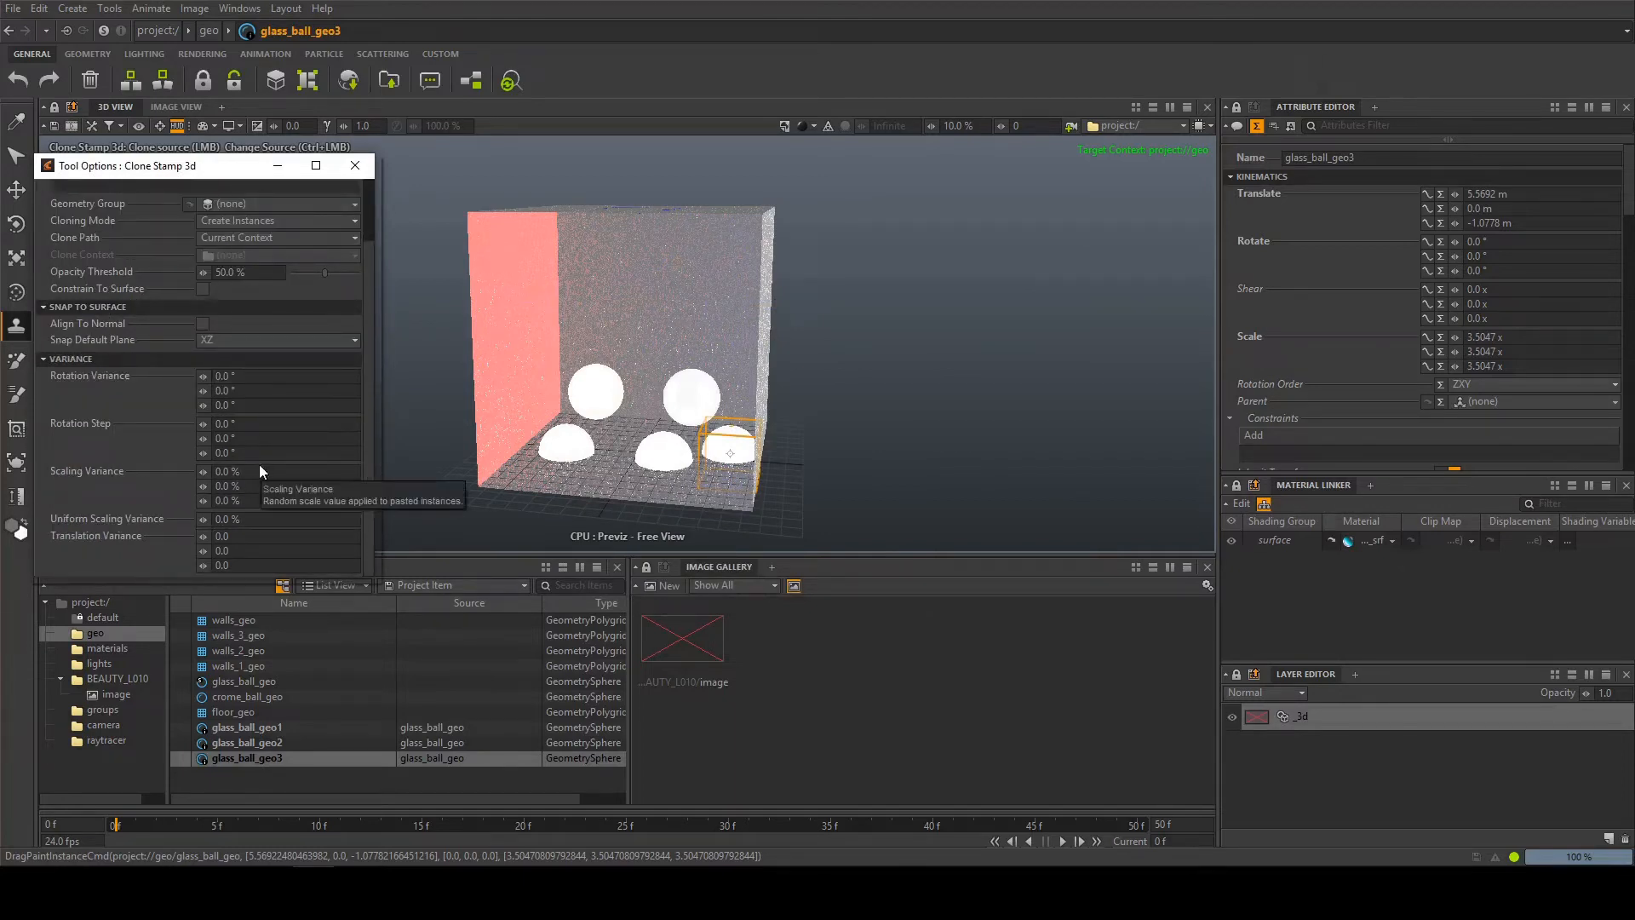
{"action": "left_click", "coordinate": [262, 376]}
{"action": "type", "text": "360"}
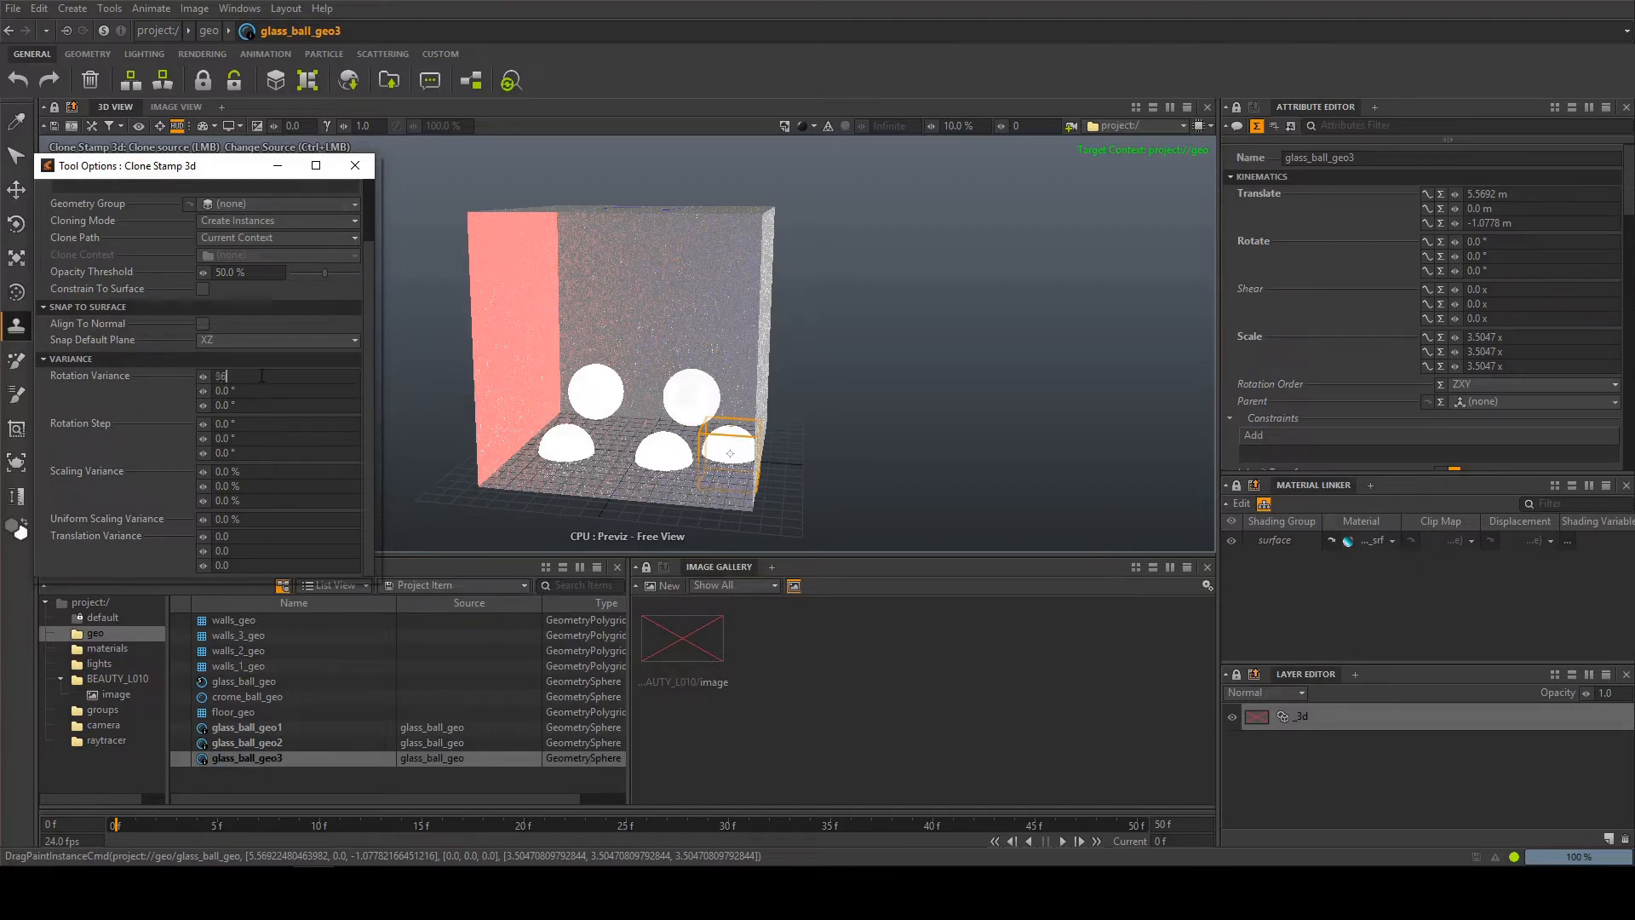
{"action": "key", "text": "Tab"}
{"action": "type", "text": "360"}
{"action": "key", "text": "Tab"}
{"action": "type", "text": "360"}
{"action": "key", "text": "Tab"}
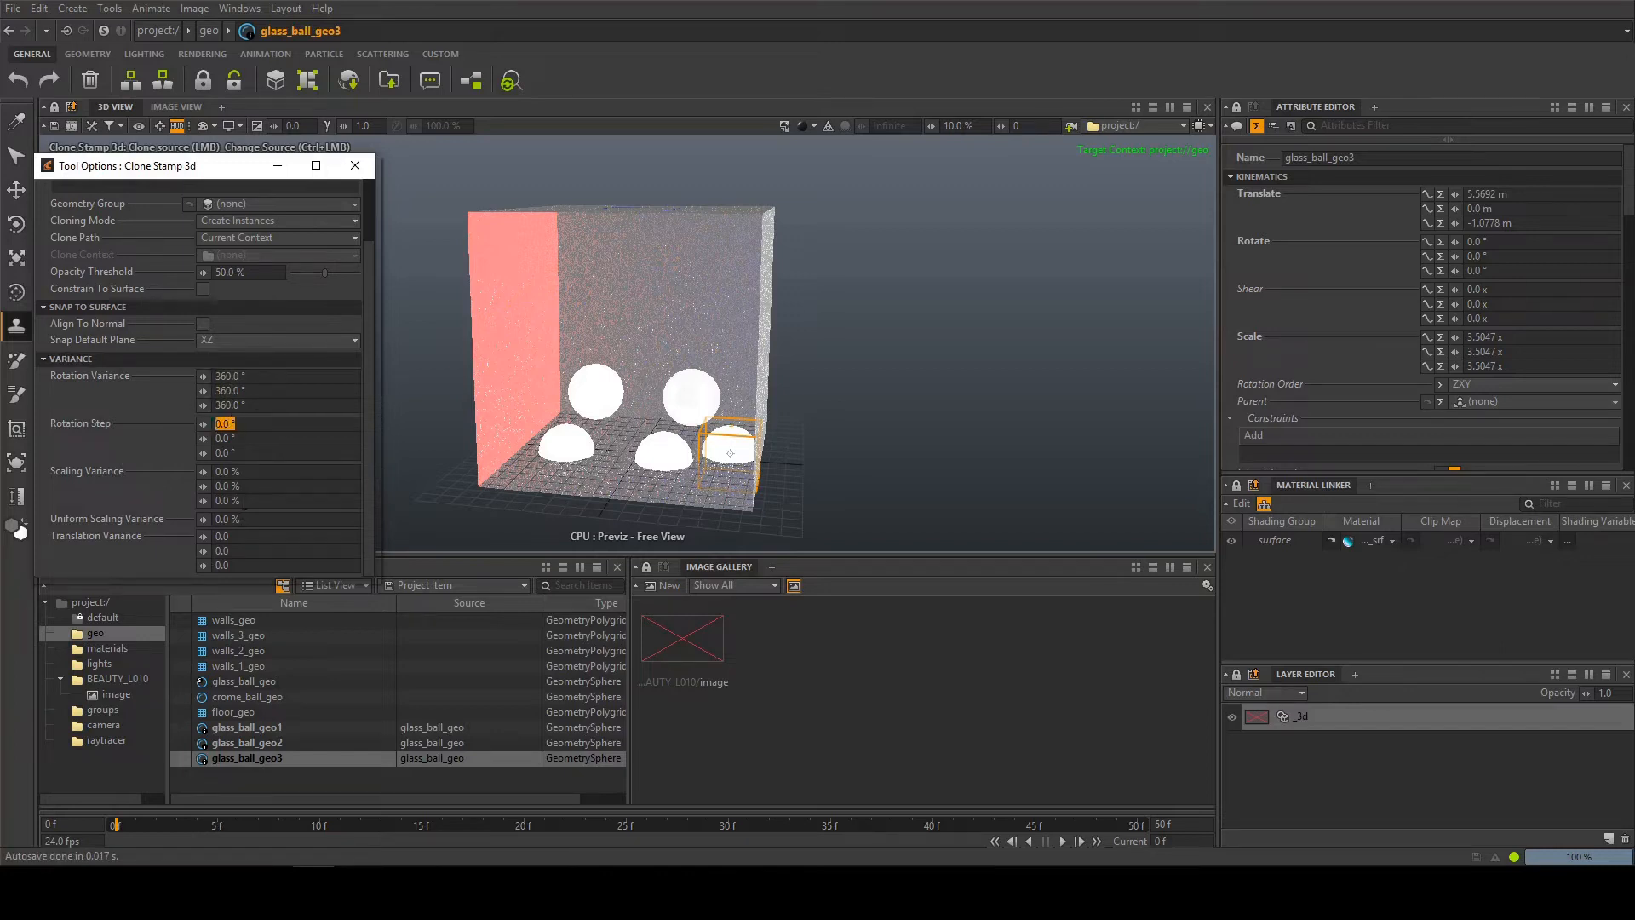
Set the Clone Stamp's Scaling Variance to 50% on all three axes
{"action": "left_click", "coordinate": [263, 472]}
{"action": "type", "text": "50"}
{"action": "key", "text": "Tab"}
{"action": "type", "text": "50"}
{"action": "key", "text": "Tab"}
{"action": "type", "text": "50"}
{"action": "key", "text": "Tab"}
{"action": "key", "text": "Tab"}
Stamp three randomly rotated and scaled instances of walls_geo on the floor and inspect them from other angles
{"action": "left_click_drag", "start_coordinate": [525, 396], "coordinate": [558, 464], "text": "alt"}
{"action": "middle_click_drag", "start_coordinate": [562, 526], "coordinate": [563, 471], "text": "alt"}
{"action": "left_click", "coordinate": [549, 439]}
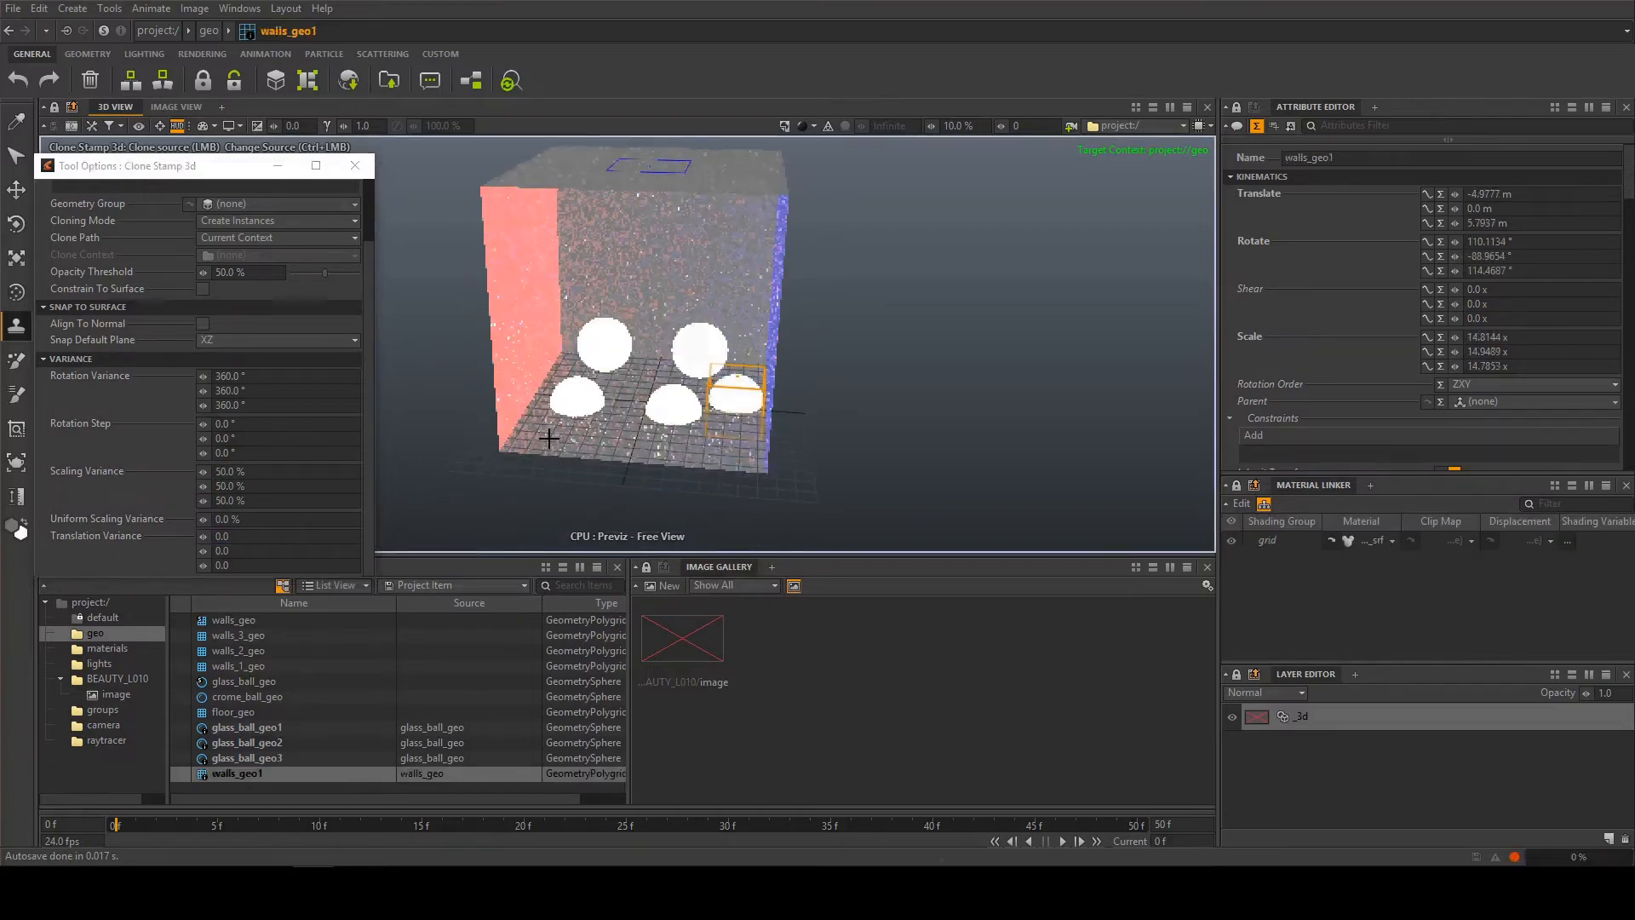
{"action": "mouse_move", "coordinate": [549, 438]}
{"action": "left_mouse_down"}
{"action": "mouse_move", "coordinate": [708, 446]}
{"action": "mouse_move", "coordinate": [758, 423]}
{"action": "mouse_move", "coordinate": [725, 494]}
{"action": "left_mouse_up"}
{"action": "left_click", "coordinate": [636, 376]}
{"action": "mouse_move", "coordinate": [632, 538]}
{"action": "left_mouse_down", "text": "alt"}
{"action": "mouse_move", "coordinate": [668, 463]}
{"action": "mouse_move", "coordinate": [766, 410]}
{"action": "left_mouse_up", "text": "alt"}
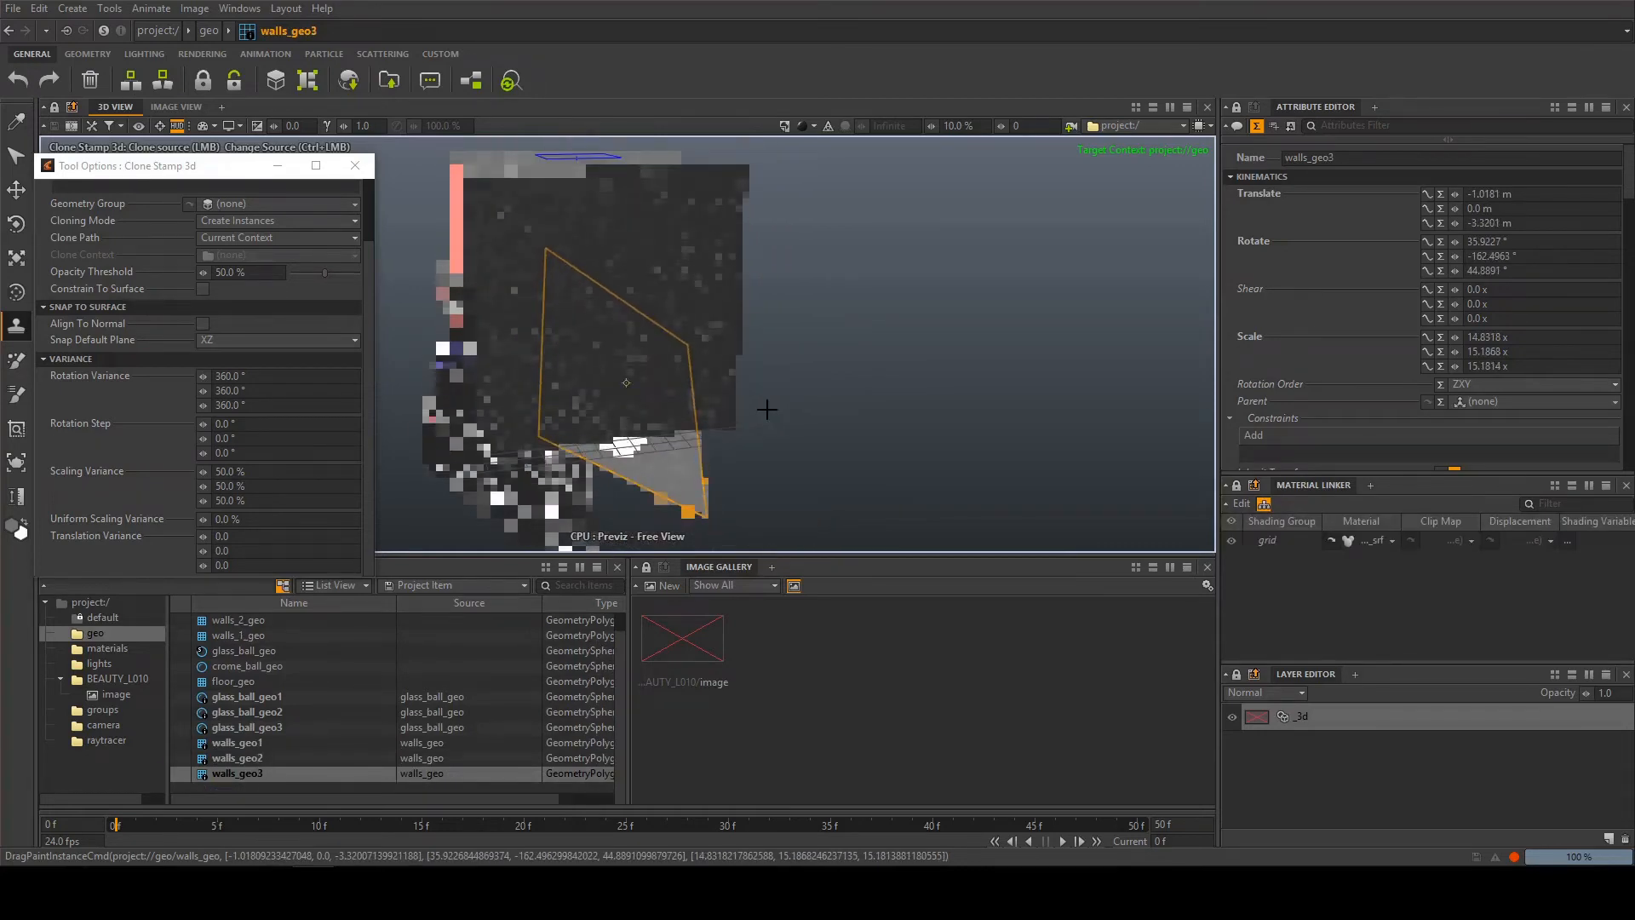
{"action": "left_click_drag", "start_coordinate": [769, 410], "coordinate": [774, 417], "text": "alt"}
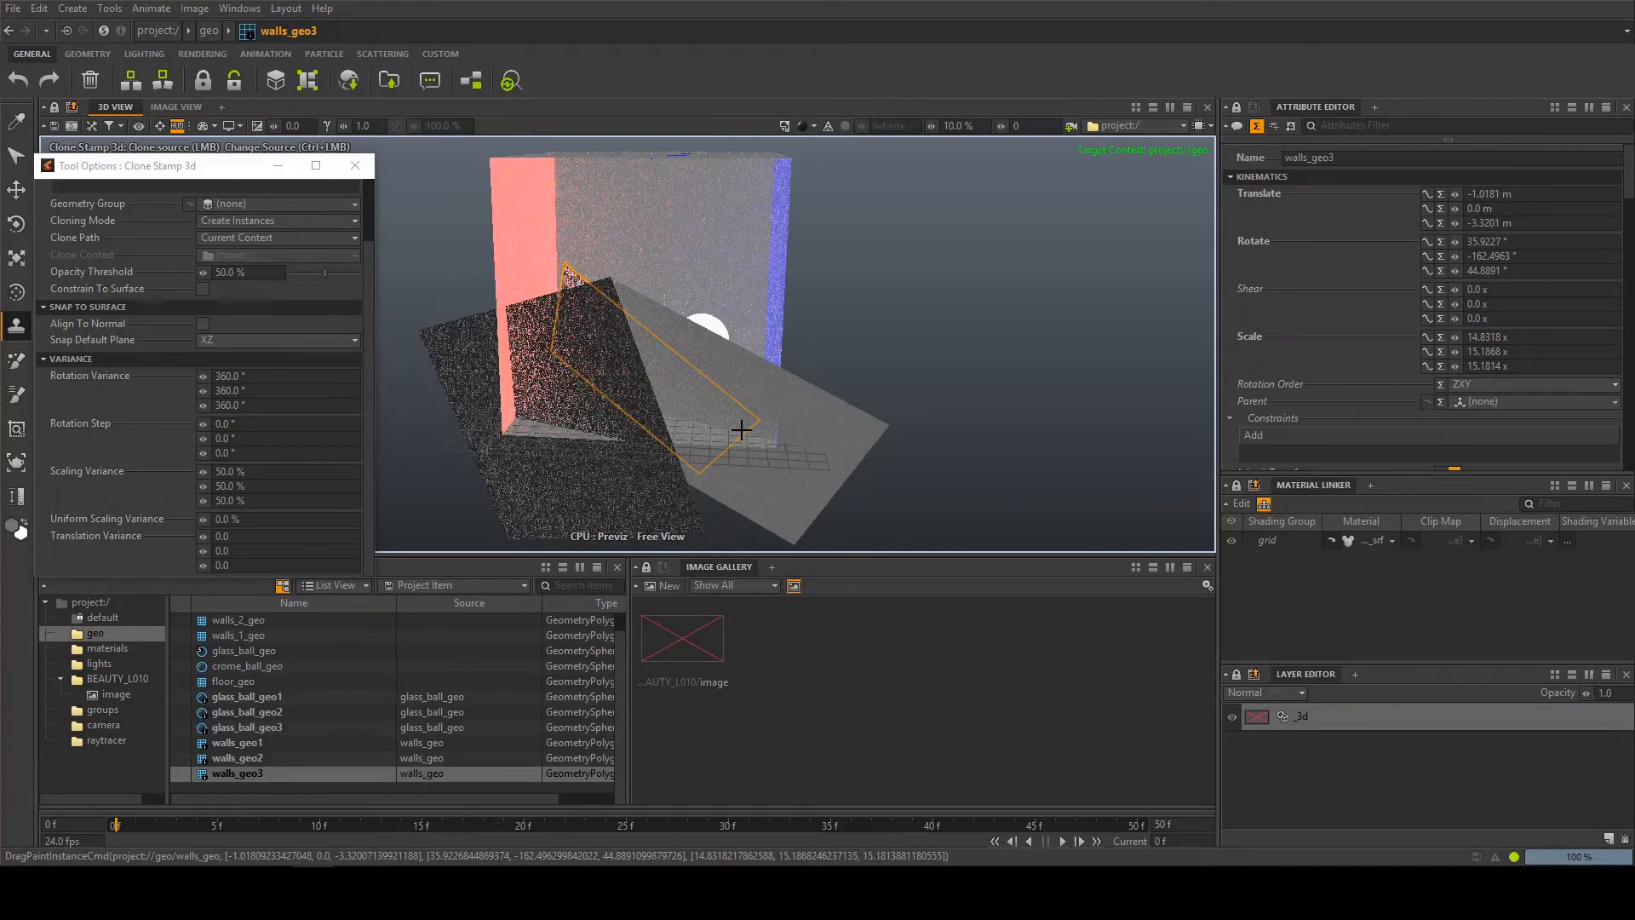
Undo the three stamped wall instances and close the Clone Stamp 3d options
{"action": "key", "text": "ctrl+z"}
{"action": "key", "text": "ctrl+z"}
{"action": "key", "text": "ctrl+z"}
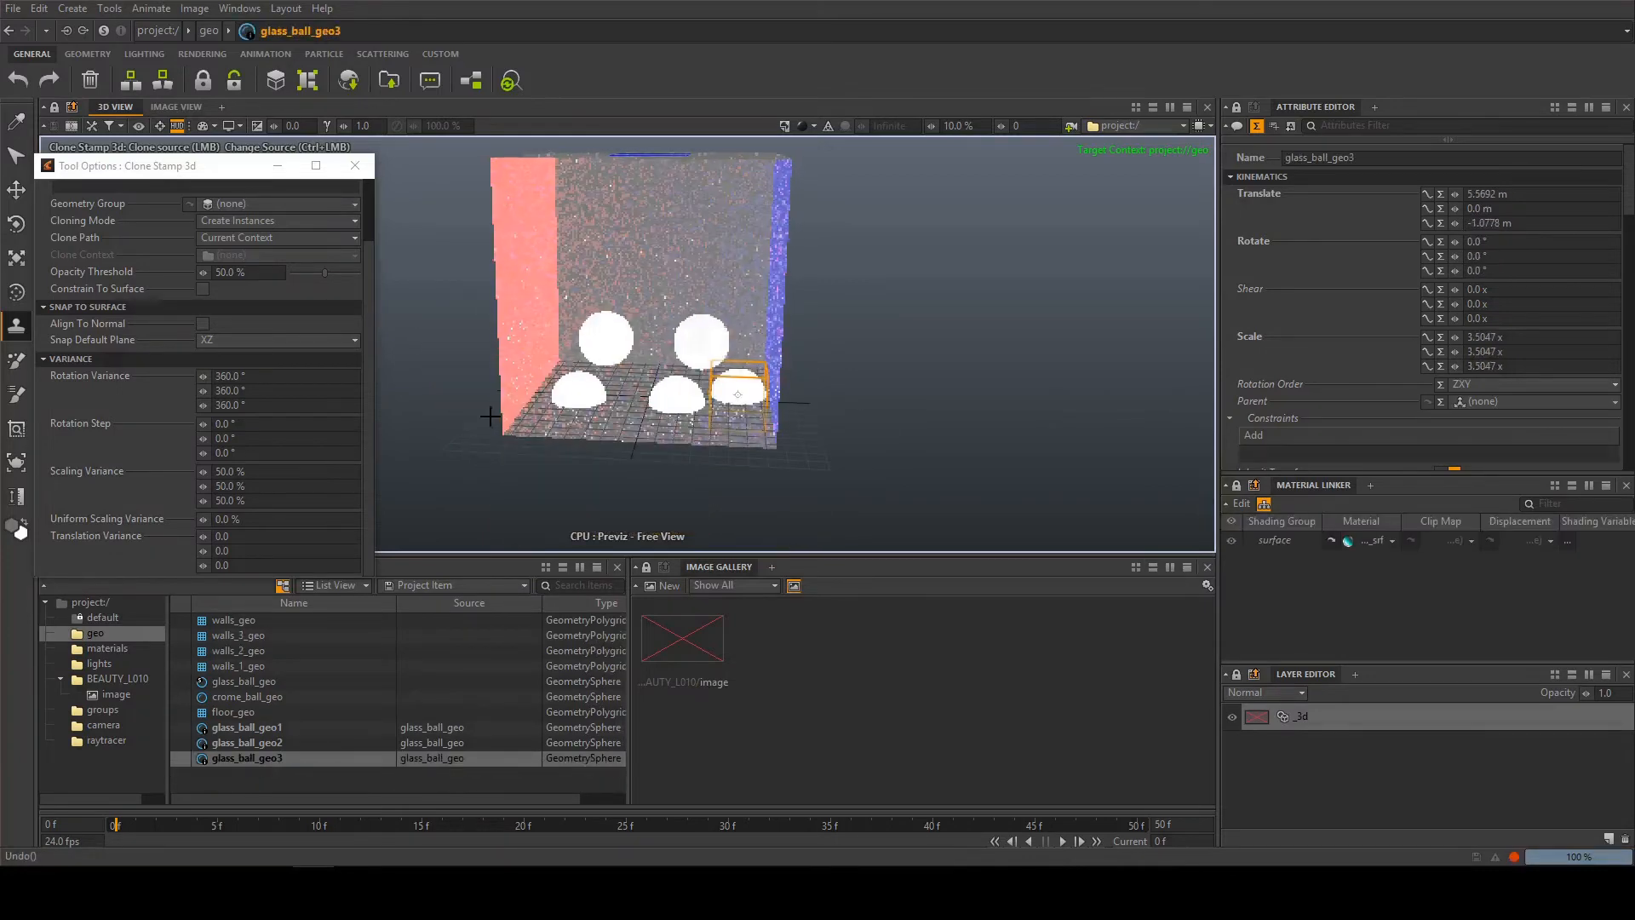
{"action": "left_click", "coordinate": [355, 167]}
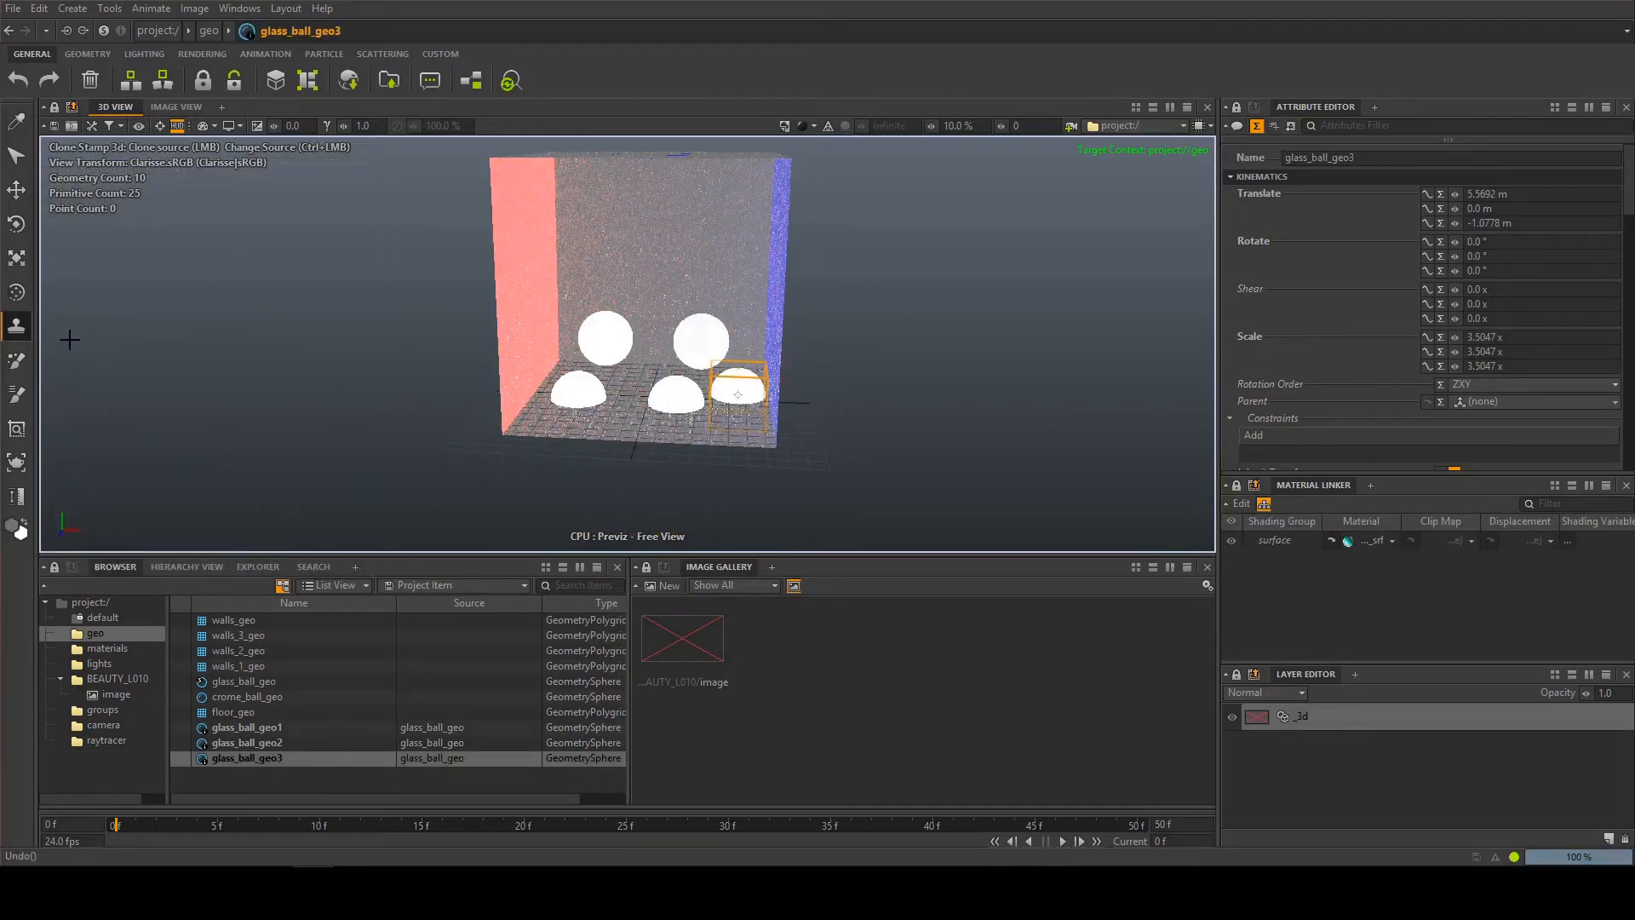
Activate the Particle Paint and Property Paint tools in turn, and frame part of the box's interior with Pick Fit
{"action": "left_click", "coordinate": [12, 368]}
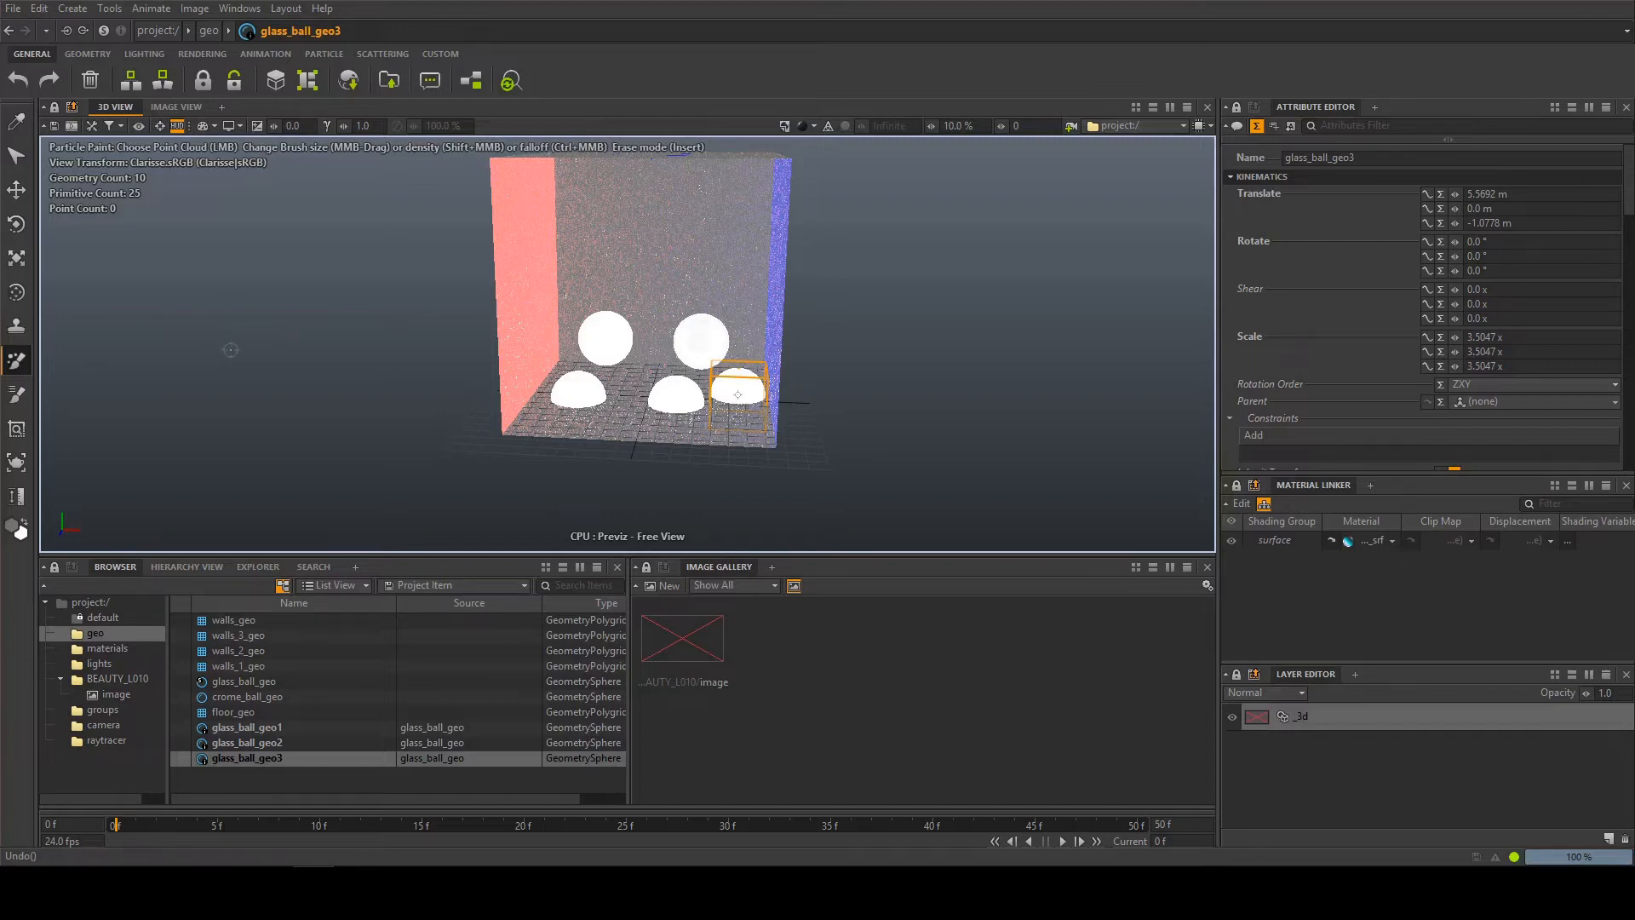
{"action": "left_click", "coordinate": [16, 395]}
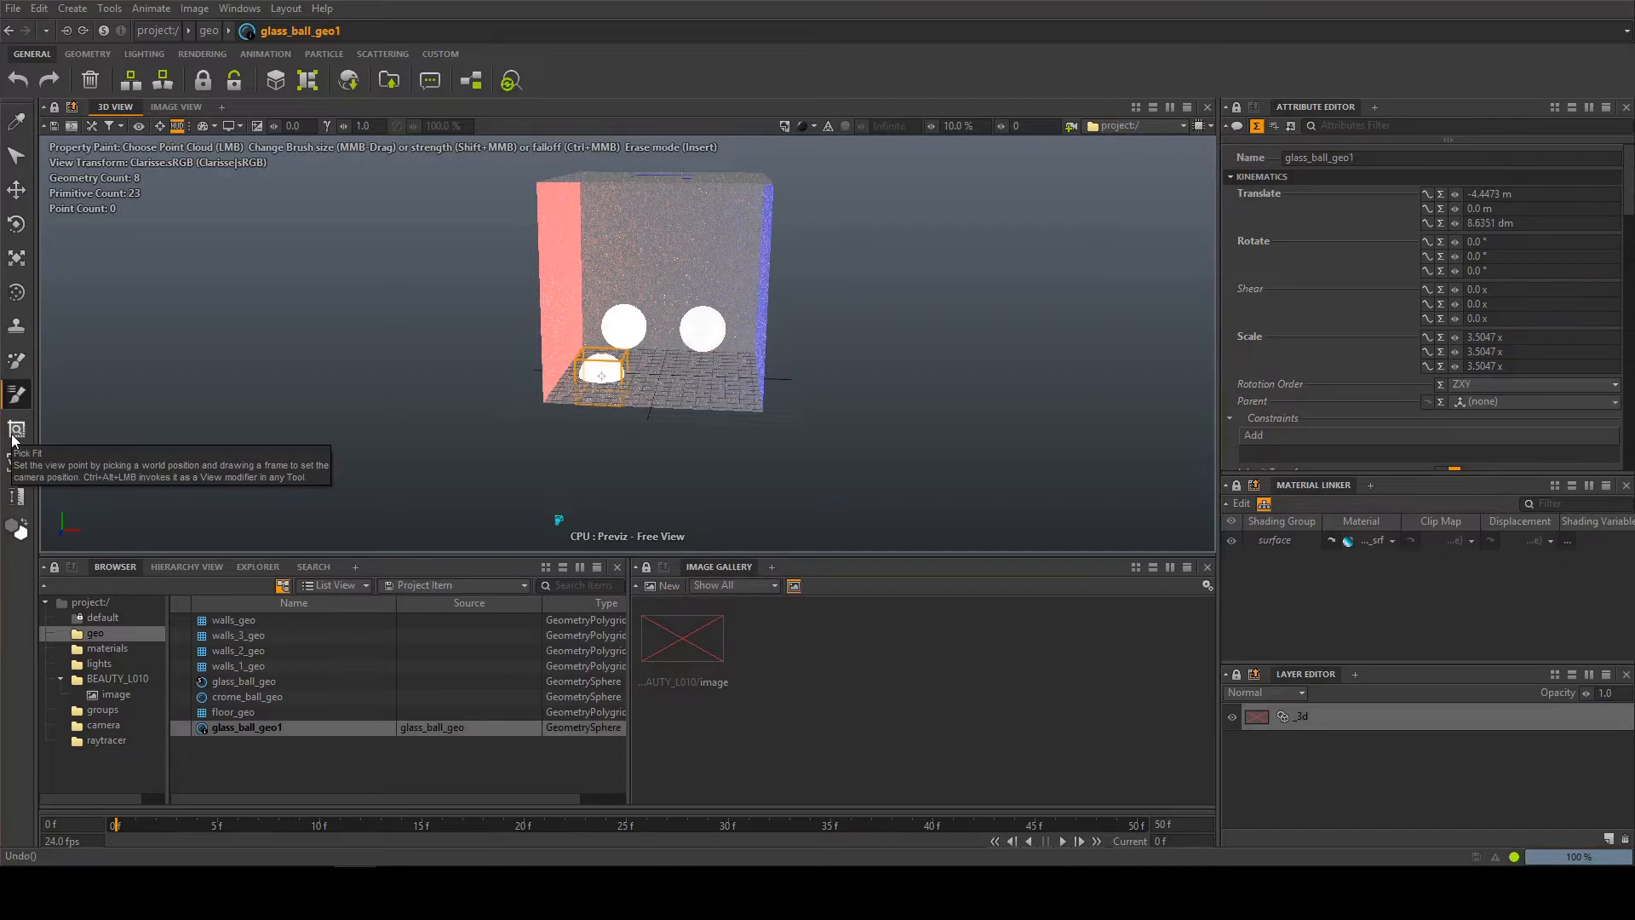
{"action": "left_click", "coordinate": [16, 431]}
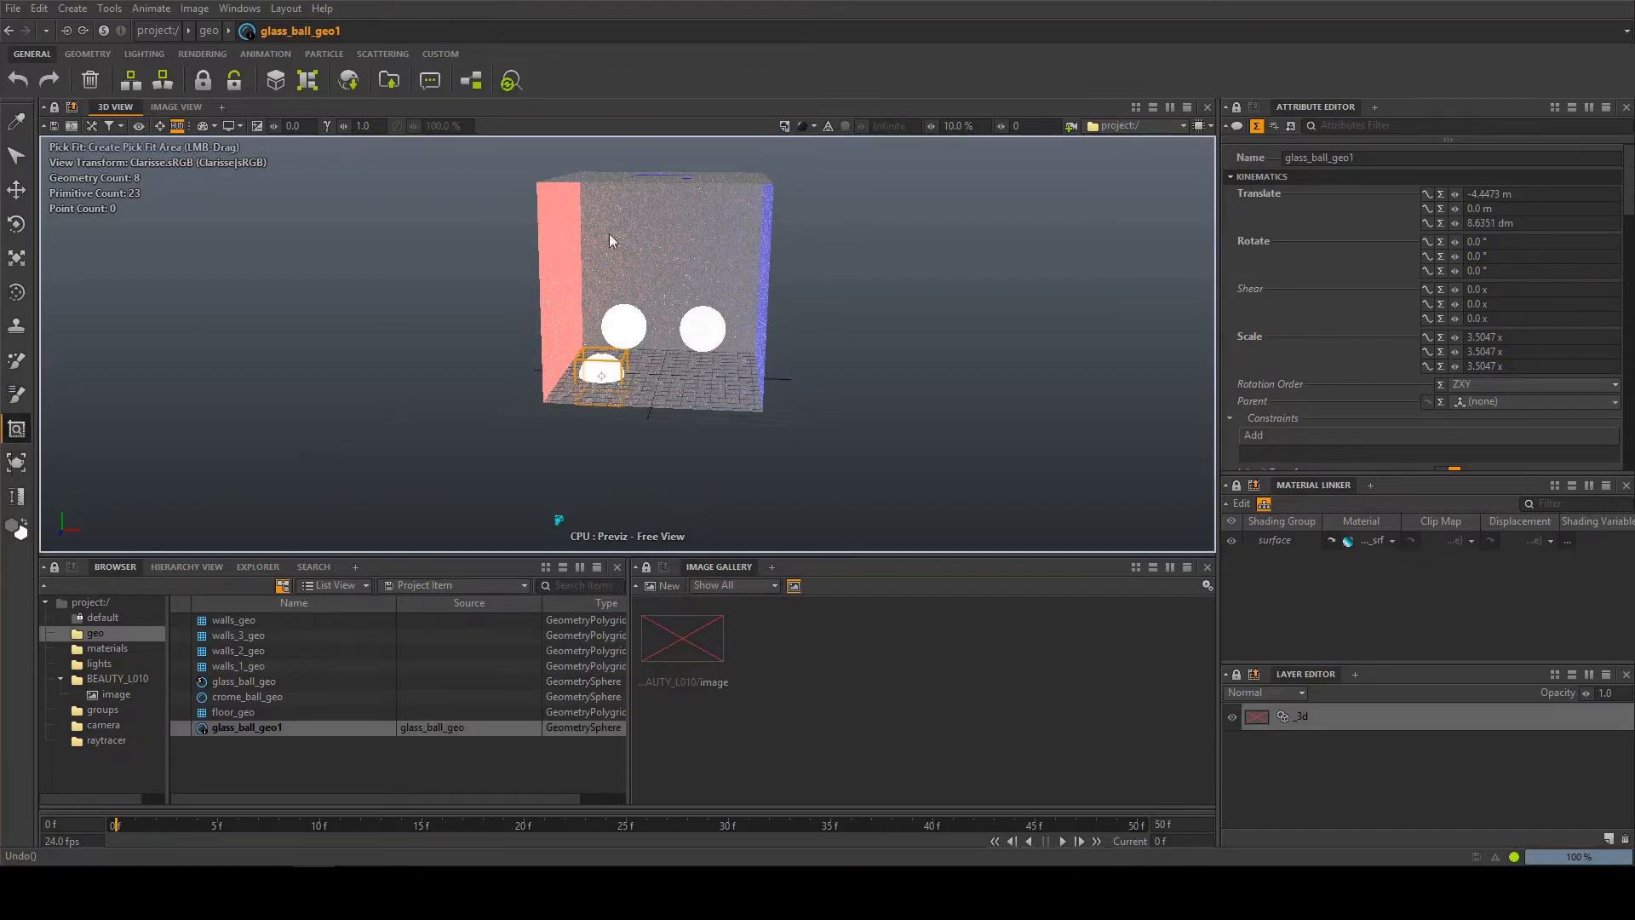
{"action": "left_click_drag", "start_coordinate": [610, 241], "coordinate": [572, 313]}
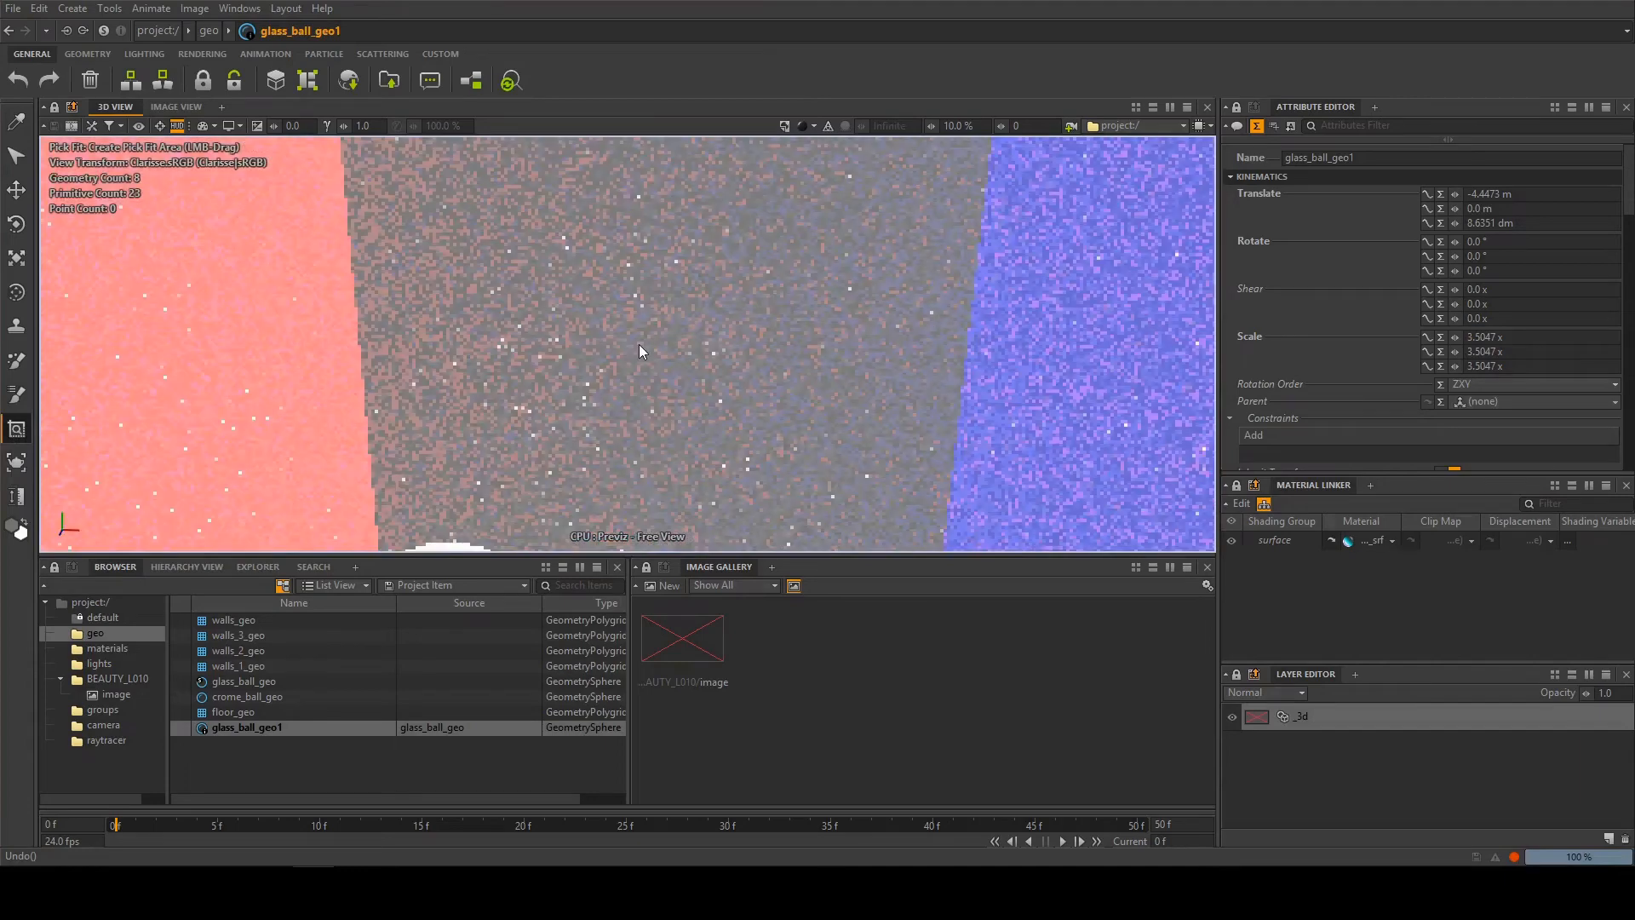
{"action": "right_click_drag", "start_coordinate": [638, 344], "coordinate": [810, 383], "text": "alt"}
{"action": "middle_click_drag", "start_coordinate": [686, 374], "coordinate": [709, 343], "text": "alt"}
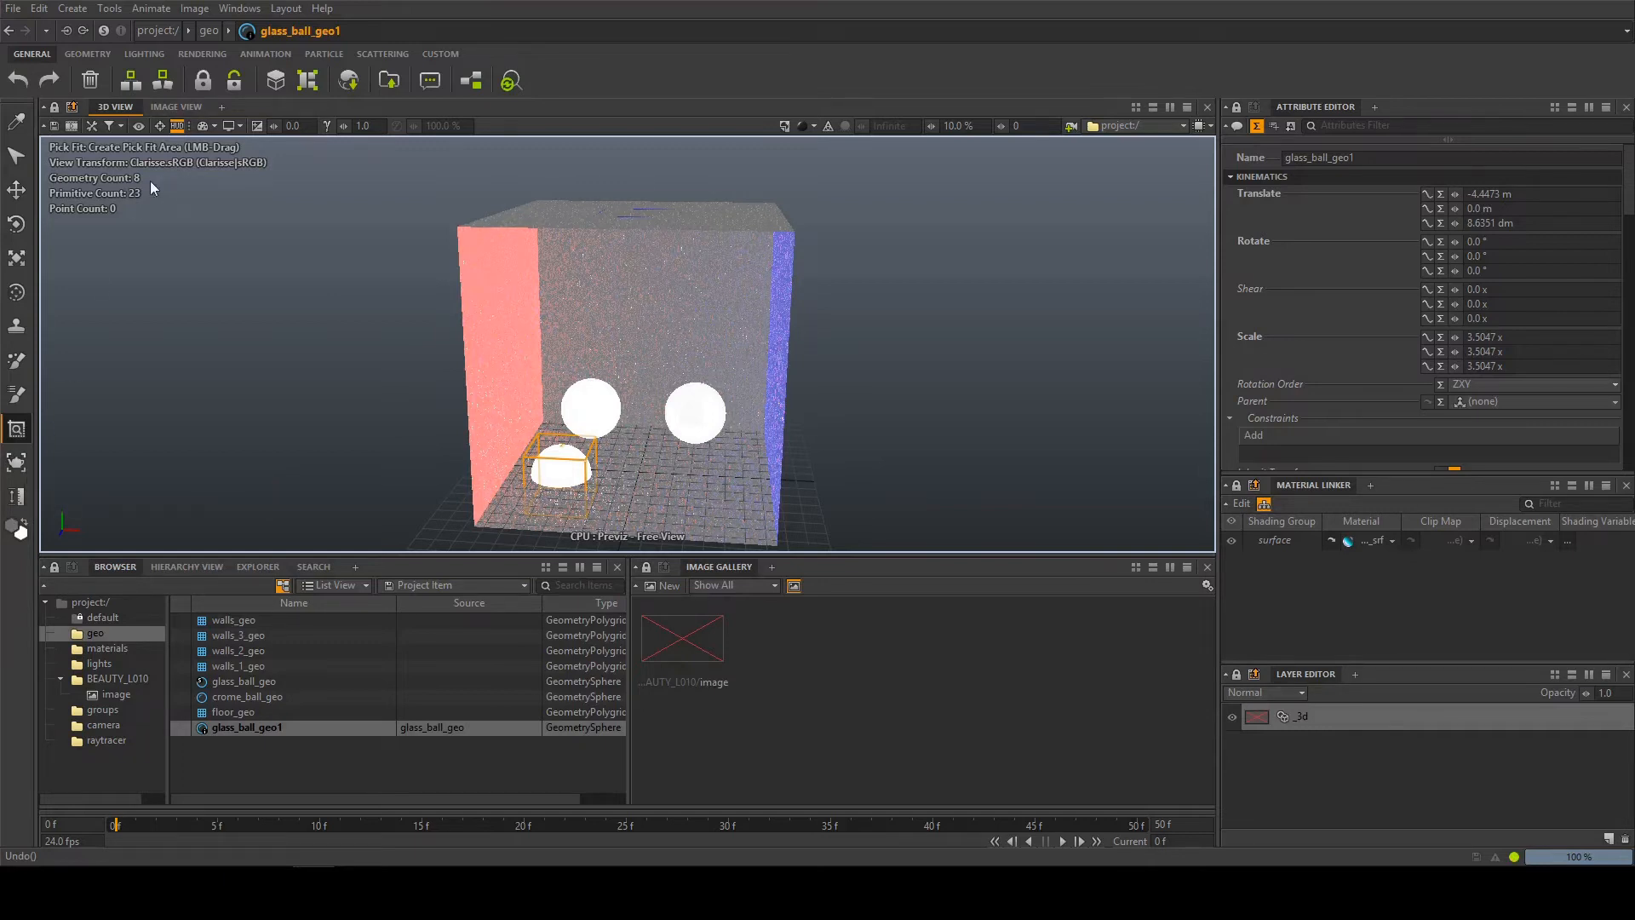
Measure the distance from the glass ball on the floor to the floating ball with the Ruler
{"action": "left_click", "coordinate": [18, 497]}
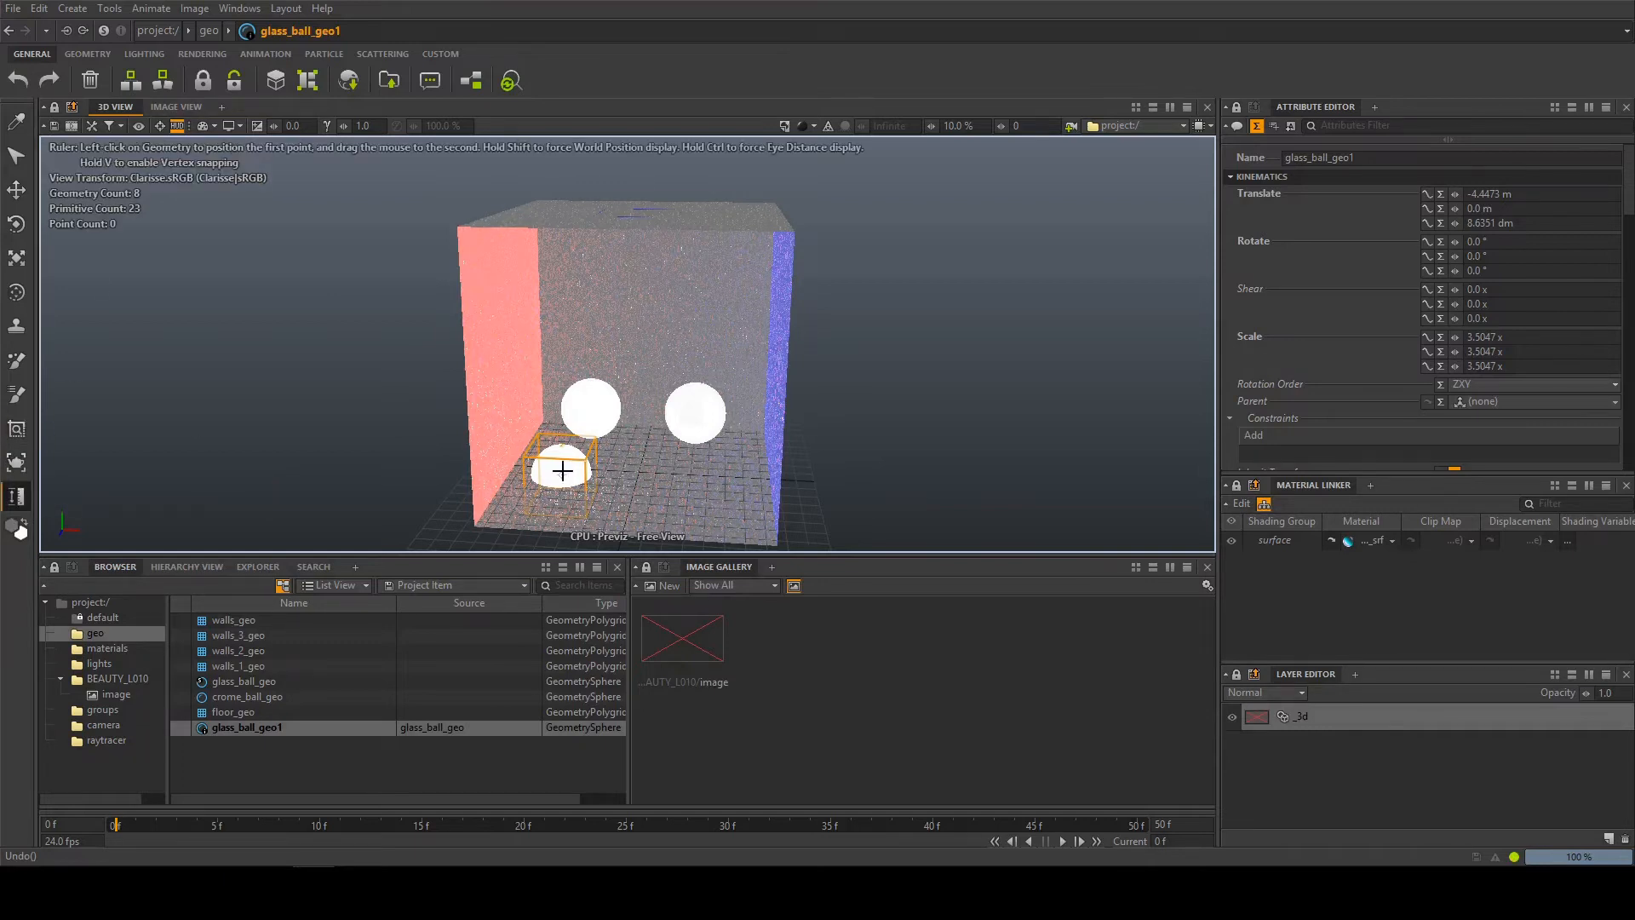
{"action": "left_click_drag", "start_coordinate": [540, 474], "coordinate": [585, 412]}
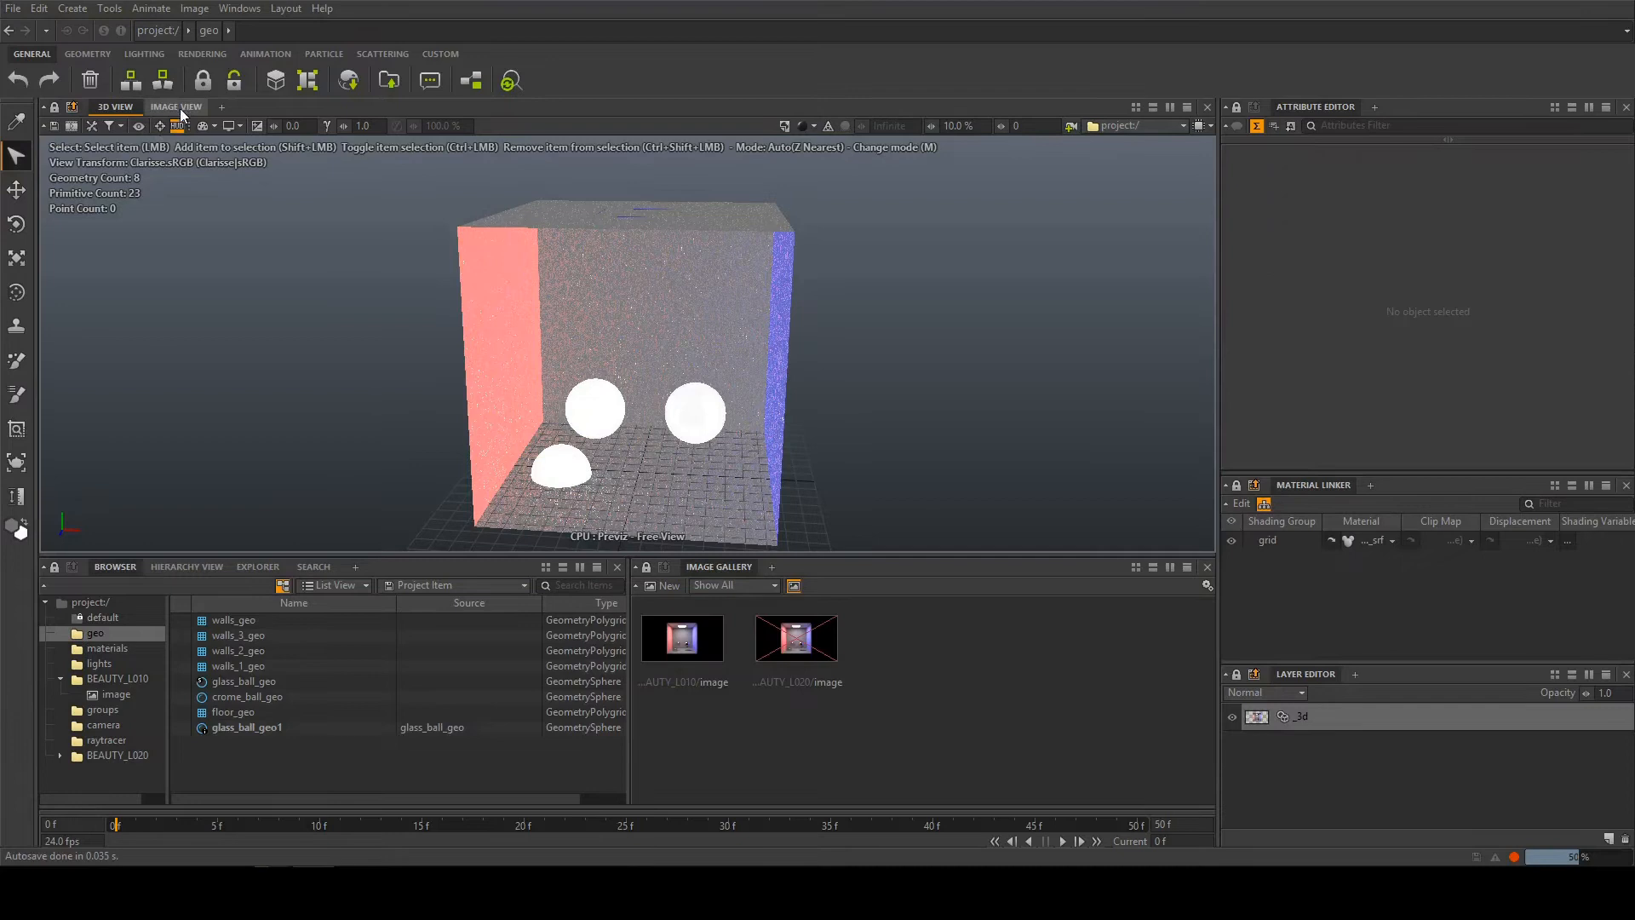
In the image view, toggle the _3d layer's visibility off and on, and open the list of new layer types
{"action": "left_click", "coordinate": [179, 107]}
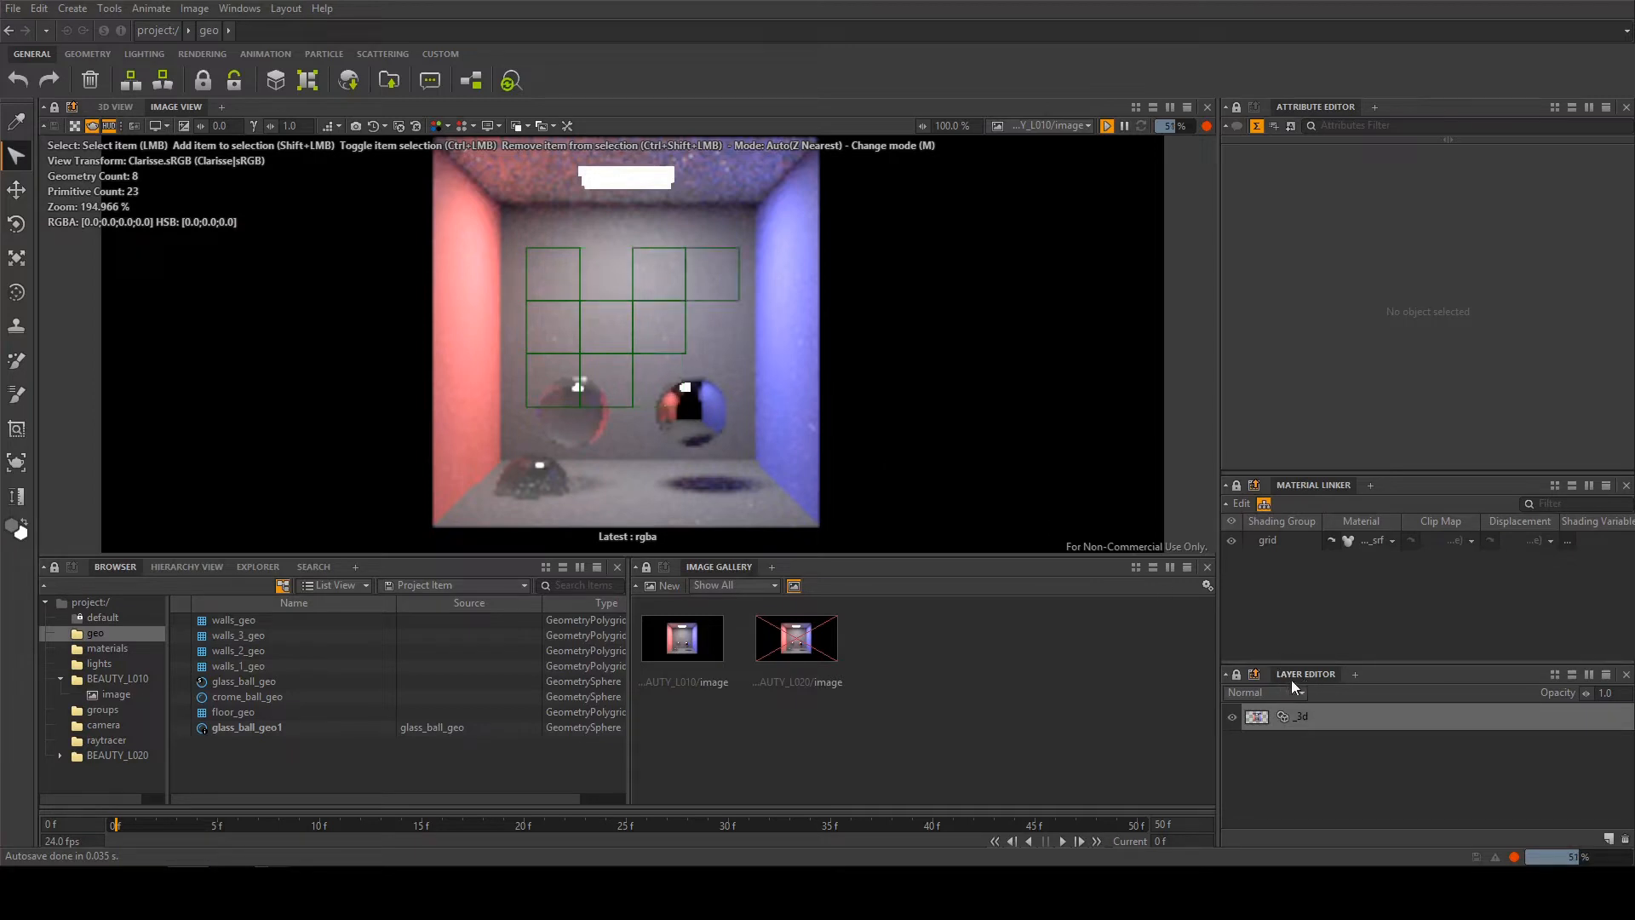
{"action": "left_click", "coordinate": [1231, 718]}
{"action": "left_click", "coordinate": [1229, 718]}
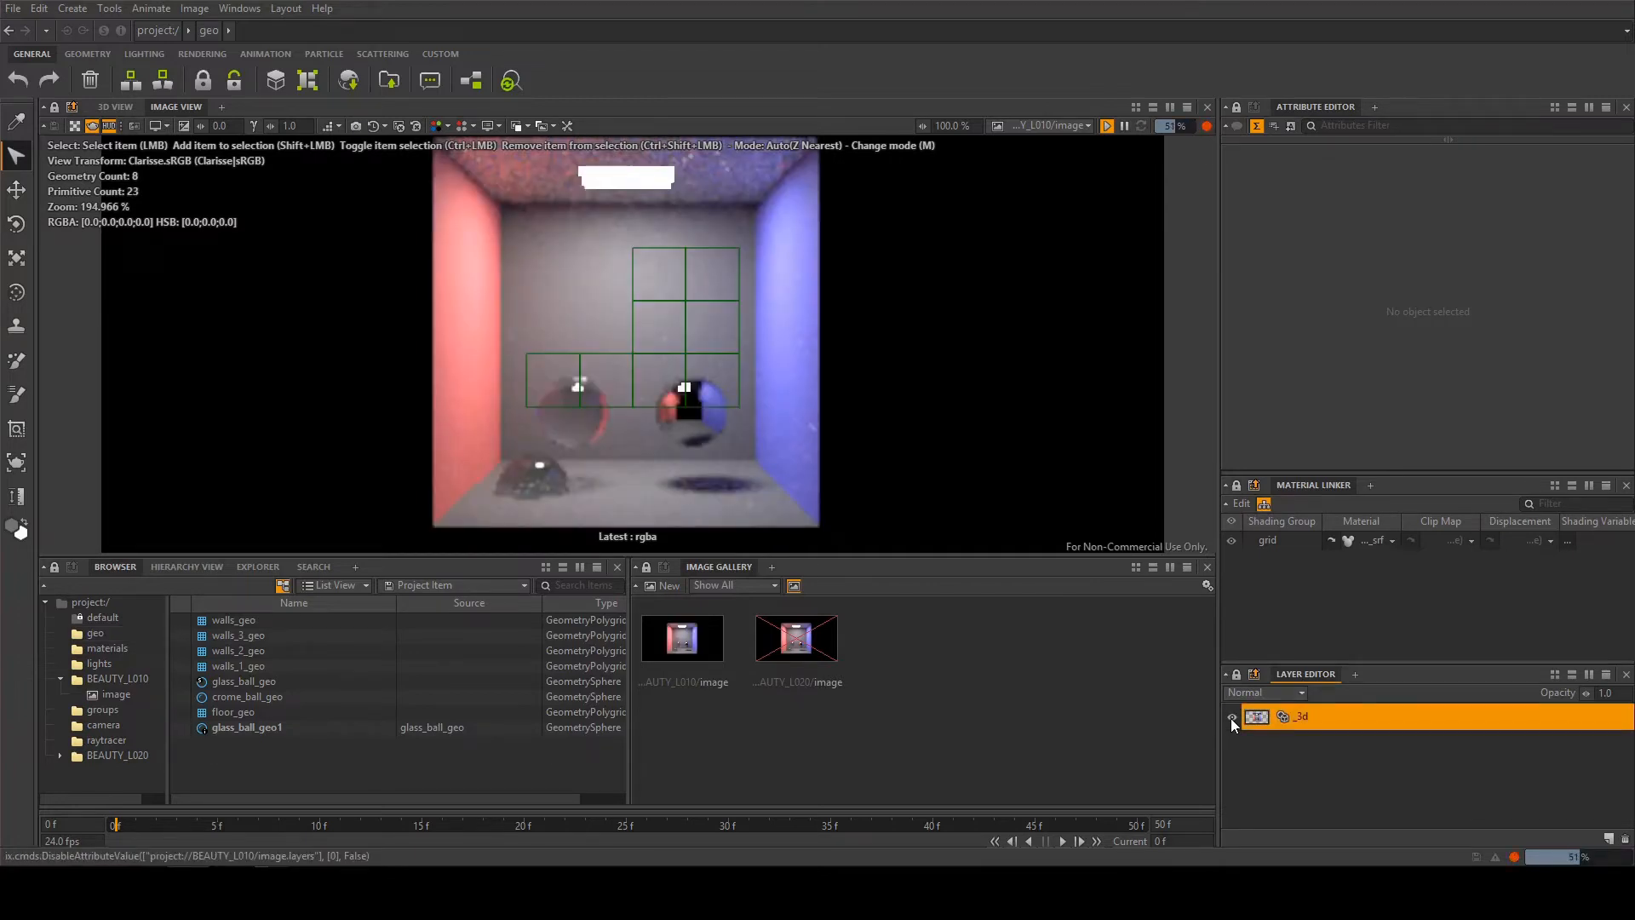
{"action": "left_click", "coordinate": [1608, 839]}
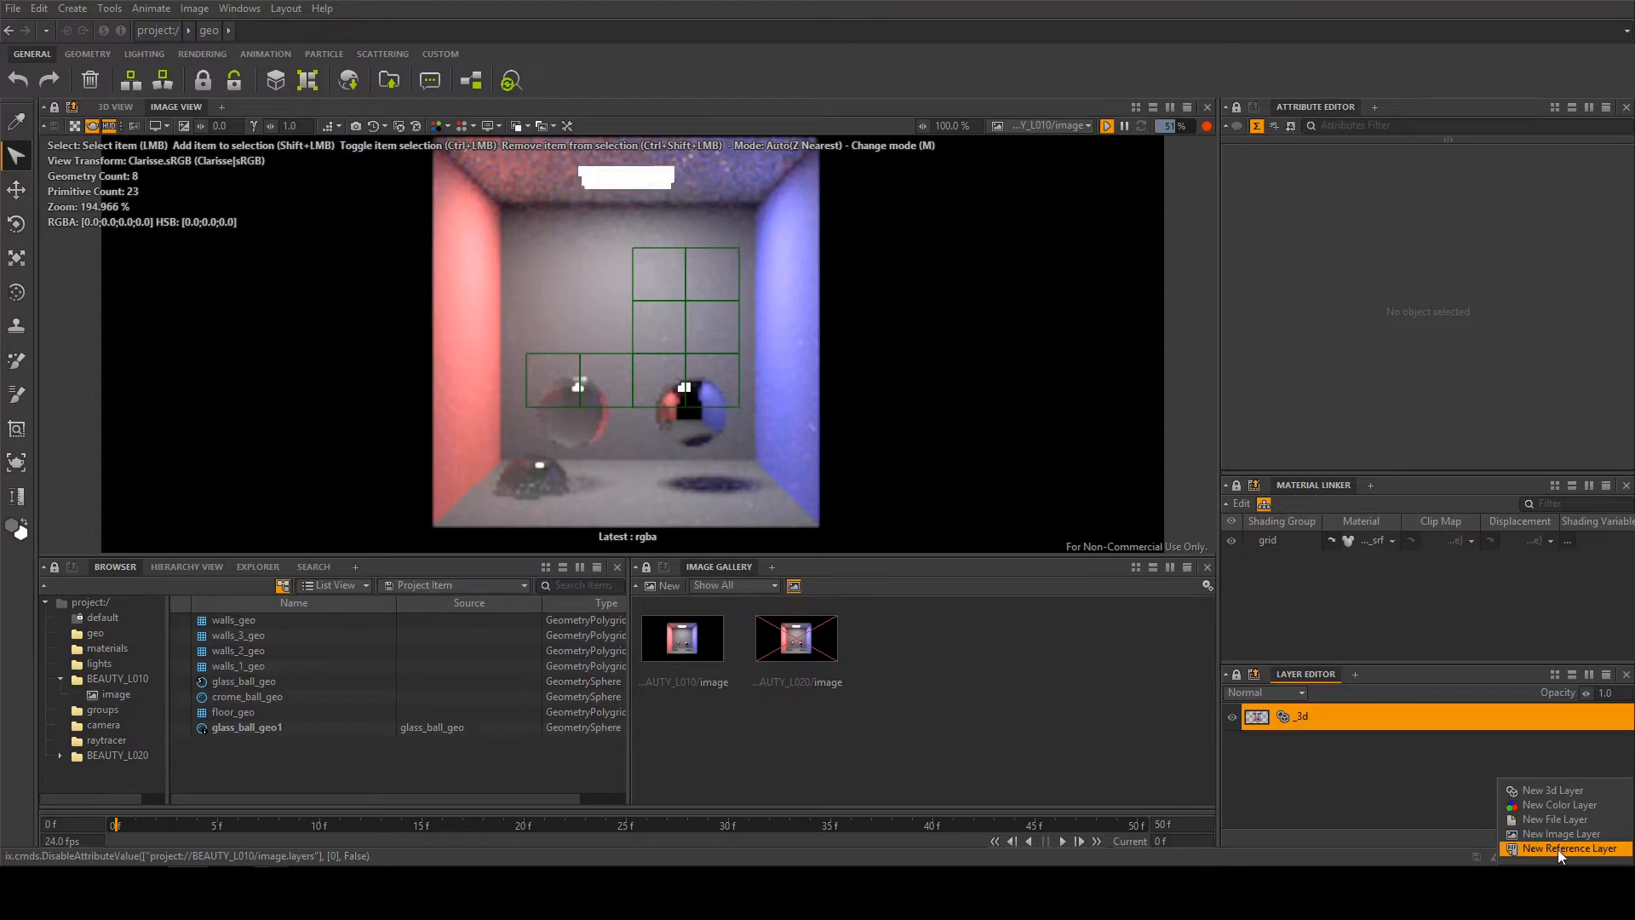
{"action": "left_click", "coordinate": [1352, 807]}
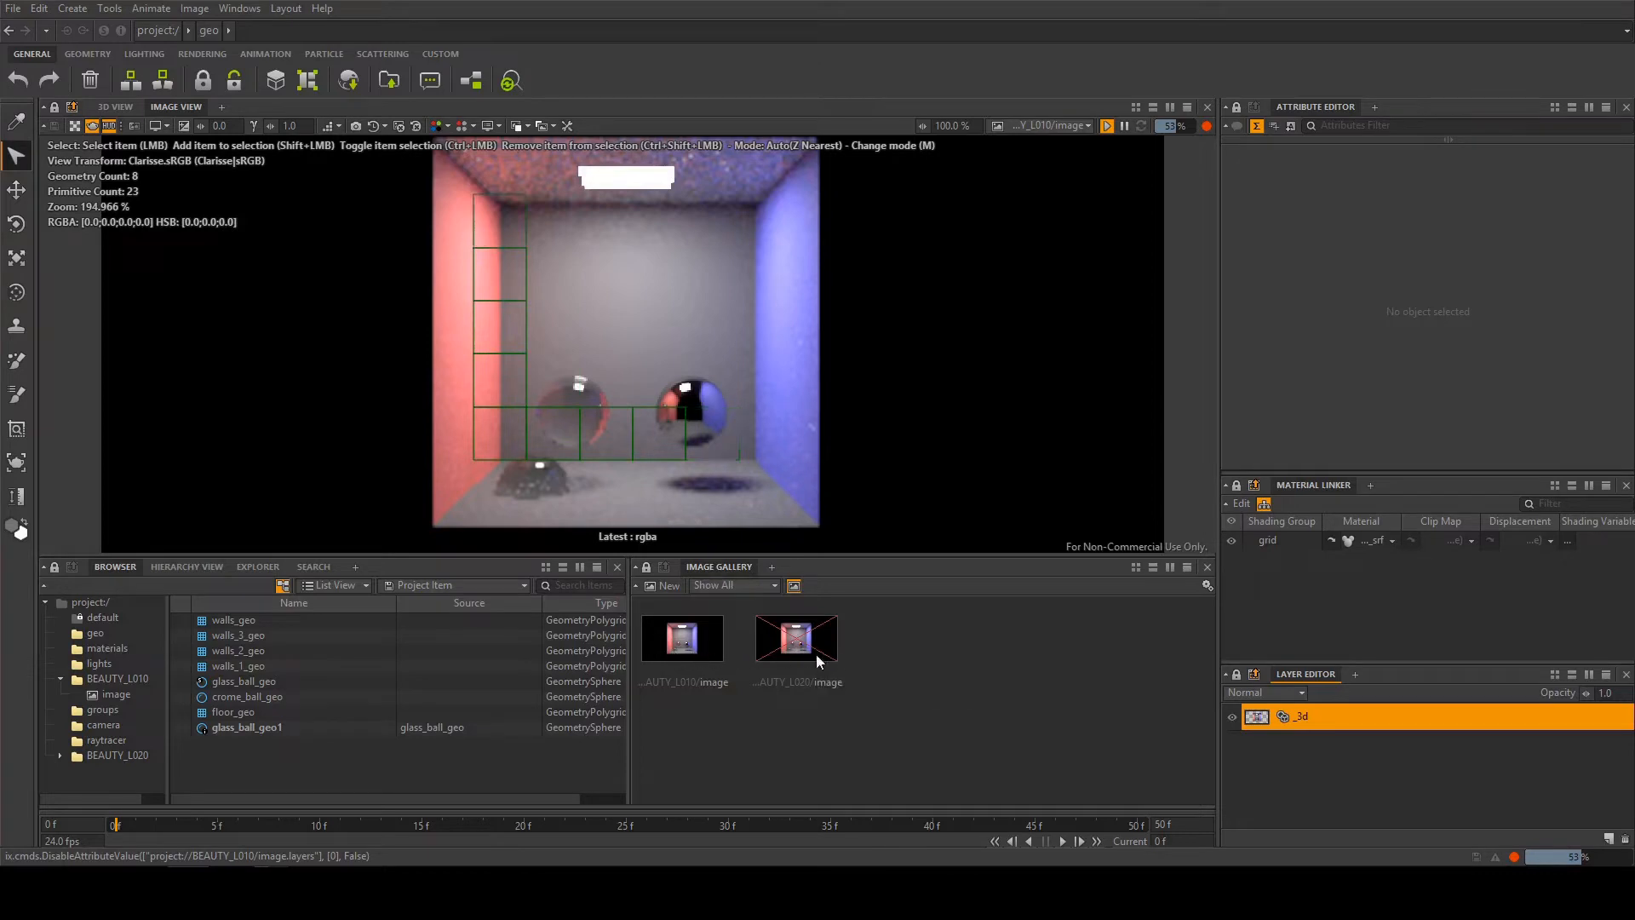
Display the BEAUTY_L020 image from the gallery in the image view and switch back to the BEAUTY_L010 image
{"action": "left_click", "coordinate": [690, 645]}
{"action": "left_click_drag", "start_coordinate": [670, 394], "coordinate": [653, 347]}
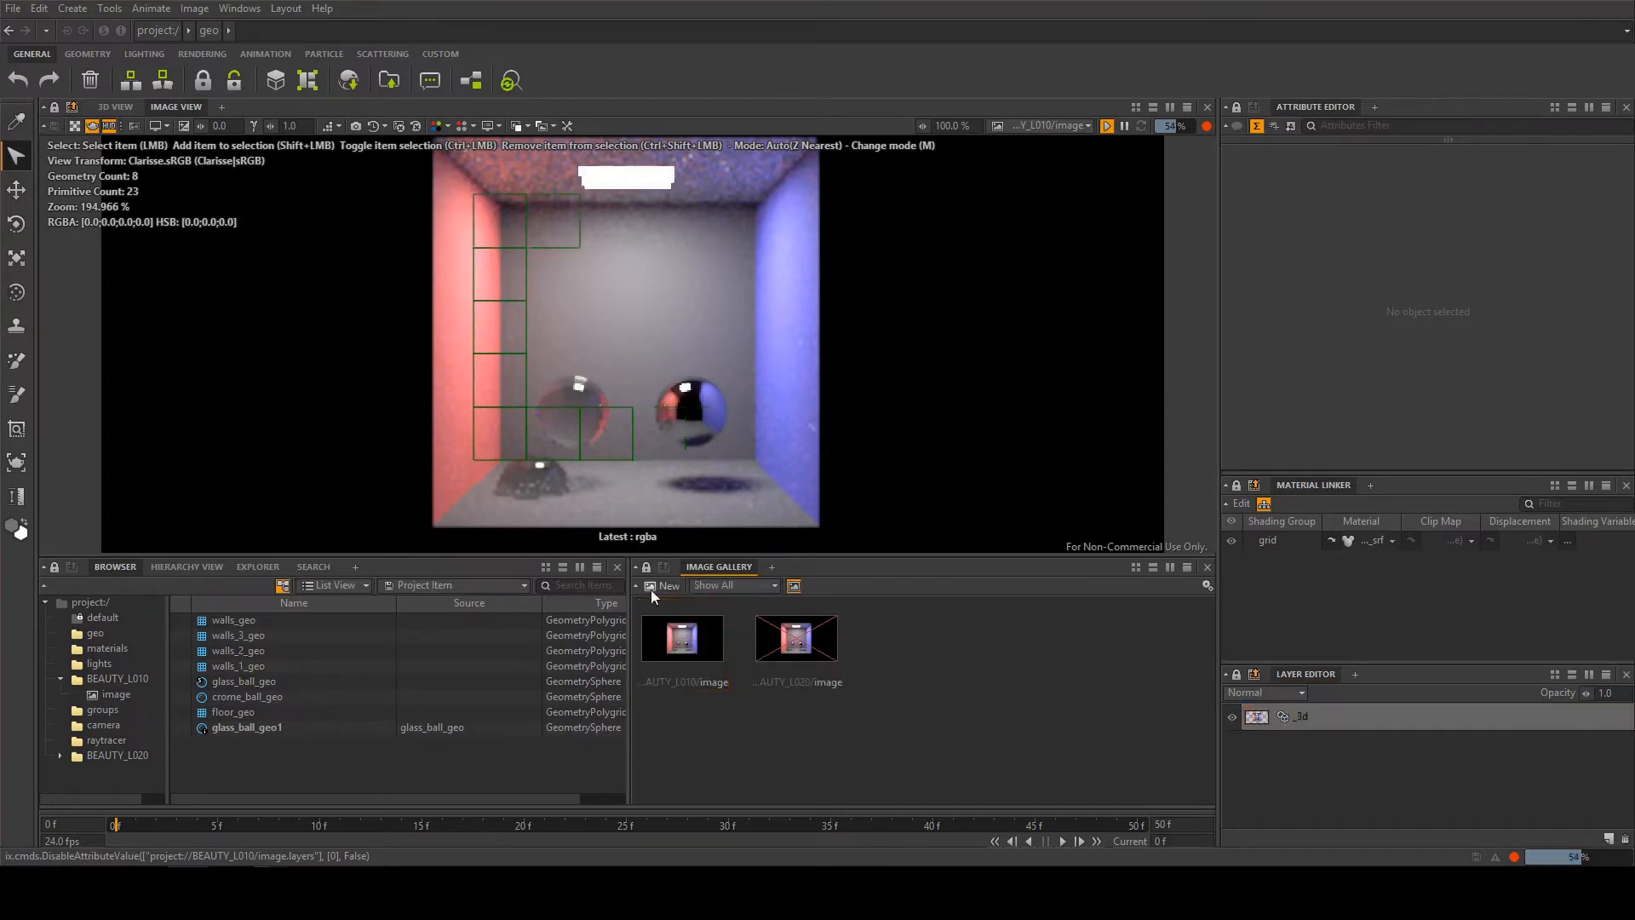
{"action": "left_click_drag", "start_coordinate": [810, 649], "coordinate": [683, 325]}
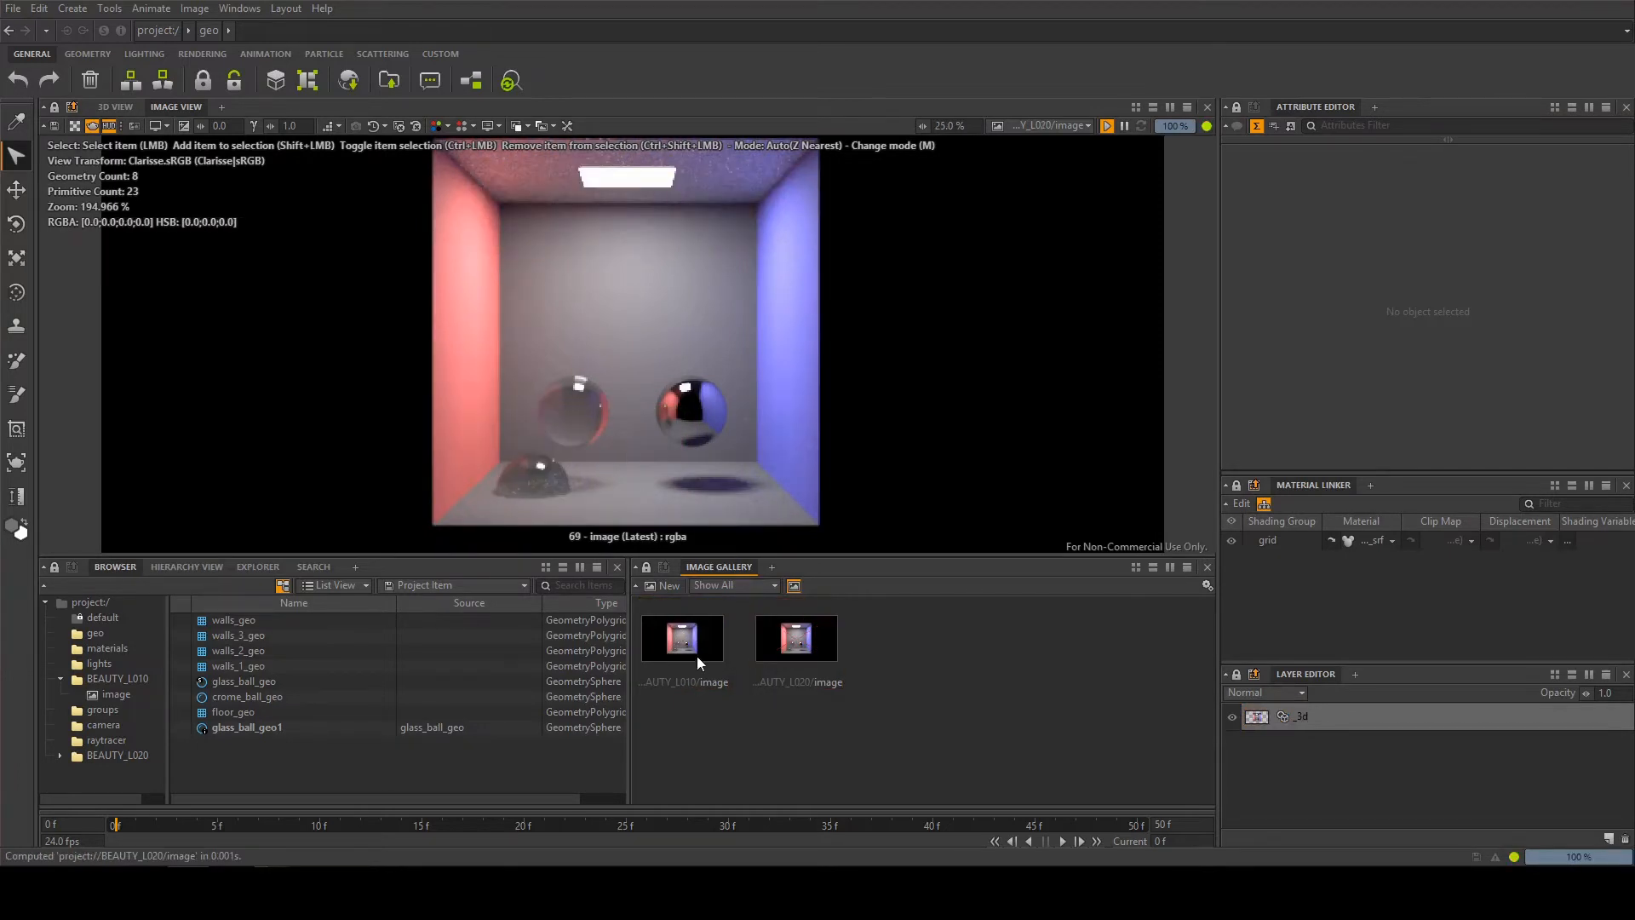
{"action": "left_click_drag", "start_coordinate": [693, 654], "coordinate": [668, 366]}
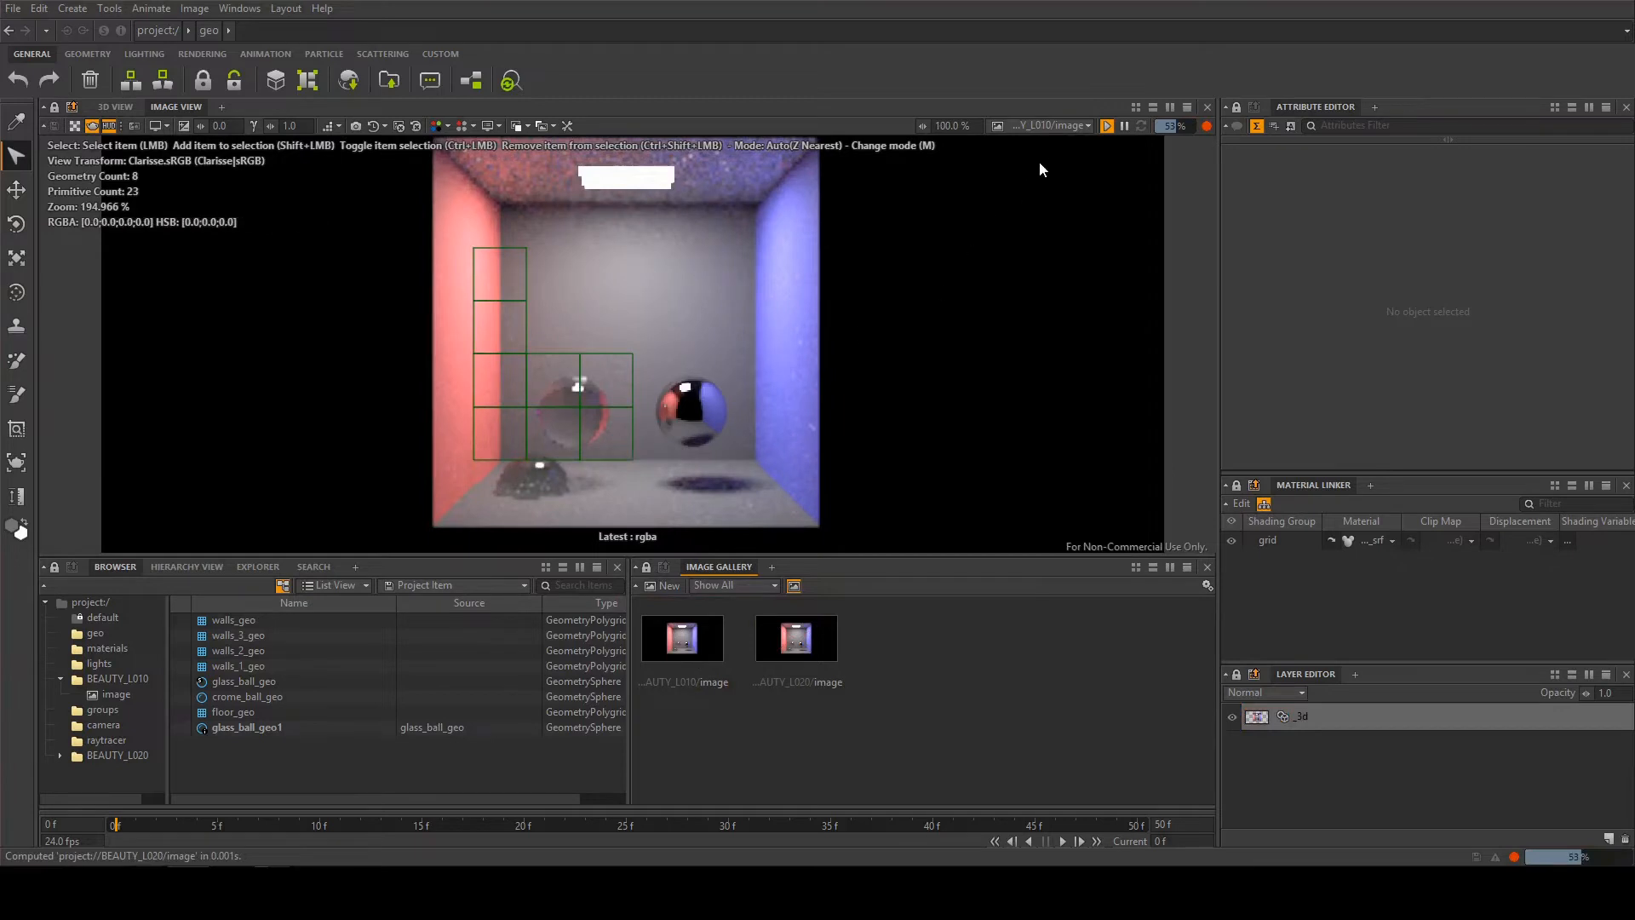
Browse the project for an image to display and choose the one in the BEAUTY_L010 context
{"action": "left_click", "coordinate": [1046, 128]}
{"action": "left_click", "coordinate": [1033, 207]}
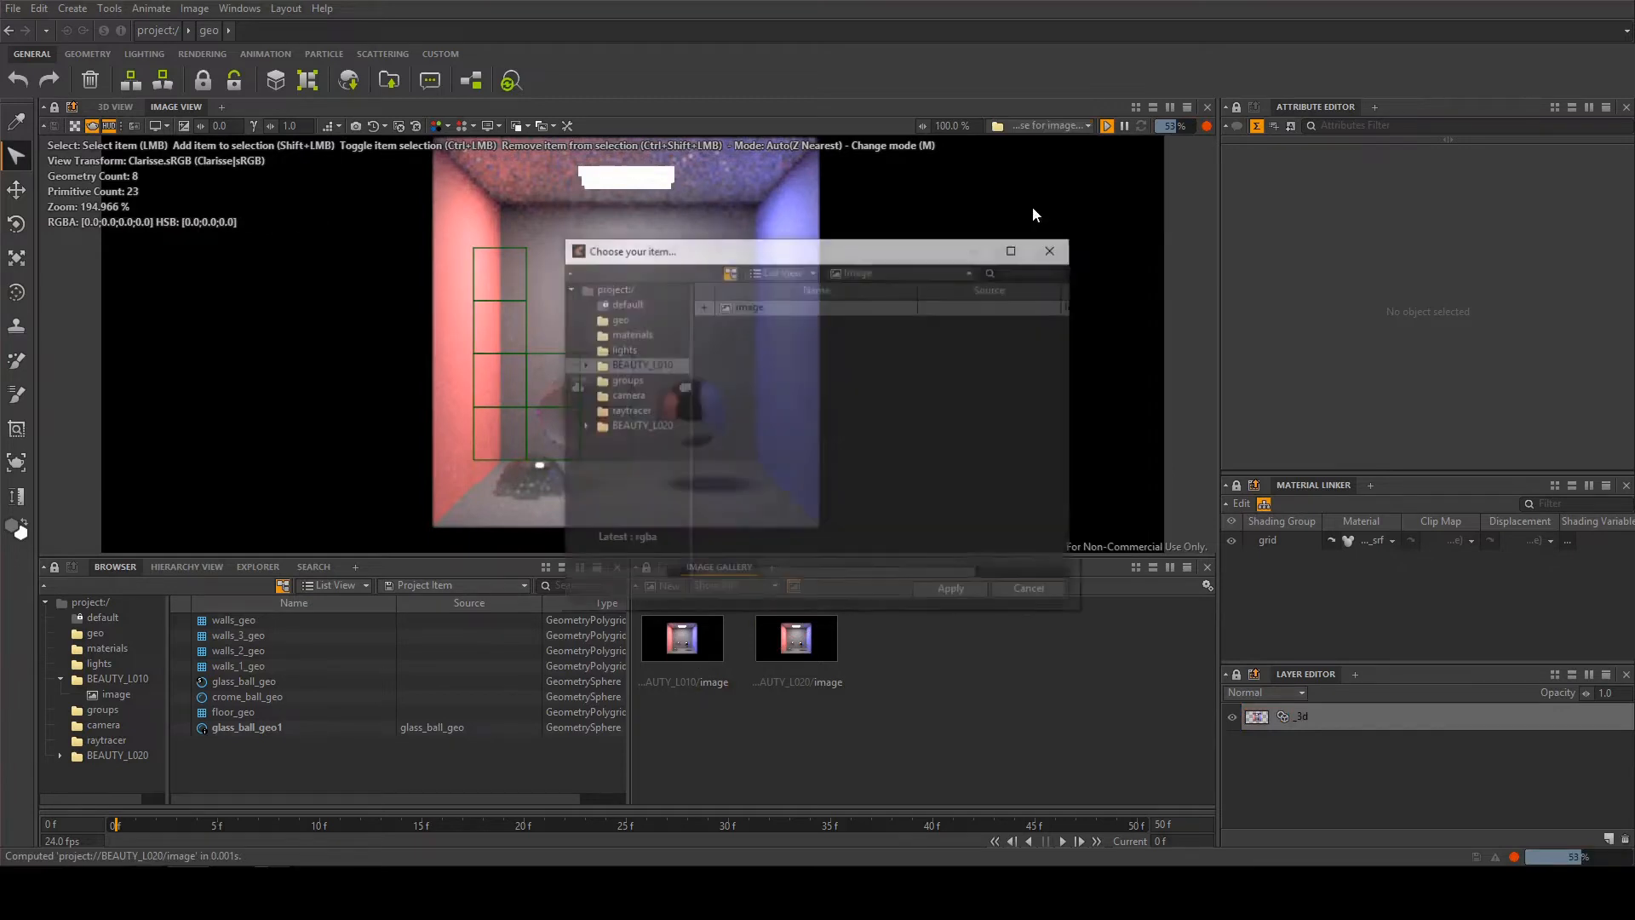
{"action": "left_click", "coordinate": [651, 363]}
{"action": "double_click", "coordinate": [748, 305]}
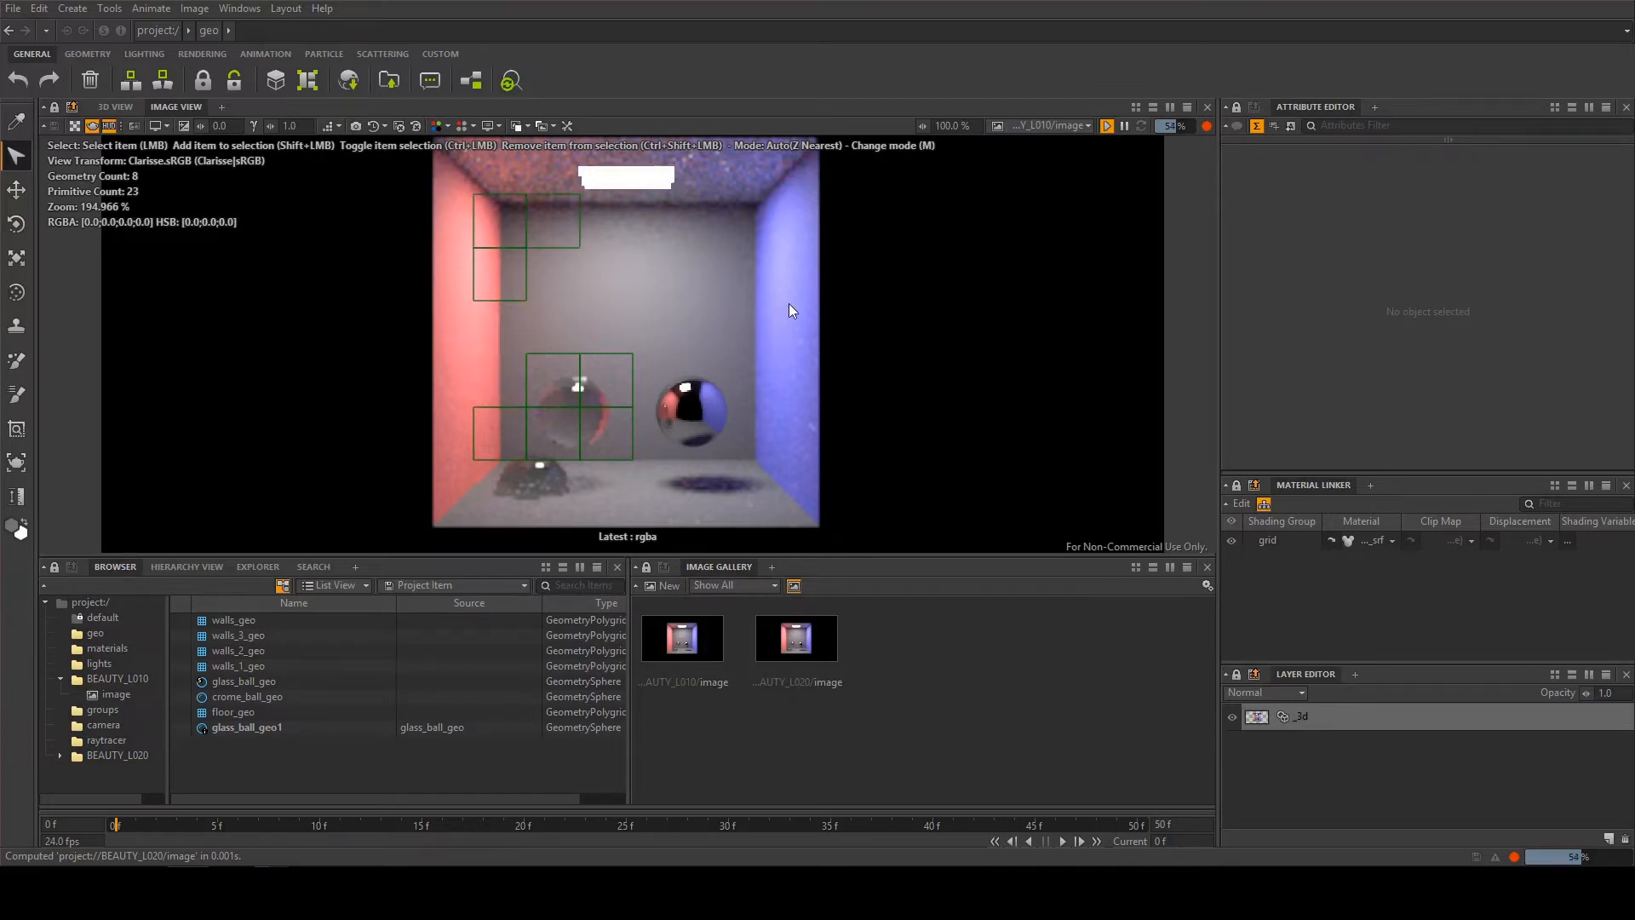
Try rescaling crome_ball_geo along X while viewing the render, and undo the change
{"action": "left_click", "coordinate": [676, 400]}
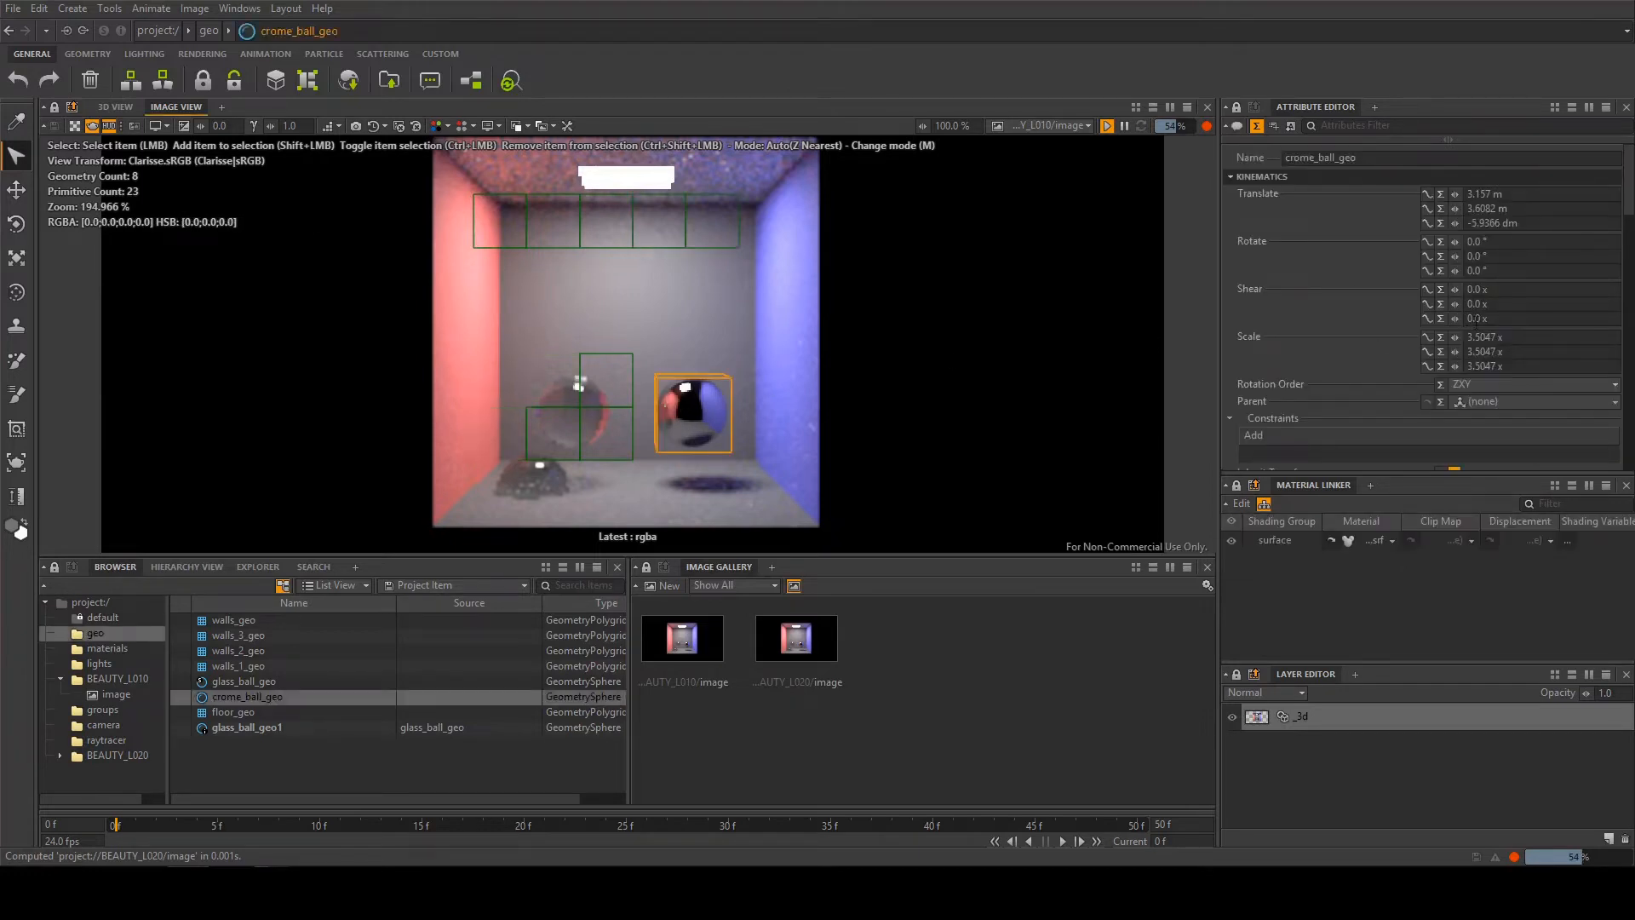
{"action": "left_click_drag", "start_coordinate": [1458, 339], "coordinate": [1628, 339]}
{"action": "key", "text": "ctrl+z"}
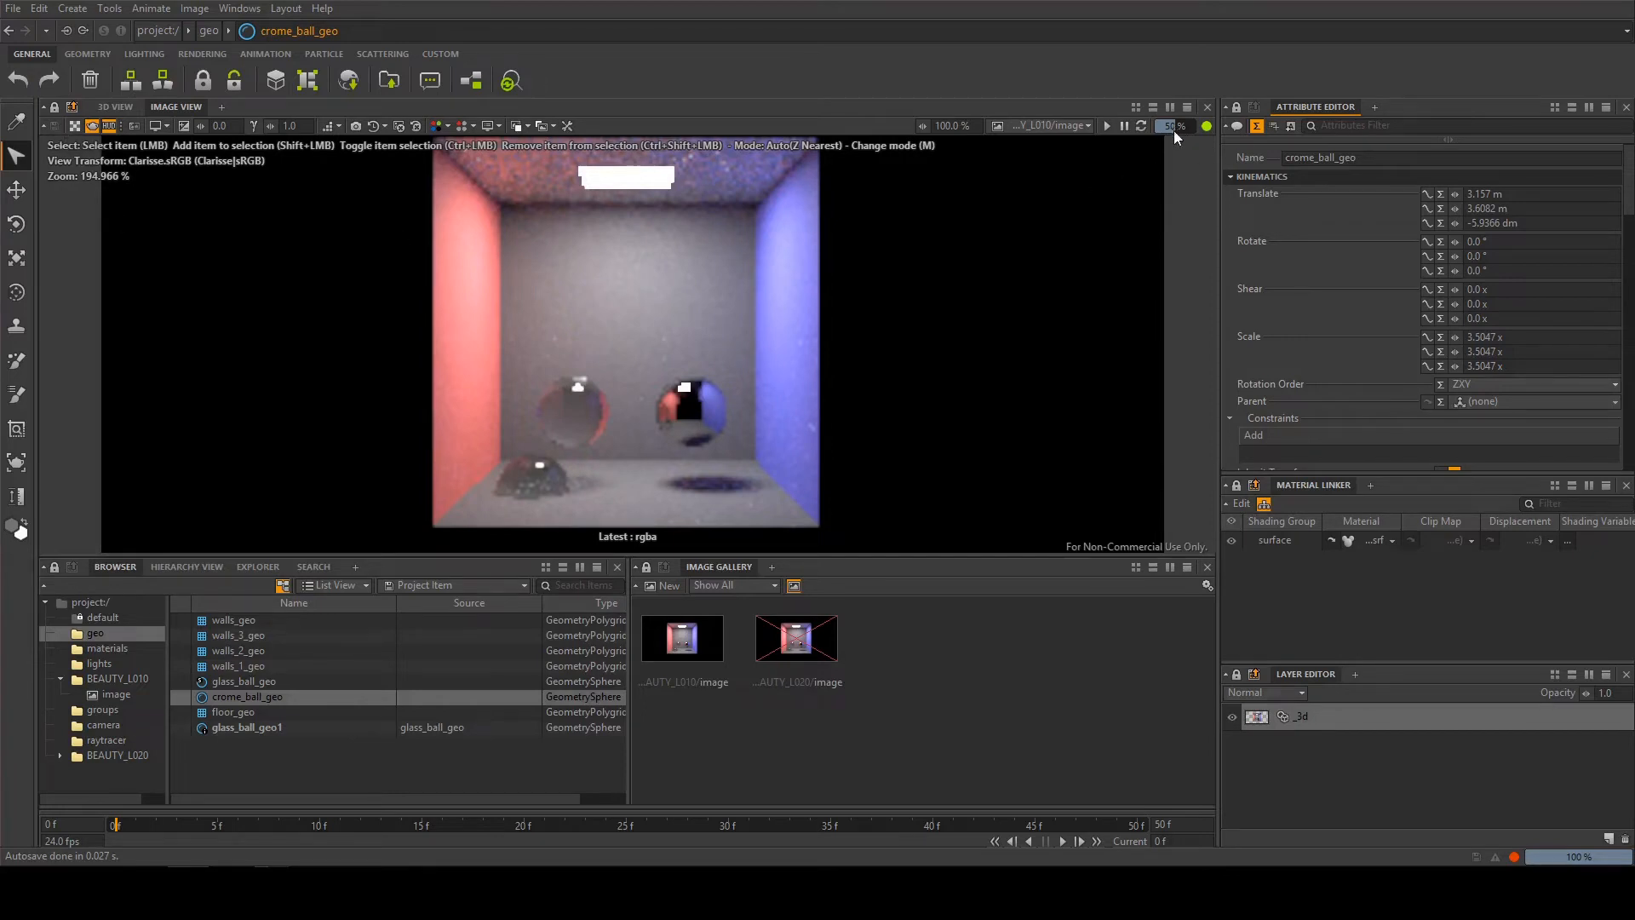
Restart the live render, and toggle the transparency checkerboard and the viewport information overlay
{"action": "left_click", "coordinate": [1107, 126]}
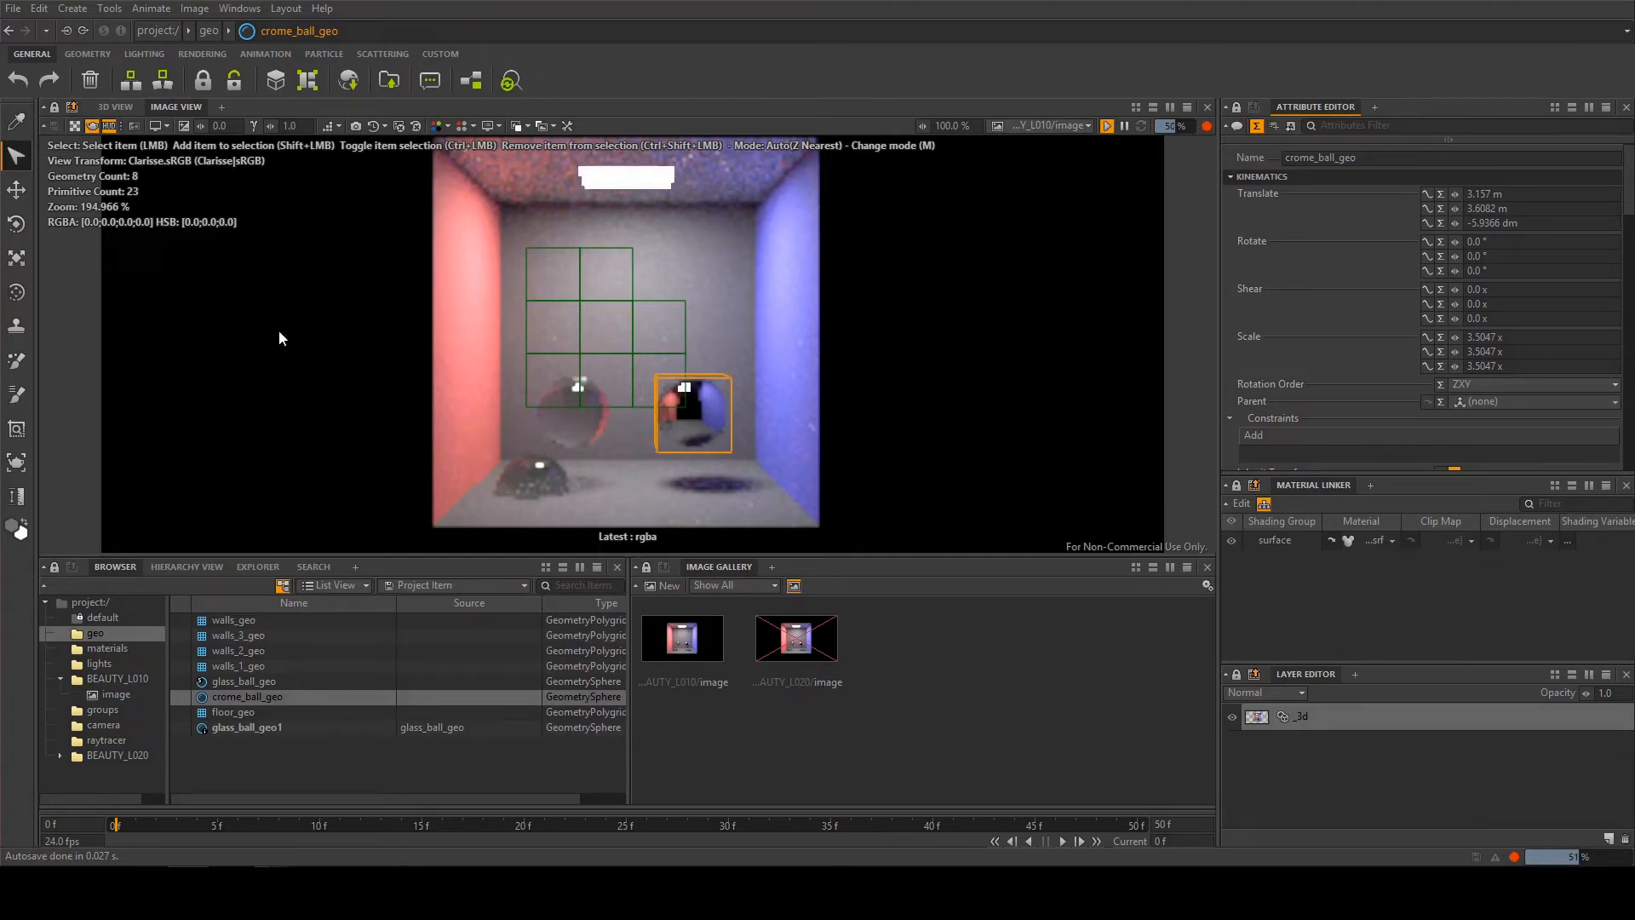
{"action": "left_click", "coordinate": [75, 126]}
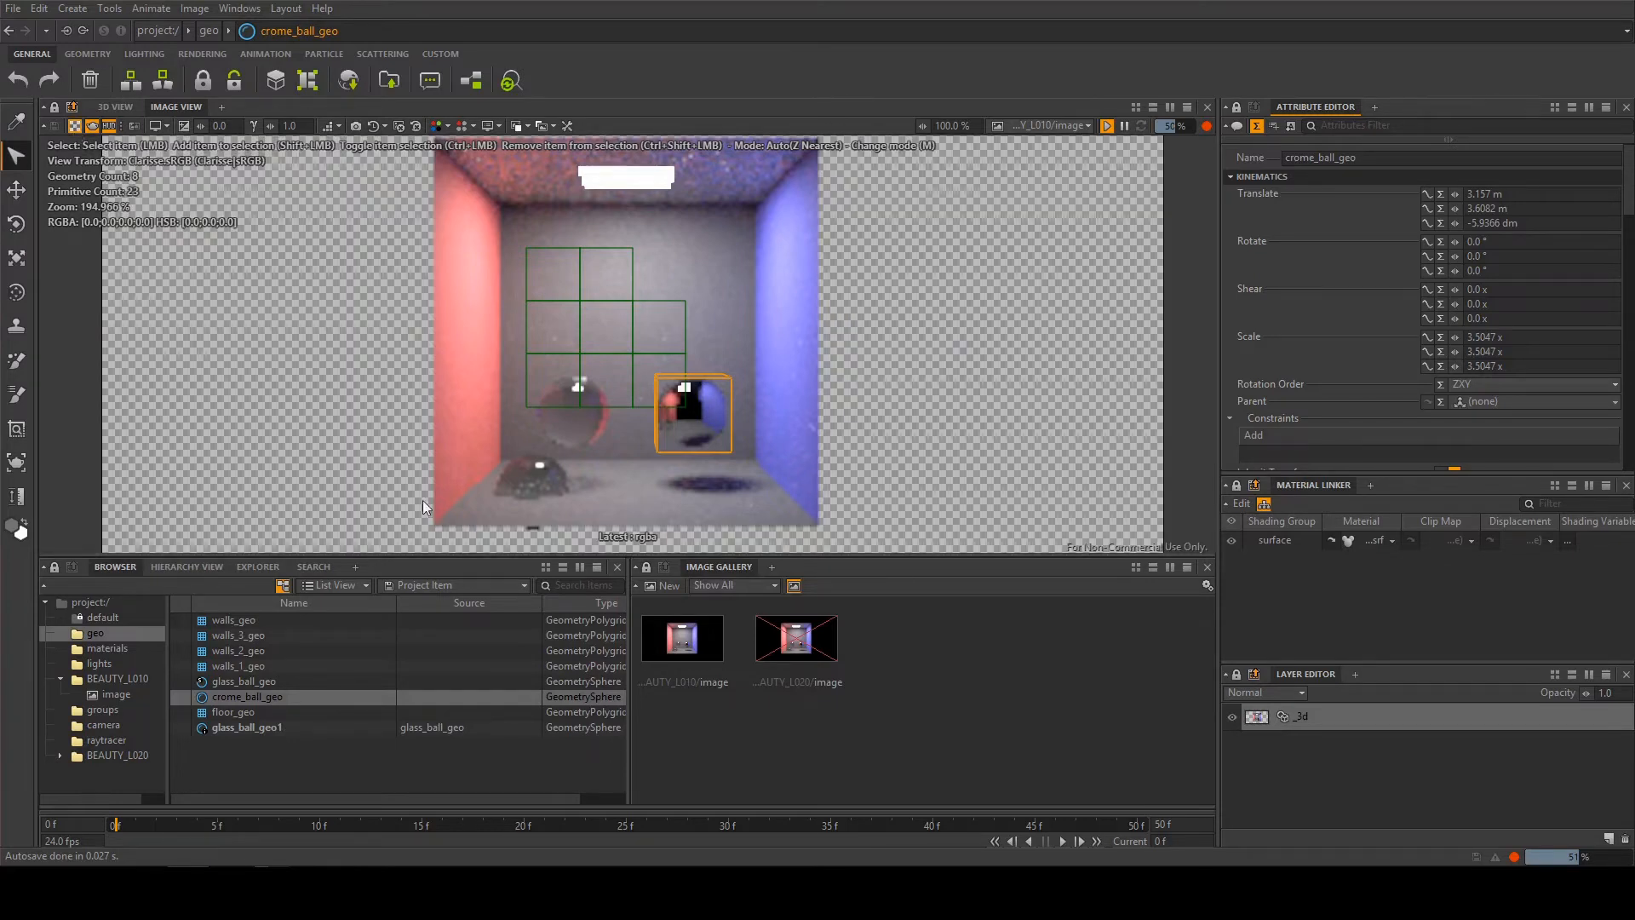
{"action": "left_click", "coordinate": [73, 128]}
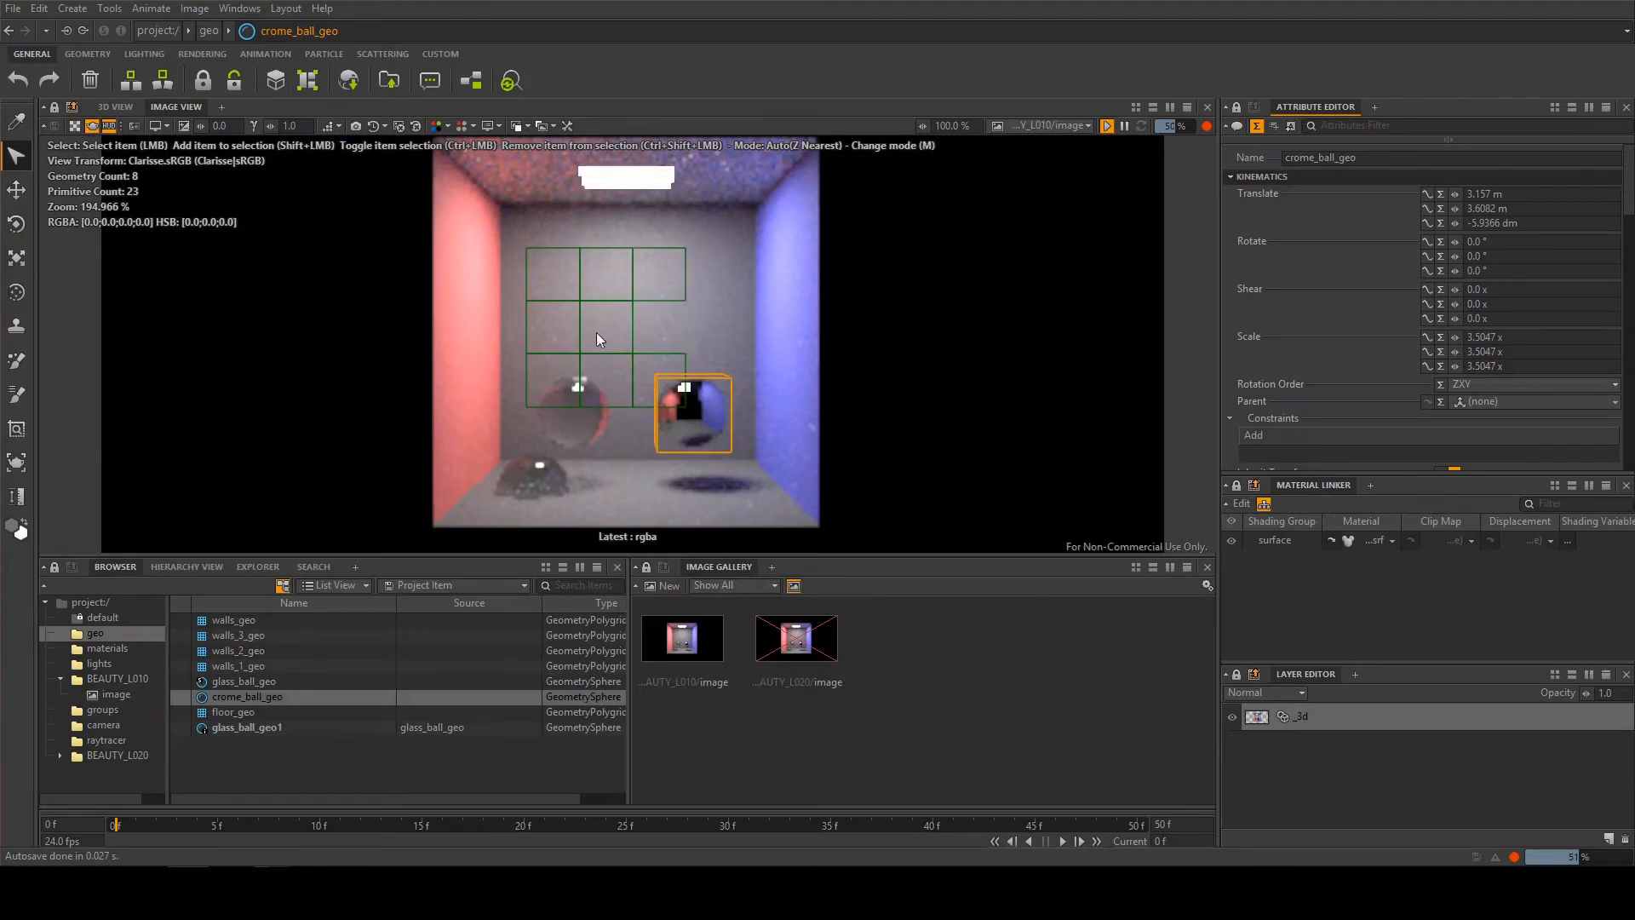
{"action": "left_click", "coordinate": [109, 126]}
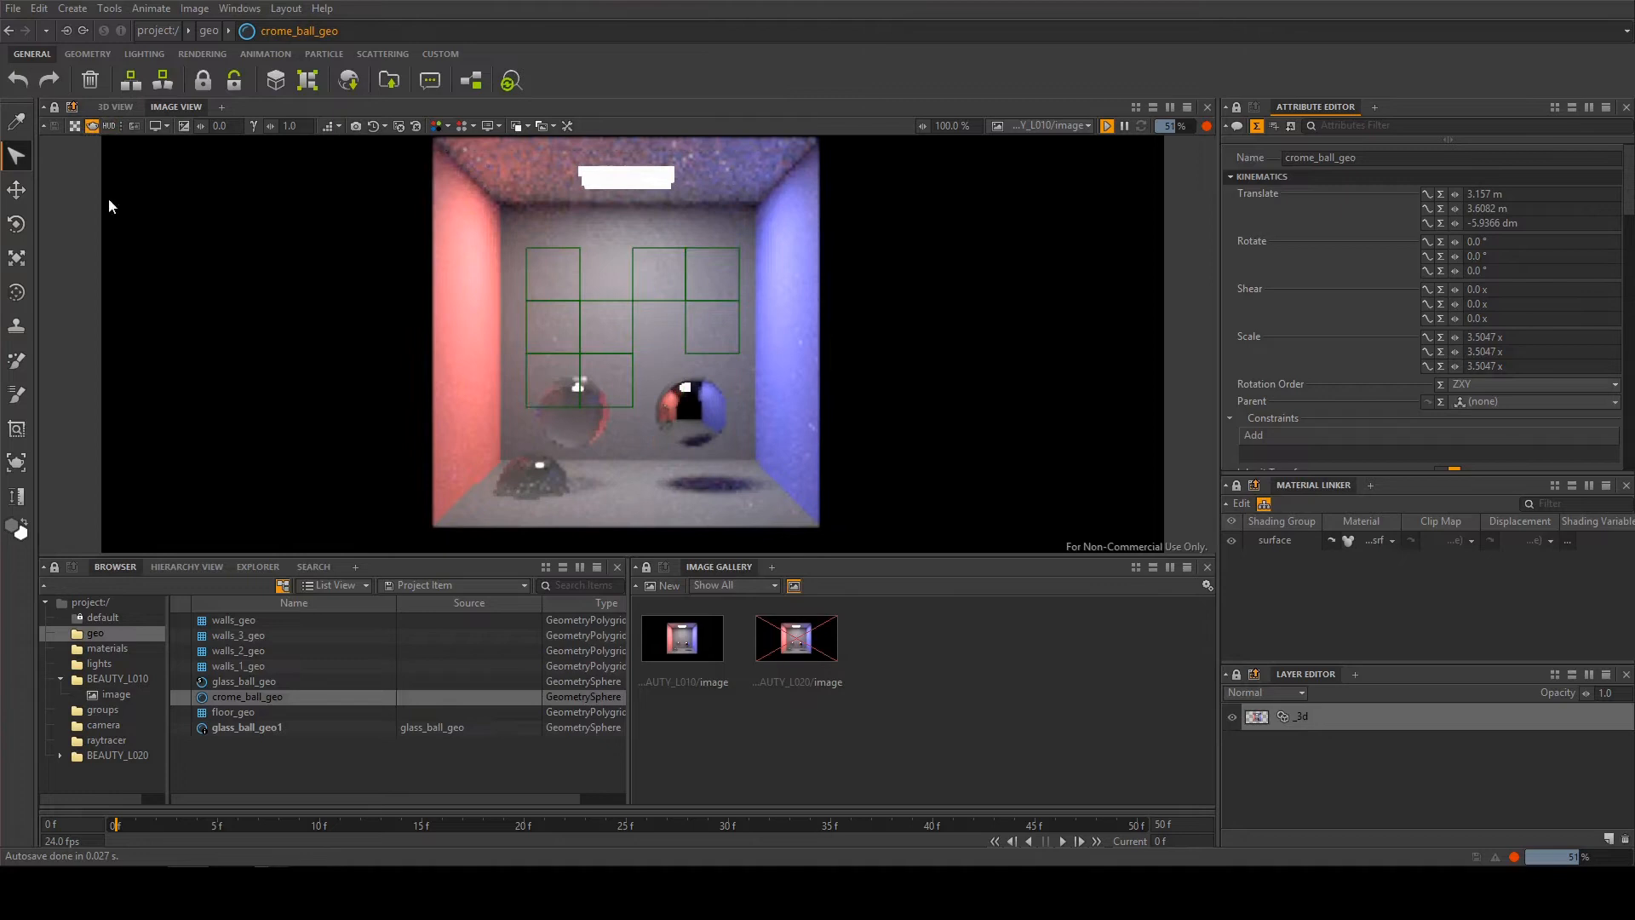
{"action": "left_click", "coordinate": [109, 126]}
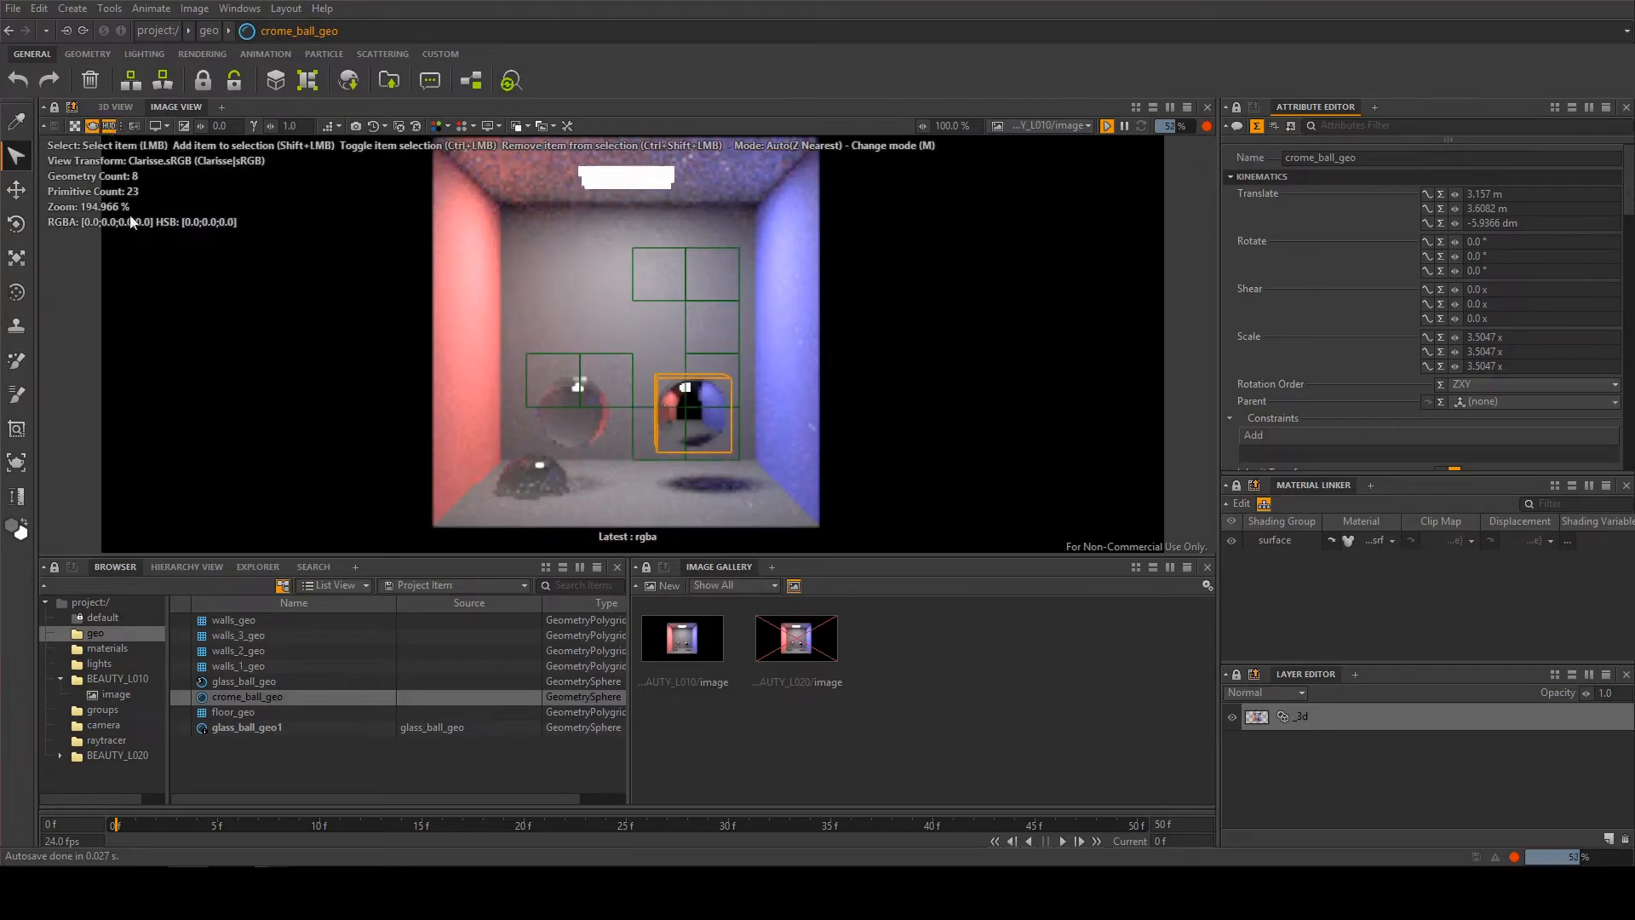
Define a render region around the floating glass ball, clear it, and redraw it wider to include the red wall
{"action": "left_click", "coordinate": [16, 462]}
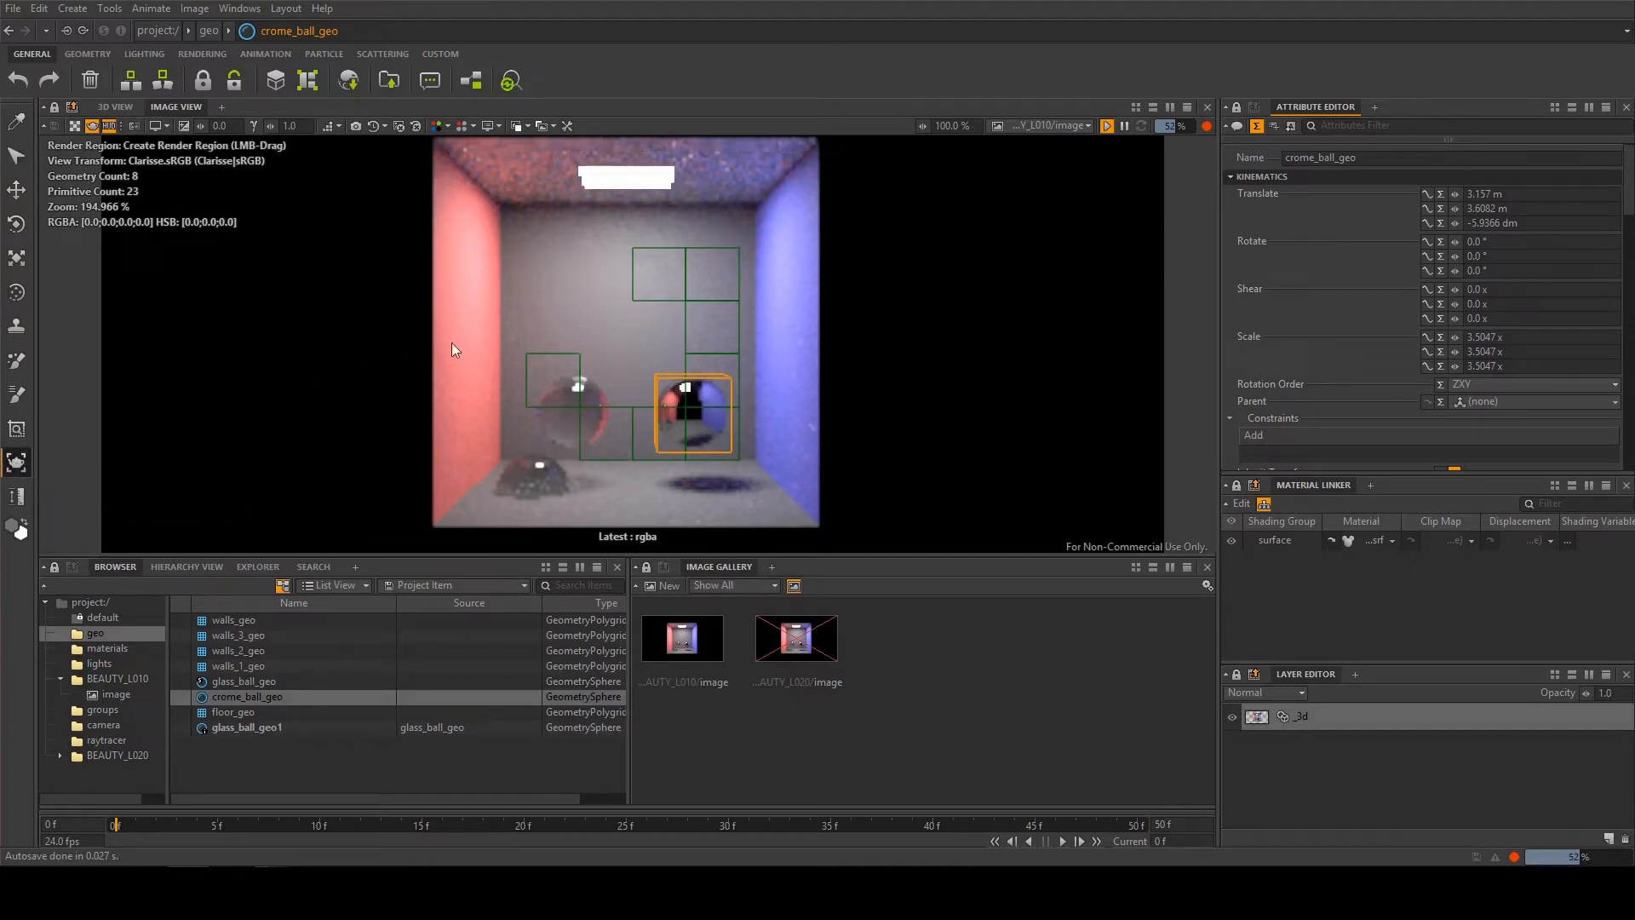
{"action": "left_click_drag", "start_coordinate": [513, 330], "coordinate": [648, 464]}
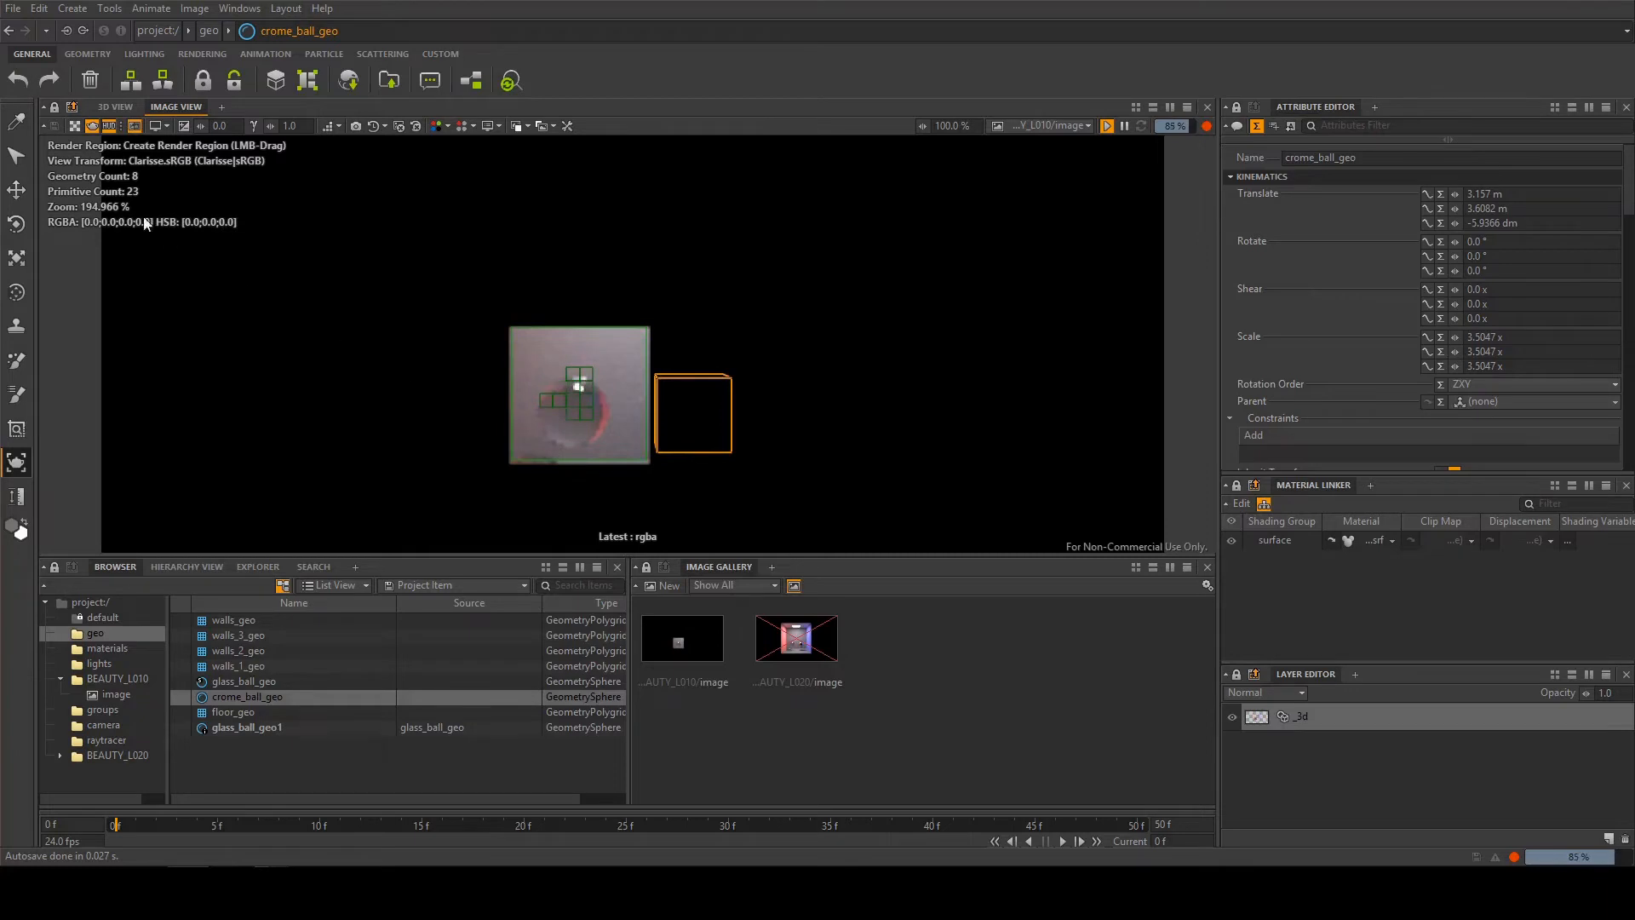
{"action": "left_click", "coordinate": [367, 296]}
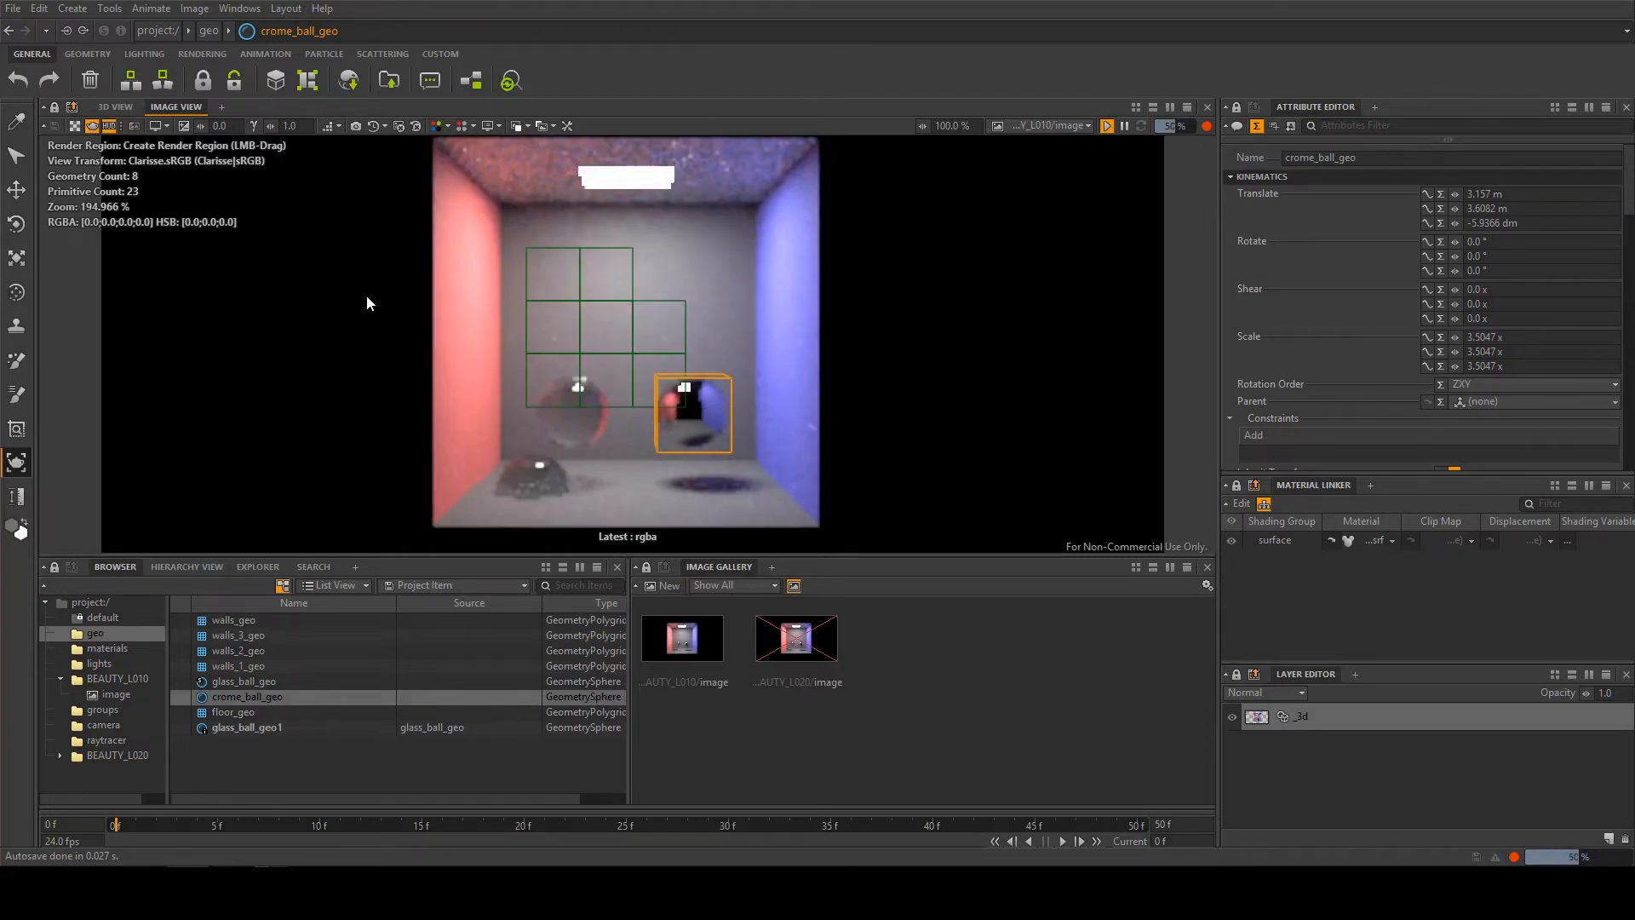
{"action": "left_click_drag", "start_coordinate": [396, 321], "coordinate": [635, 466]}
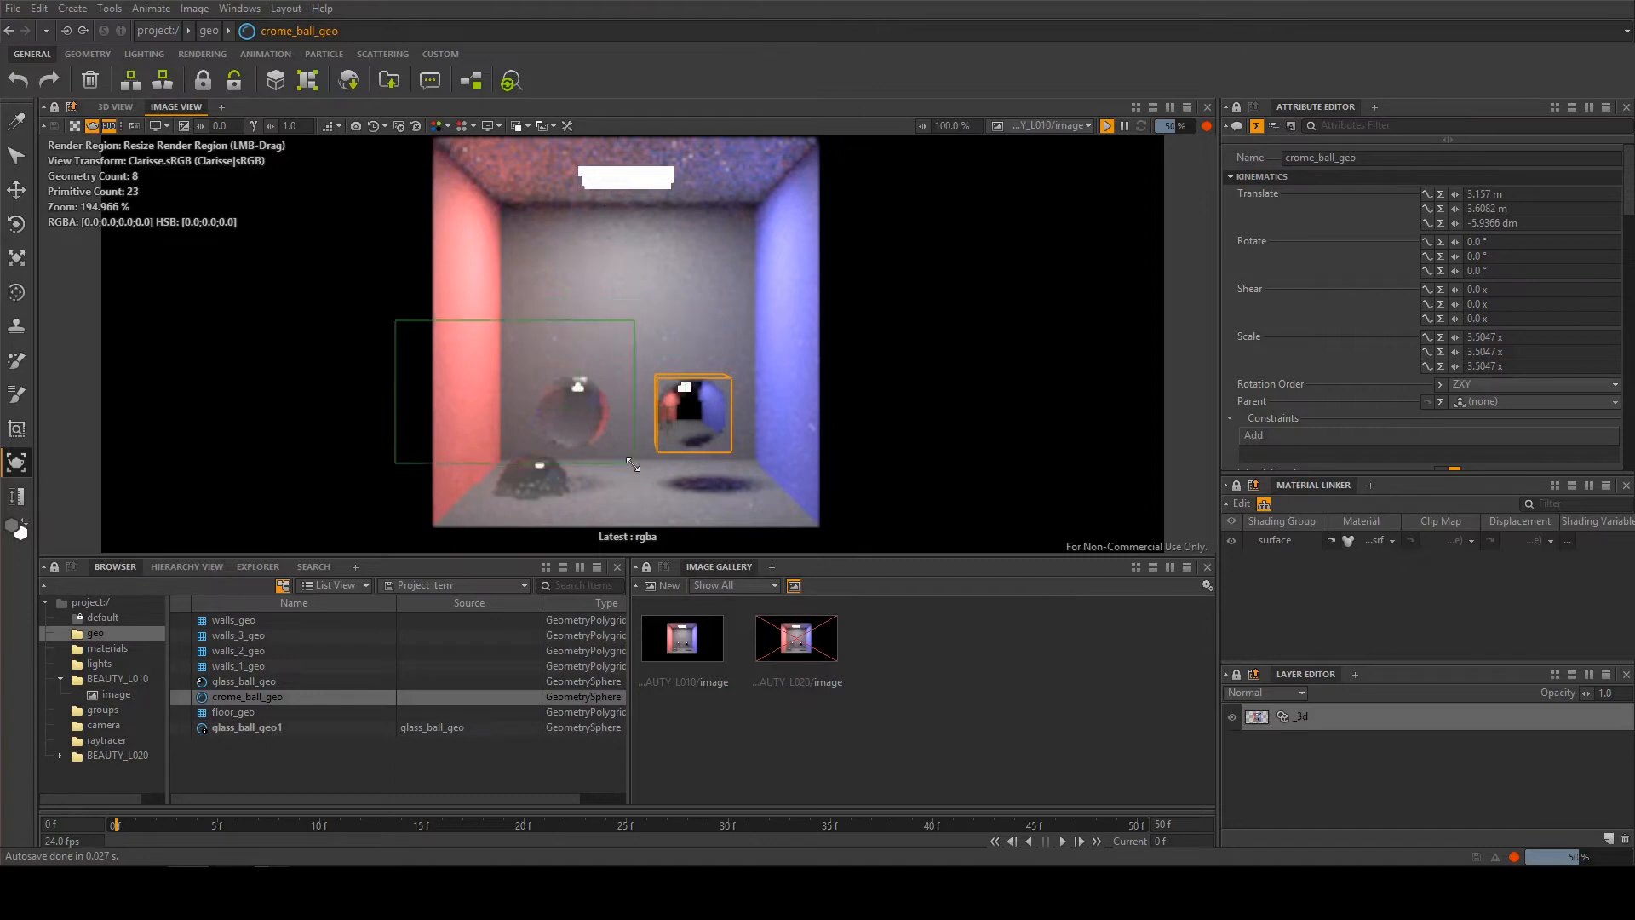
Toggle the render region off and on several times, ending with the full image rendering
{"action": "left_click", "coordinate": [137, 126]}
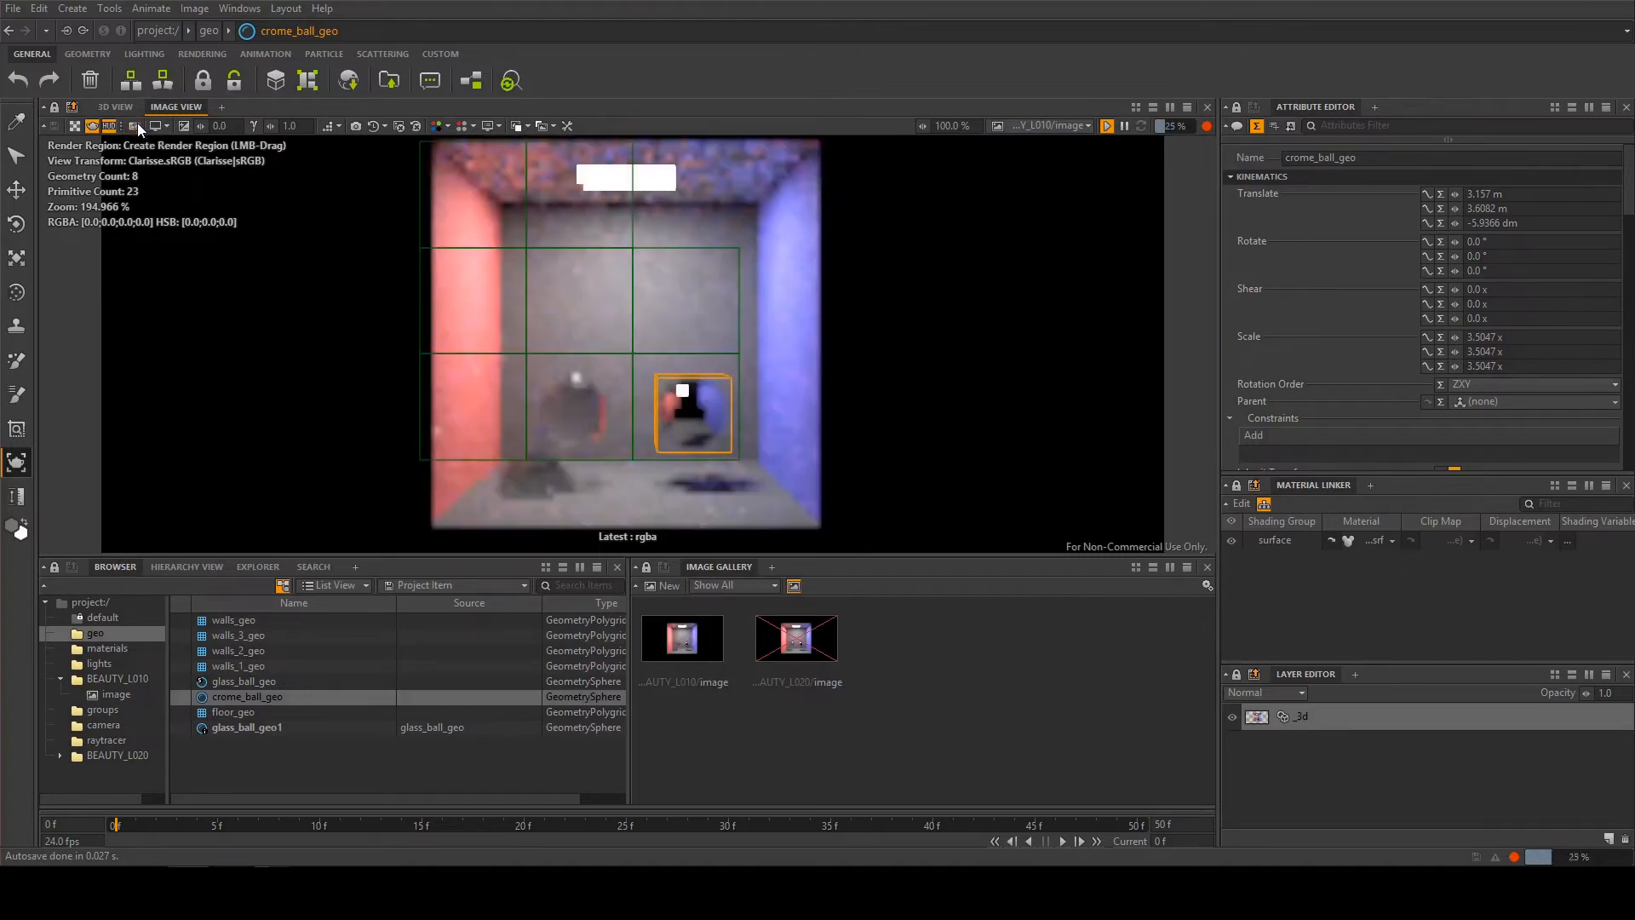
{"action": "left_click", "coordinate": [137, 125]}
{"action": "left_click", "coordinate": [138, 125]}
{"action": "left_click", "coordinate": [137, 125]}
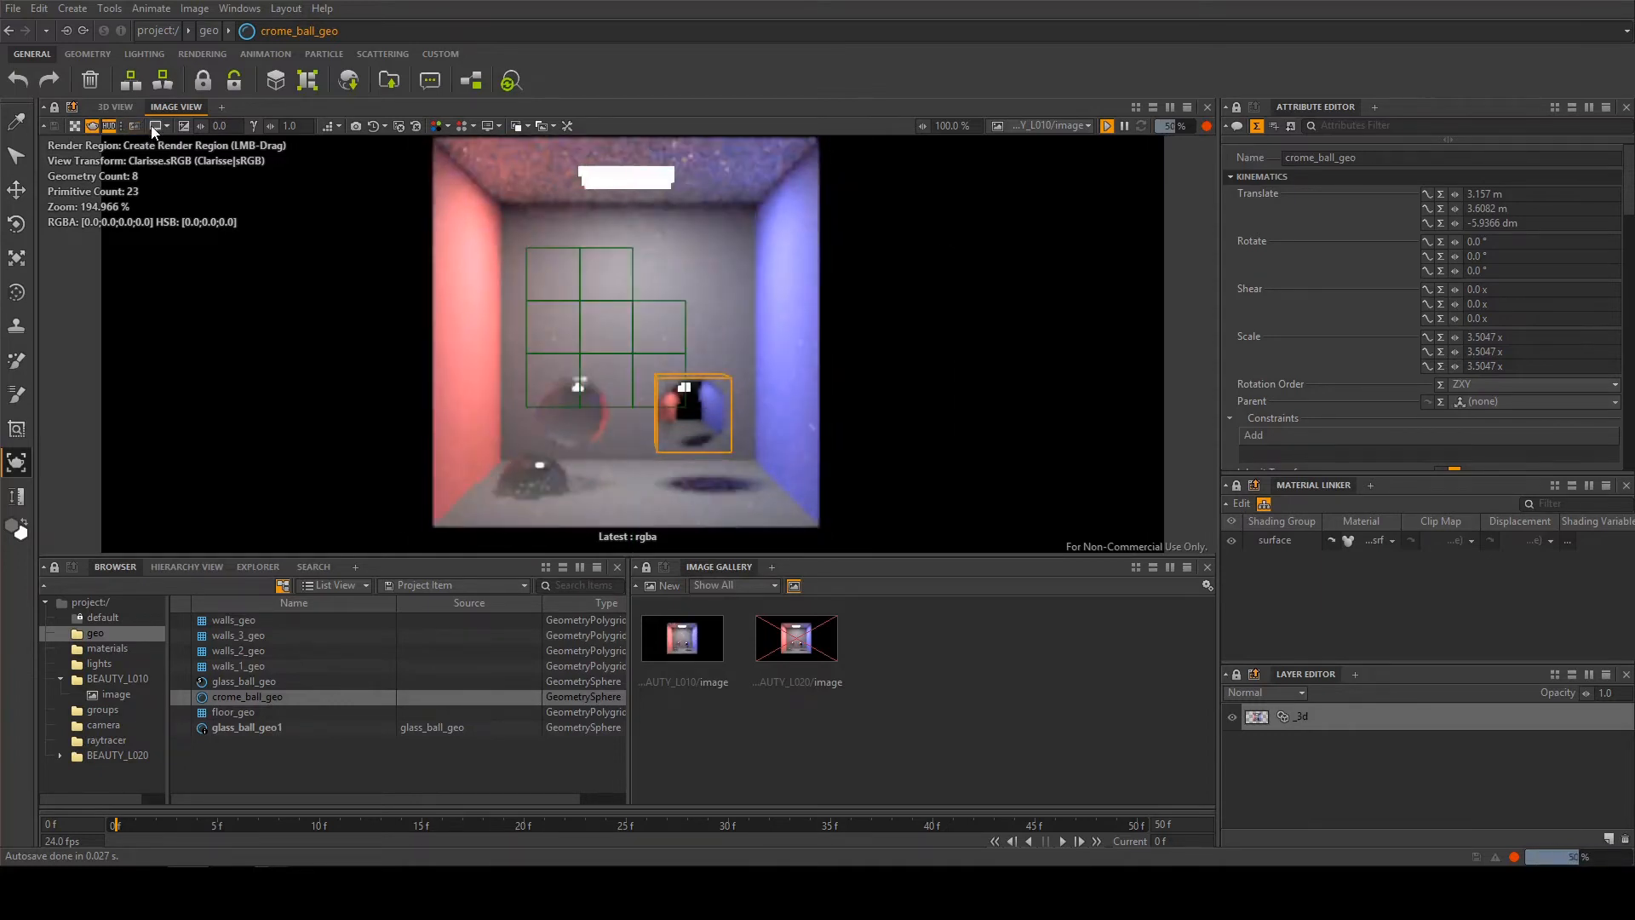
View the available view transforms, then lower the image view's exposure and reset it to 0
{"action": "left_click", "coordinate": [155, 126]}
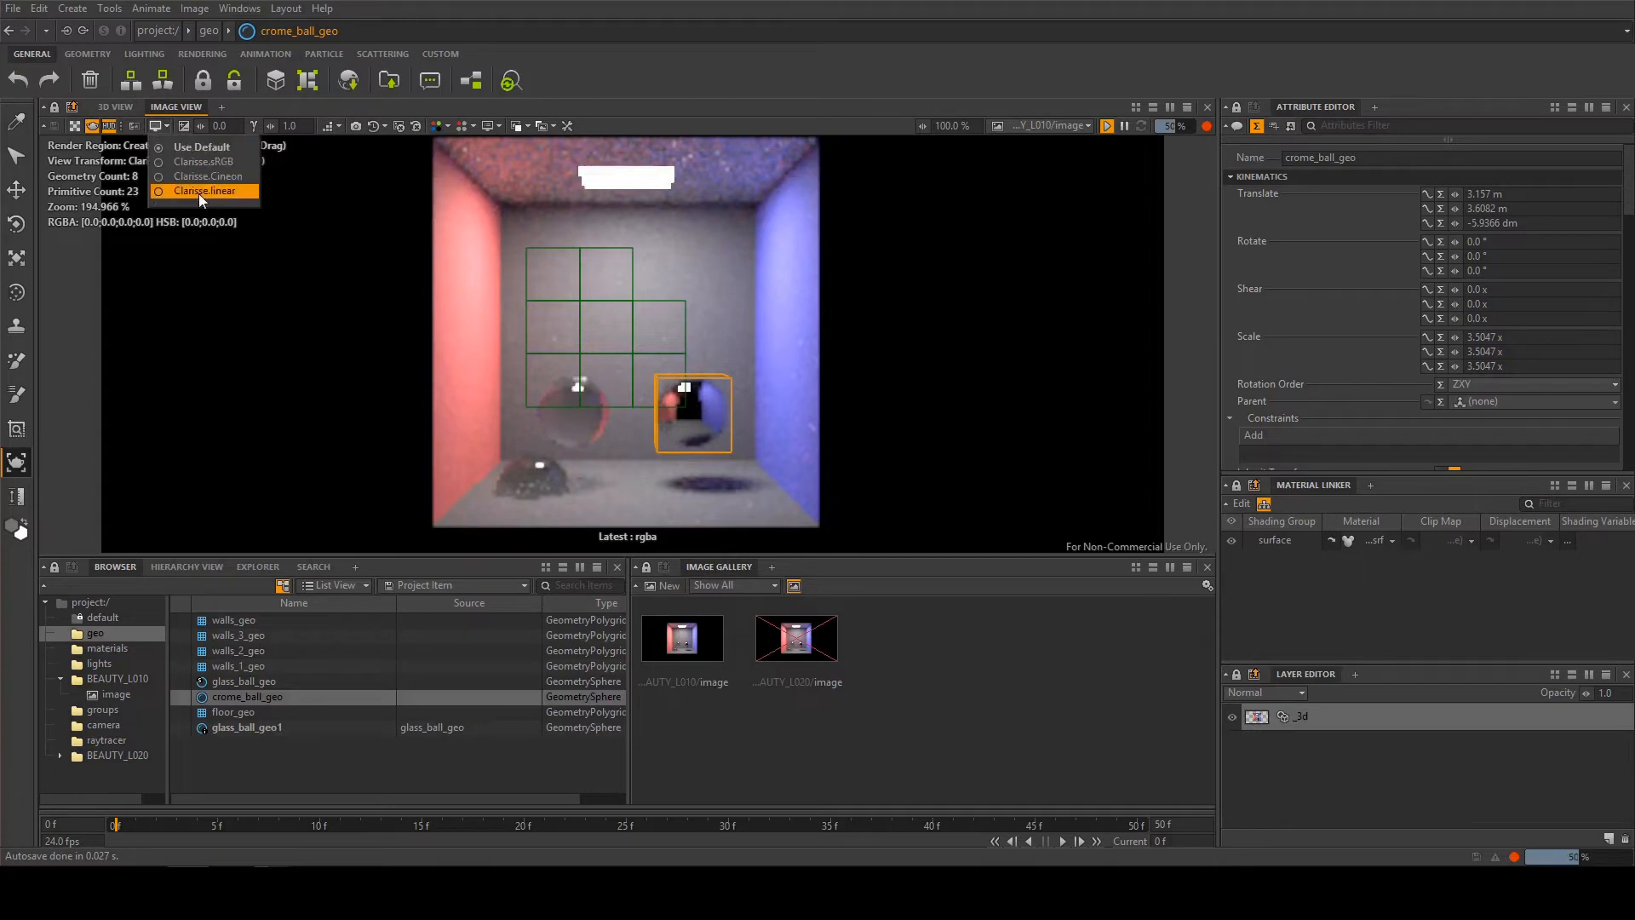
{"action": "left_click", "coordinate": [234, 123]}
{"action": "mouse_move", "coordinate": [201, 127]}
{"action": "left_mouse_down"}
{"action": "mouse_move", "coordinate": [218, 126]}
{"action": "mouse_move", "coordinate": [185, 126]}
{"action": "left_mouse_up"}
{"action": "double_click", "coordinate": [238, 124]}
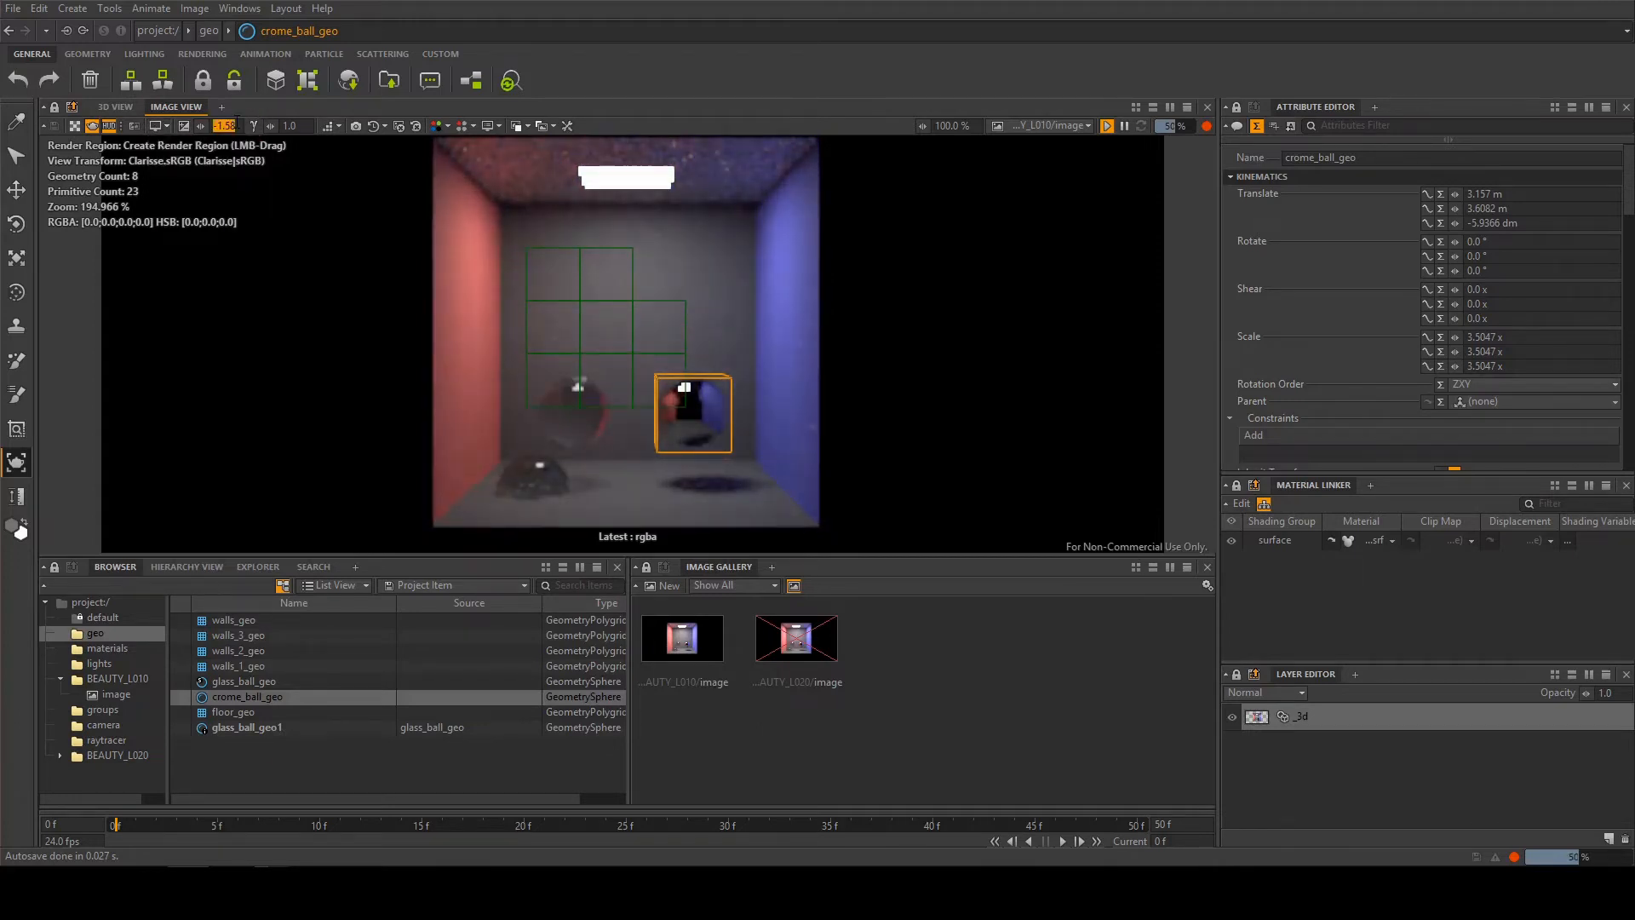
{"action": "type", "text": "0"}
{"action": "key", "text": "Return"}
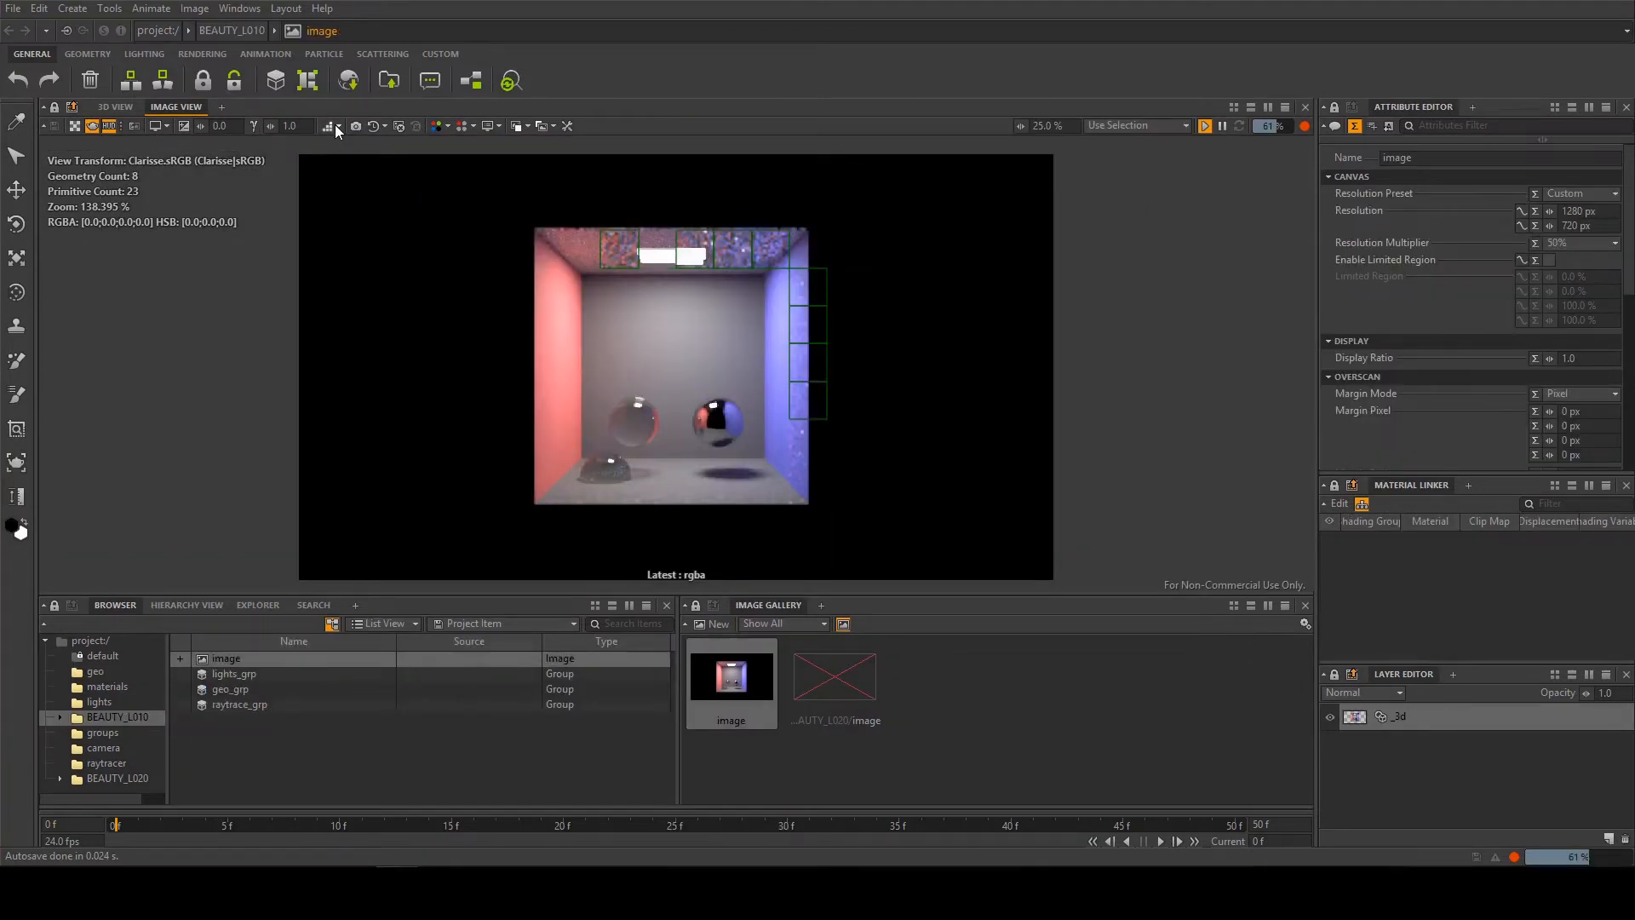
Show renders 69 and 66 from the image view's render history, and return to the Latest render
{"action": "left_click", "coordinate": [335, 125]}
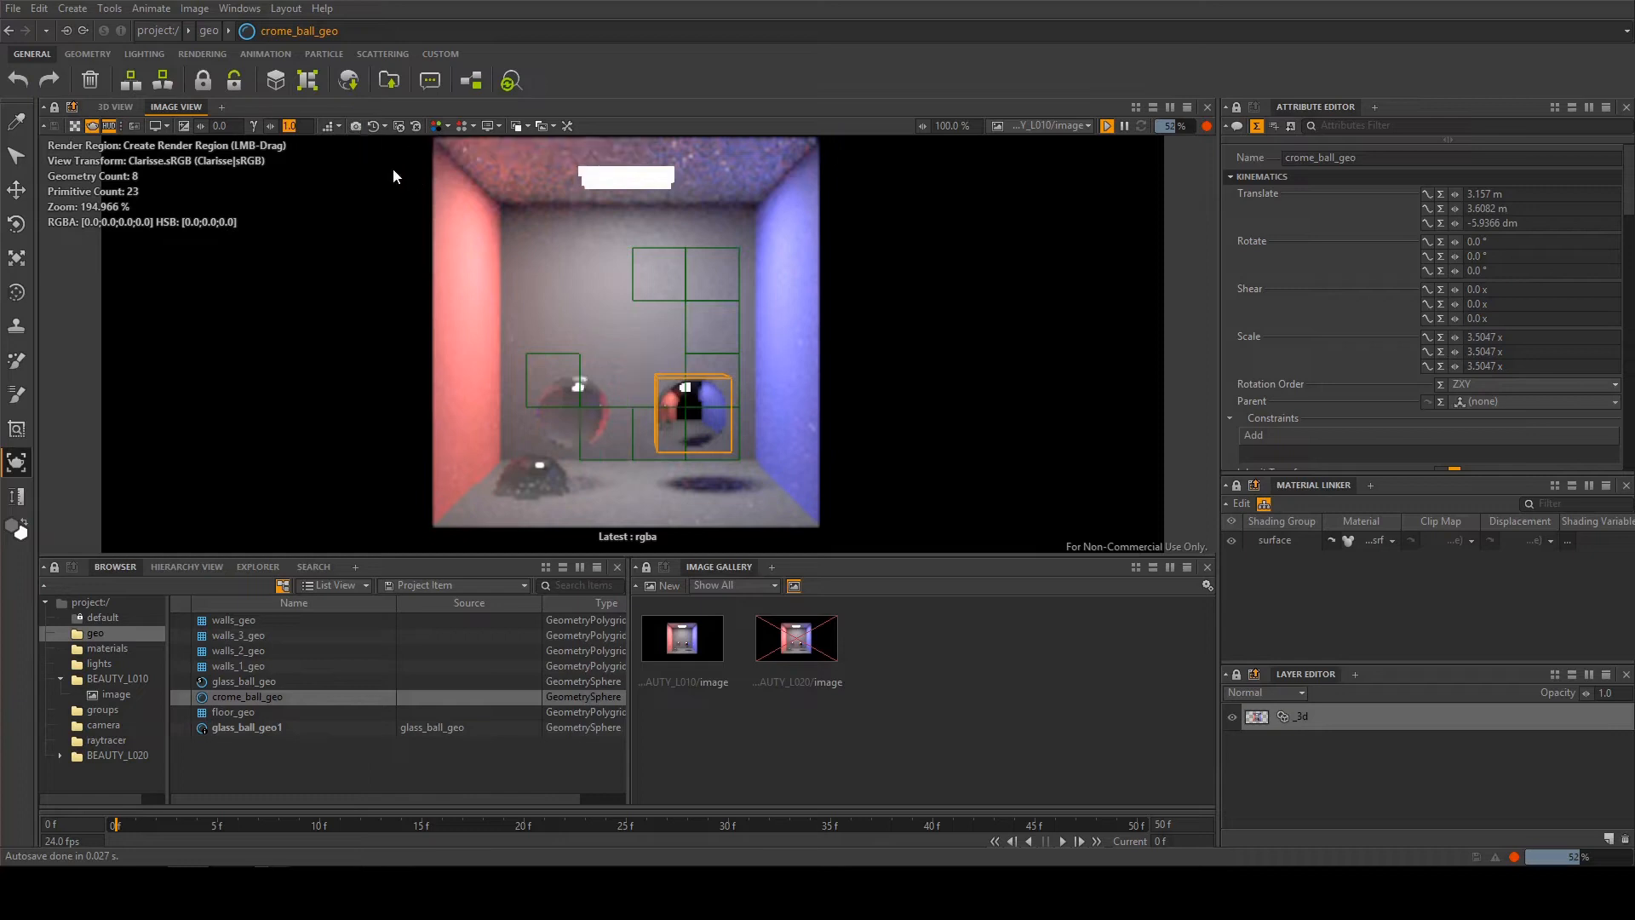
{"action": "left_click", "coordinate": [371, 127]}
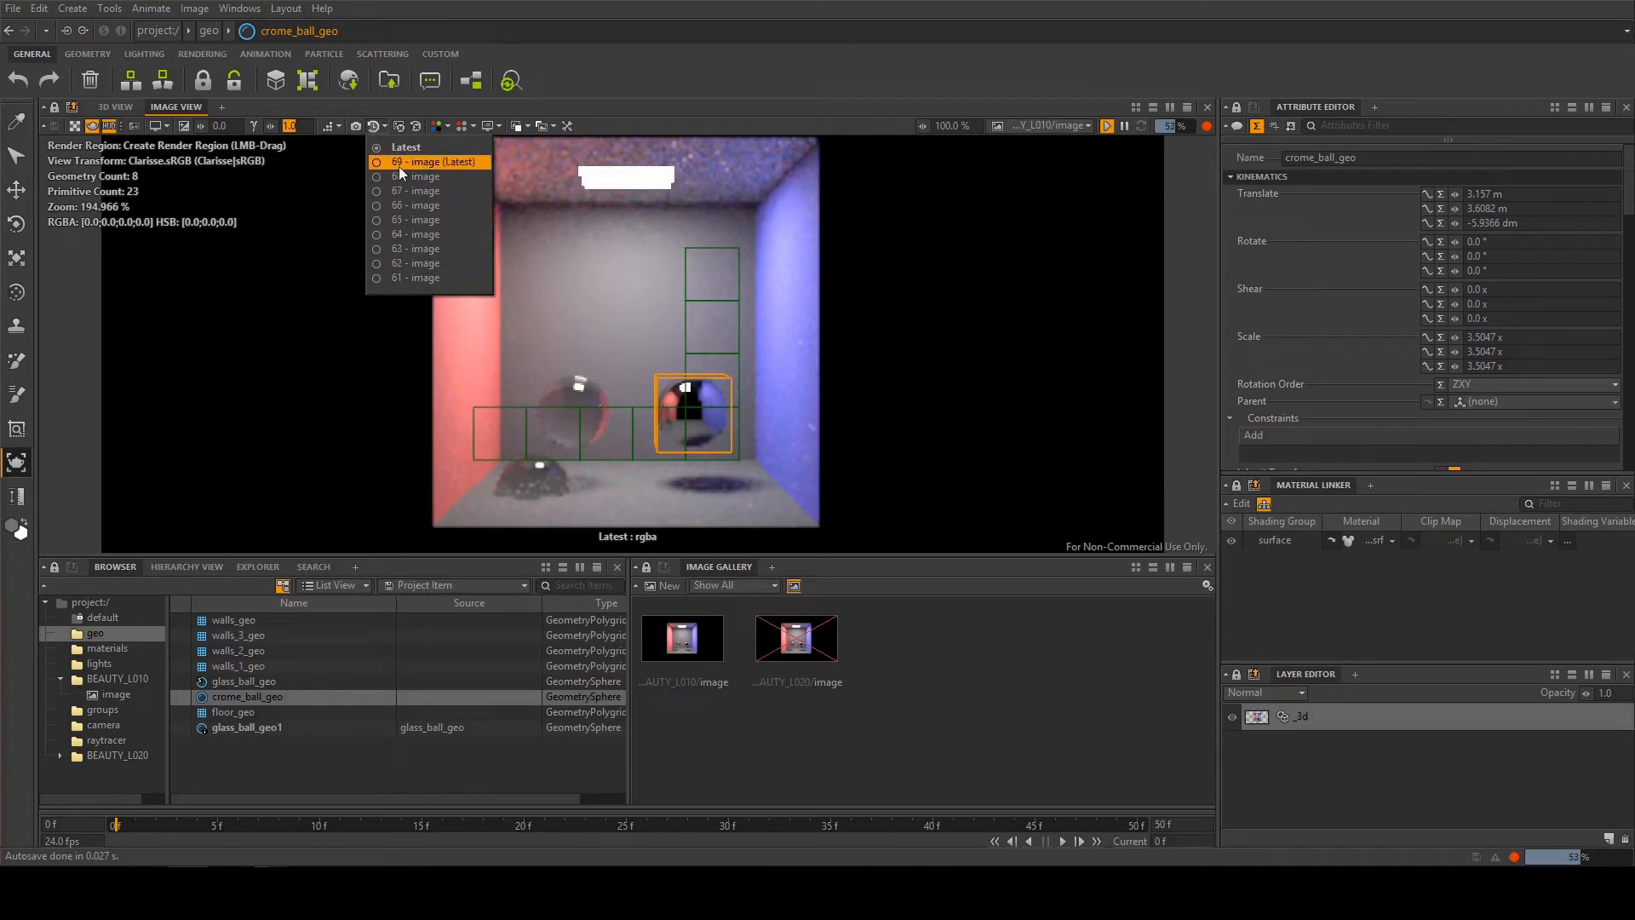
{"action": "left_click", "coordinate": [381, 128]}
{"action": "left_click", "coordinate": [375, 124]}
{"action": "left_click", "coordinate": [411, 163]}
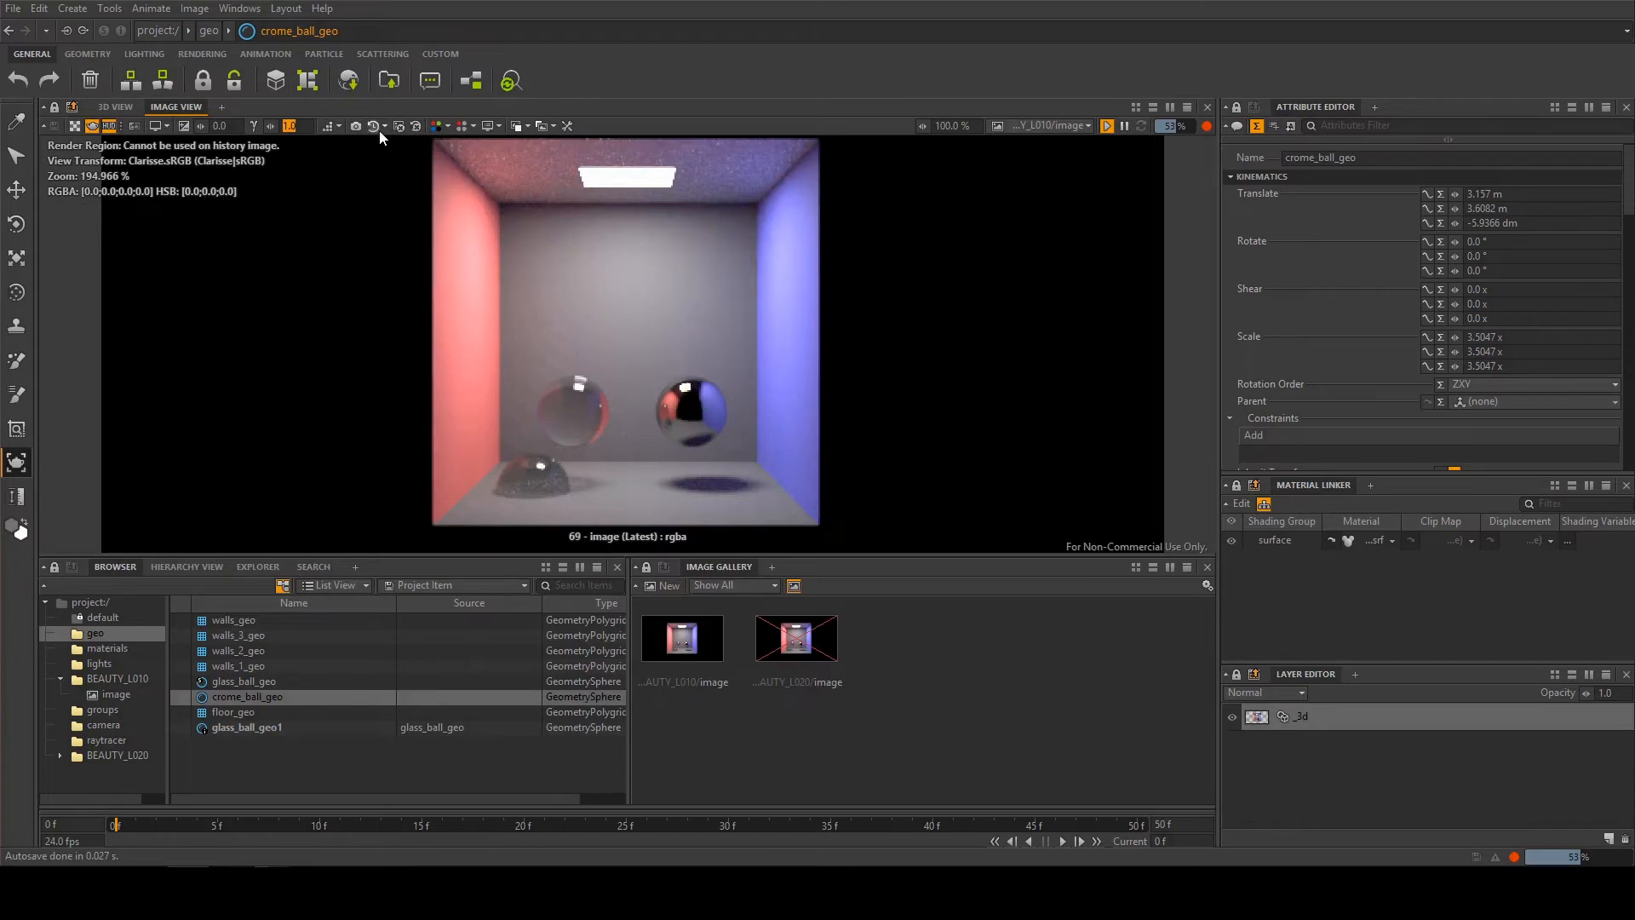
{"action": "left_click", "coordinate": [376, 126]}
{"action": "left_click", "coordinate": [417, 210]}
{"action": "left_click", "coordinate": [372, 126]}
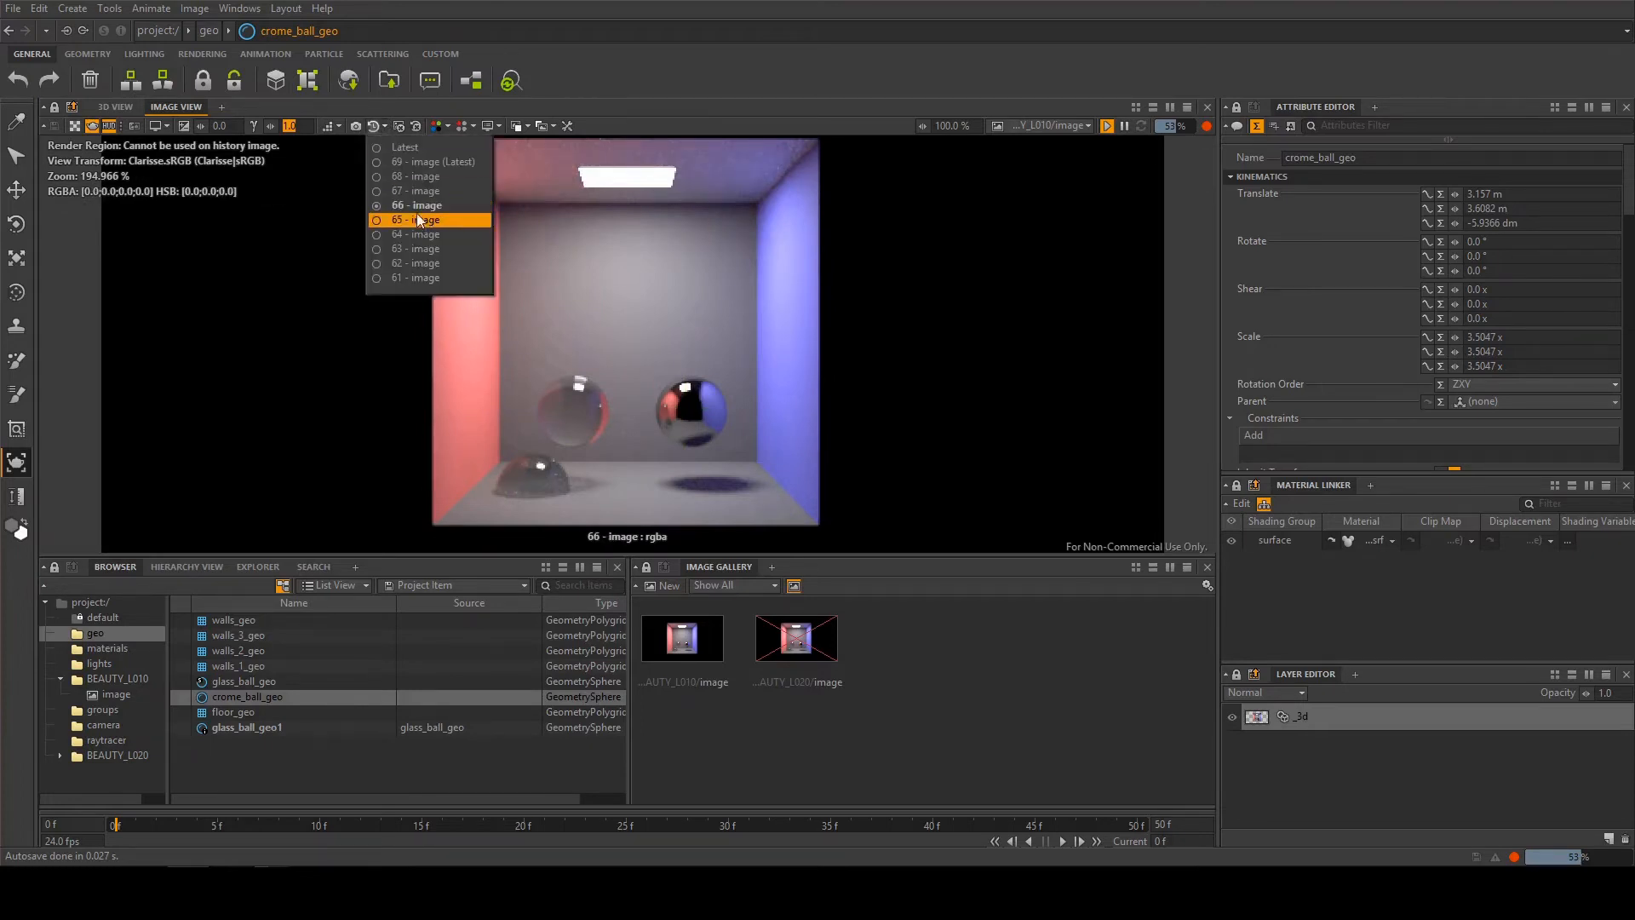
{"action": "left_click", "coordinate": [405, 148]}
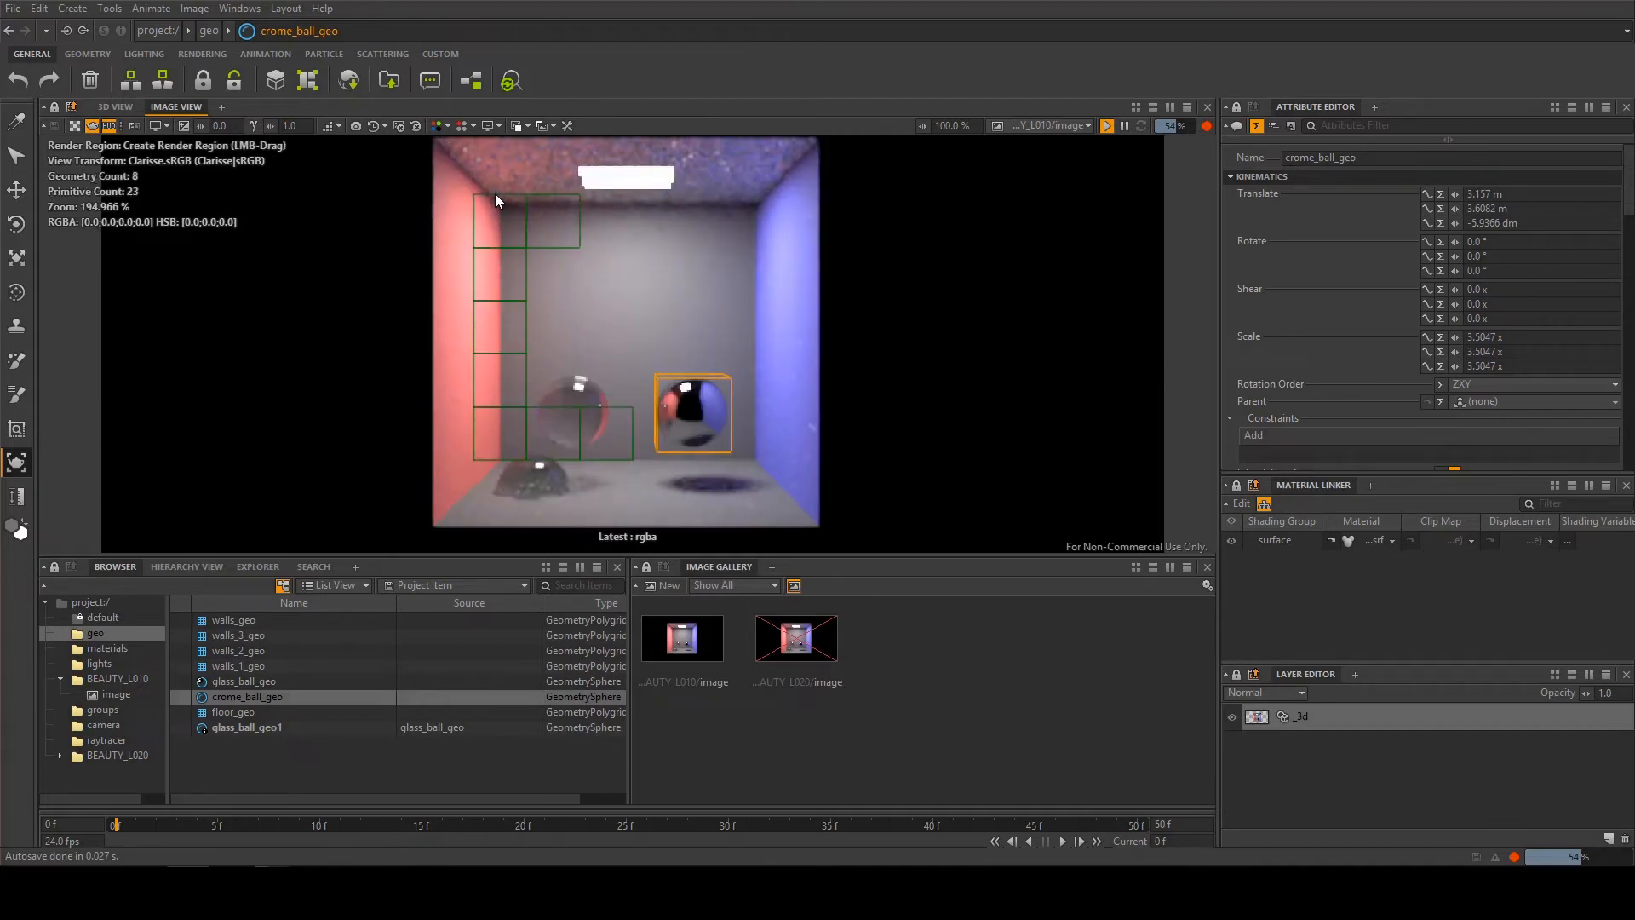
Display the depth channel group in the image view, and switch back to rgba
{"action": "left_click", "coordinate": [438, 126]}
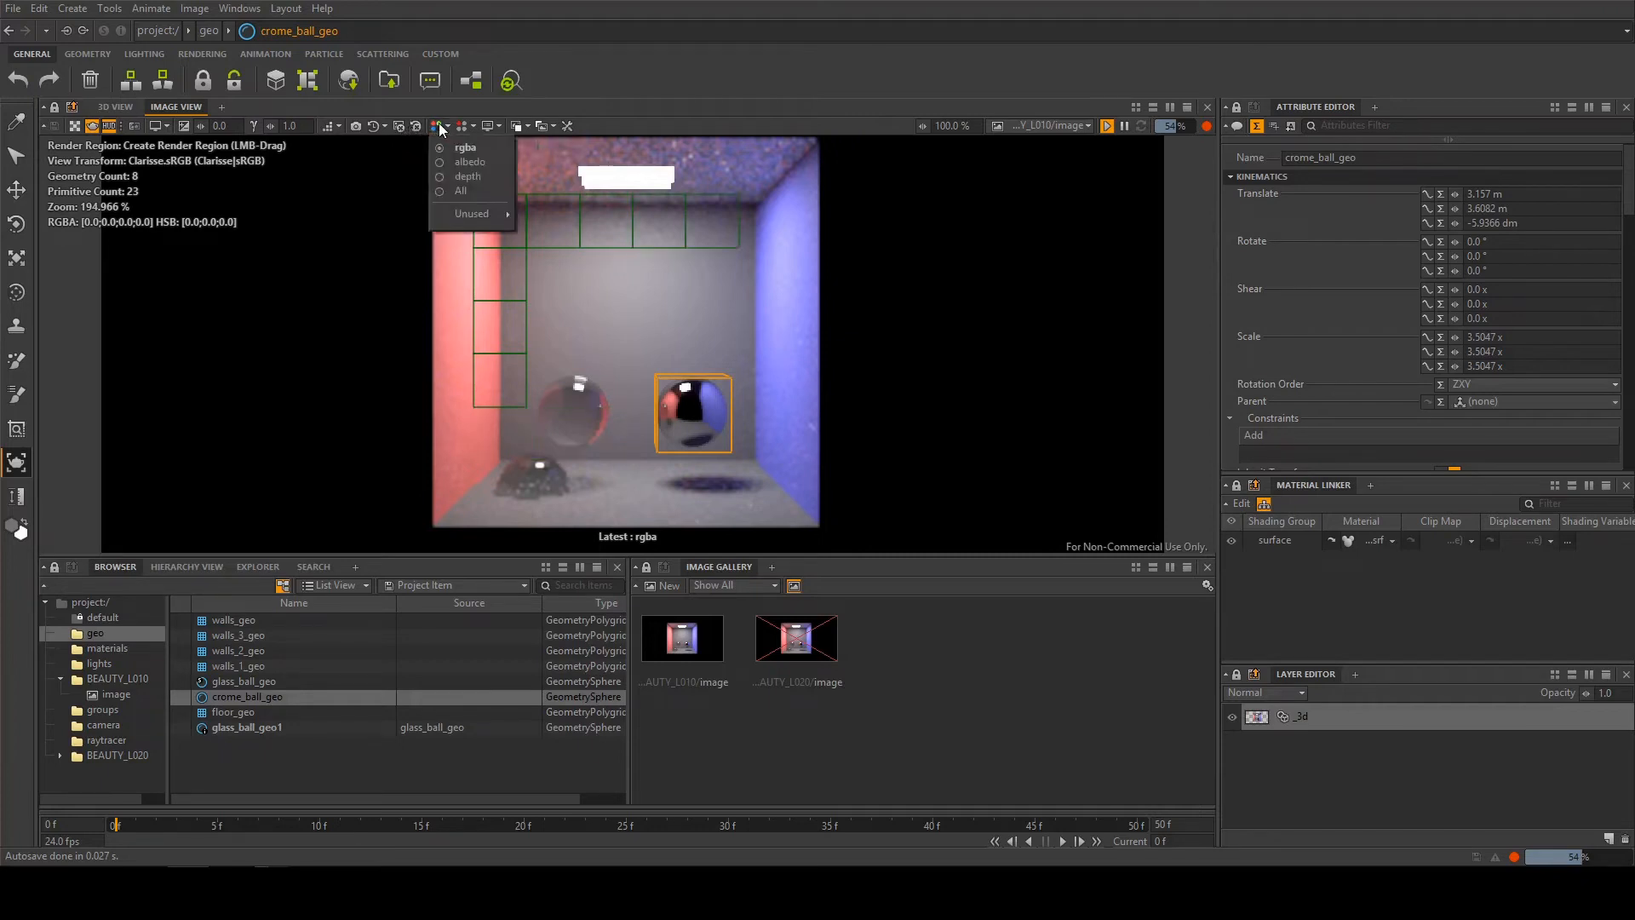
{"action": "left_click", "coordinate": [474, 175]}
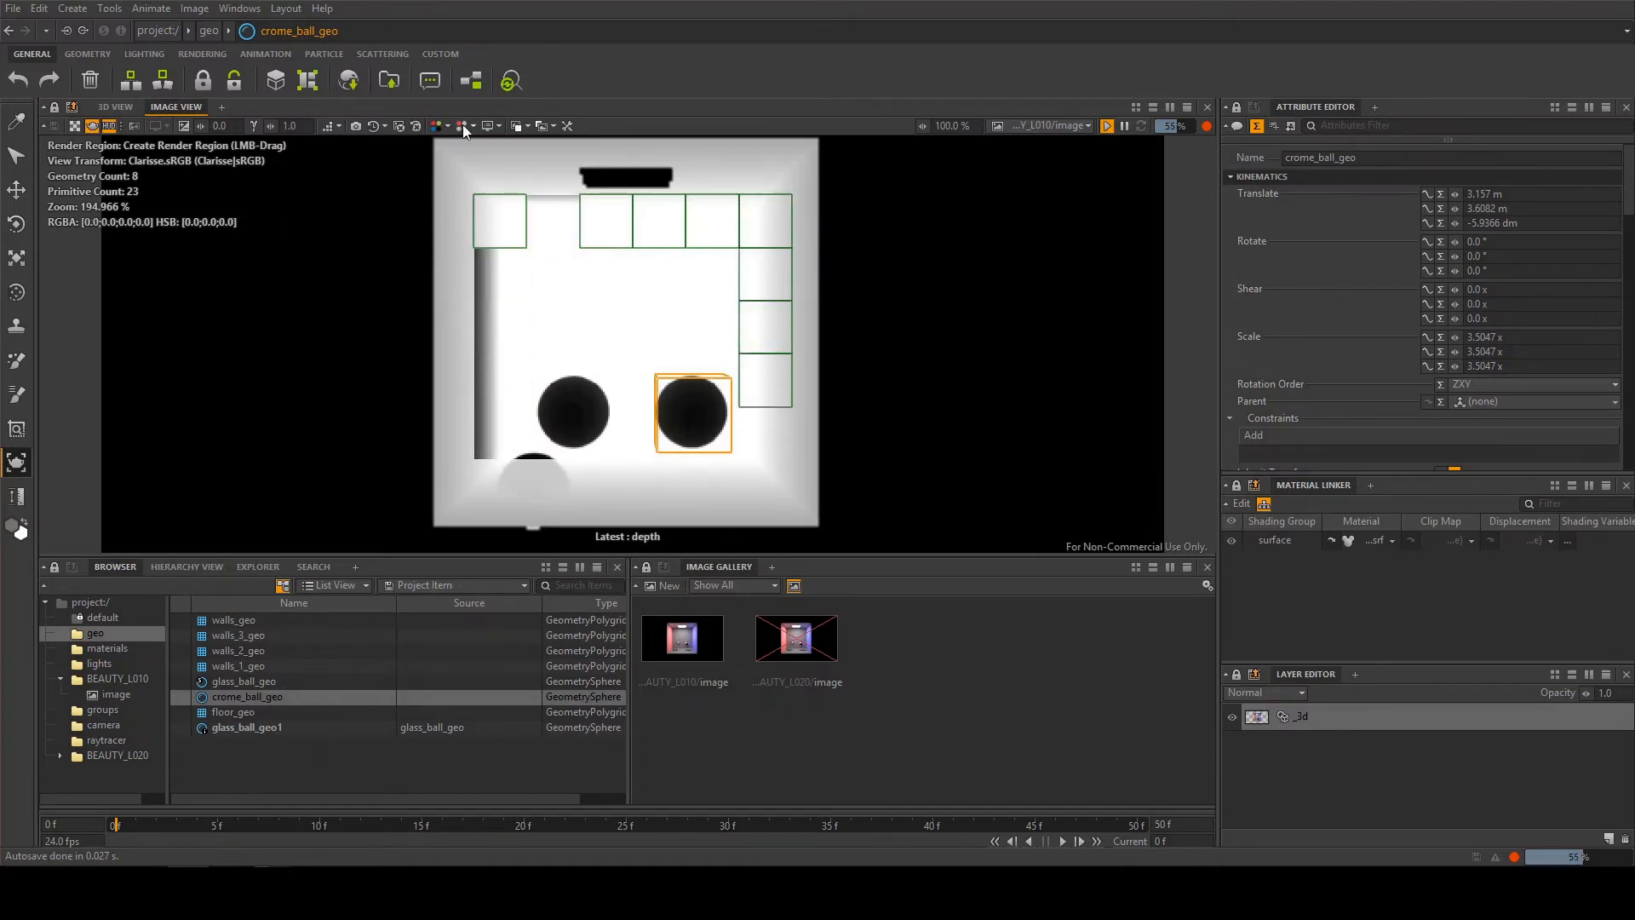
{"action": "left_click", "coordinate": [441, 125]}
{"action": "left_click", "coordinate": [454, 147]}
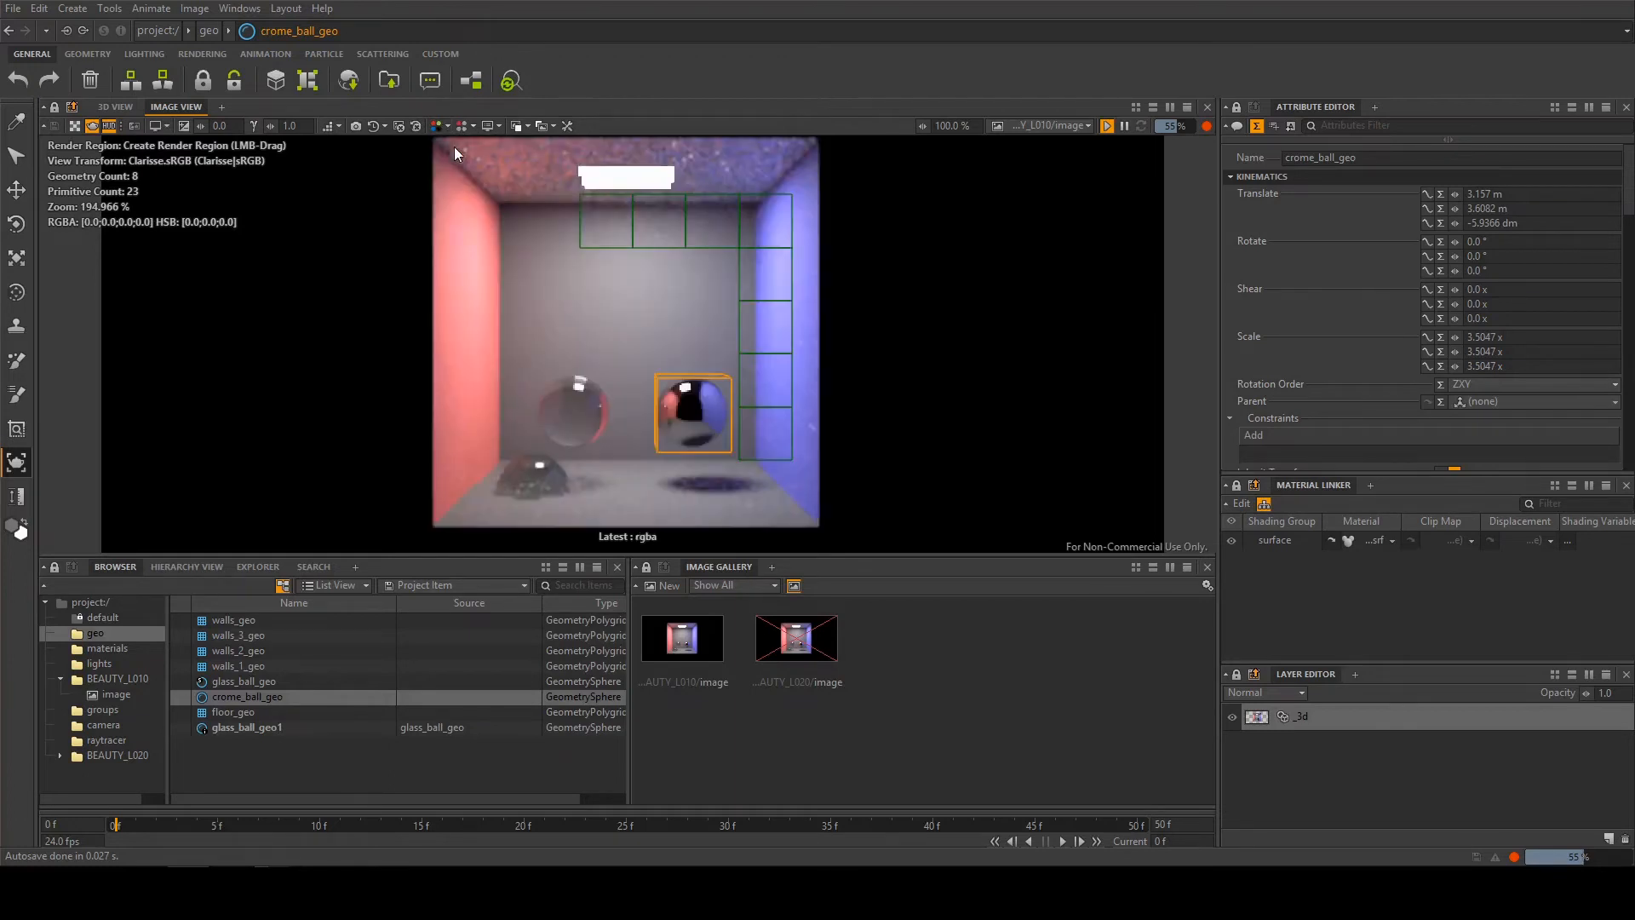
Isolate the rgba.alpha channel in the image view, and restore the display of all channels
{"action": "left_click", "coordinate": [462, 126]}
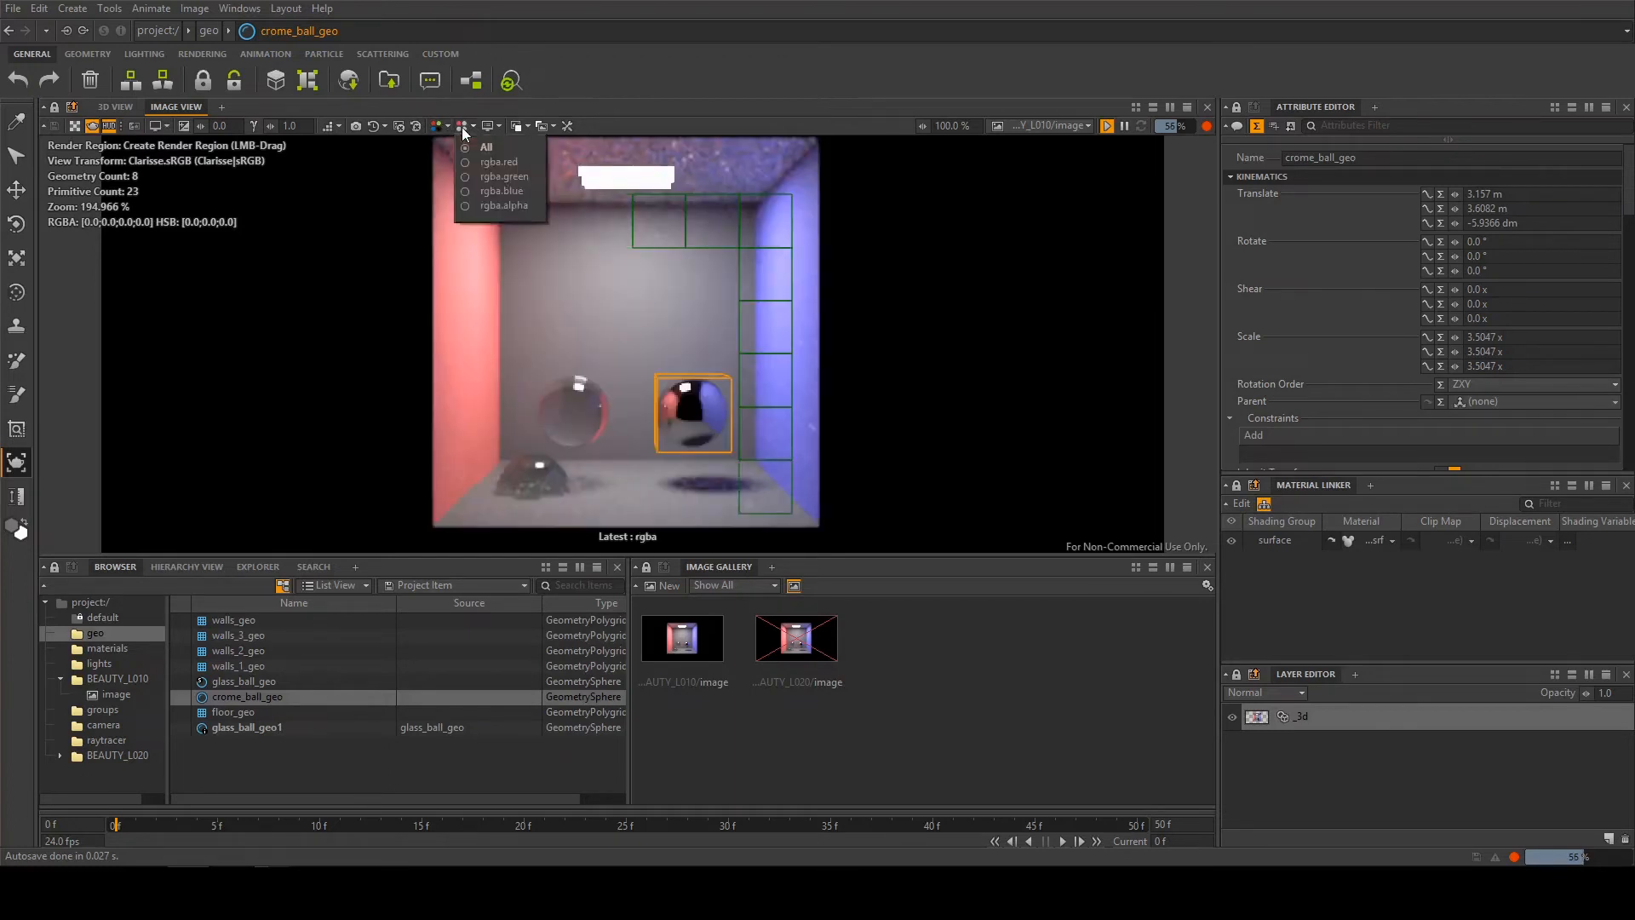
{"action": "left_click", "coordinate": [497, 204]}
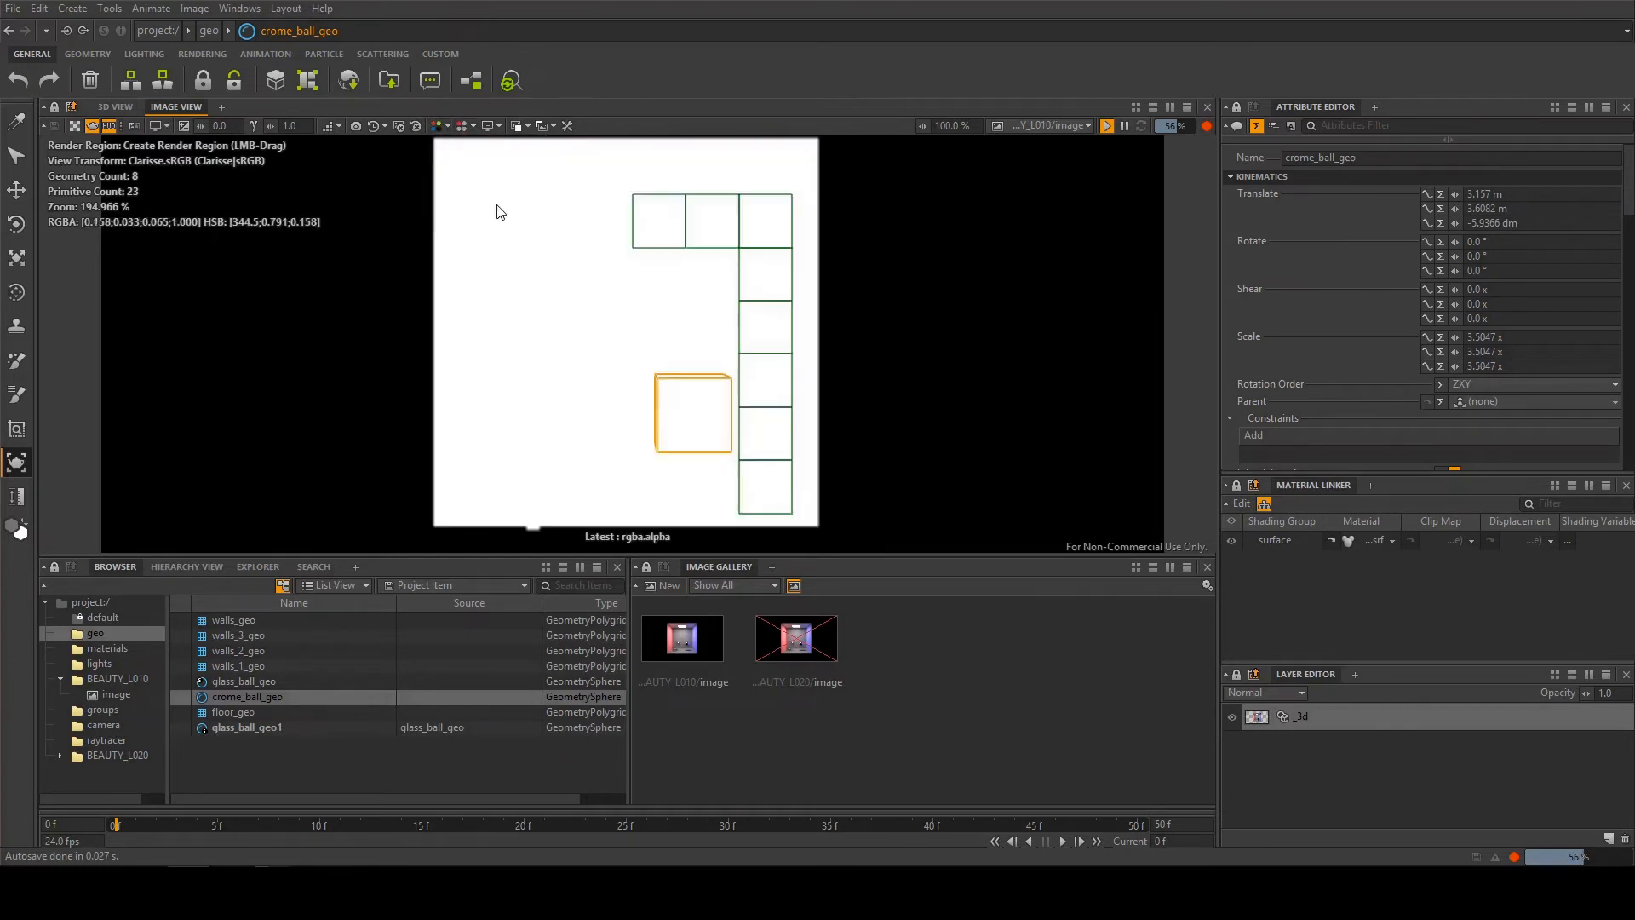
{"action": "left_click", "coordinate": [461, 128]}
{"action": "left_click", "coordinate": [483, 147]}
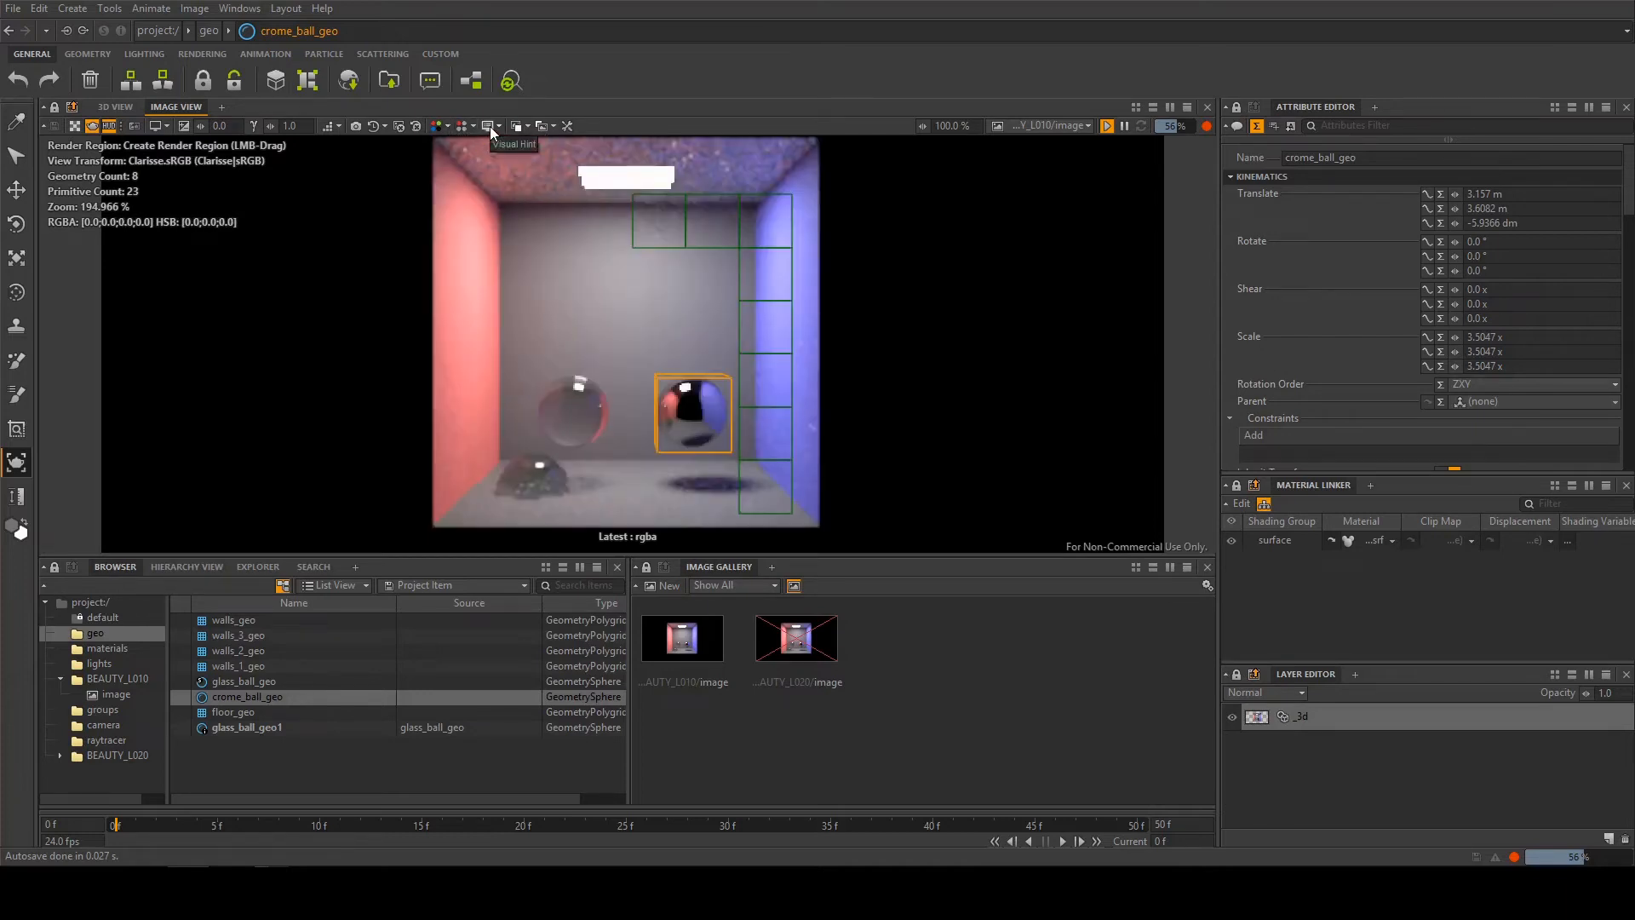
Display the depth channel group with the Raw visual hint, and set the hint back to Automatic
{"action": "left_click", "coordinate": [437, 125]}
{"action": "left_click", "coordinate": [462, 176]}
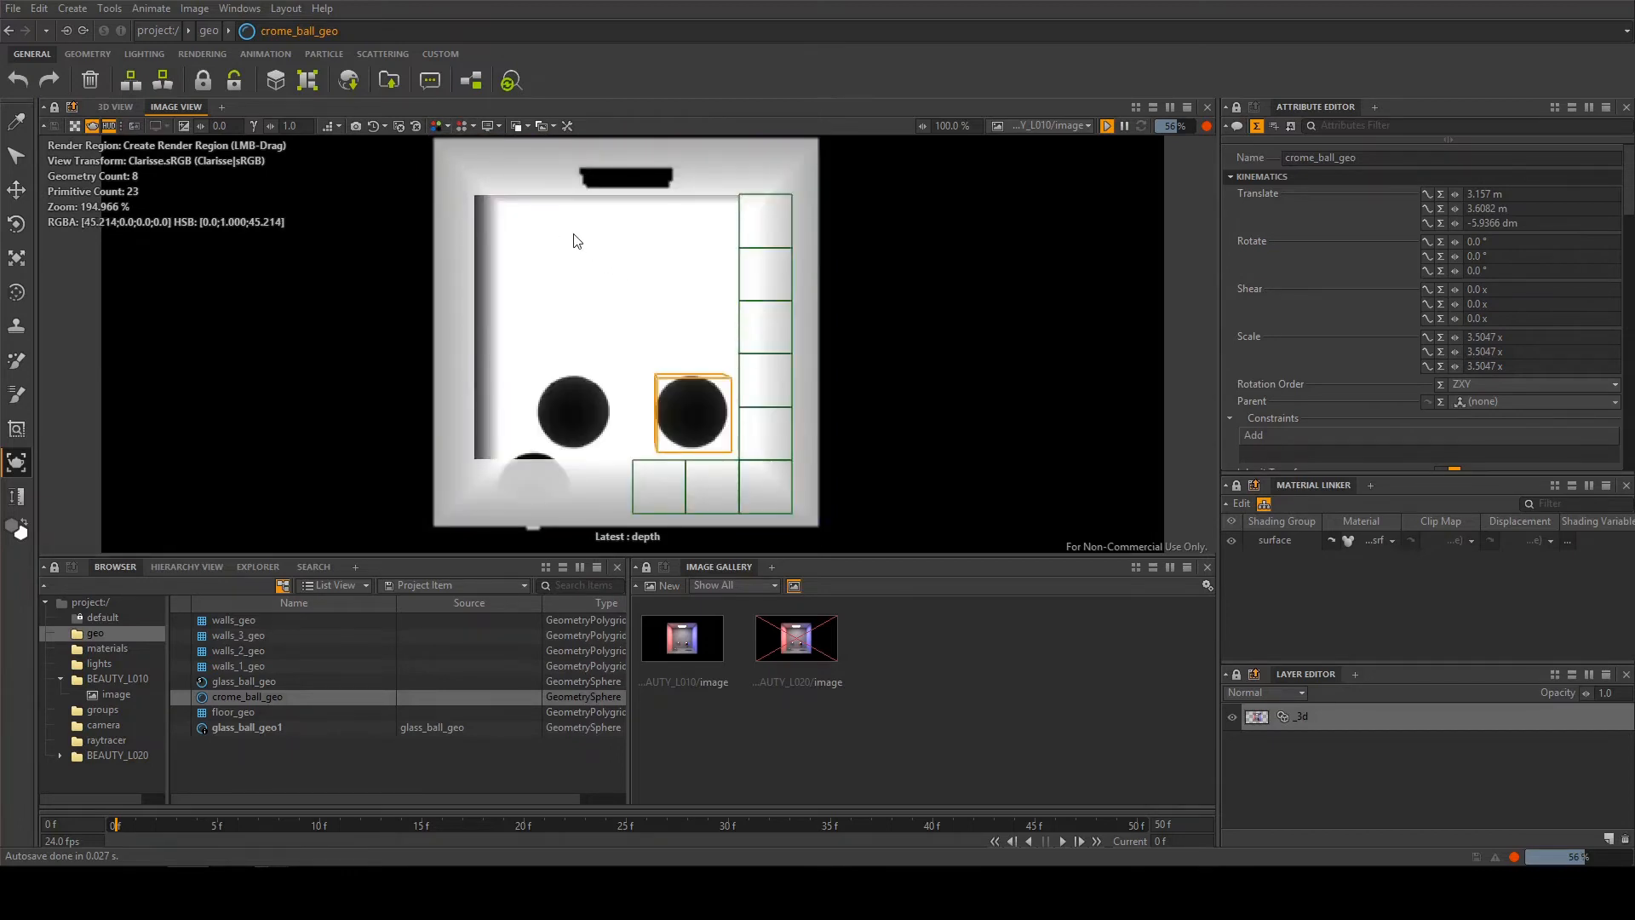
{"action": "left_click", "coordinate": [487, 127]}
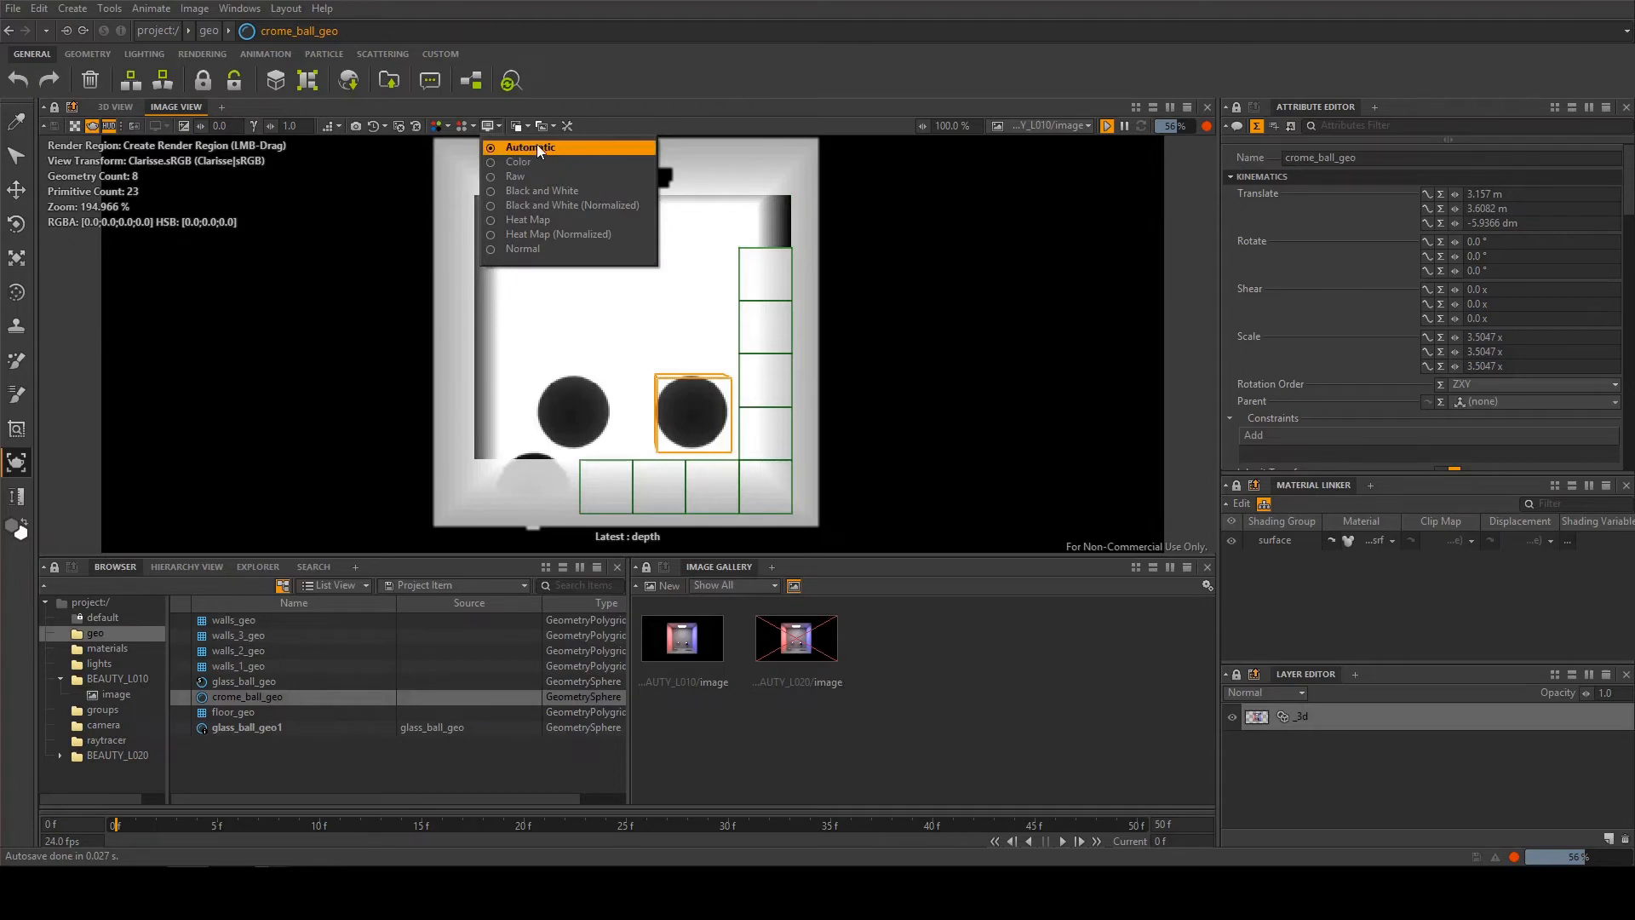
{"action": "left_click", "coordinate": [769, 152]}
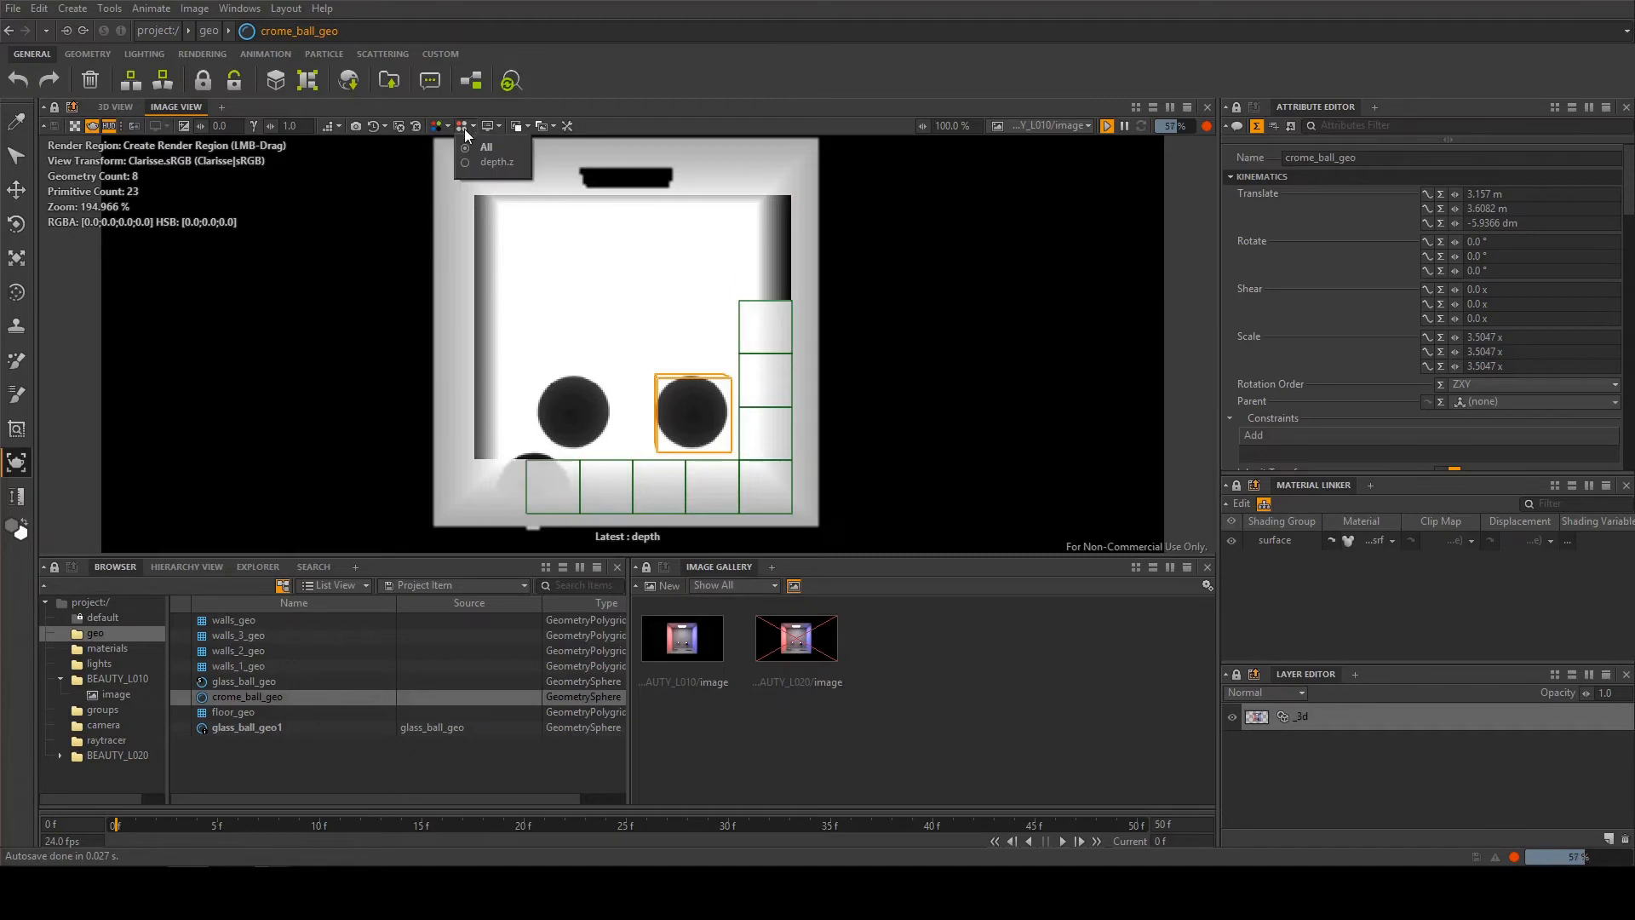
{"action": "left_click", "coordinate": [486, 125]}
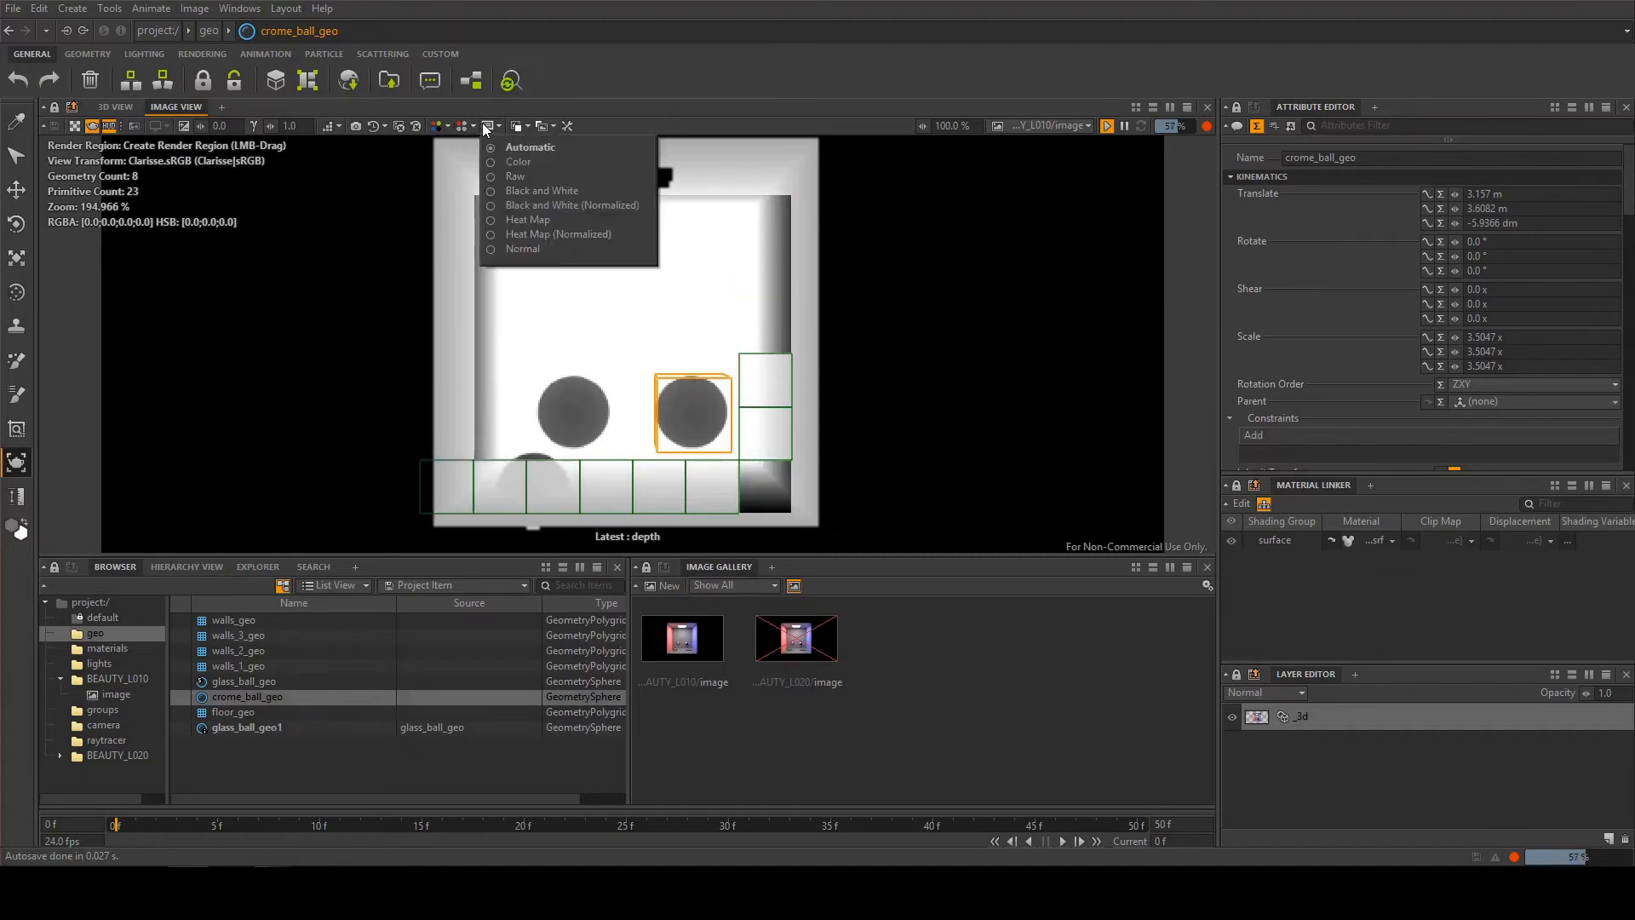
{"action": "left_click", "coordinate": [523, 176]}
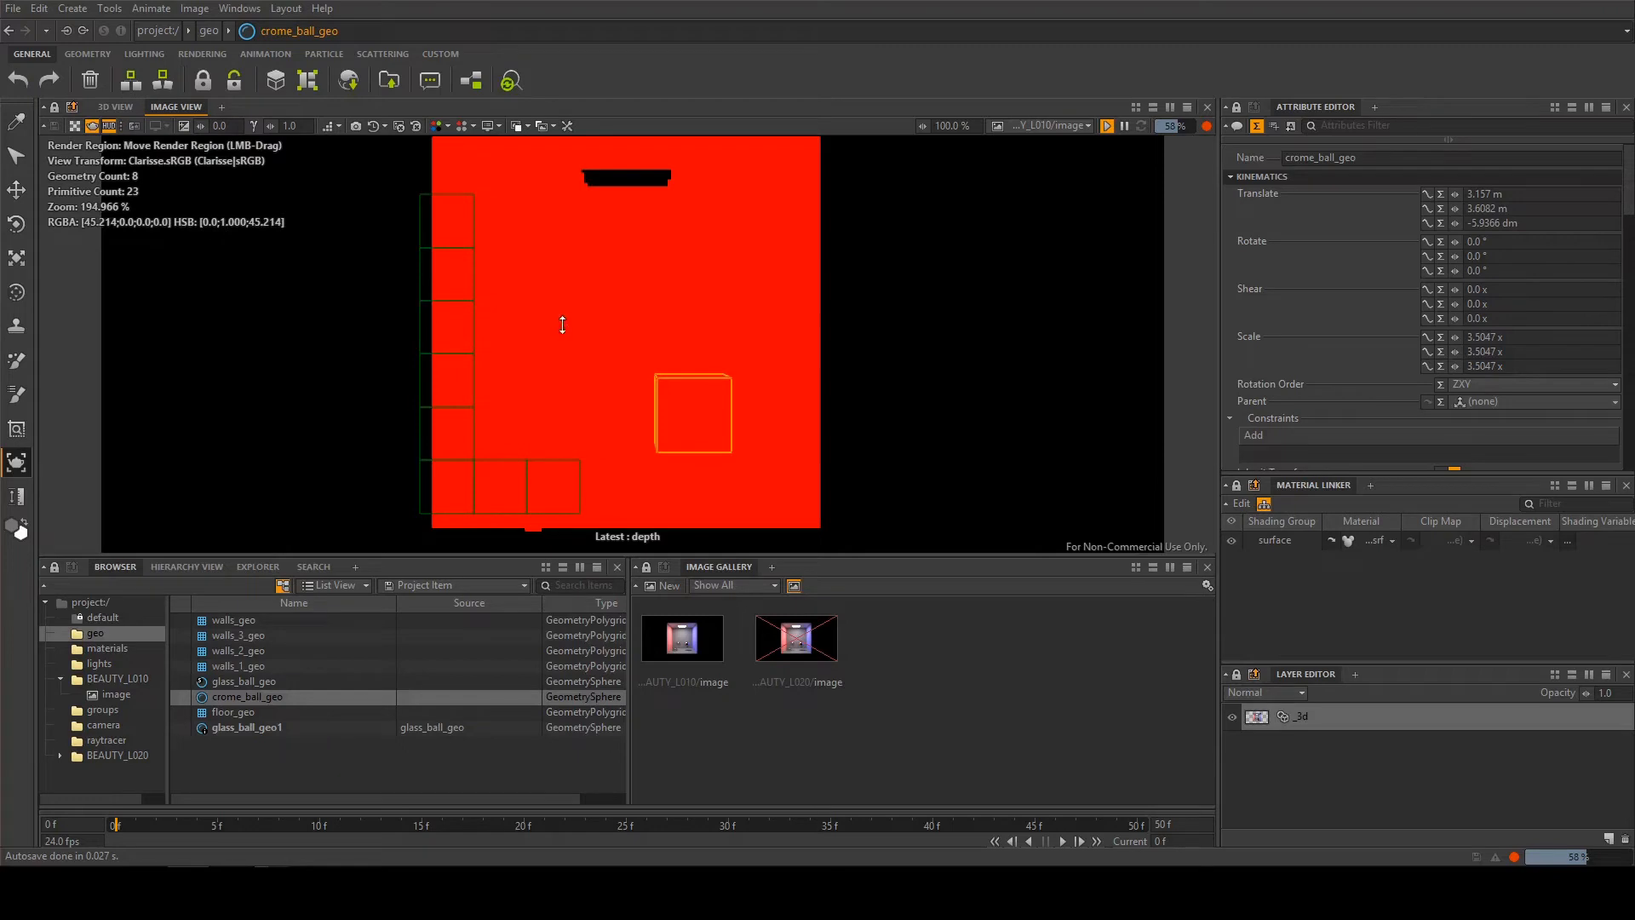
{"action": "left_click", "coordinate": [506, 129]}
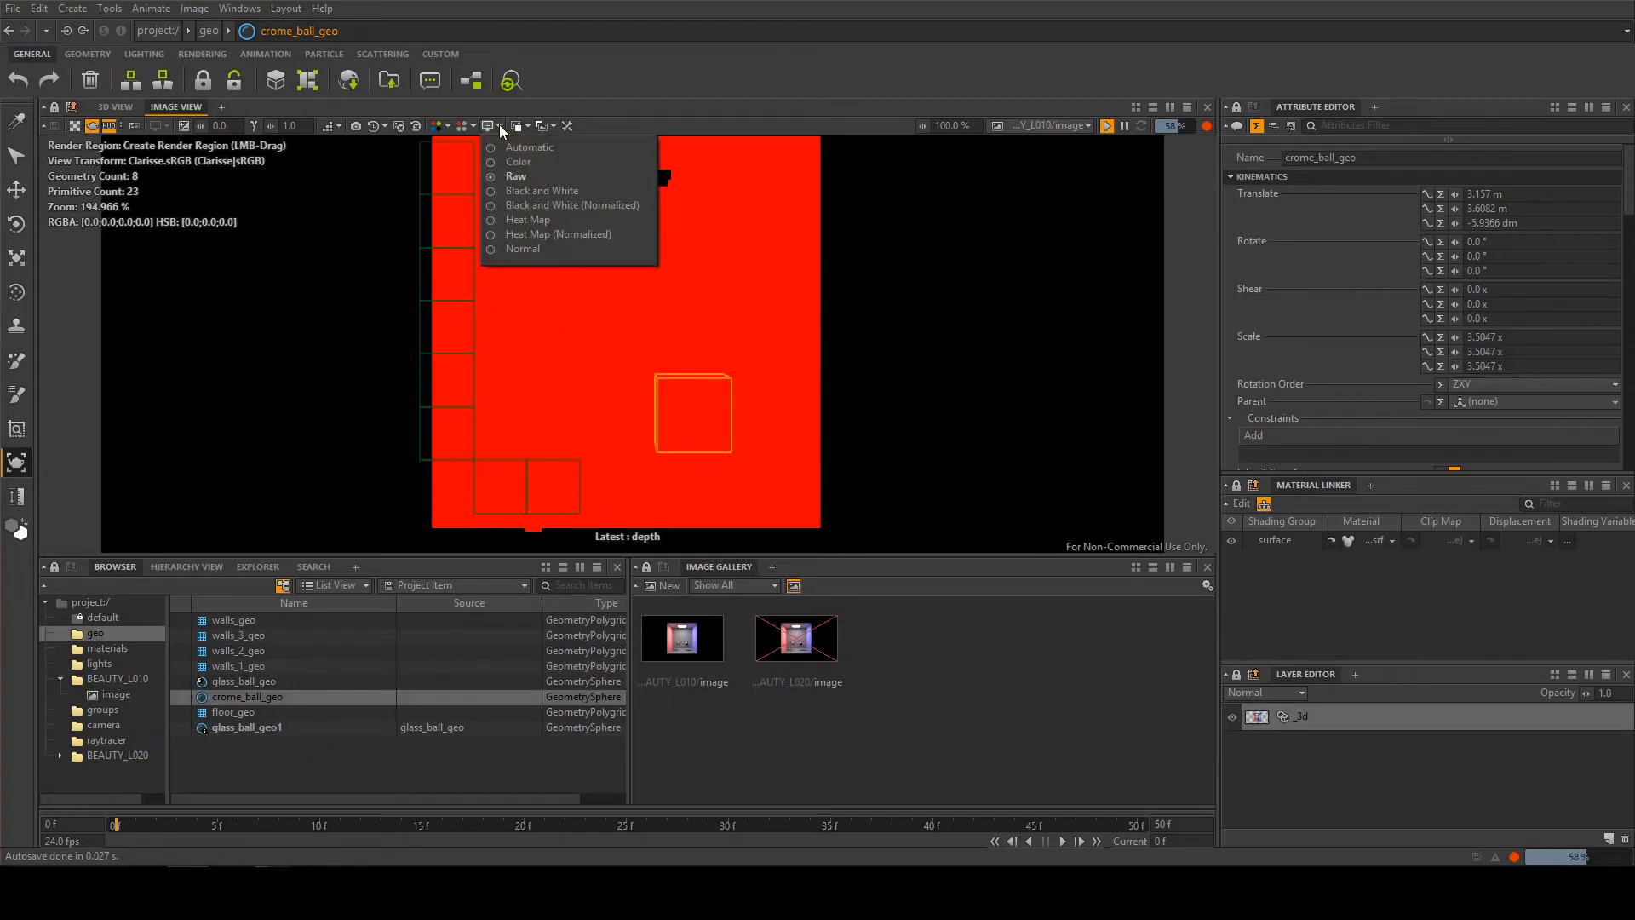
{"action": "left_click", "coordinate": [518, 150]}
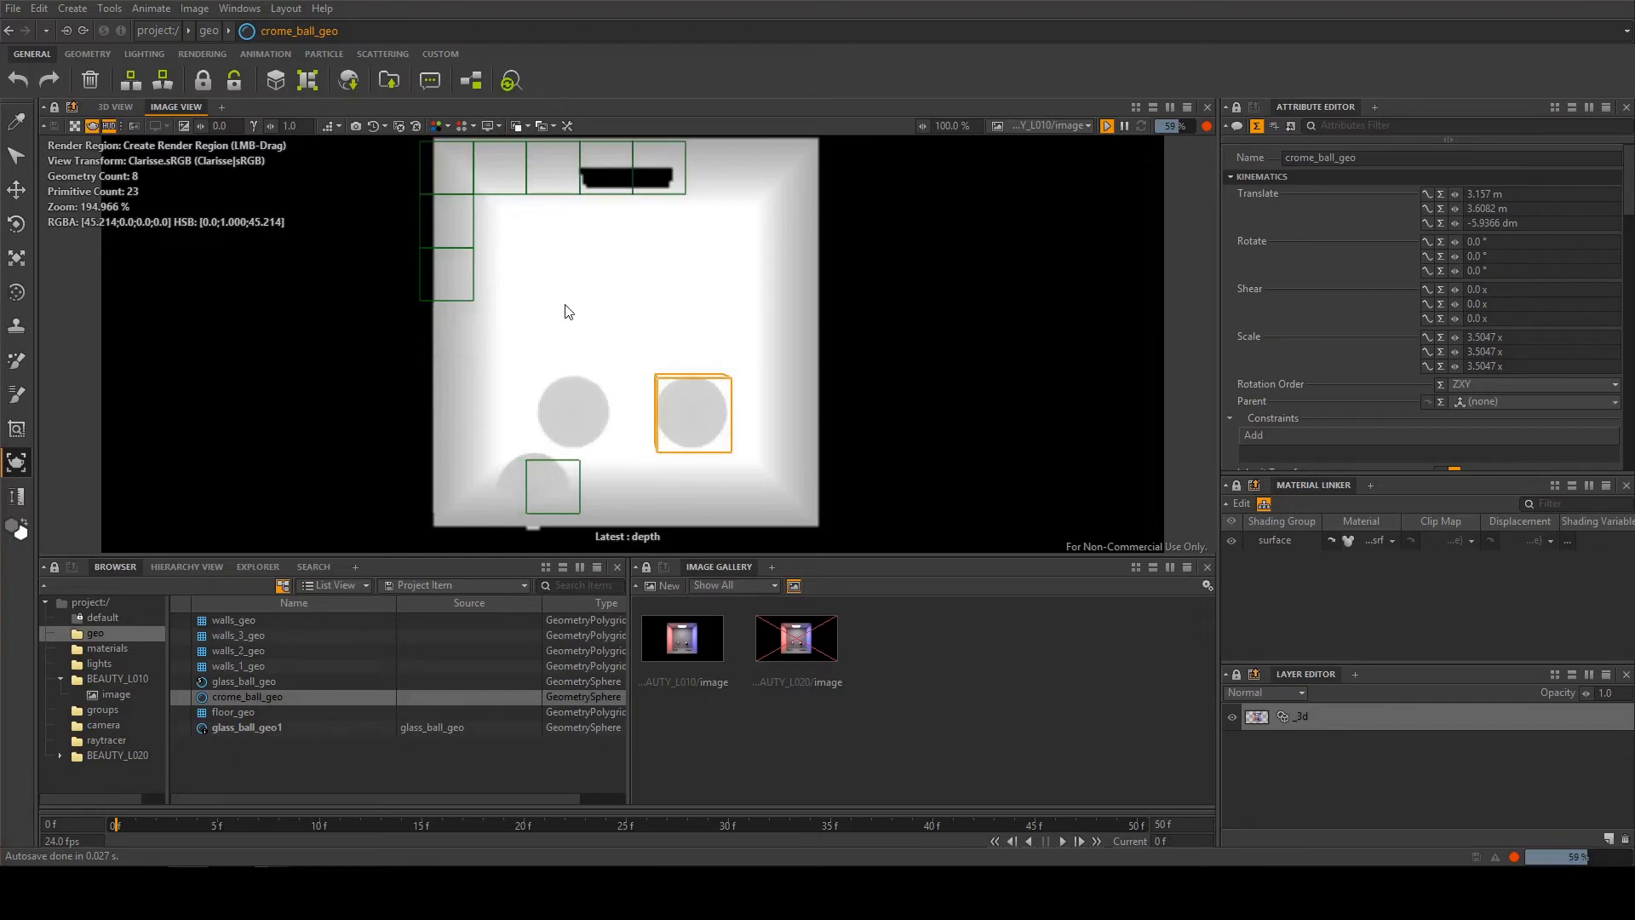
Return the image view to the rgba channel group and view the available plate image options
{"action": "left_click", "coordinate": [437, 126]}
{"action": "left_click", "coordinate": [451, 150]}
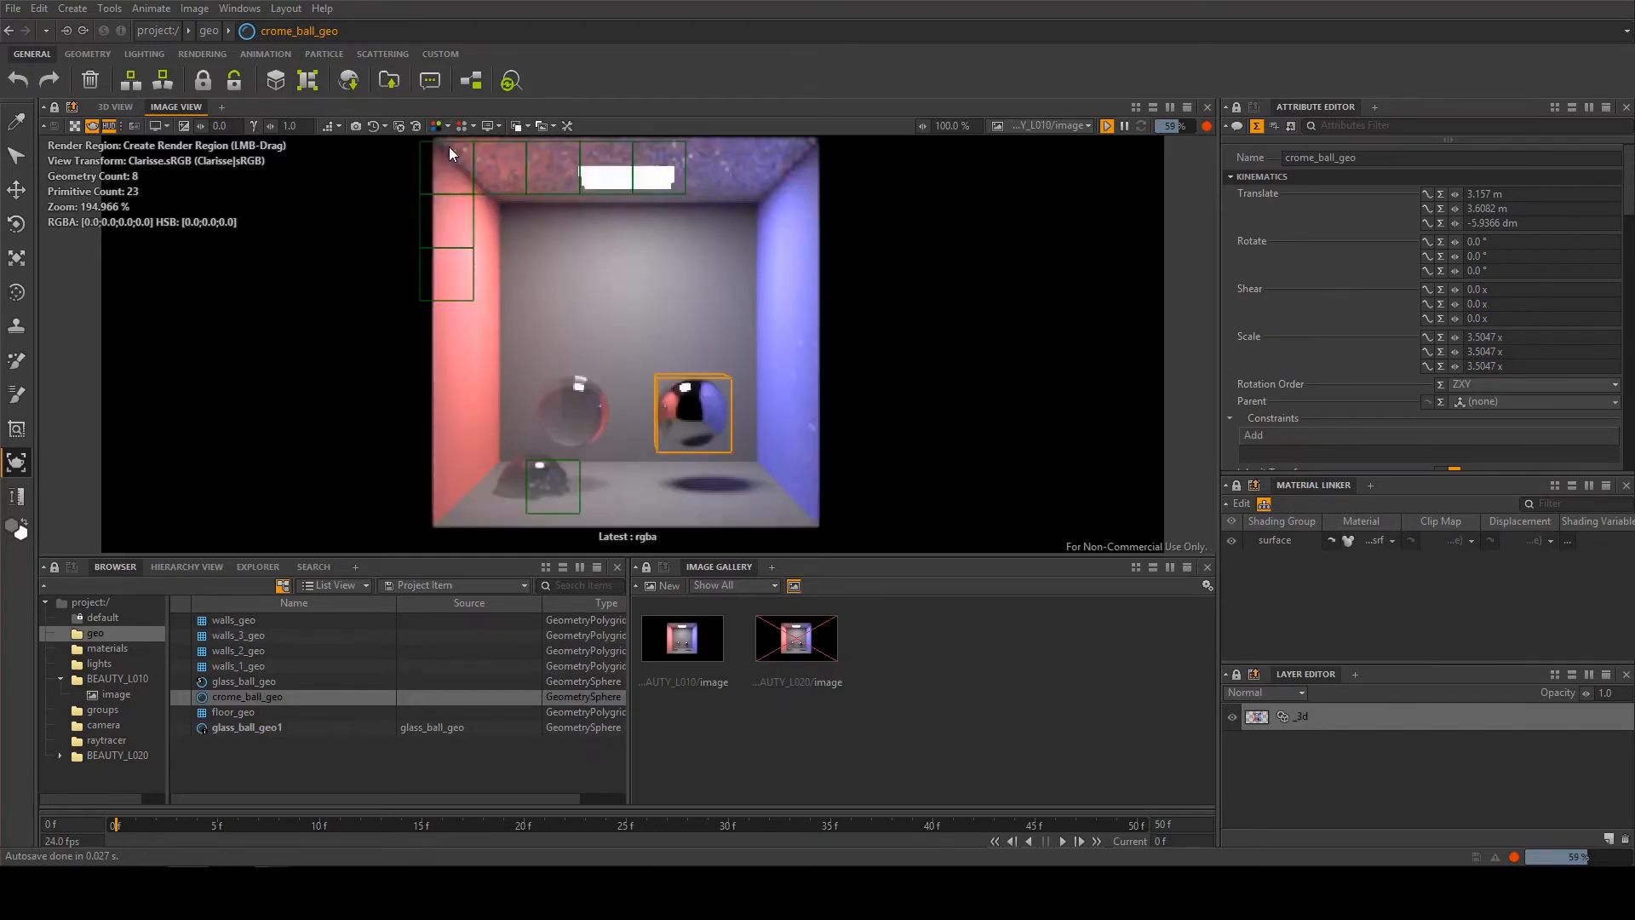
{"action": "left_click", "coordinate": [518, 126]}
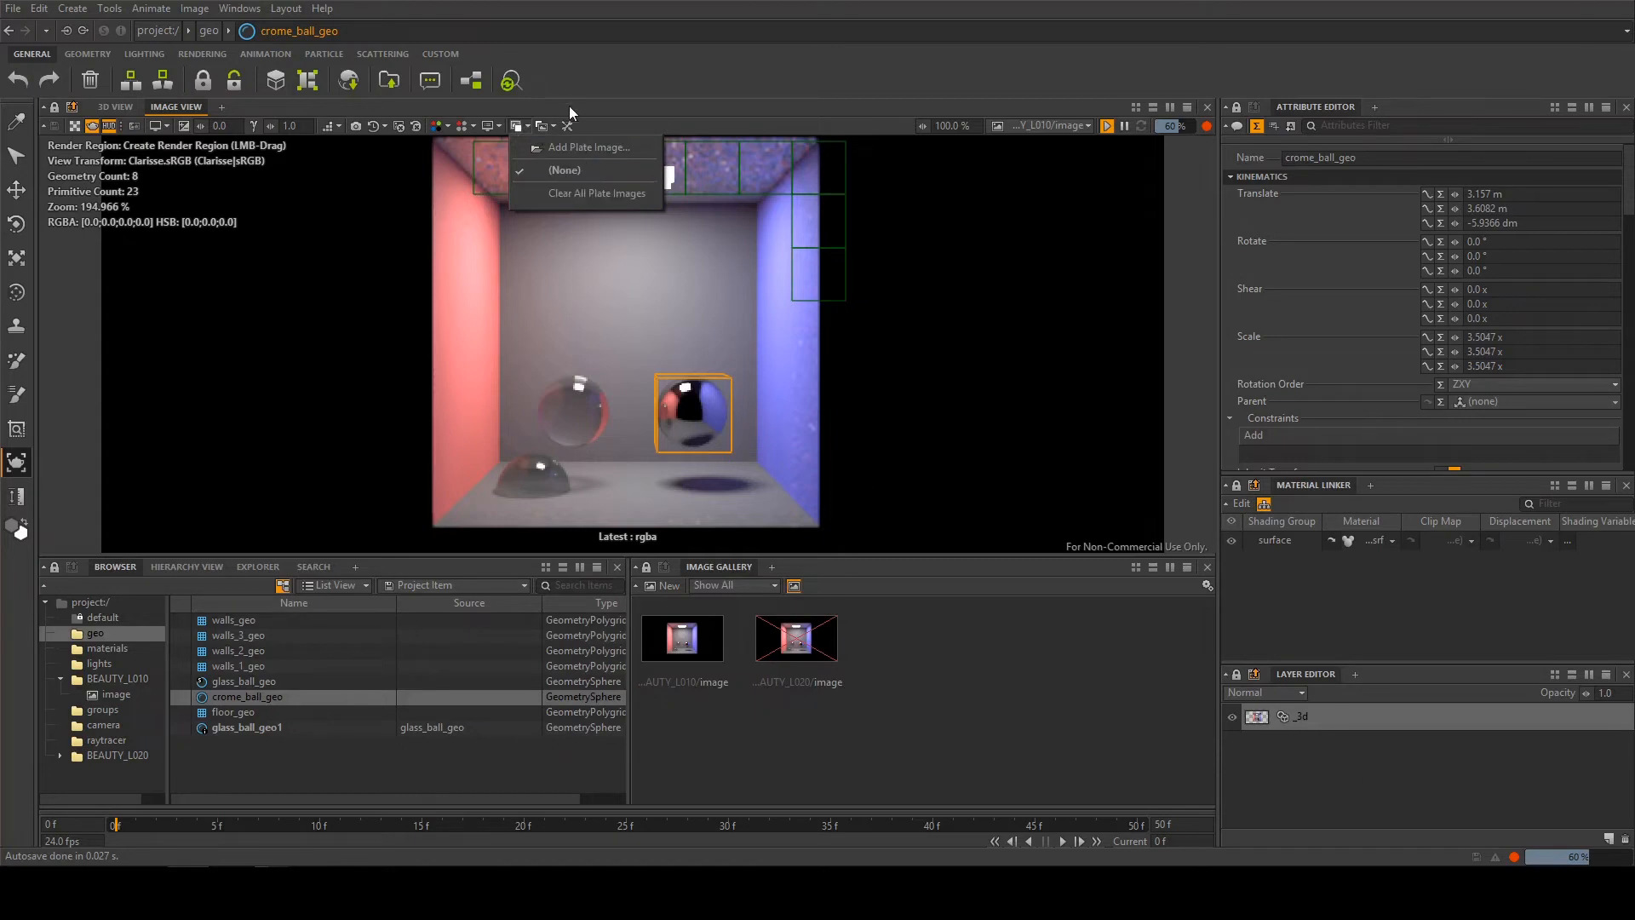
{"action": "left_click", "coordinate": [601, 114]}
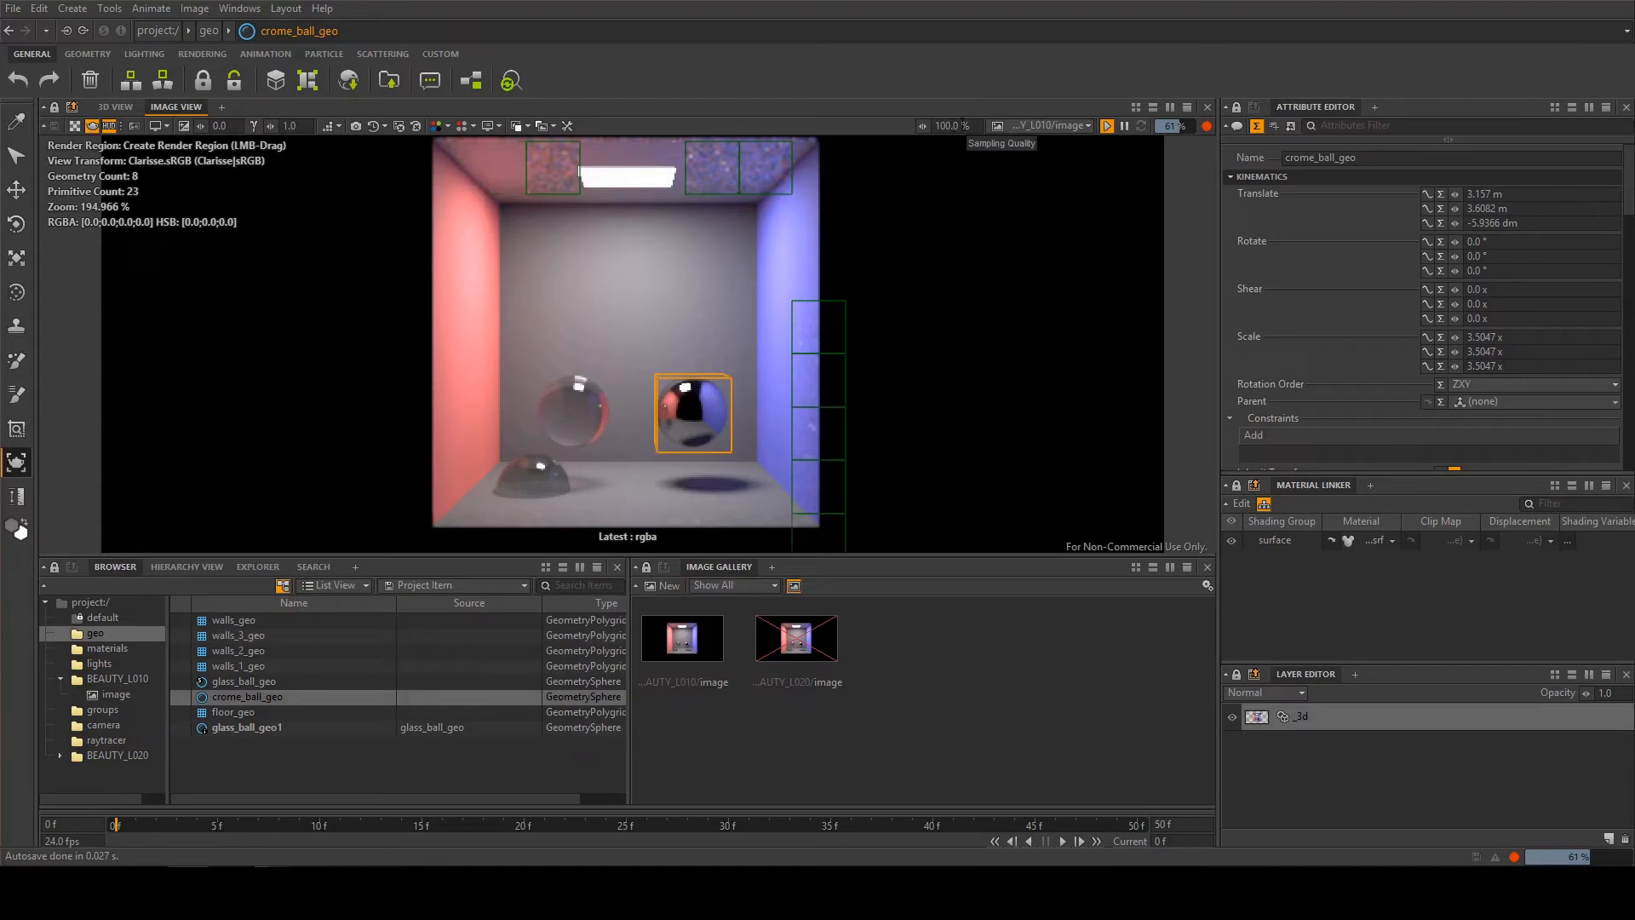
Set the image's sampling quality to 25% and inspect the render up close
{"action": "left_click", "coordinate": [963, 123]}
{"action": "type", "text": "25"}
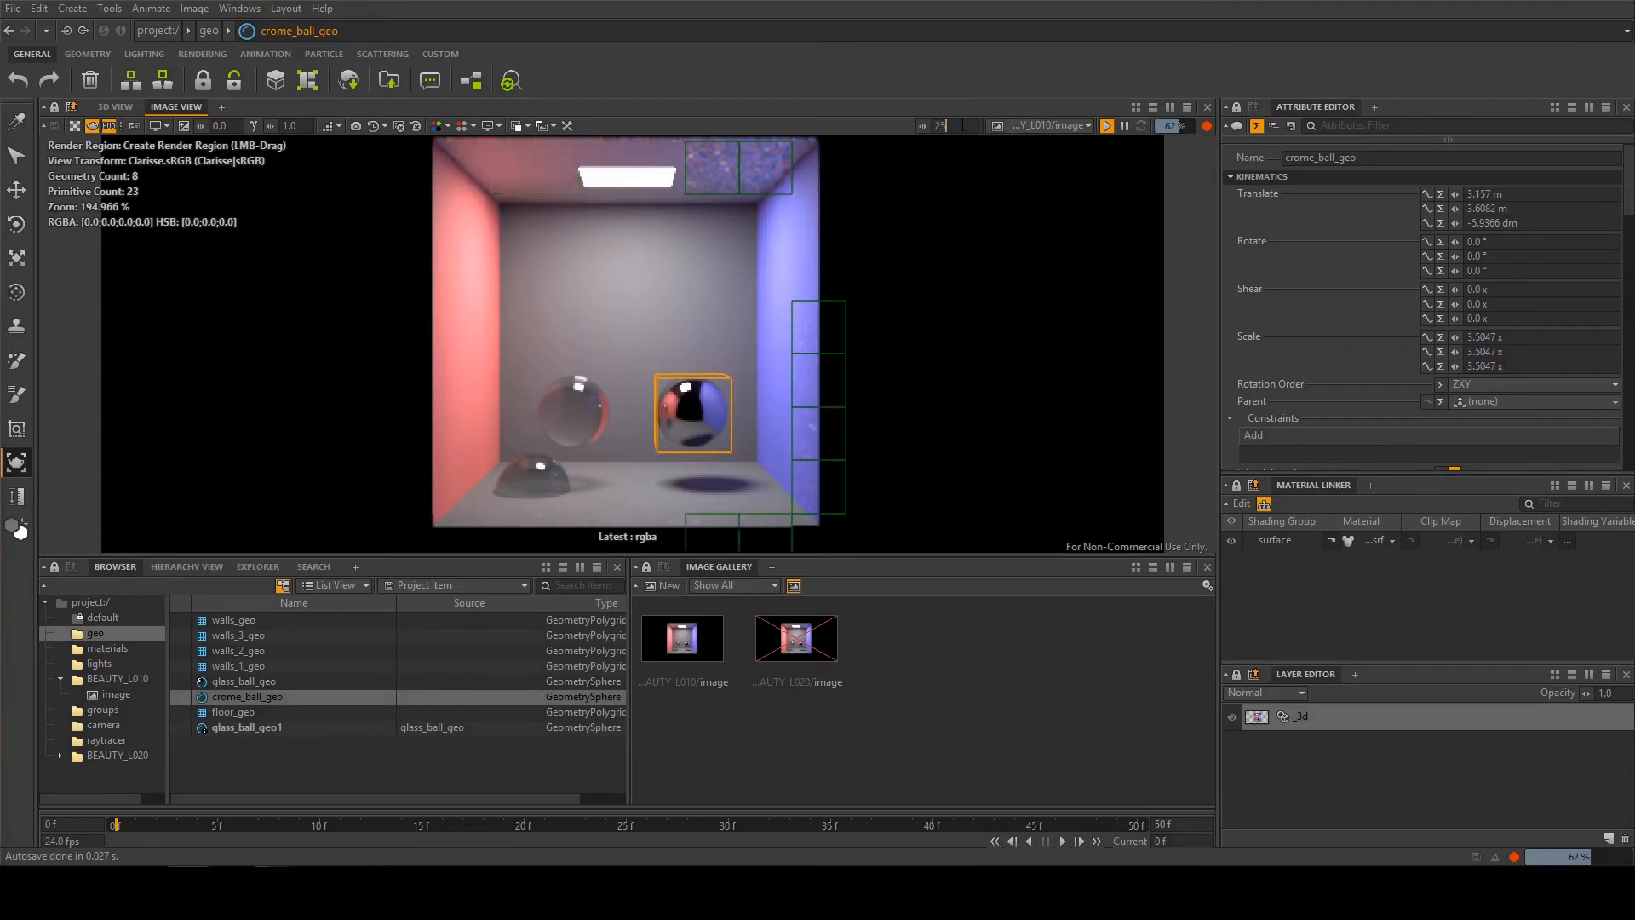
{"action": "key", "text": "Return"}
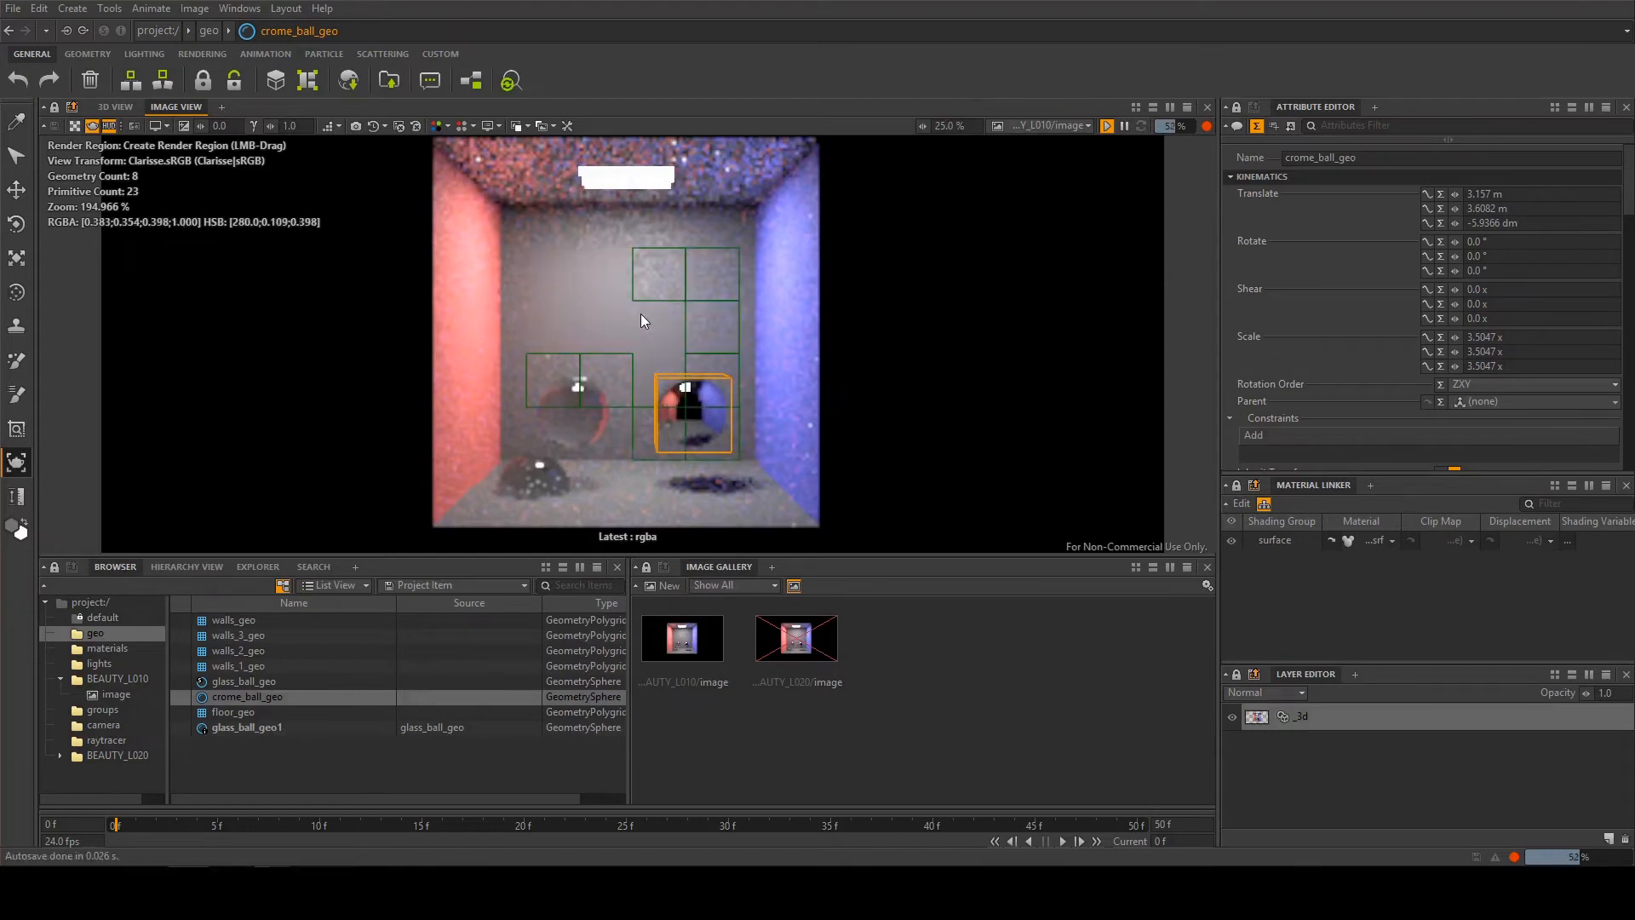
{"action": "scroll", "coordinate": [577, 337], "scroll_direction": "up", "scroll_amount": 3}
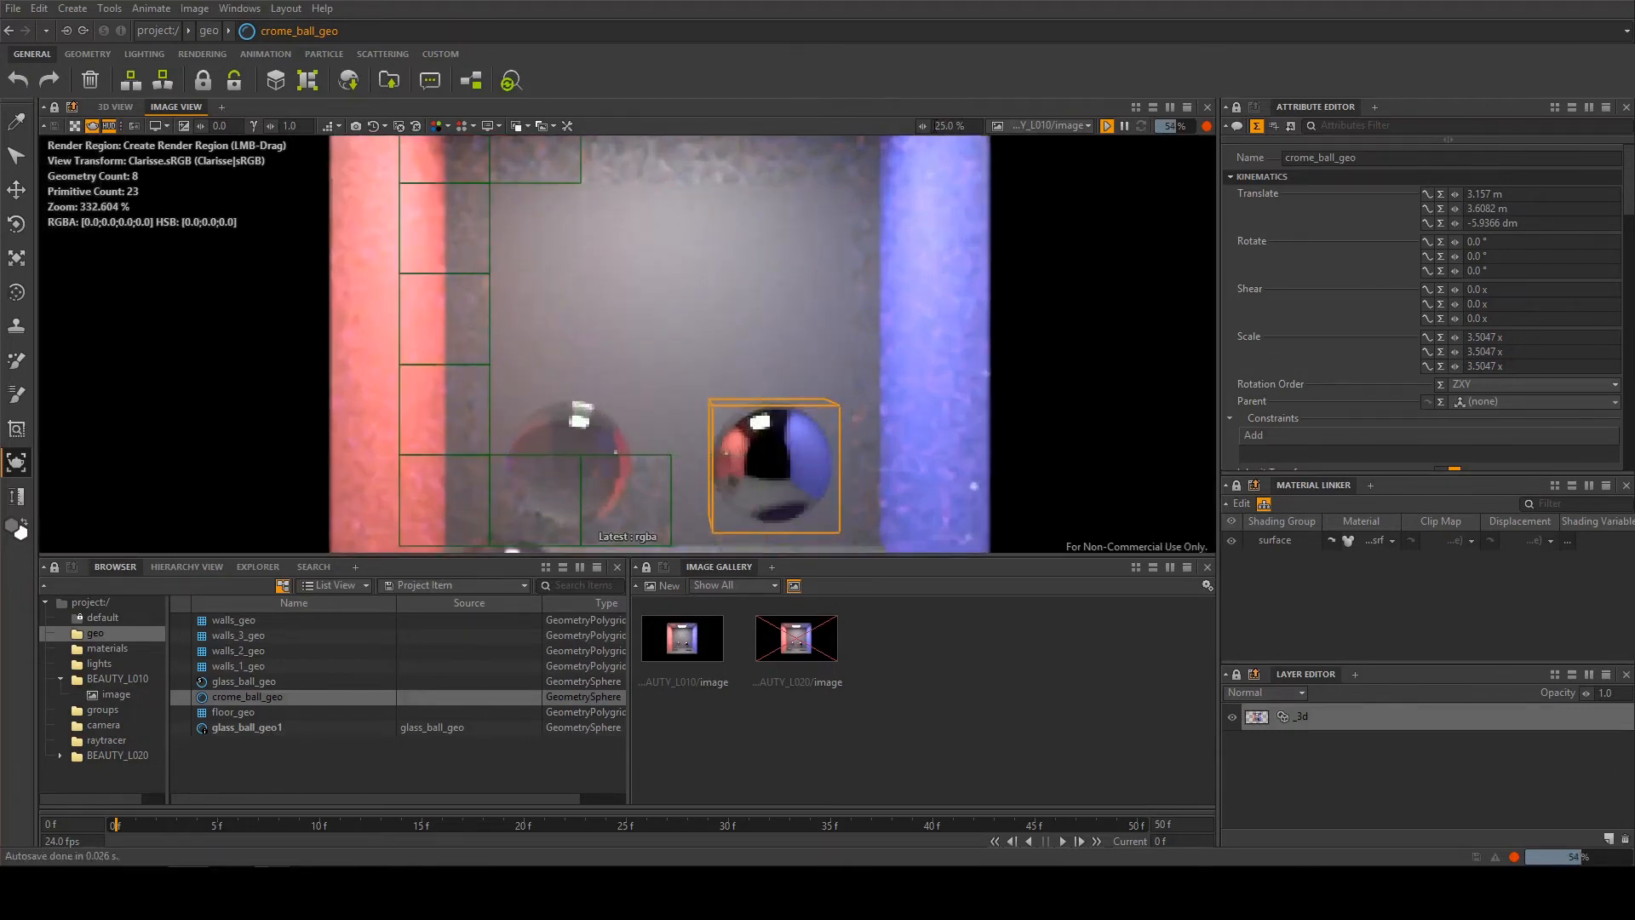
Set the image's sampling quality to 10% and inspect the resulting render
{"action": "type", "text": "10"}
{"action": "key", "text": "Return"}
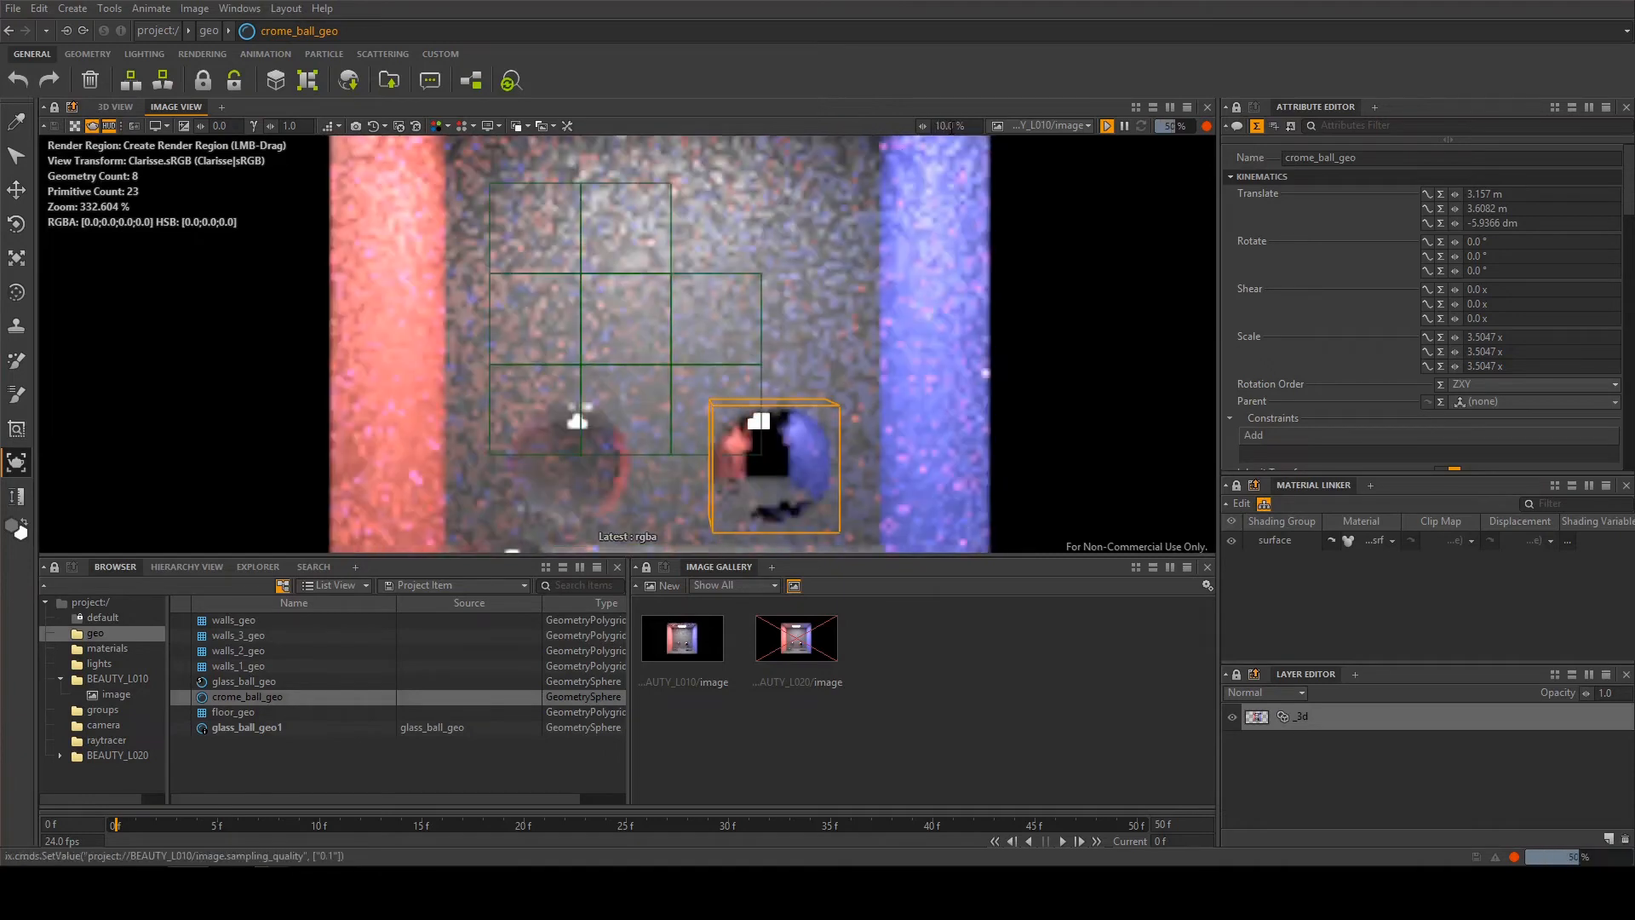
{"action": "scroll", "coordinate": [783, 211], "scroll_direction": "down", "scroll_amount": 1}
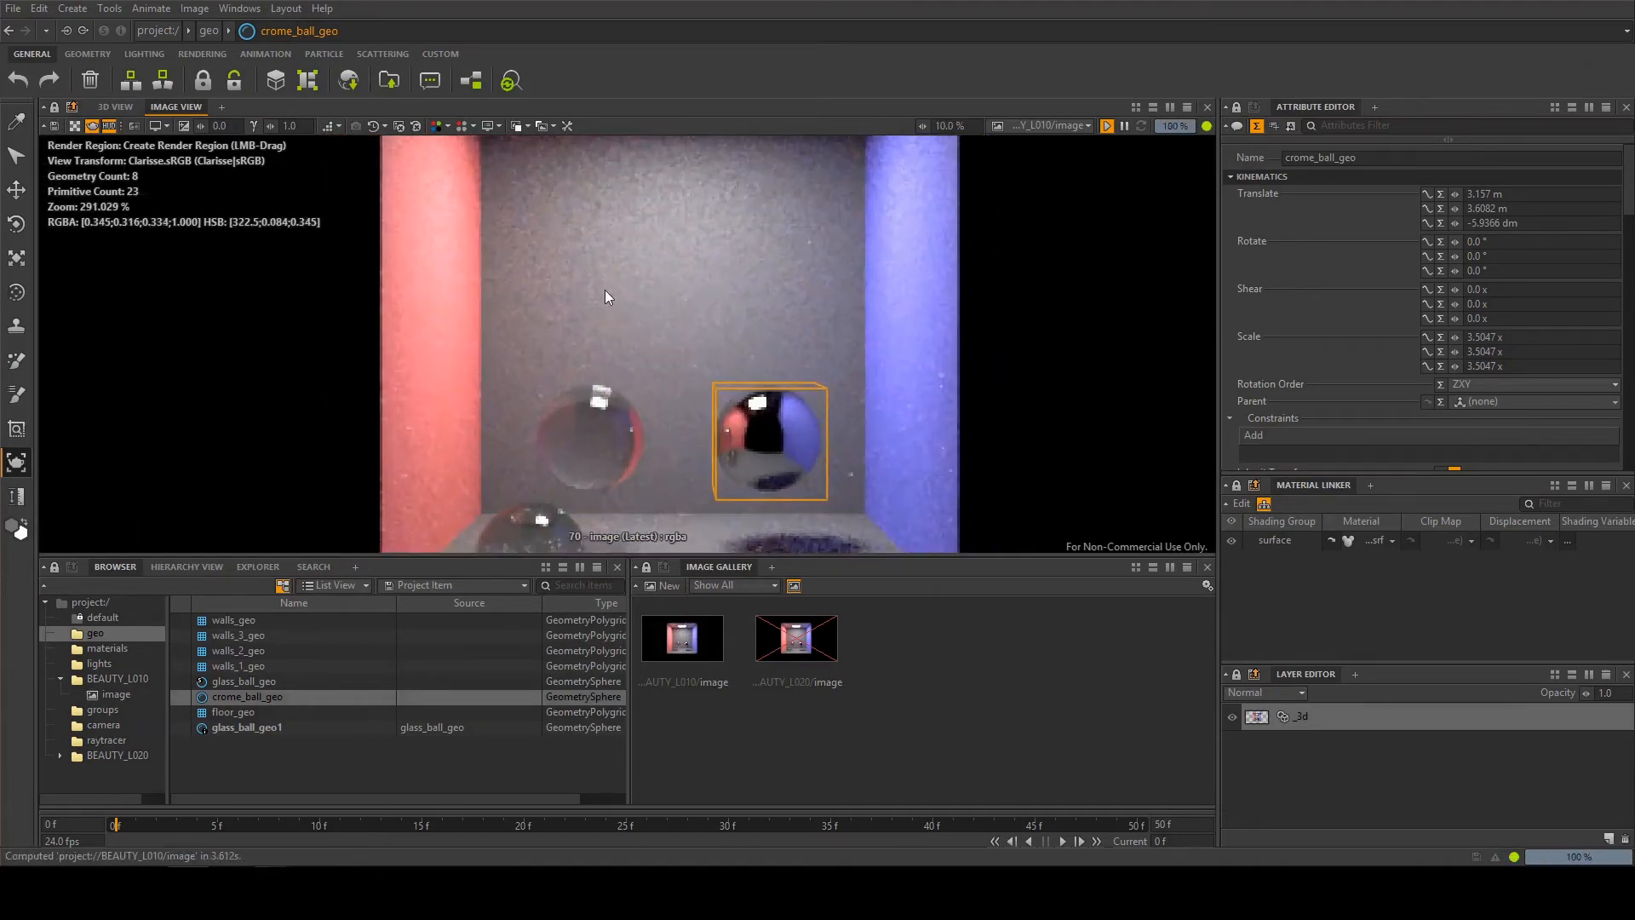
{"action": "scroll", "coordinate": [611, 288], "scroll_direction": "down", "scroll_amount": 1}
{"action": "left_click", "coordinate": [963, 260]}
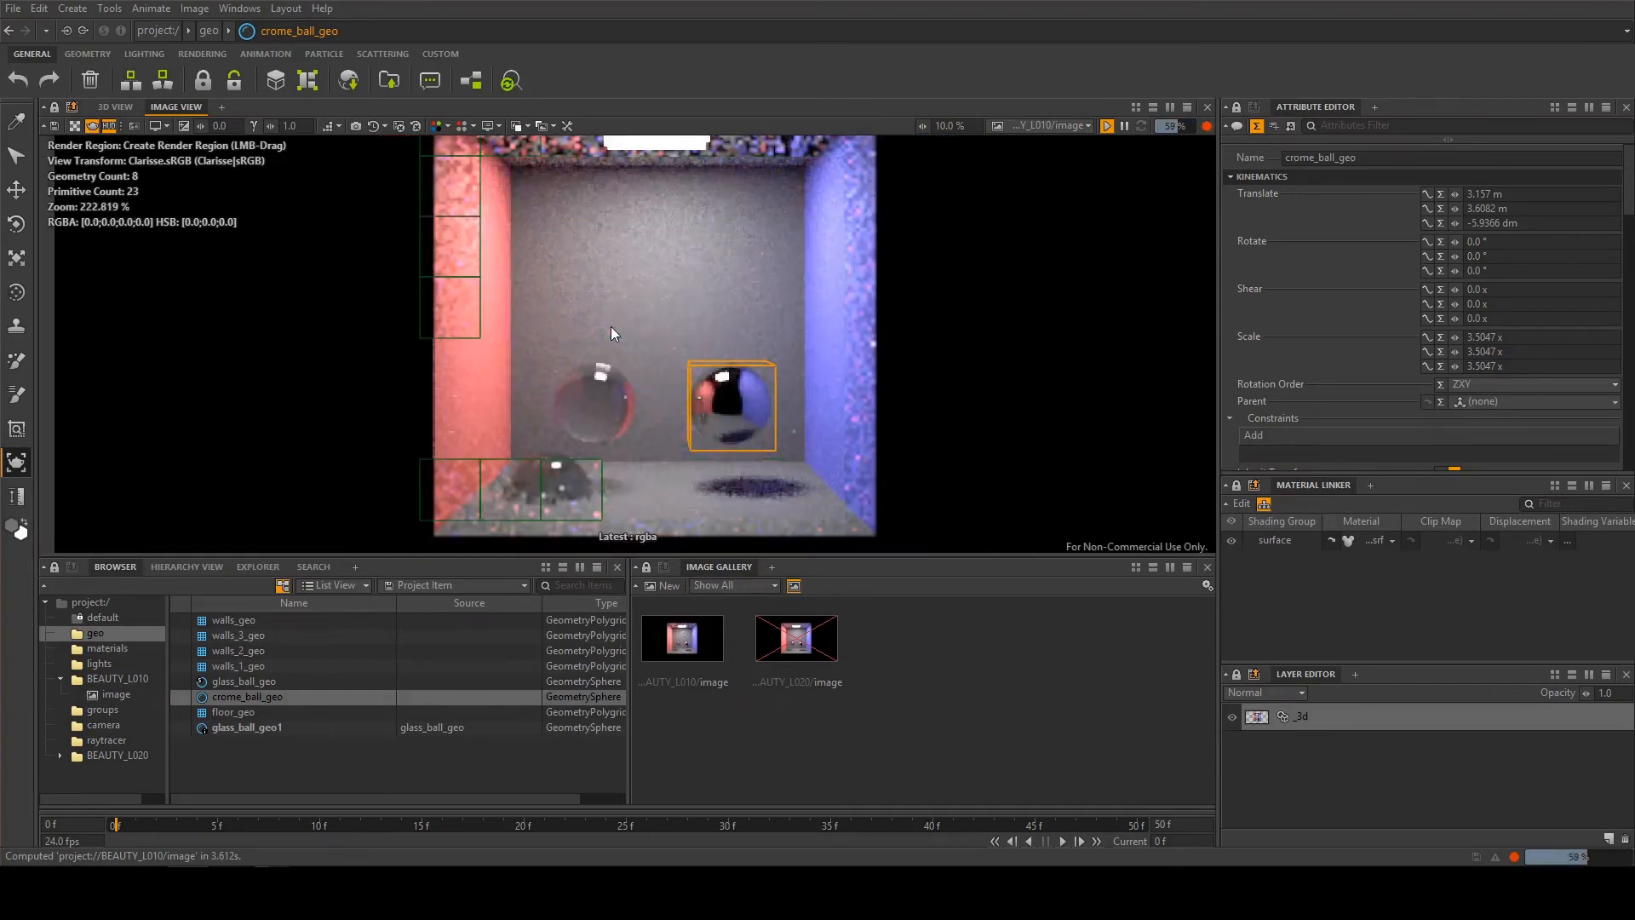
{"action": "scroll", "coordinate": [611, 327], "scroll_direction": "down", "scroll_amount": 1}
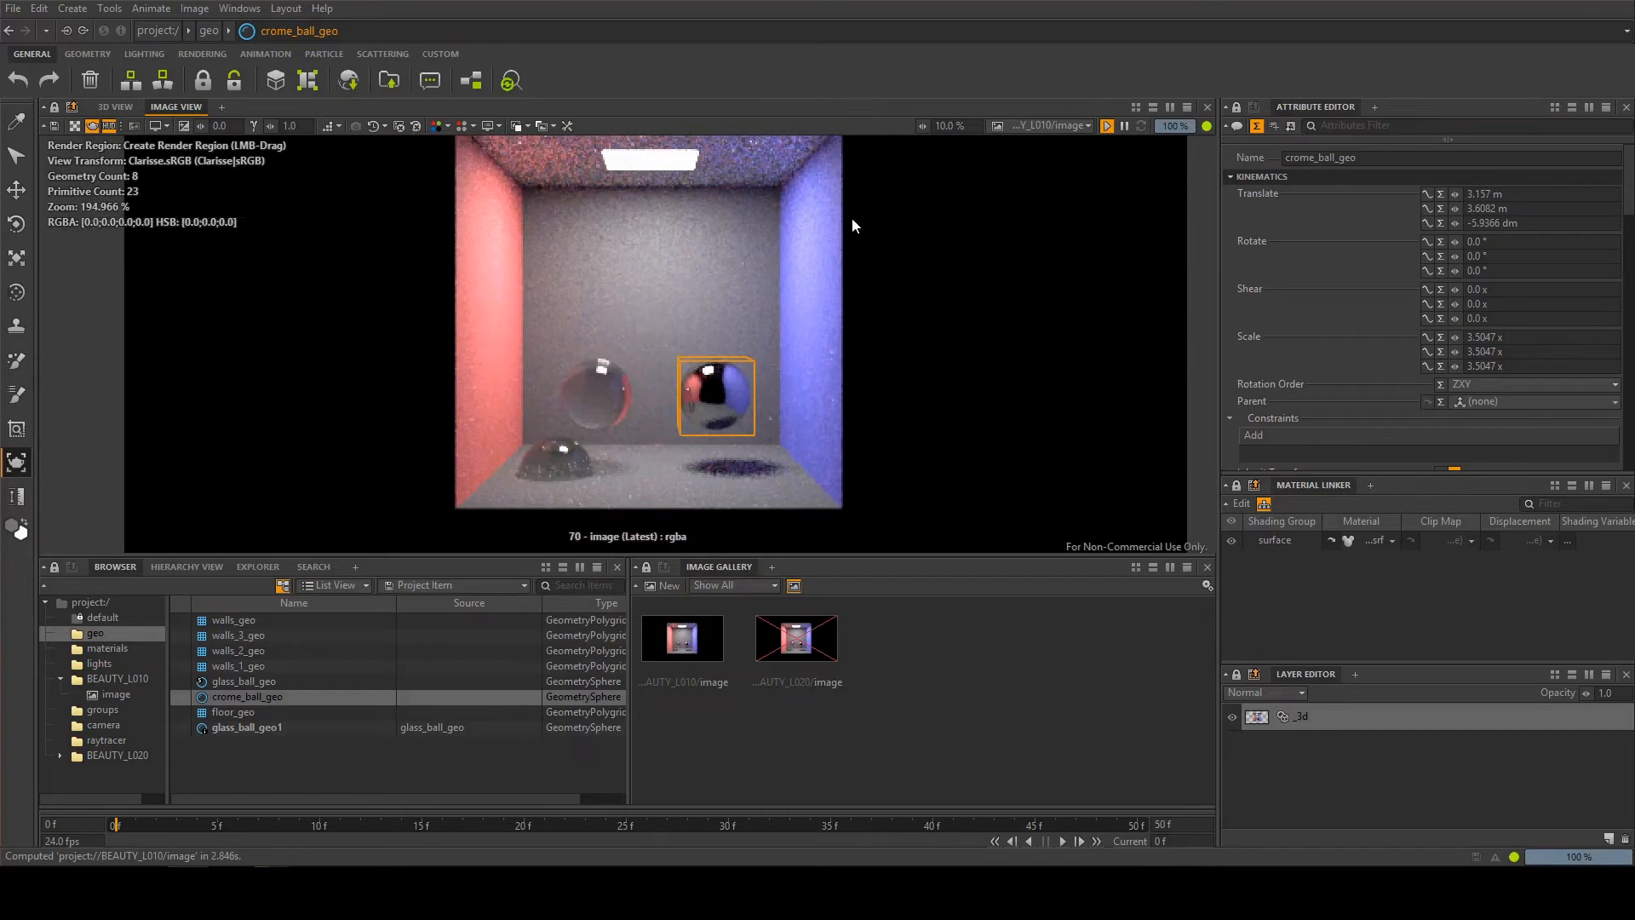
Use the Picker tool to pick the materials of the floating glass ball and the chrome ball
{"action": "left_click", "coordinate": [17, 125]}
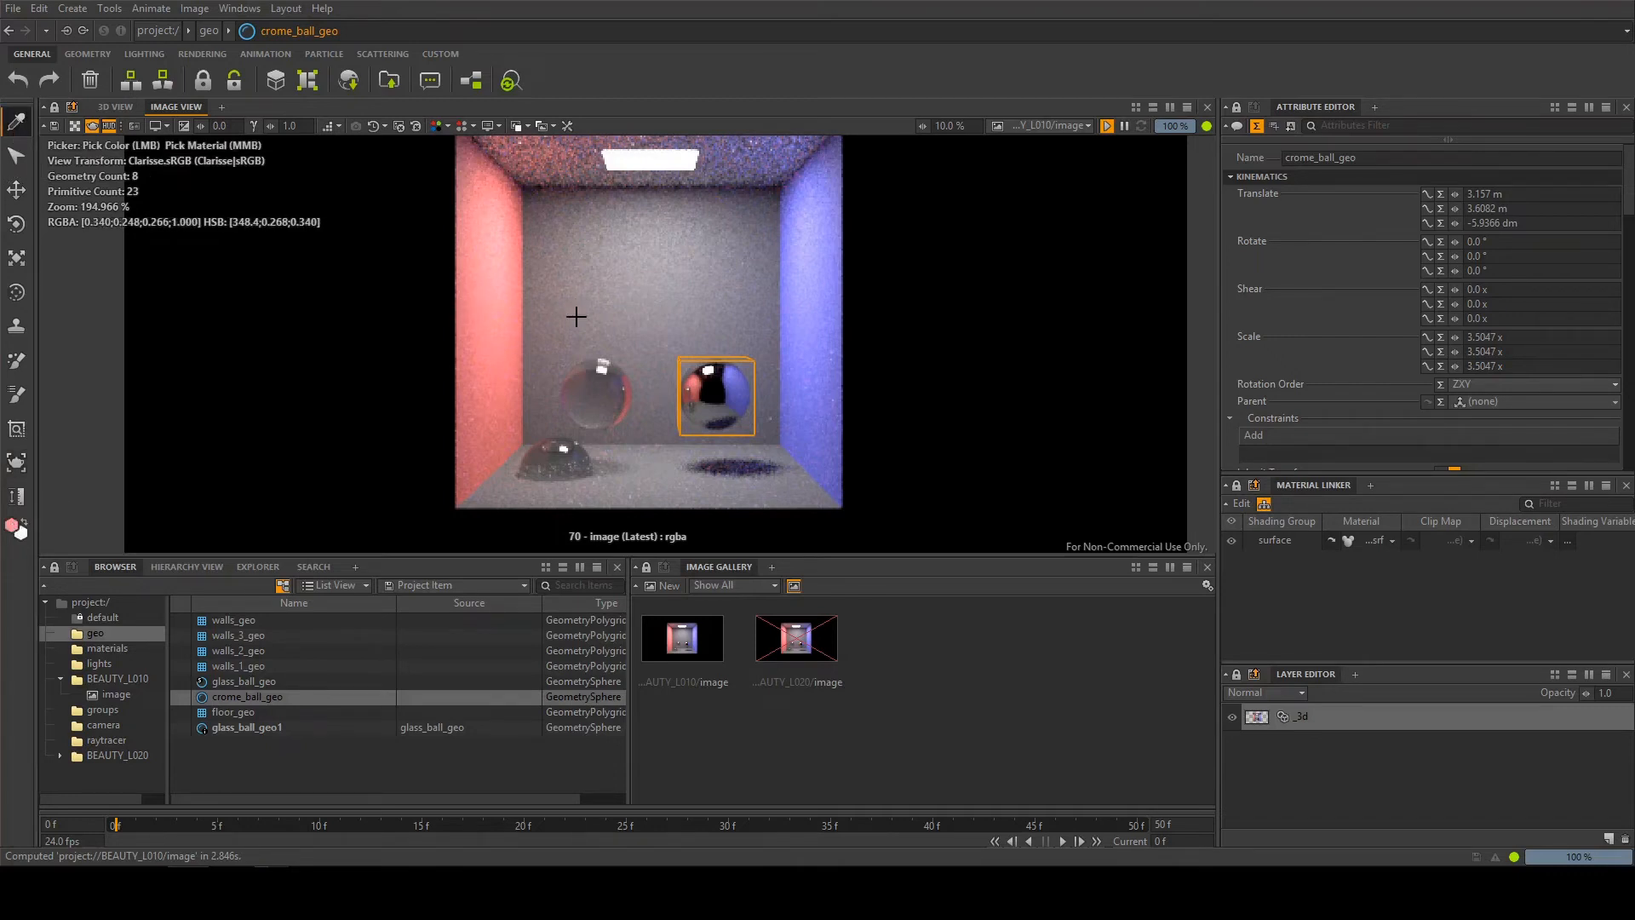
{"action": "middle_click", "coordinate": [584, 392]}
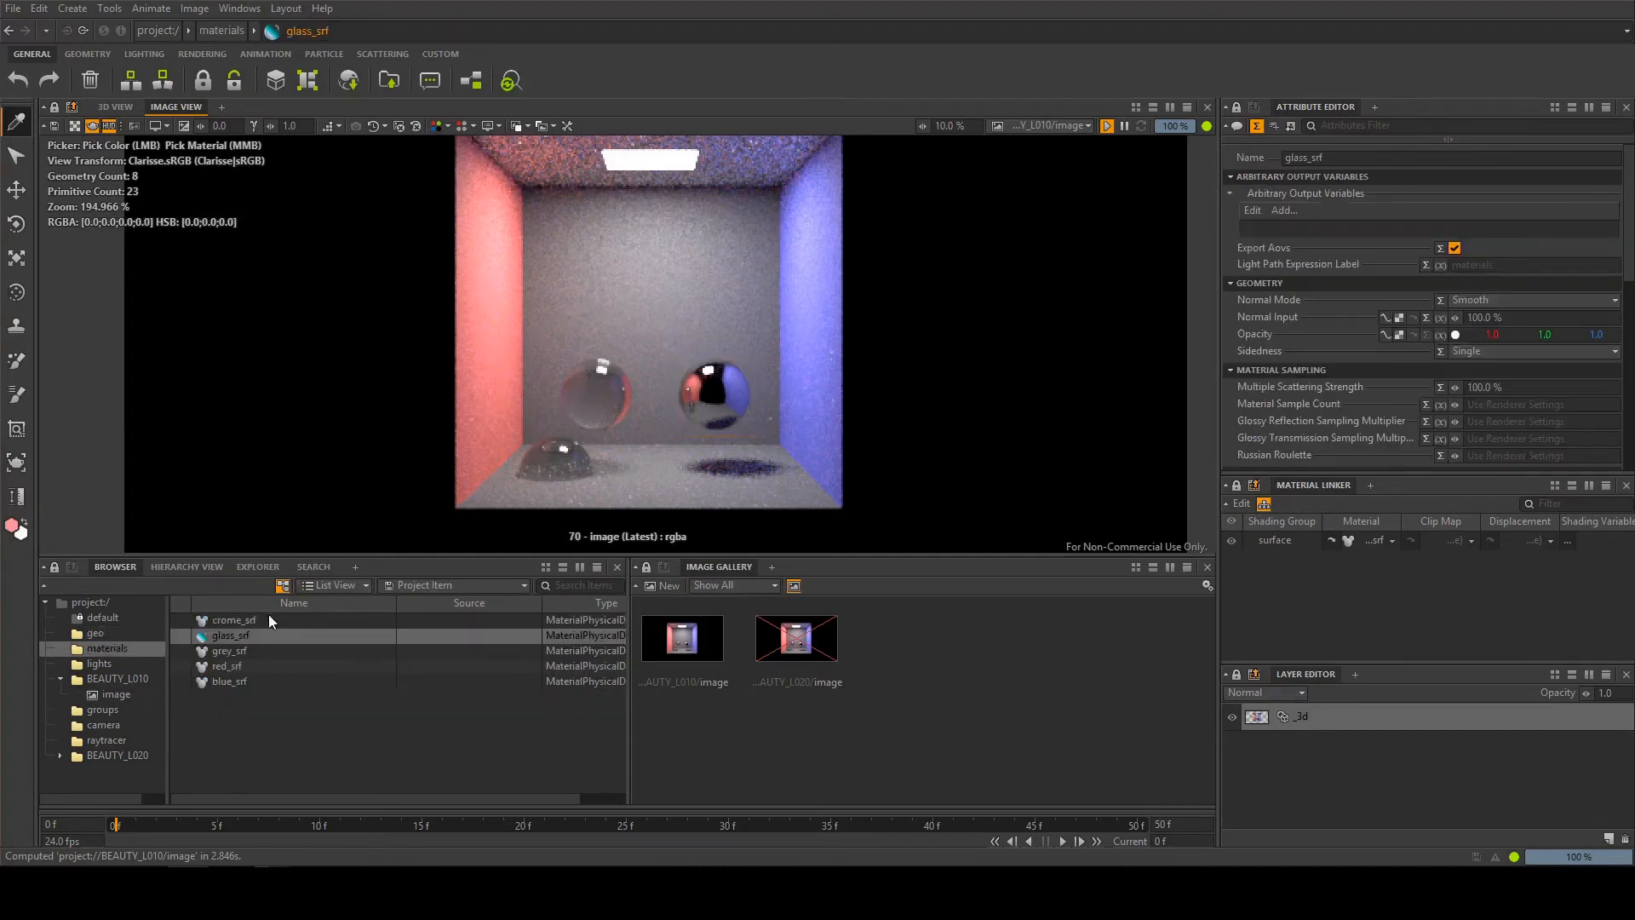
{"action": "middle_click", "coordinate": [722, 402]}
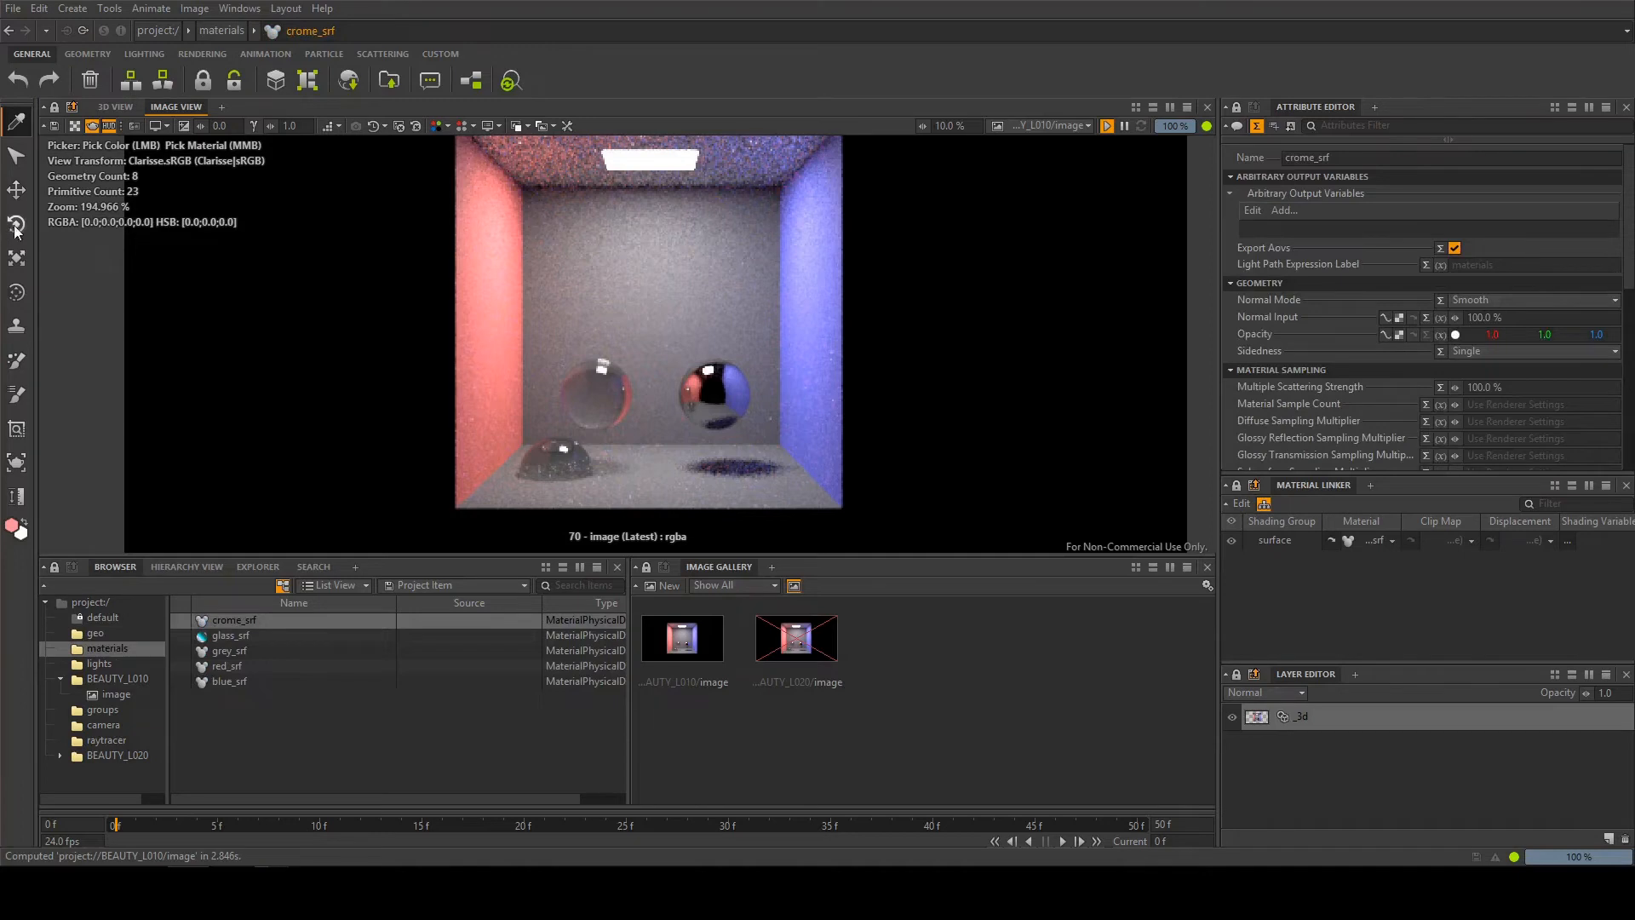
Select the floating glass ball, translate it to above the chrome ball, and undo the move
{"action": "left_click", "coordinate": [17, 155]}
{"action": "left_click", "coordinate": [581, 392]}
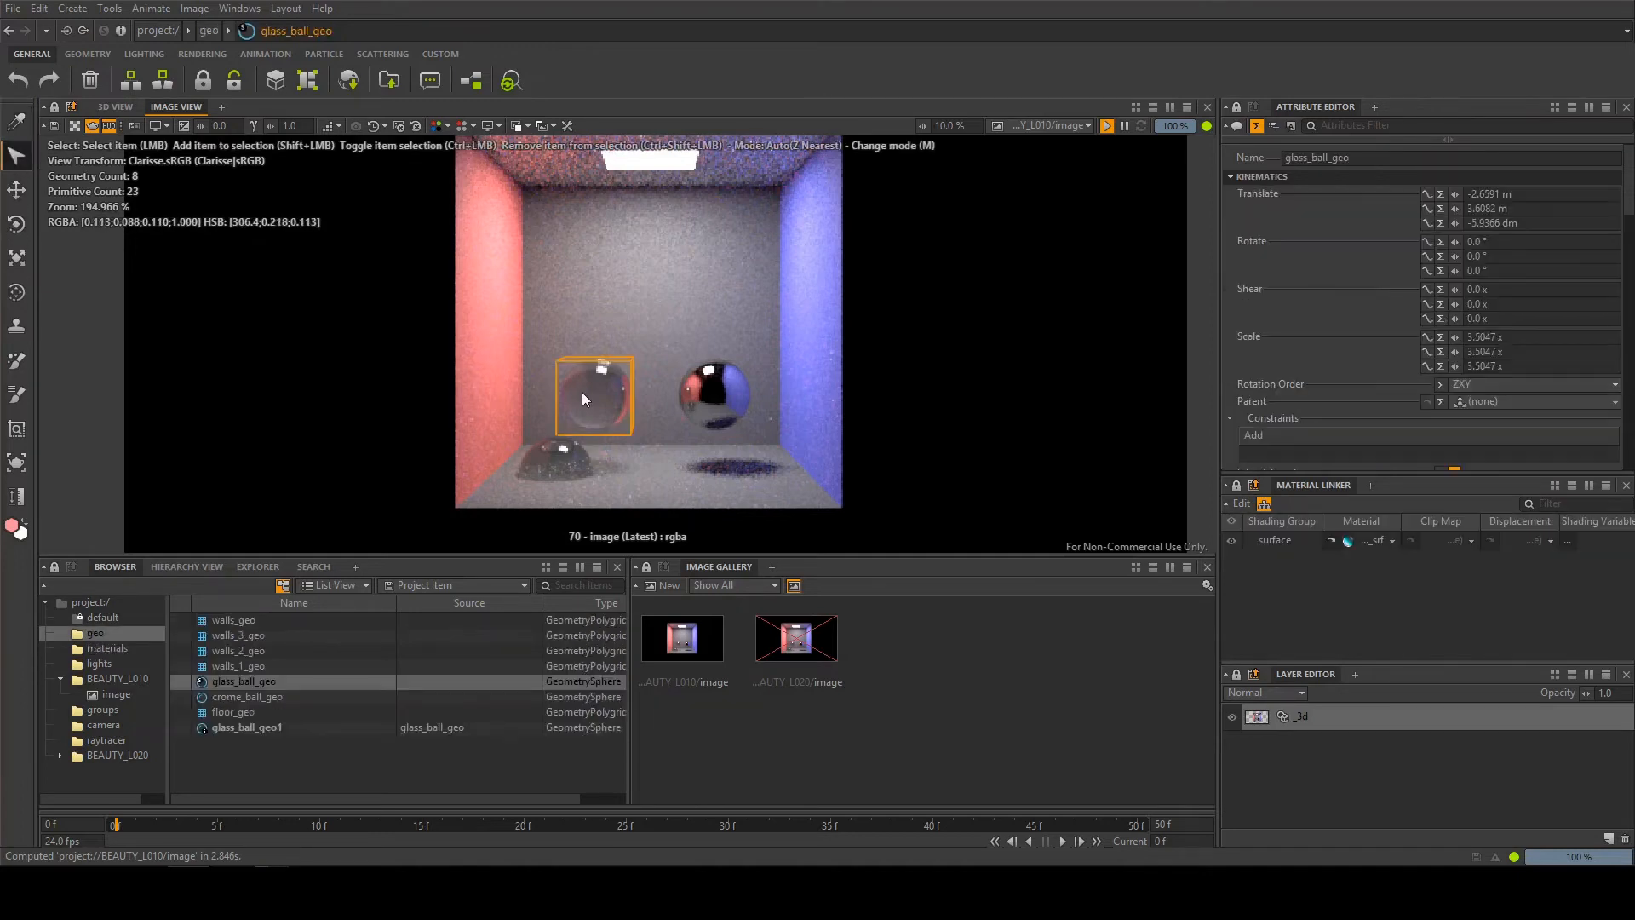
{"action": "left_click", "coordinate": [16, 191]}
{"action": "left_click_drag", "start_coordinate": [595, 329], "coordinate": [695, 272]}
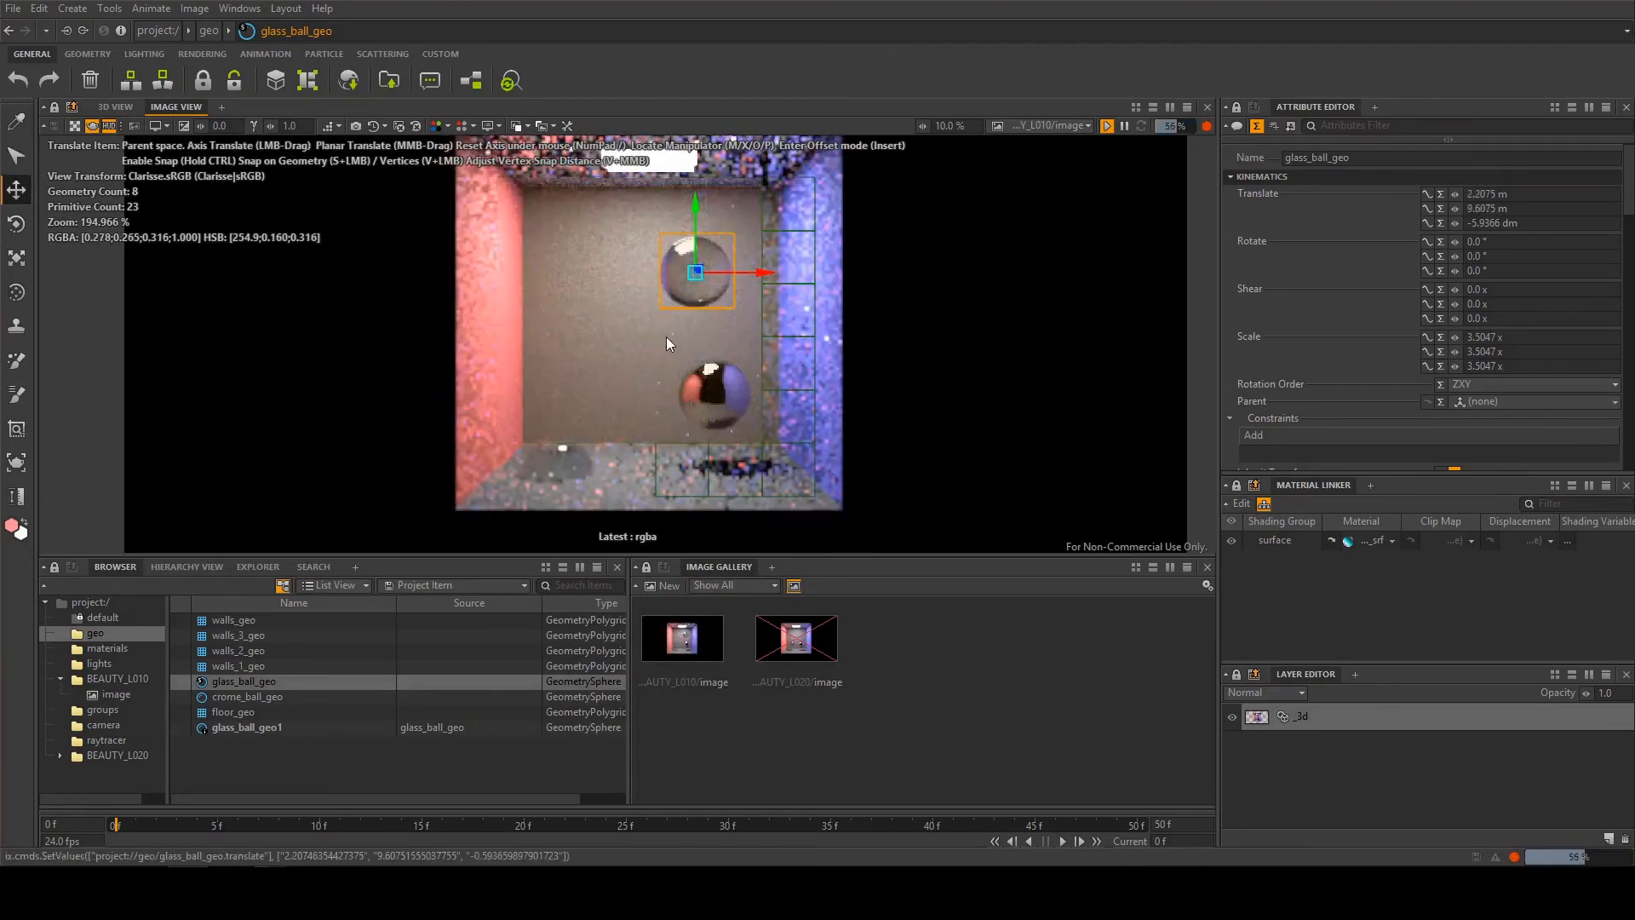
{"action": "key", "text": "ctrl+z"}
{"action": "key", "text": "ctrl+z"}
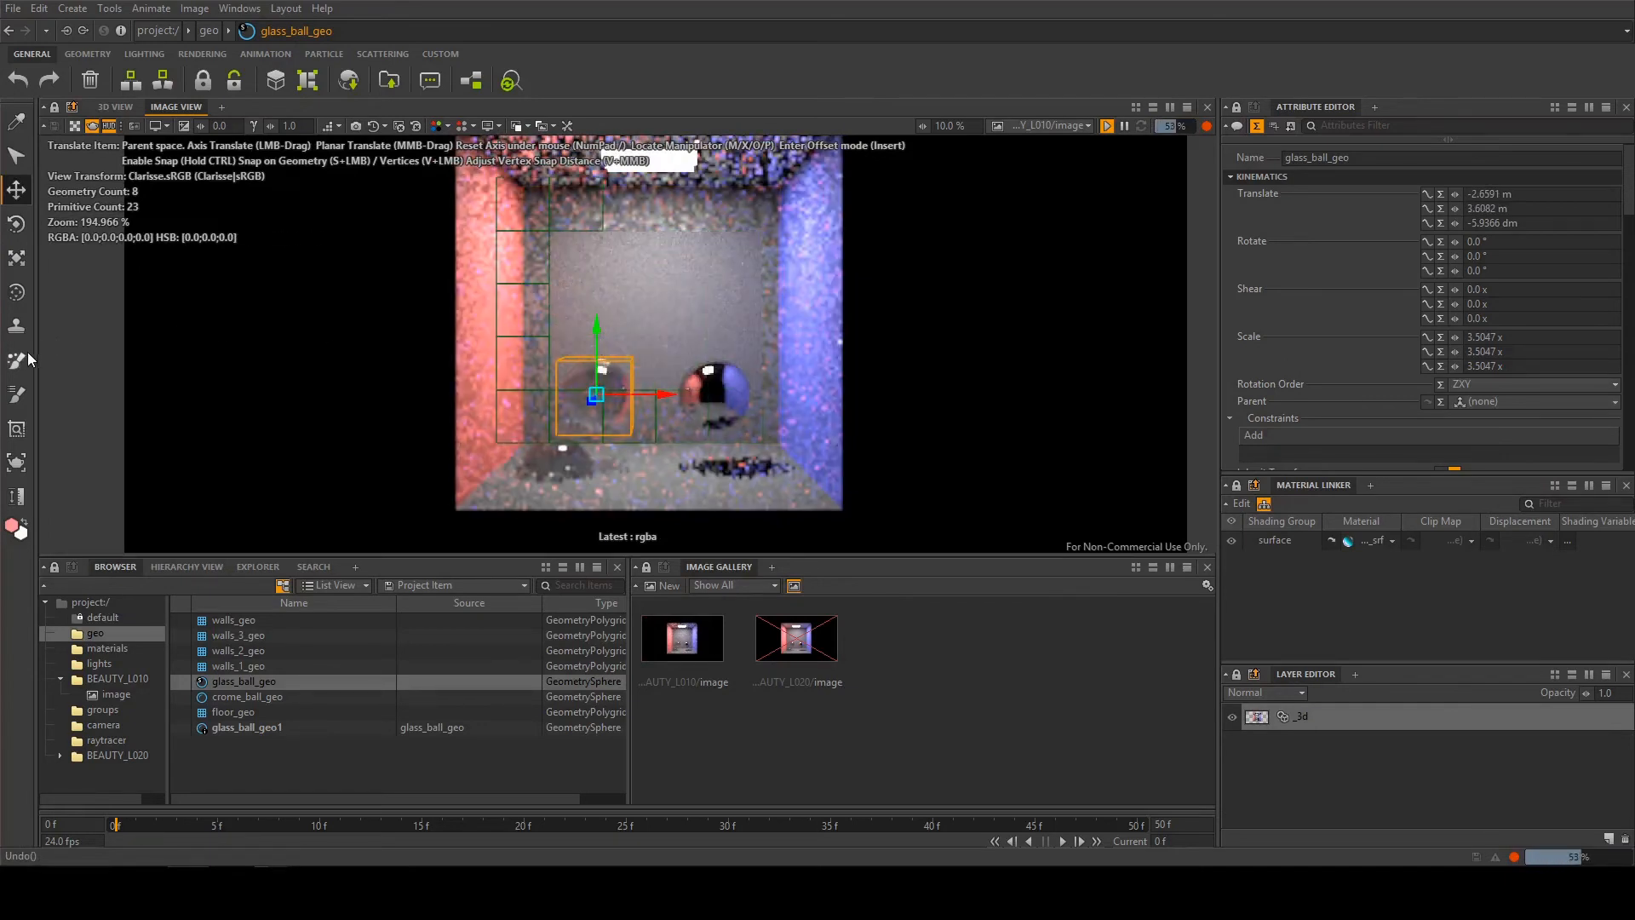
Stamp copies of walls_geo onto the red wall, floor and blue wall with the 3D Clone Stamp, and undo them
{"action": "left_click", "coordinate": [16, 325]}
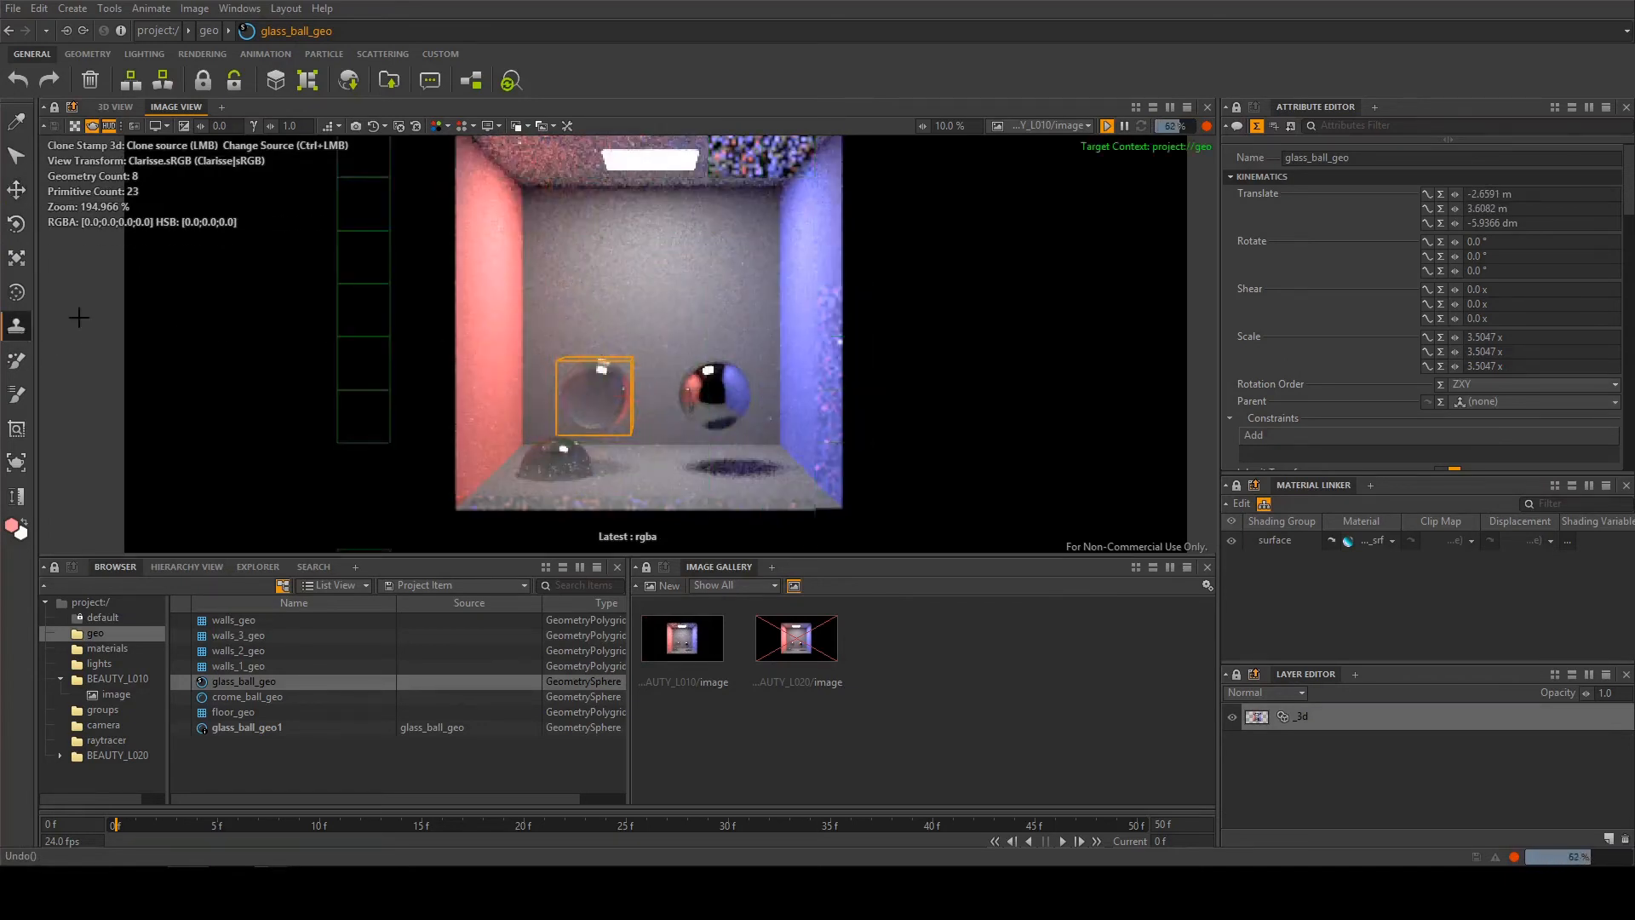
{"action": "left_click", "coordinate": [485, 290]}
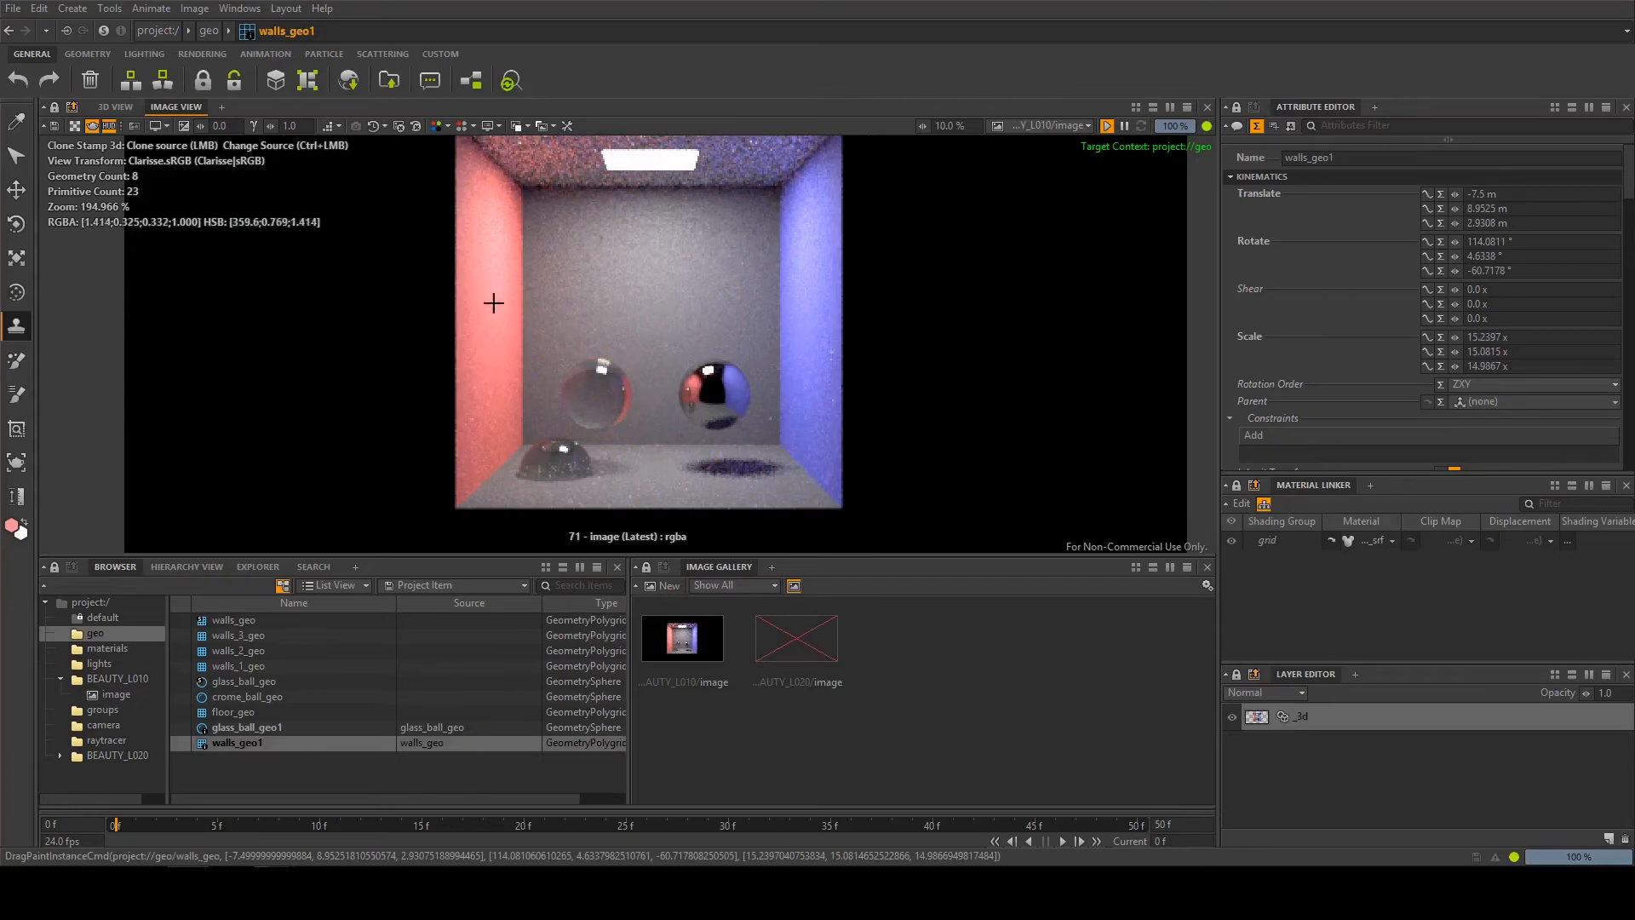
{"action": "left_click", "coordinate": [637, 475]}
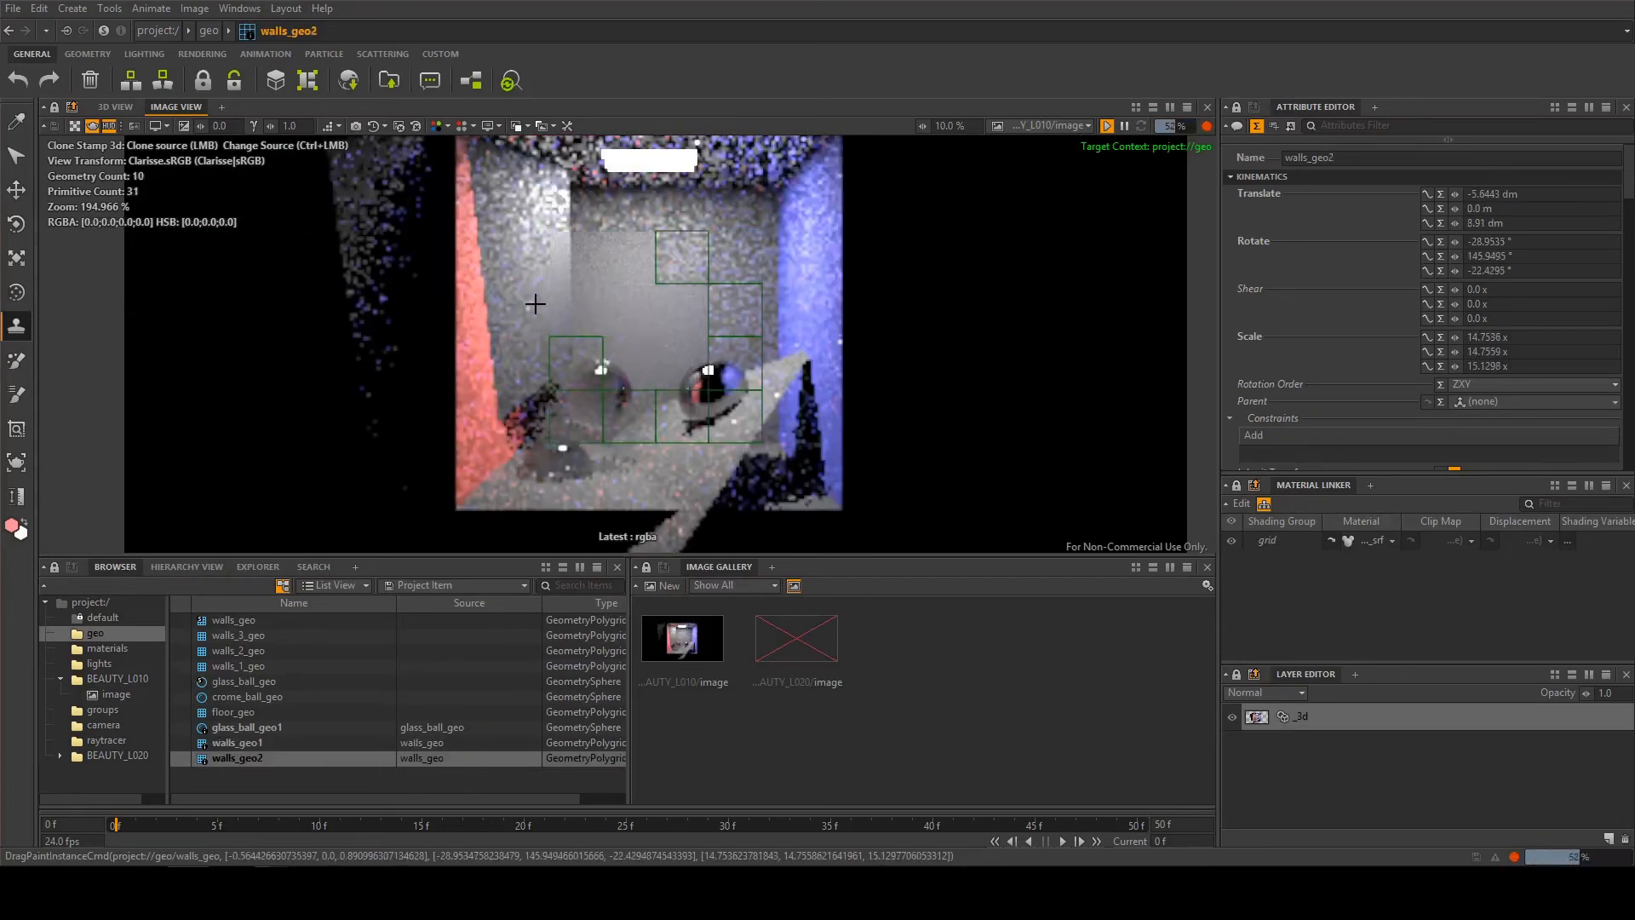
{"action": "left_click", "coordinate": [804, 263]}
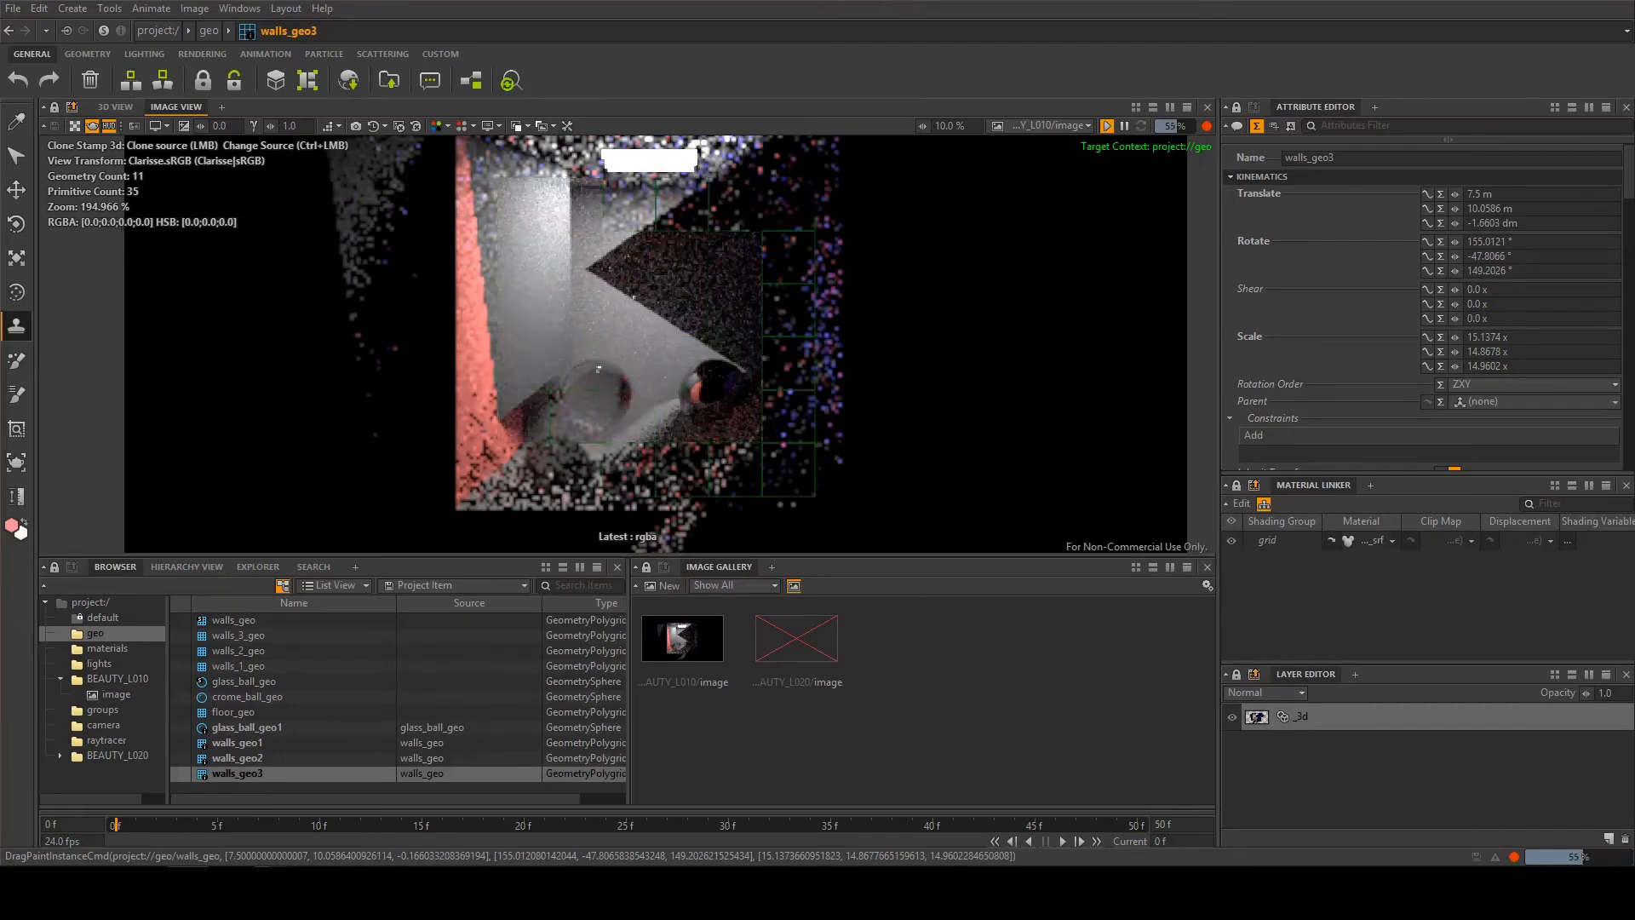
{"action": "key", "text": "ctrl+z"}
{"action": "key", "text": "ctrl+z"}
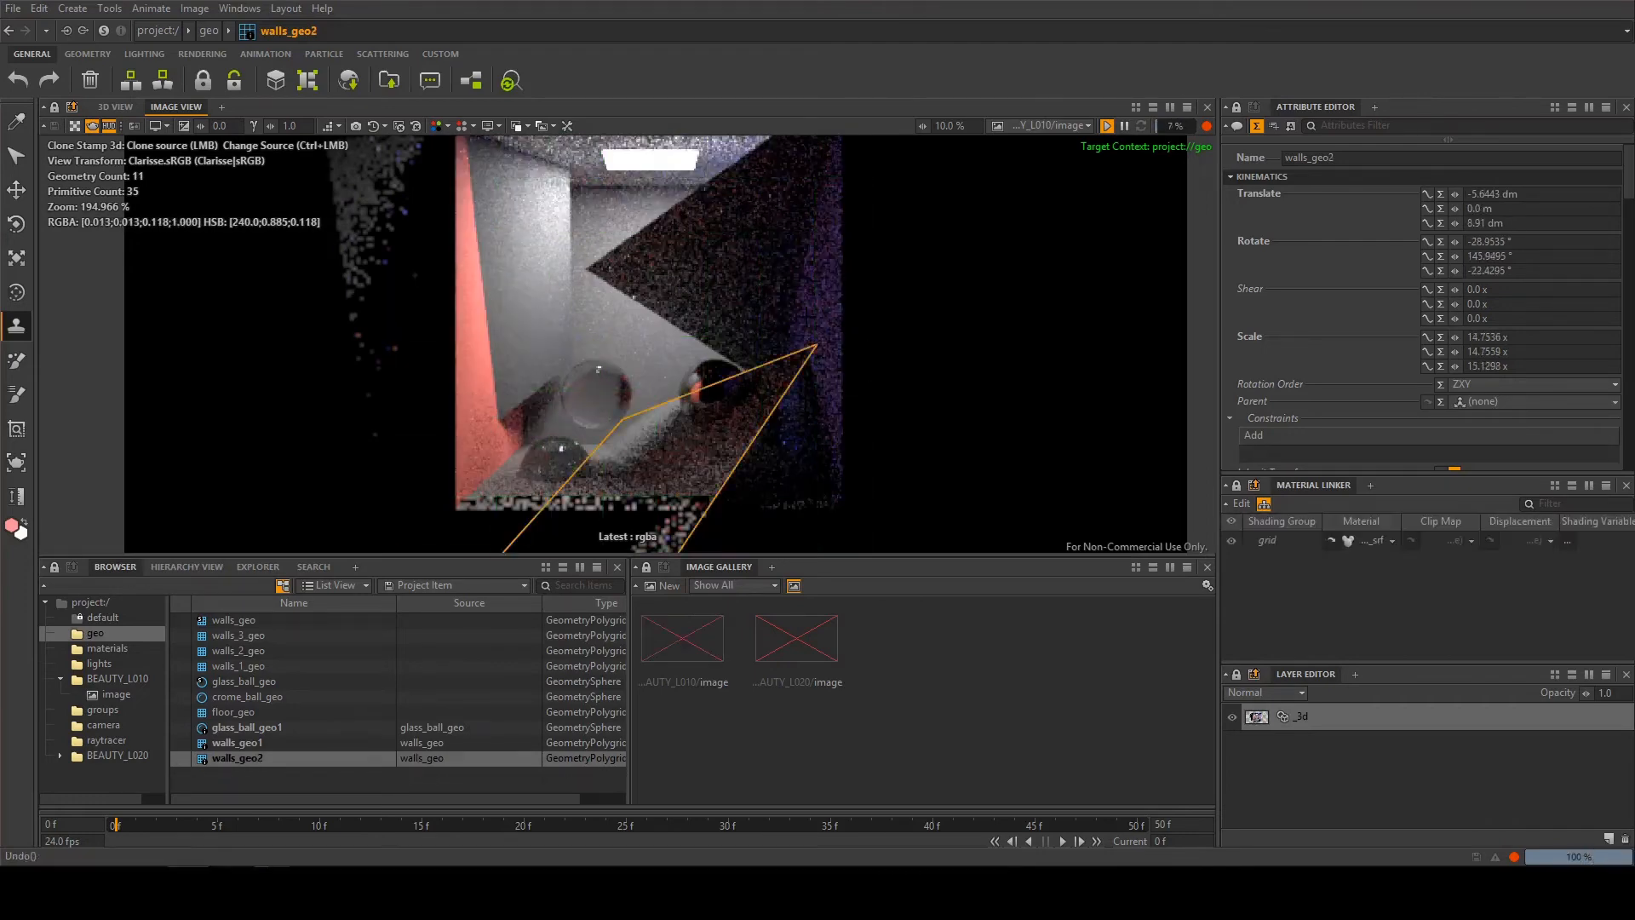
{"action": "key", "text": "ctrl+z"}
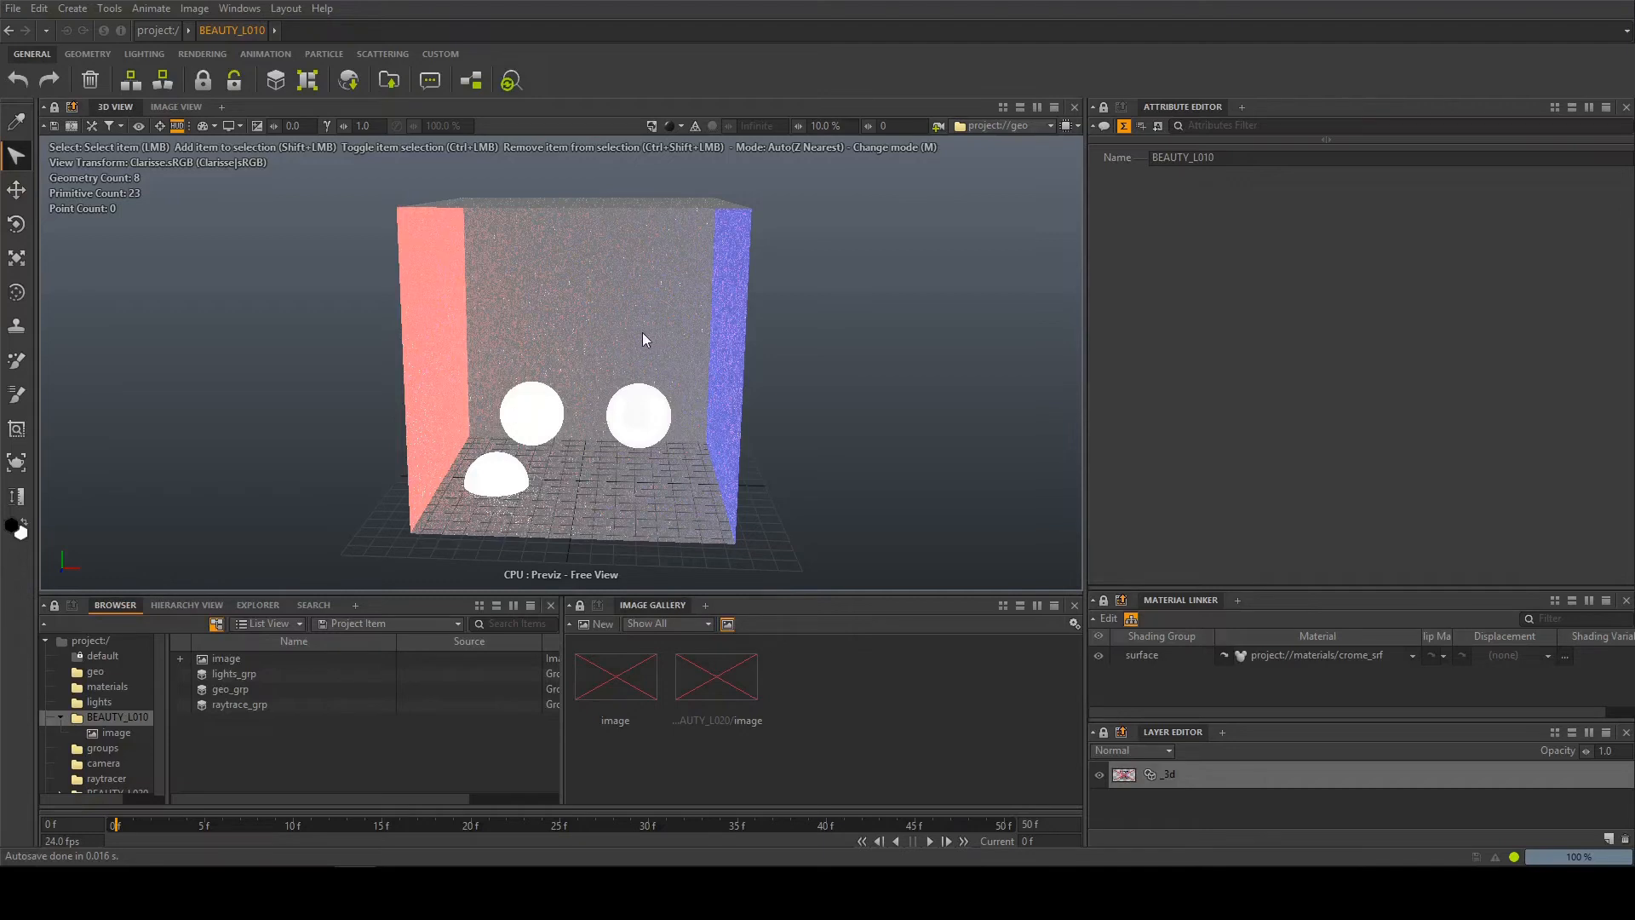
Examine geo_grp in BEAUTY_L010, comparing the geo context with the BEAUTY_L010 image in the 3D view
{"action": "middle_click_drag", "start_coordinate": [687, 300], "coordinate": [668, 300], "text": "alt"}
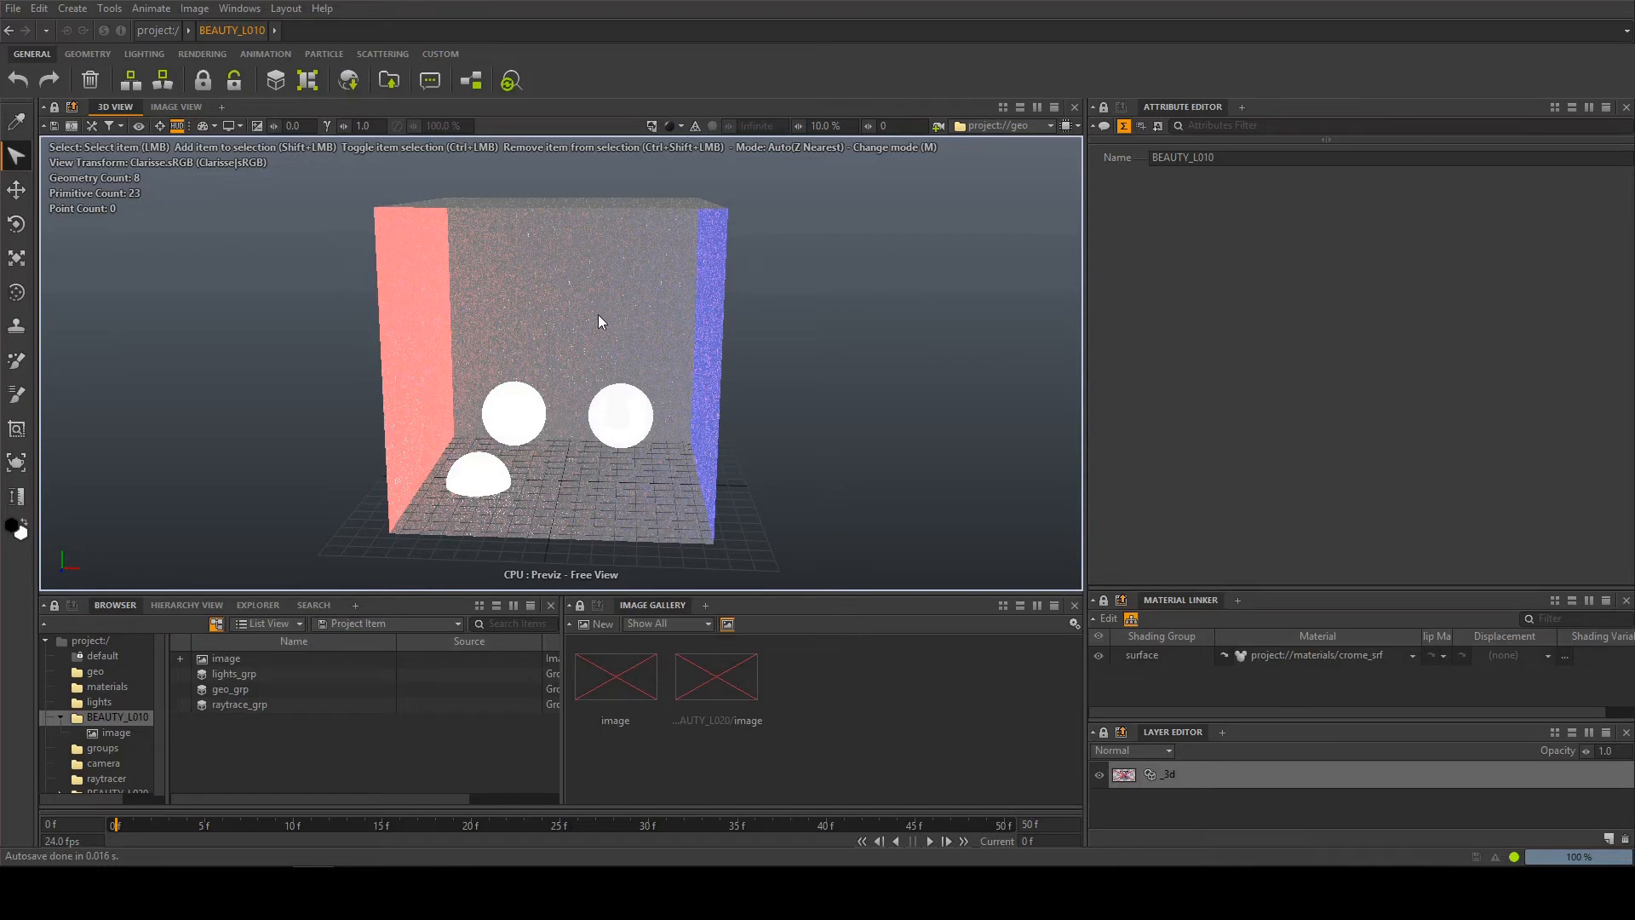
{"action": "left_click", "coordinate": [230, 688]}
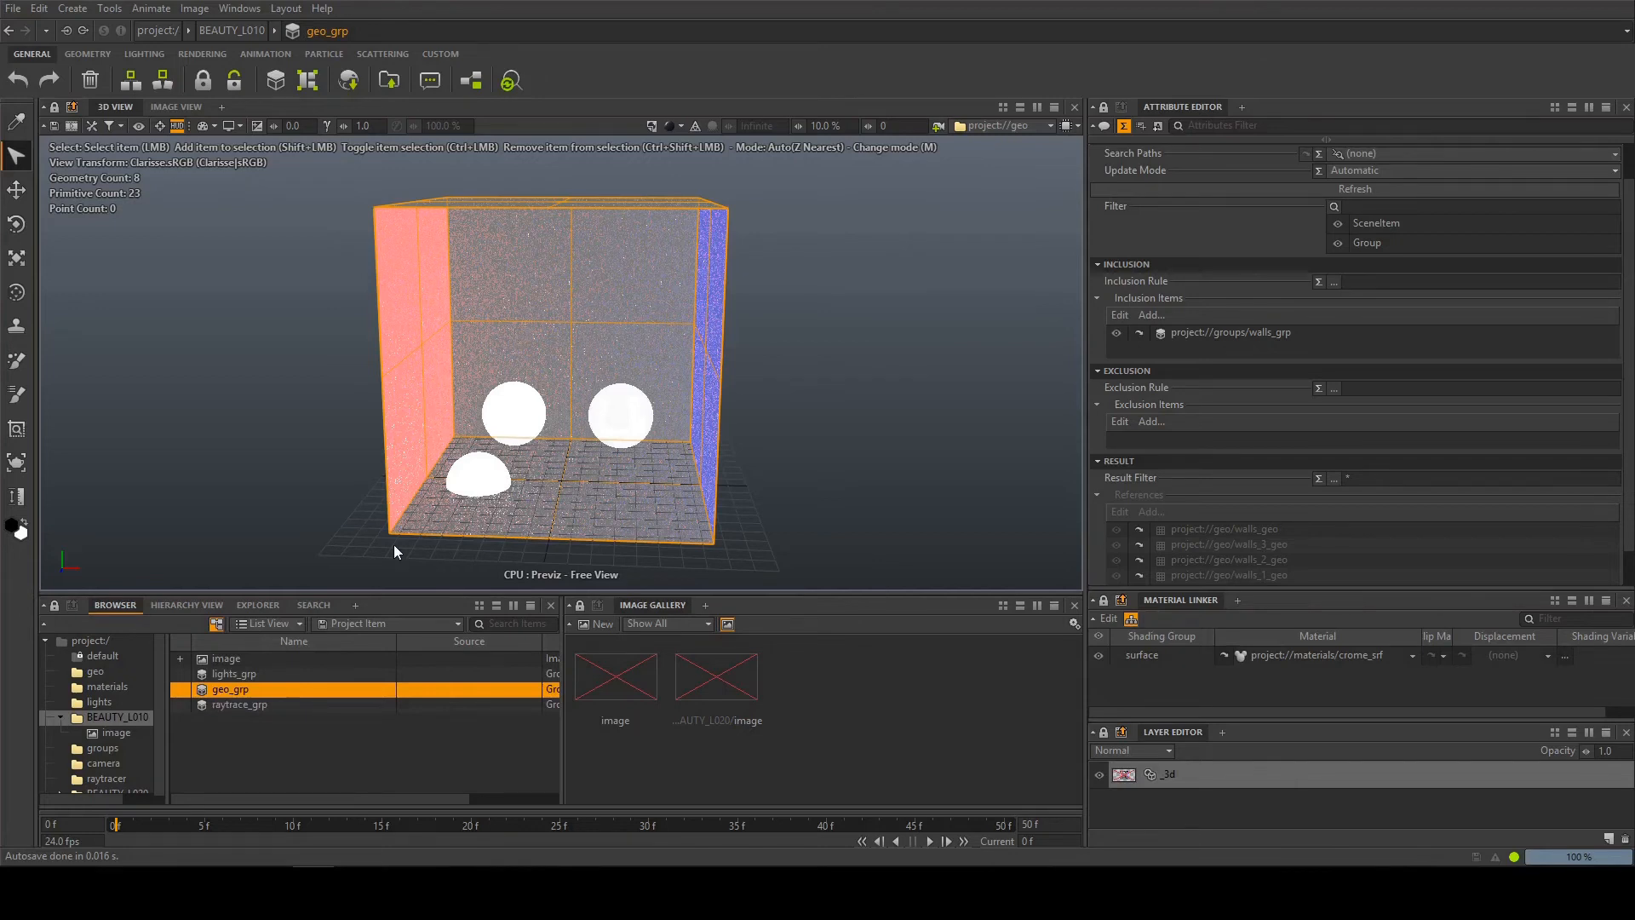
{"action": "left_click_drag", "start_coordinate": [91, 672], "coordinate": [1034, 126]}
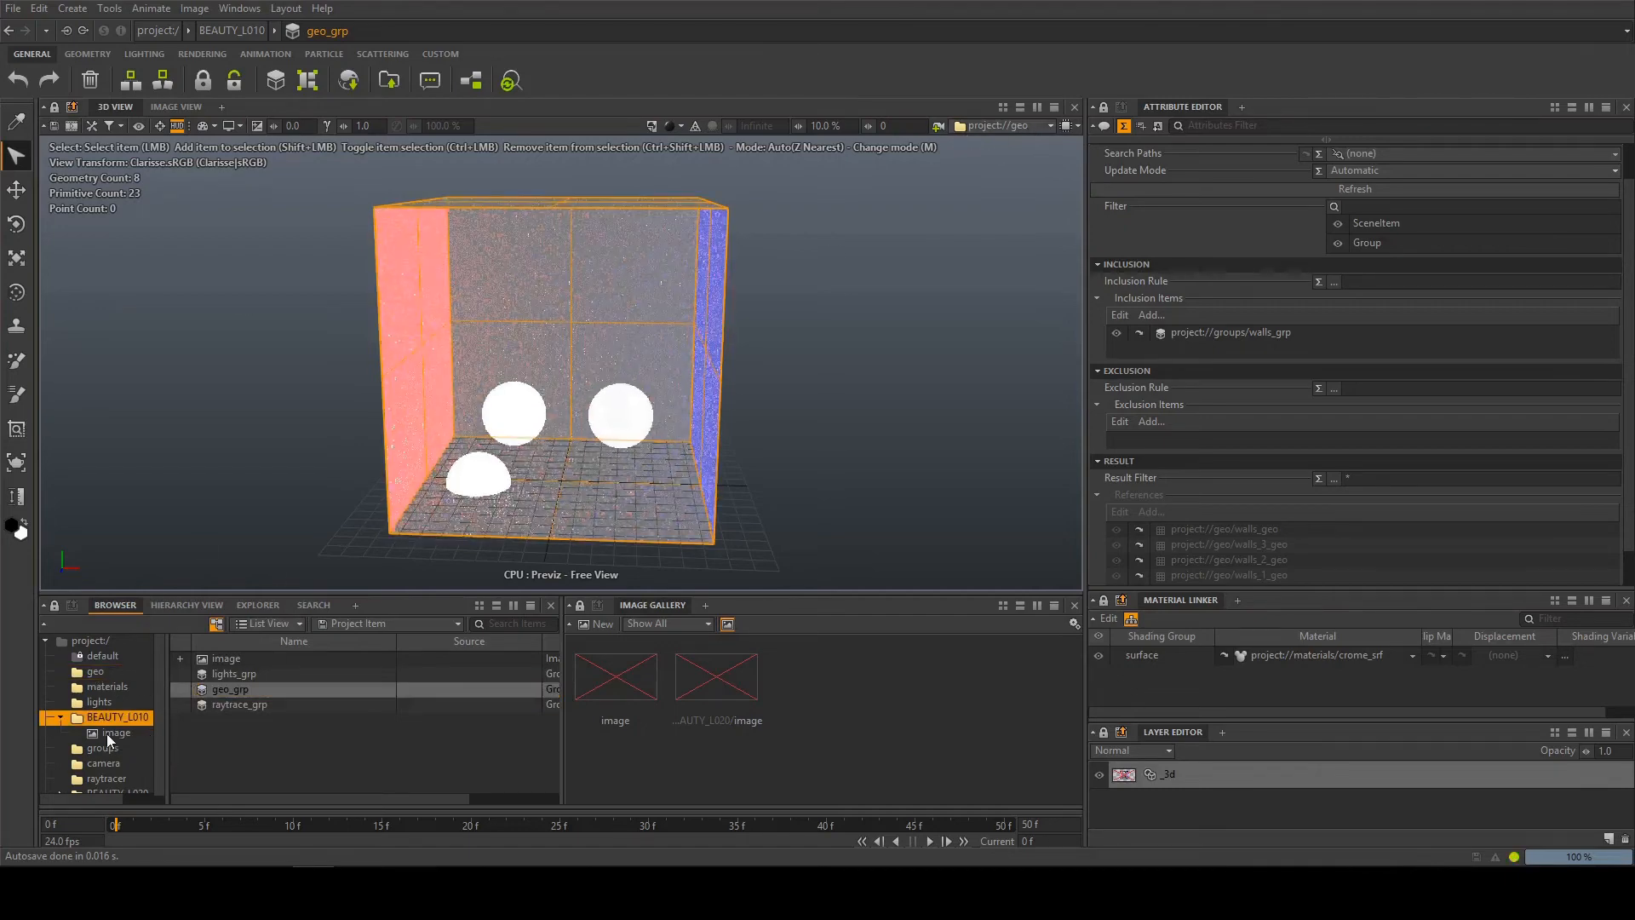
{"action": "left_click_drag", "start_coordinate": [106, 734], "coordinate": [1009, 126]}
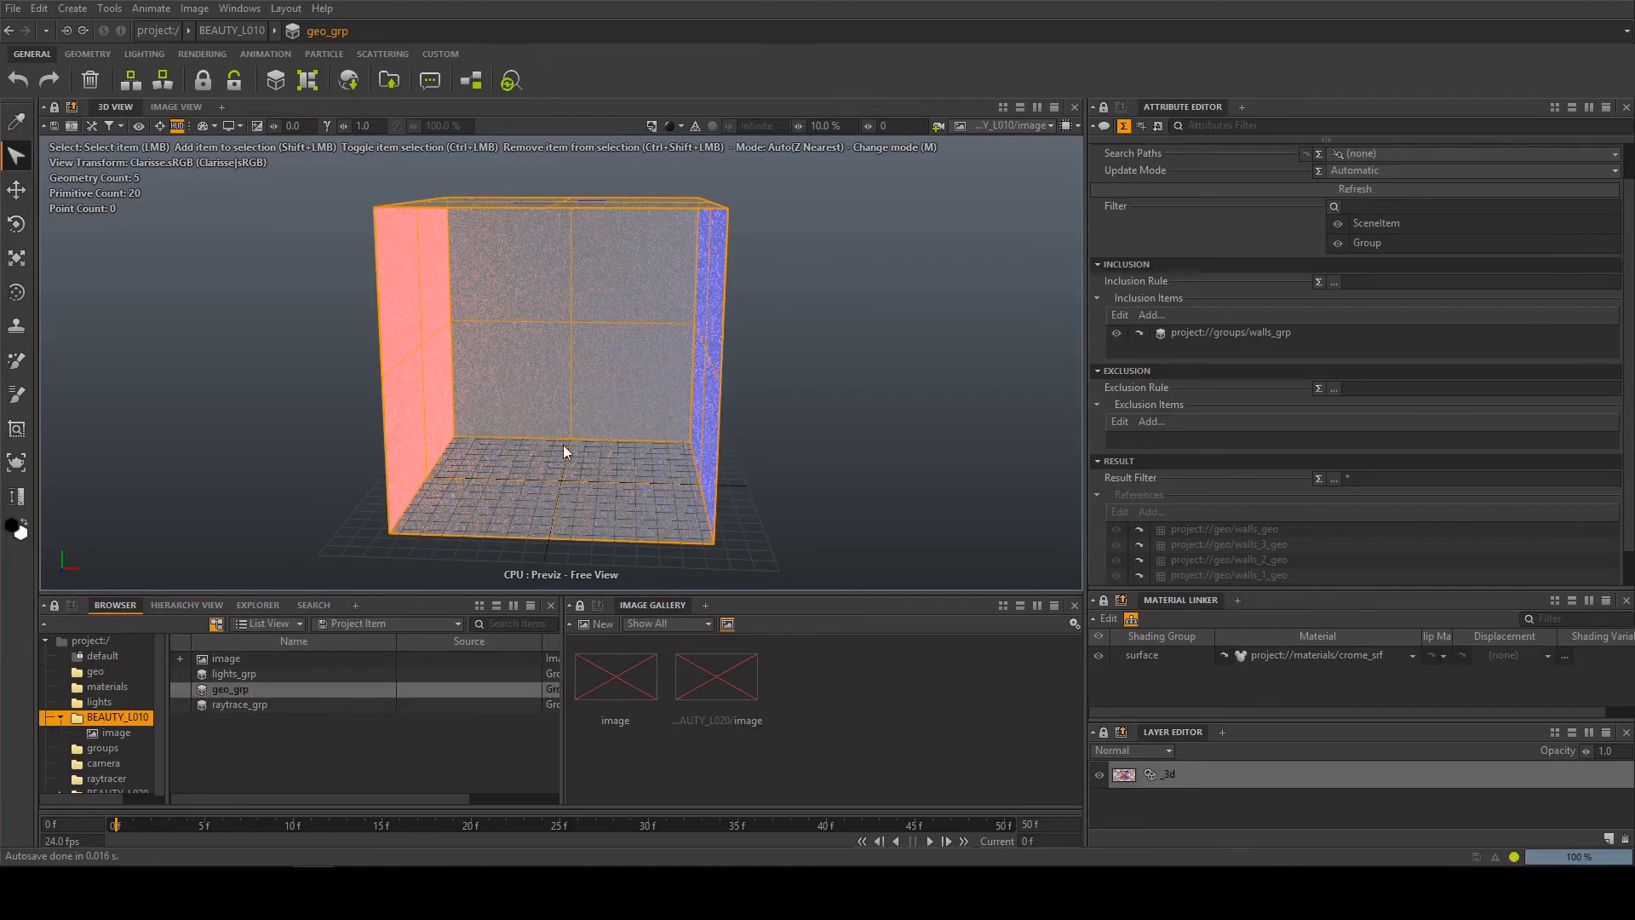
{"action": "left_click_drag", "start_coordinate": [98, 672], "coordinate": [1000, 127]}
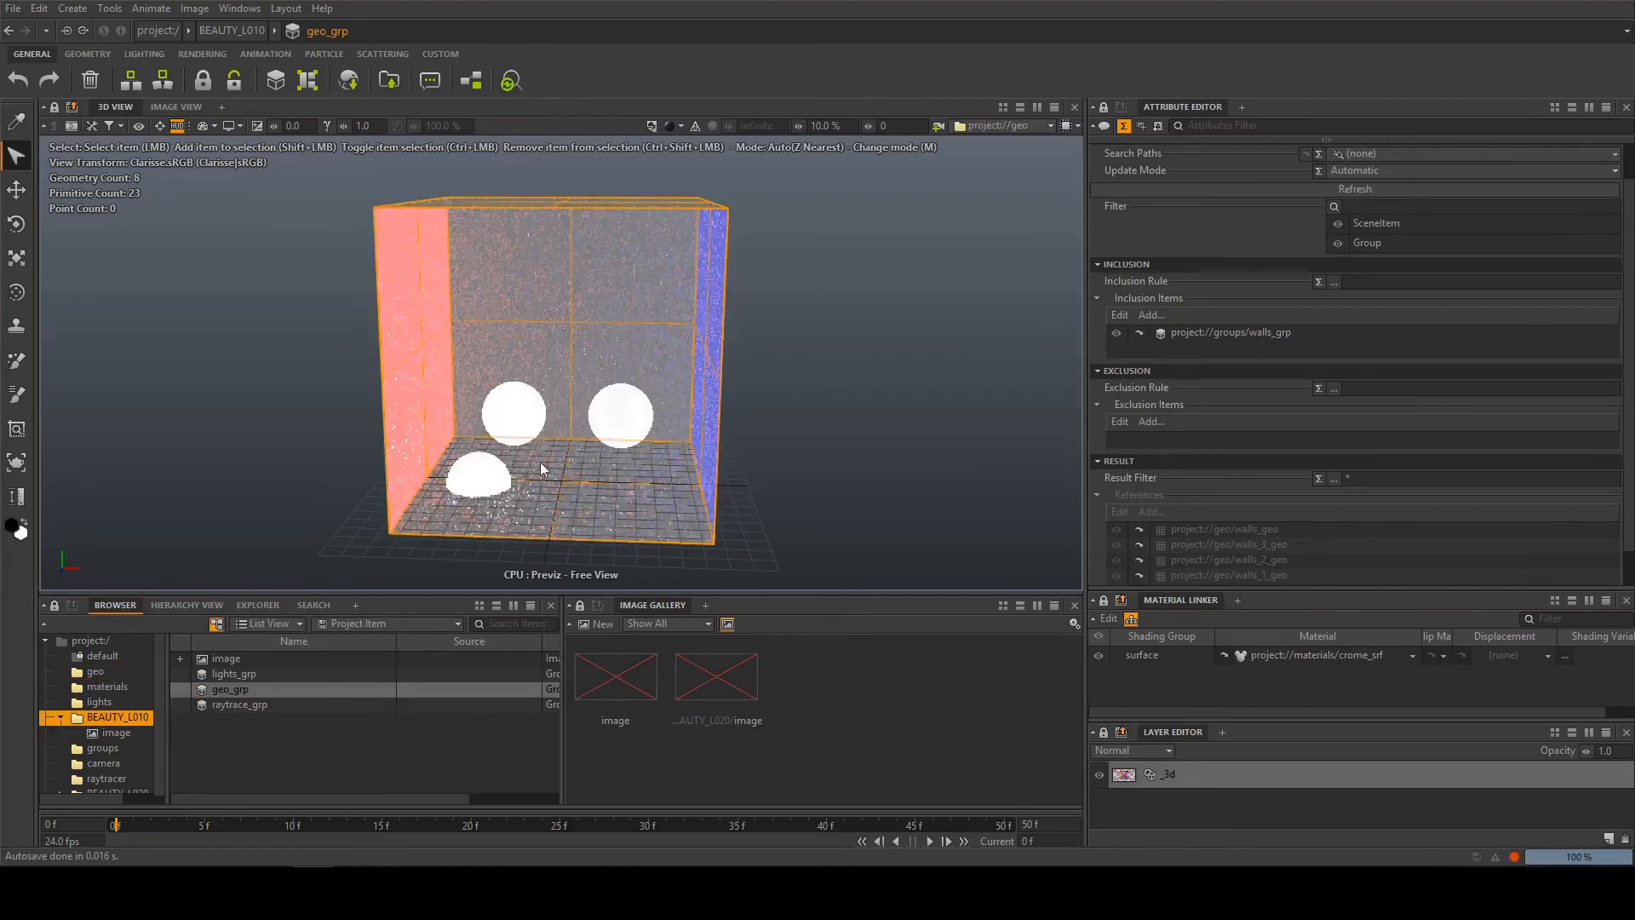
Group glass_ball_geo, crome_ball_geo and glass_ball_geo1 in the geo context
{"action": "left_click", "coordinate": [97, 672]}
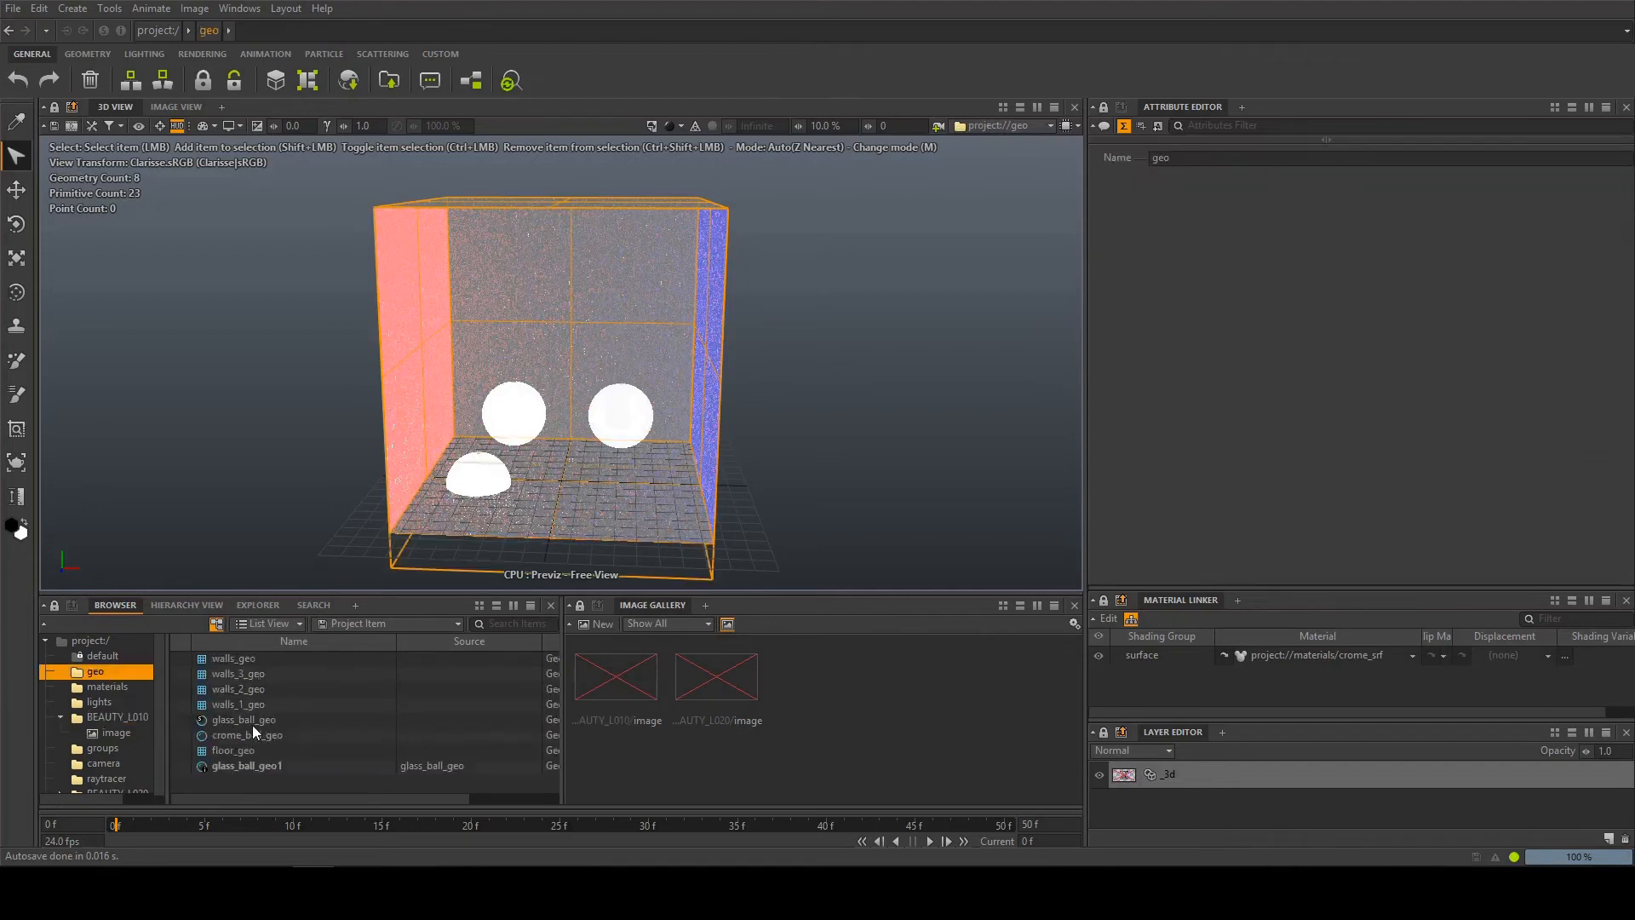
{"action": "left_click", "coordinate": [258, 722]}
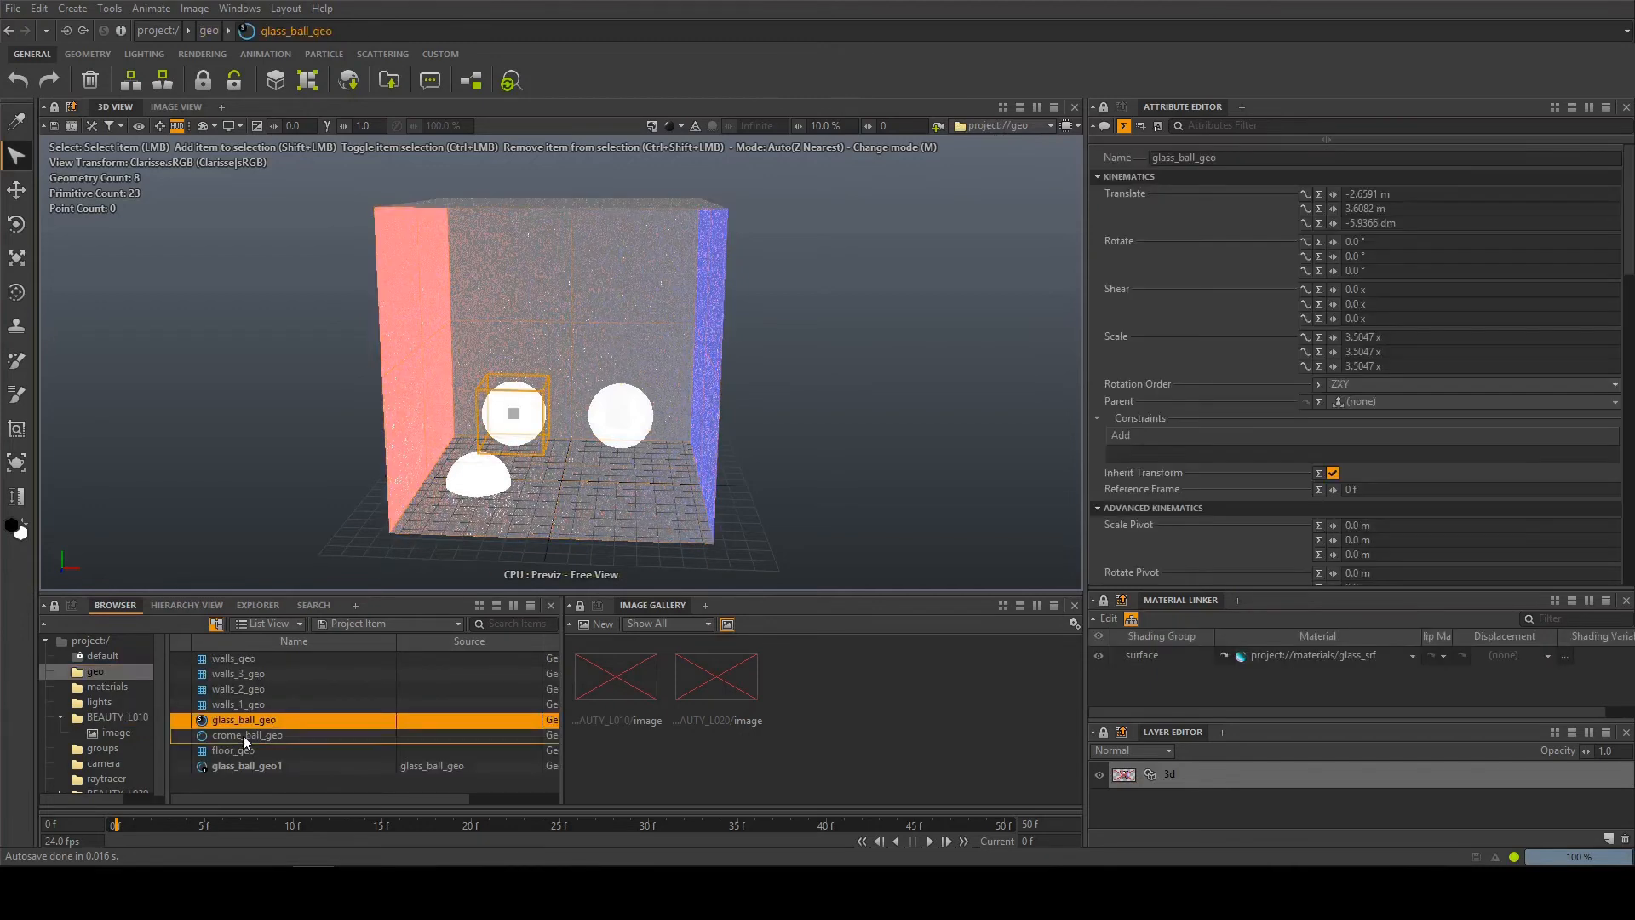
{"action": "left_click", "coordinate": [243, 735], "text": "shift"}
{"action": "left_click", "coordinate": [247, 766], "text": "shift"}
{"action": "right_click", "coordinate": [237, 770]}
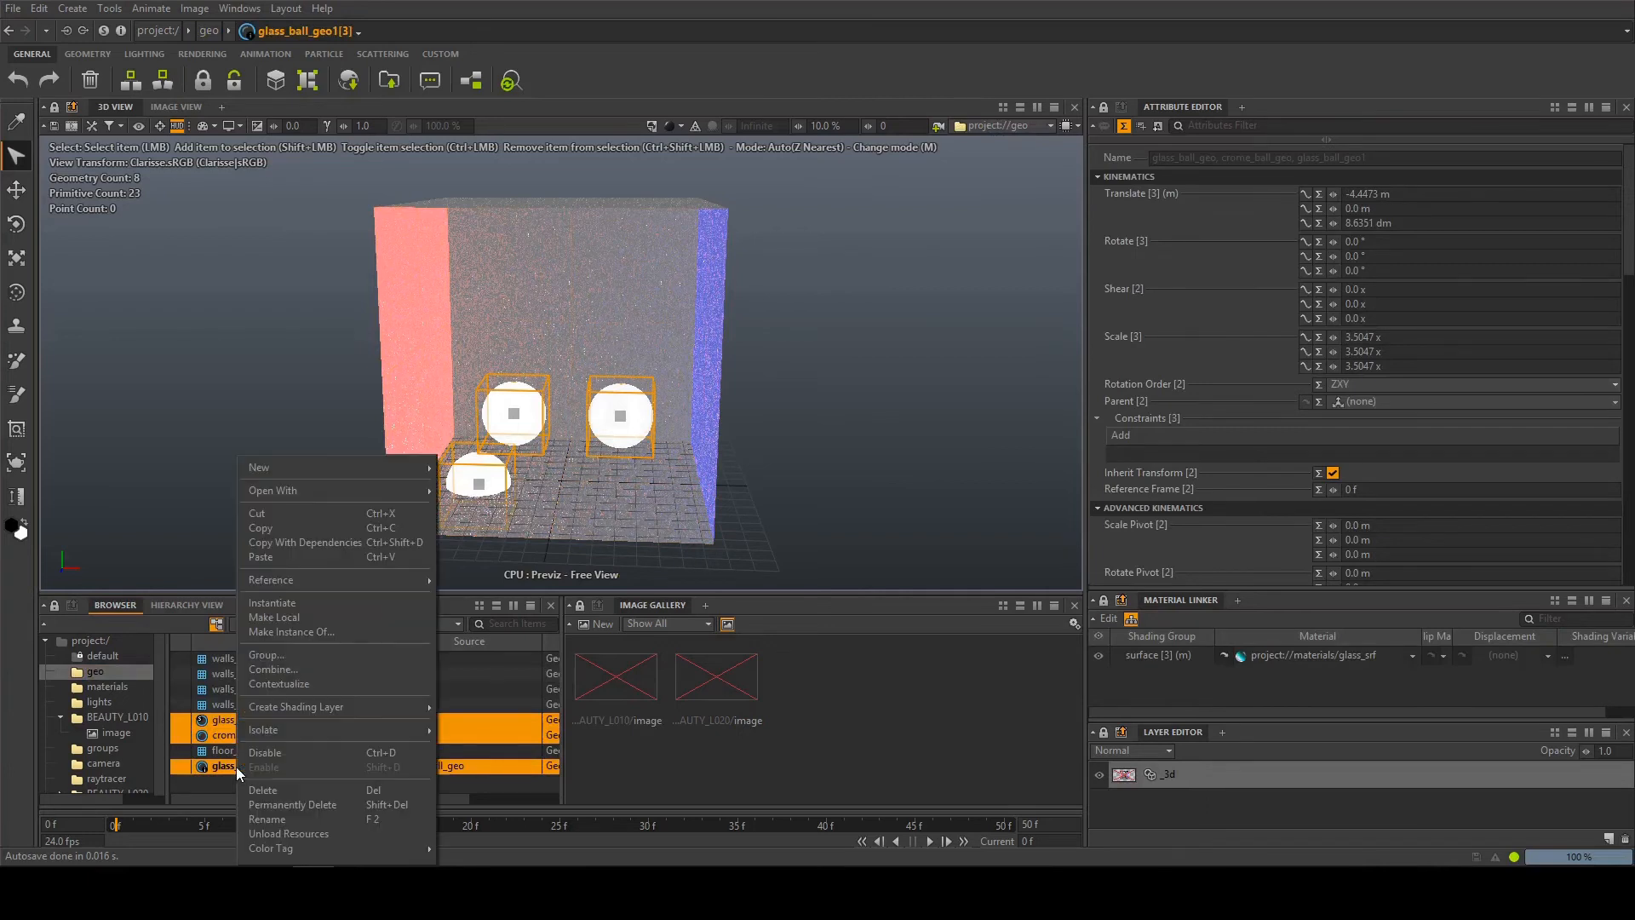
{"action": "left_click", "coordinate": [257, 656]}
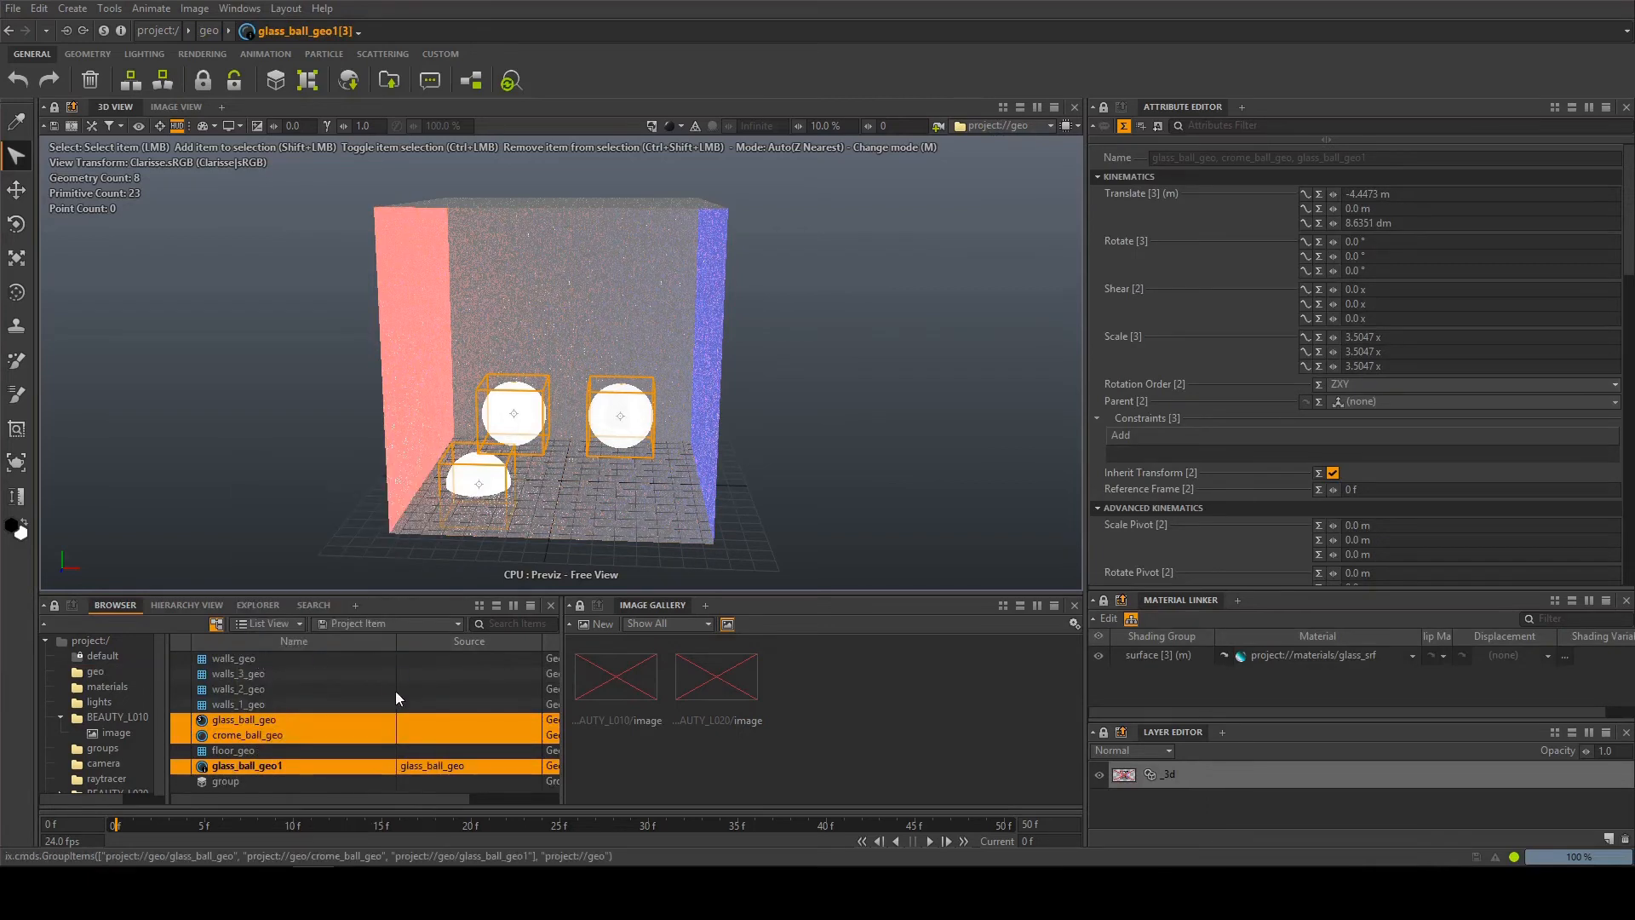
Review the new ball group's inclusion items and display only that group in the 3D view
{"action": "left_click", "coordinate": [233, 780]}
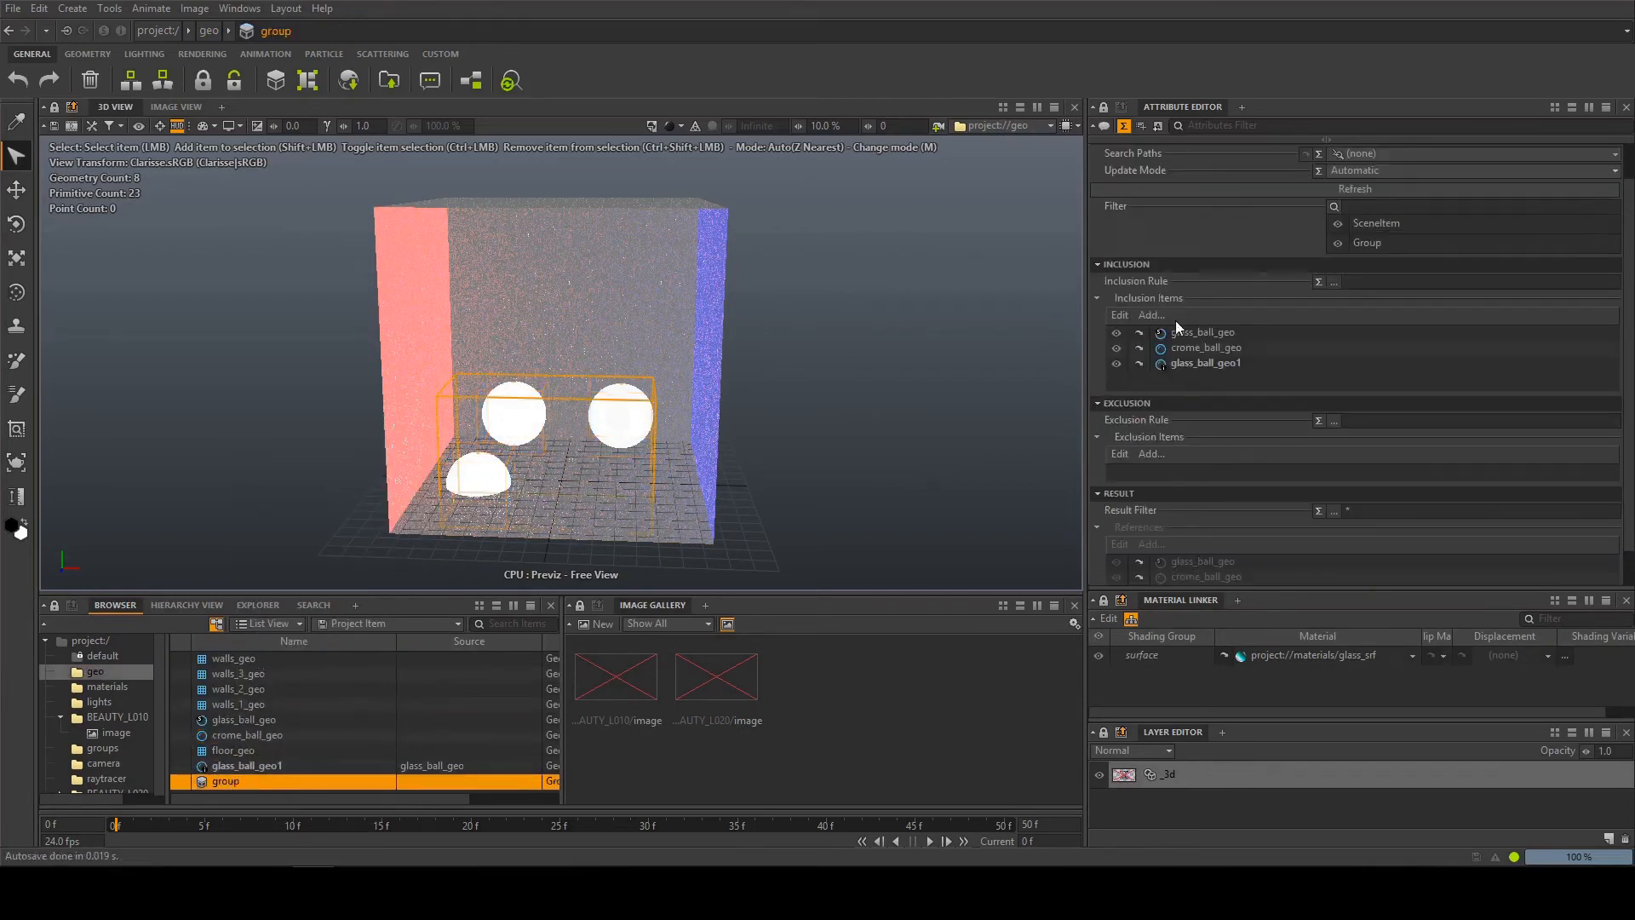
{"action": "scroll", "coordinate": [1175, 321], "scroll_direction": "up", "scroll_amount": 2}
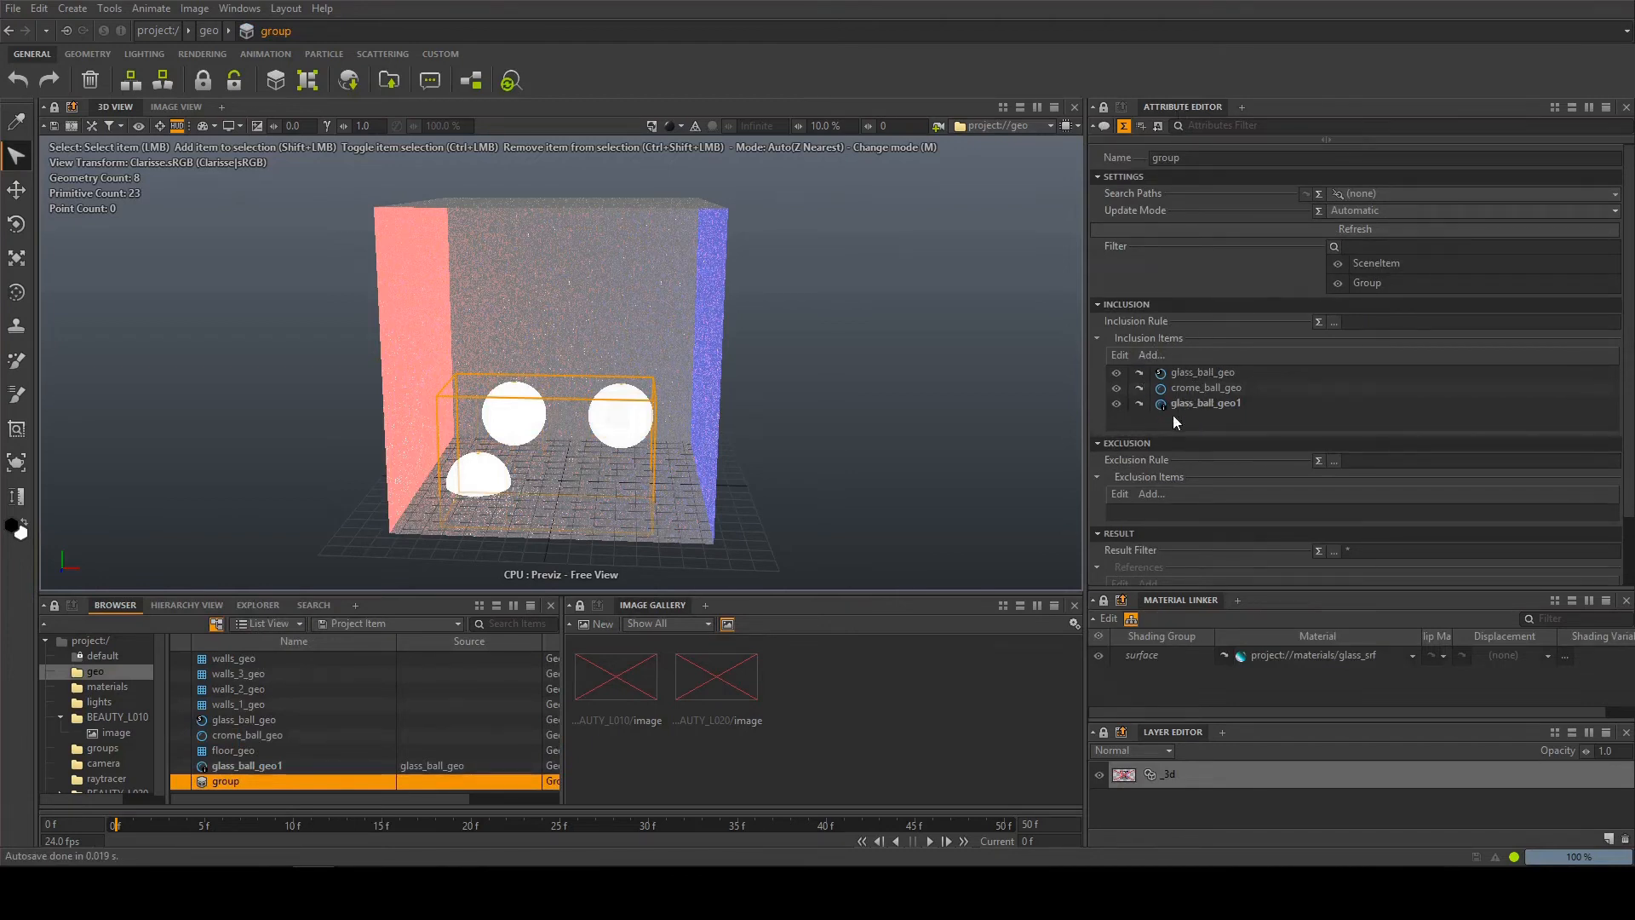
{"action": "left_click_drag", "start_coordinate": [238, 781], "coordinate": [1002, 126]}
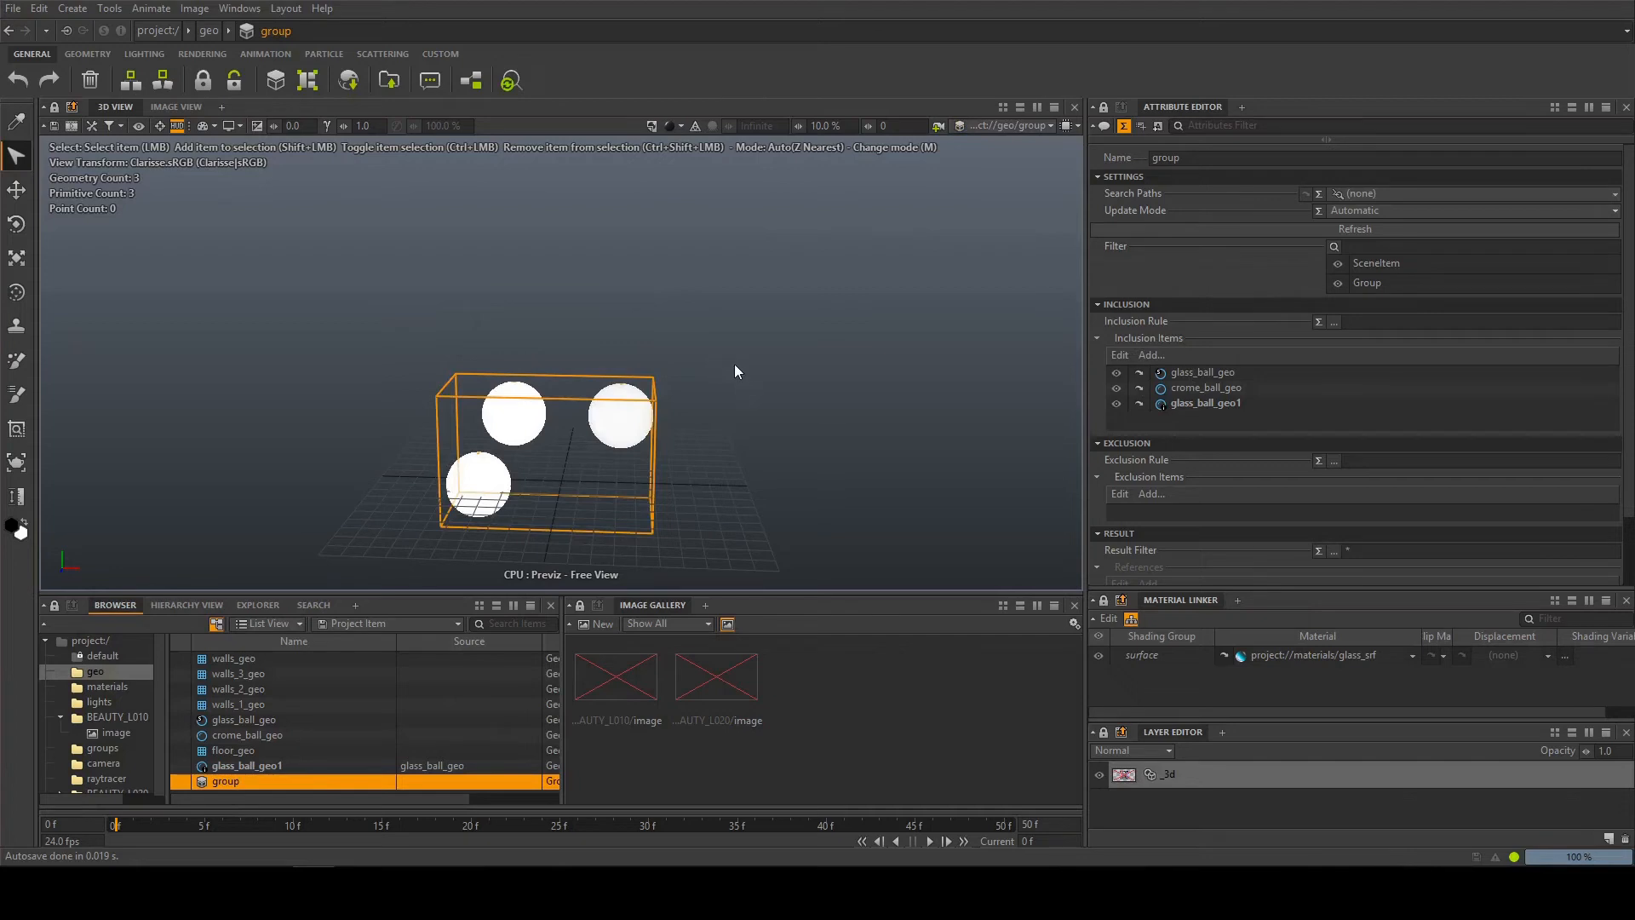
Create an additional group in the geo context and delete it
{"action": "left_click", "coordinate": [250, 764]}
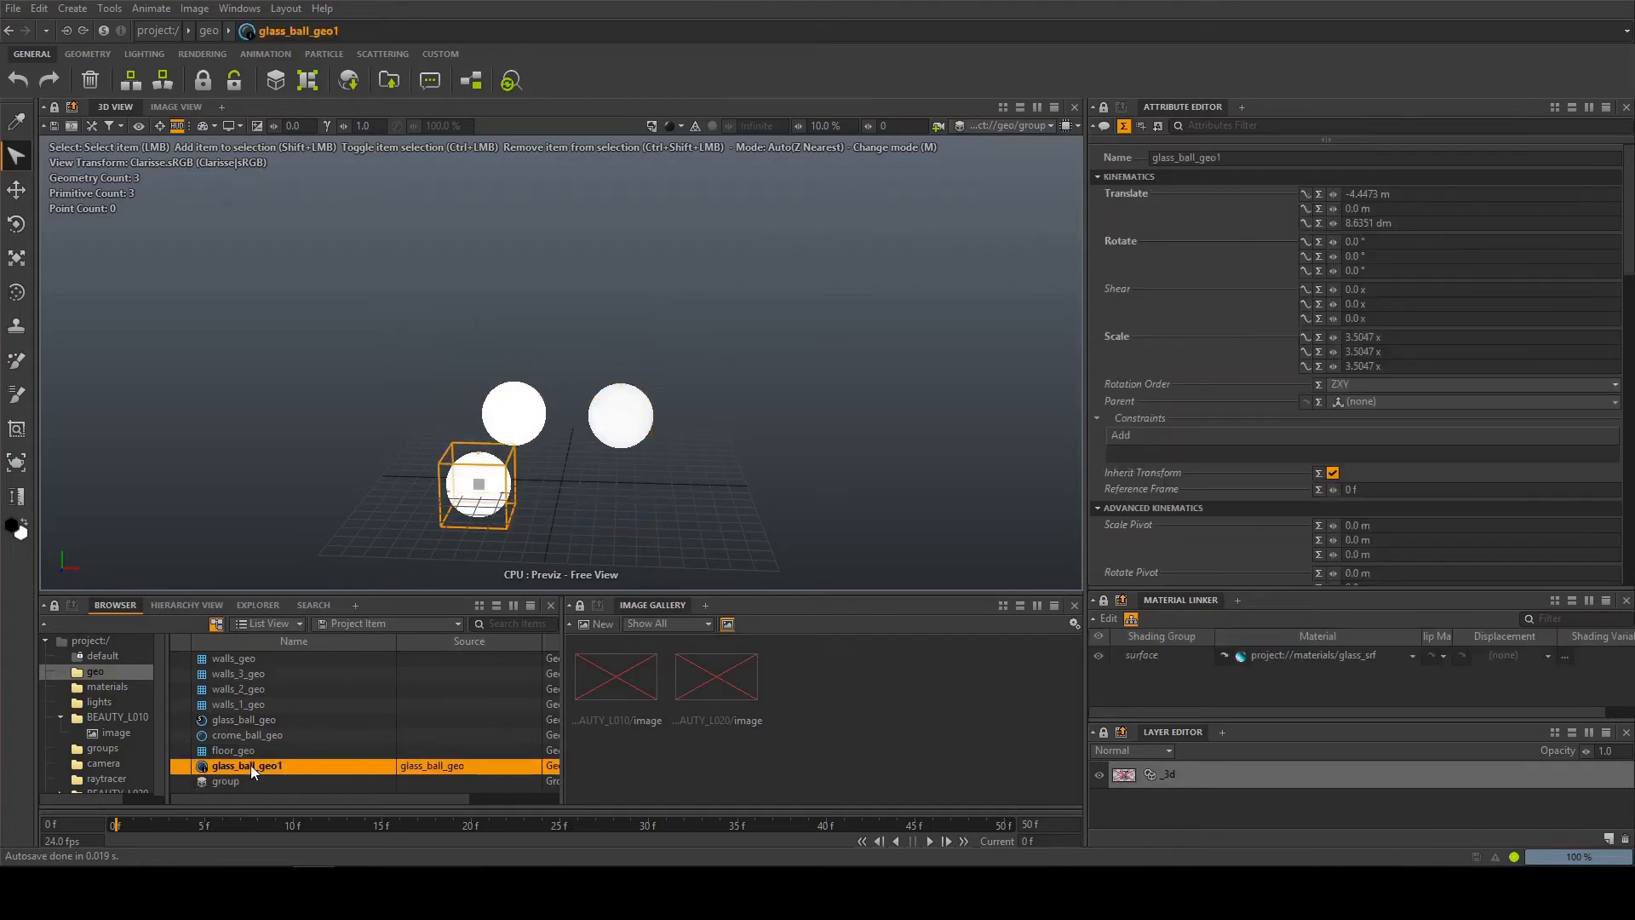
{"action": "right_click", "coordinate": [250, 764]}
{"action": "mouse_move", "coordinate": [306, 468]}
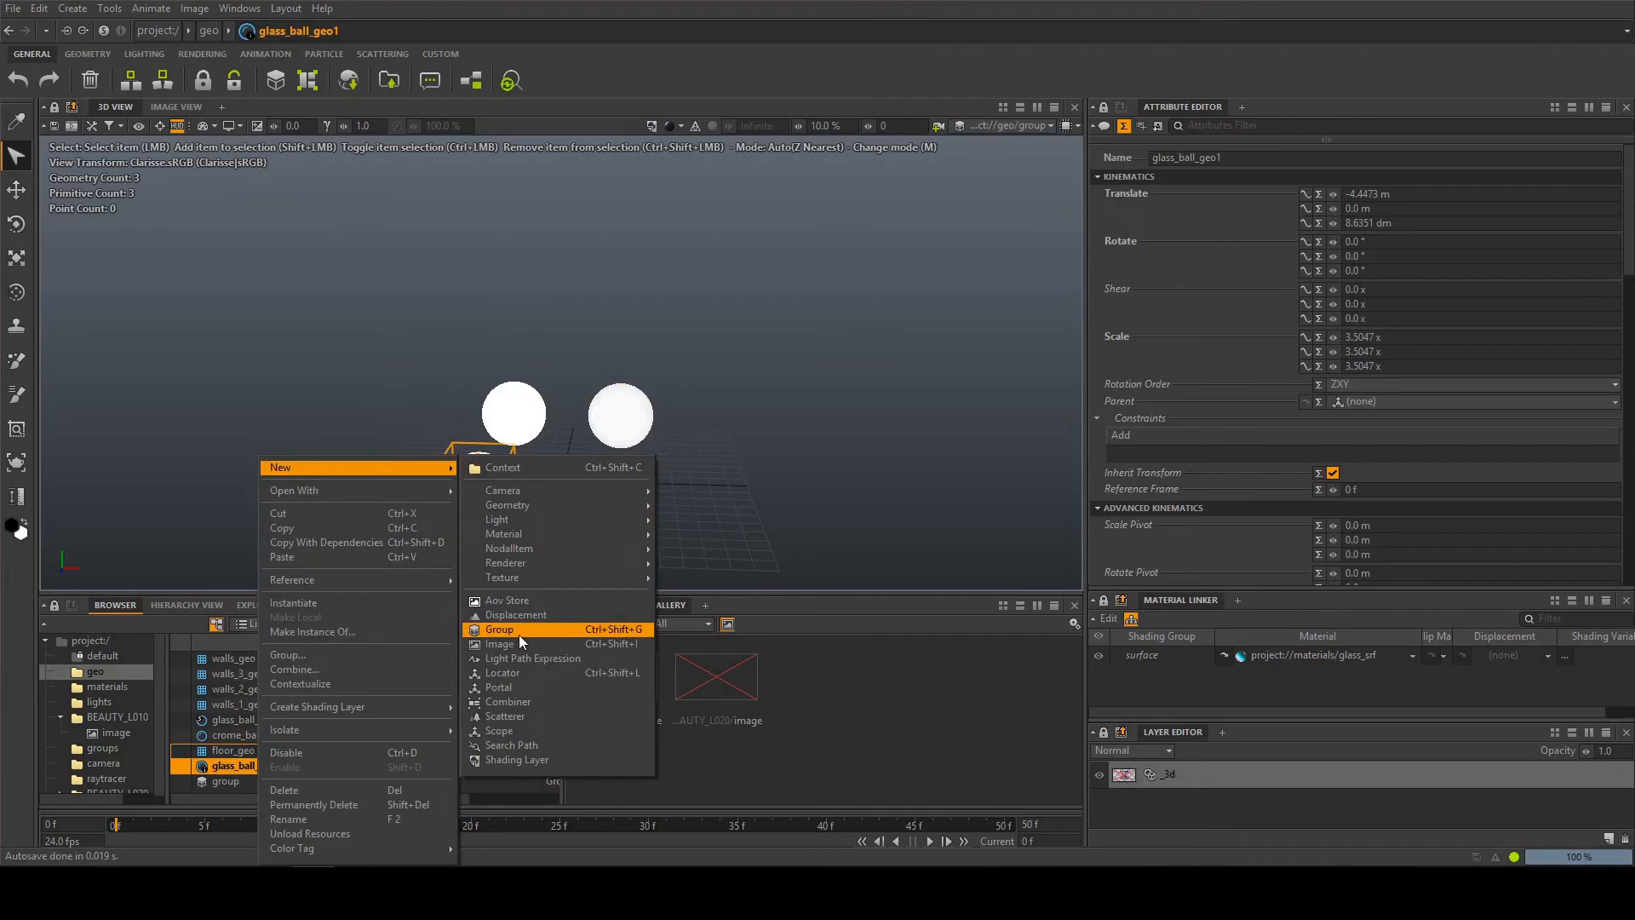
{"action": "left_click", "coordinate": [176, 626]}
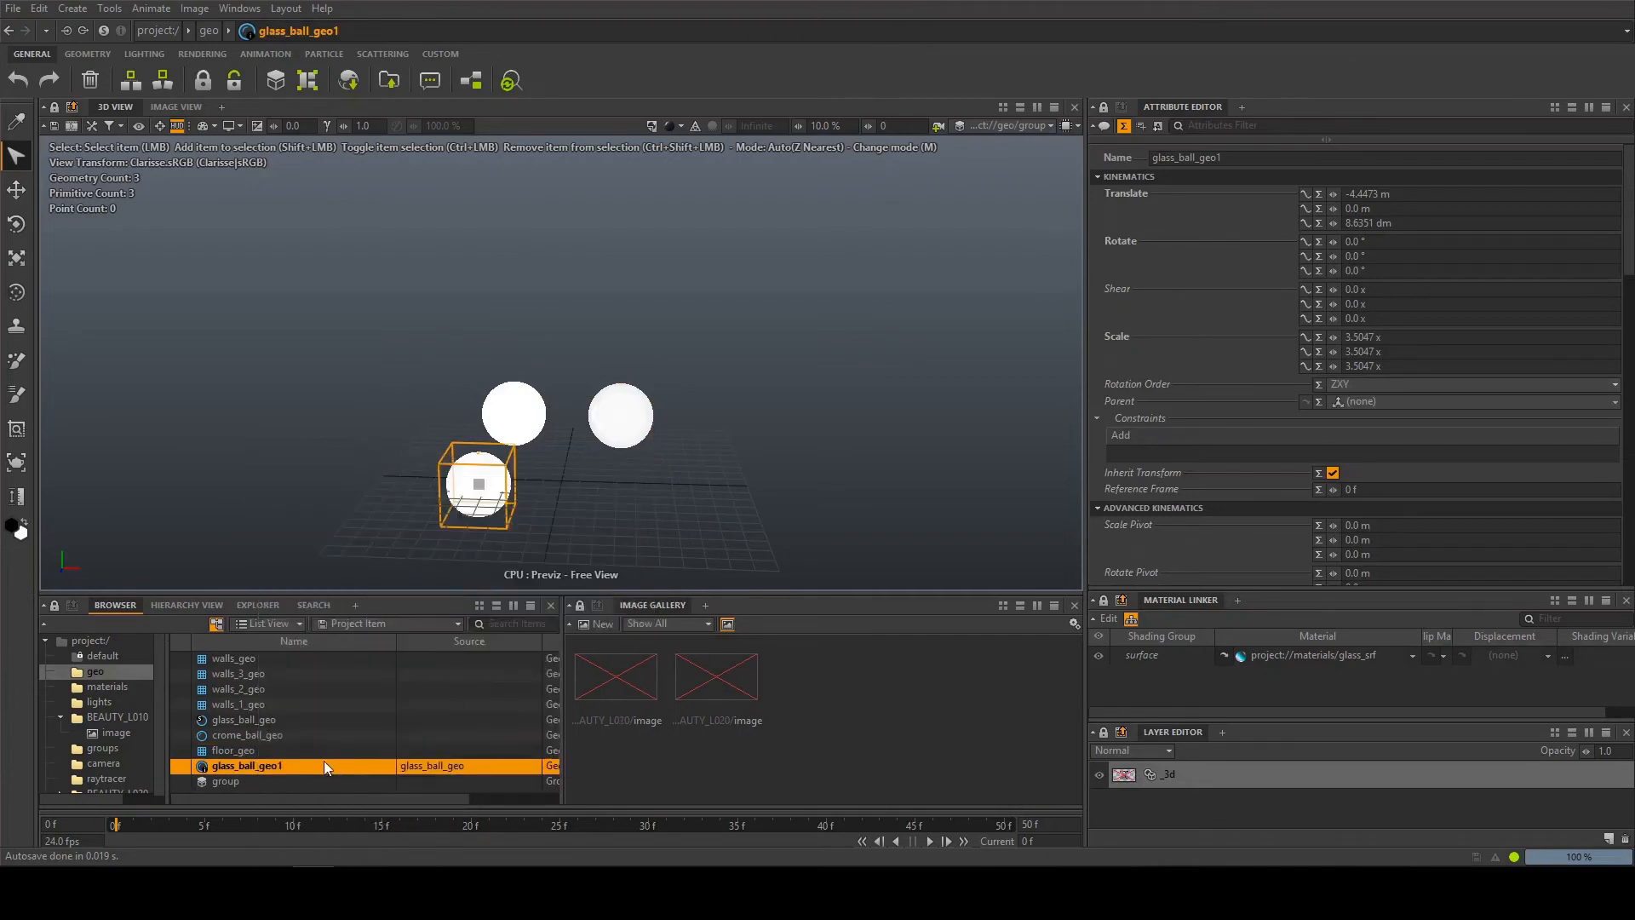
{"action": "key", "text": "ctrl+g"}
{"action": "key", "text": "Delete"}
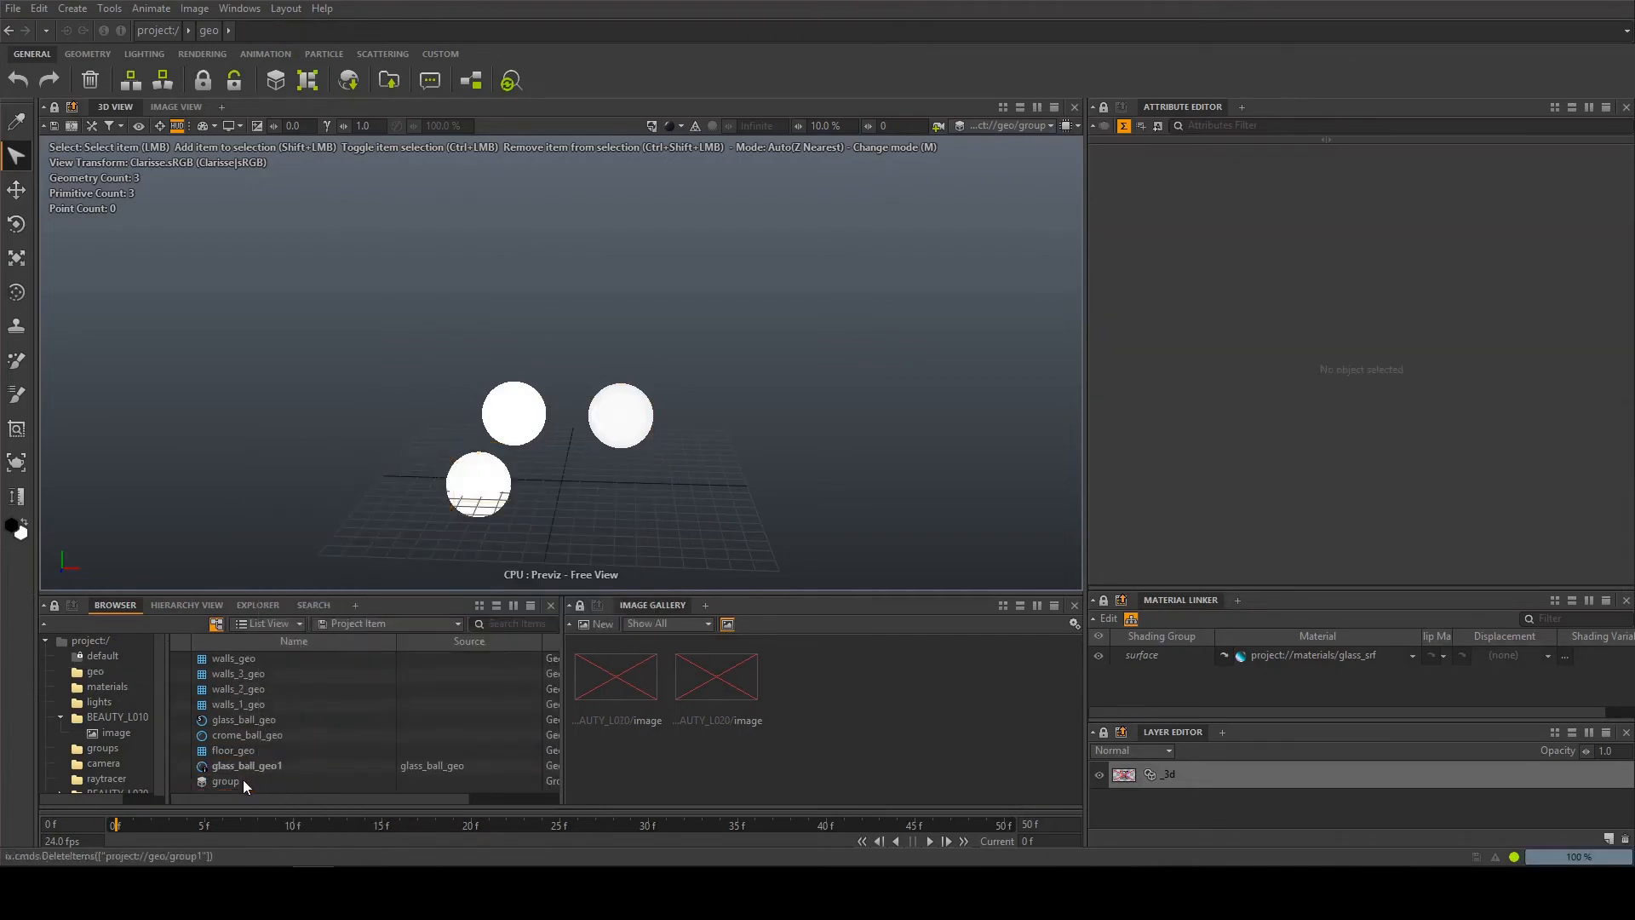
Display the whole geo context in the 3D view and remove all three balls from the ball group's inclusion items
{"action": "left_click", "coordinate": [242, 779]}
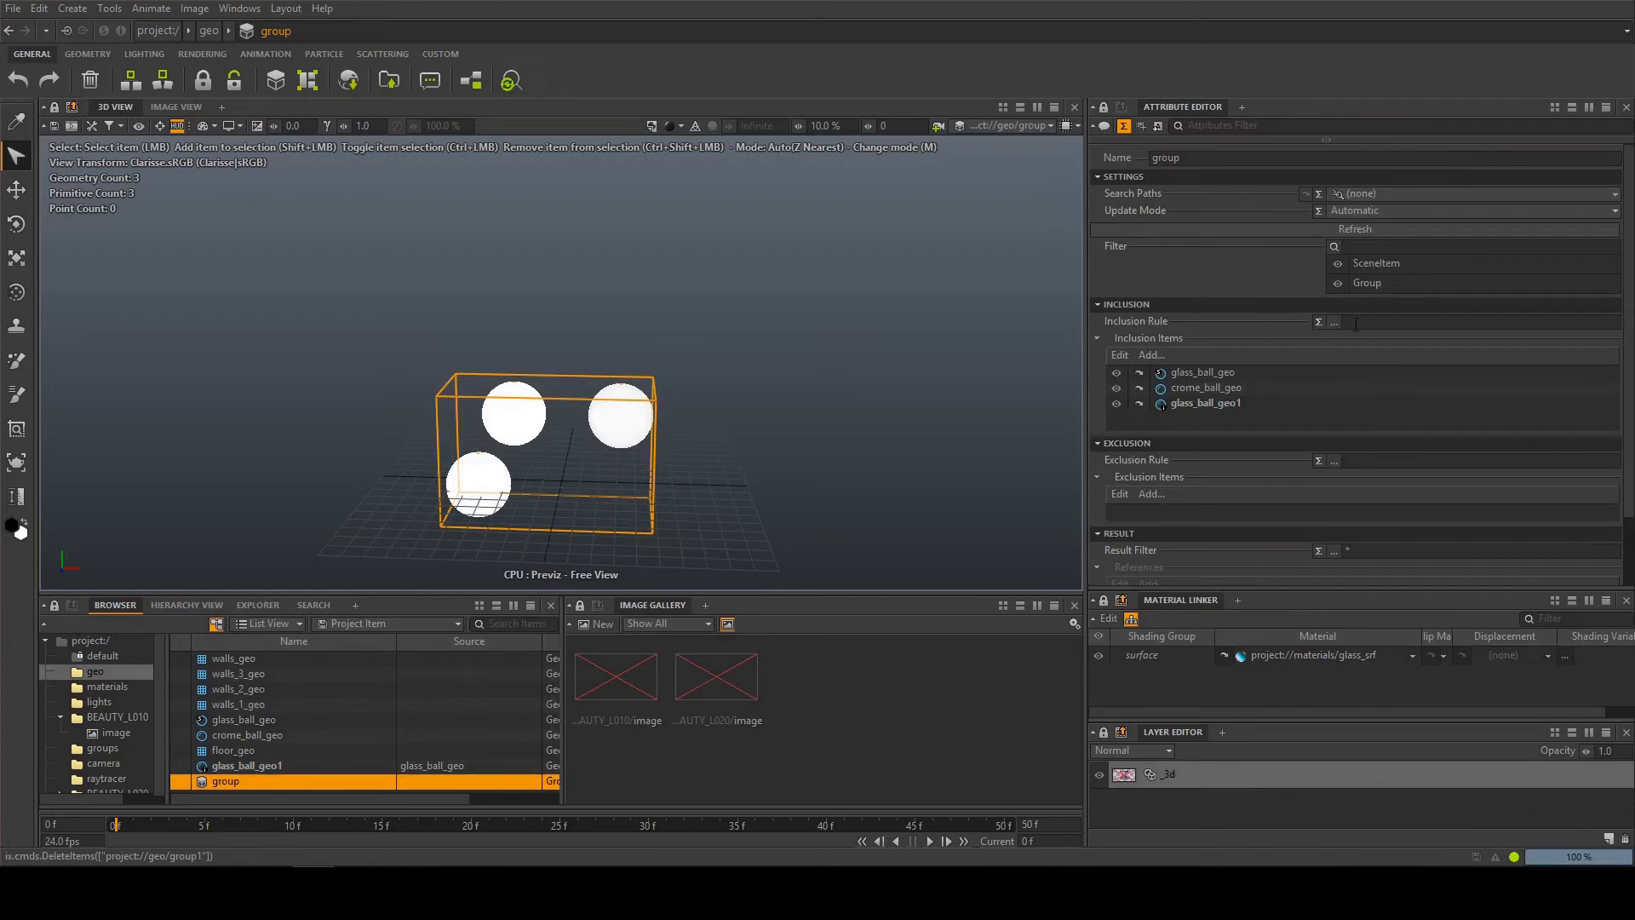
{"action": "left_click_drag", "start_coordinate": [103, 672], "coordinate": [1030, 125]}
{"action": "left_click", "coordinate": [1182, 404]}
{"action": "left_click", "coordinate": [1199, 373], "text": "shift"}
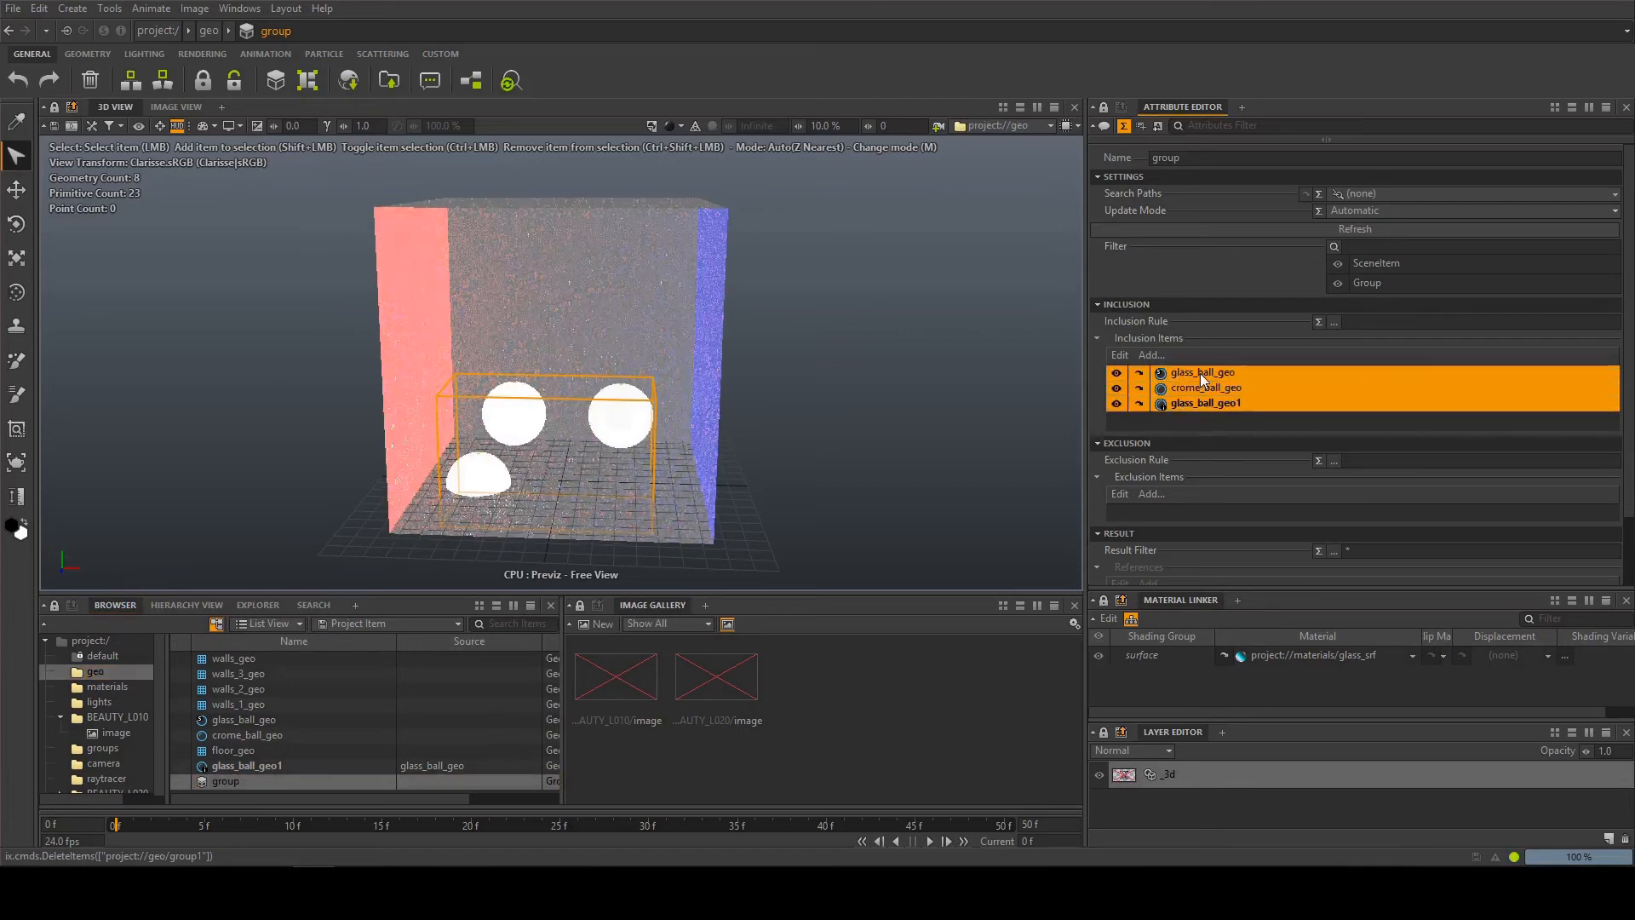
{"action": "key", "text": "Delete"}
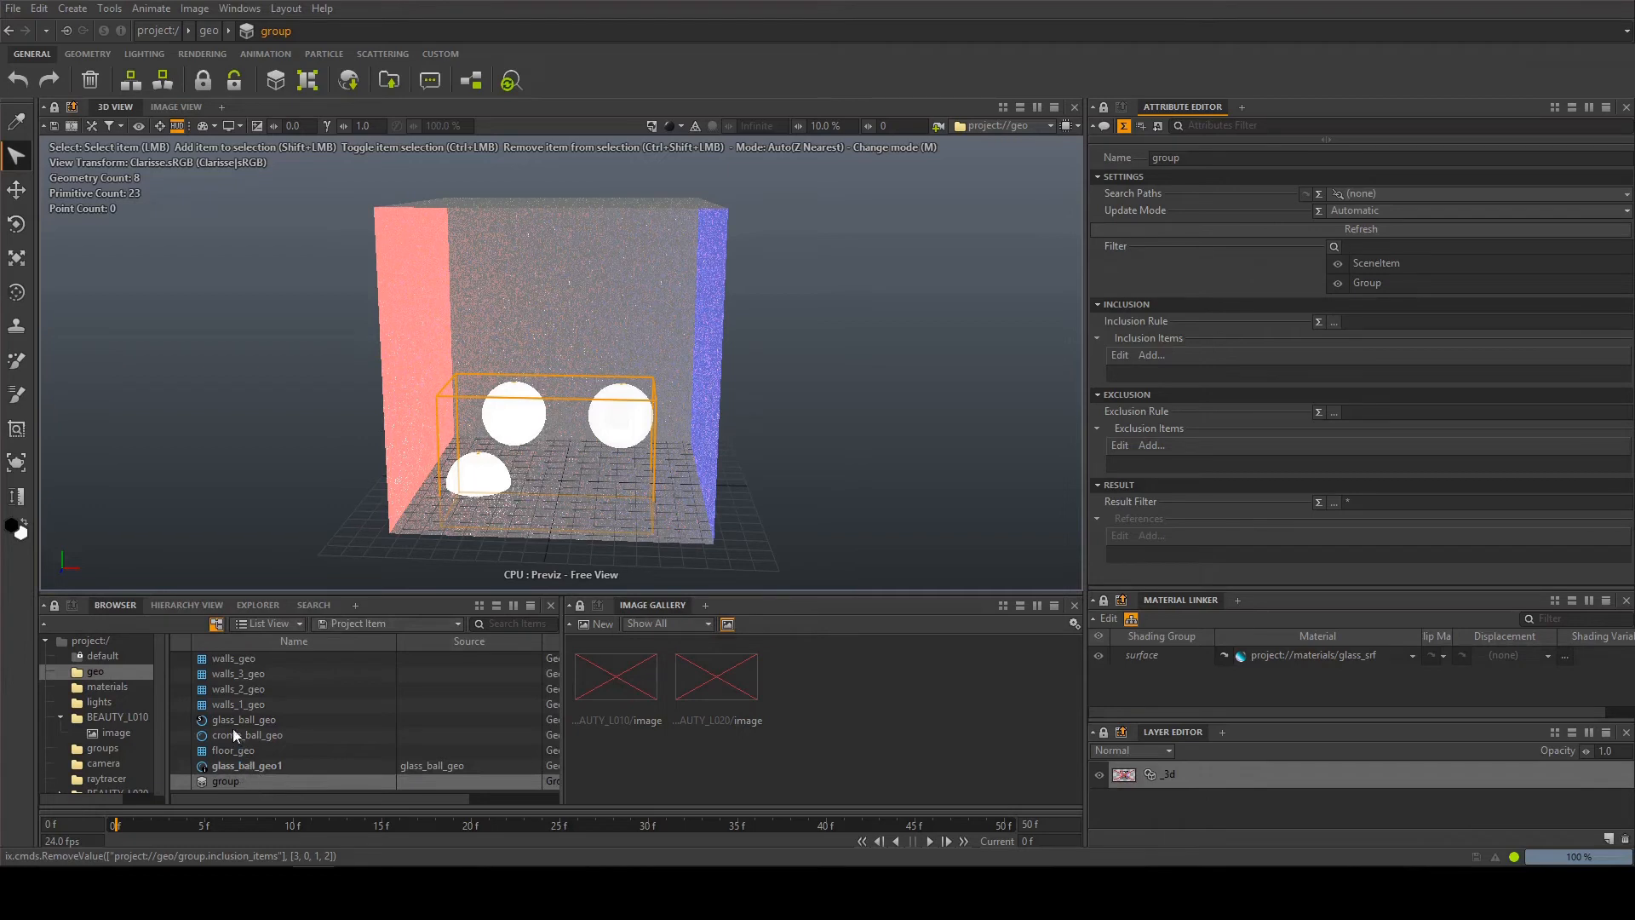
Set the ball group's inclusion rule to *geo*/*ball*
{"action": "left_click", "coordinate": [1369, 322]}
{"action": "type", "text": "*geo*/*ball*"}
{"action": "key", "text": "Tab"}
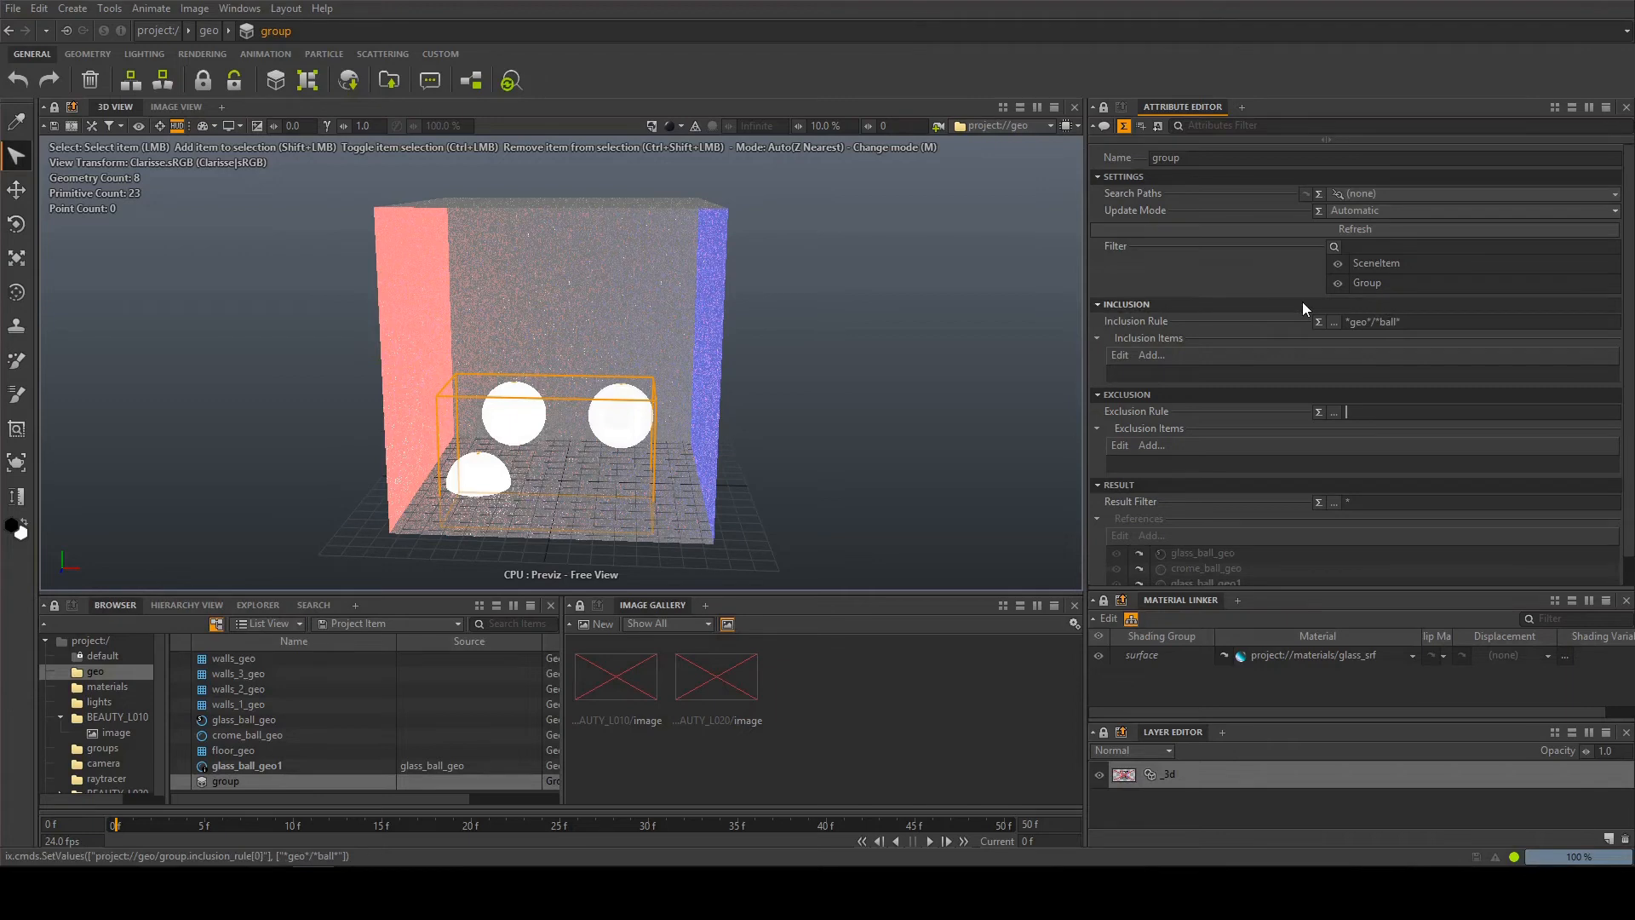
Try the exclusion rule *crome* on the ball group, and clear it
{"action": "scroll", "coordinate": [1245, 331], "scroll_direction": "down", "scroll_amount": 1}
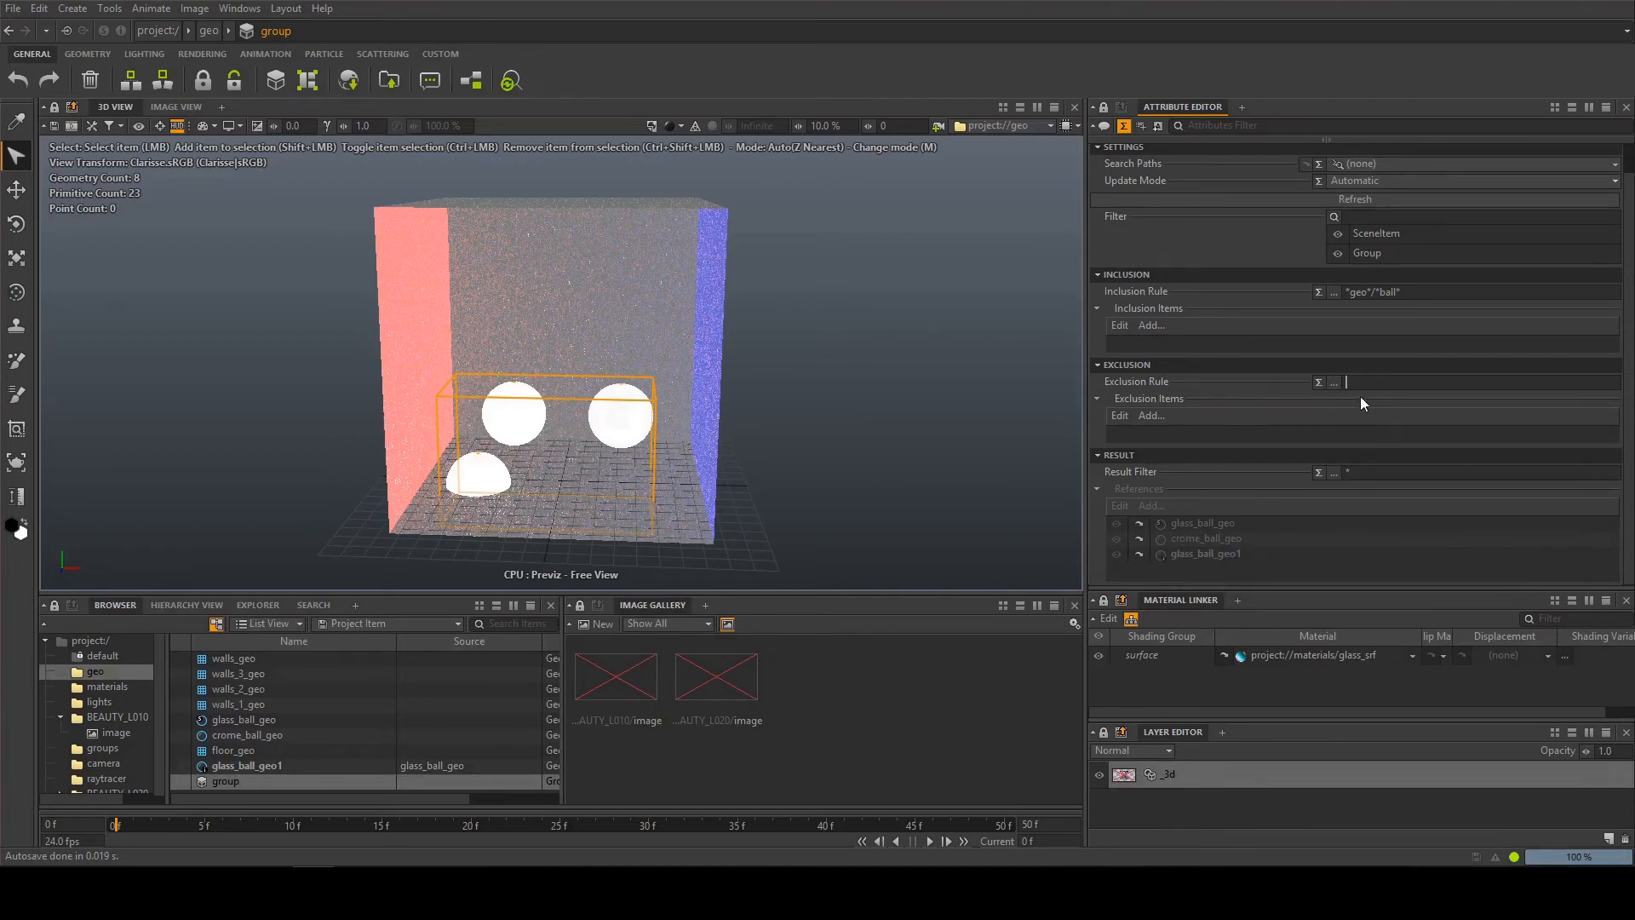
{"action": "type", "text": "*crome*"}
{"action": "key", "text": "Tab"}
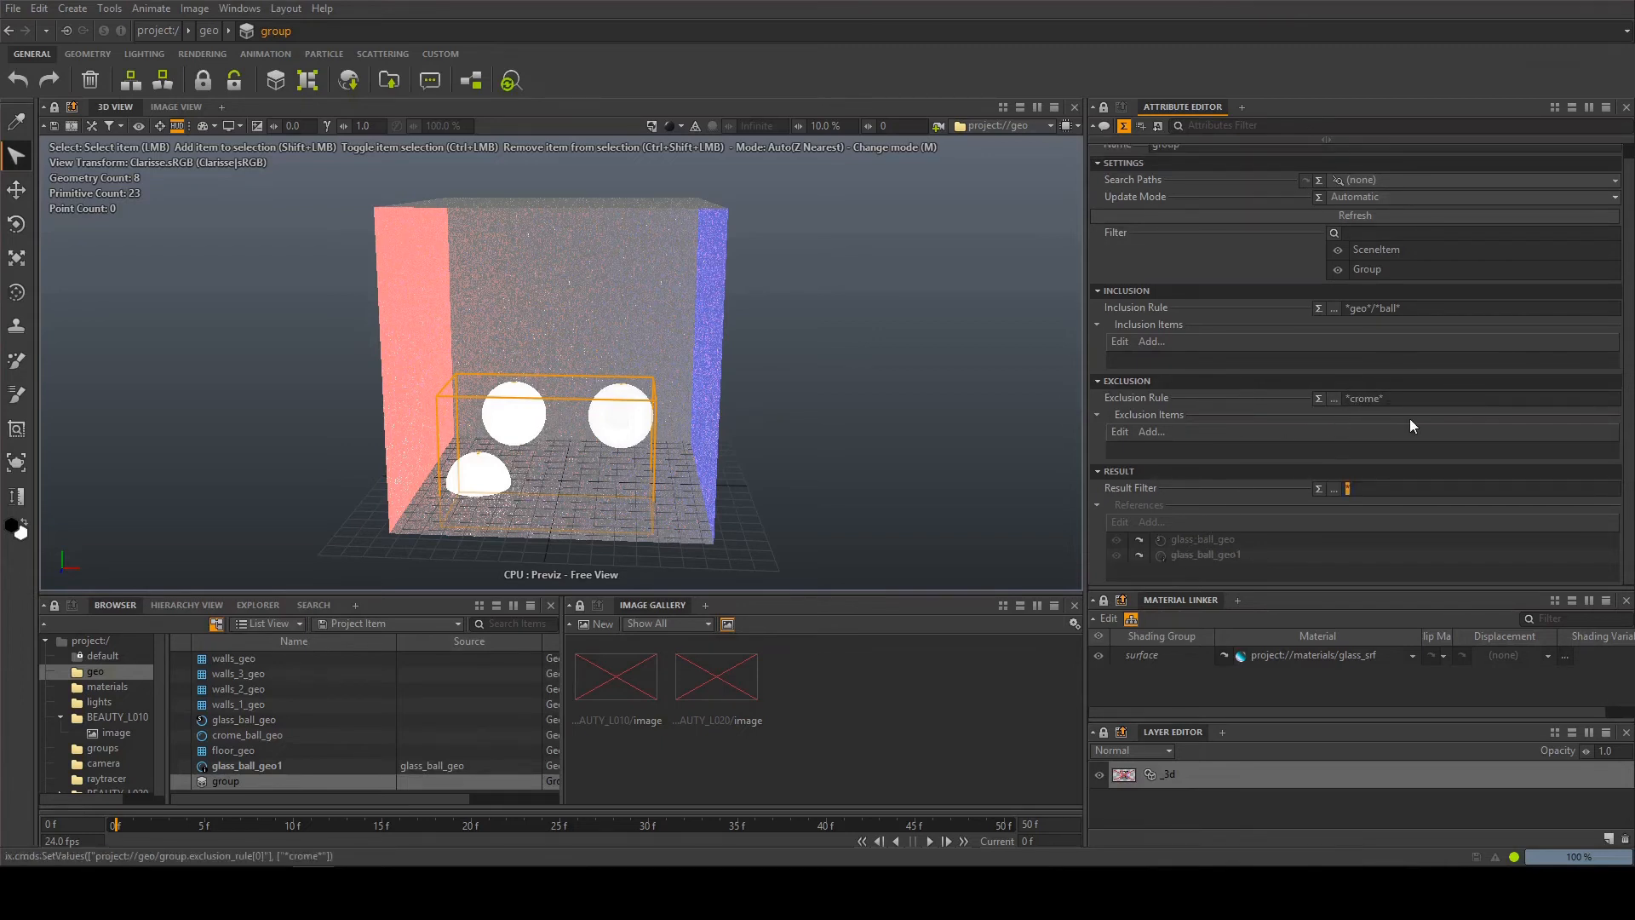
{"action": "key", "text": "shift+Tab"}
{"action": "key", "text": "BackSpace"}
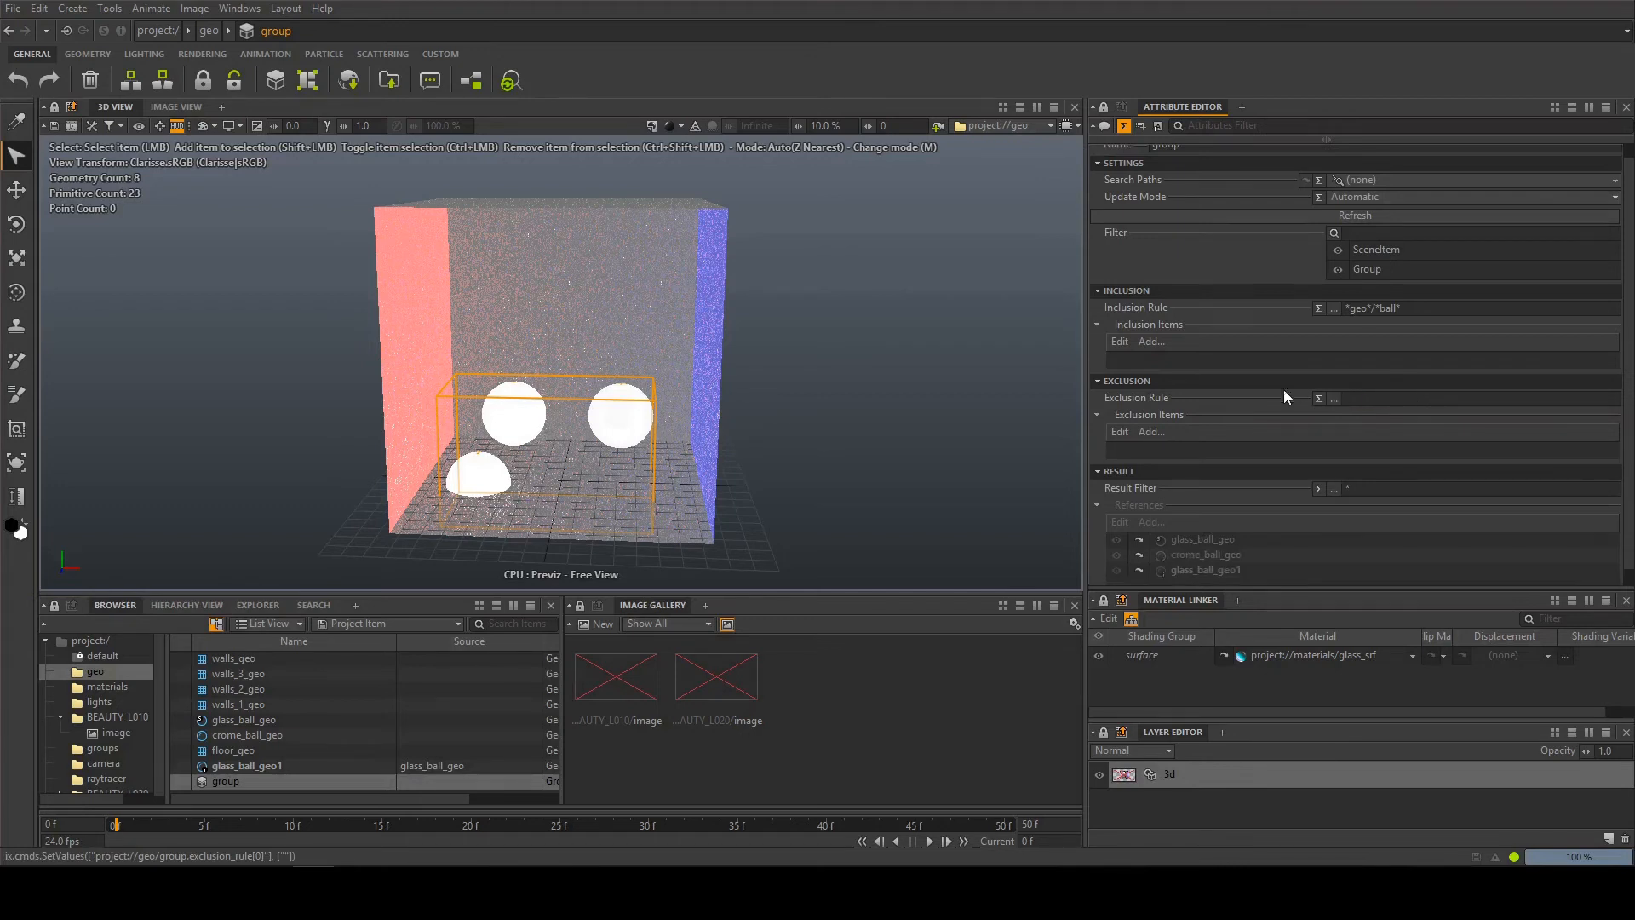
Select geo_grp in the BEAUTY_L010 context and display the BEAUTY_L010 image in the 3D view
{"action": "left_click", "coordinate": [109, 717]}
{"action": "left_click", "coordinate": [231, 697]}
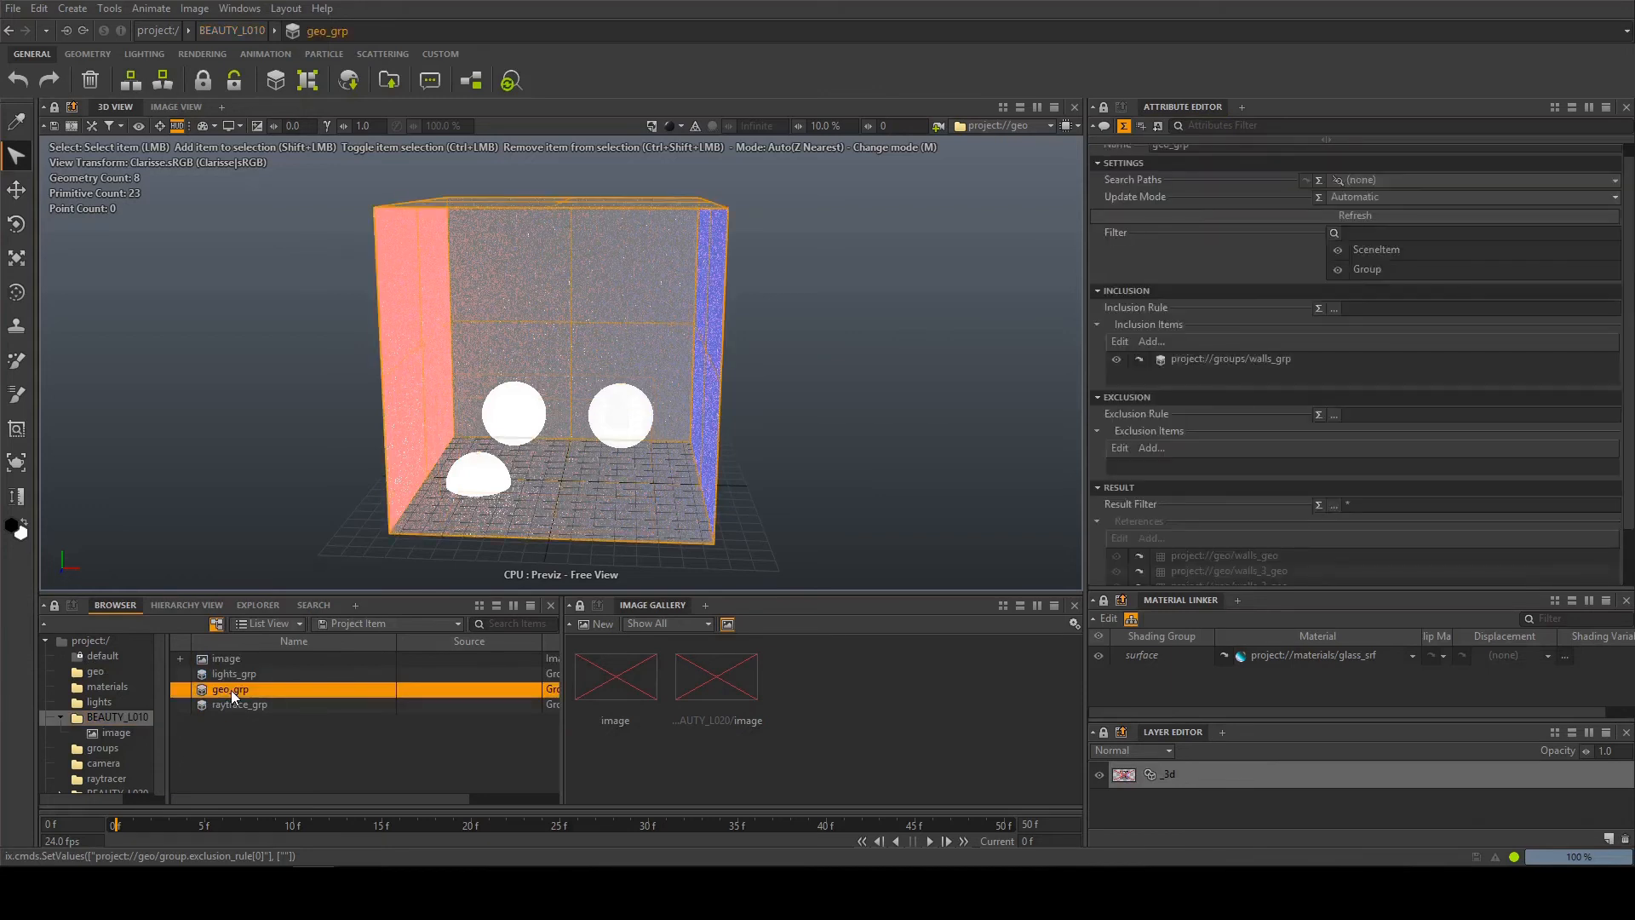
{"action": "left_click_drag", "start_coordinate": [114, 730], "coordinate": [995, 127]}
{"action": "double_click", "coordinate": [218, 692]}
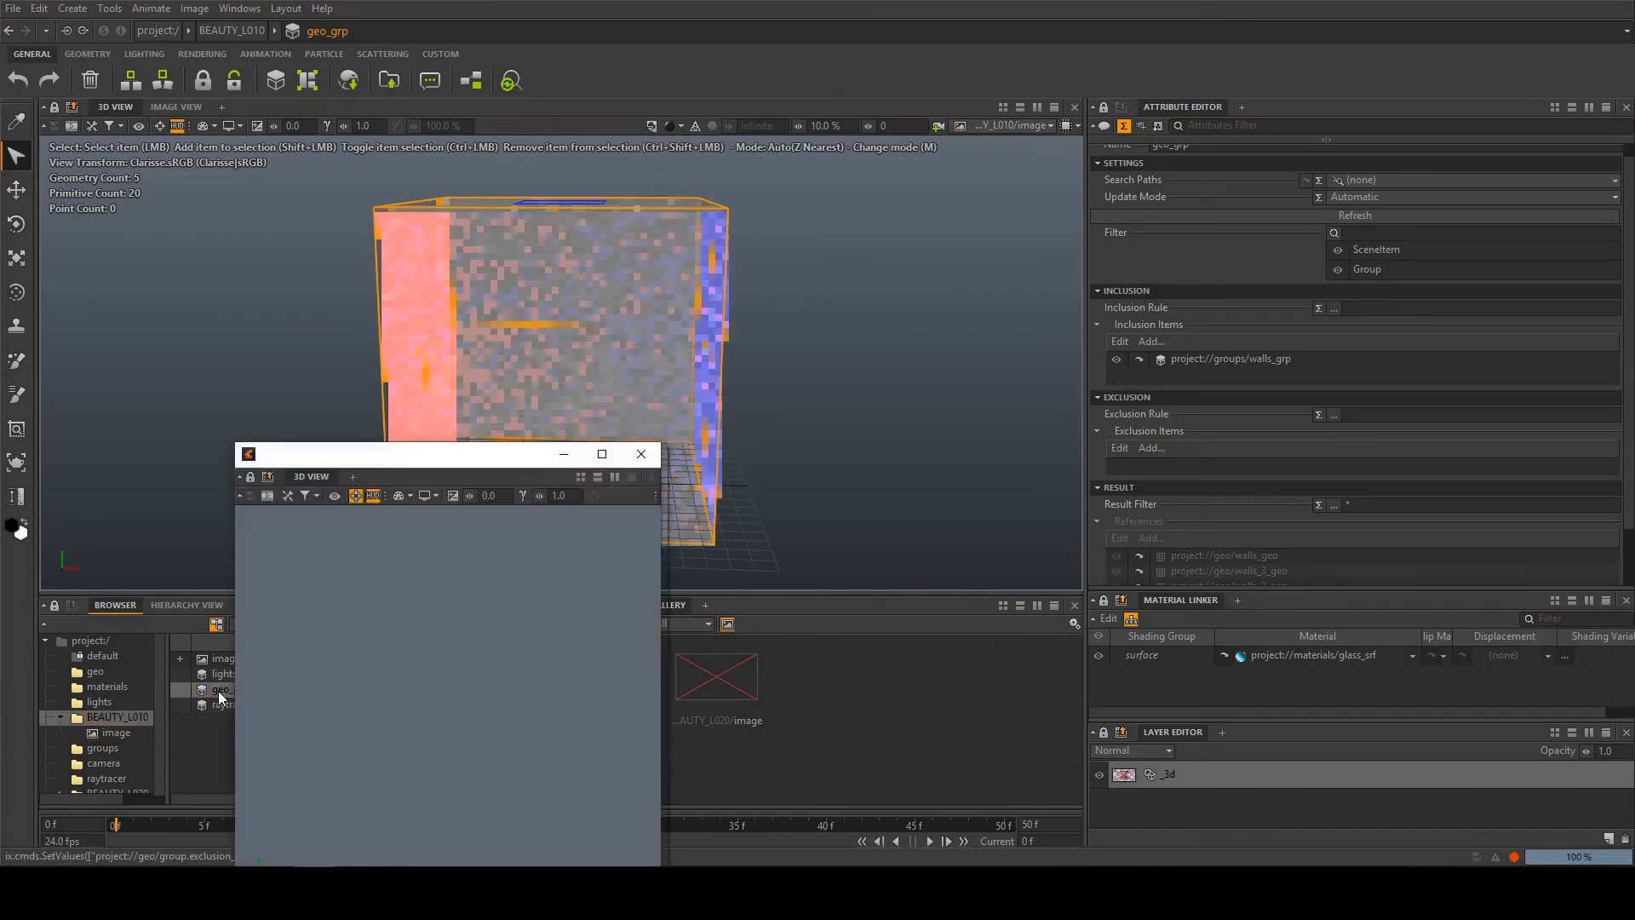
{"action": "left_click", "coordinate": [642, 452]}
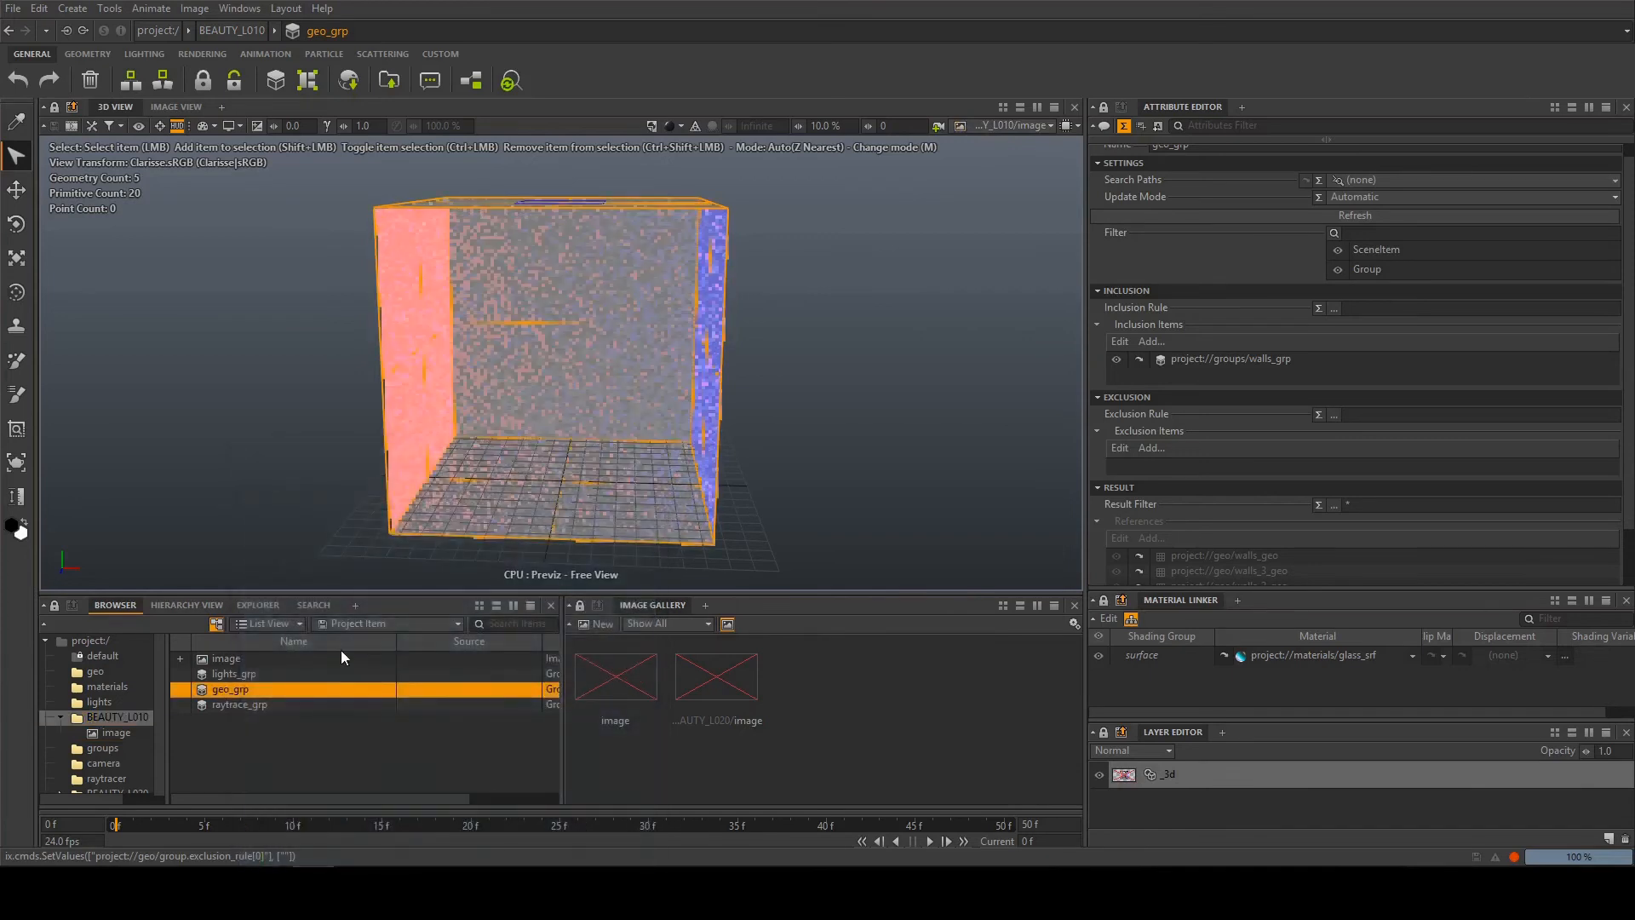
Add the ball group from the geo context to geo_grp's inclusion items
{"action": "left_click", "coordinate": [1149, 342]}
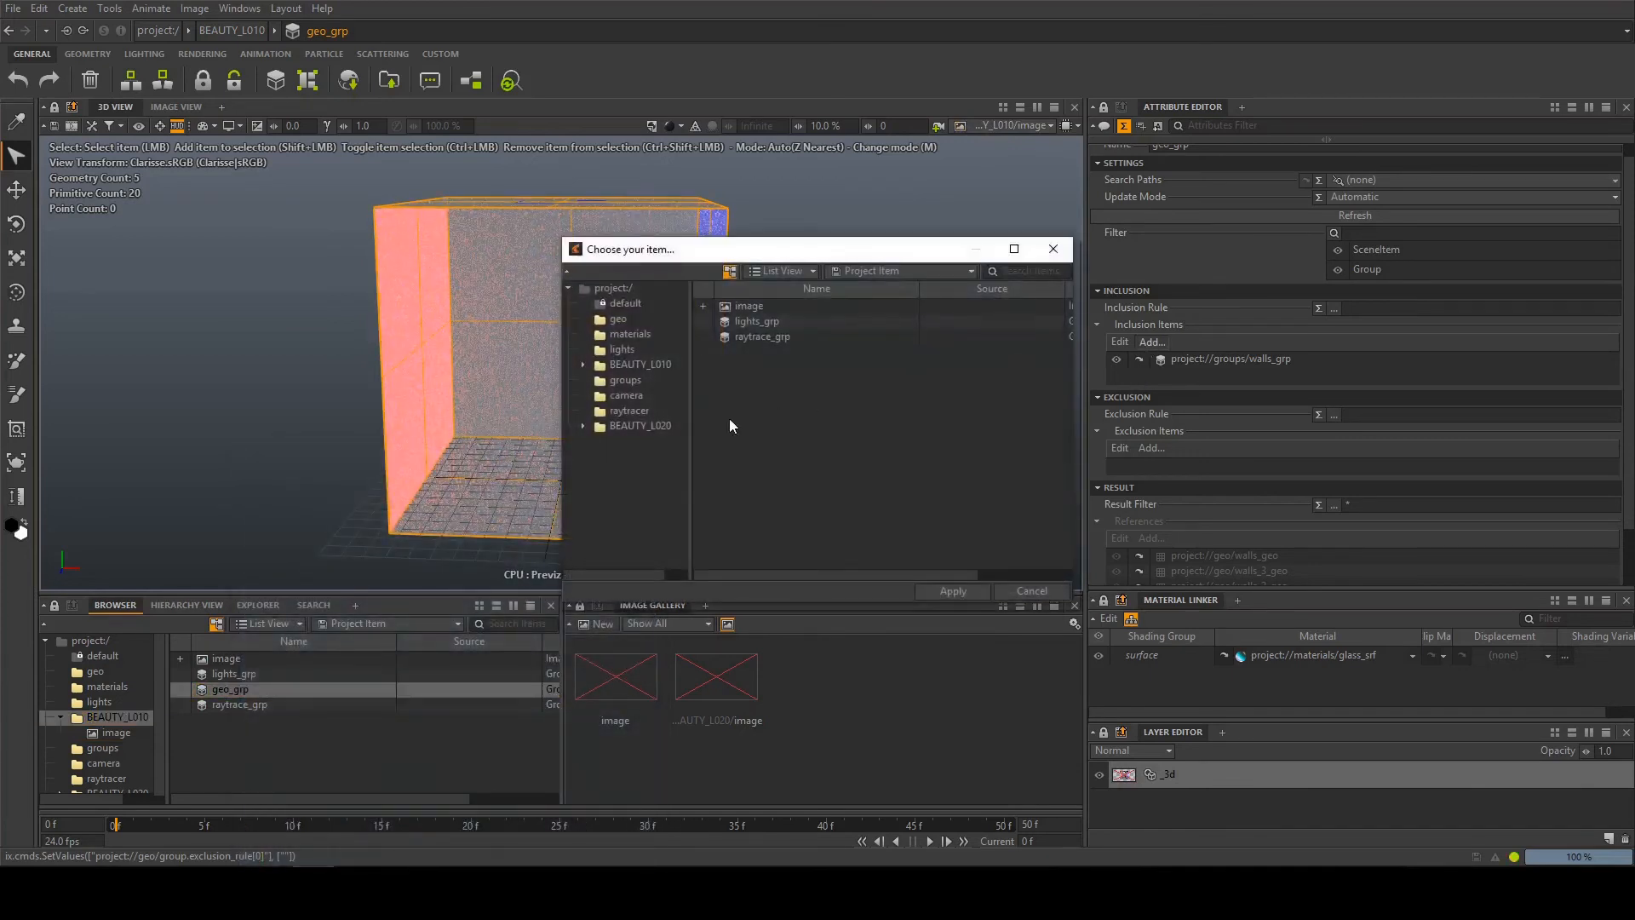
{"action": "left_click", "coordinate": [641, 385]}
{"action": "left_click", "coordinate": [620, 320]}
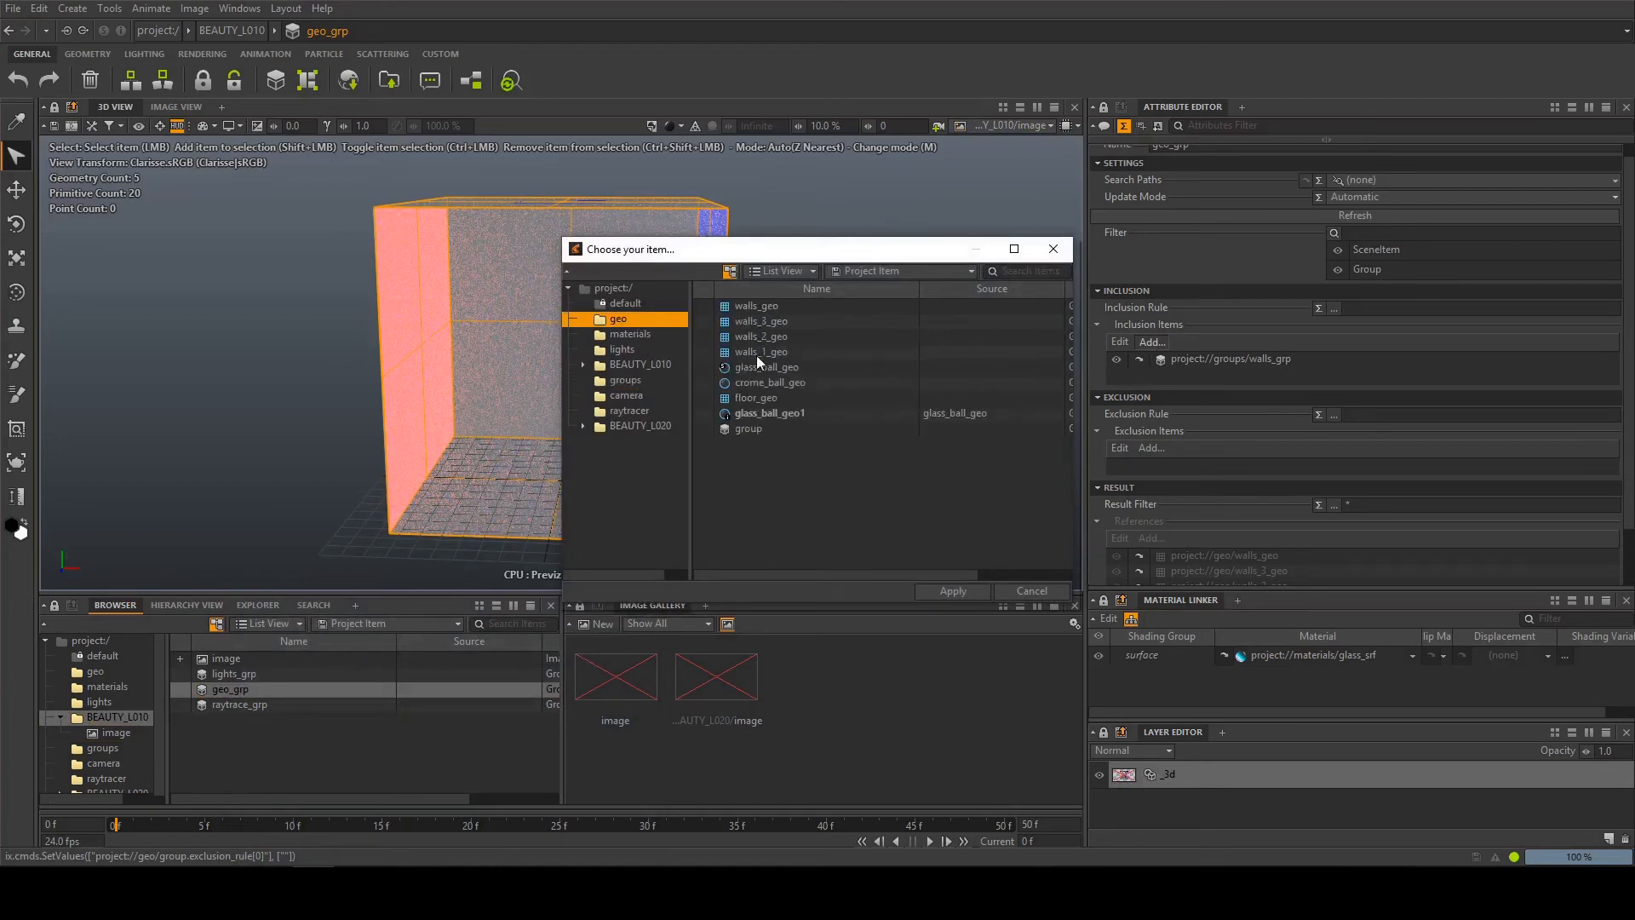
{"action": "double_click", "coordinate": [754, 428]}
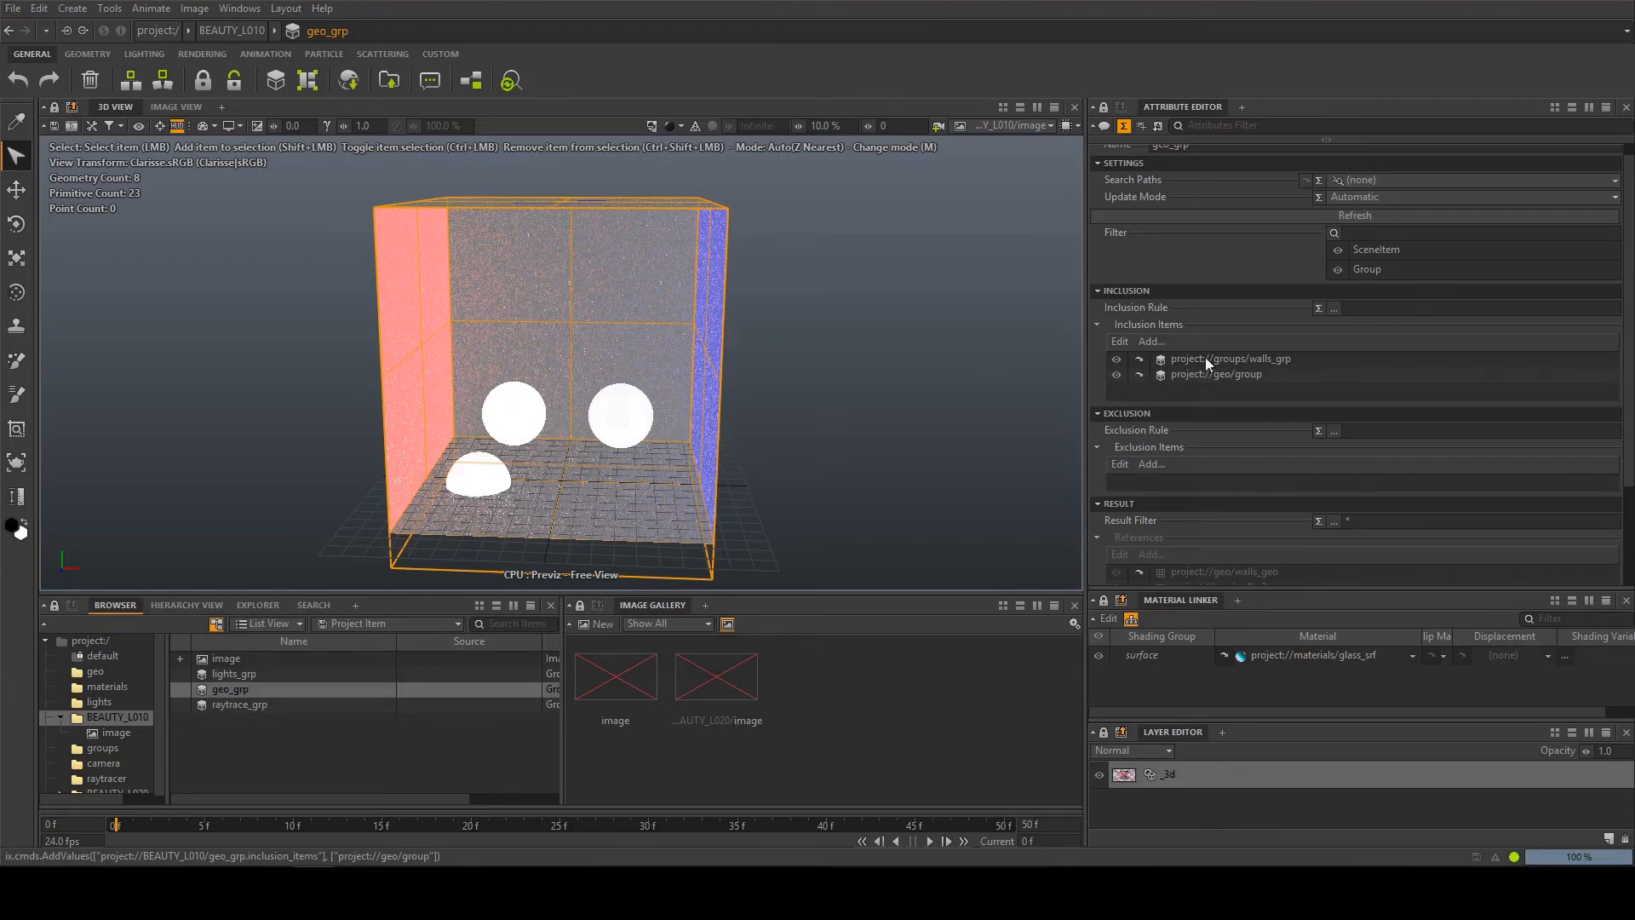
Open the ball group from geo_grp's inclusion items and examine its inclusion rule and the balls it covers in the 3D view
{"action": "left_click", "coordinate": [1139, 374]}
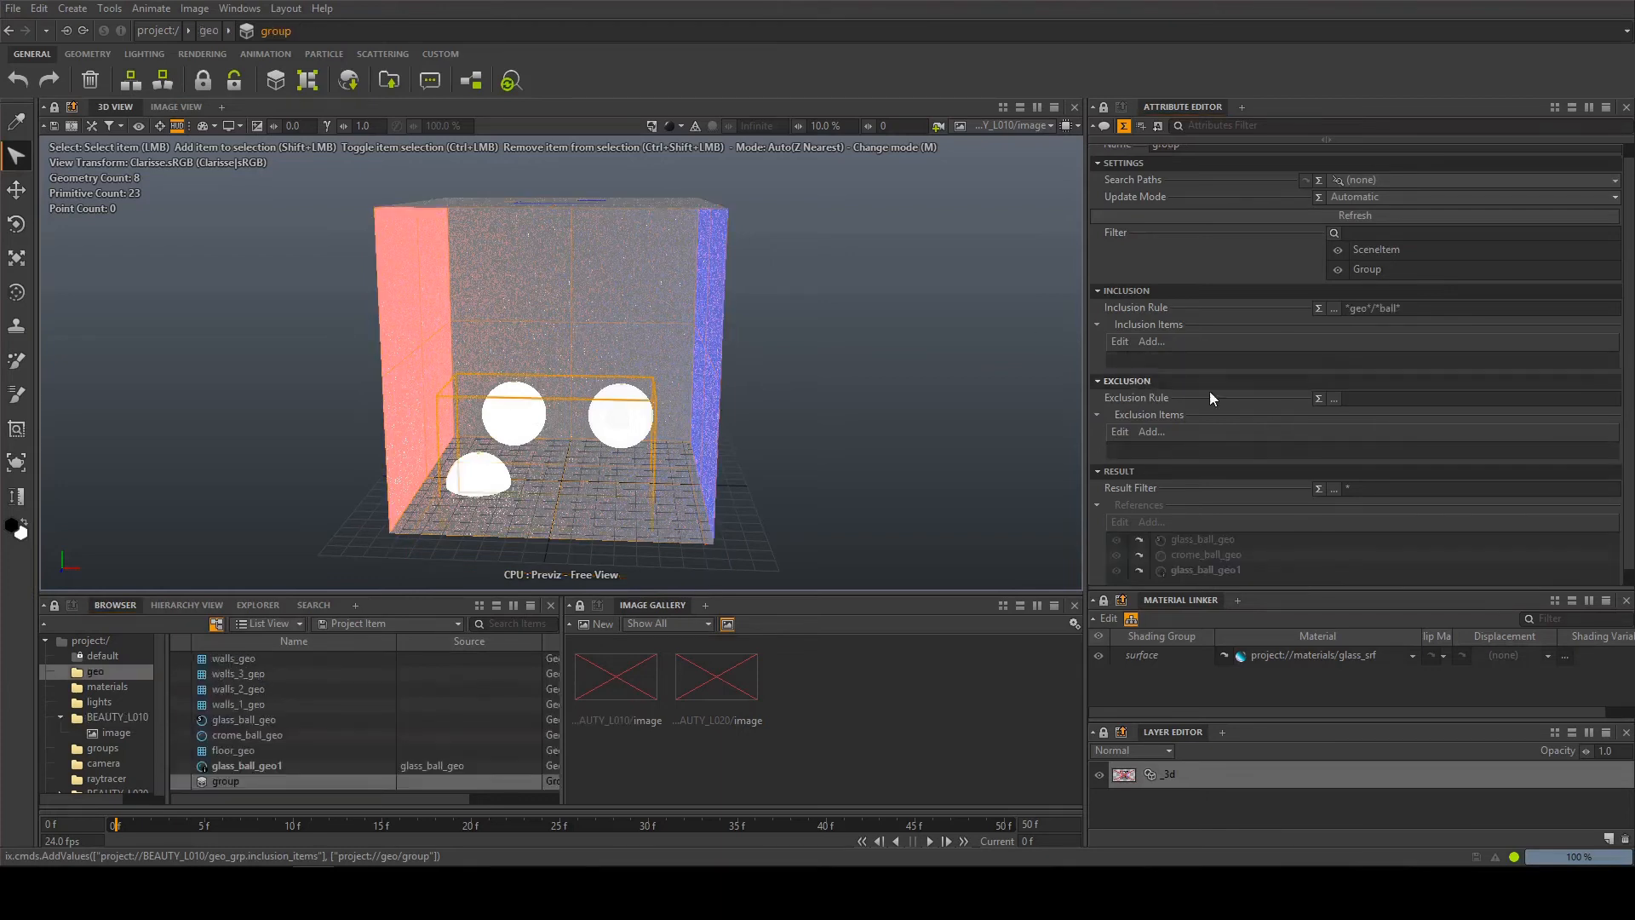
{"action": "left_click_drag", "start_coordinate": [1401, 309], "coordinate": [1379, 308]}
{"action": "scroll", "coordinate": [677, 267], "scroll_direction": "down", "scroll_amount": 1}
{"action": "scroll", "coordinate": [667, 271], "scroll_direction": "up", "scroll_amount": 2}
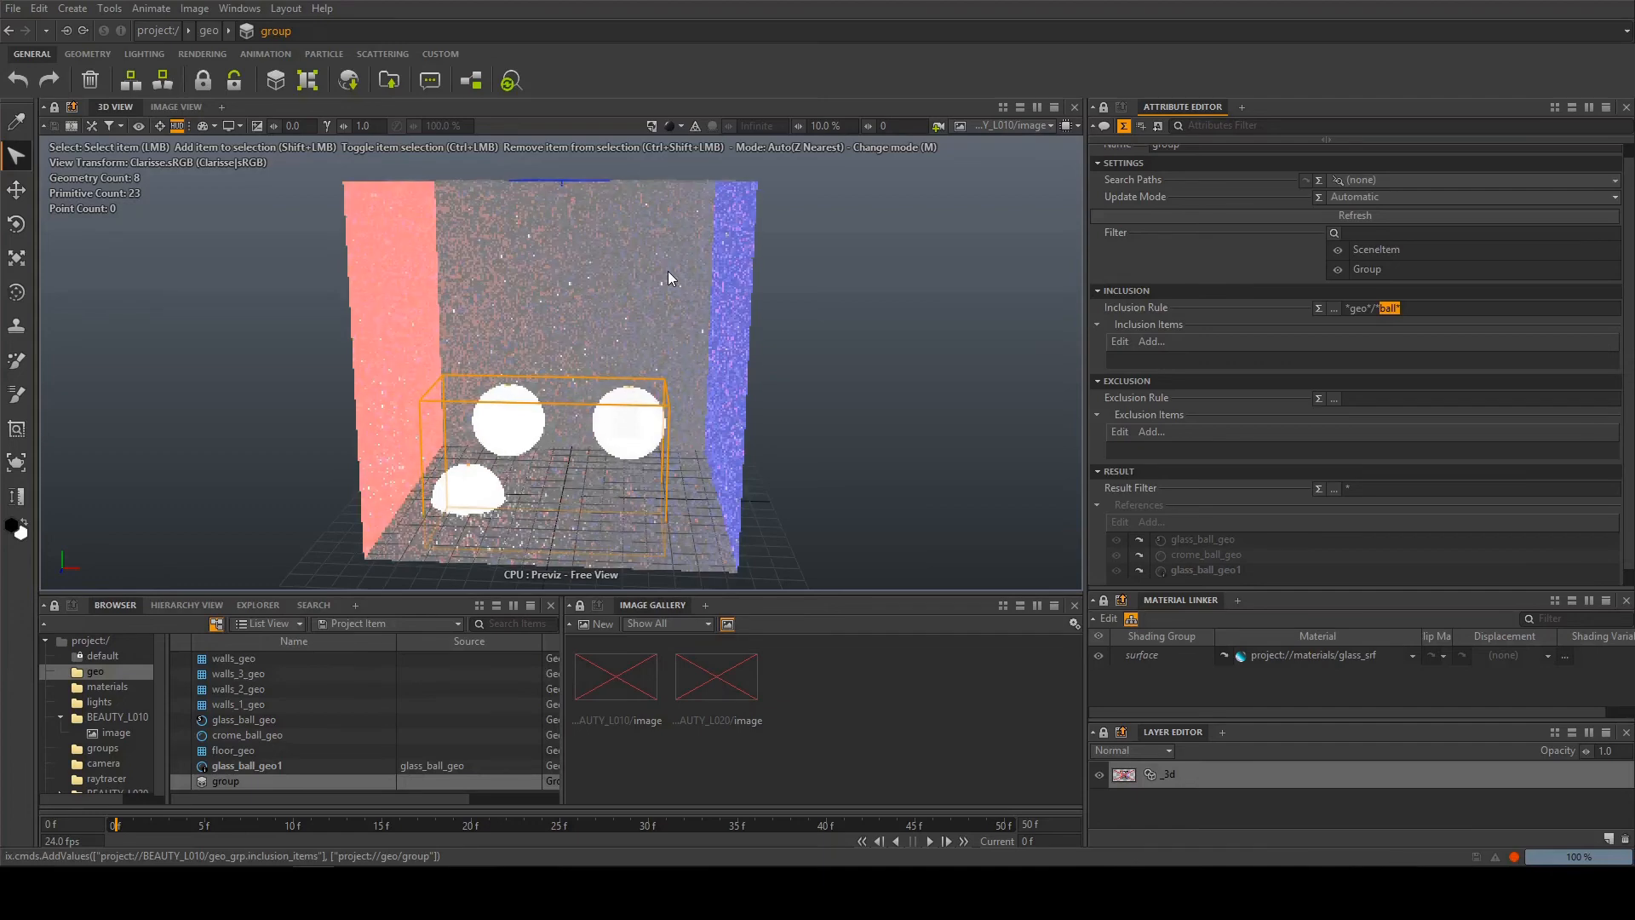
{"action": "scroll", "coordinate": [668, 271], "scroll_direction": "down", "scroll_amount": 1}
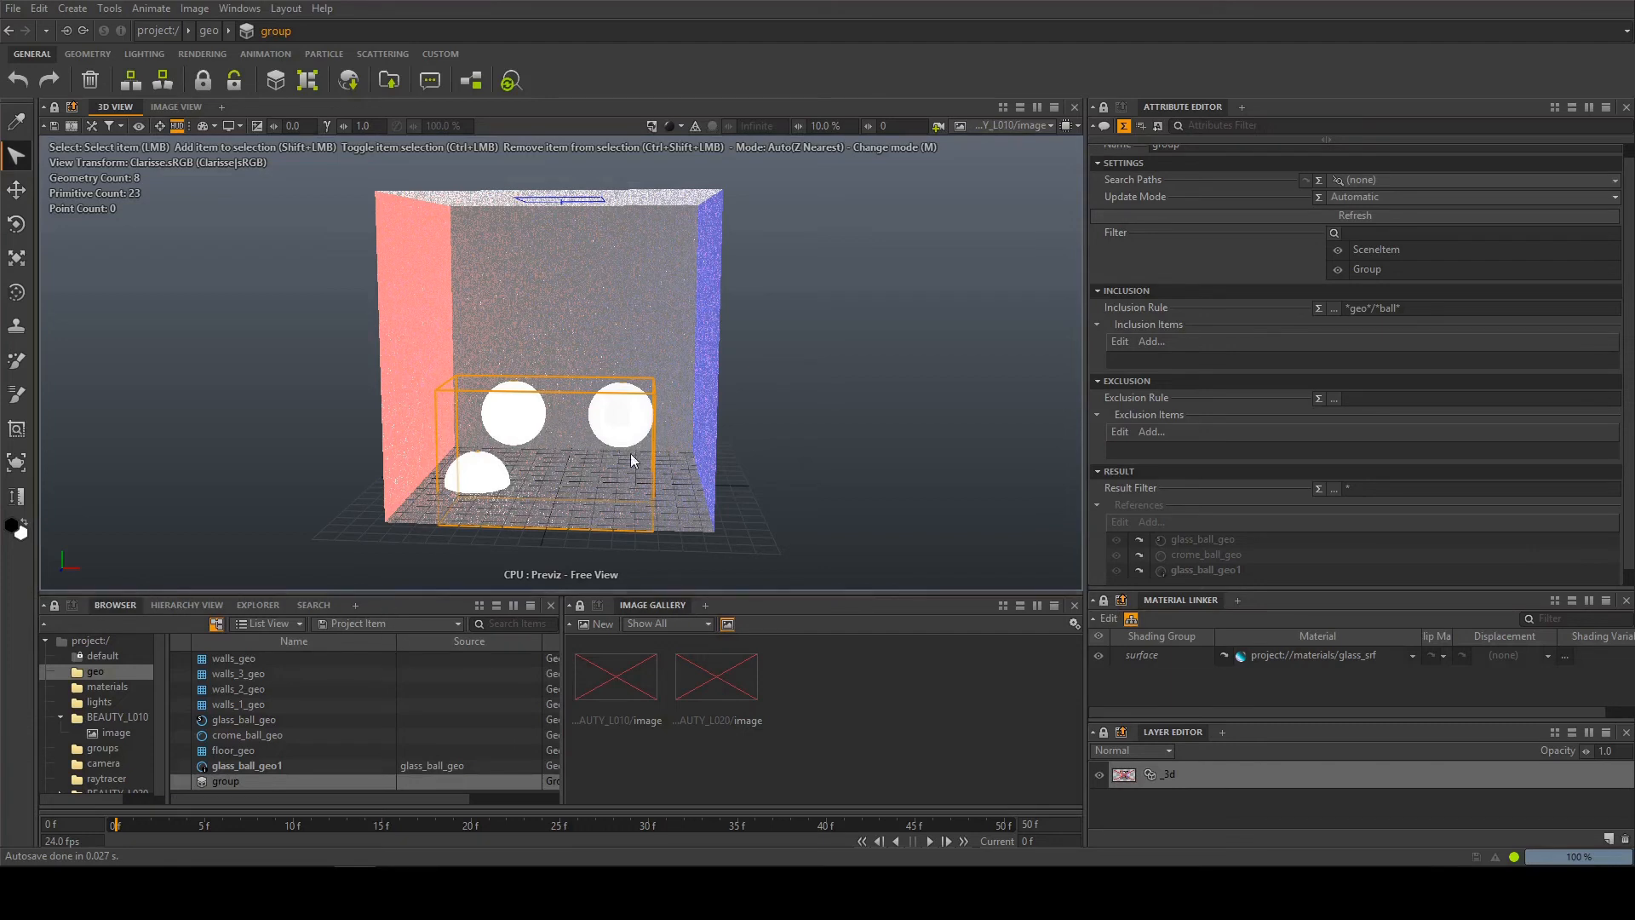
{"action": "scroll", "coordinate": [590, 453], "scroll_direction": "up", "scroll_amount": 1}
{"action": "mouse_move", "coordinate": [590, 453]}
{"action": "left_mouse_down", "text": "alt"}
{"action": "mouse_move", "coordinate": [569, 460]}
{"action": "mouse_move", "coordinate": [593, 477]}
{"action": "left_mouse_up", "text": "alt"}
{"action": "middle_click_drag", "start_coordinate": [594, 477], "coordinate": [604, 441], "text": "alt"}
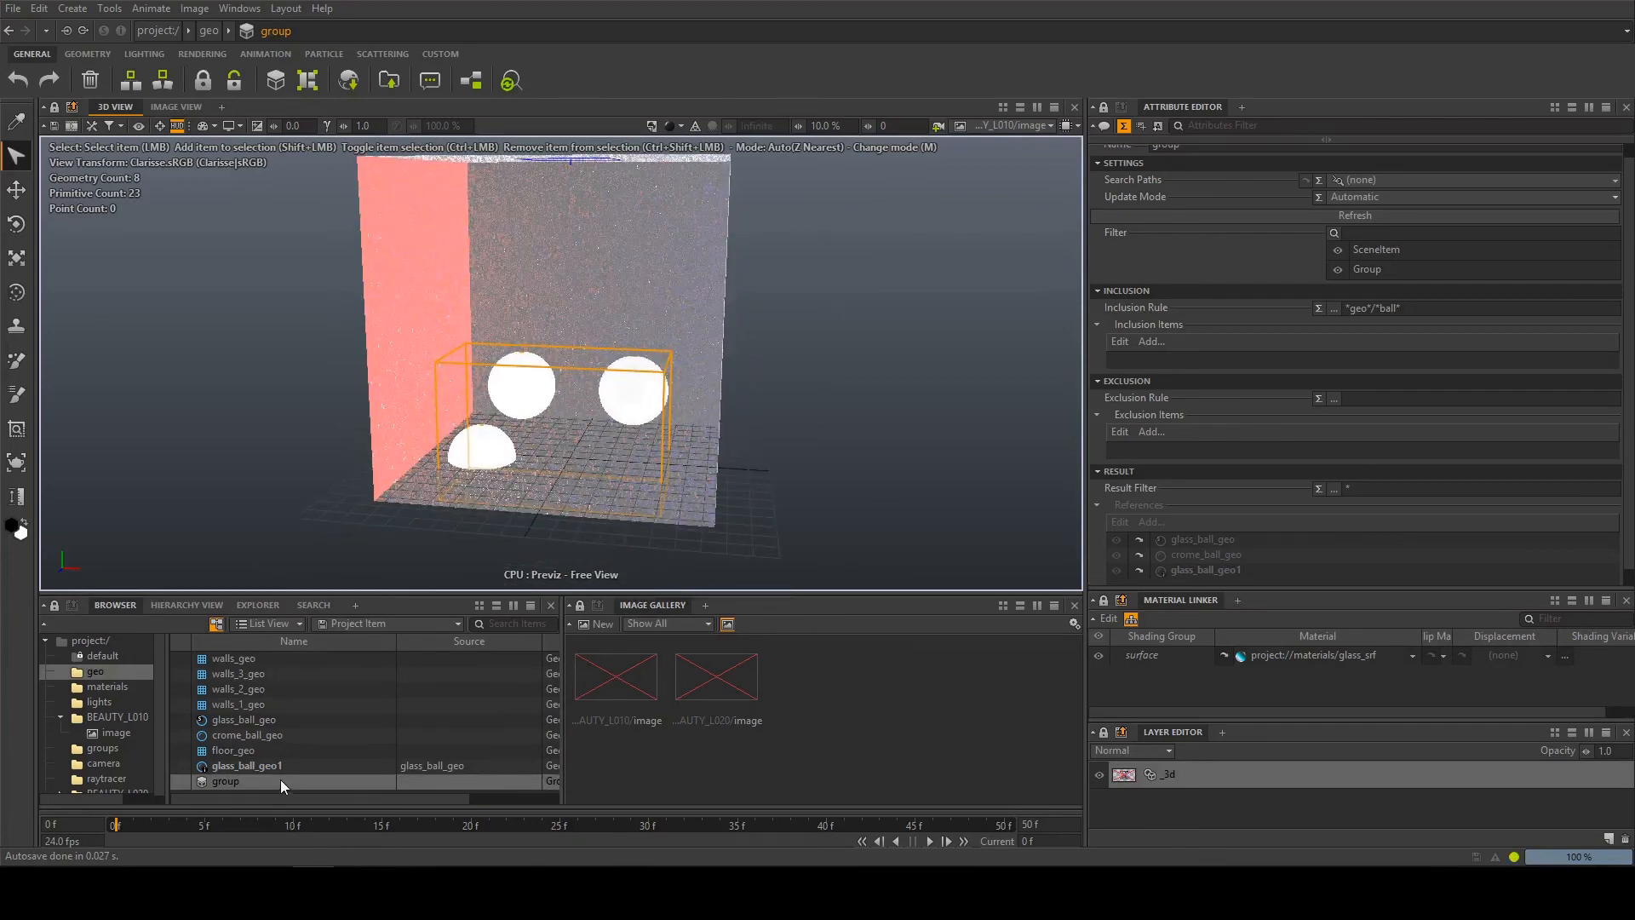
{"action": "right_click", "coordinate": [290, 753]}
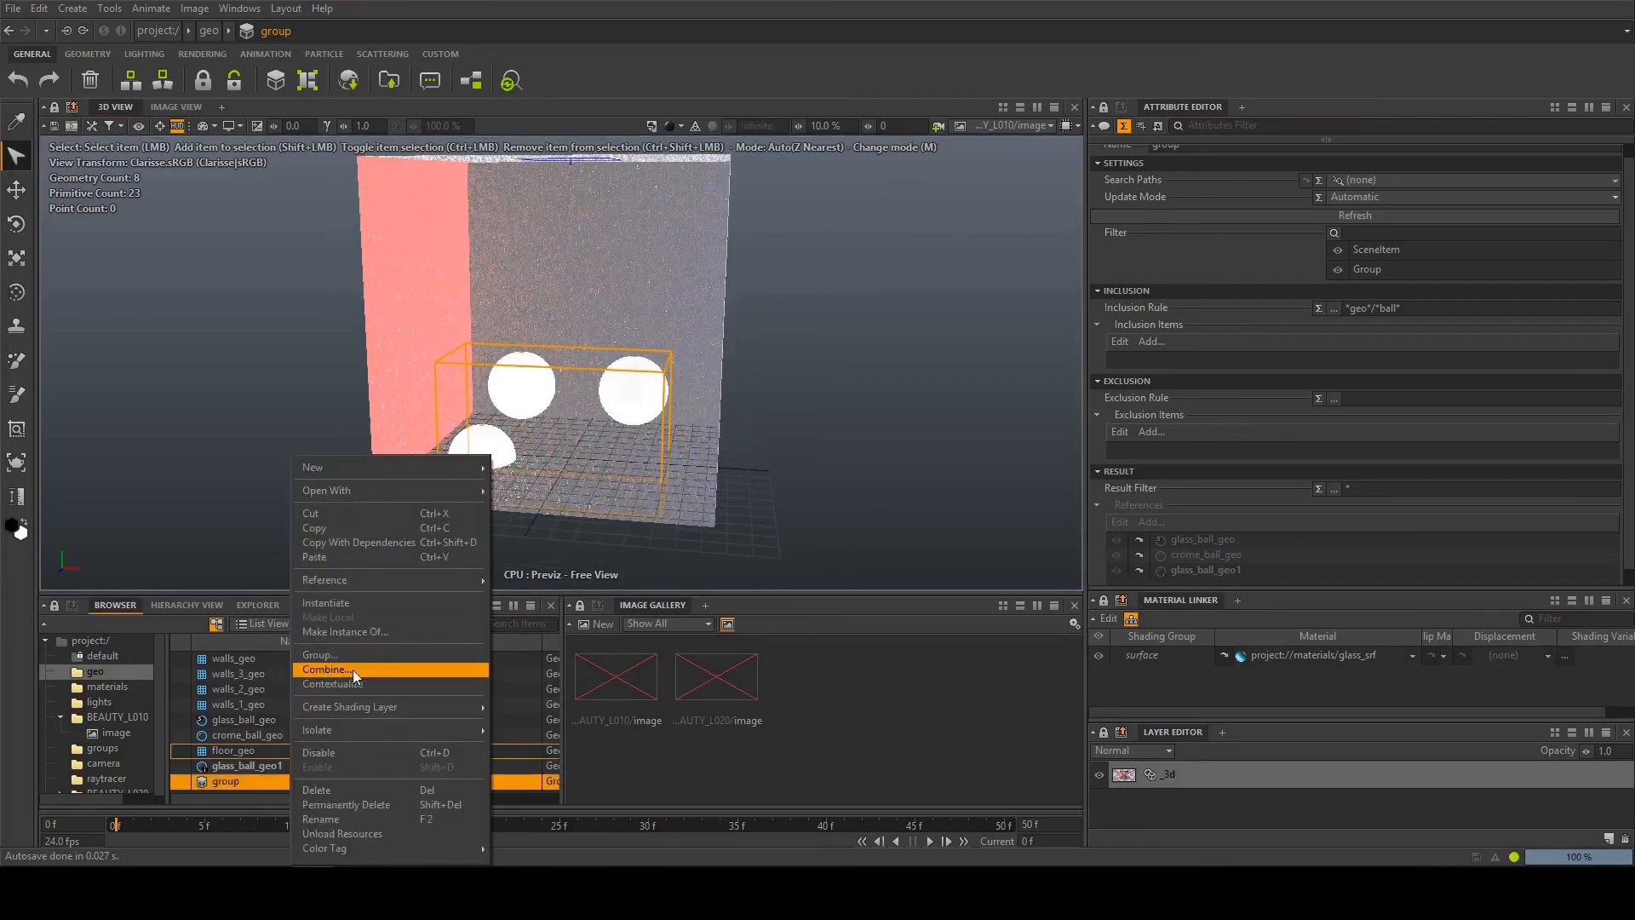
{"action": "mouse_move", "coordinate": [344, 467]}
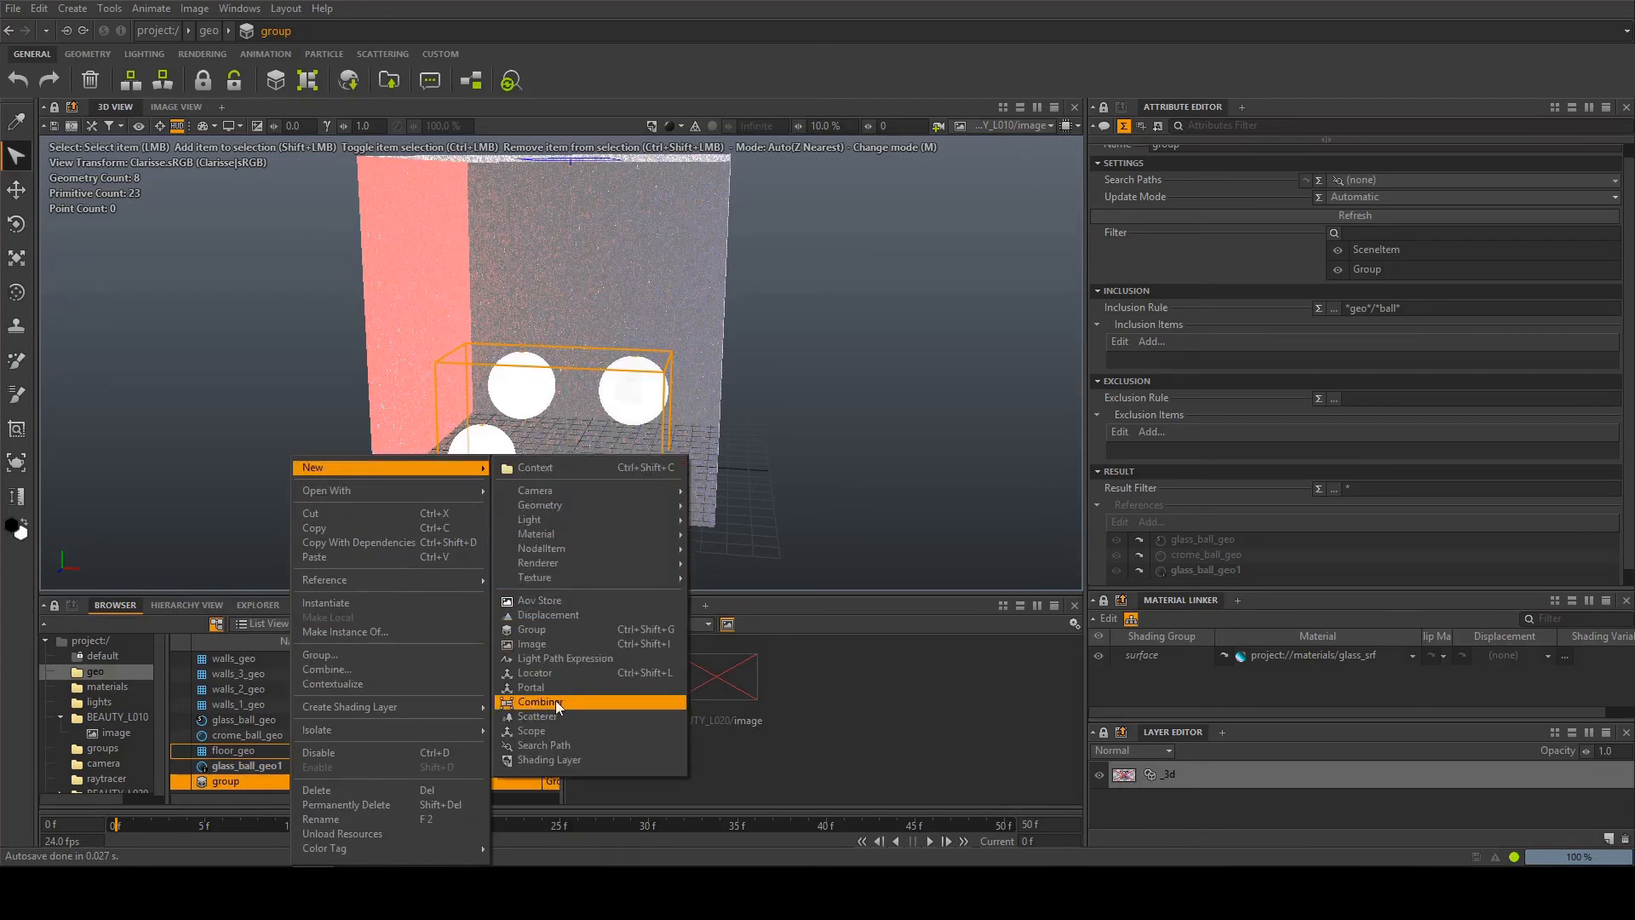
{"action": "left_click", "coordinate": [540, 338]}
Combine glass_ball_geo, crome_ball_geo and glass_ball_geo1 into a combiner in the geo context, and select the combiner
{"action": "left_click", "coordinate": [521, 400]}
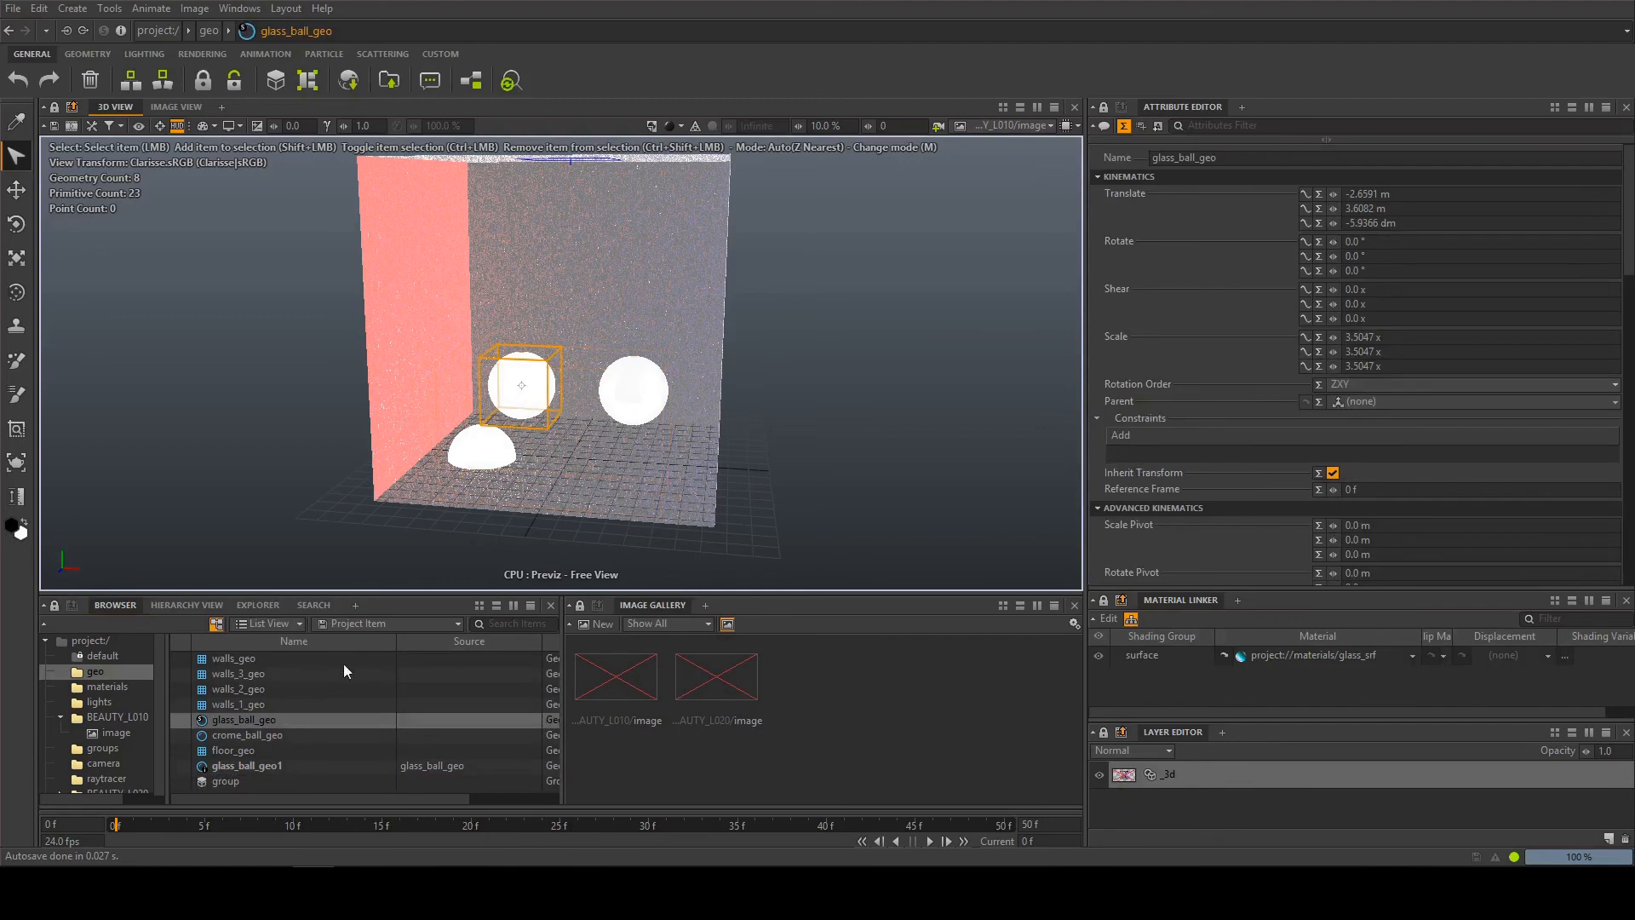
{"action": "left_click", "coordinate": [258, 737]}
{"action": "left_click", "coordinate": [263, 719], "text": "ctrl"}
{"action": "left_click", "coordinate": [266, 766], "text": "ctrl"}
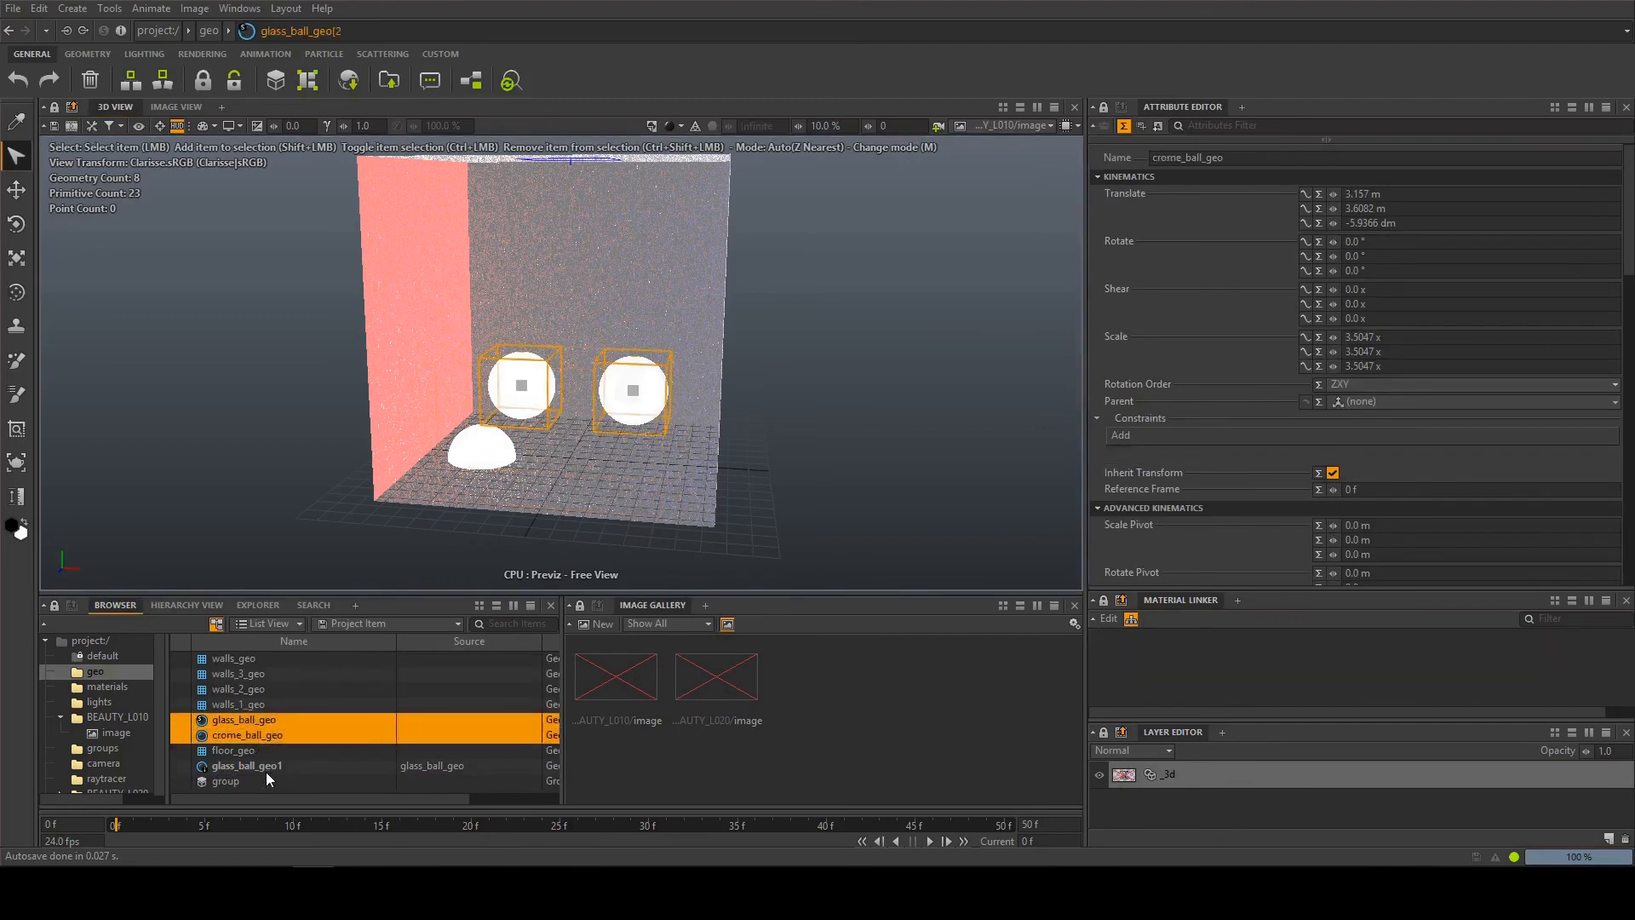
{"action": "right_click", "coordinate": [267, 768]}
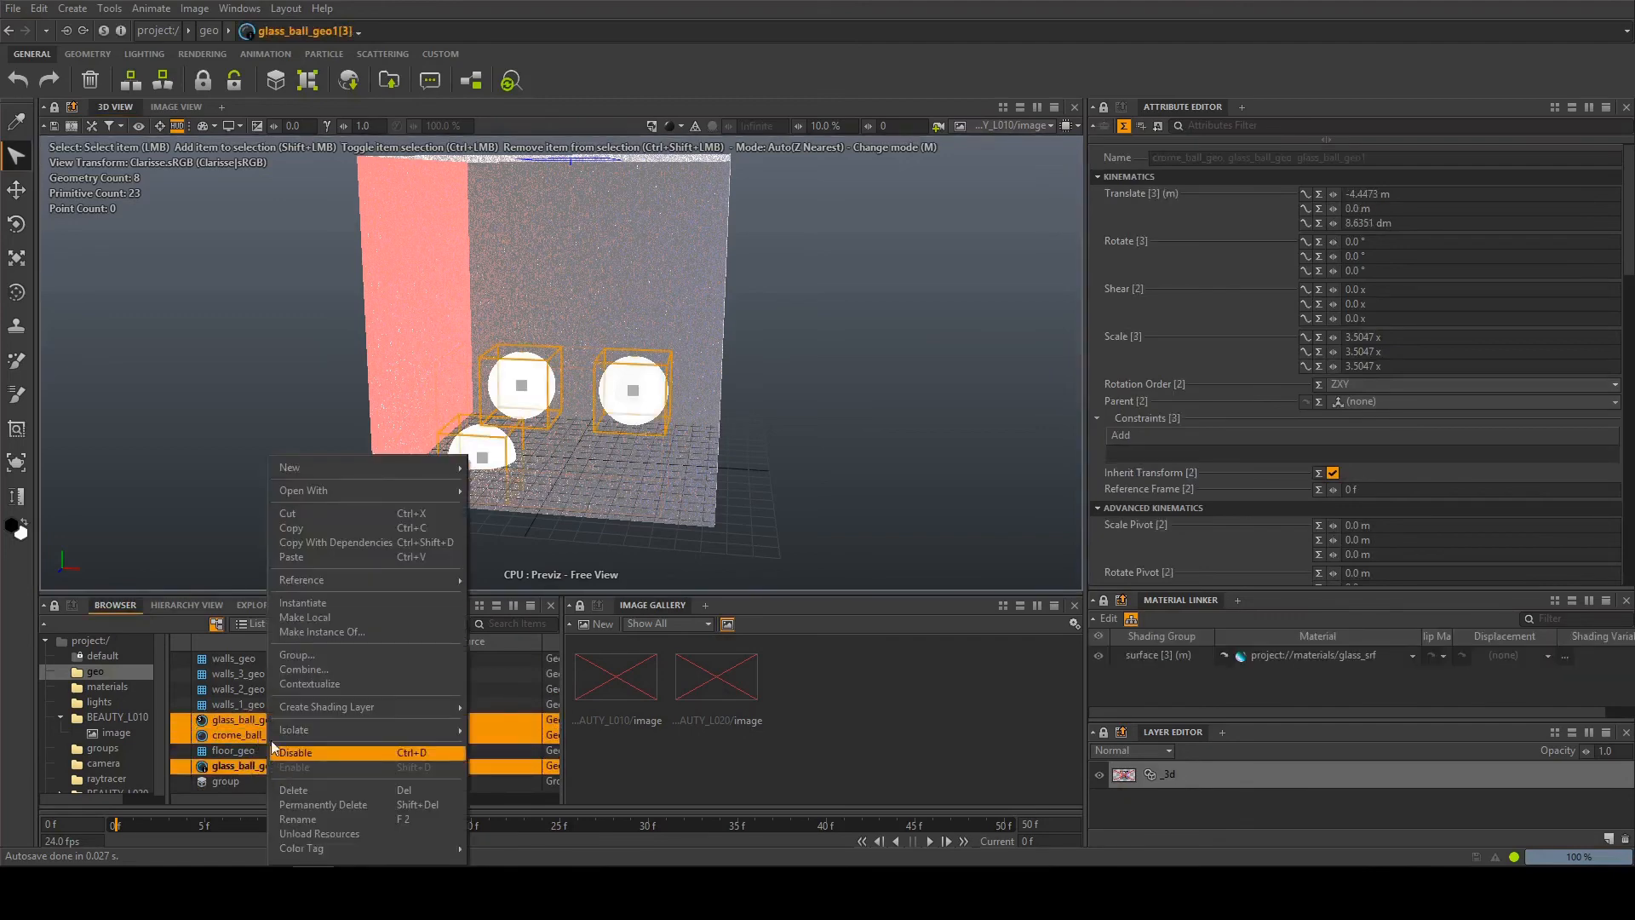
{"action": "left_click", "coordinate": [304, 670]}
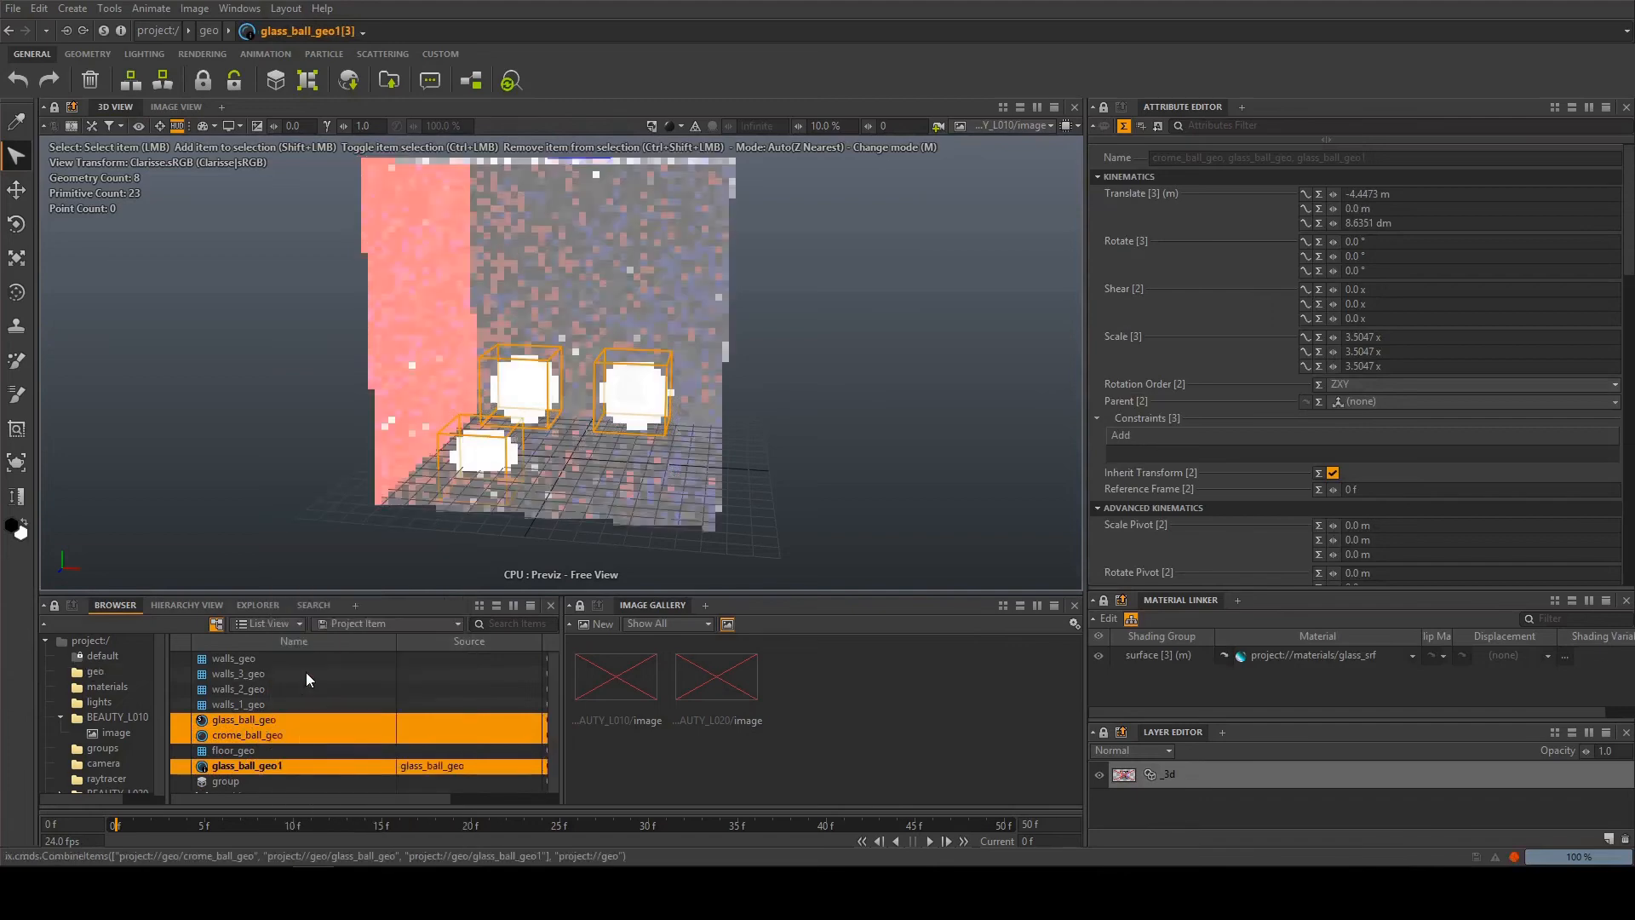
{"action": "scroll", "coordinate": [1243, 460], "scroll_direction": "down", "scroll_amount": 5}
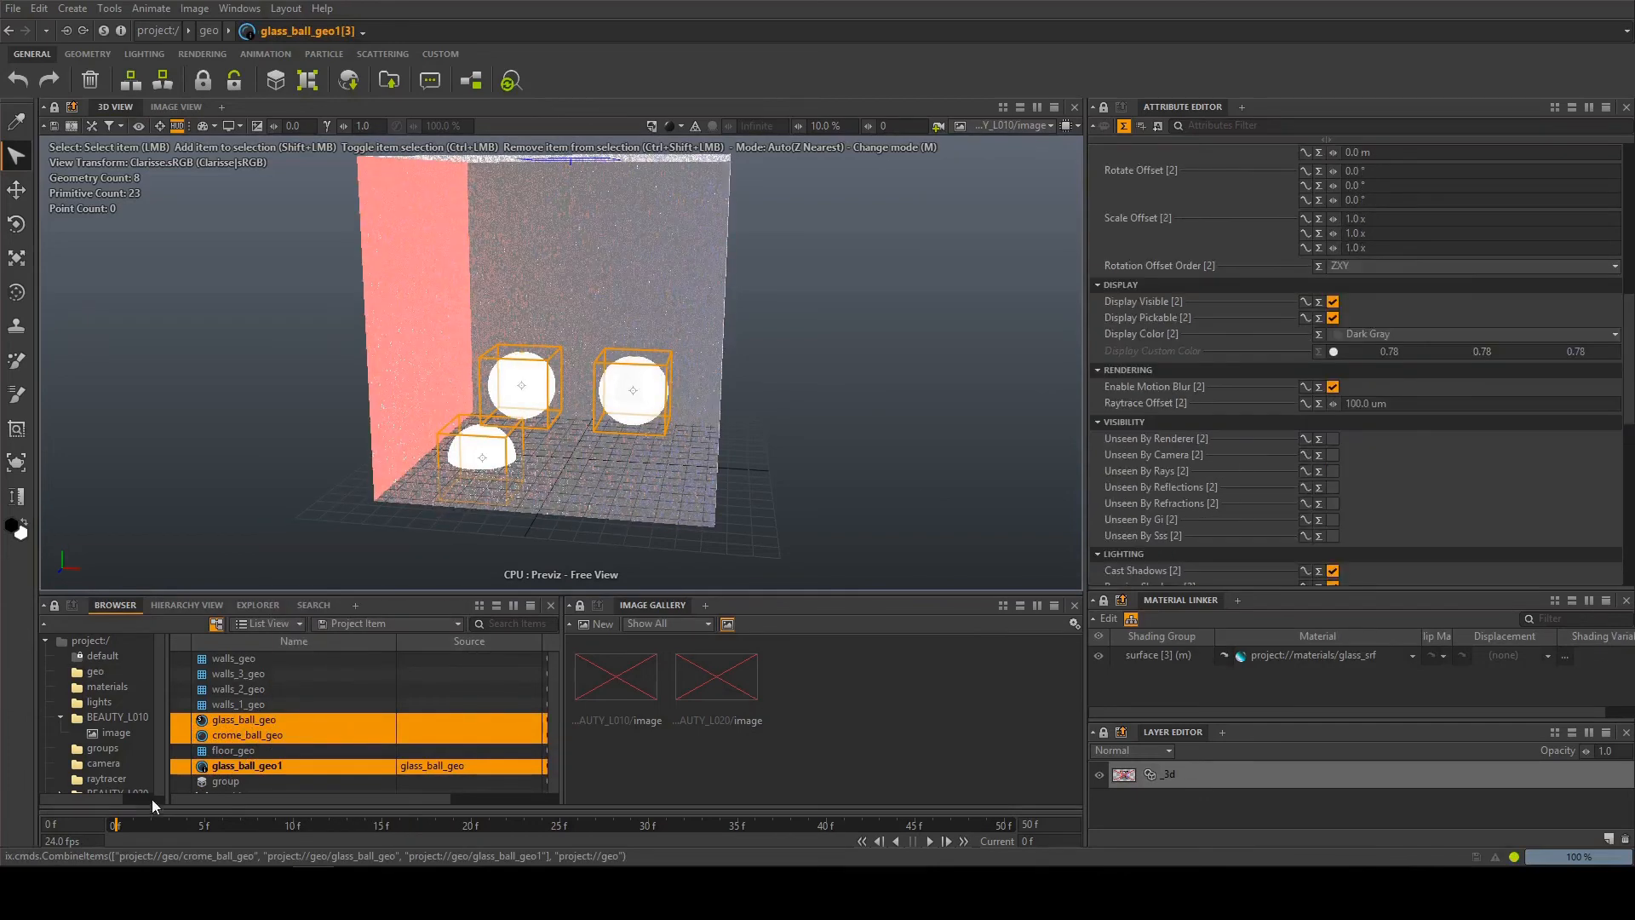
{"action": "scroll", "coordinate": [270, 763], "scroll_direction": "down", "scroll_amount": 1}
{"action": "left_click", "coordinate": [242, 781]}
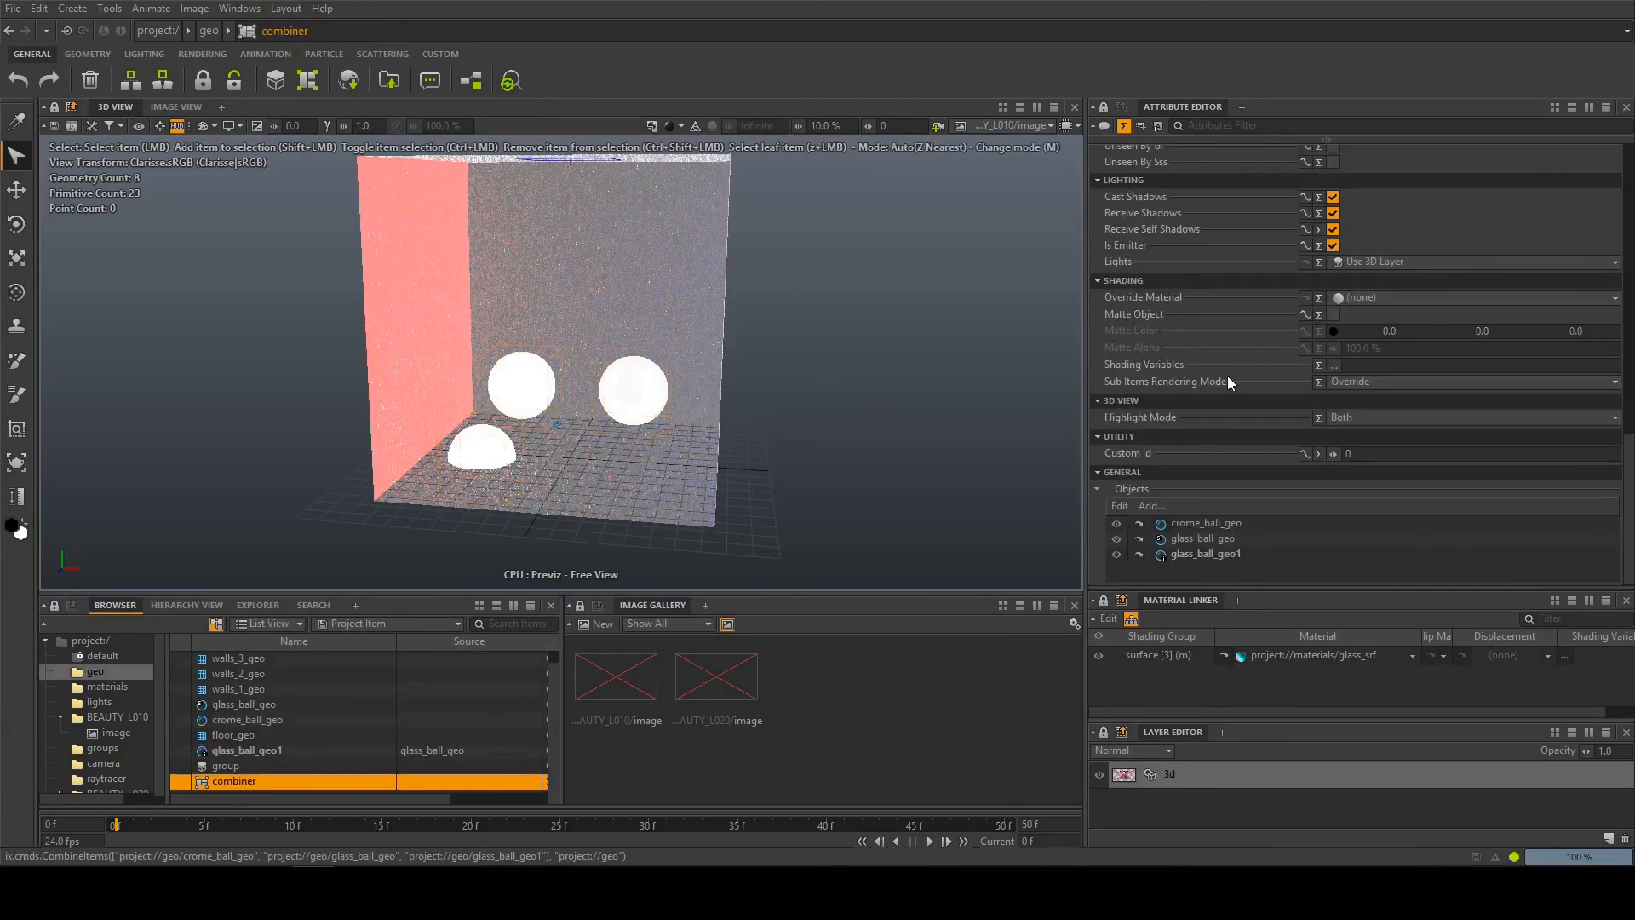
Replace the three balls in the combiner's object list with the ball group from the geo context
{"action": "scroll", "coordinate": [1228, 376], "scroll_direction": "up", "scroll_amount": 3}
{"action": "scroll", "coordinate": [1228, 376], "scroll_direction": "down", "scroll_amount": 3}
{"action": "left_click", "coordinate": [1219, 556]}
{"action": "left_click", "coordinate": [1219, 525], "text": "shift"}
{"action": "key", "text": "Delete"}
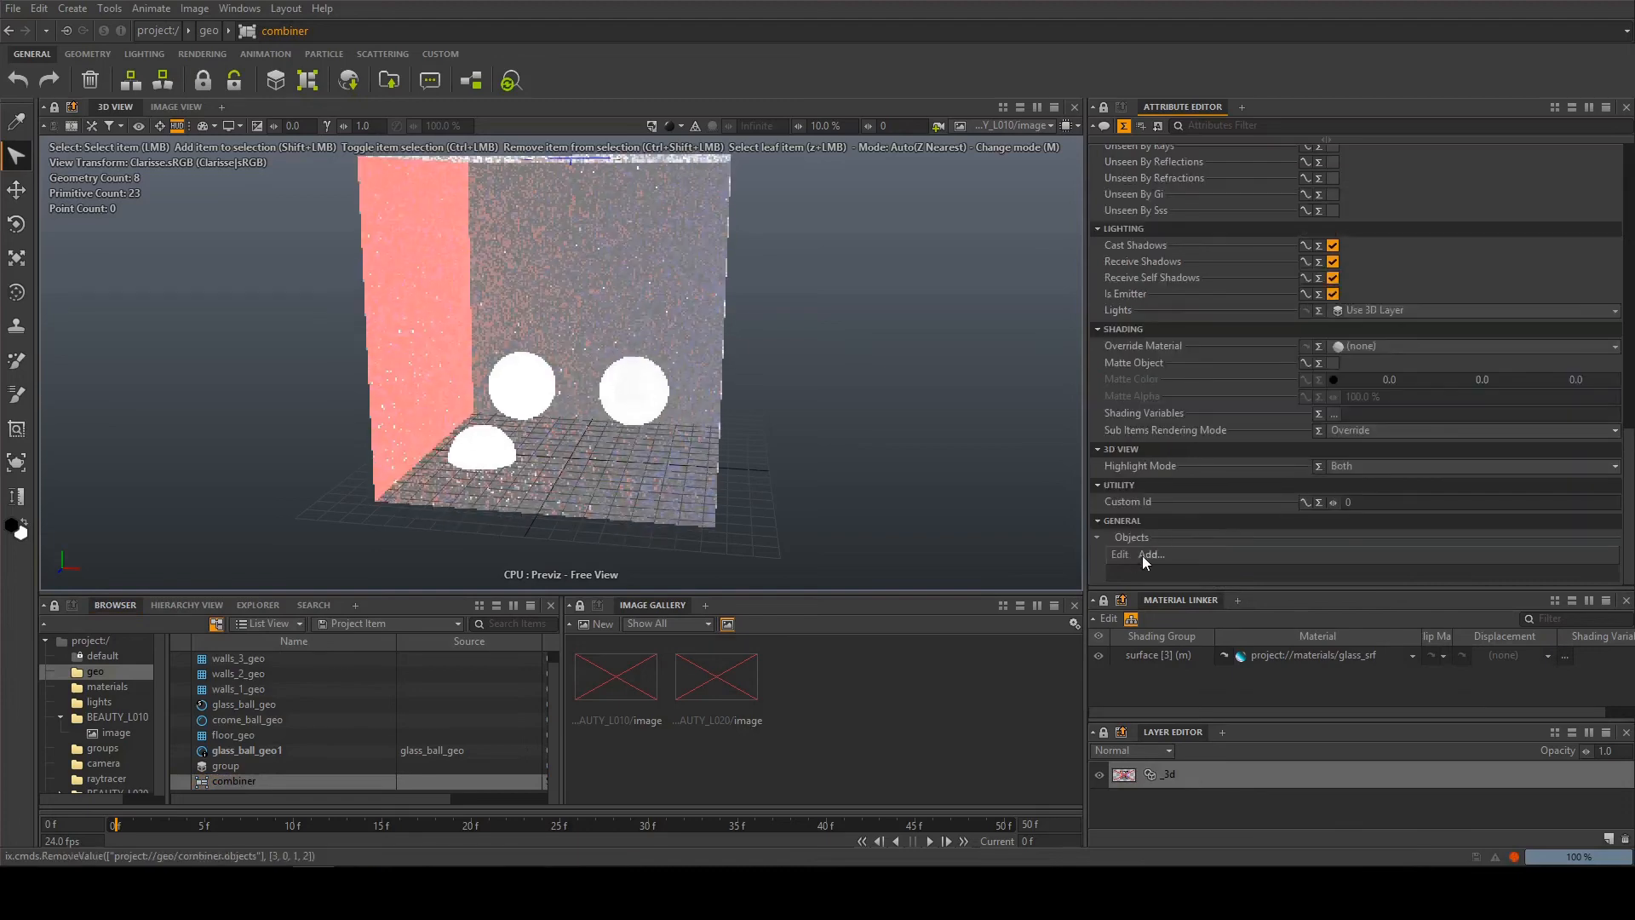
{"action": "left_click", "coordinate": [1146, 554]}
{"action": "left_click", "coordinate": [753, 429]}
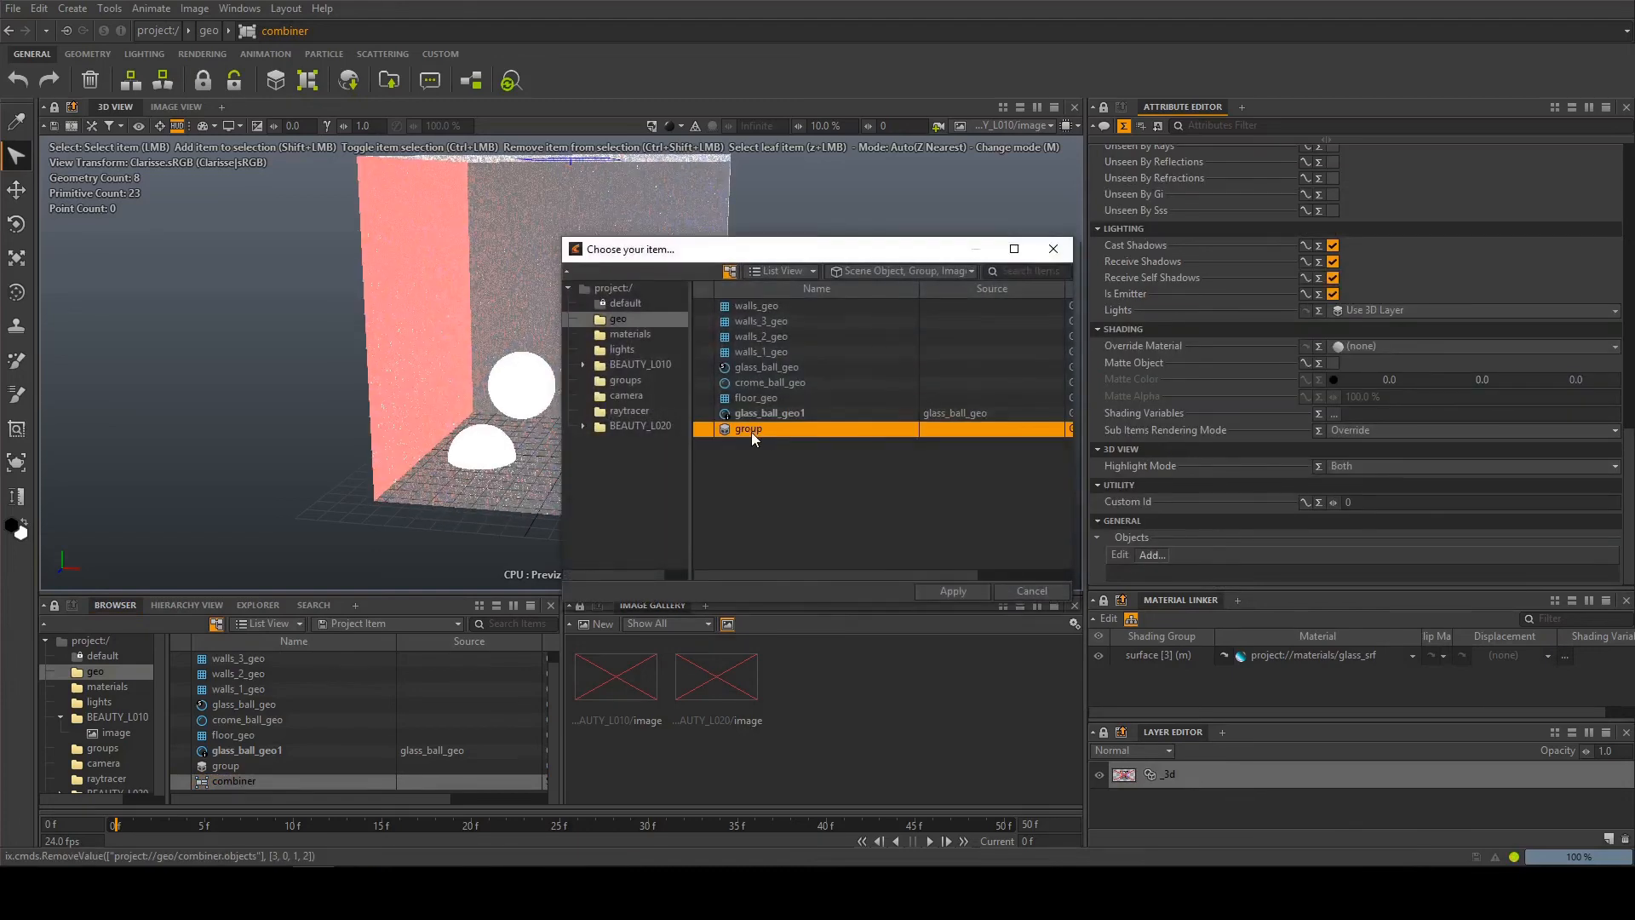
{"action": "left_click", "coordinate": [952, 591]}
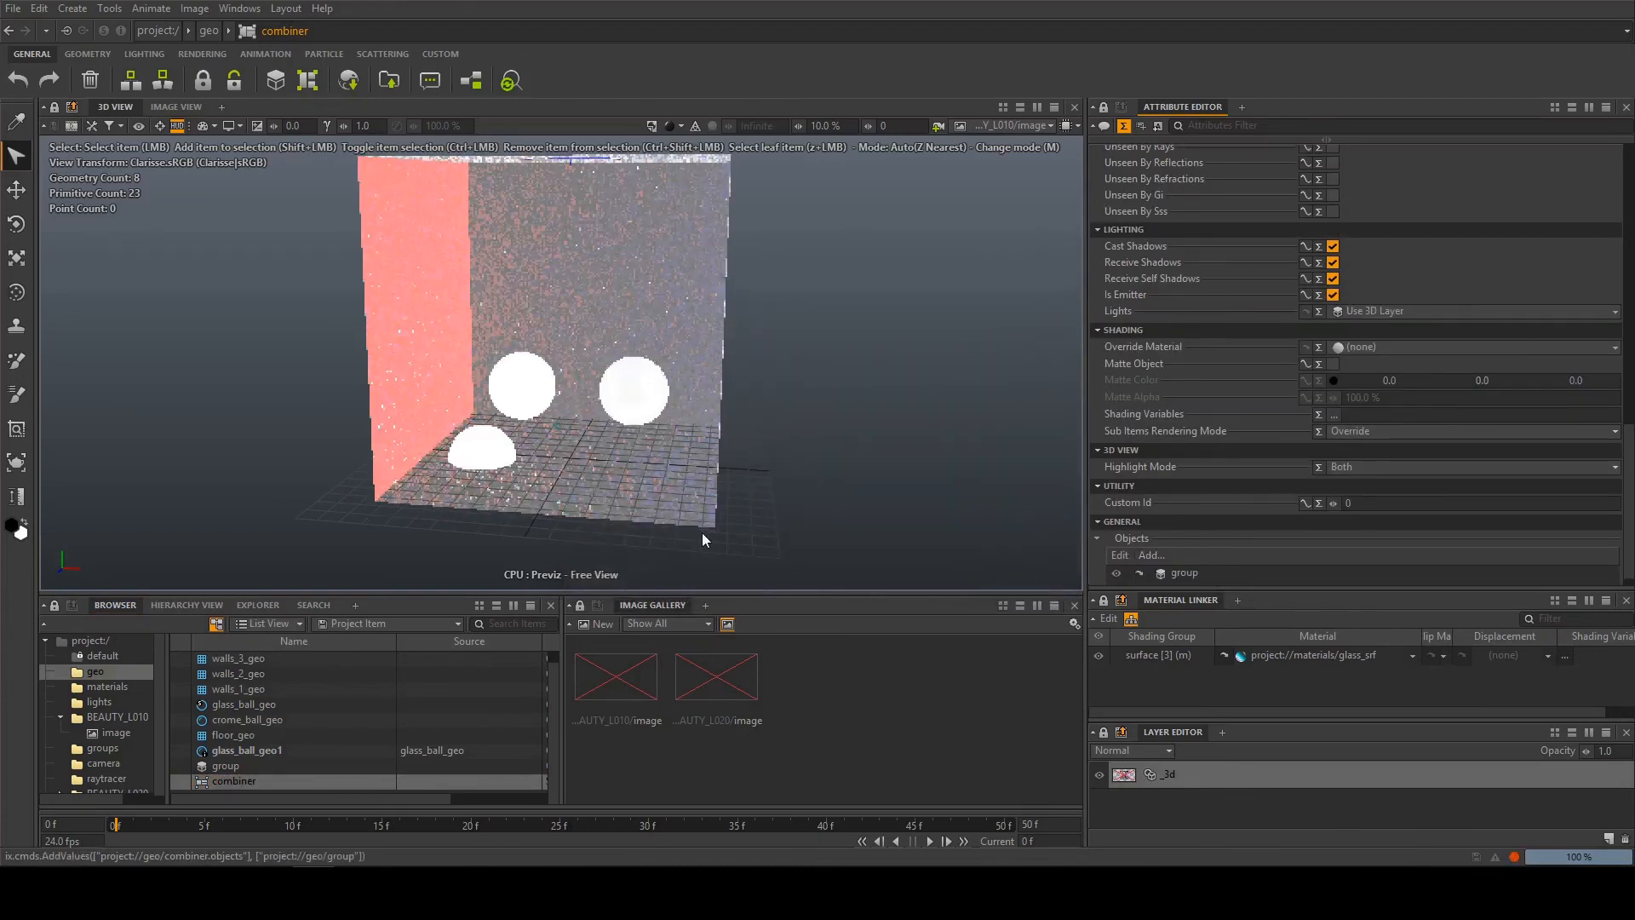
Display the geo context in the 3D view and raise the combiner above the original balls, to about 10 m in Y
{"action": "left_click", "coordinate": [96, 673]}
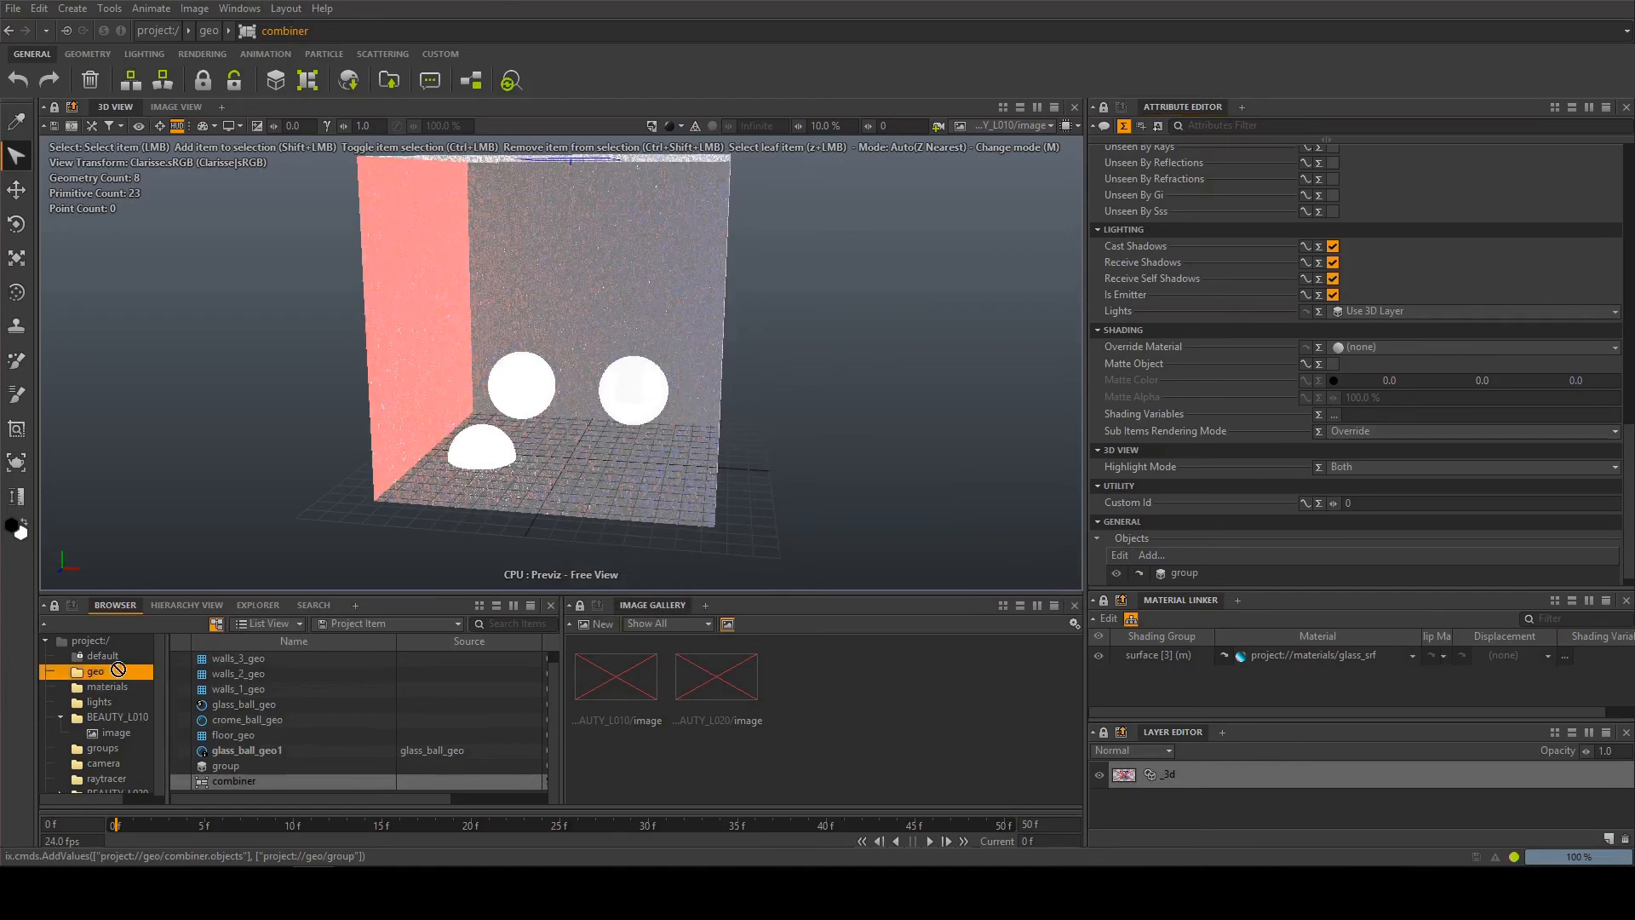
{"action": "left_click", "coordinate": [981, 123]}
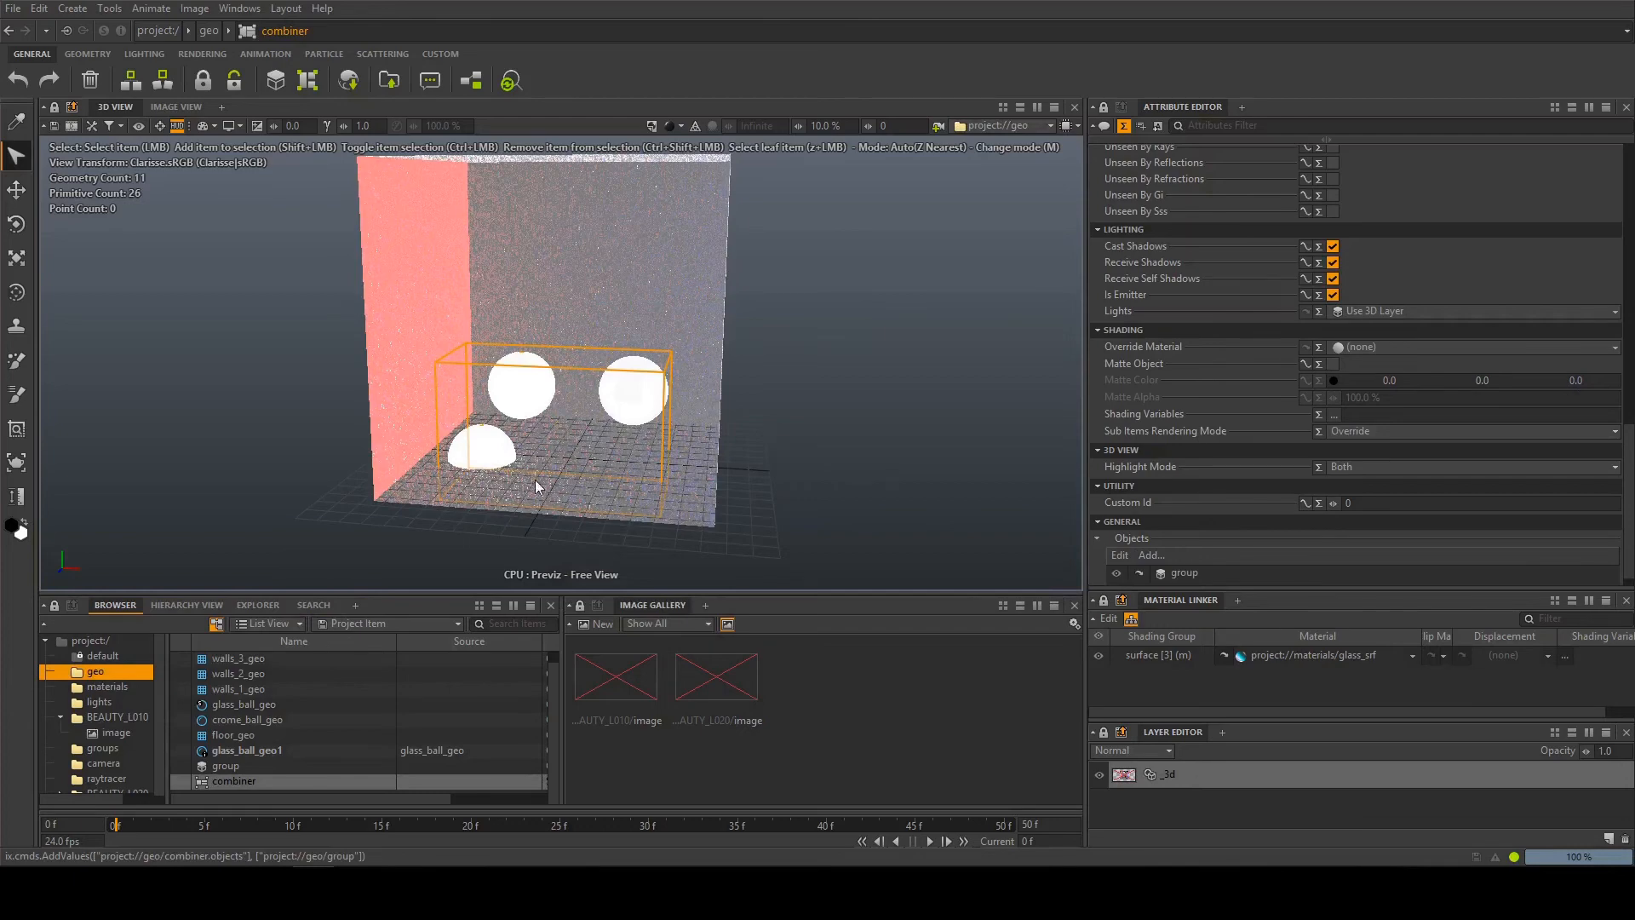
{"action": "left_click", "coordinate": [236, 782]}
{"action": "key", "text": "w"}
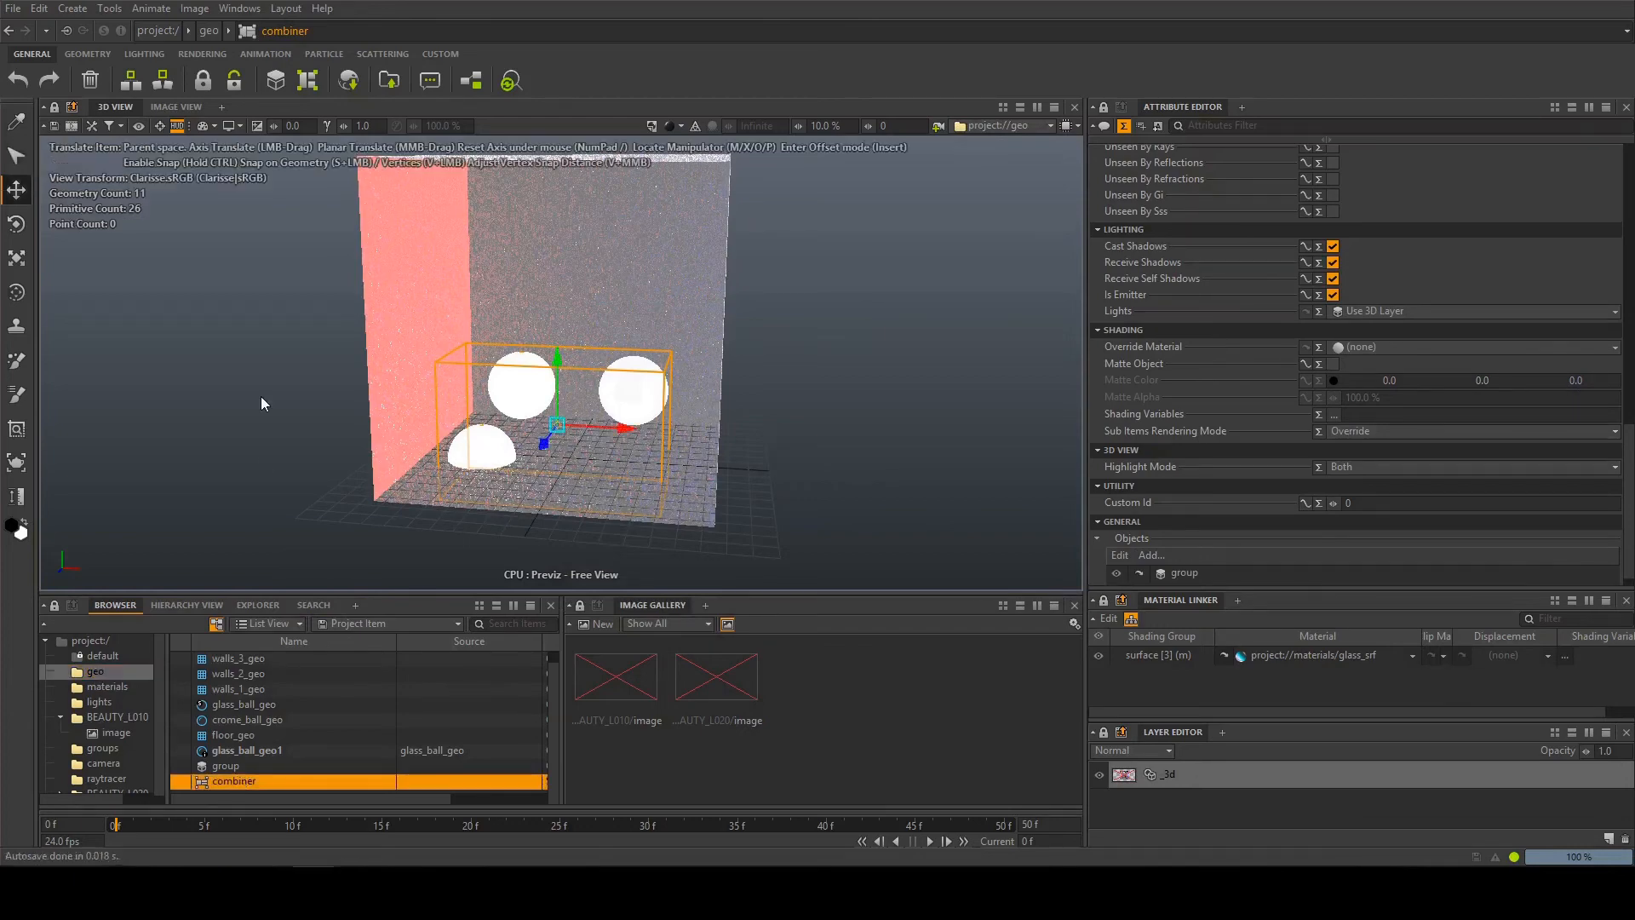
{"action": "left_click_drag", "start_coordinate": [563, 342], "coordinate": [594, 198]}
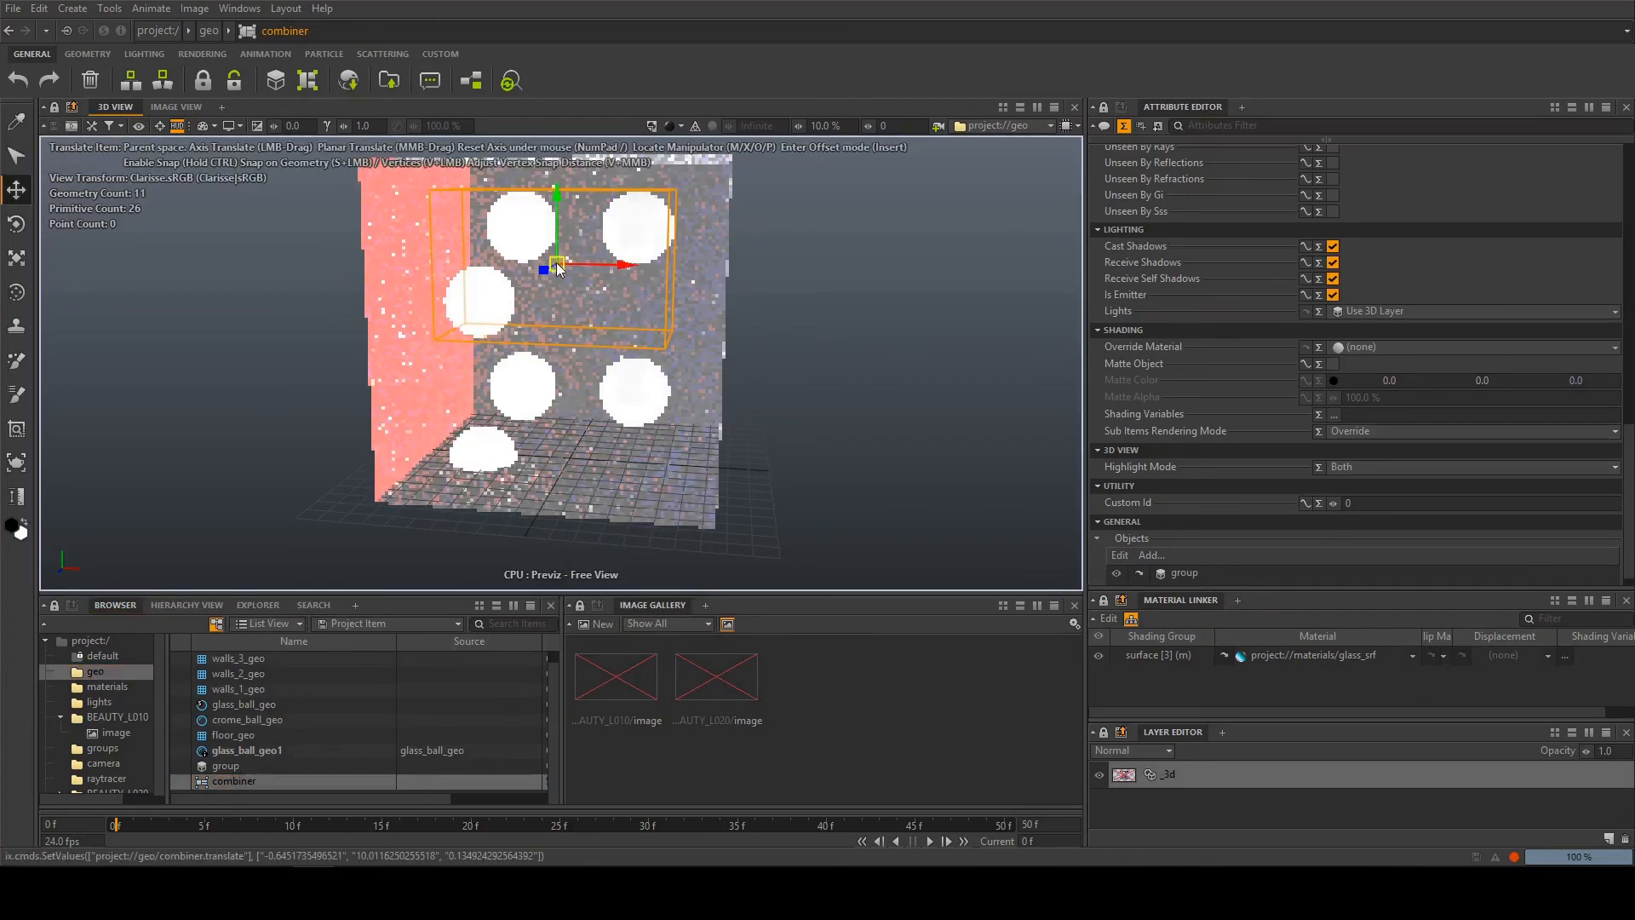
Rotate the combiner to about 5.9°, -24.4° and -3.4° in X, Y and Z
{"action": "key", "text": "e"}
{"action": "left_click_drag", "start_coordinate": [552, 259], "coordinate": [569, 305]}
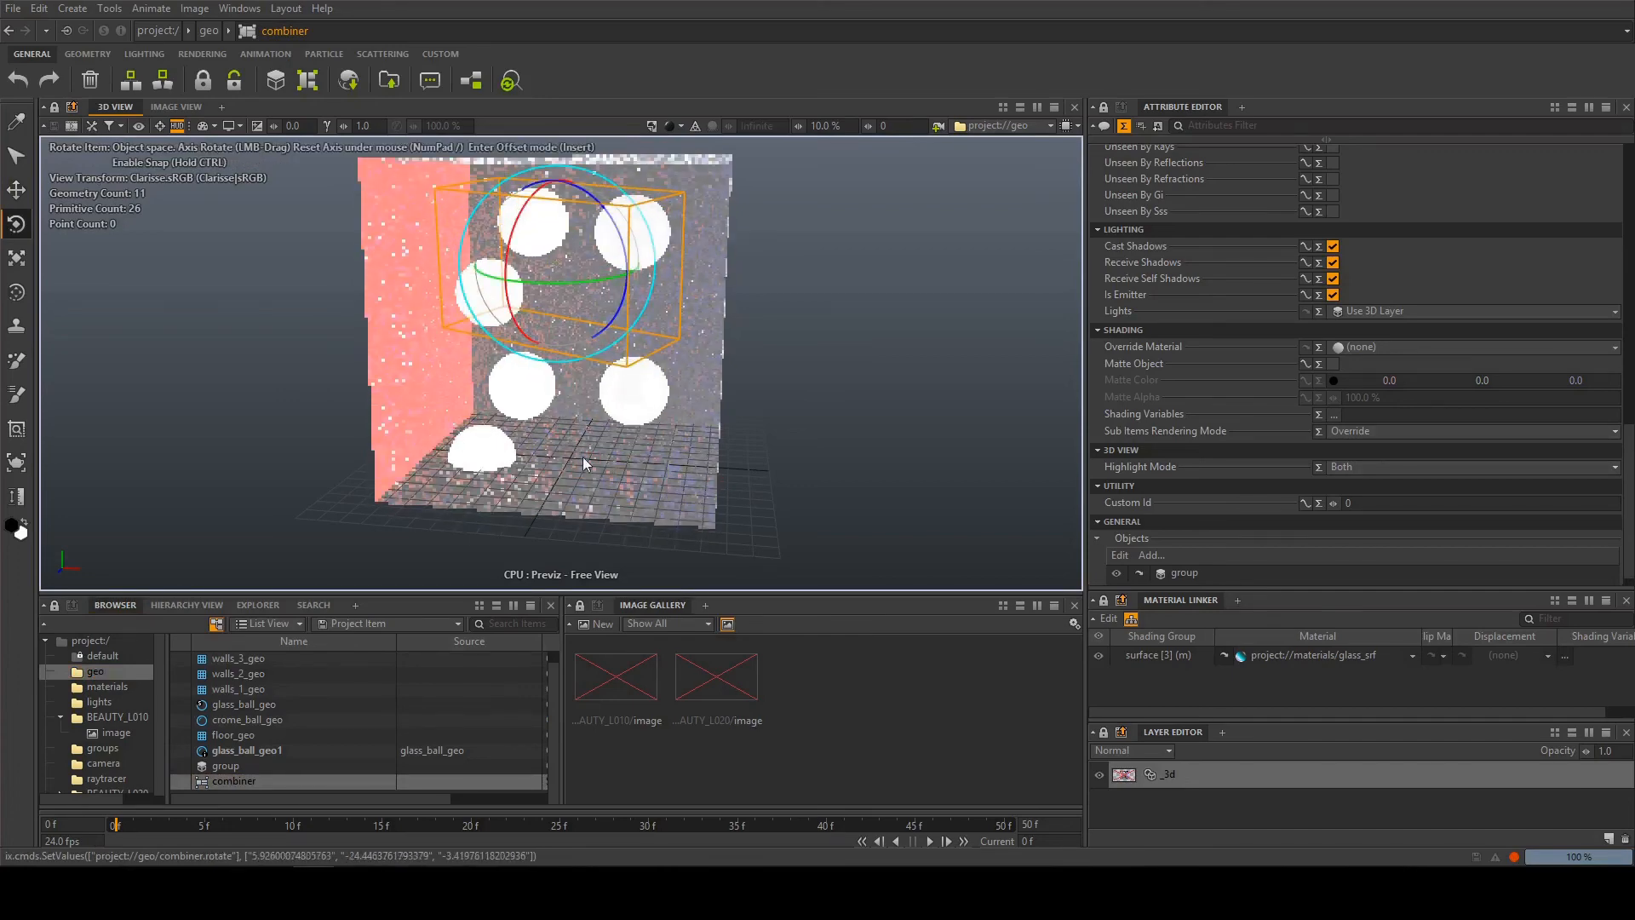
{"action": "middle_click_drag", "start_coordinate": [588, 410], "coordinate": [588, 385], "text": "alt"}
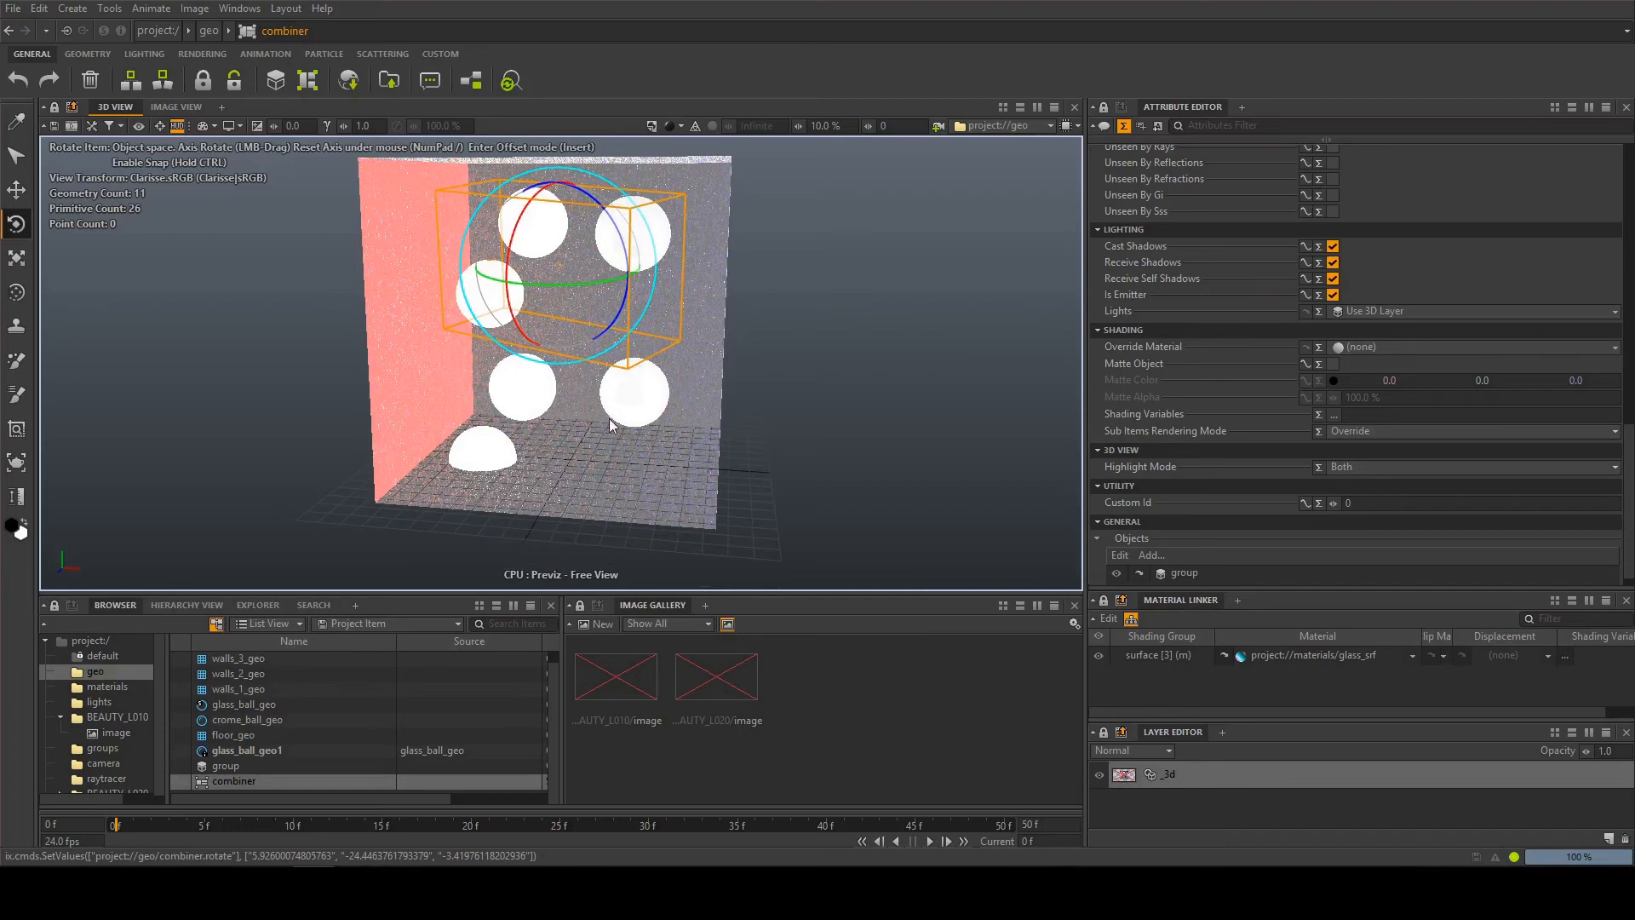
Select the two original balls at the back and the combined copies in the 3D view to compare how they are picked
{"action": "left_click", "coordinate": [637, 396]}
{"action": "left_click", "coordinate": [510, 393]}
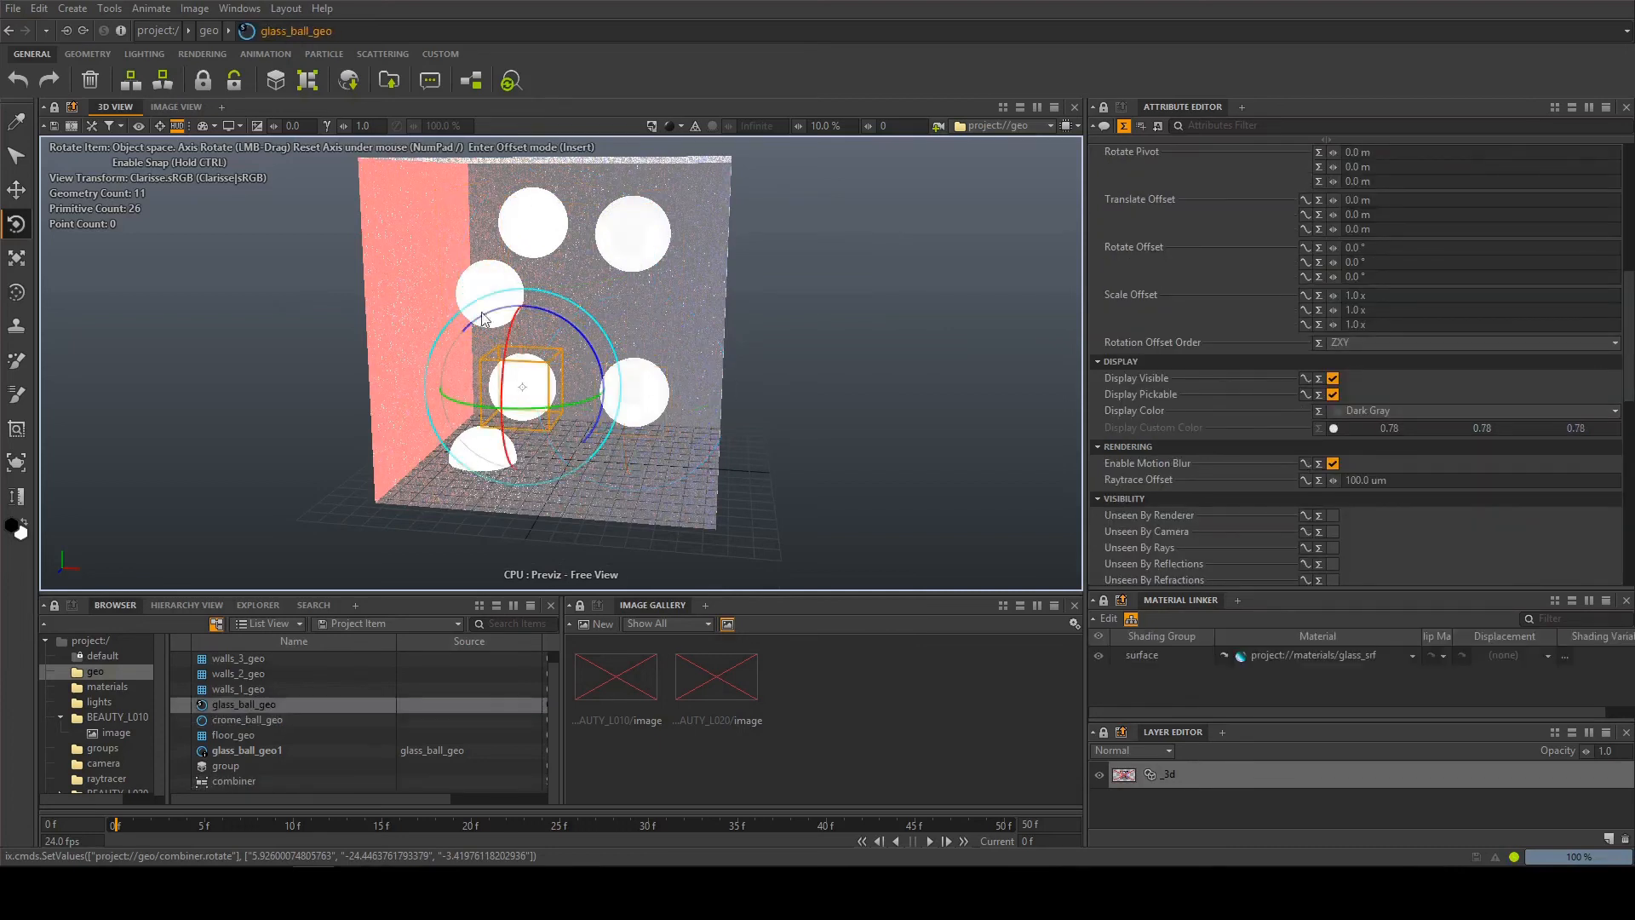
{"action": "left_click", "coordinate": [483, 262]}
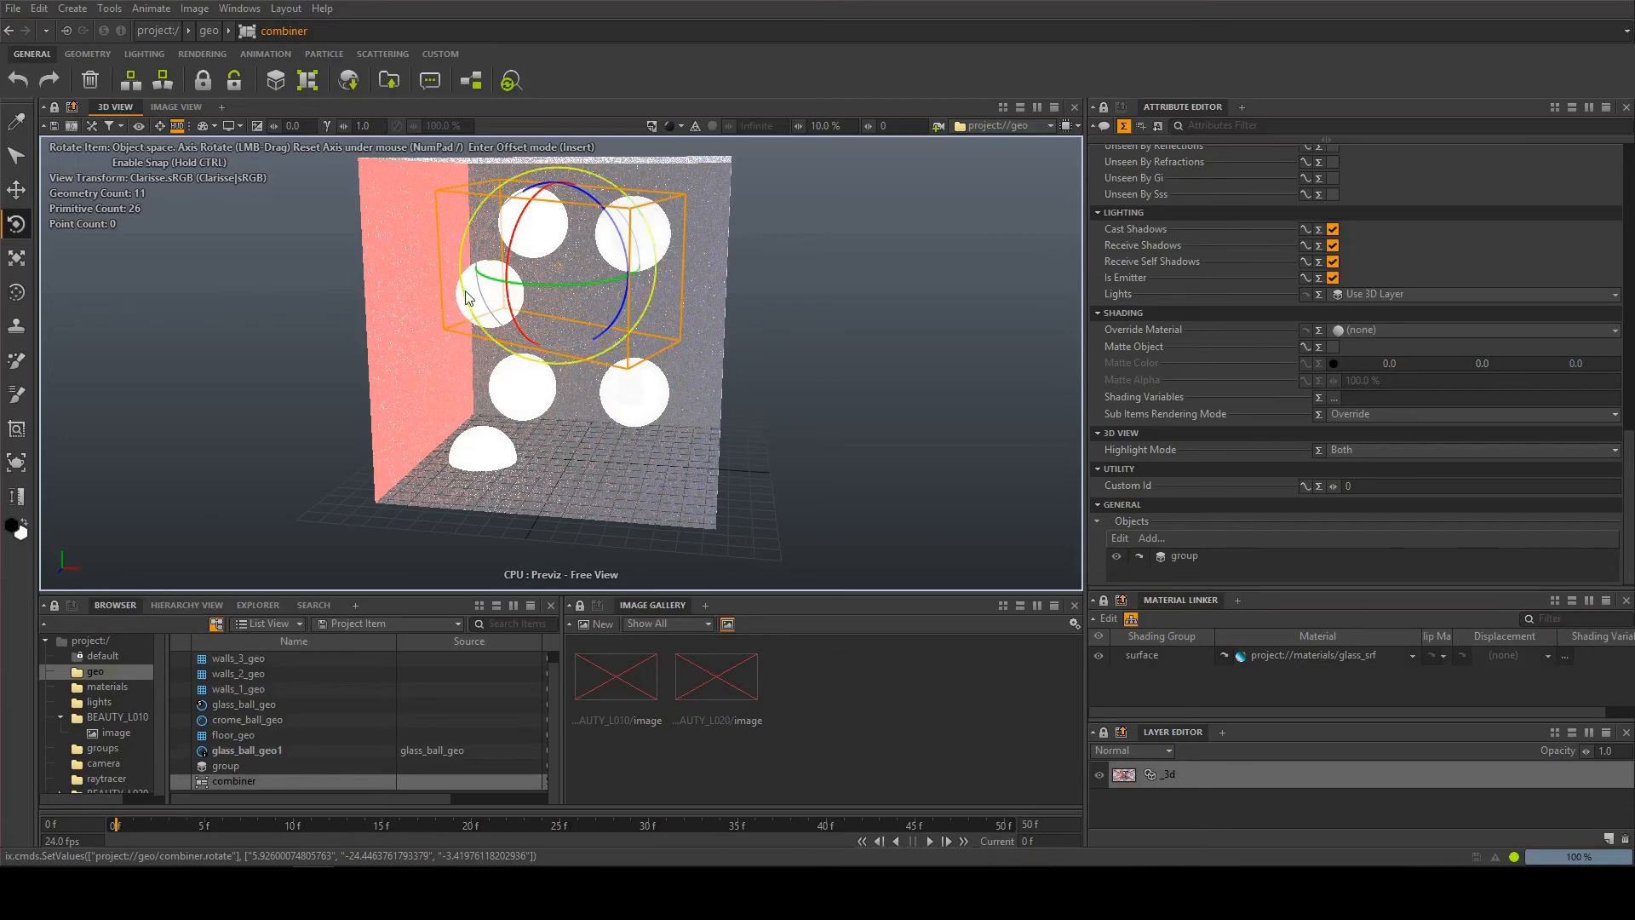
Use the Picker to inspect the materials of two balls in the combiner and of the original glass ball
{"action": "left_click", "coordinate": [16, 122]}
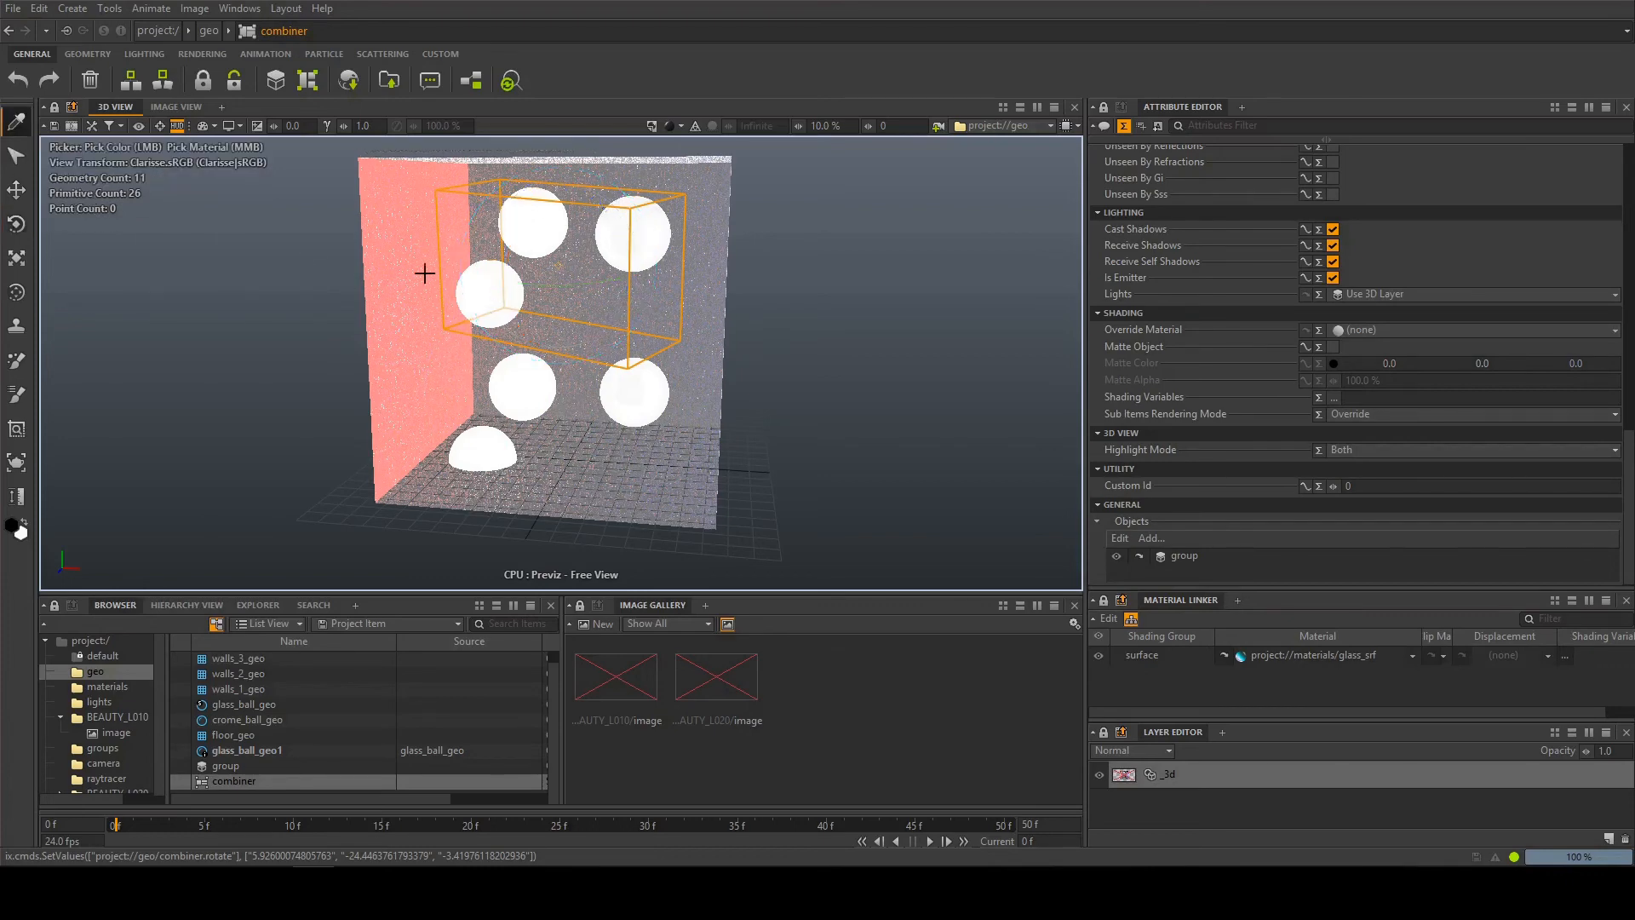
{"action": "middle_click", "coordinate": [493, 287]}
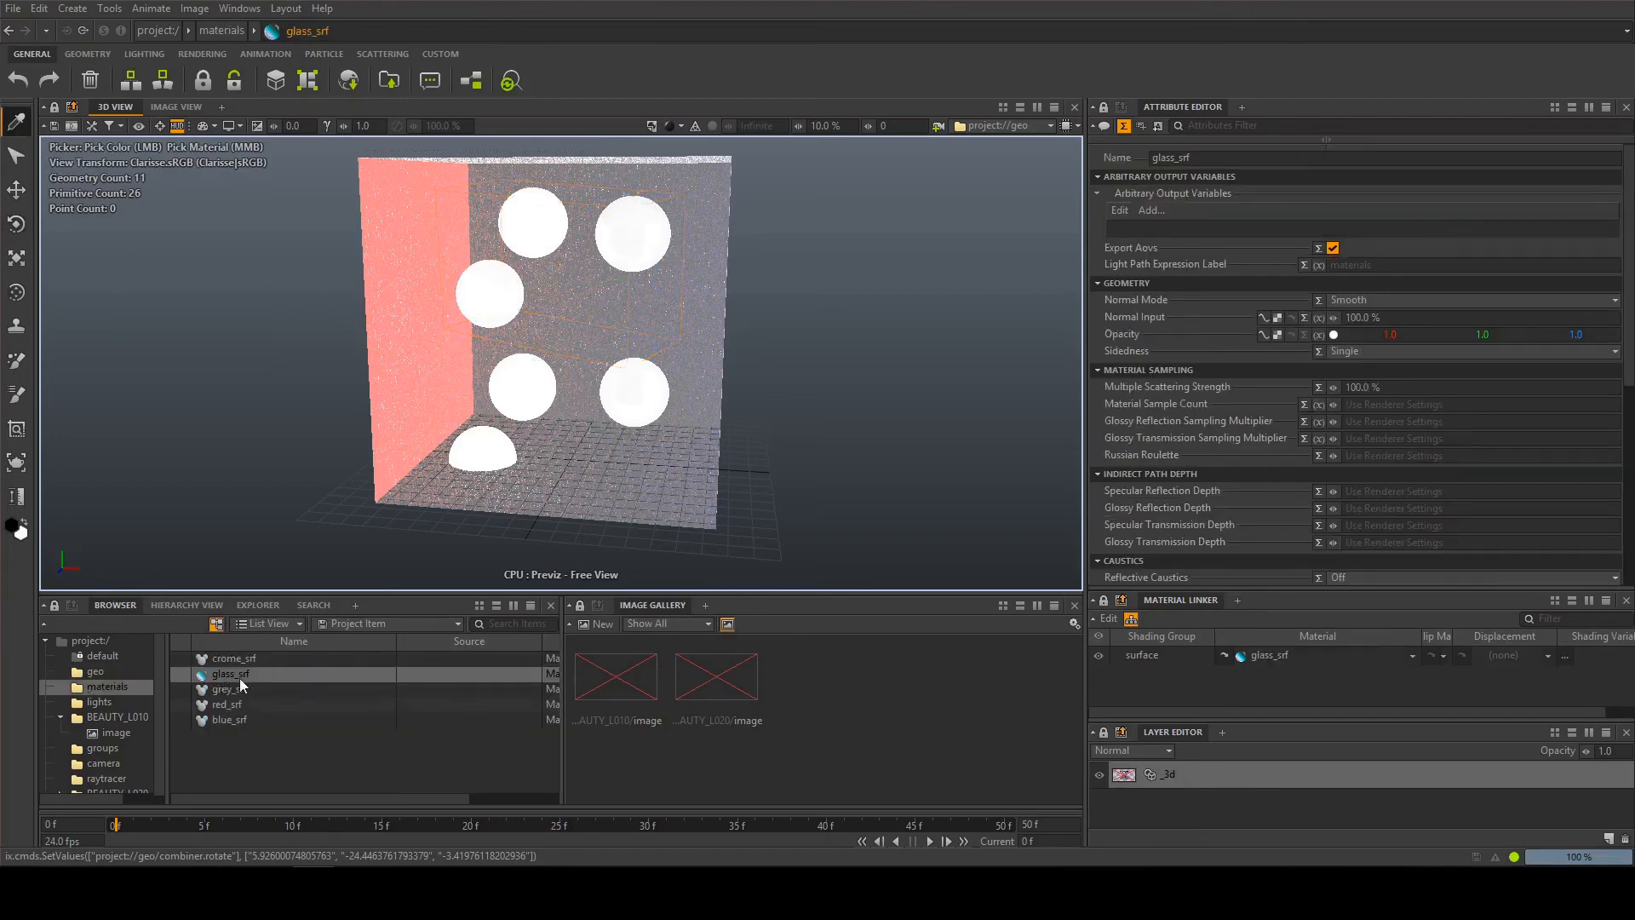
{"action": "middle_click", "coordinate": [631, 238]}
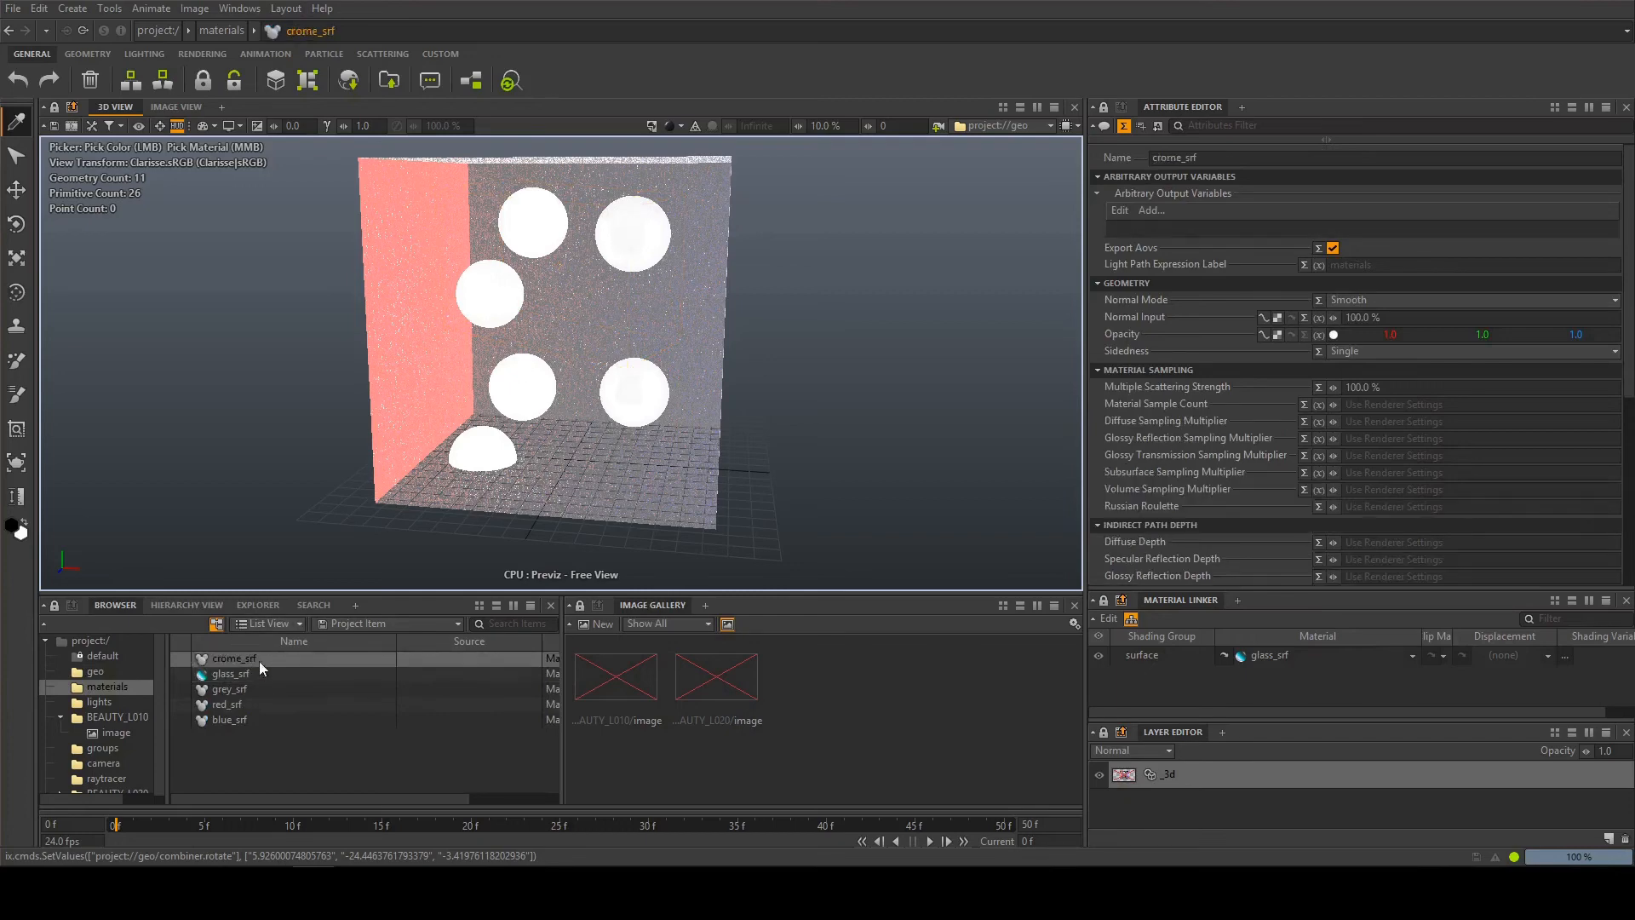
{"action": "middle_click", "coordinate": [528, 383]}
{"action": "key", "text": "q"}
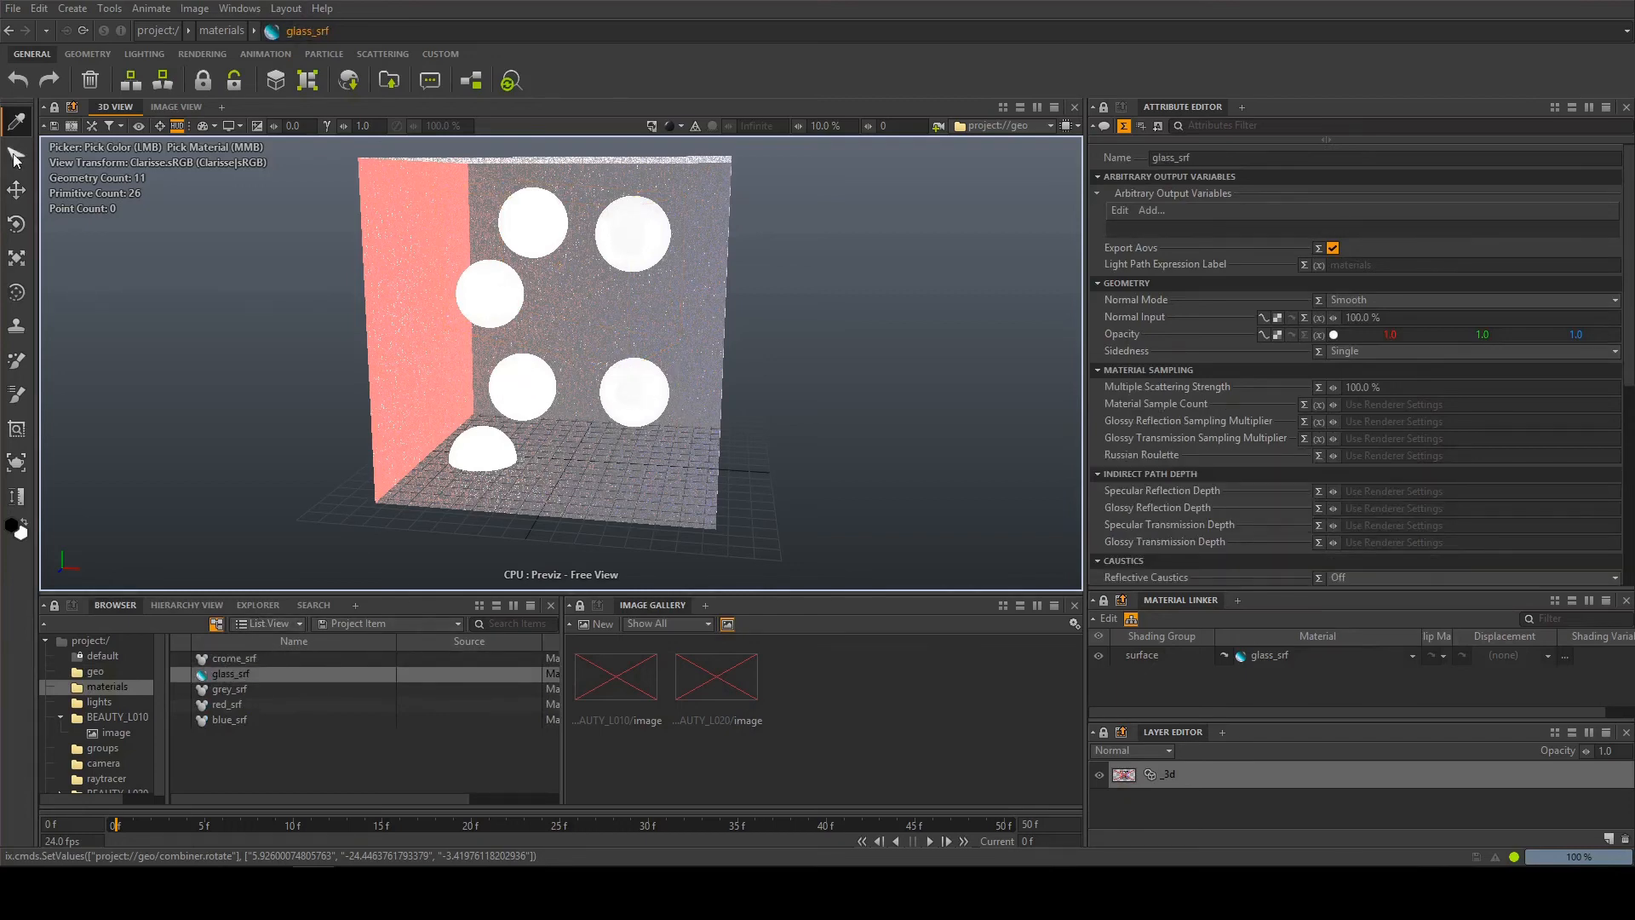
Set the combiner's override material to red_srf from the materials context
{"action": "left_click", "coordinate": [537, 227]}
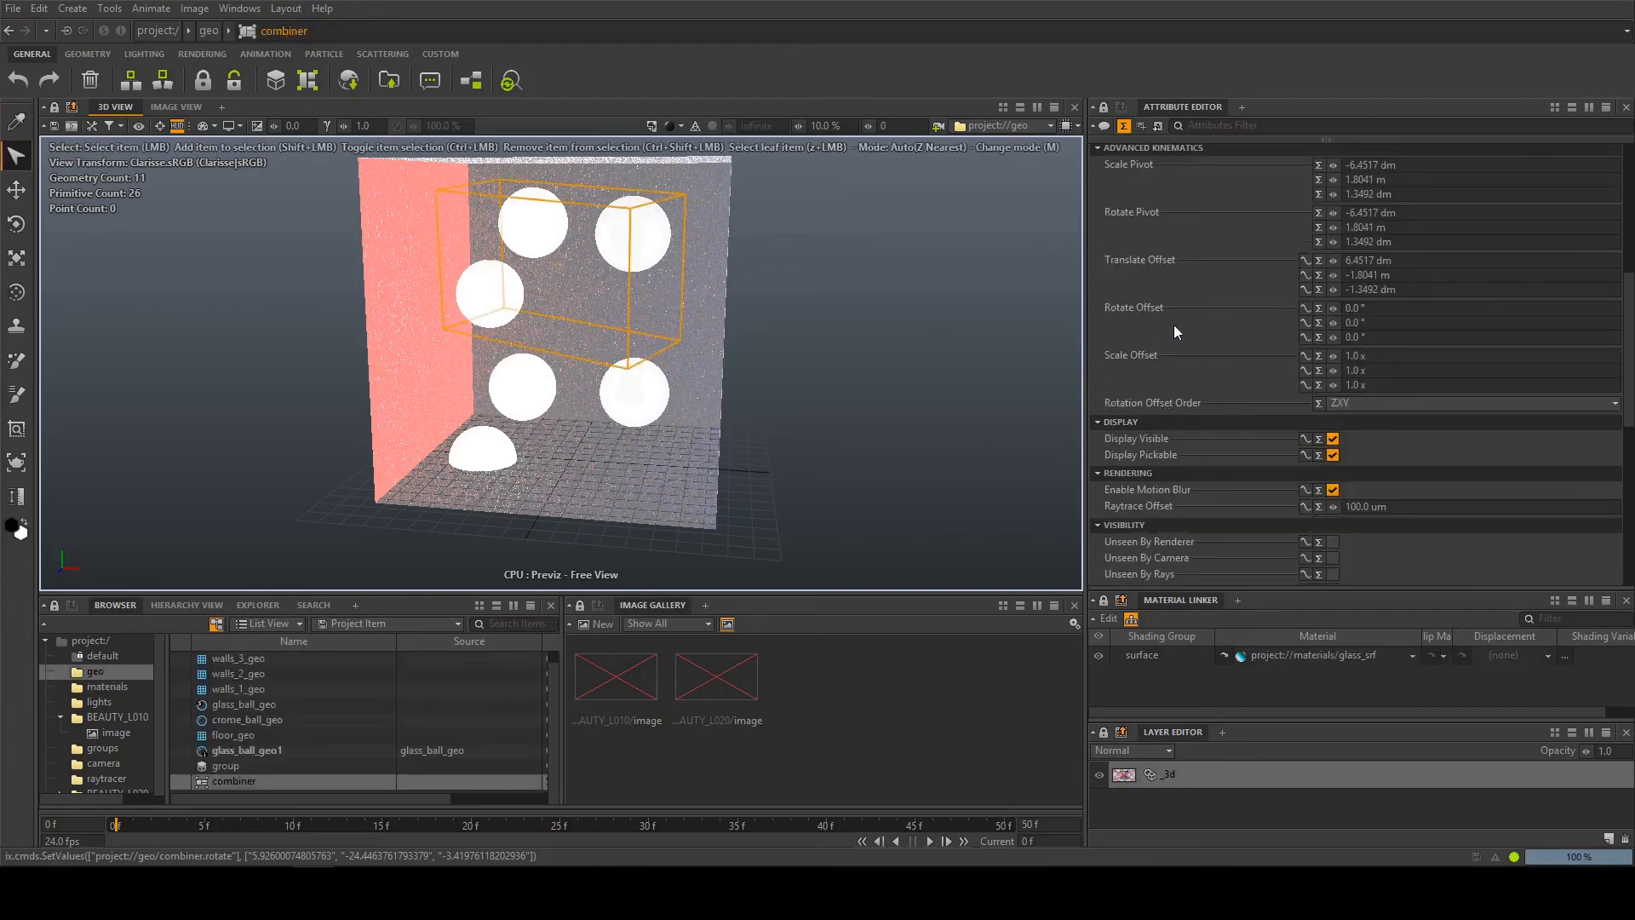
{"action": "scroll", "coordinate": [1184, 375], "scroll_direction": "down", "scroll_amount": 4}
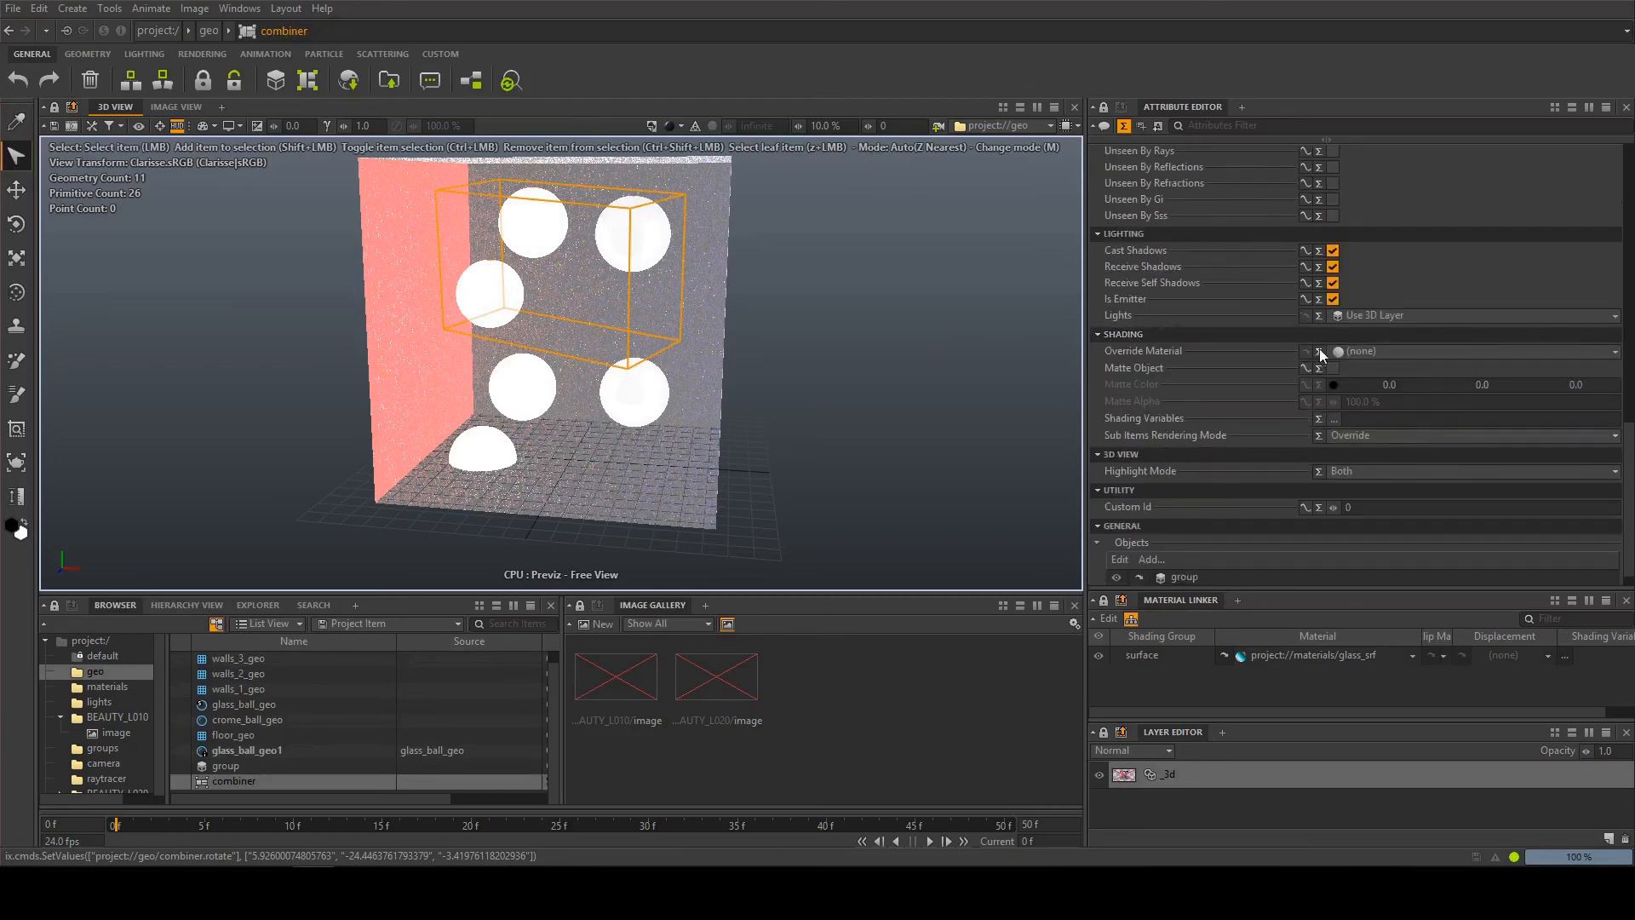
{"action": "left_click", "coordinate": [1363, 352]}
{"action": "left_click", "coordinate": [631, 334]}
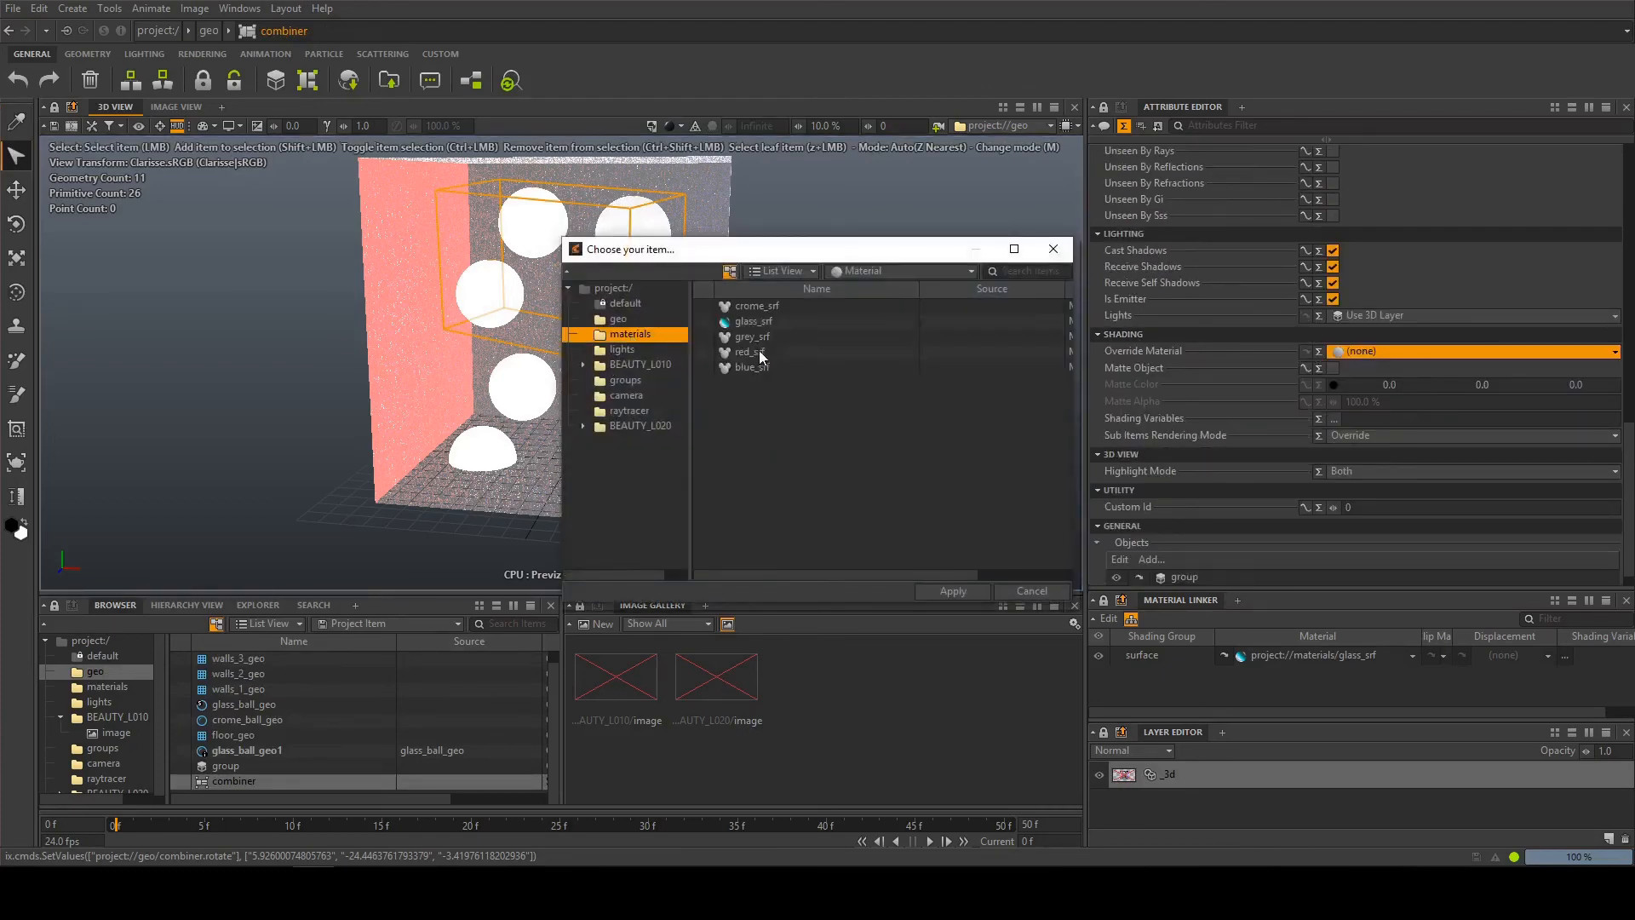
{"action": "double_click", "coordinate": [749, 352]}
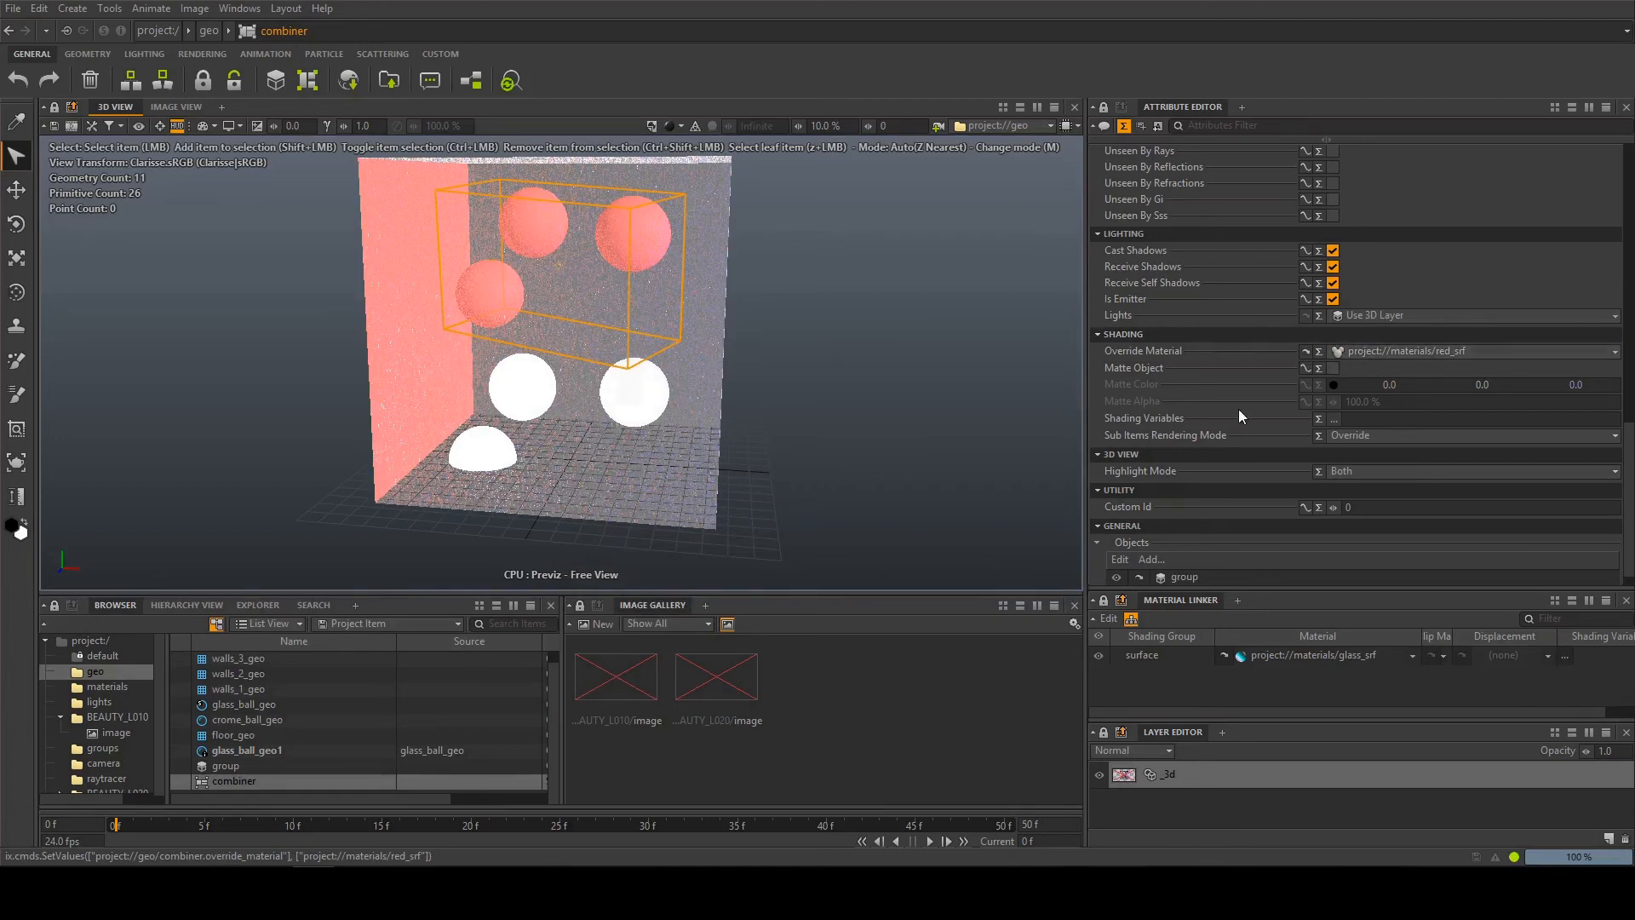
Try making the combiner unseen by camera, and restore its camera visibility
{"action": "scroll", "coordinate": [1221, 418], "scroll_direction": "up", "scroll_amount": 3}
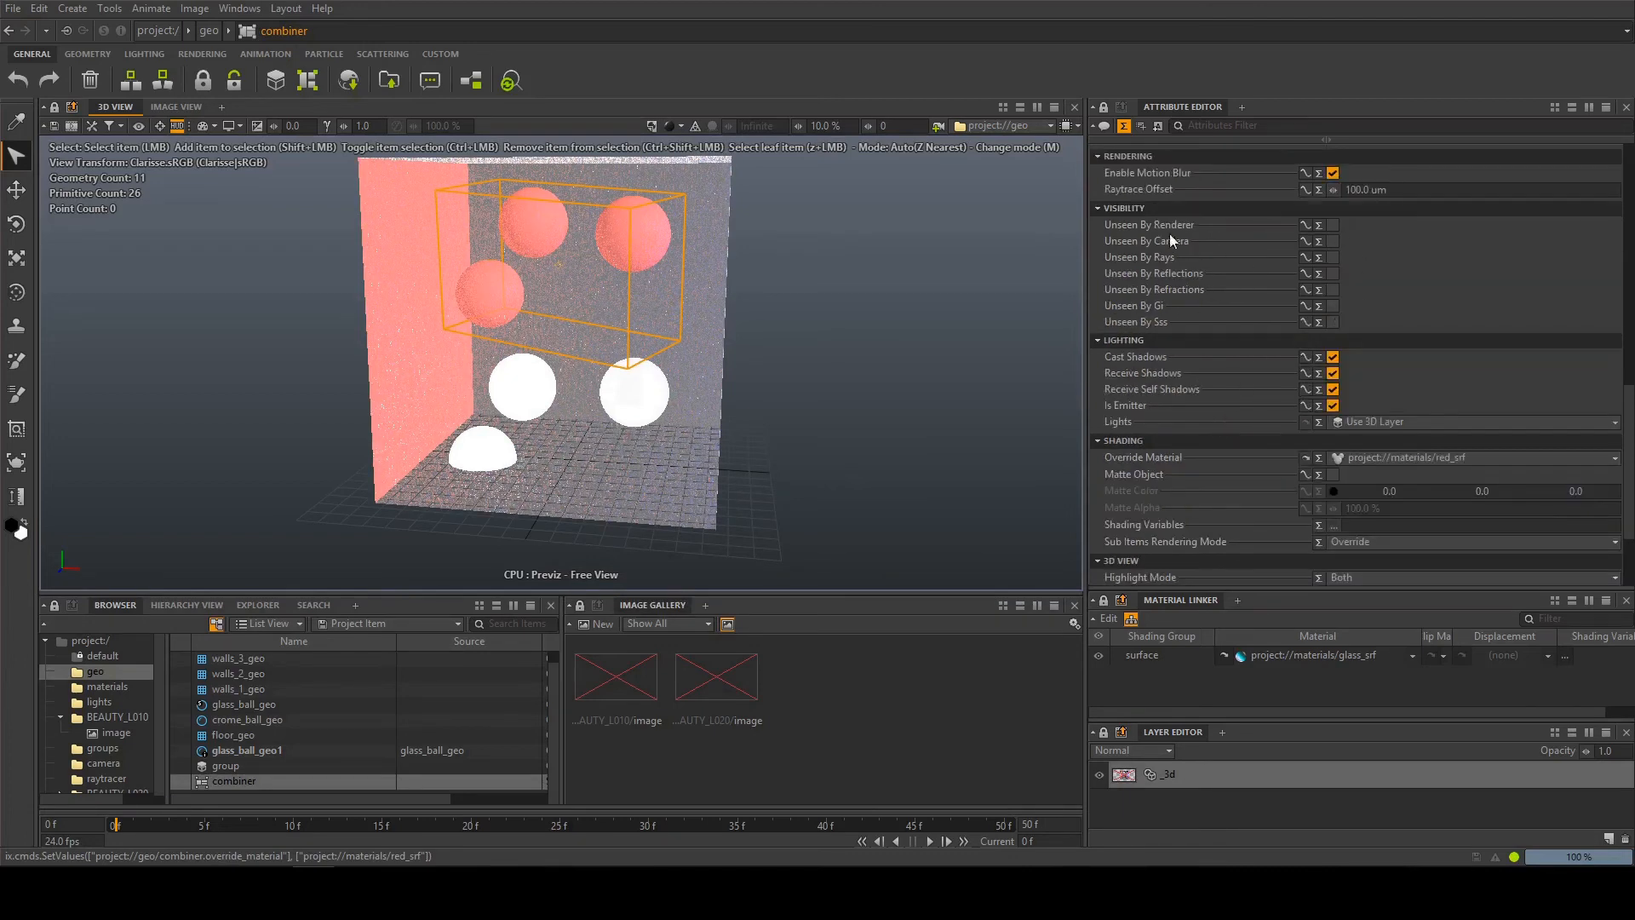
{"action": "left_click", "coordinate": [1332, 242]}
{"action": "left_click", "coordinate": [1332, 241]}
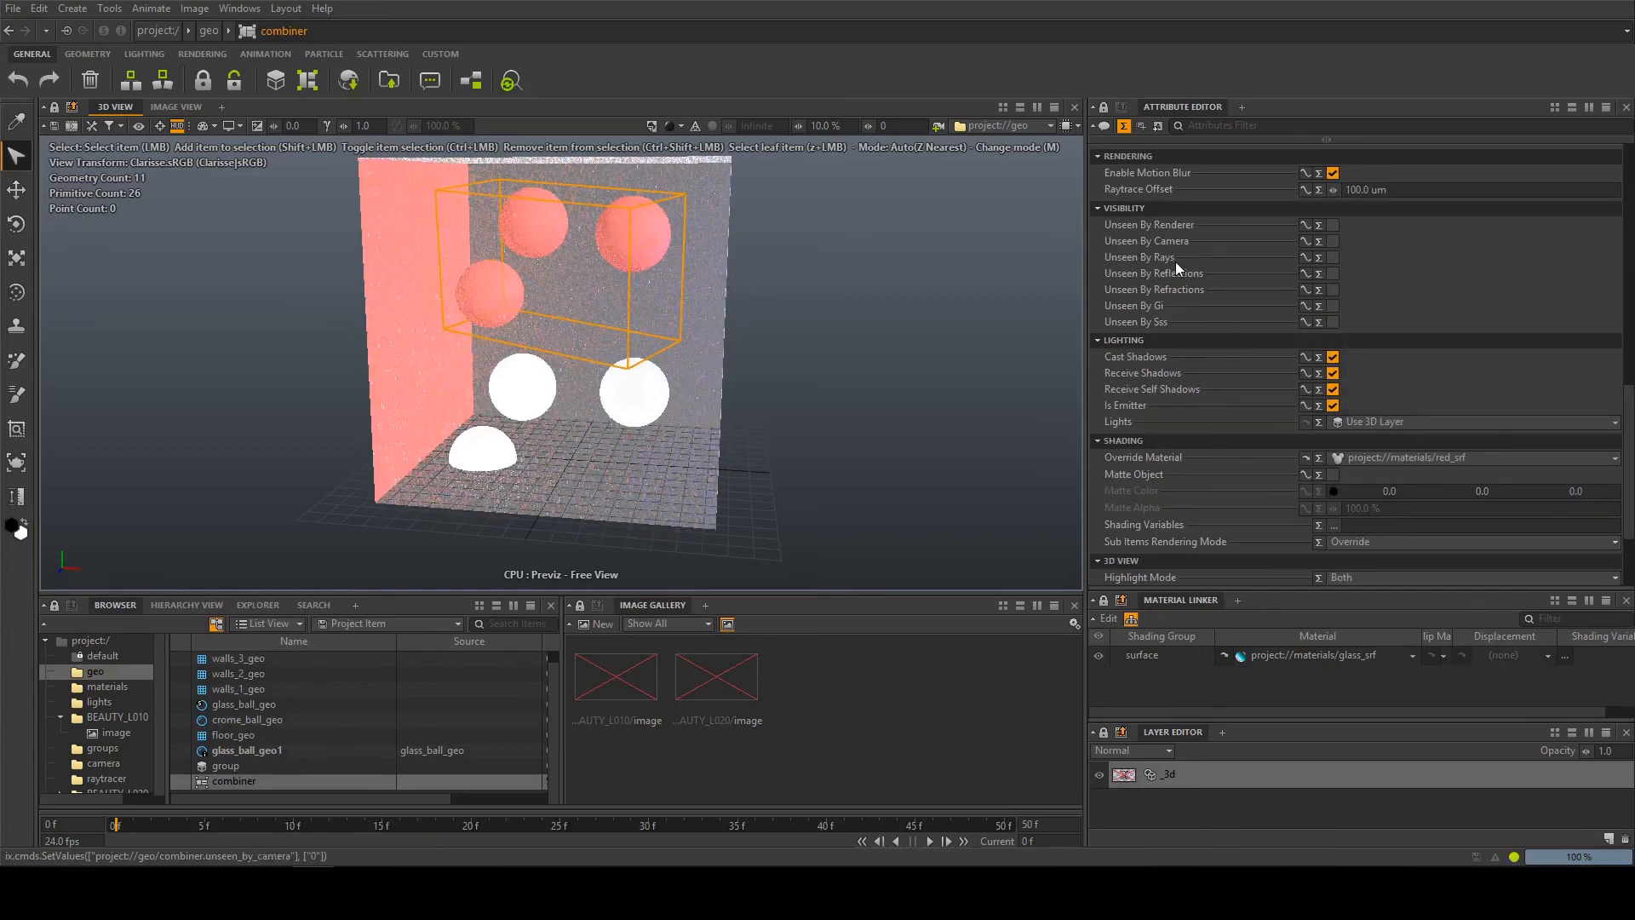
Review the combiner's visibility and shading attributes, and check the override material choice on crome_ball_geo without changing it
{"action": "scroll", "coordinate": [1201, 383], "scroll_direction": "down", "scroll_amount": 3}
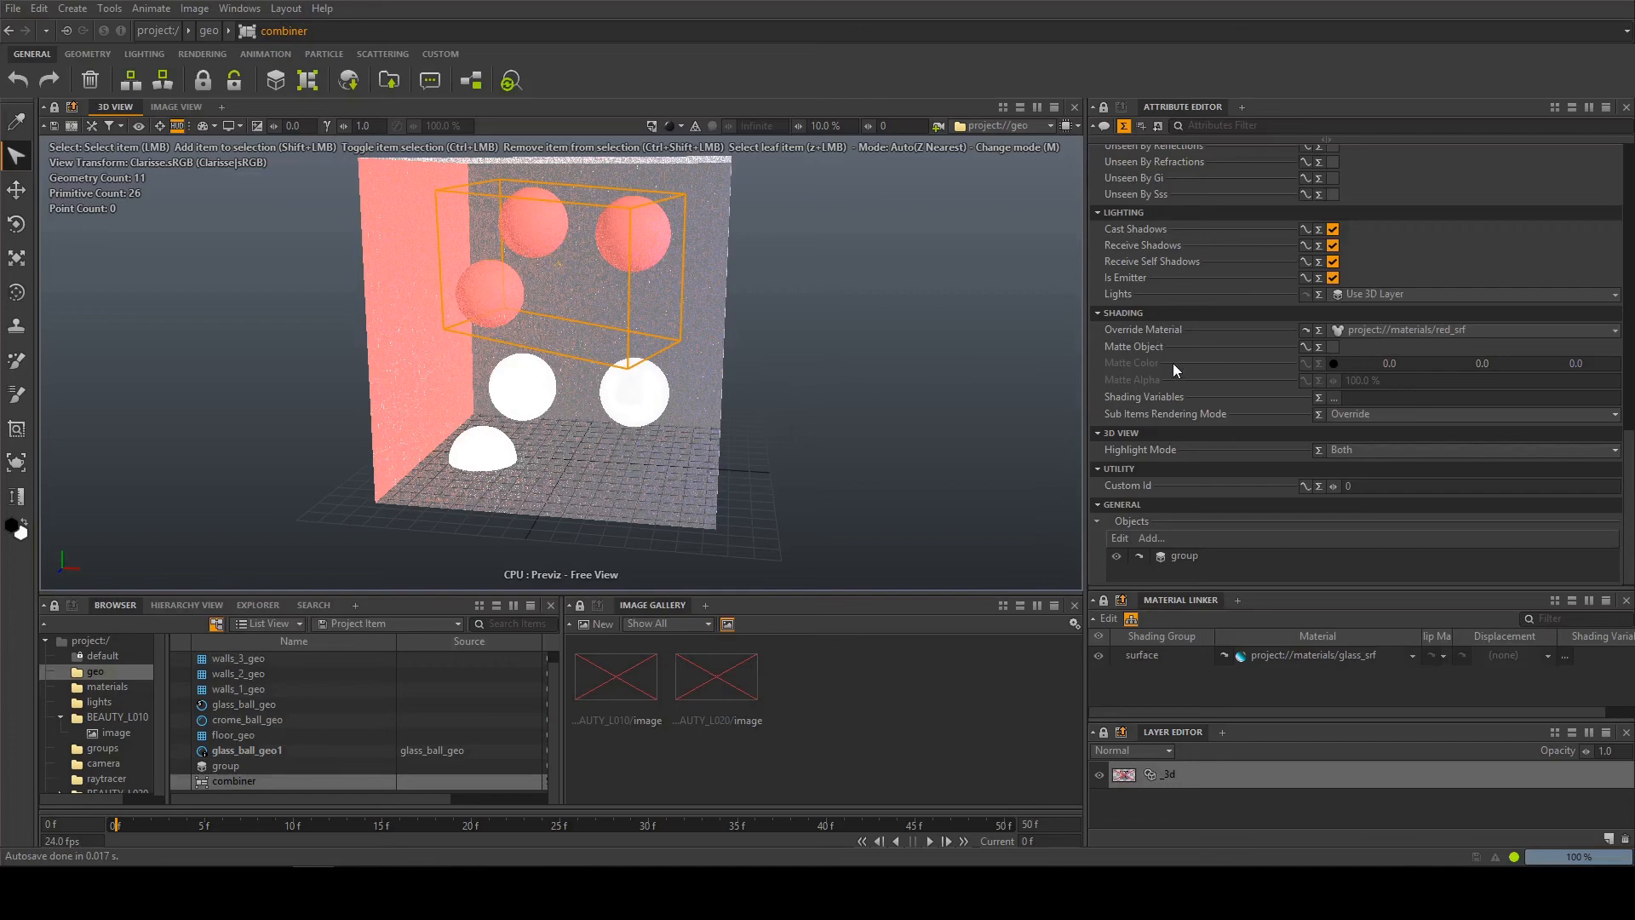
{"action": "scroll", "coordinate": [1172, 363], "scroll_direction": "up", "scroll_amount": 4}
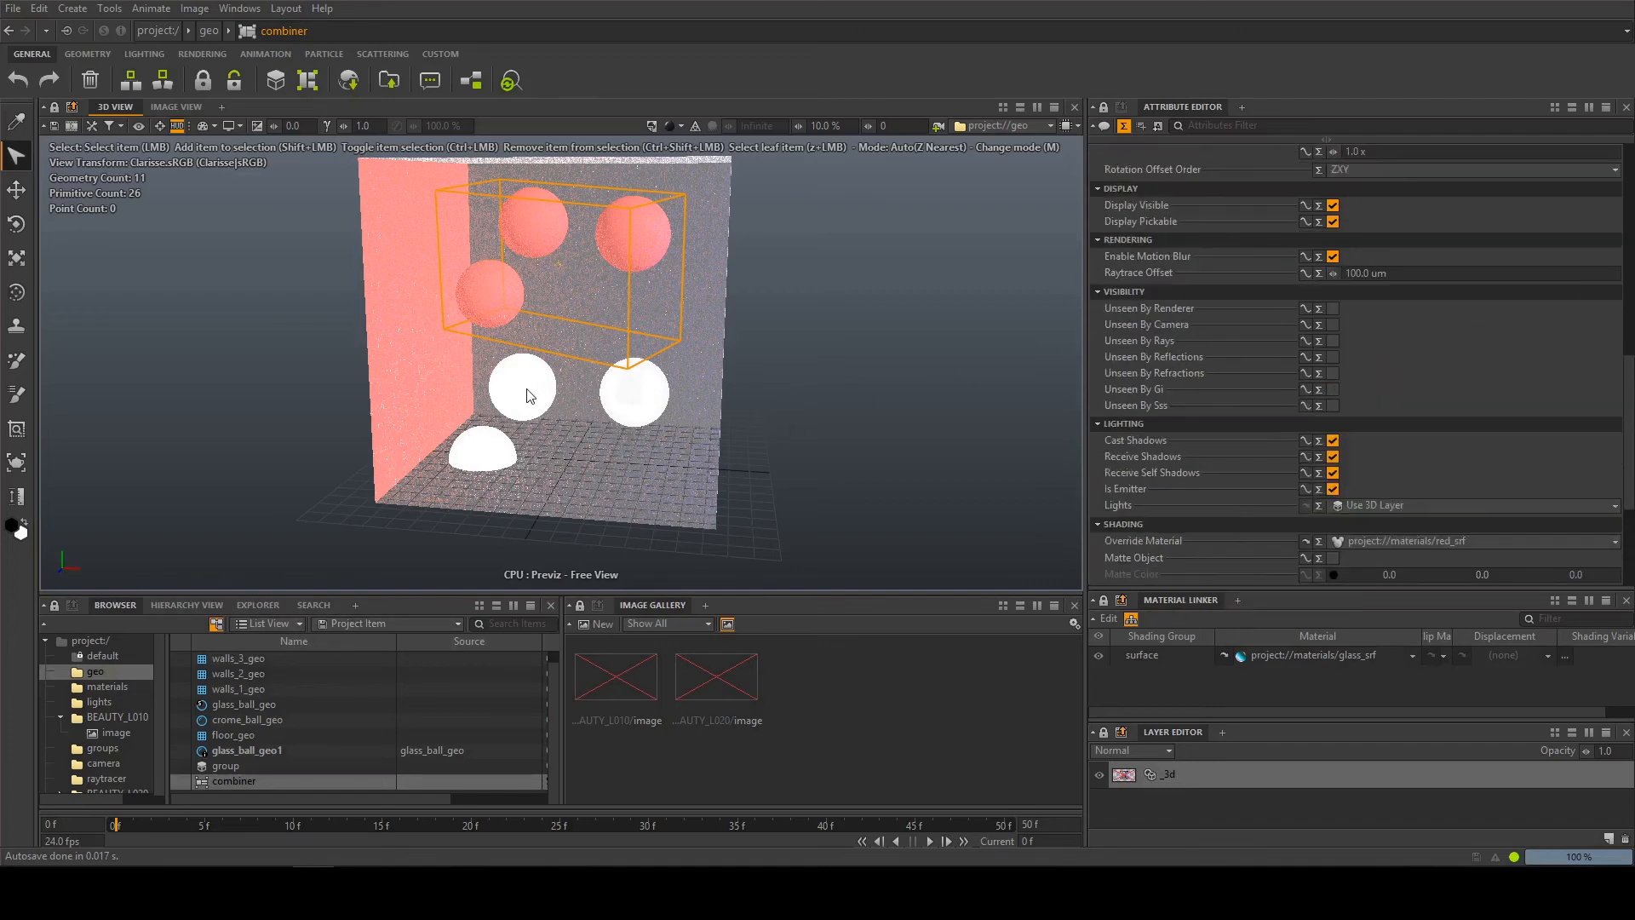
{"action": "scroll", "coordinate": [1143, 436], "scroll_direction": "up", "scroll_amount": 8}
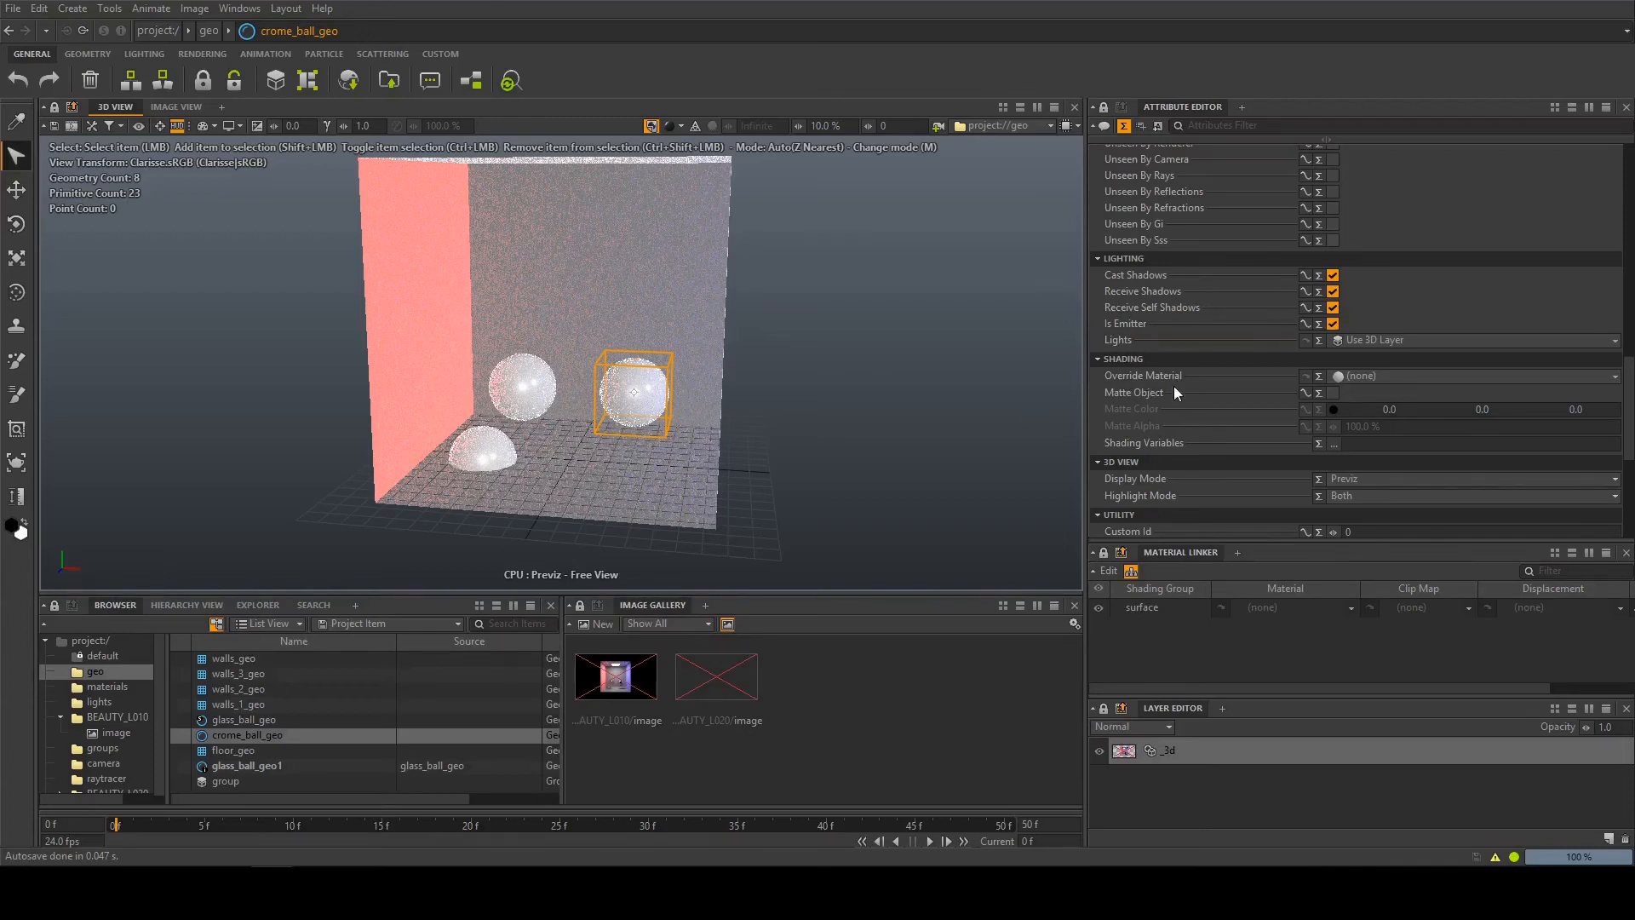
{"action": "left_click", "coordinate": [1345, 377]}
{"action": "left_click", "coordinate": [1223, 162]}
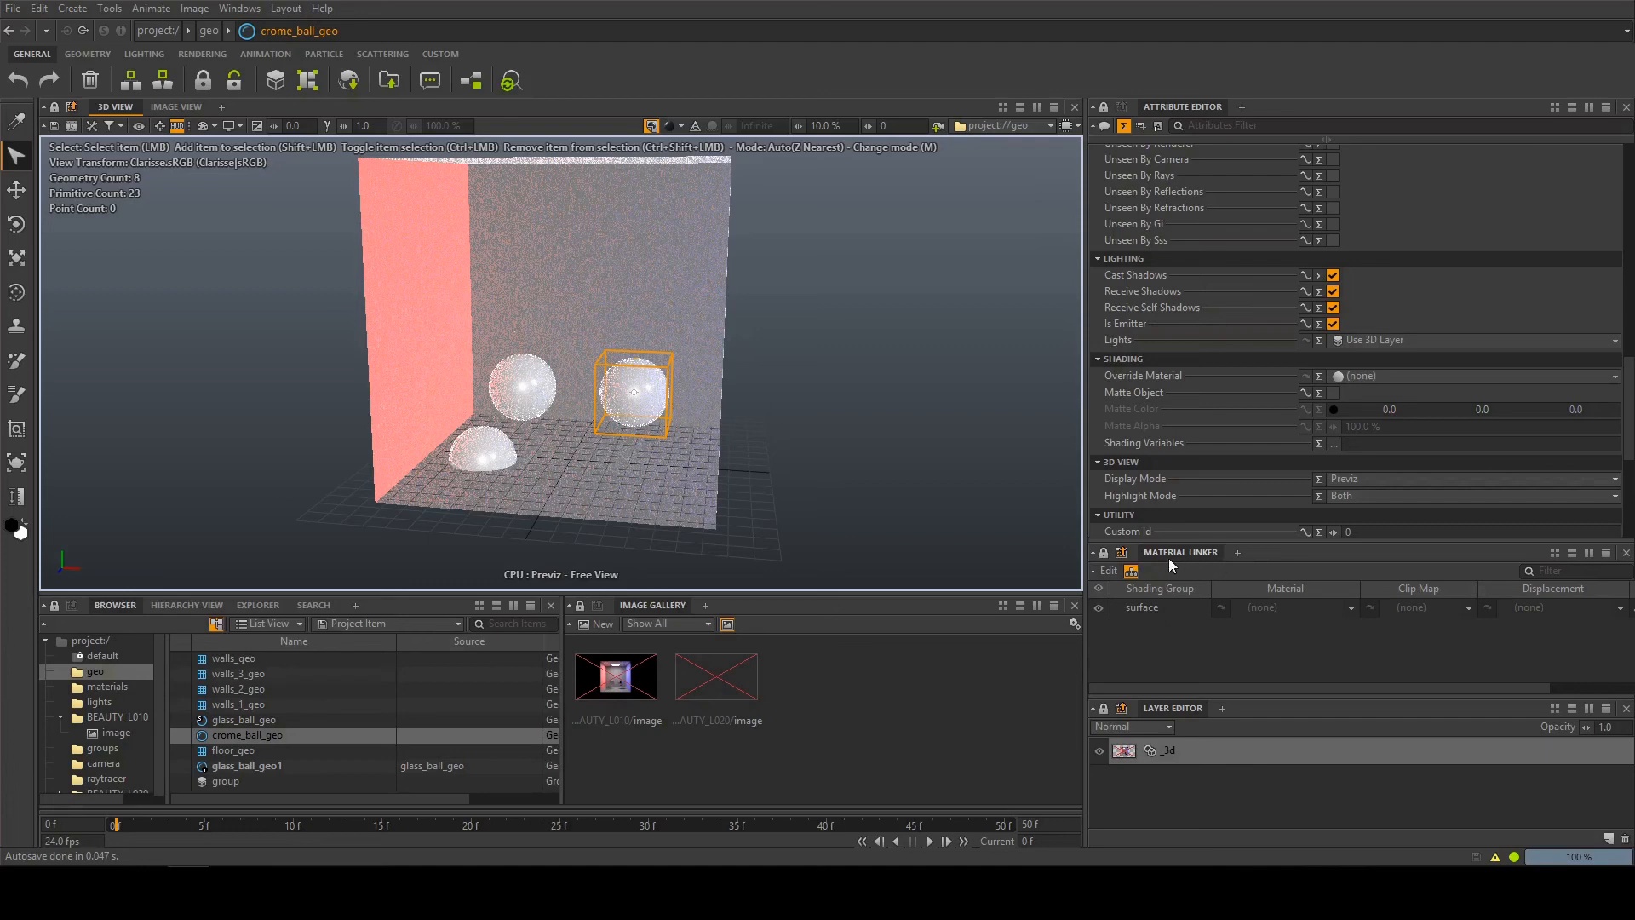
Assign the red_srf material to the surface shading group of crome_ball_geo
{"action": "left_click", "coordinate": [535, 392]}
{"action": "left_click", "coordinate": [650, 402]}
{"action": "left_click", "coordinate": [1300, 608]}
{"action": "left_click", "coordinate": [802, 247]}
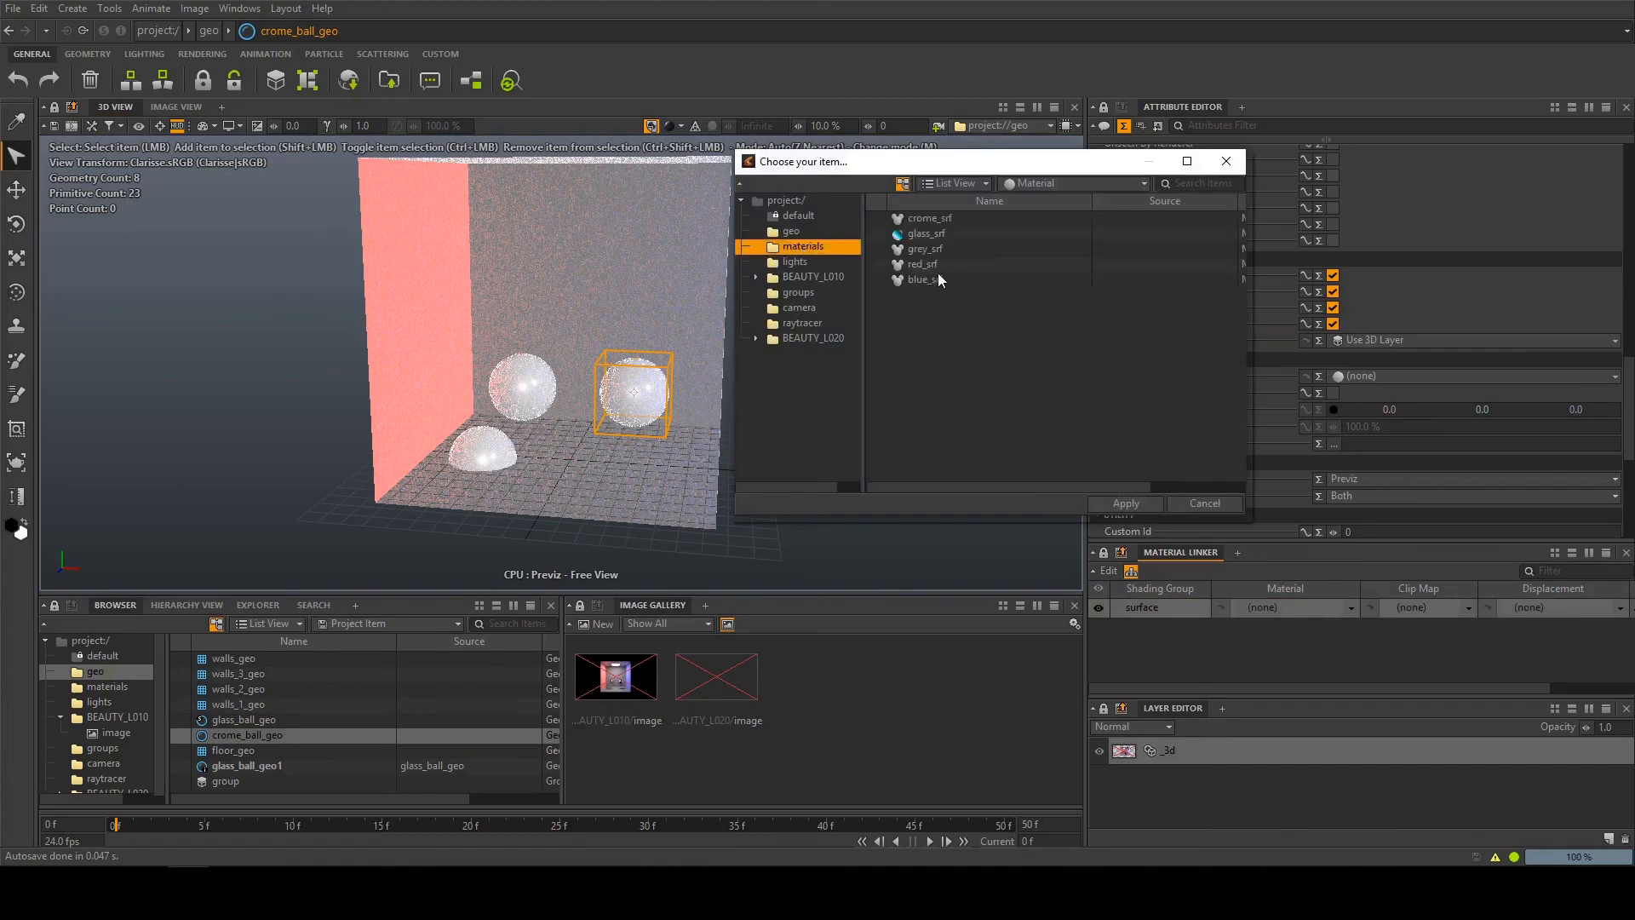
{"action": "double_click", "coordinate": [935, 264]}
Assign the blue_srf material to the surface shading group of glass_ball_geo
{"action": "left_click", "coordinate": [522, 387]}
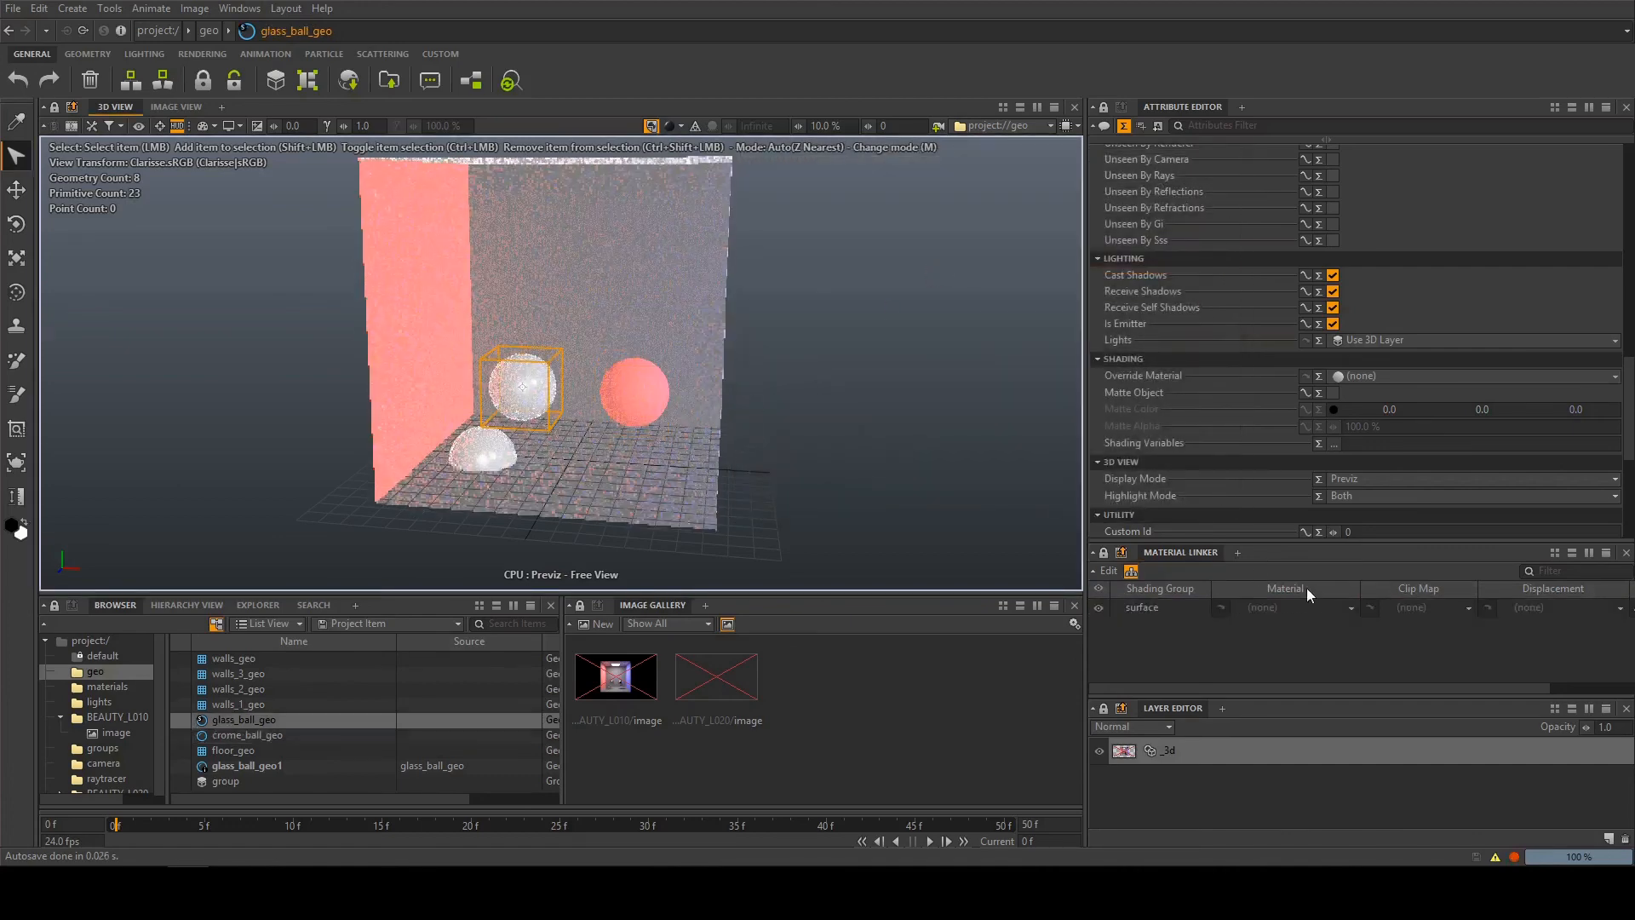
{"action": "left_click", "coordinate": [1273, 607]}
{"action": "left_click", "coordinate": [809, 247]}
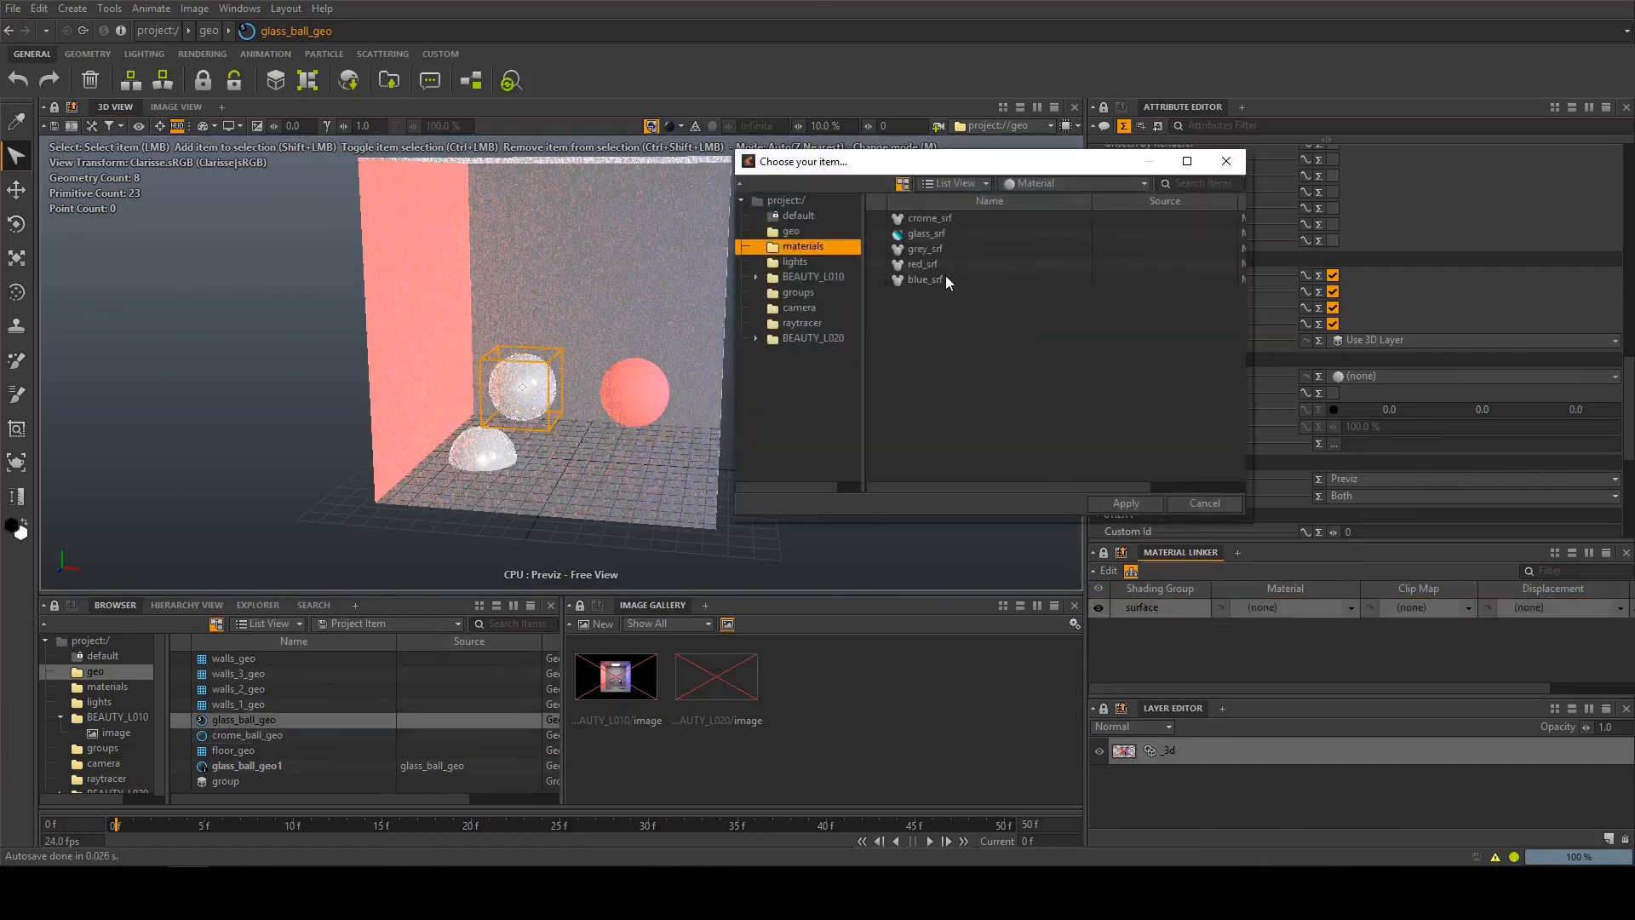
{"action": "double_click", "coordinate": [934, 279]}
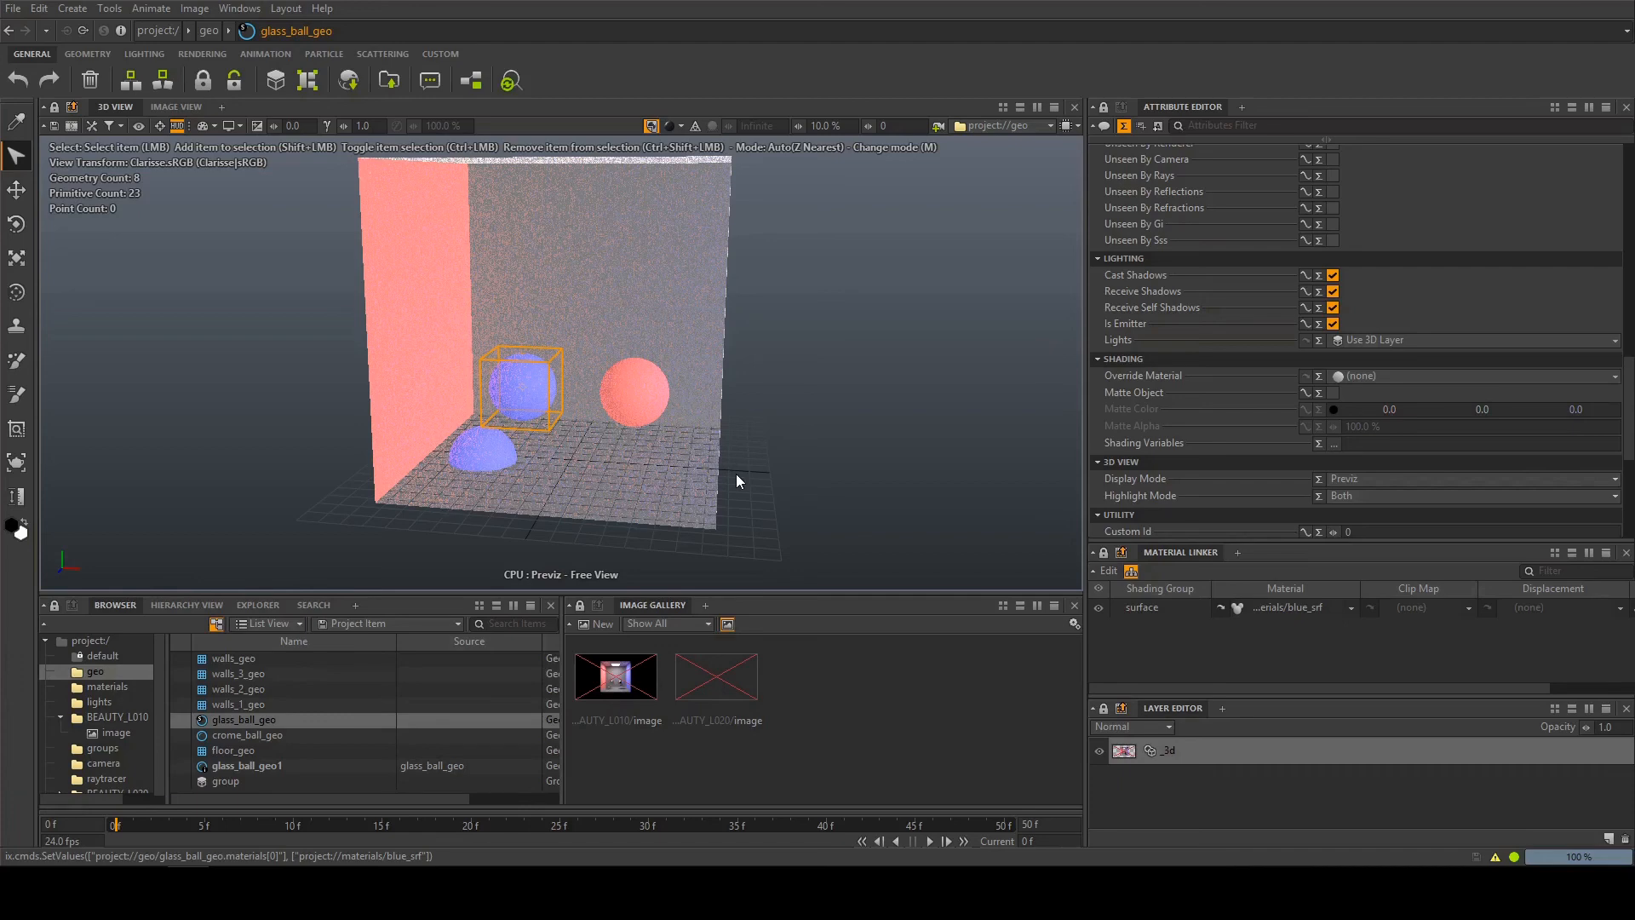
Clear the surface materials assigned directly to glass_ball_geo and crome_ball_geo
{"action": "left_click", "coordinate": [1278, 602]}
{"action": "left_click", "coordinate": [1128, 499]}
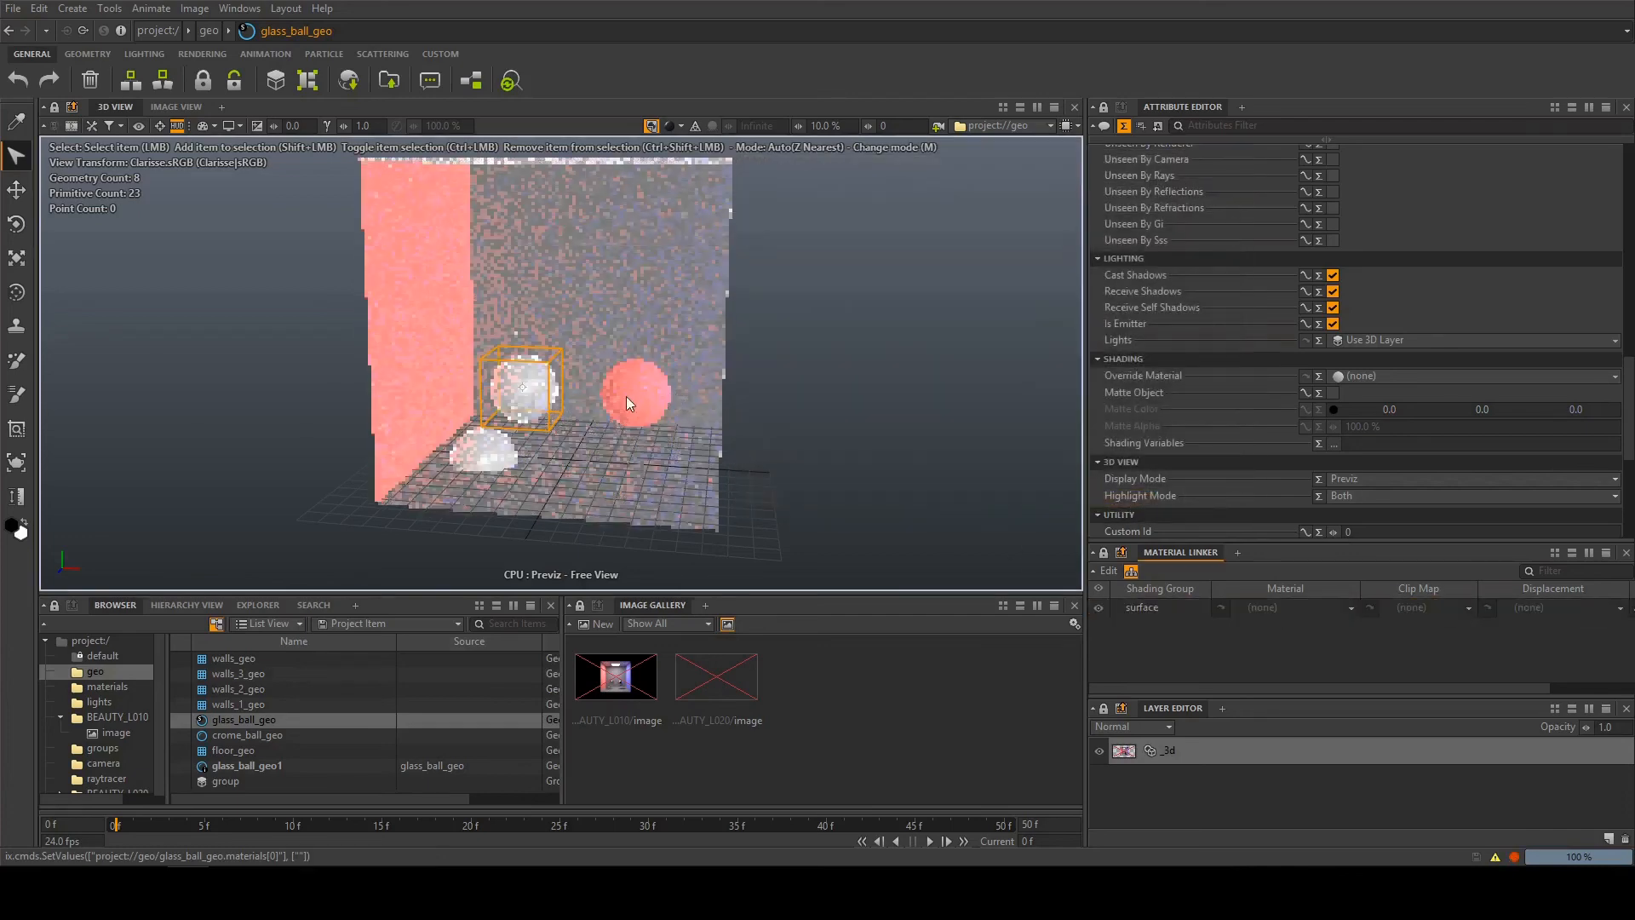
{"action": "left_click", "coordinate": [626, 396]}
{"action": "left_click", "coordinate": [1286, 607]}
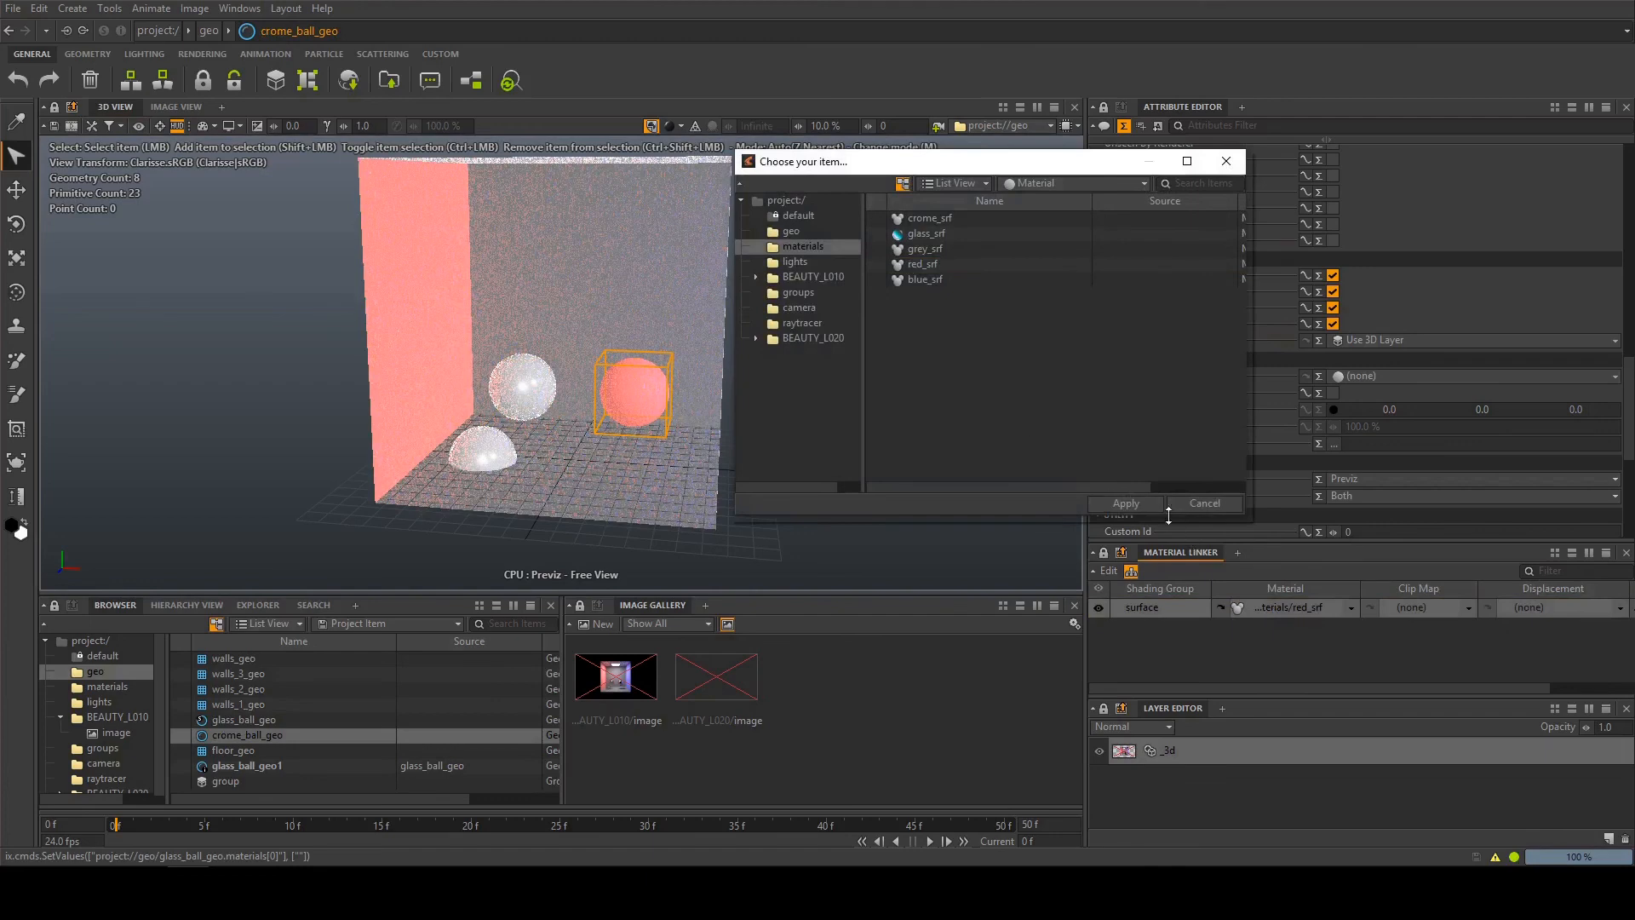
{"action": "left_click", "coordinate": [1126, 504]}
Inspect BEAUTY_L010_shadingLayer in the BEAUTY_L010 context and look at the option for creating a new Shading Layer
{"action": "left_click", "coordinate": [130, 715]}
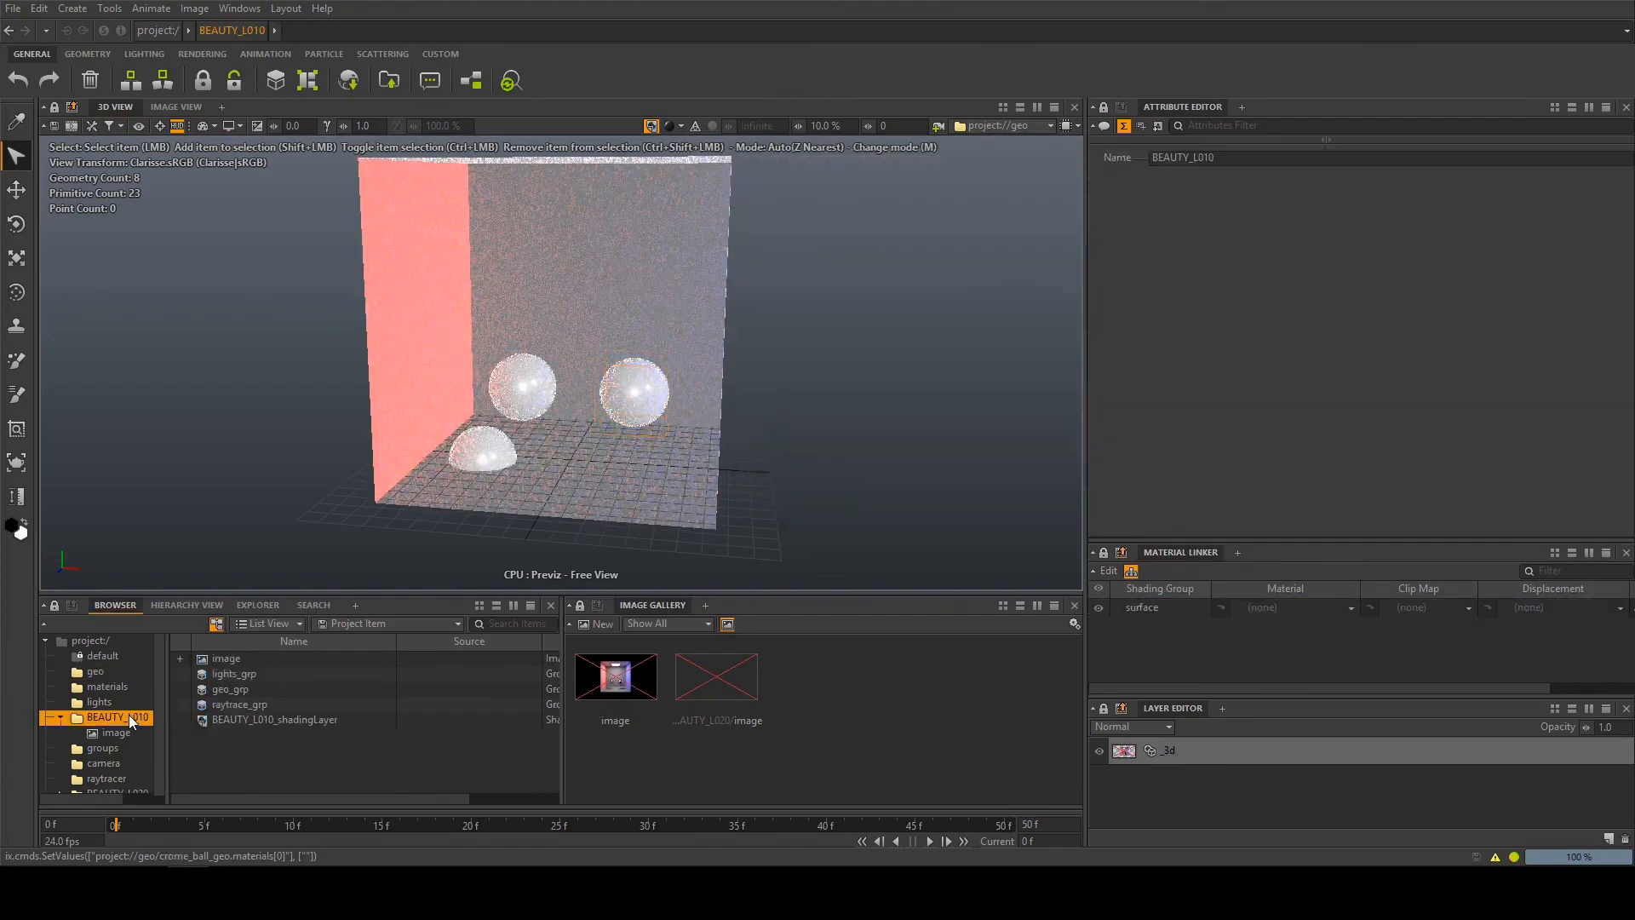
{"action": "left_click", "coordinate": [291, 722]}
{"action": "right_click", "coordinate": [299, 747]}
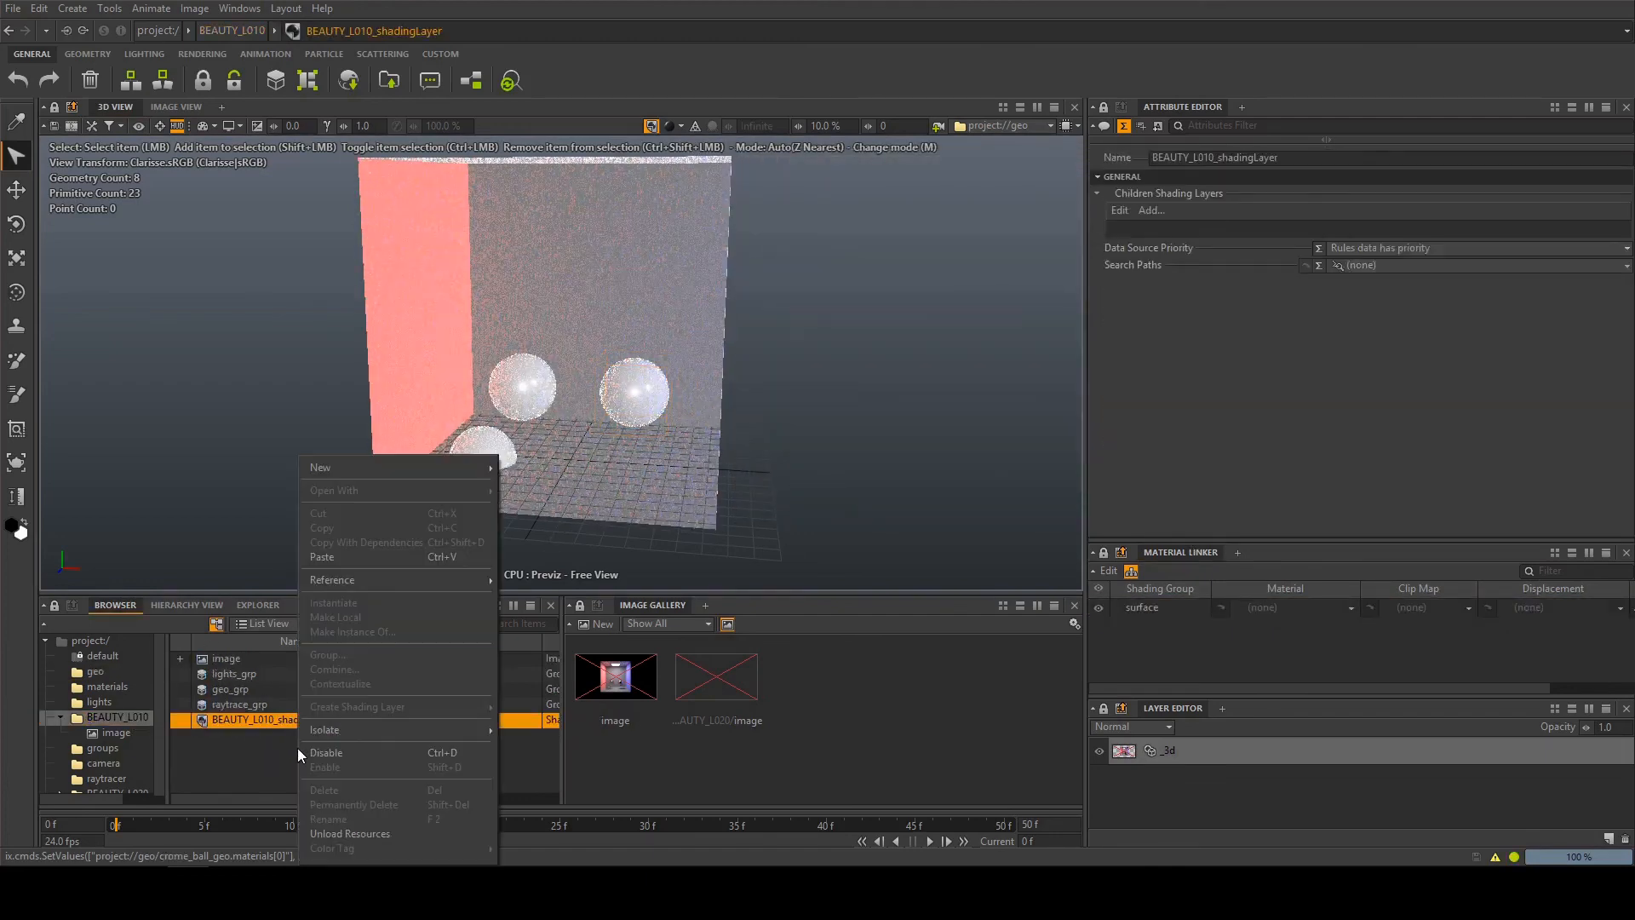
{"action": "mouse_move", "coordinate": [330, 470]}
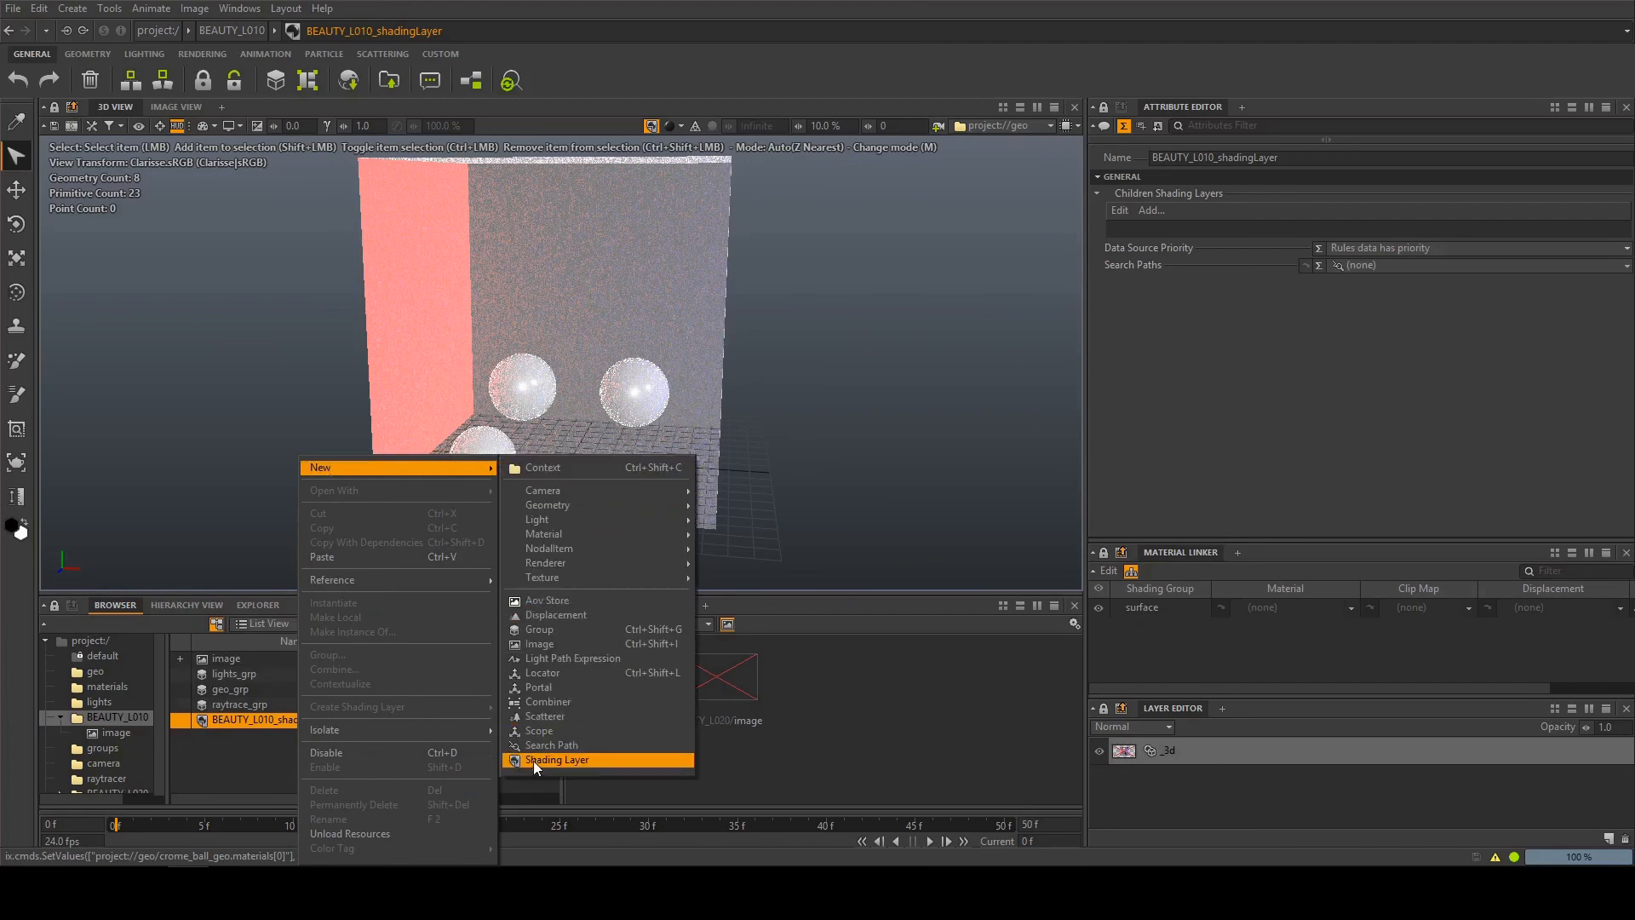
{"action": "left_click", "coordinate": [243, 763]}
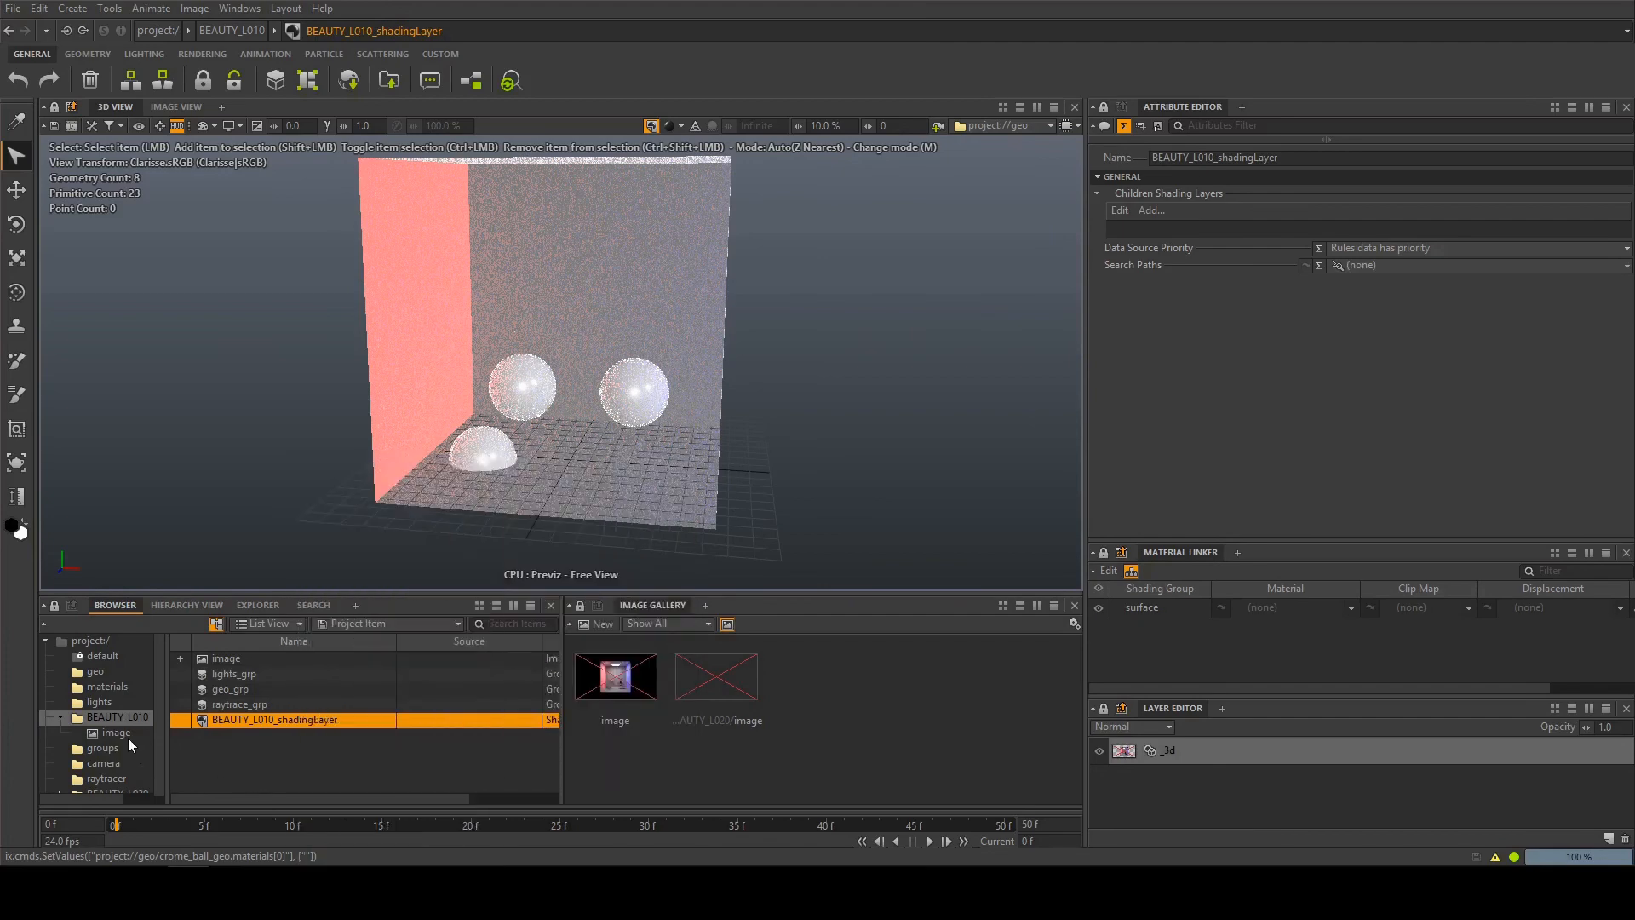
Check which shading layer is assigned to the 3D layer of the BEAUTY_L010 image, leaving the assignment as it is
{"action": "left_click", "coordinate": [116, 733]}
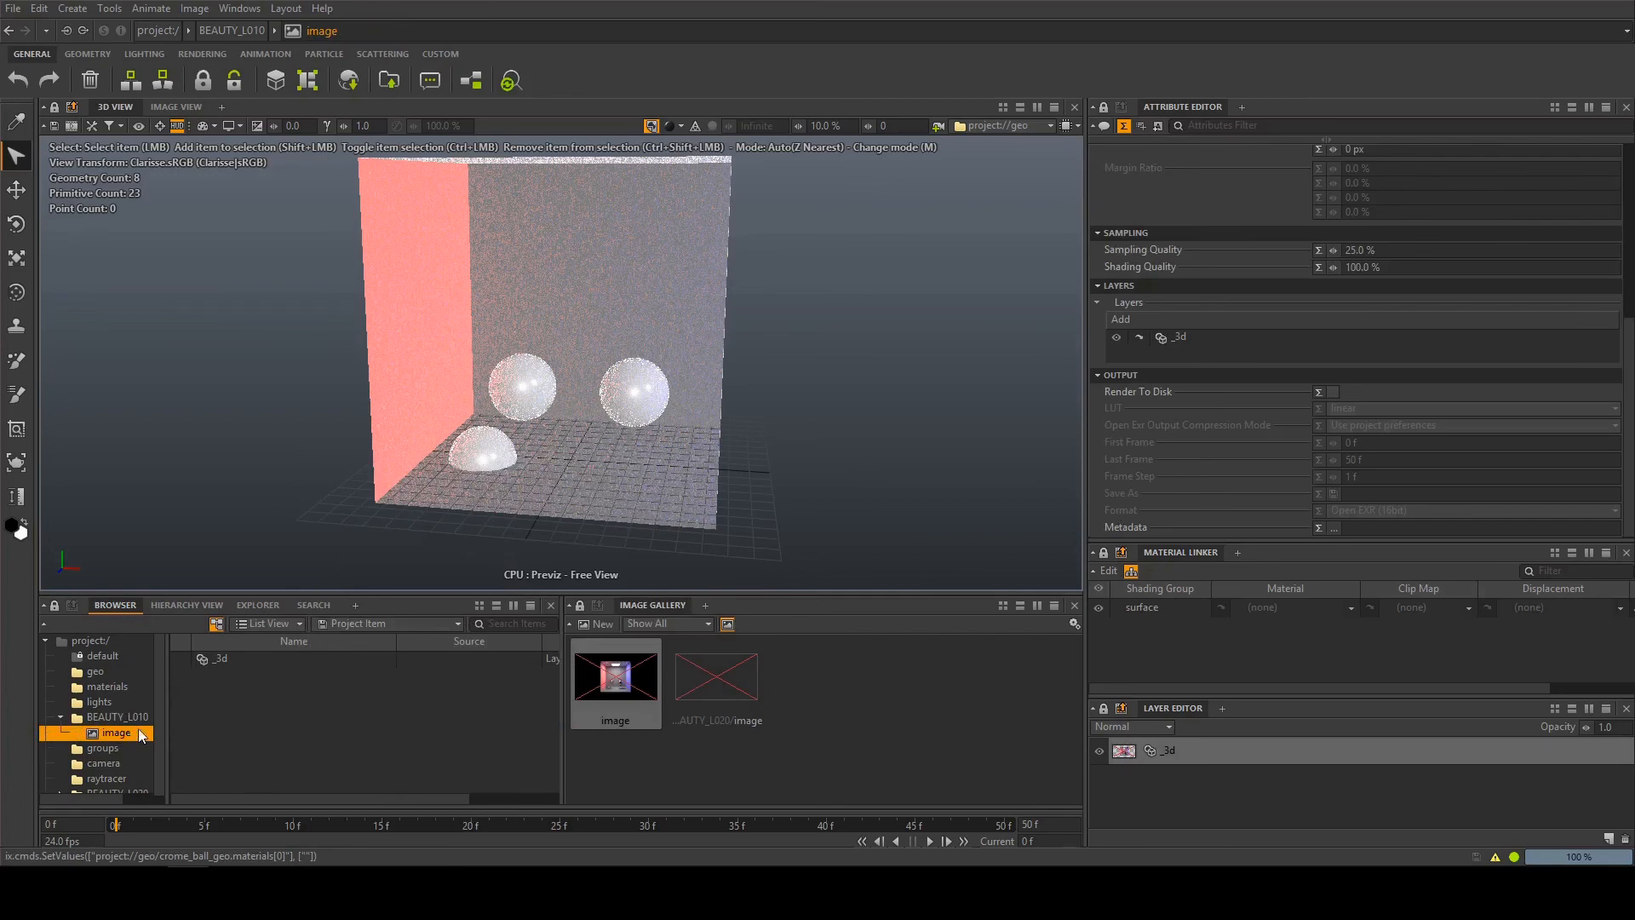
{"action": "left_click", "coordinate": [1137, 337]}
{"action": "scroll", "coordinate": [1184, 380], "scroll_direction": "down", "scroll_amount": 15}
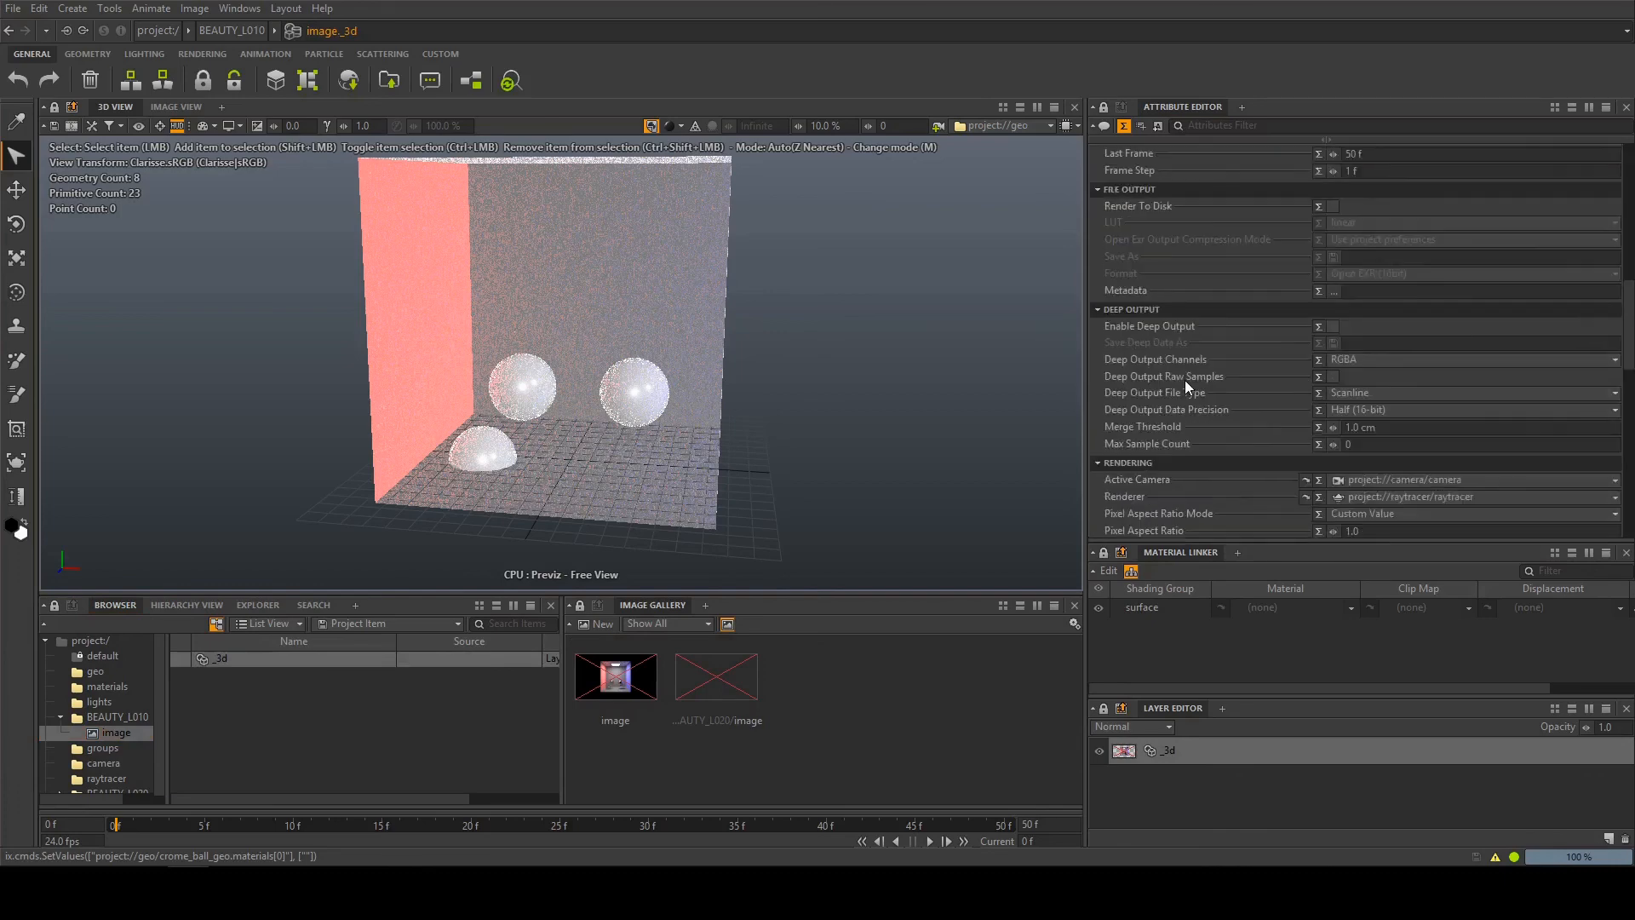
{"action": "scroll", "coordinate": [1184, 380], "scroll_direction": "down", "scroll_amount": 7}
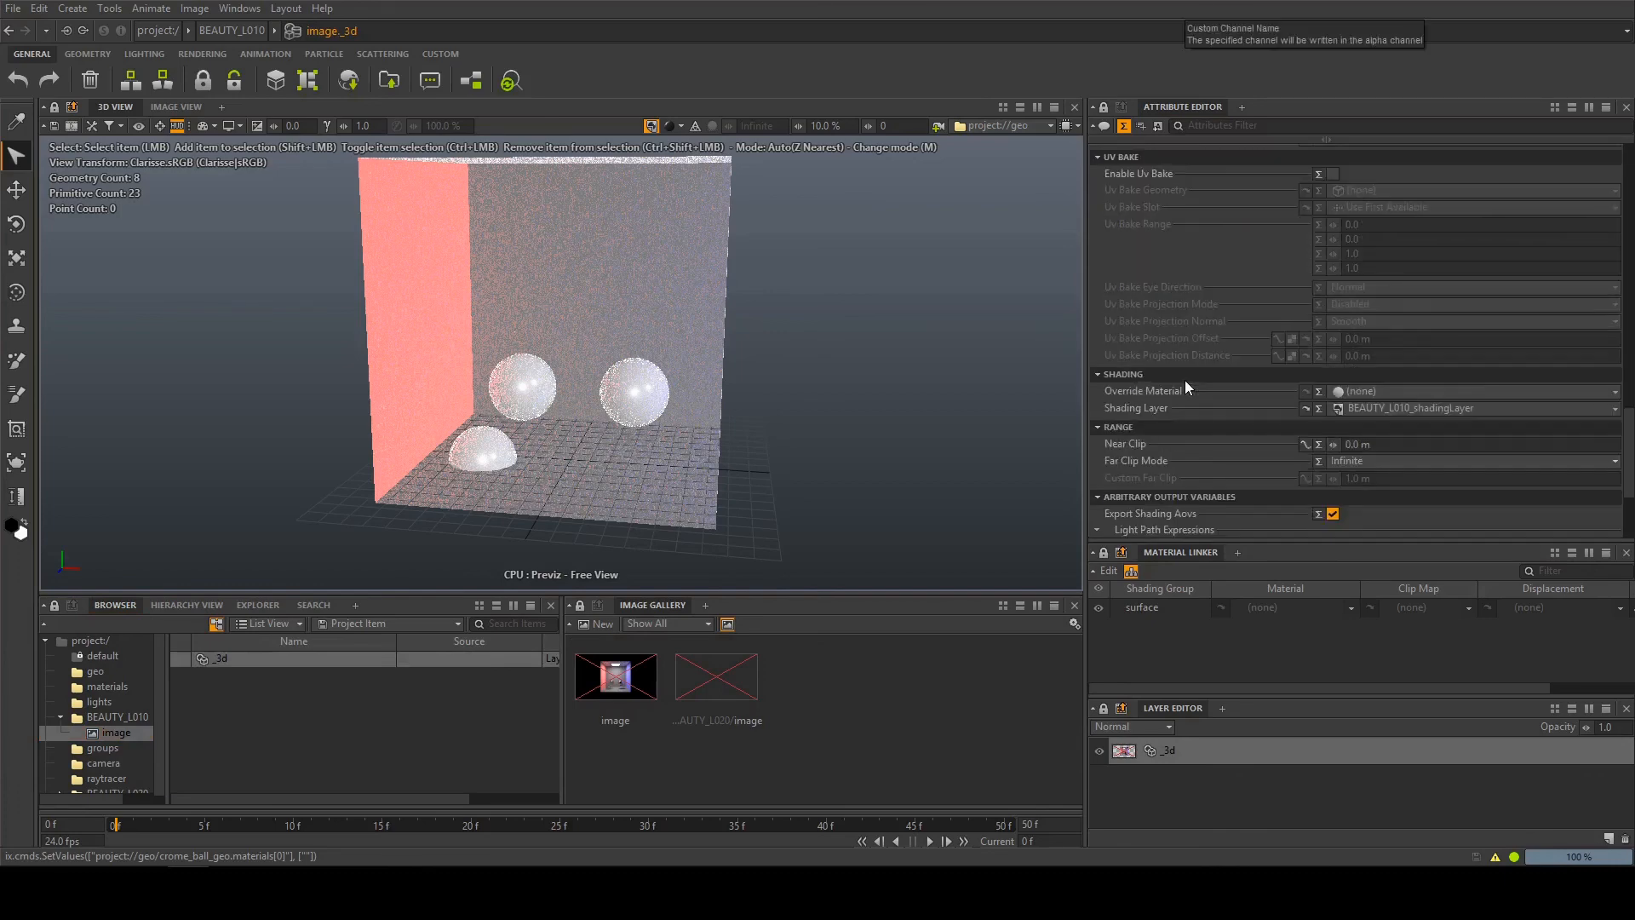
{"action": "left_click", "coordinate": [1371, 411]}
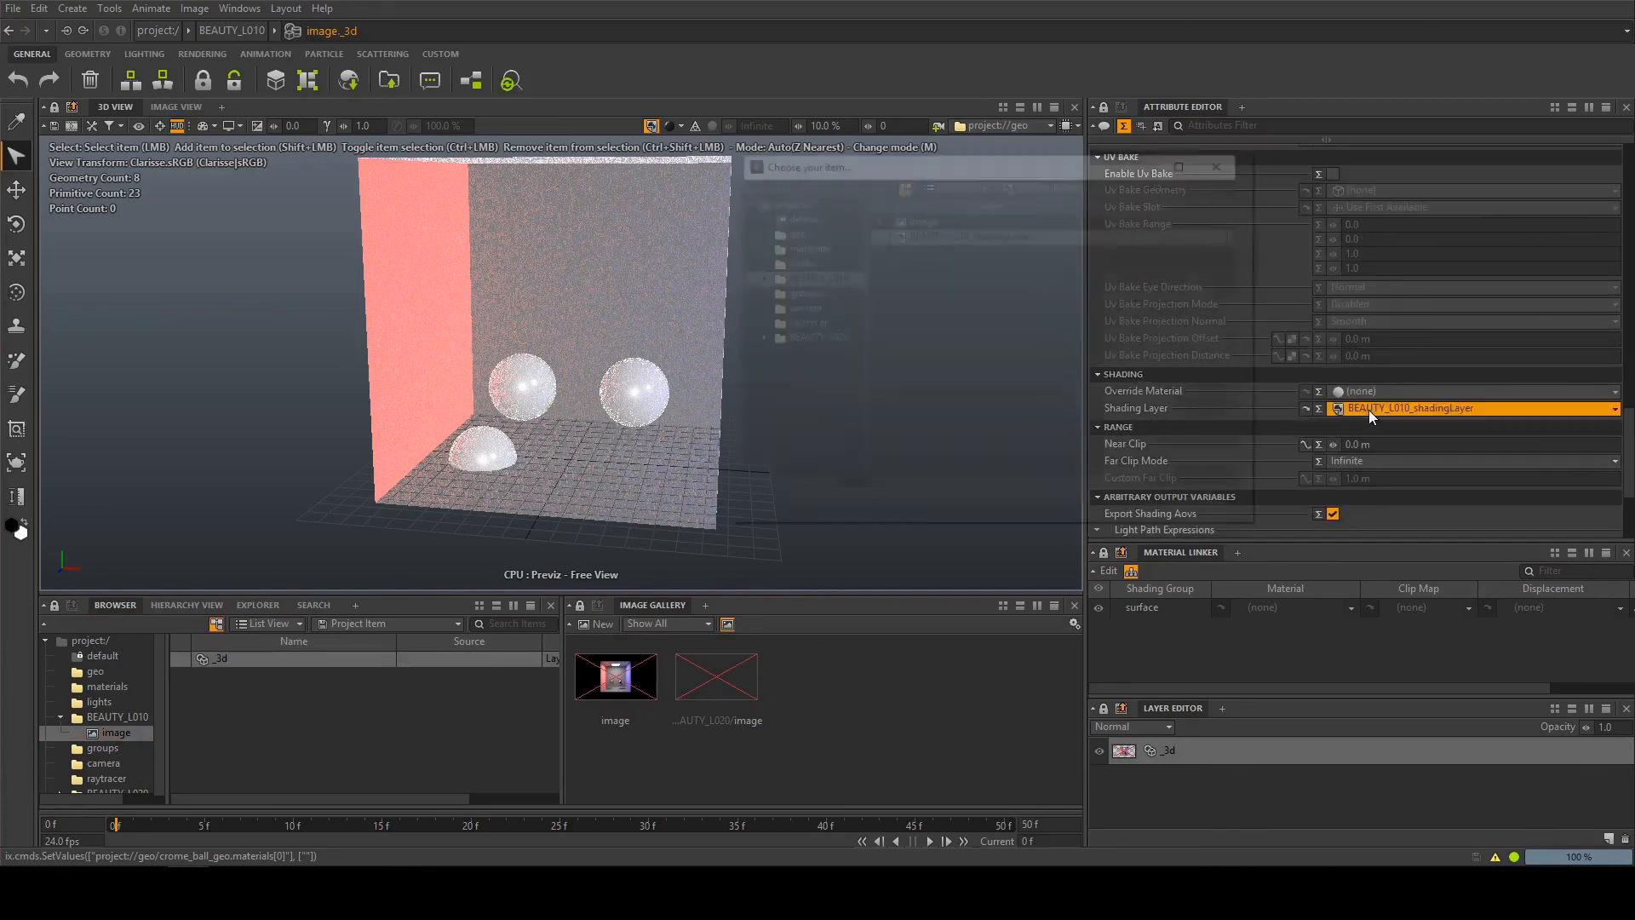
{"action": "left_click", "coordinate": [1204, 504]}
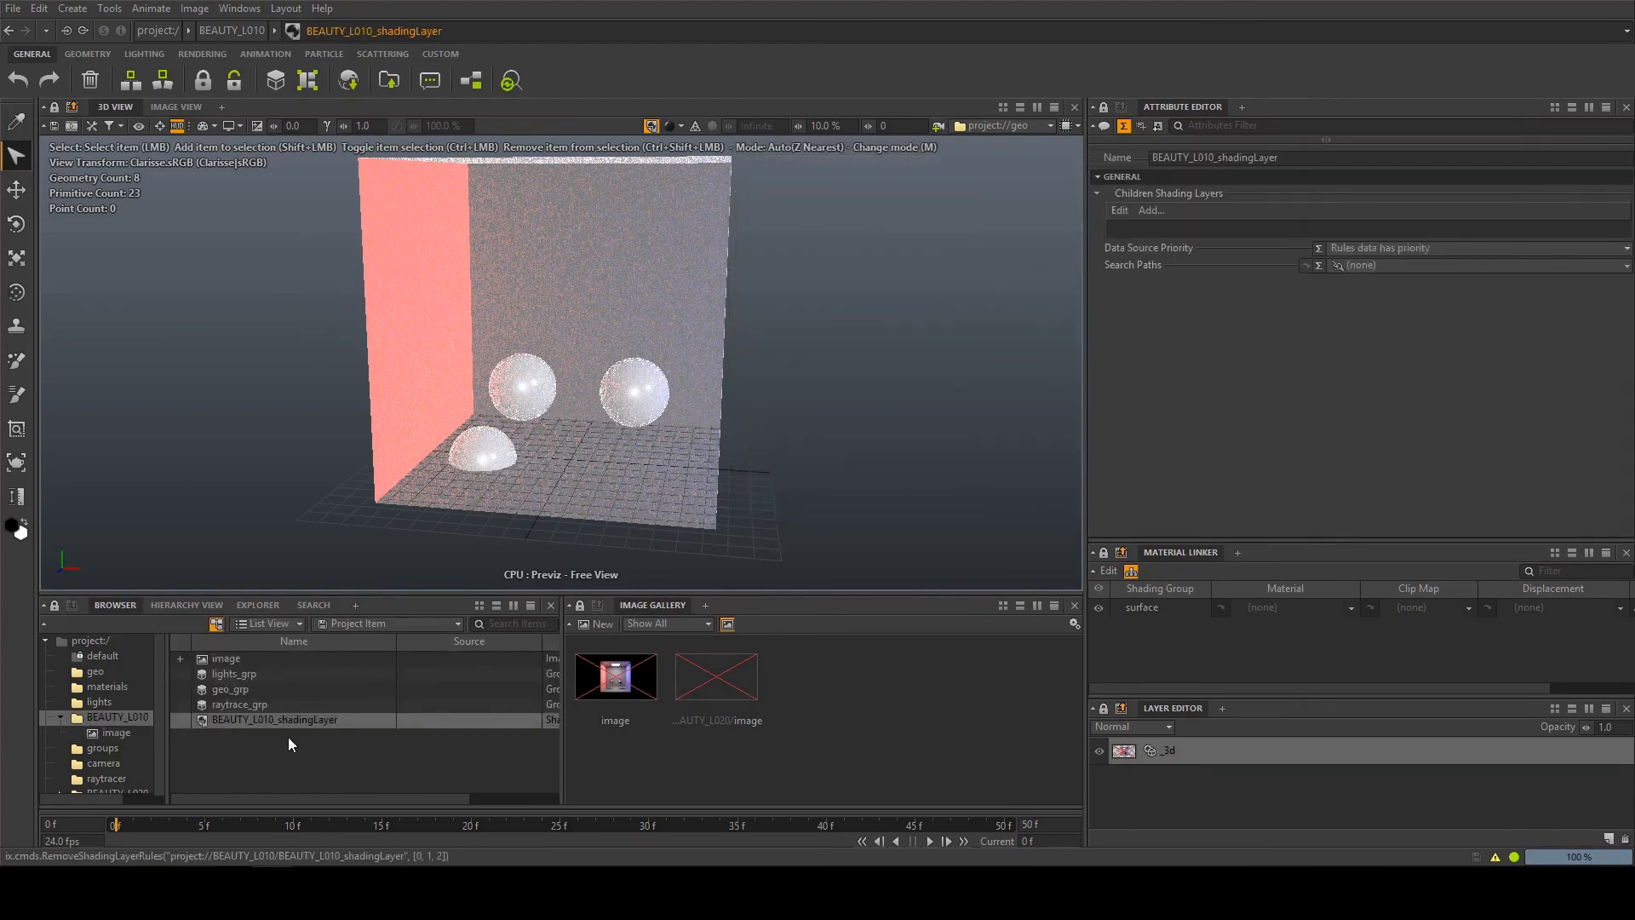
Open BEAUTY_L010_shadingLayer in the Shading Layer Editor and enlarge the editor window beside the 3D view
{"action": "double_click", "coordinate": [283, 723]}
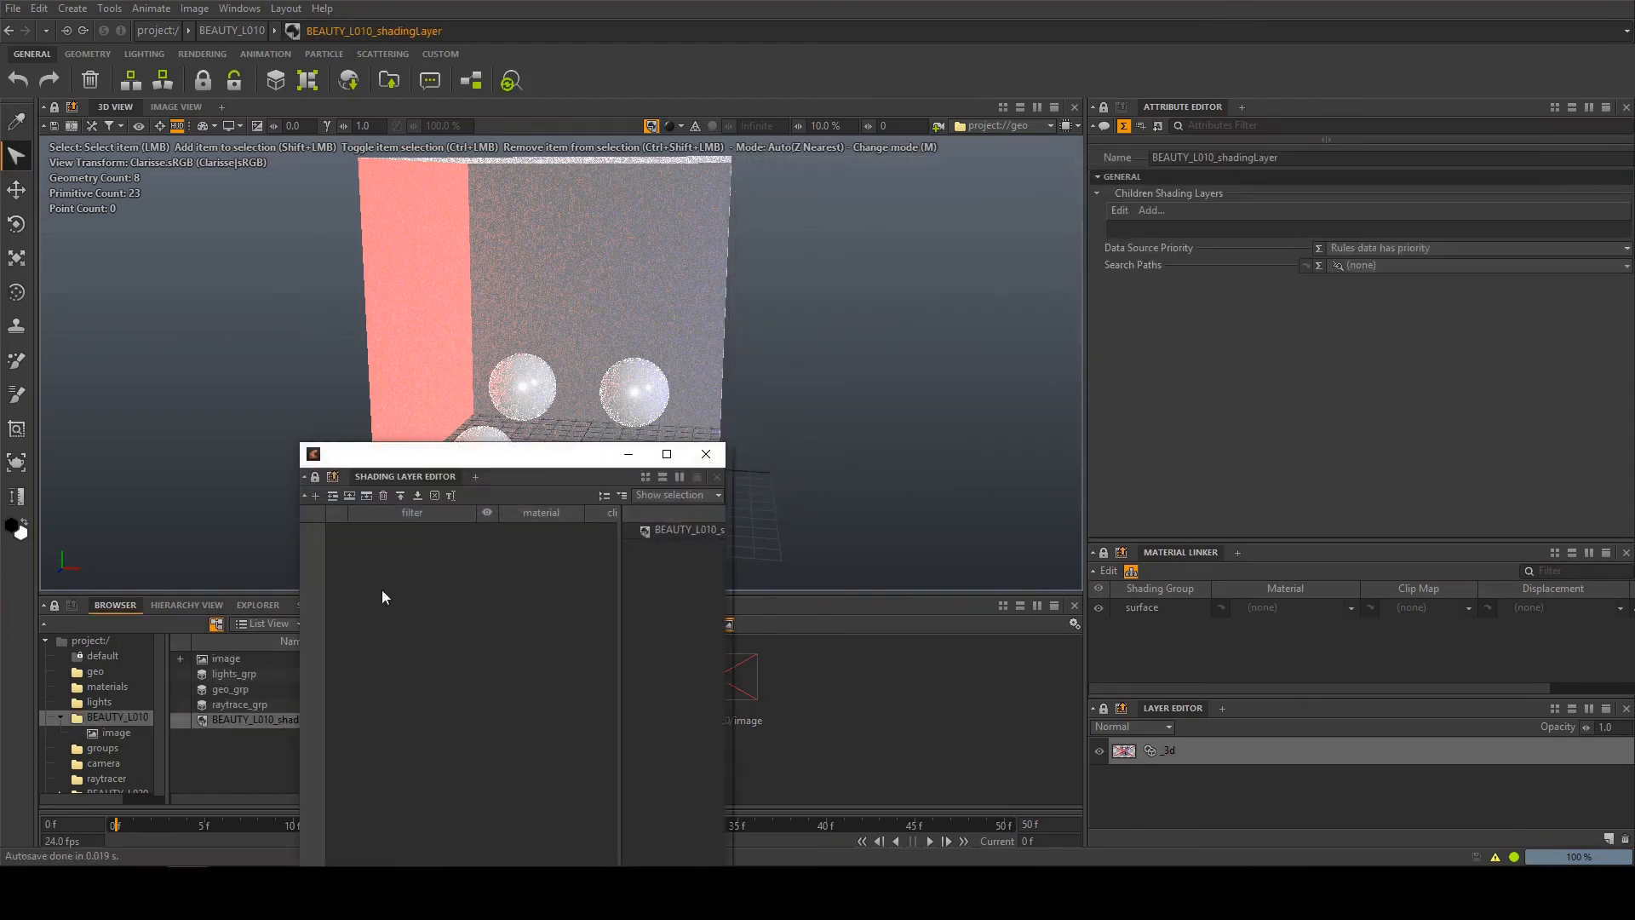
{"action": "mouse_move", "coordinate": [535, 460]}
{"action": "left_mouse_down"}
{"action": "mouse_move", "coordinate": [837, 315]}
{"action": "mouse_move", "coordinate": [864, 271]}
{"action": "left_mouse_up"}
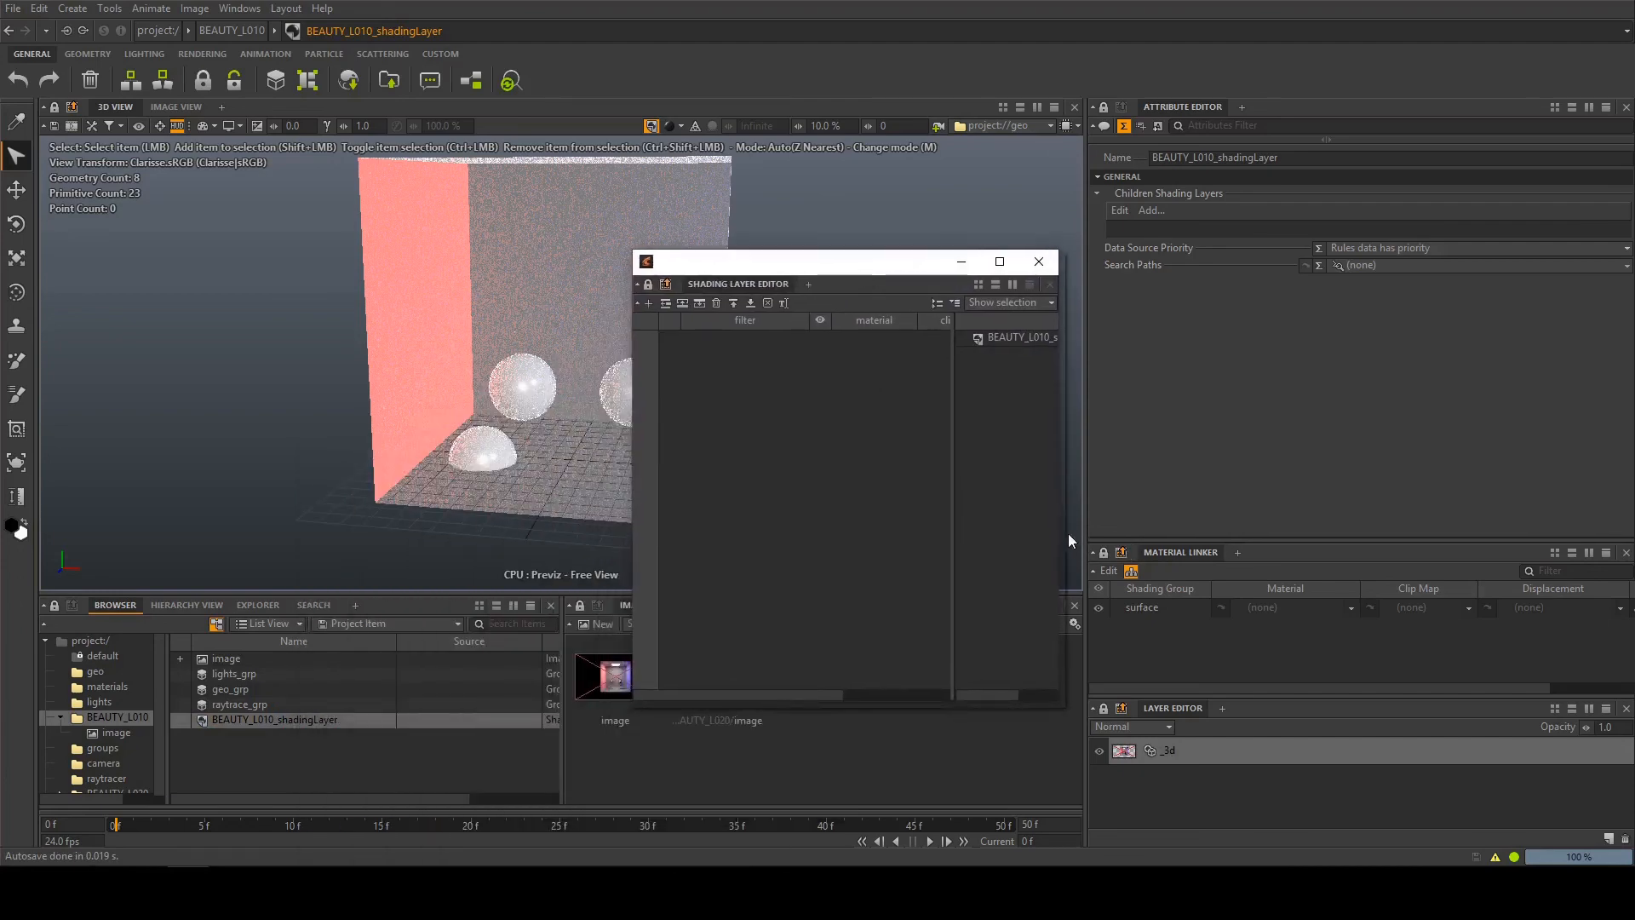
{"action": "left_click_drag", "start_coordinate": [1067, 533], "coordinate": [1468, 472]}
{"action": "left_click_drag", "start_coordinate": [917, 282], "coordinate": [1060, 303]}
Add a shading rule to BEAUTY_L010_shadingLayer with the filter *geo*/*crome*
{"action": "left_click", "coordinate": [780, 334]}
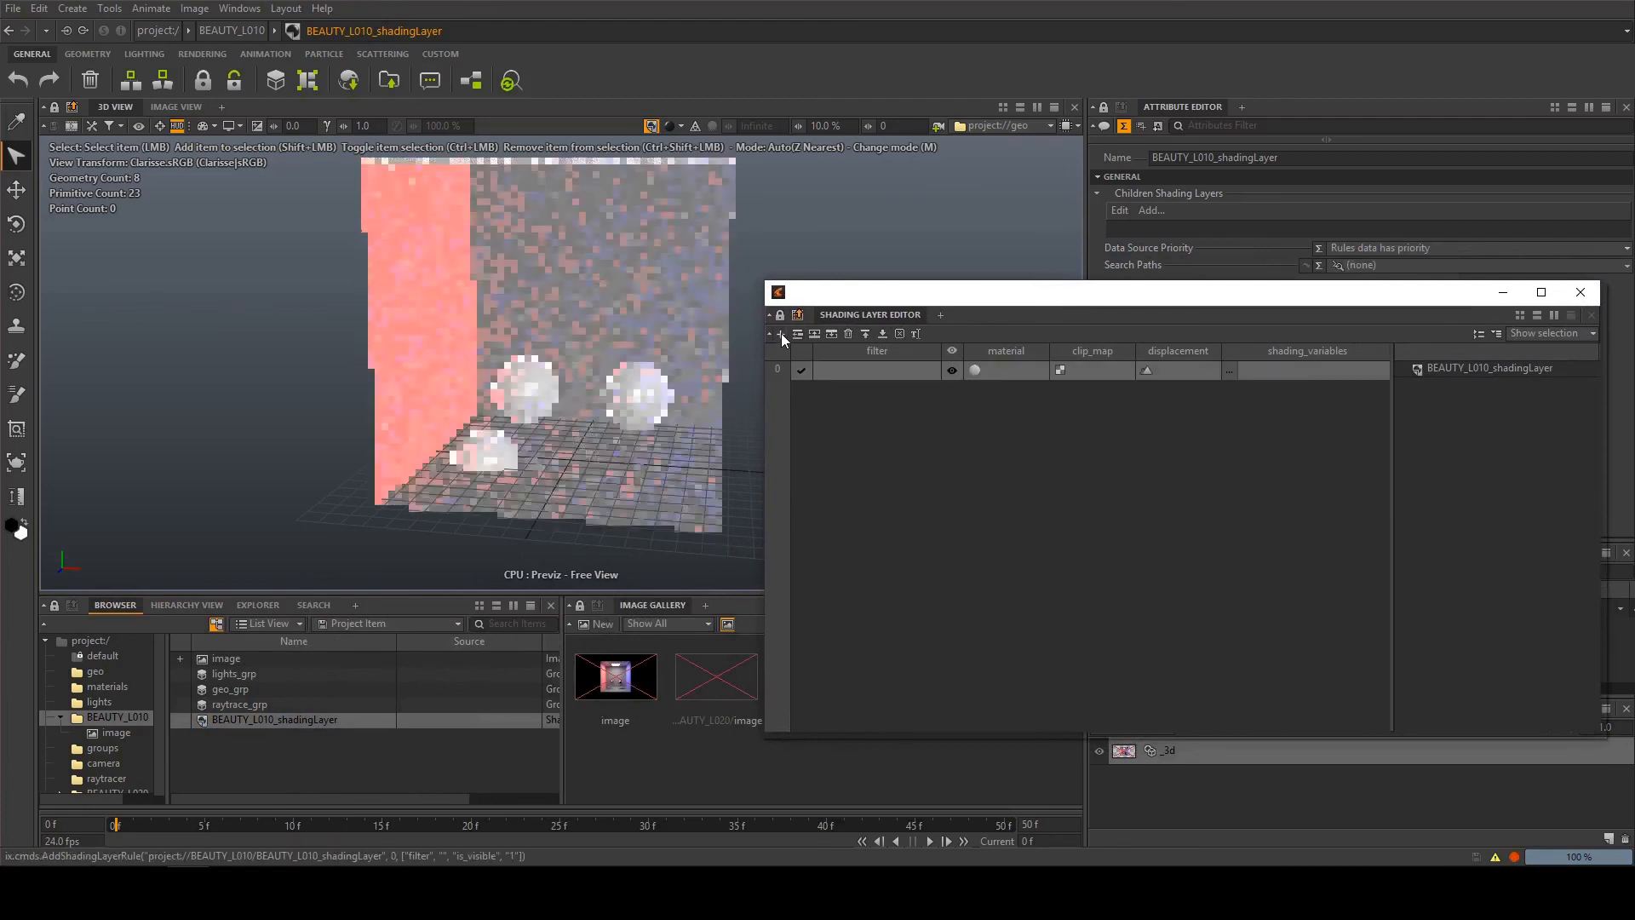
{"action": "double_click", "coordinate": [855, 372]}
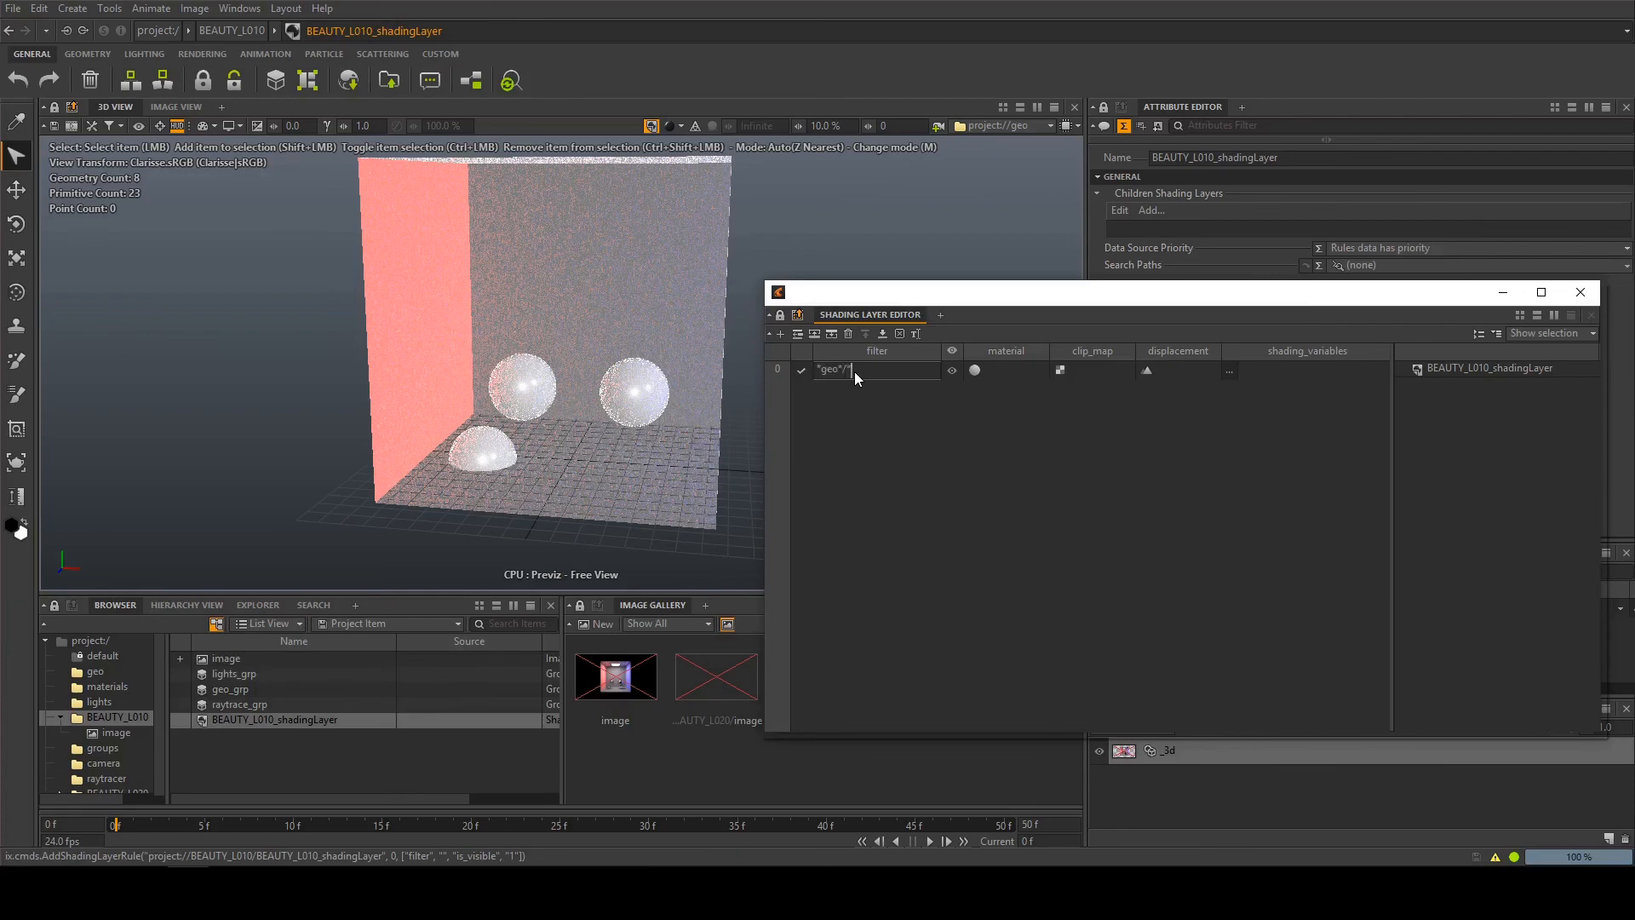
{"action": "key", "text": "Return"}
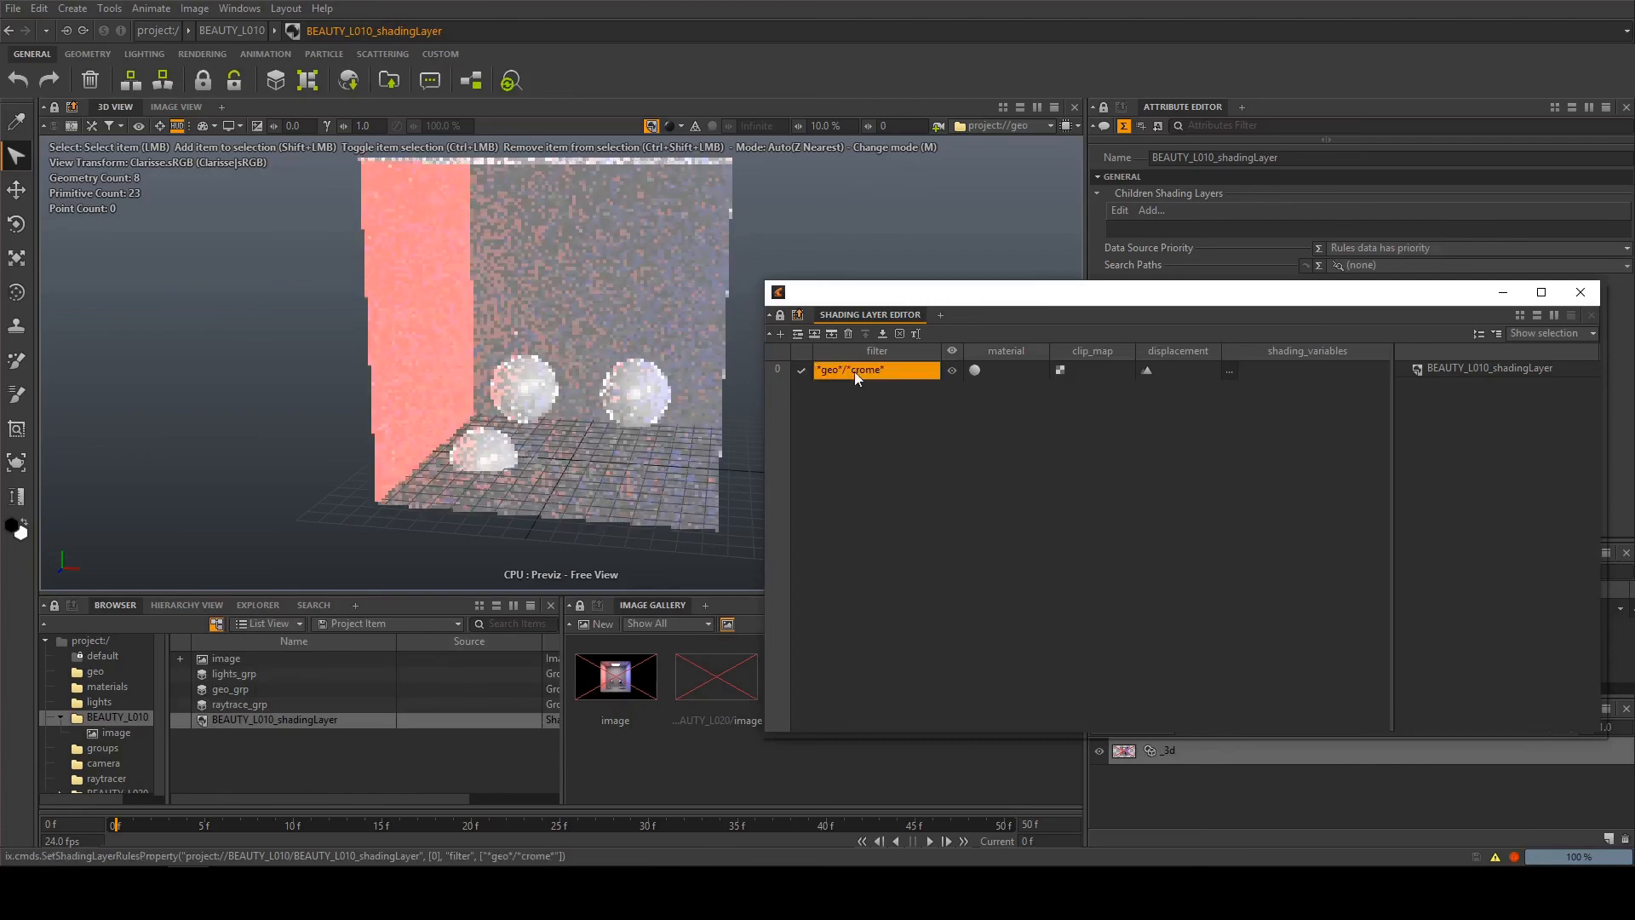
Set the crome rule's material to crome_srf from the materials context
{"action": "left_click", "coordinate": [1022, 371]}
{"action": "left_click", "coordinate": [821, 247]}
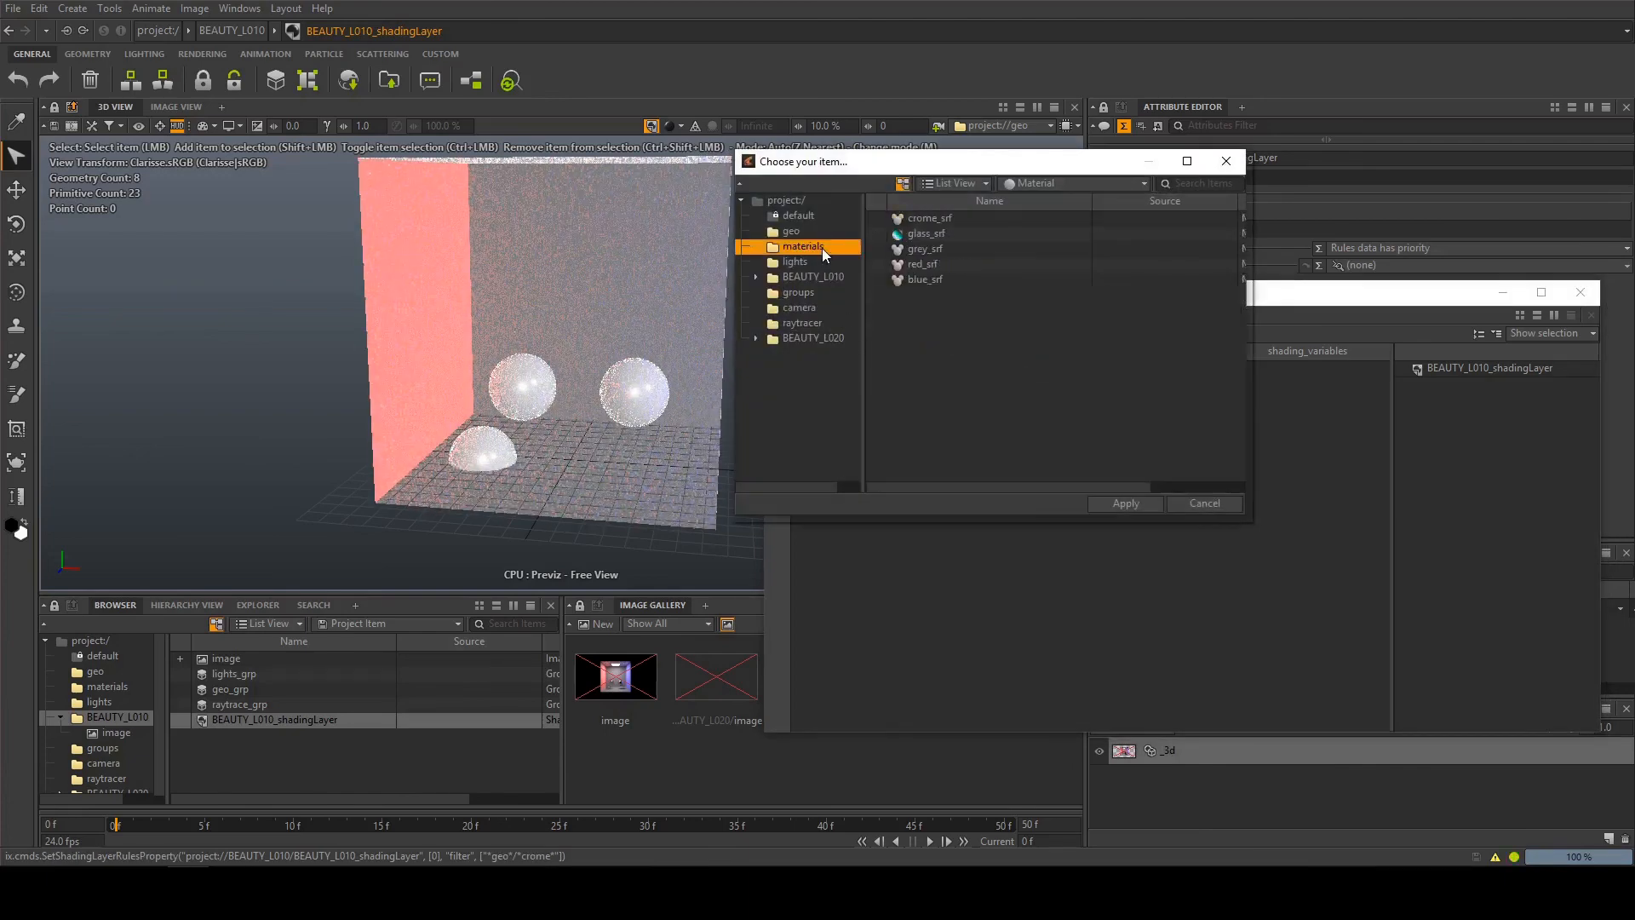
{"action": "left_click", "coordinate": [932, 220]}
{"action": "double_click", "coordinate": [932, 220]}
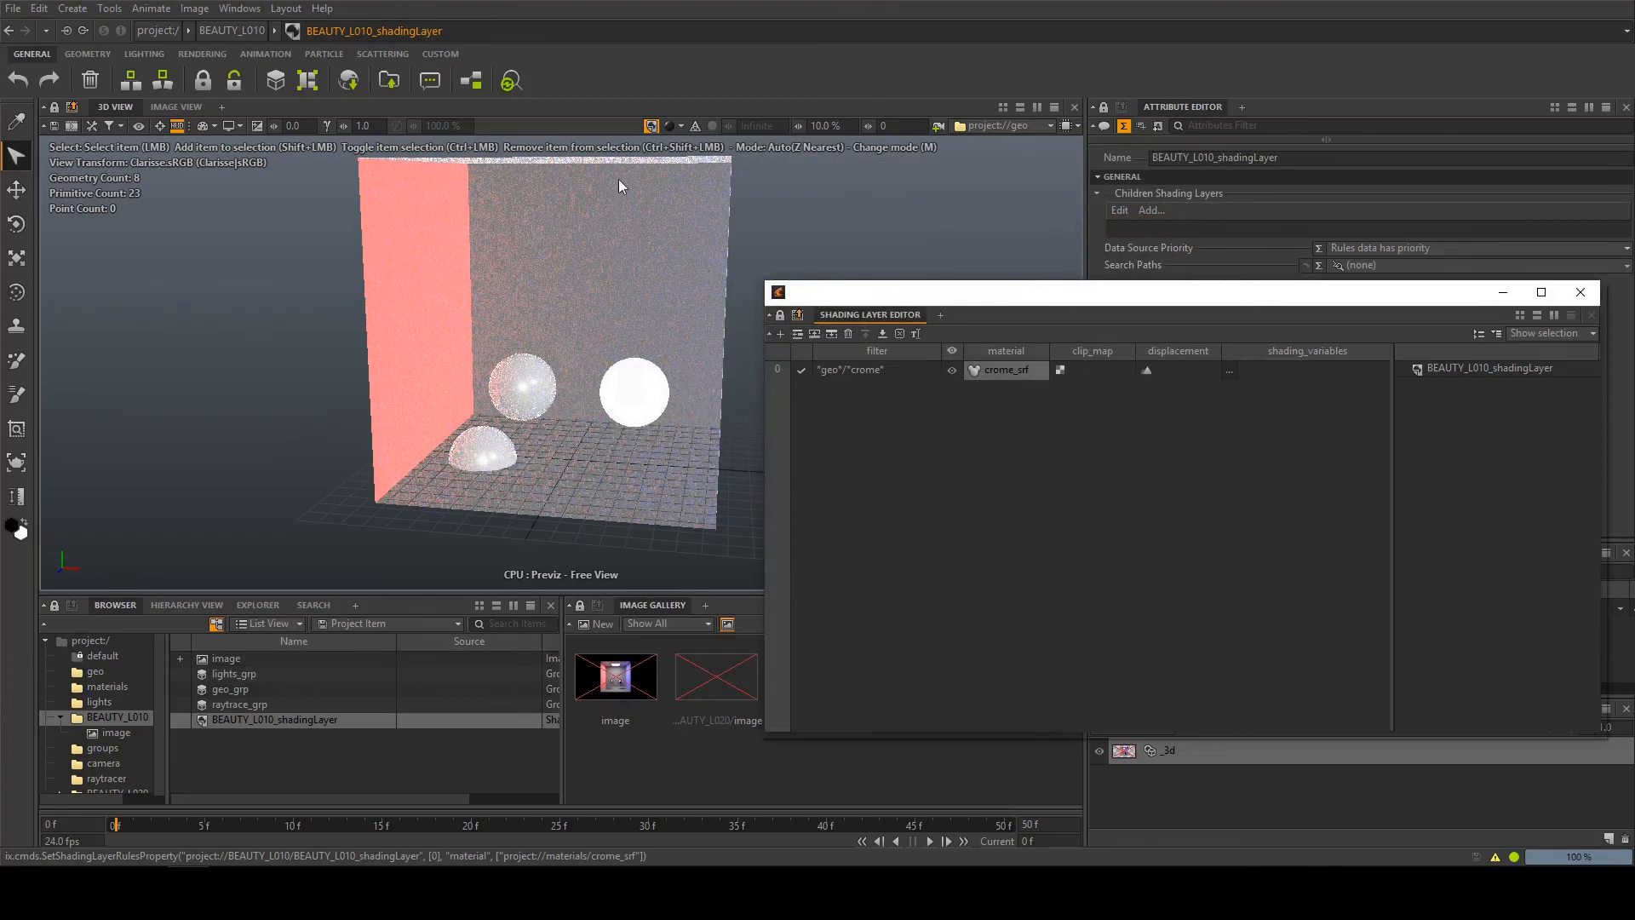
Remove the shading layer from the 3D view and assign BEAUTY_L010_shadingLayer to the view again
{"action": "left_click", "coordinate": [652, 126]}
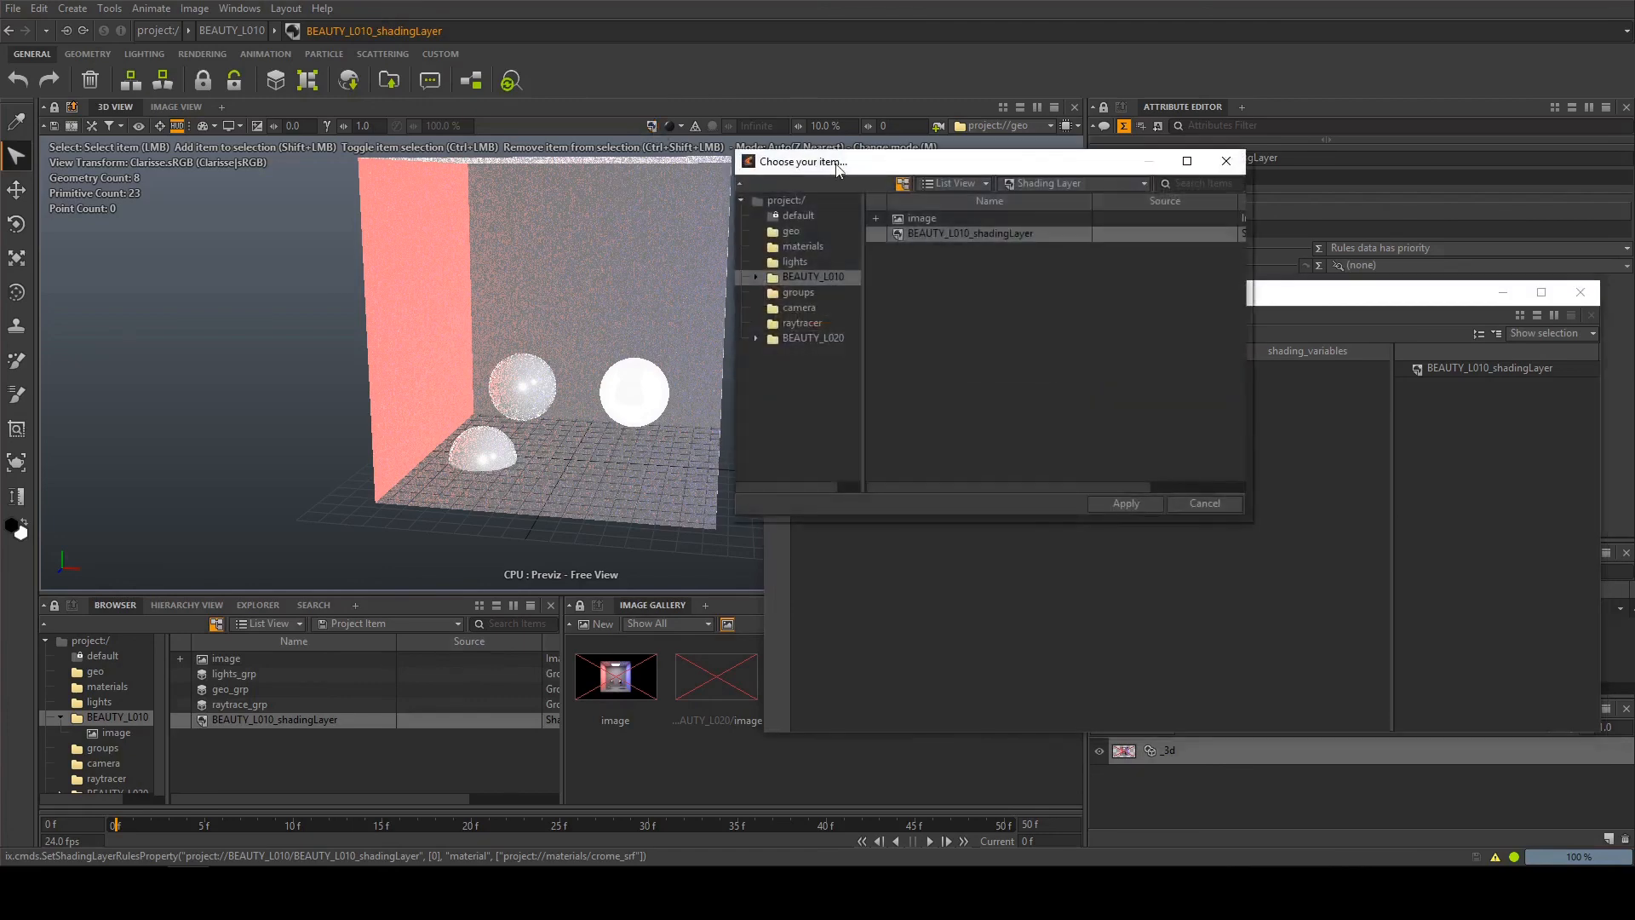
{"action": "left_click", "coordinate": [1147, 507]}
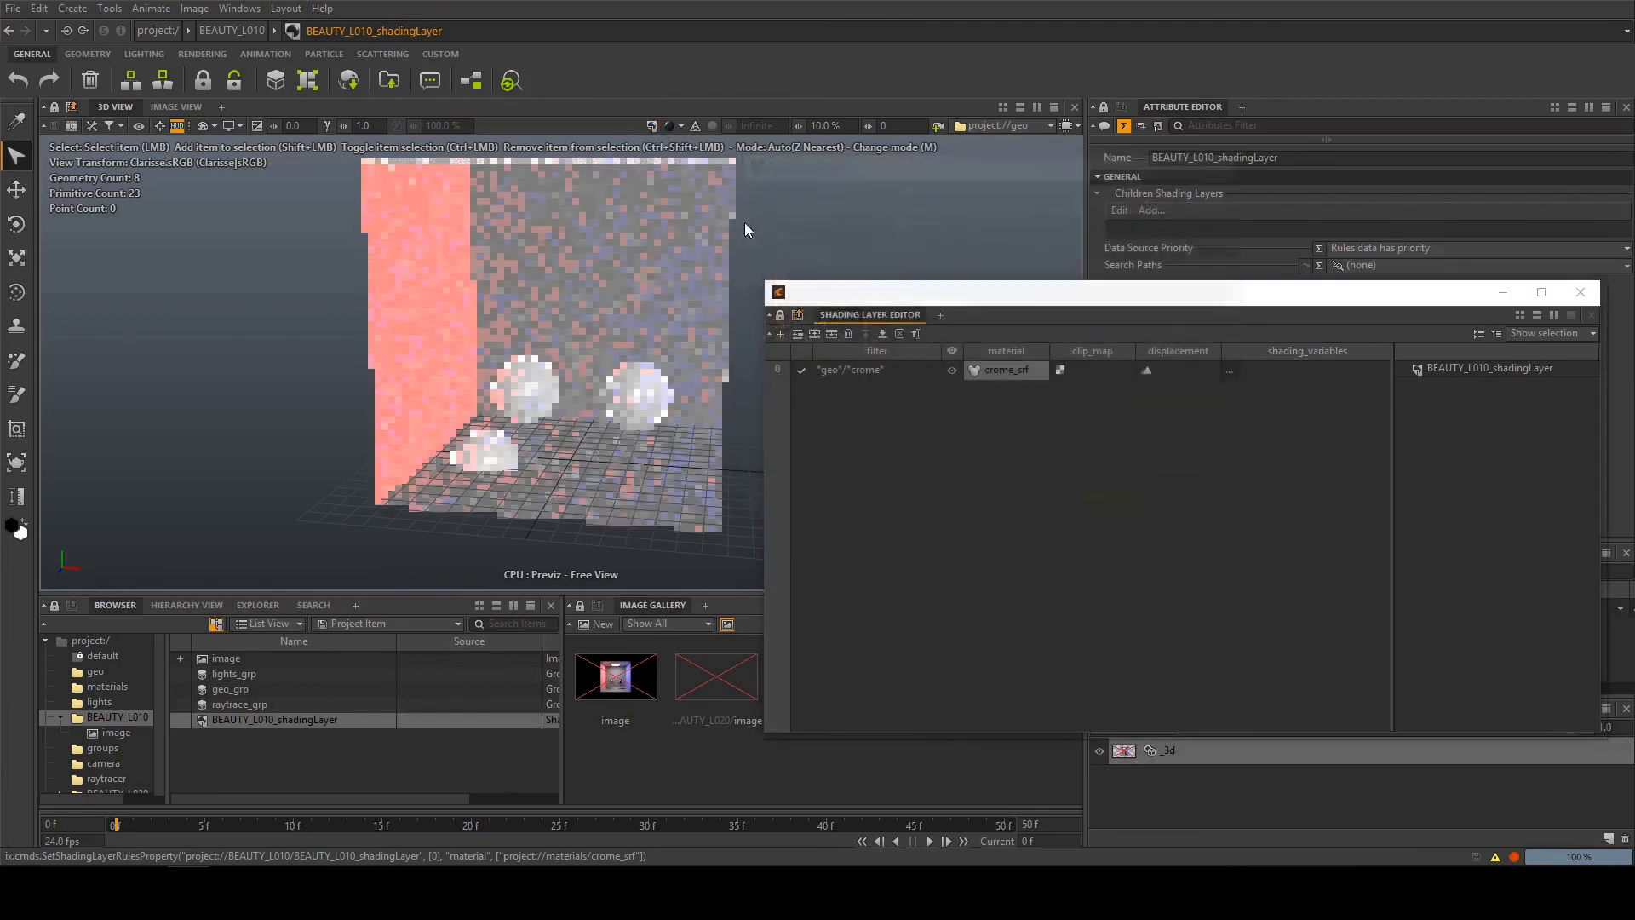
{"action": "left_click", "coordinate": [274, 720]}
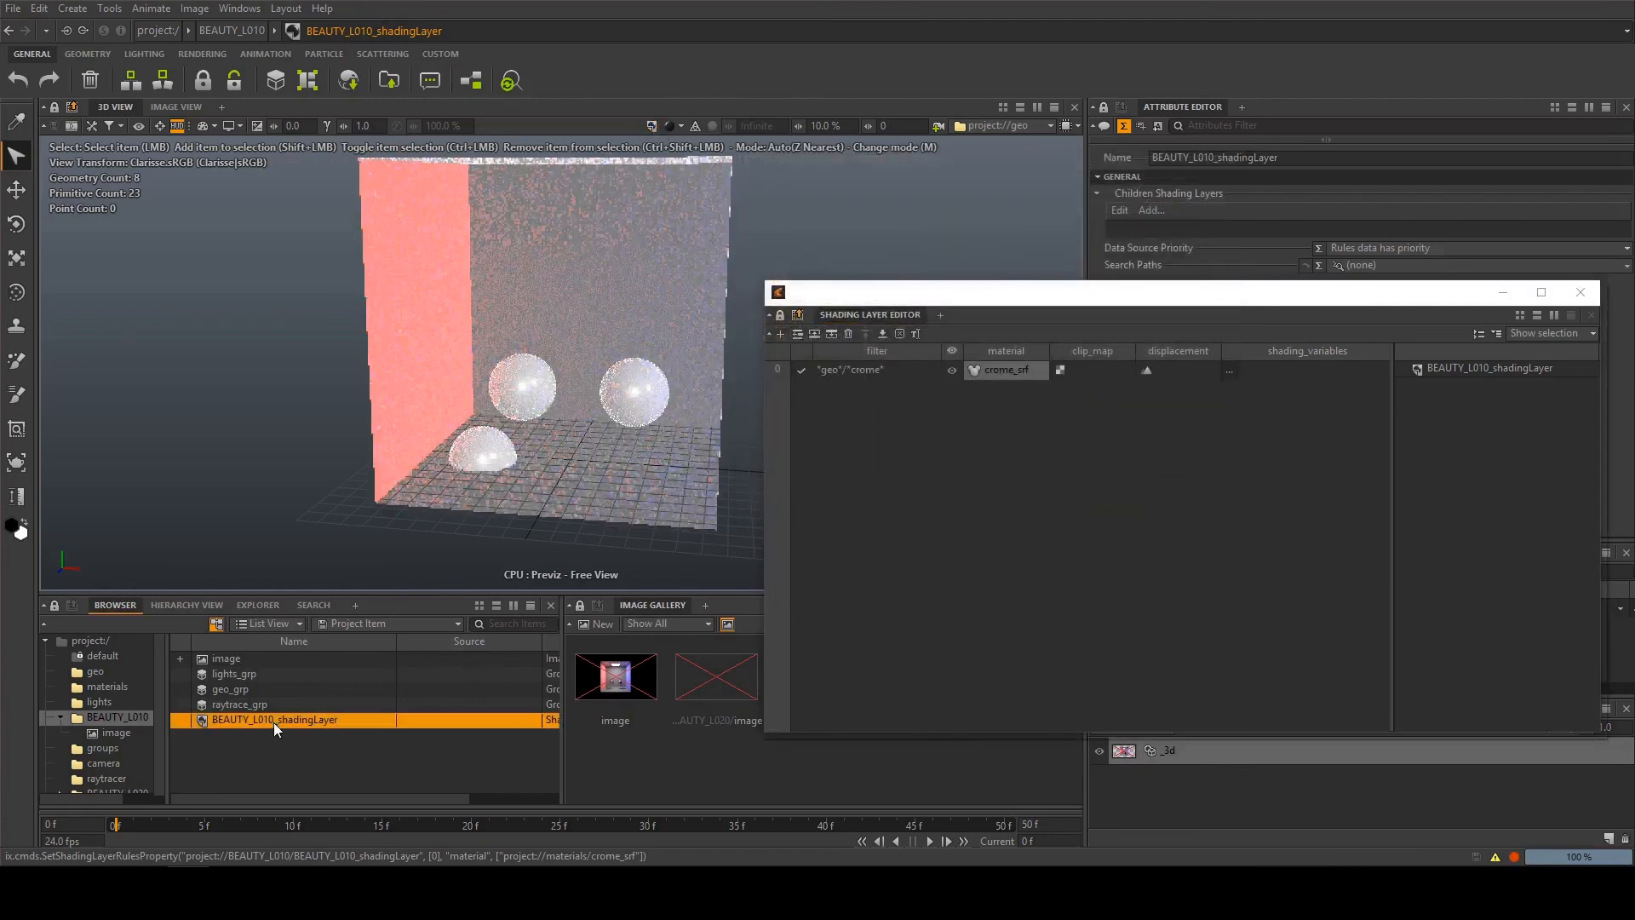
{"action": "left_click", "coordinate": [652, 126]}
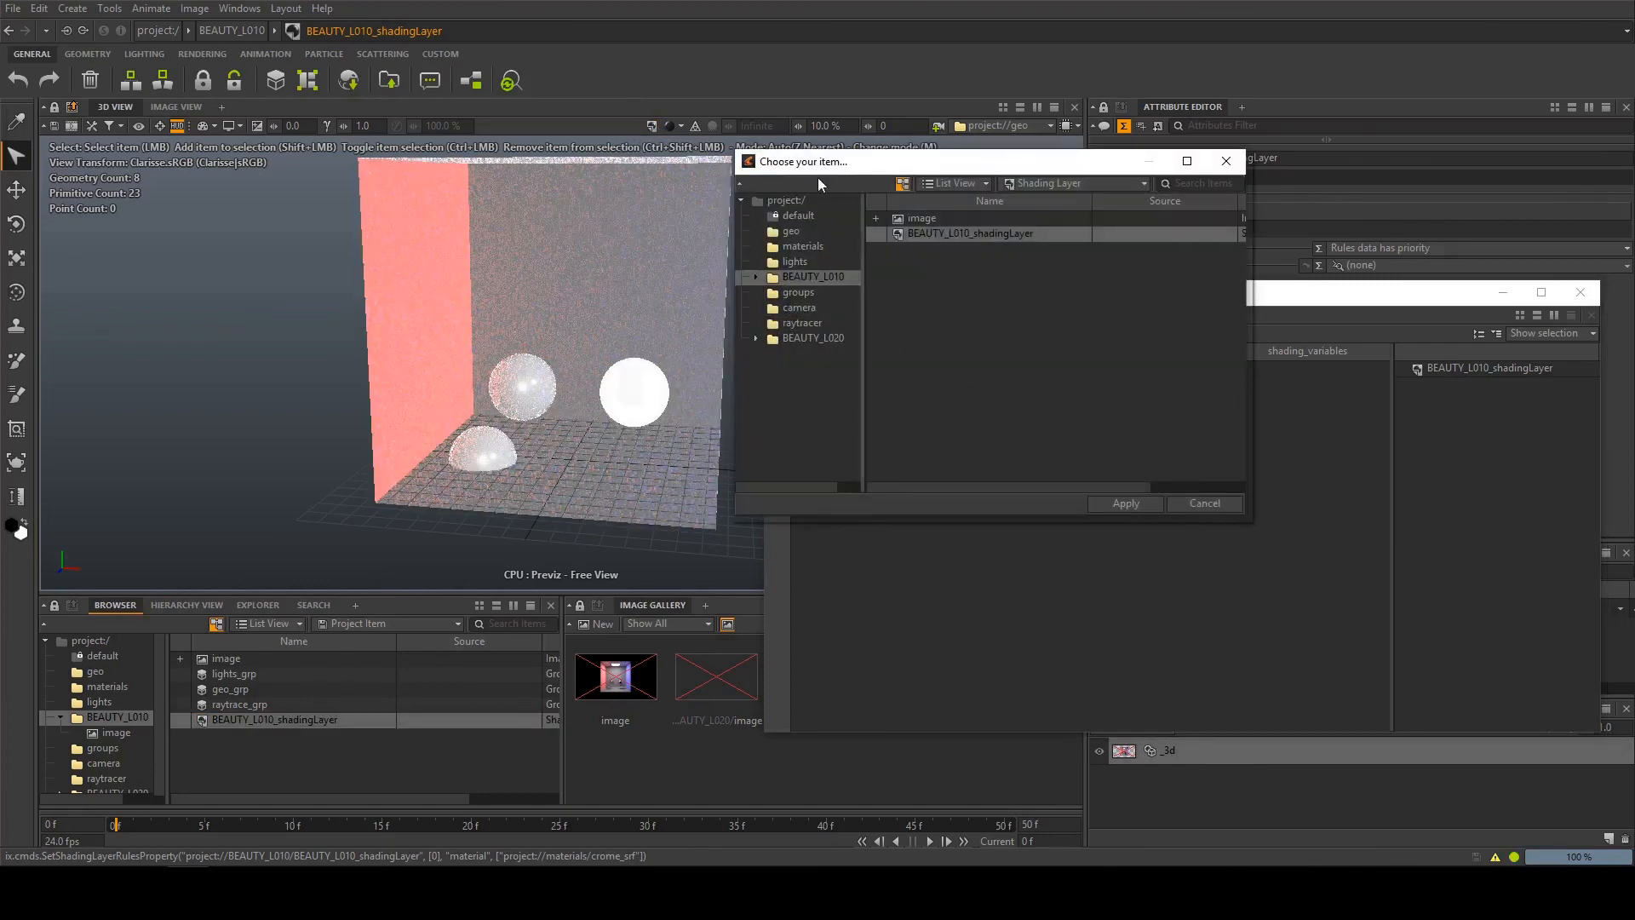
{"action": "double_click", "coordinate": [997, 235]}
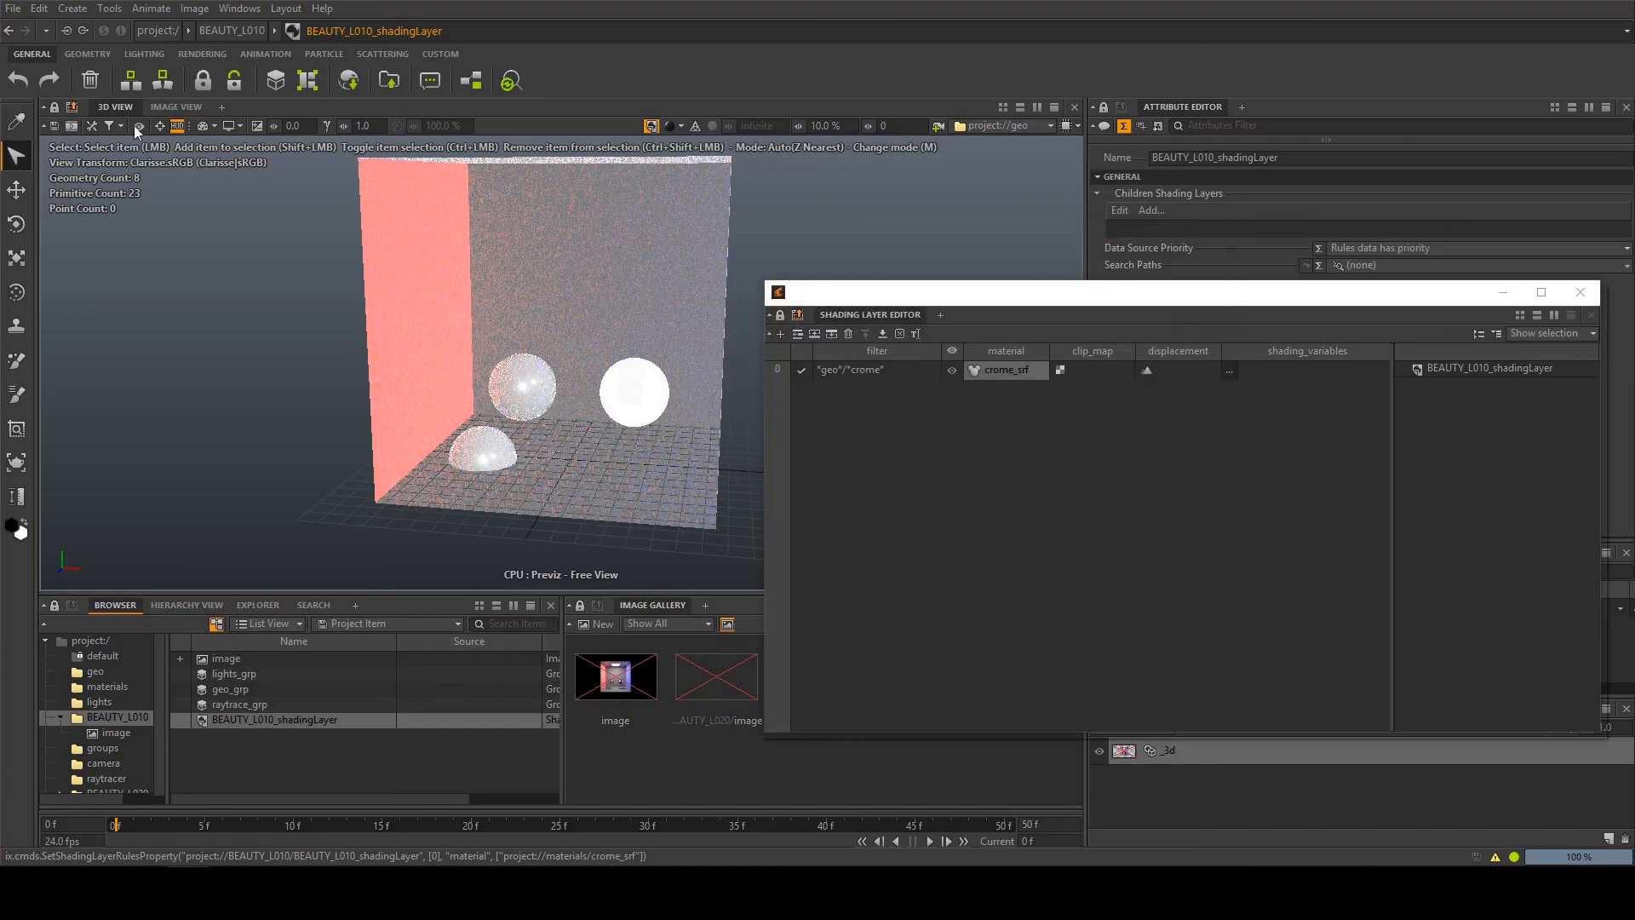
Render the BEAUTY_L010 image in the Image View to check the crome rule
{"action": "left_click", "coordinate": [174, 107]}
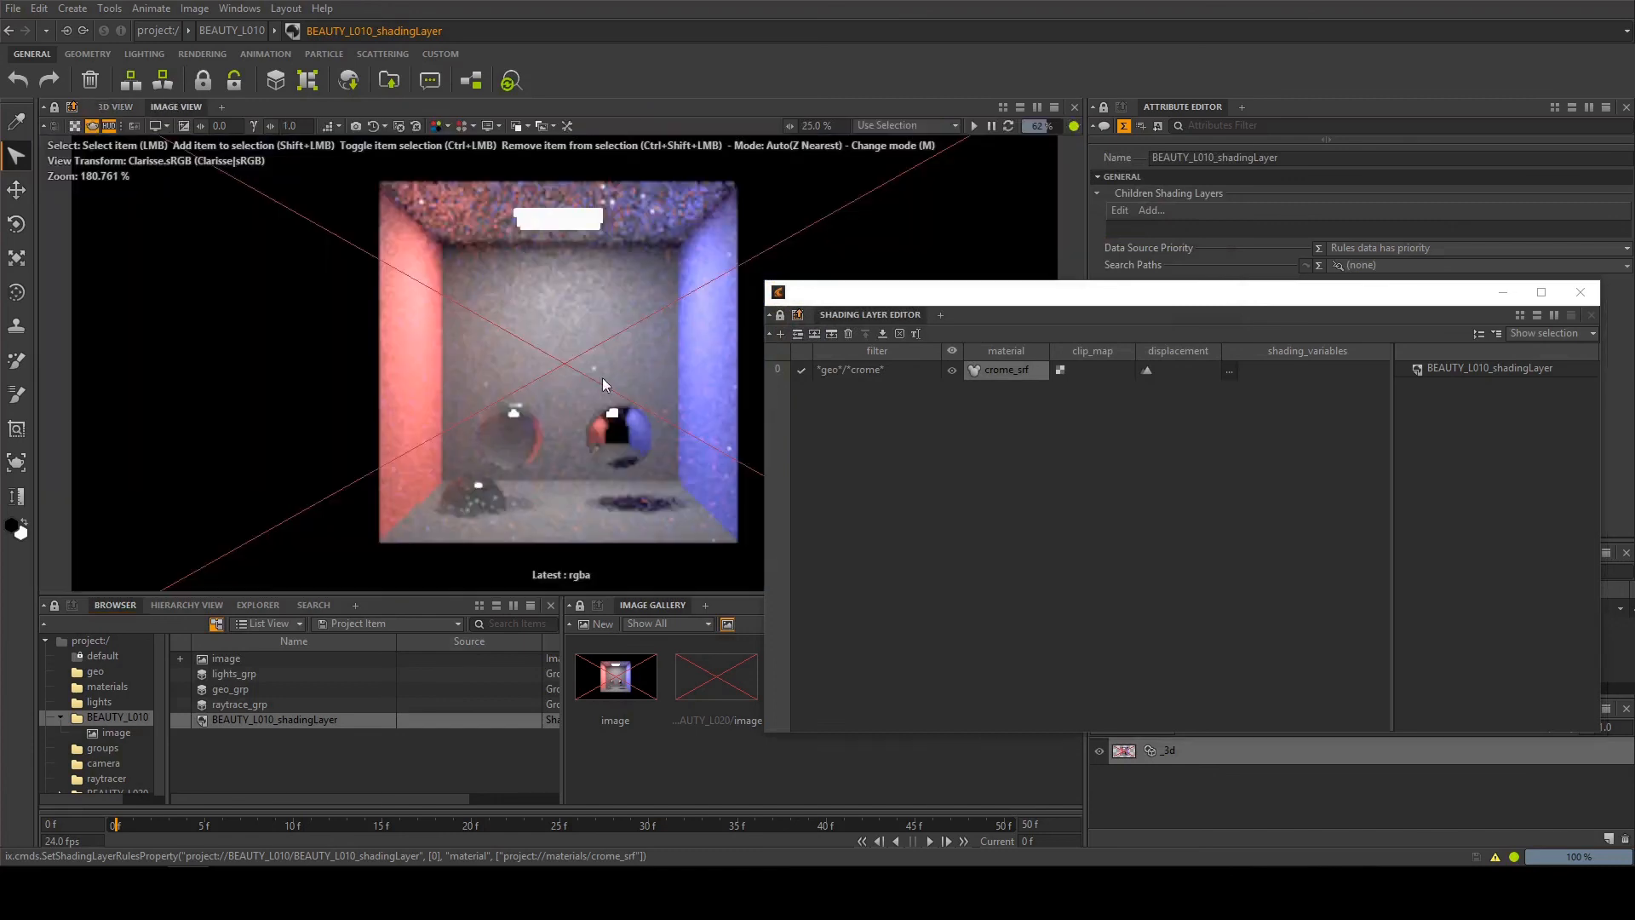
{"action": "left_click", "coordinate": [974, 126]}
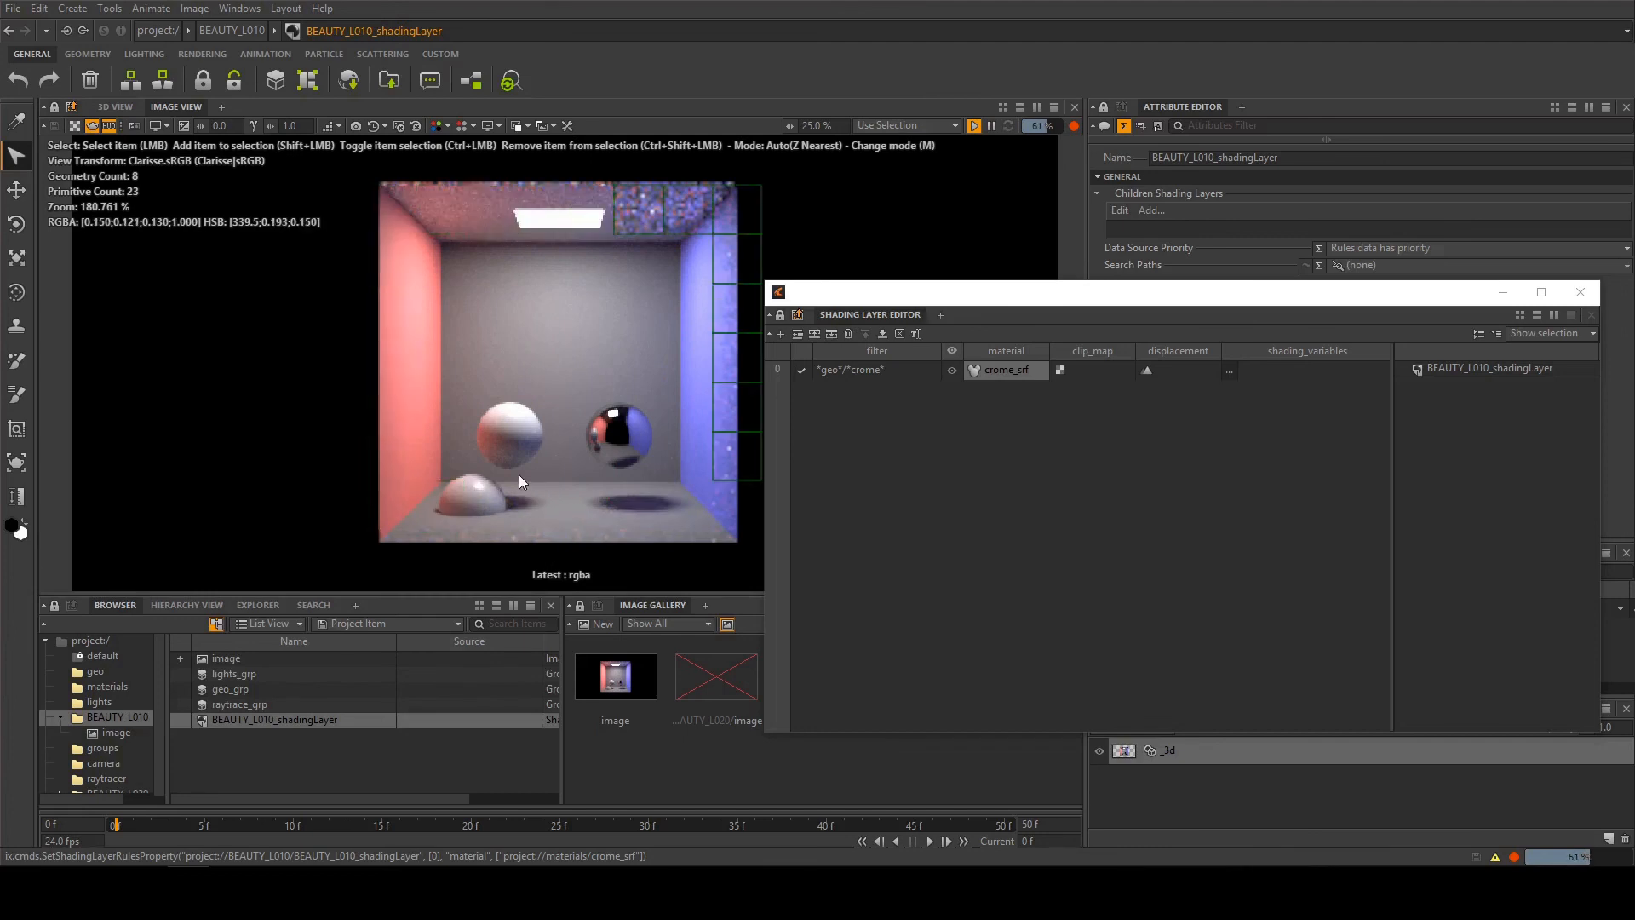
Duplicate the crome rule and set the copy's filter to *geo*/*glass*
{"action": "left_click", "coordinate": [837, 367]}
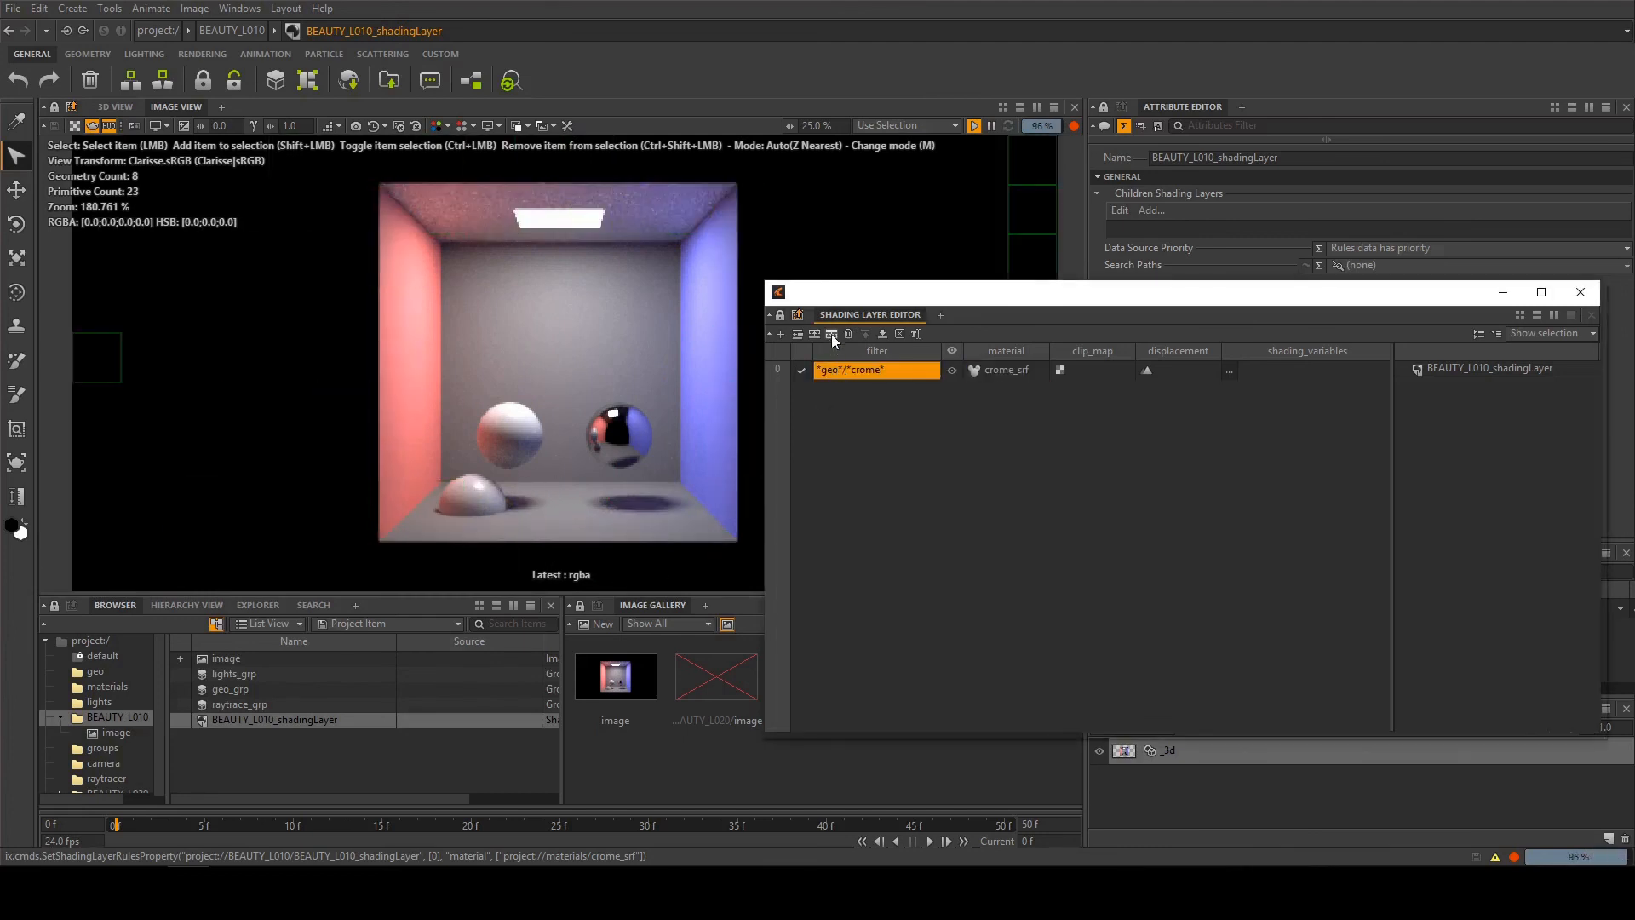
{"action": "left_click", "coordinate": [832, 333]}
{"action": "double_click", "coordinate": [861, 388]}
{"action": "left_click", "coordinate": [878, 388]}
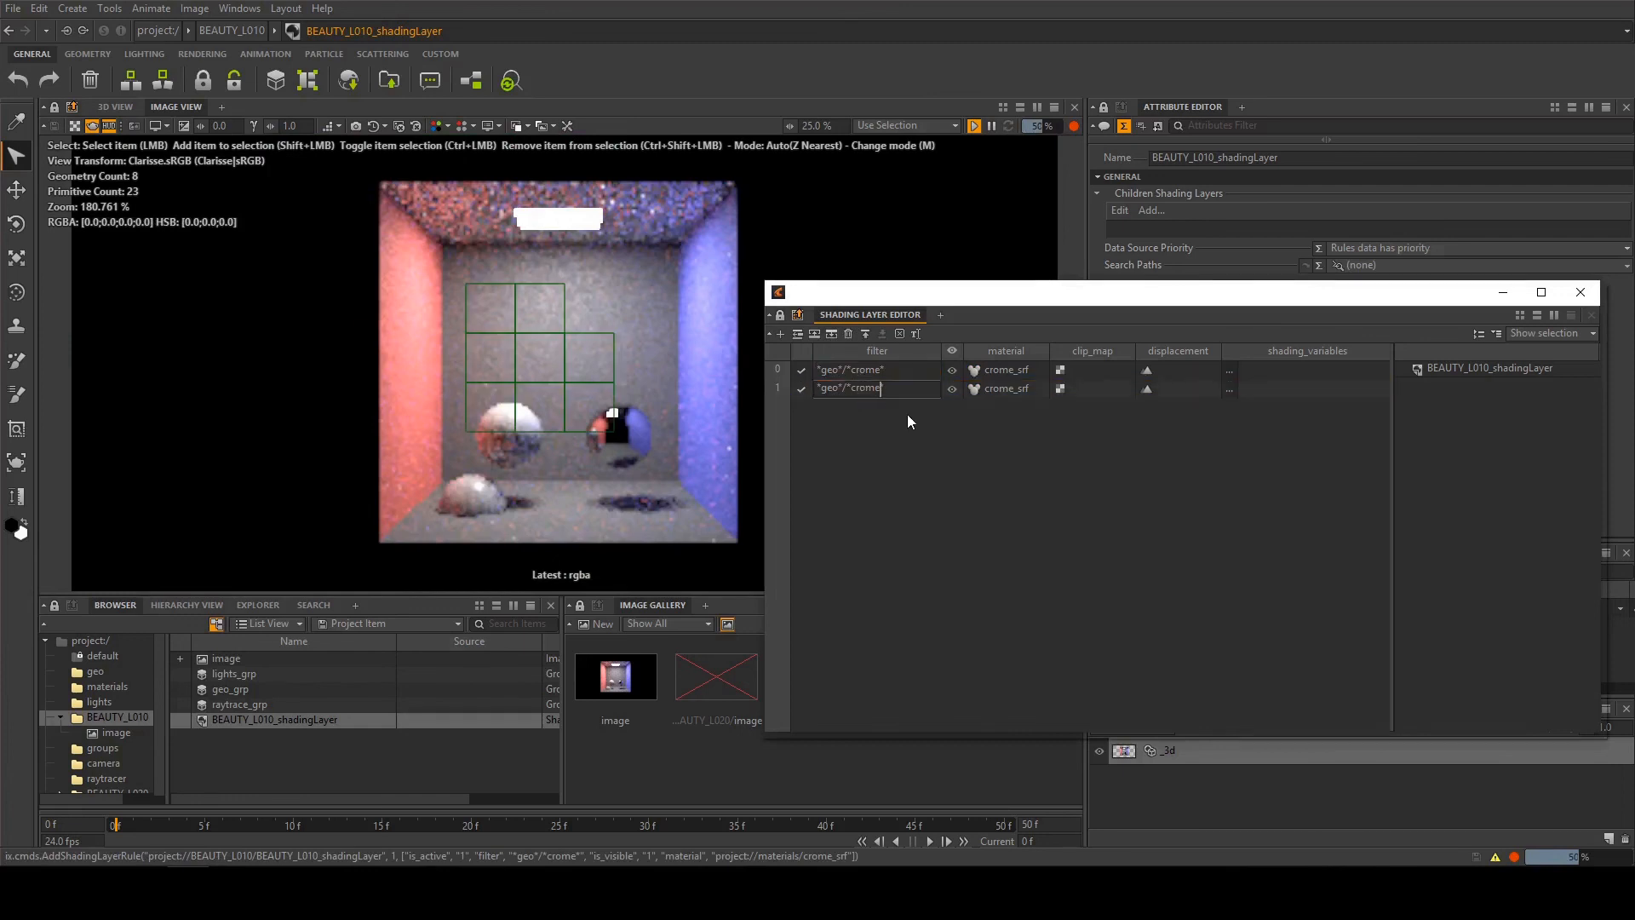
{"action": "key", "text": "BackSpace"}
{"action": "key", "text": "BackSpace"}
{"action": "key", "text": "BackSpace"}
{"action": "key", "text": "BackSpace"}
{"action": "key", "text": "BackSpace"}
{"action": "type", "text": "gl"}
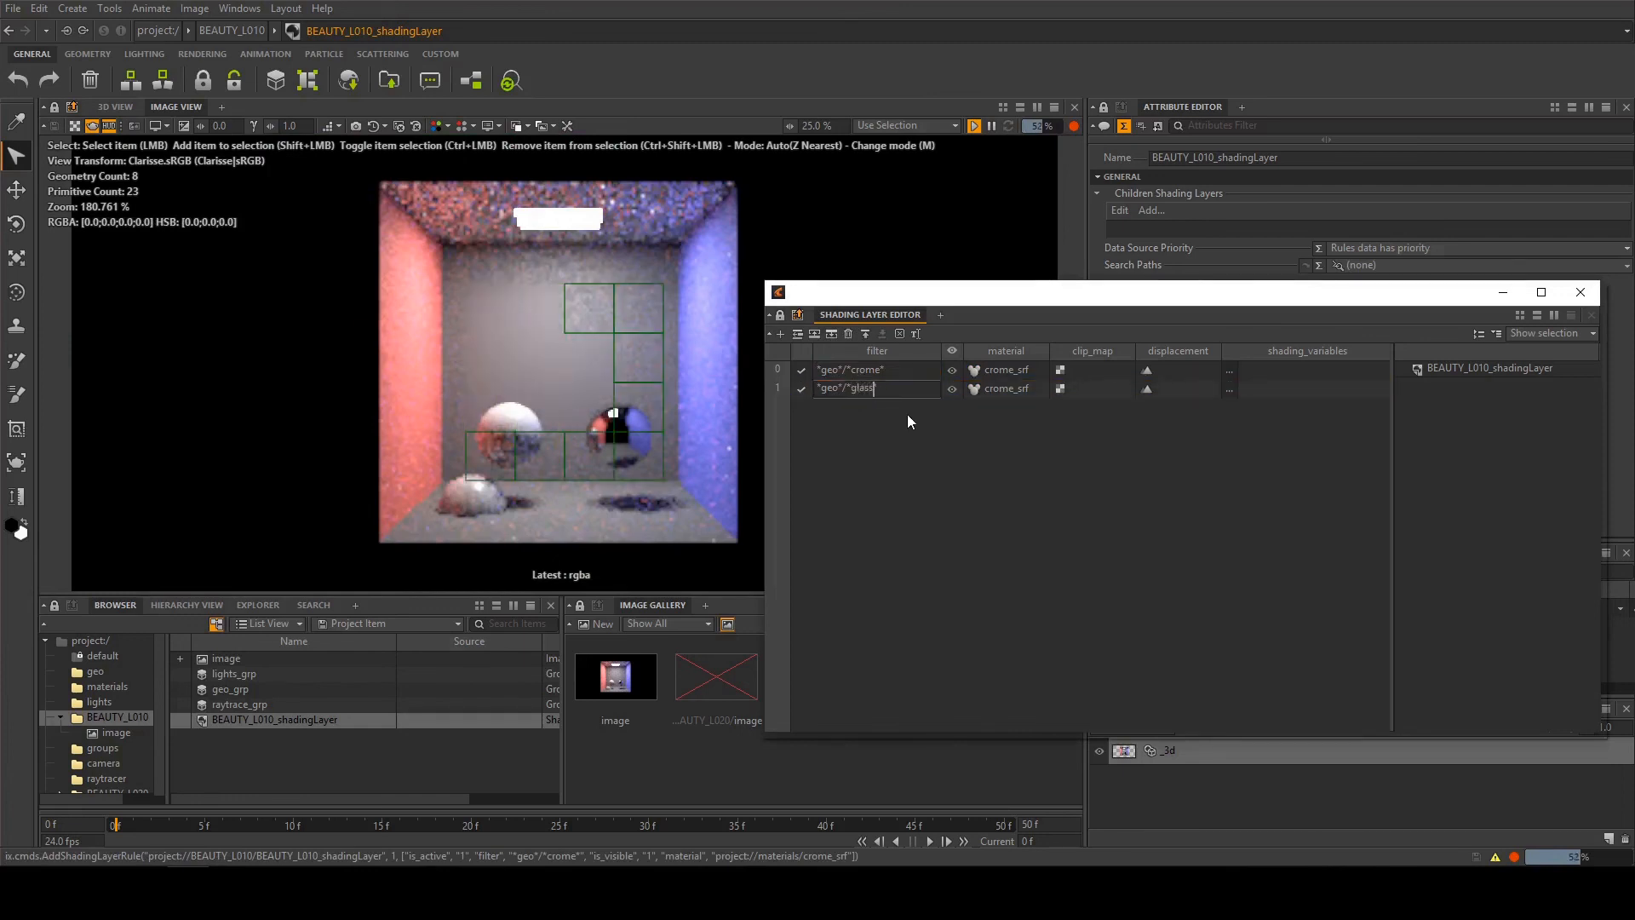
{"action": "type", "text": "ass"}
{"action": "key", "text": "Return"}
Set the glass rule's material to glass_srf and select that rule's filter
{"action": "double_click", "coordinate": [1022, 389]}
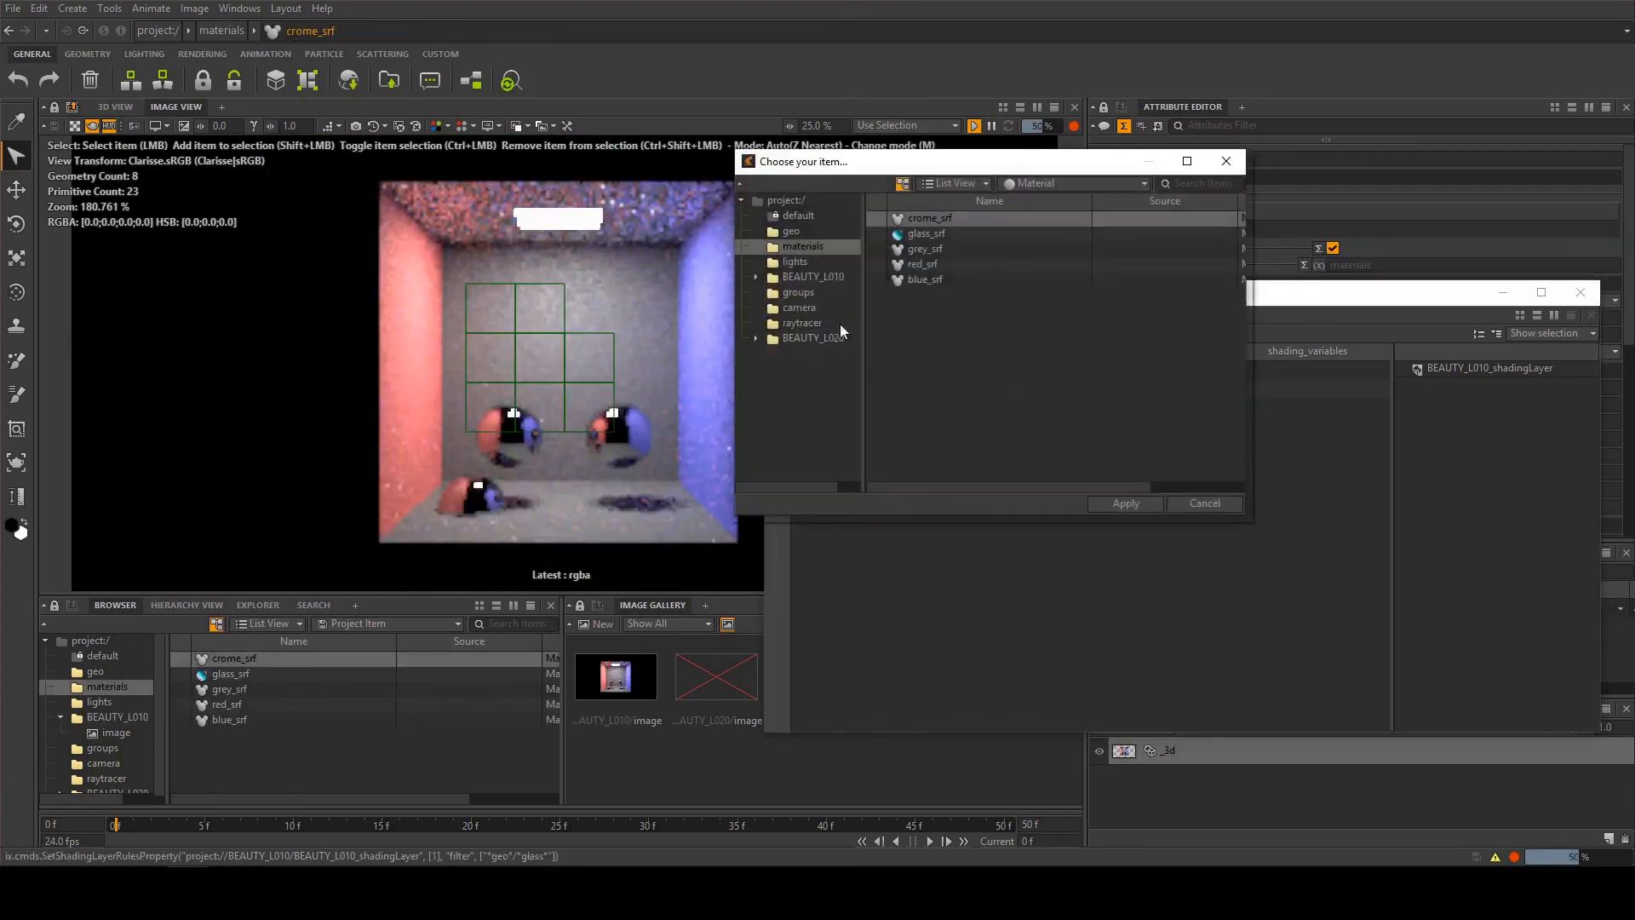
{"action": "double_click", "coordinate": [942, 232]}
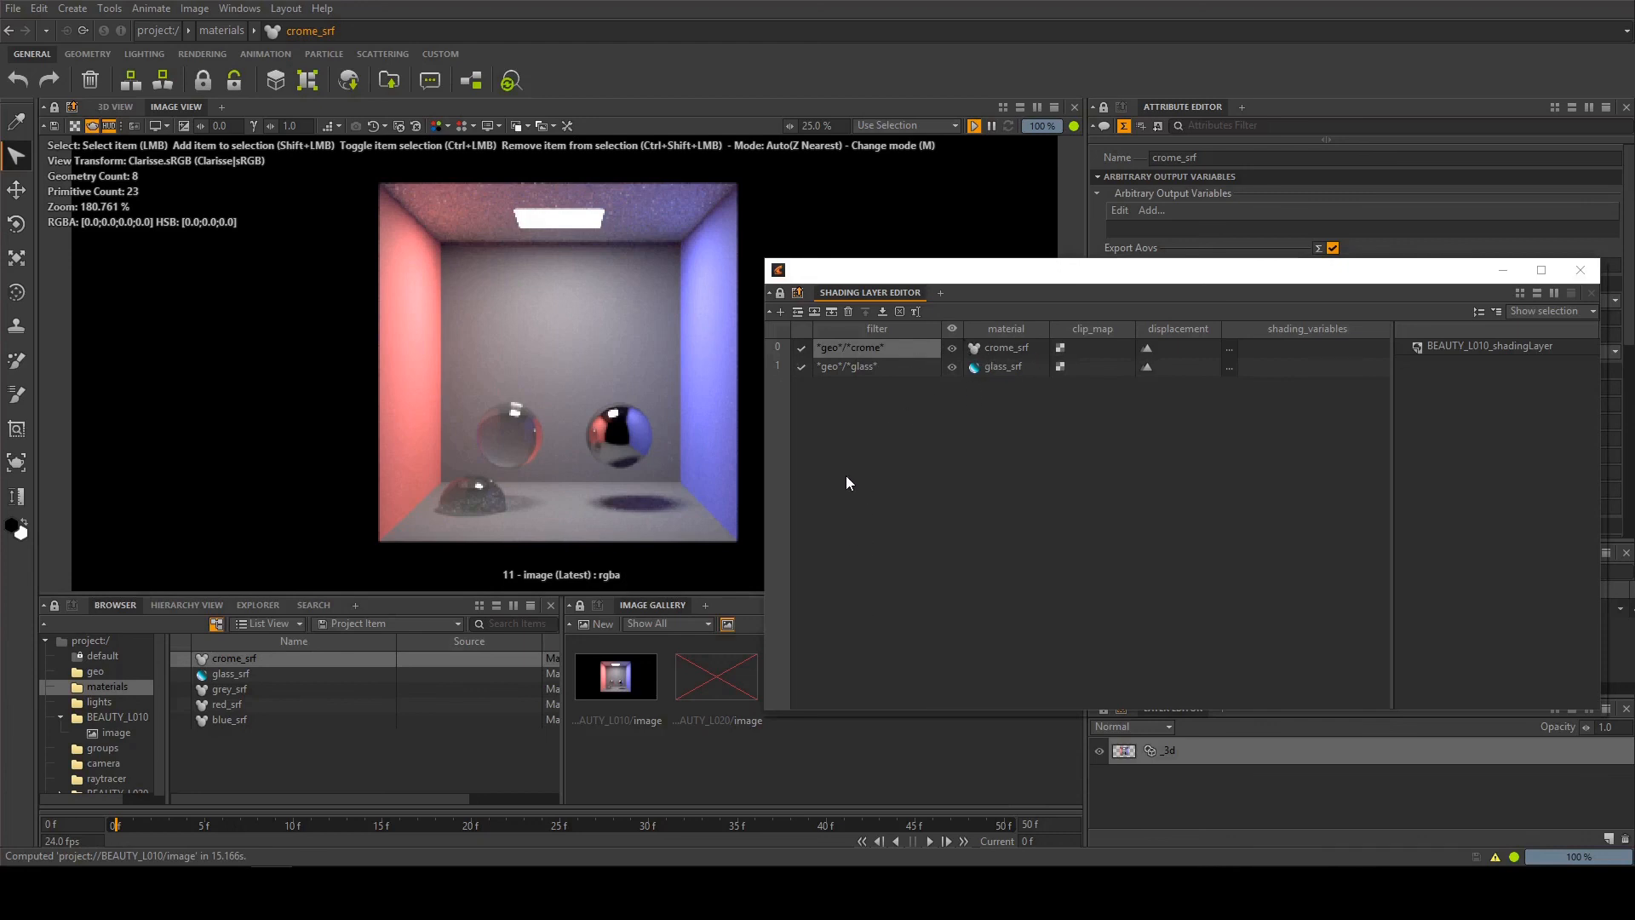
{"action": "left_click", "coordinate": [853, 370]}
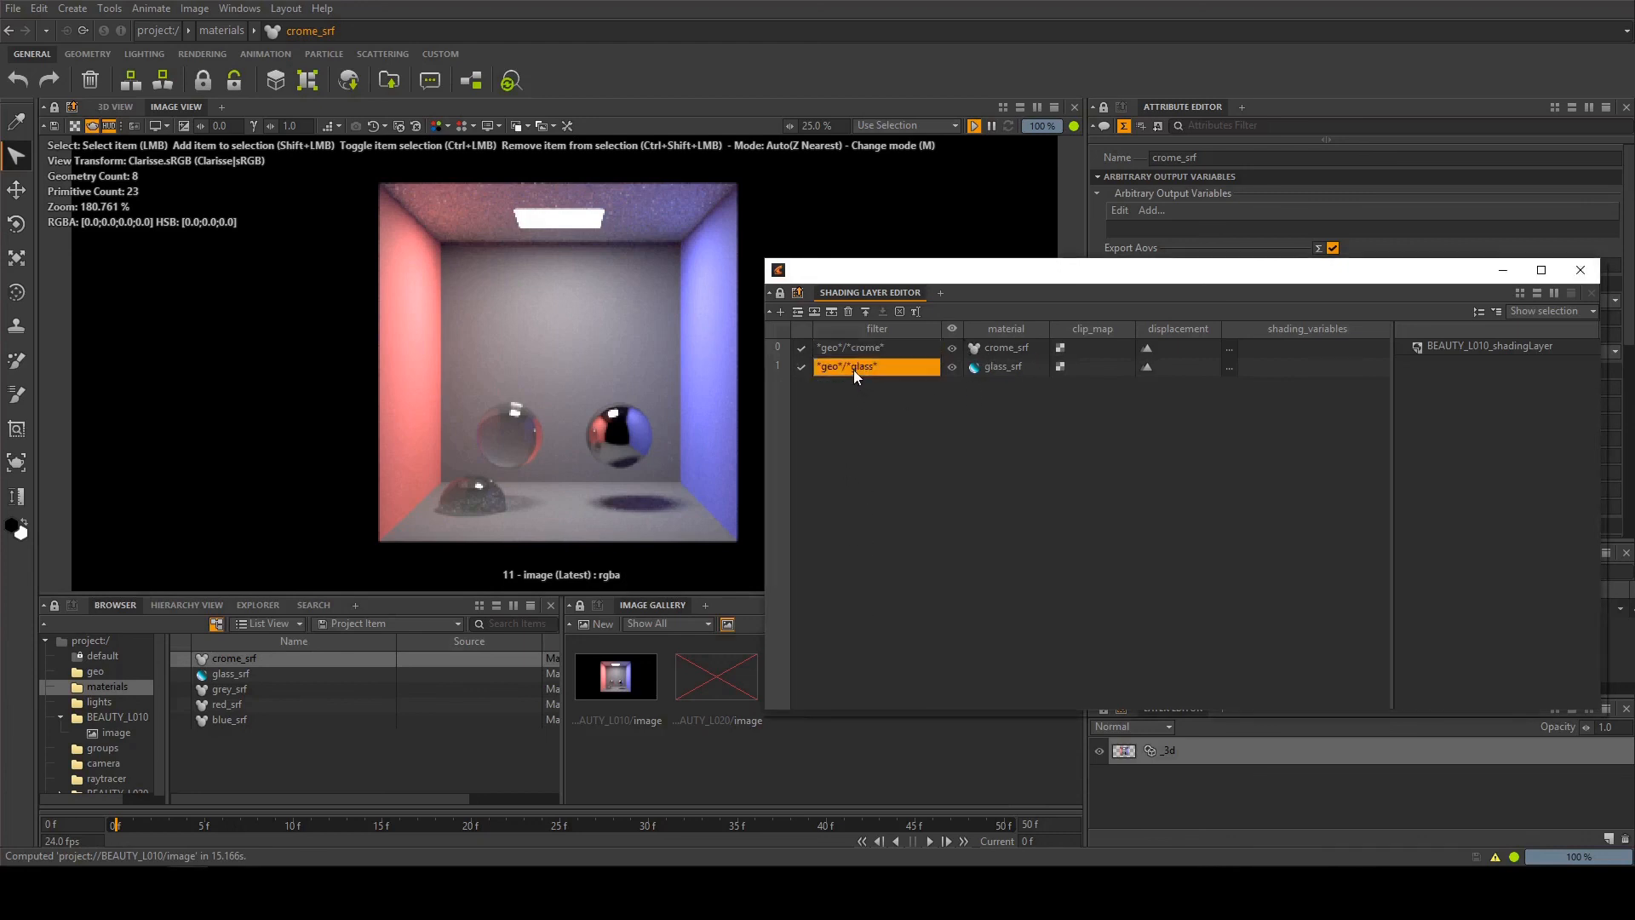
Duplicate the glass rule in the shading layer and set the copy's filter to *geo*/*ball*
{"action": "left_click", "coordinate": [832, 311]}
{"action": "double_click", "coordinate": [860, 385]}
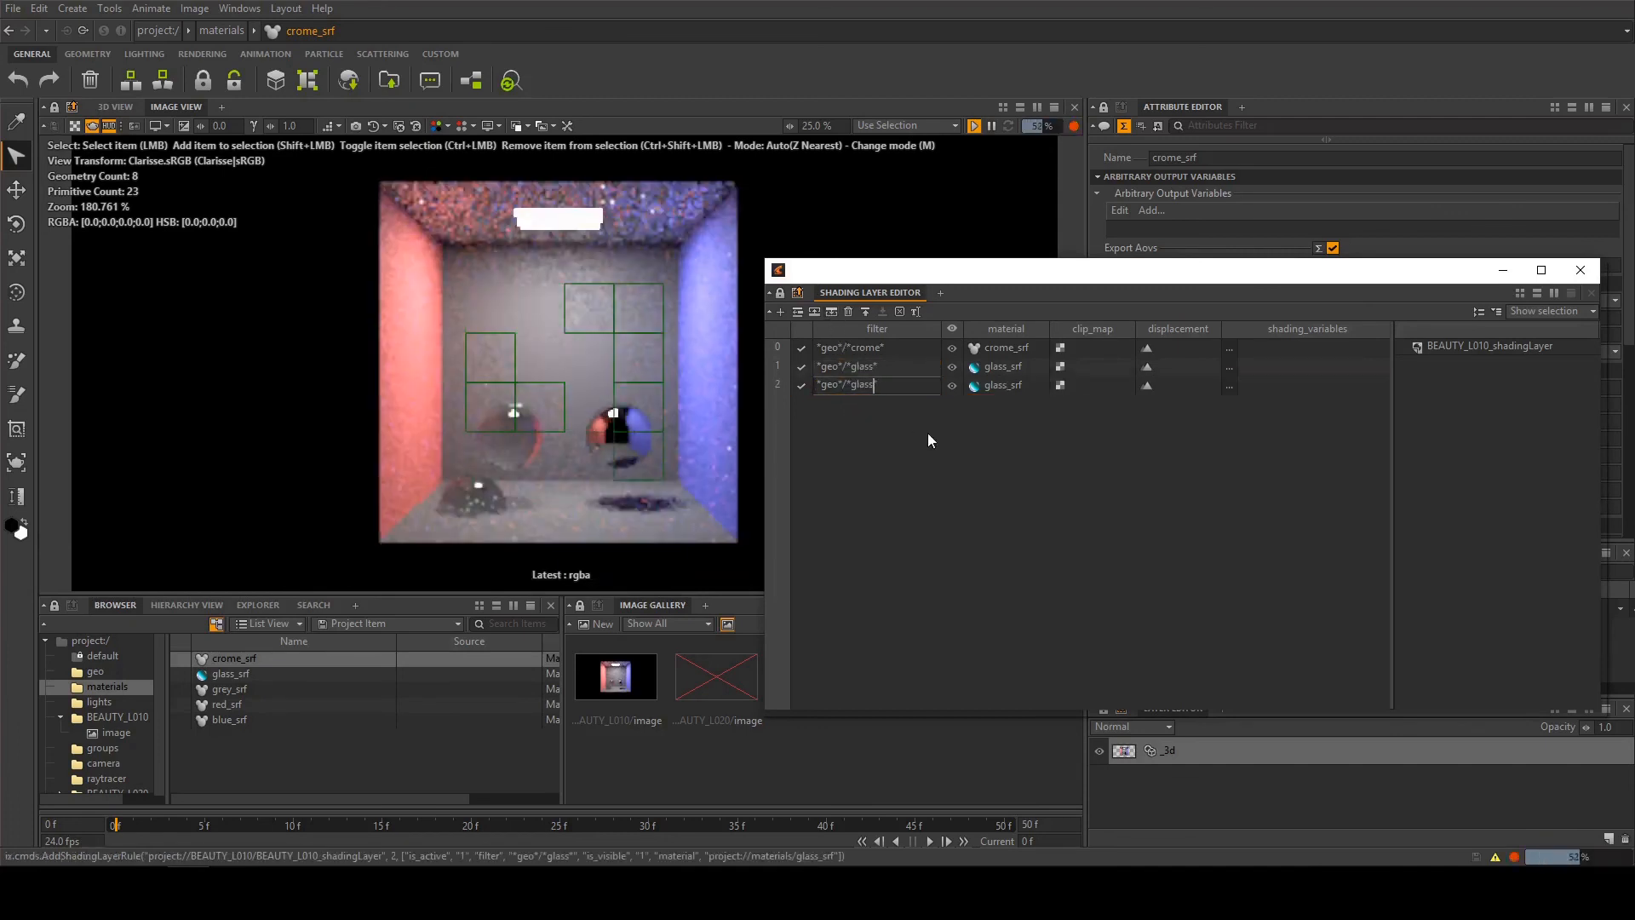
{"action": "key", "text": "BackSpace"}
{"action": "key", "text": "BackSpace"}
{"action": "key", "text": "BackSpace"}
{"action": "key", "text": "BackSpace"}
{"action": "key", "text": "BackSpace"}
{"action": "key", "text": "BackSpace"}
{"action": "type", "text": "ball*"}
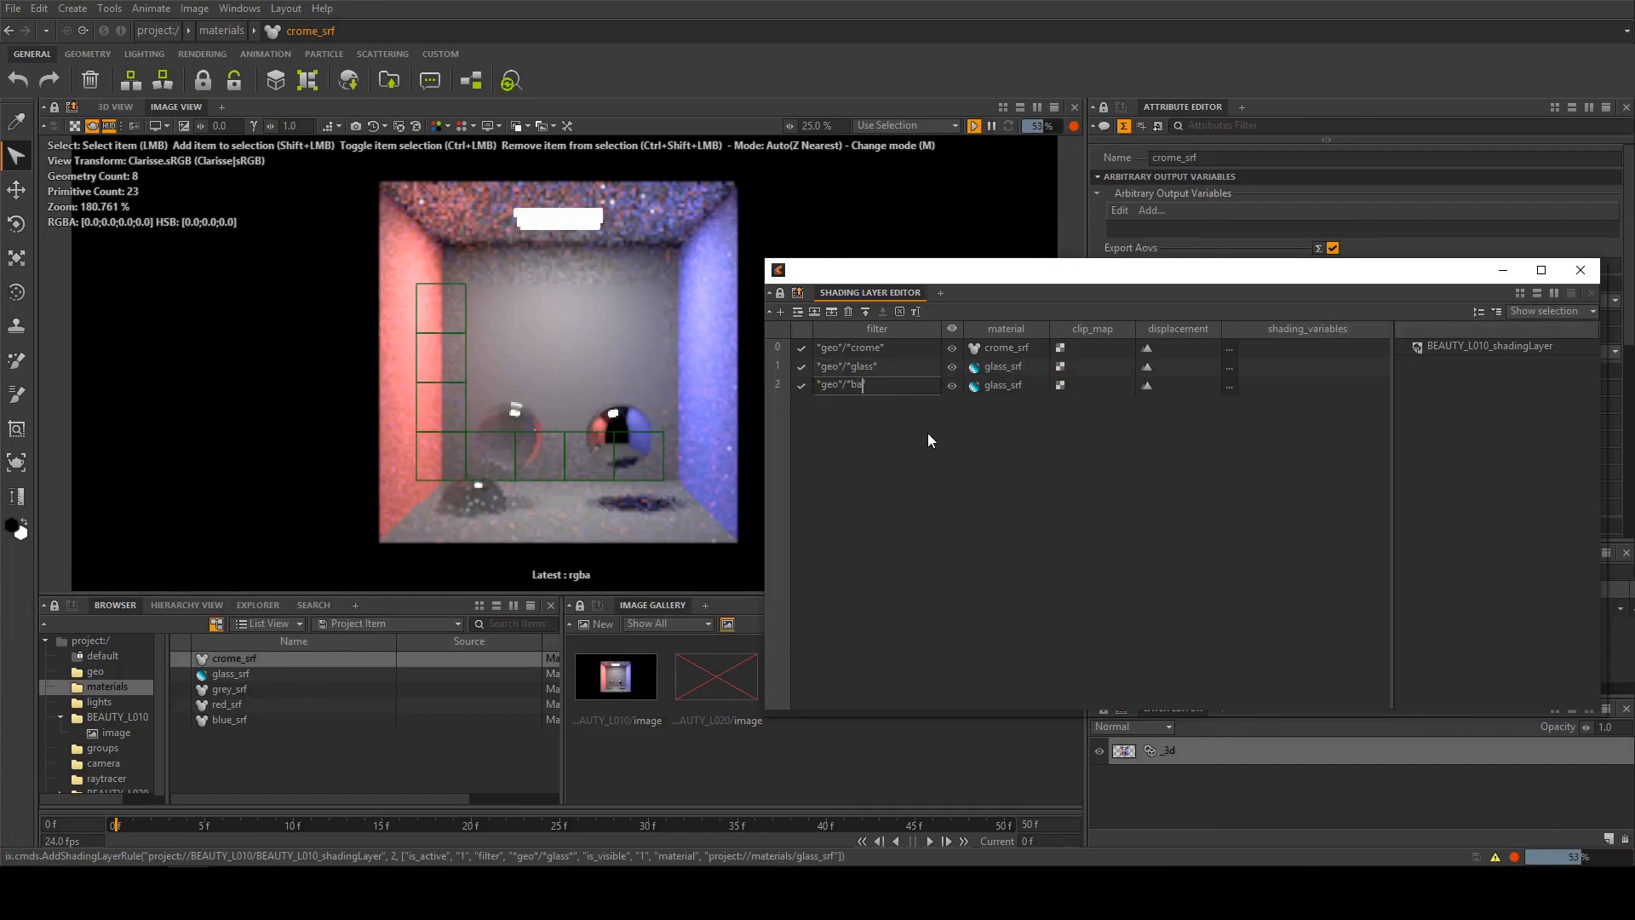
{"action": "key", "text": "Return"}
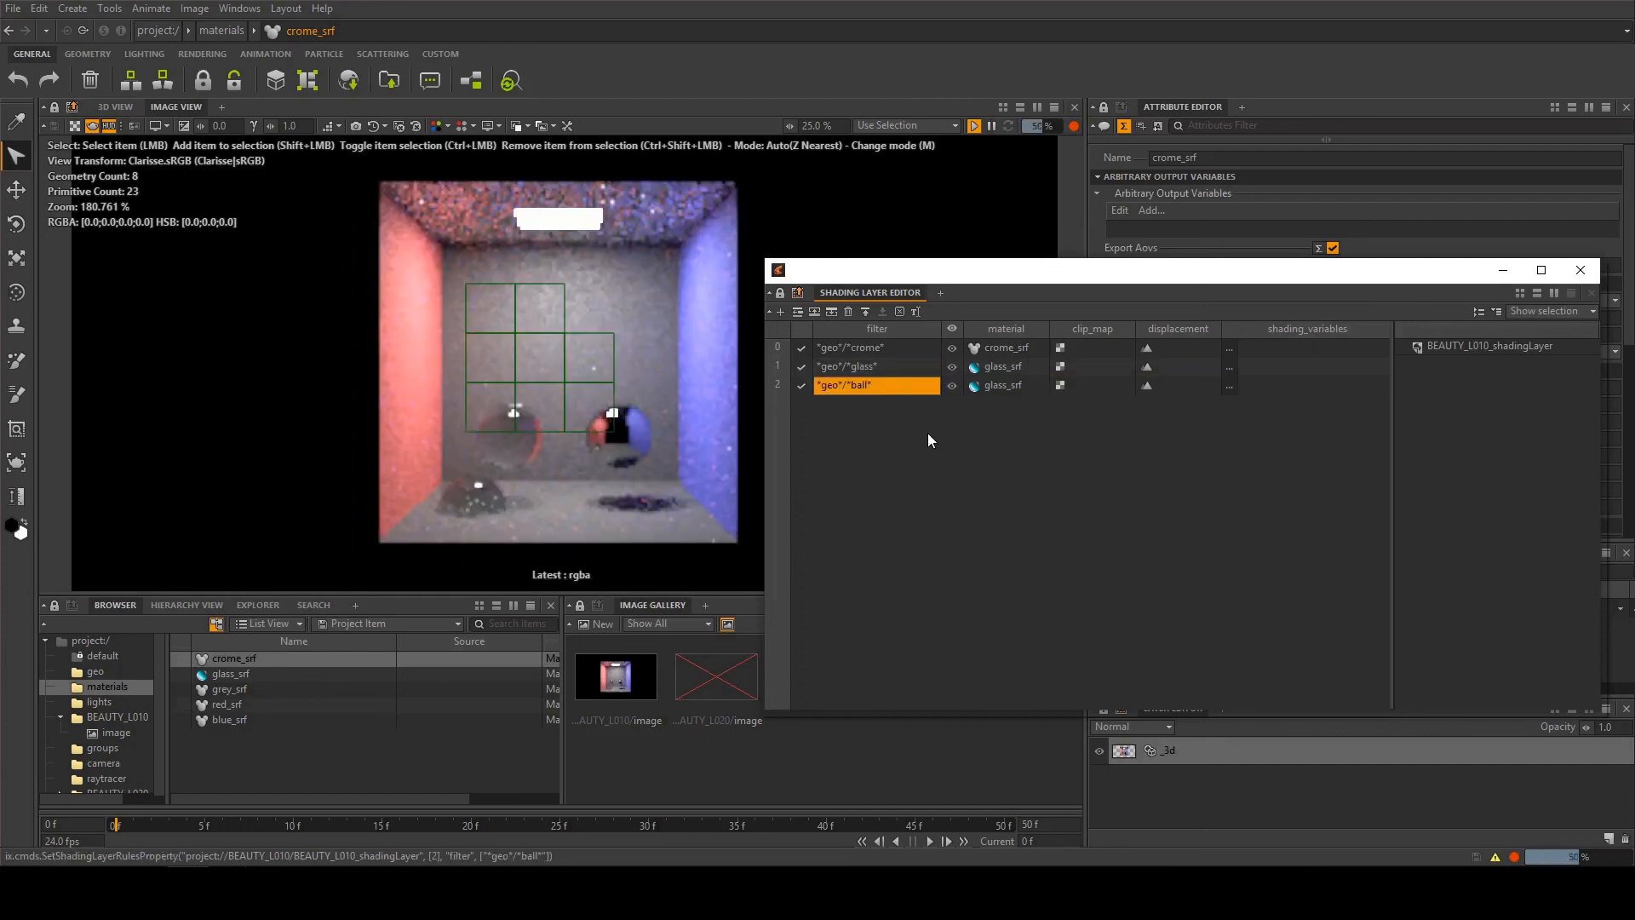
Set the ball rule's material to red_srf and deactivate the crome and glass rules
{"action": "double_click", "coordinate": [985, 385]}
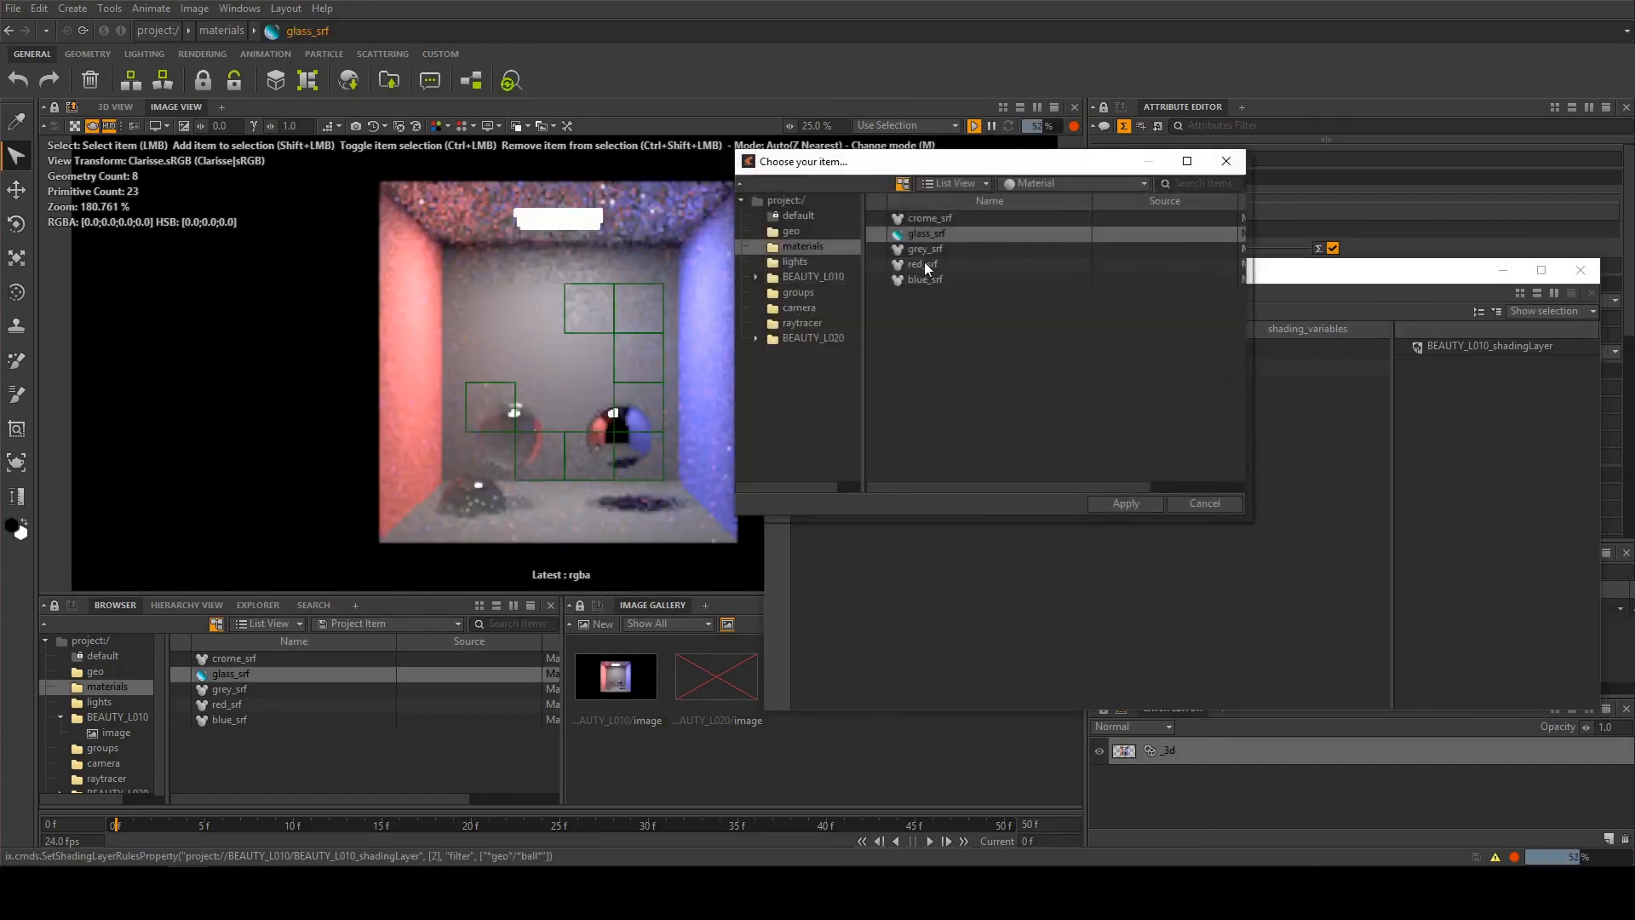
{"action": "double_click", "coordinate": [923, 263]}
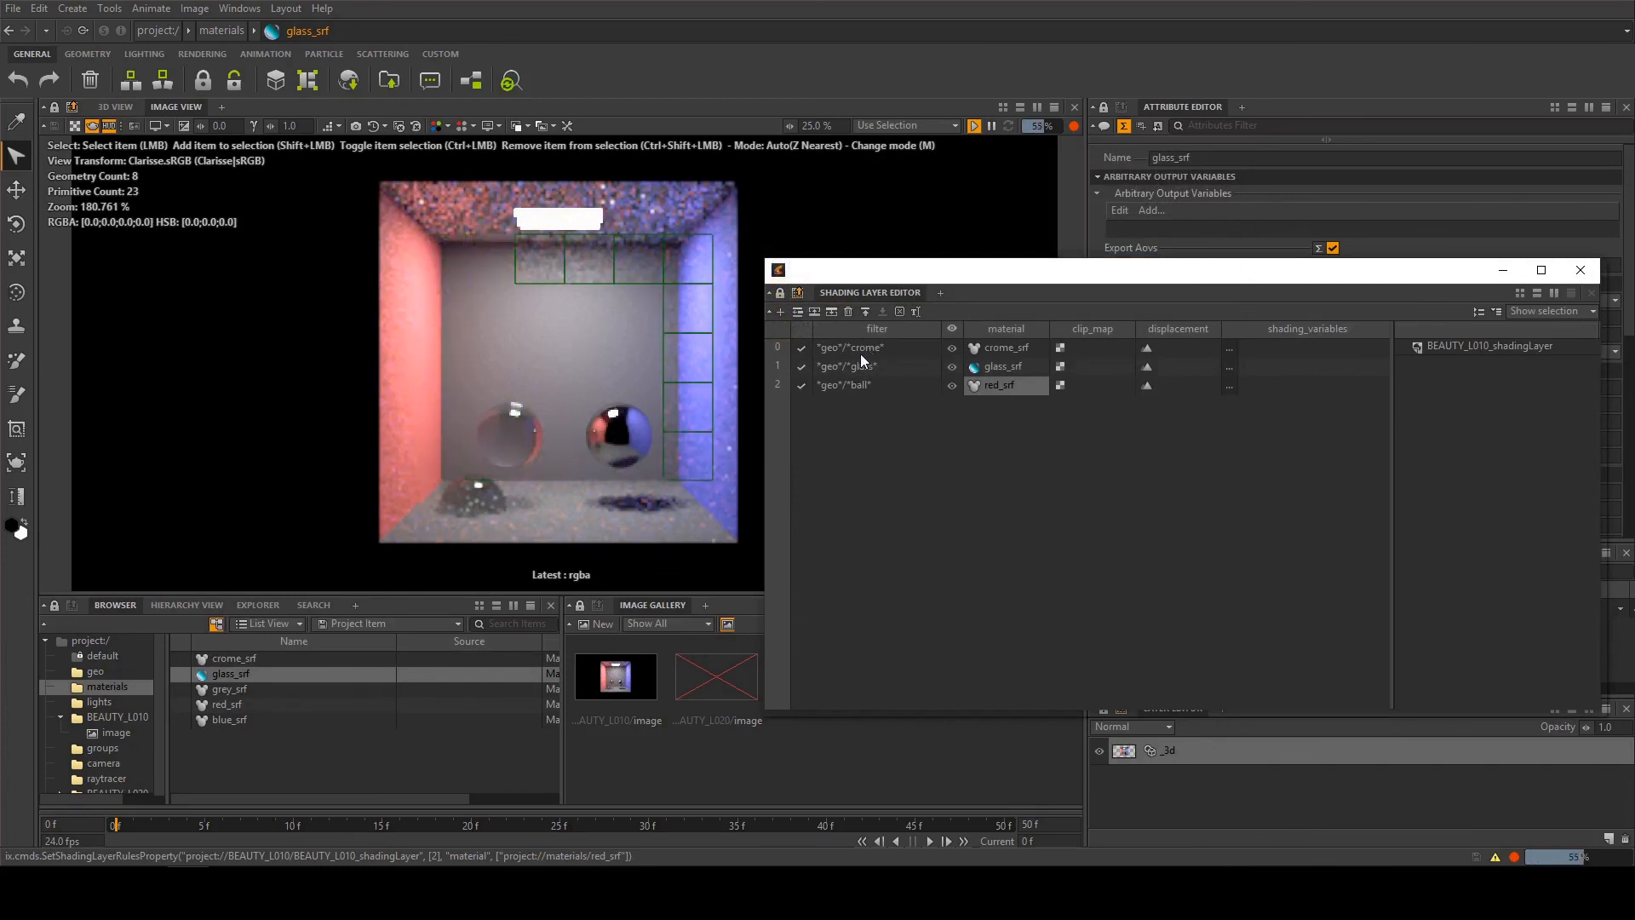
{"action": "left_click", "coordinate": [803, 348]}
{"action": "left_click", "coordinate": [801, 386]}
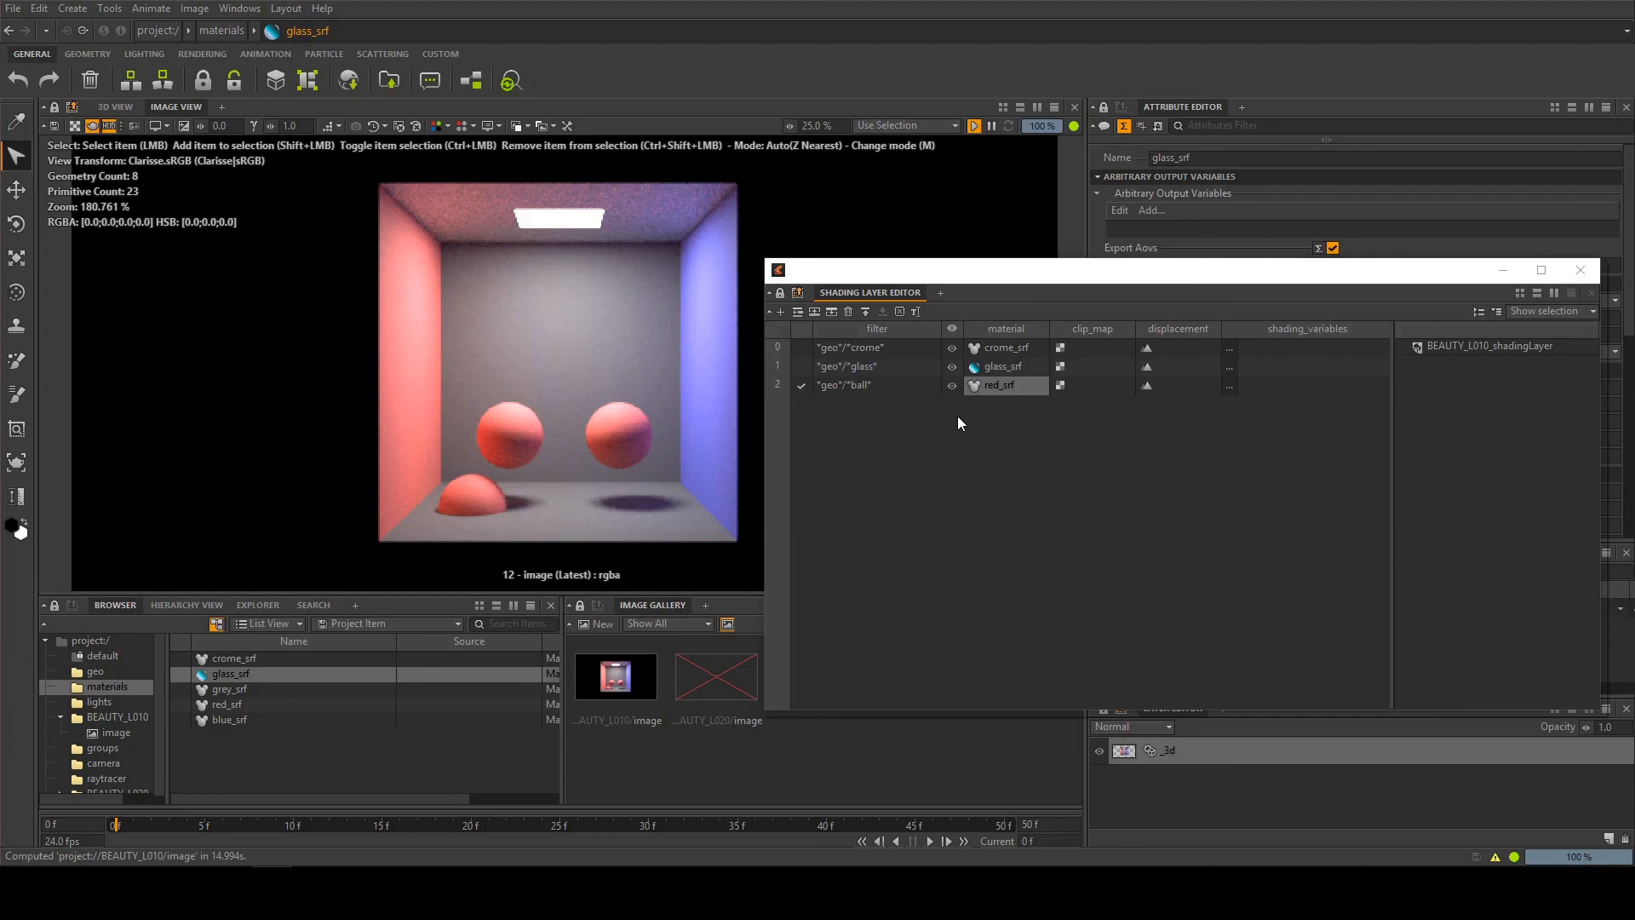
Duplicate the ball rule and set the copy's filter to * so that red_srf applies to all geometry
{"action": "left_click", "coordinate": [854, 384]}
{"action": "left_click", "coordinate": [831, 313]}
{"action": "double_click", "coordinate": [877, 405]}
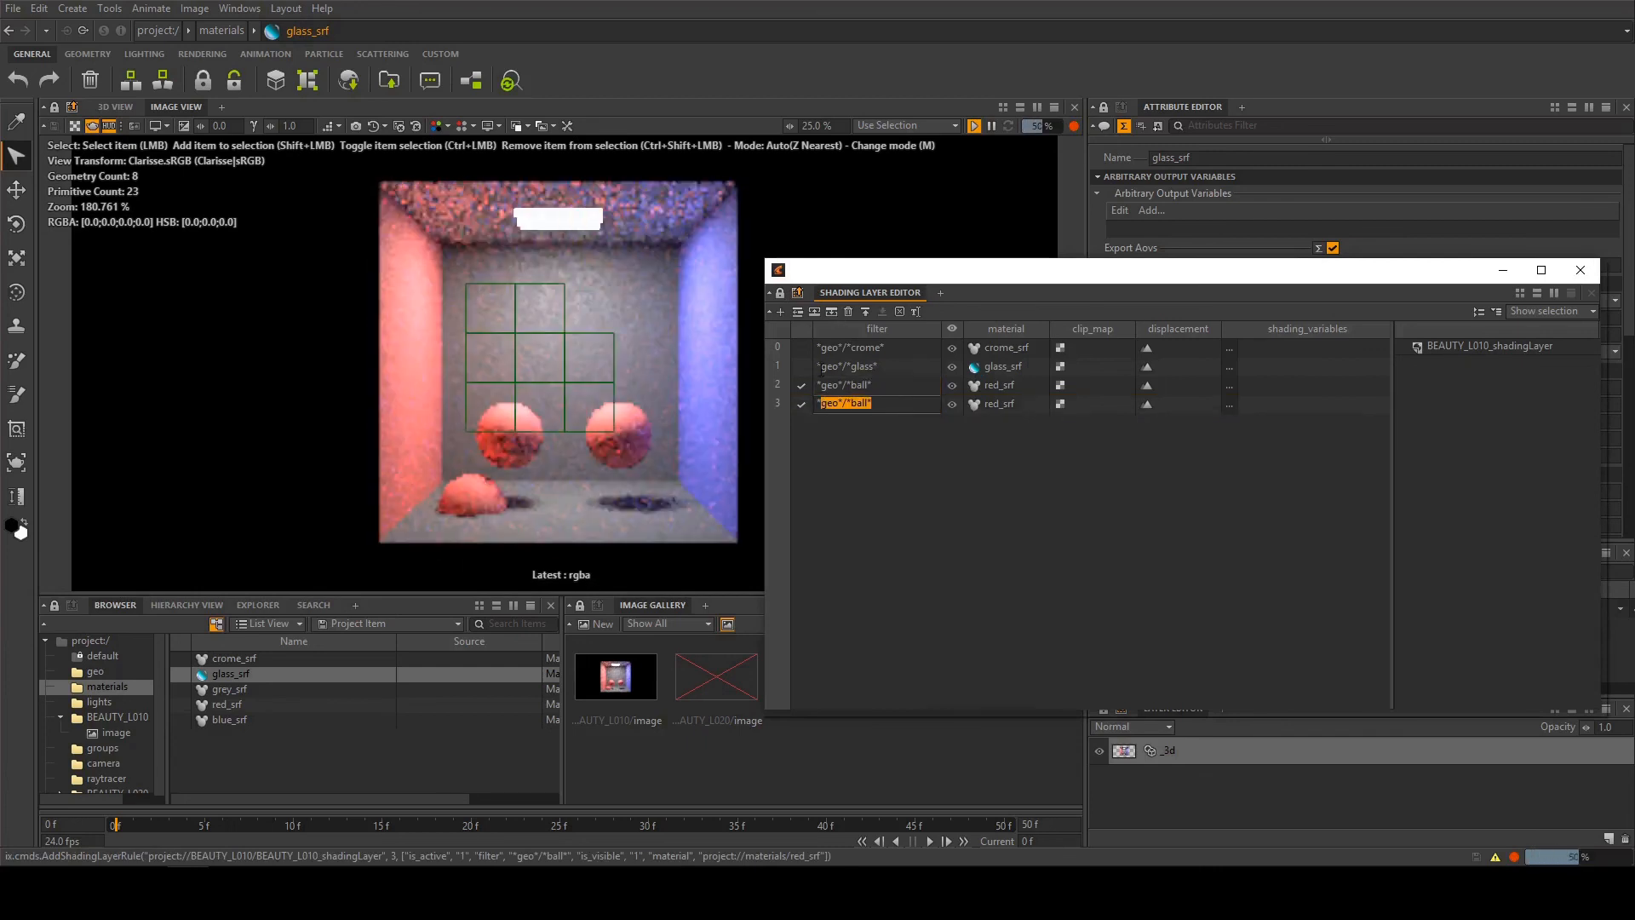
{"action": "key", "text": "BackSpace"}
{"action": "key", "text": "Return"}
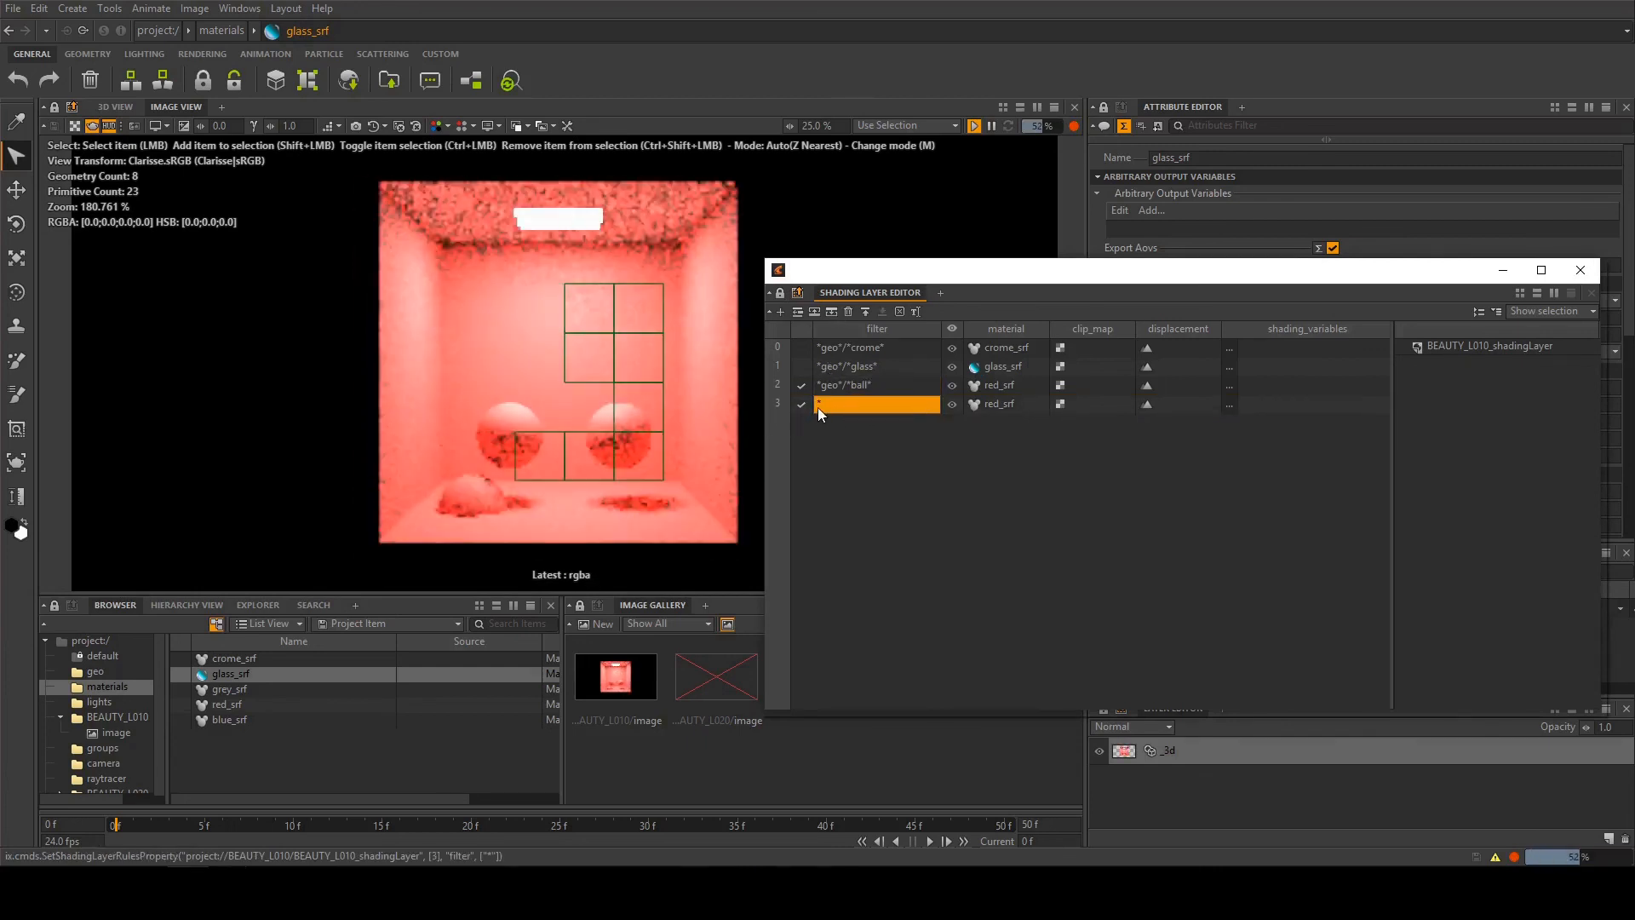
Reactivate the glass and crome rules and move the Shading Layer Editor window higher on the screen
{"action": "left_click", "coordinate": [801, 366]}
{"action": "left_click", "coordinate": [801, 347]}
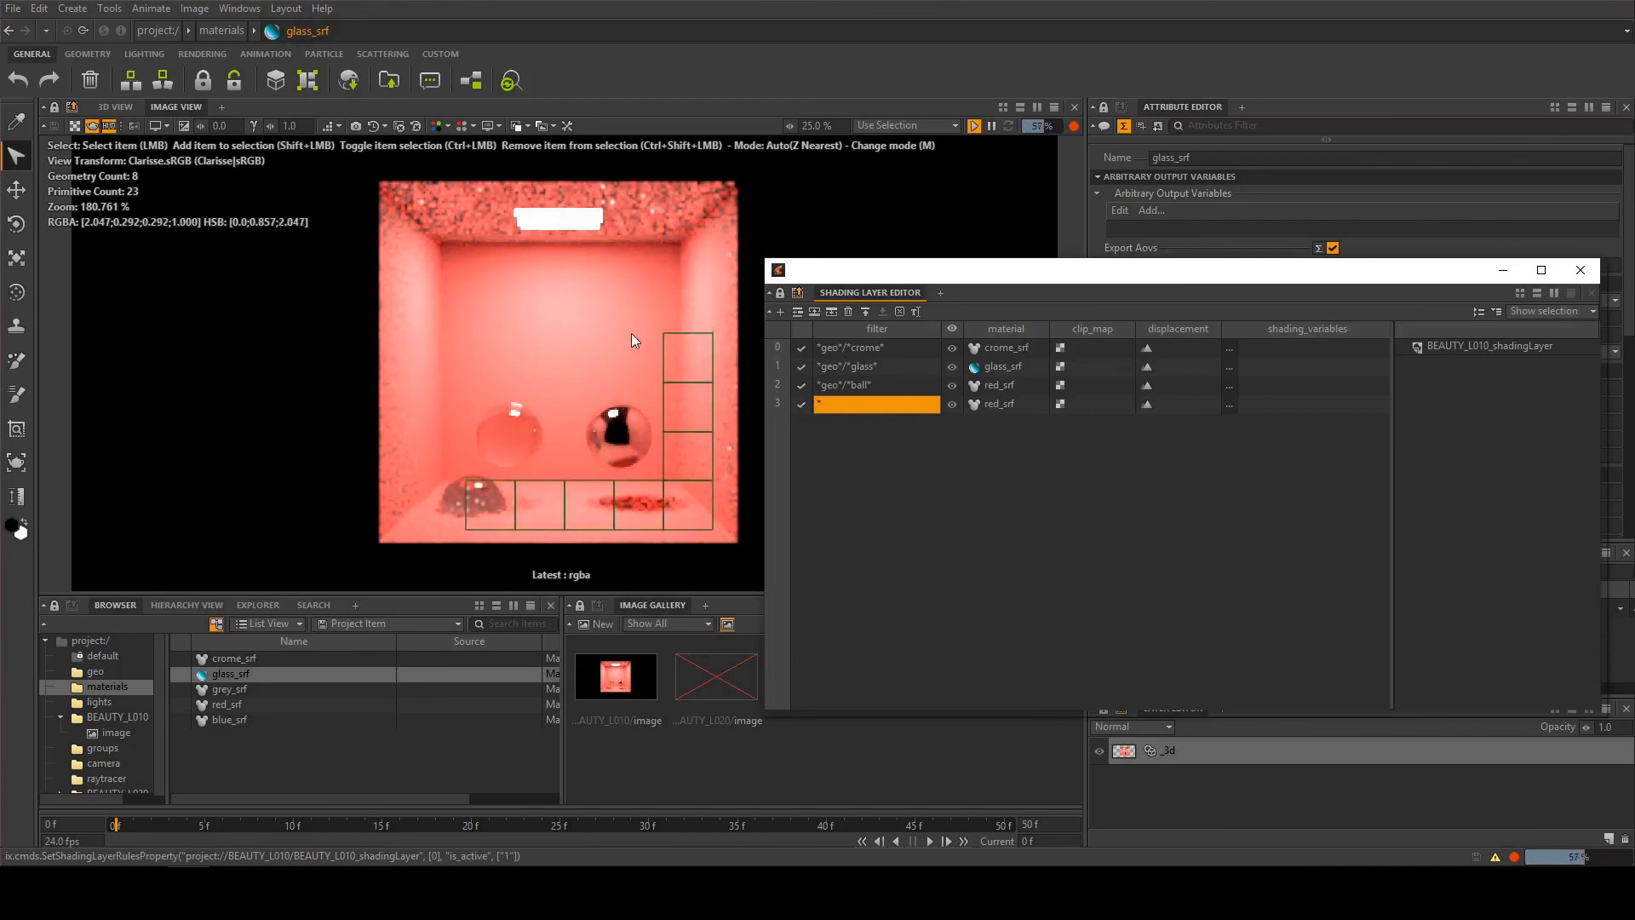
{"action": "mouse_move", "coordinate": [891, 274]}
{"action": "left_mouse_down"}
{"action": "mouse_move", "coordinate": [886, 204]}
{"action": "mouse_move", "coordinate": [846, 182]}
{"action": "left_mouse_up"}
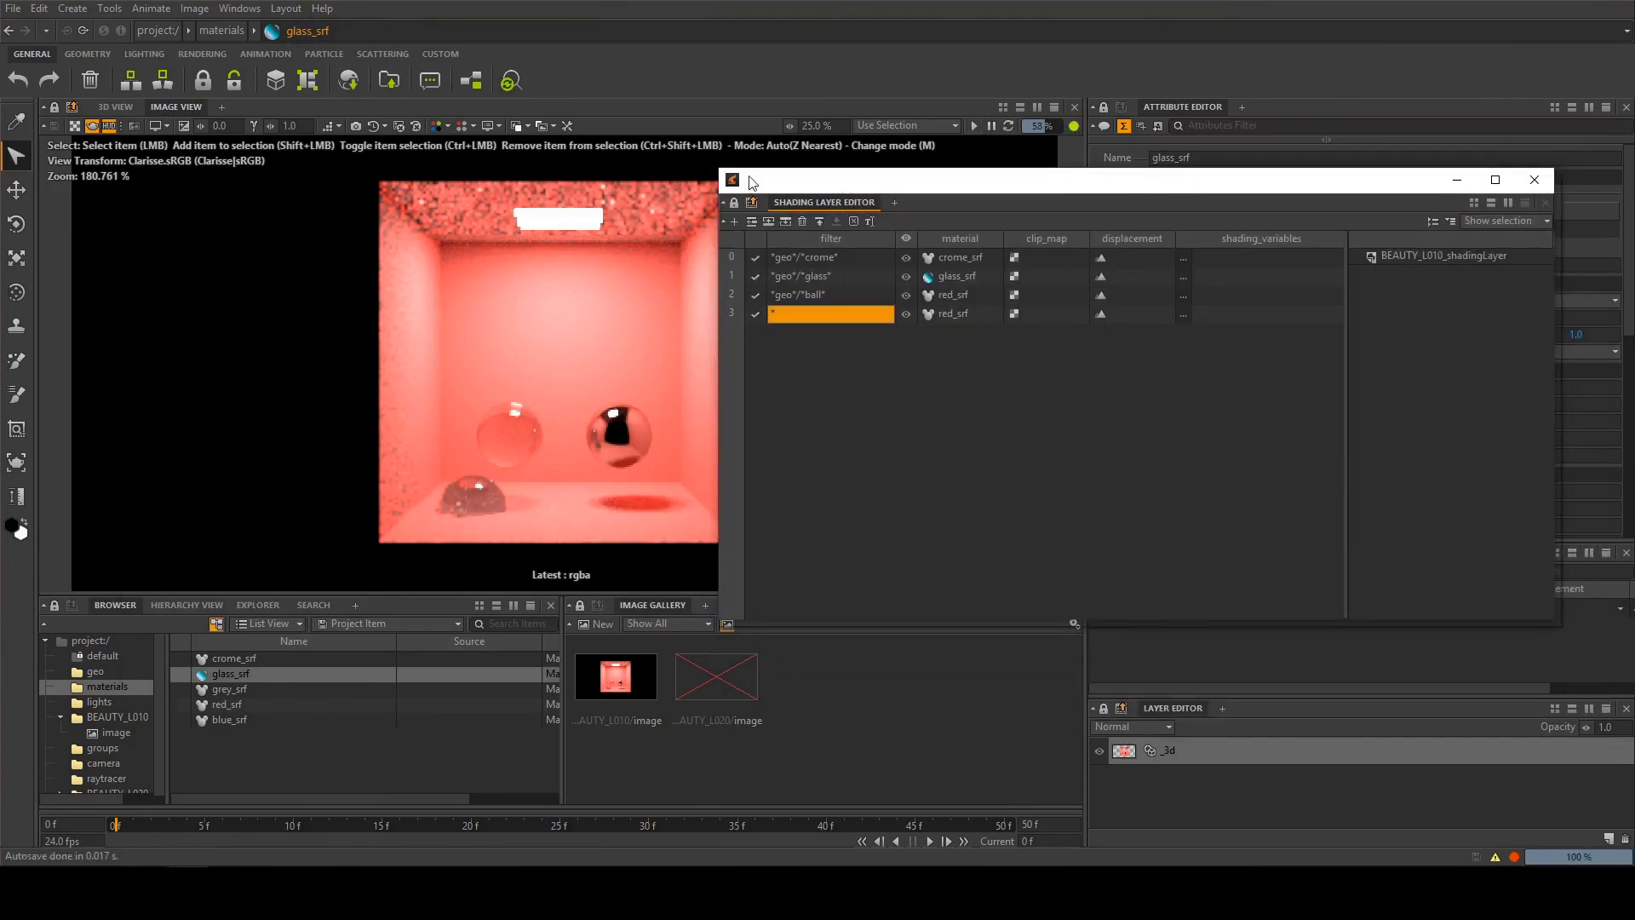
{"action": "left_click_drag", "start_coordinate": [775, 187], "coordinate": [800, 181]}
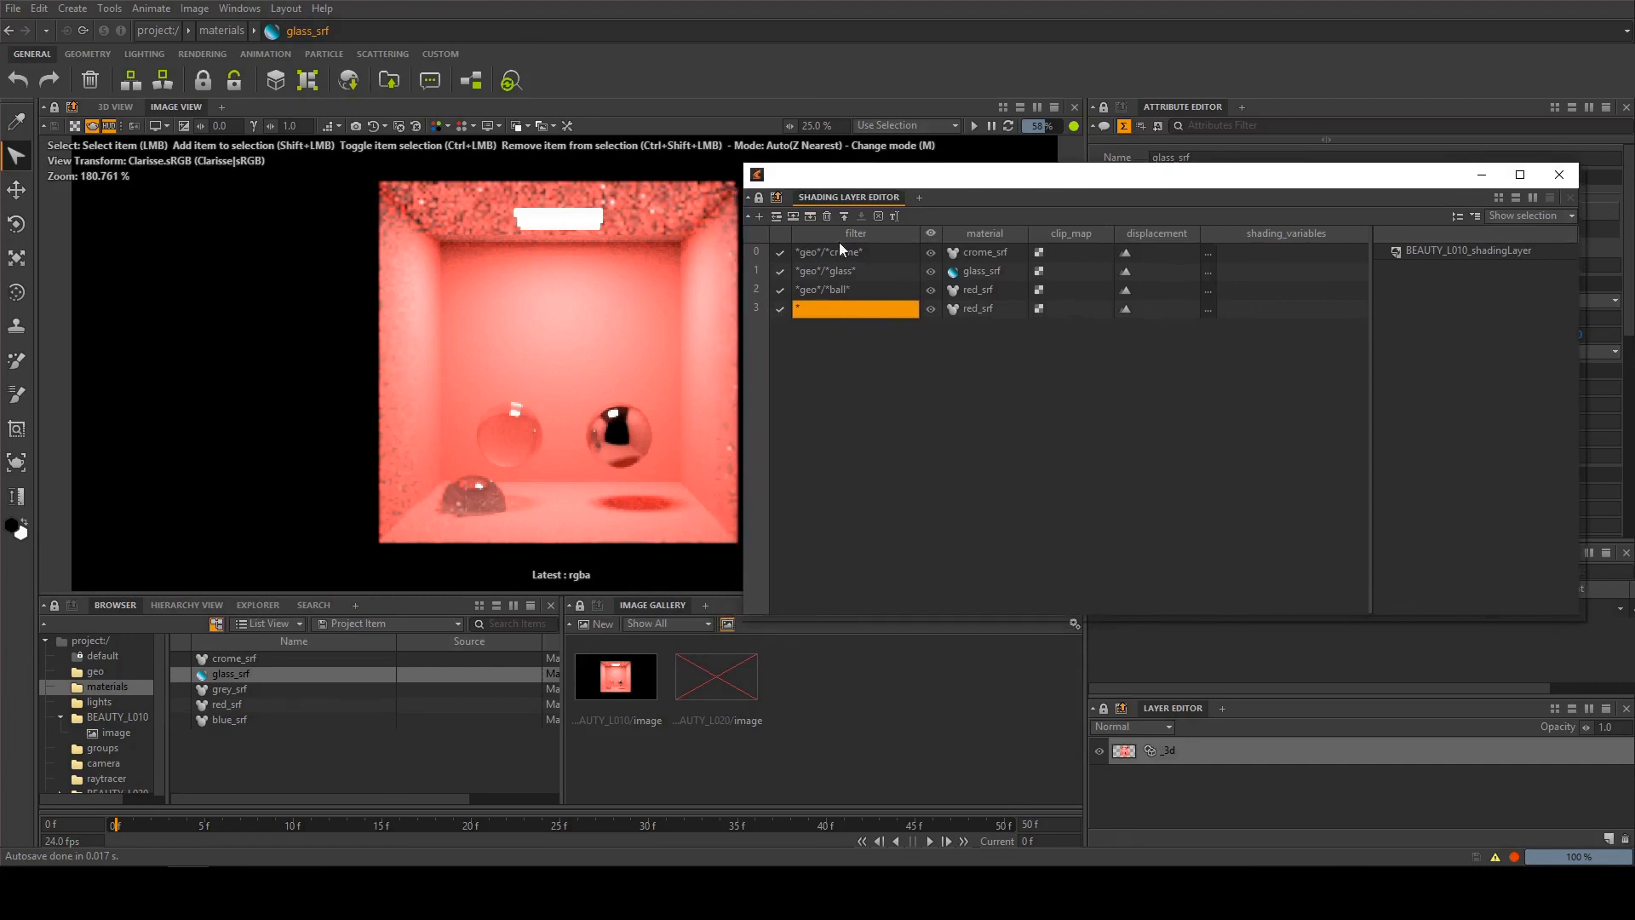